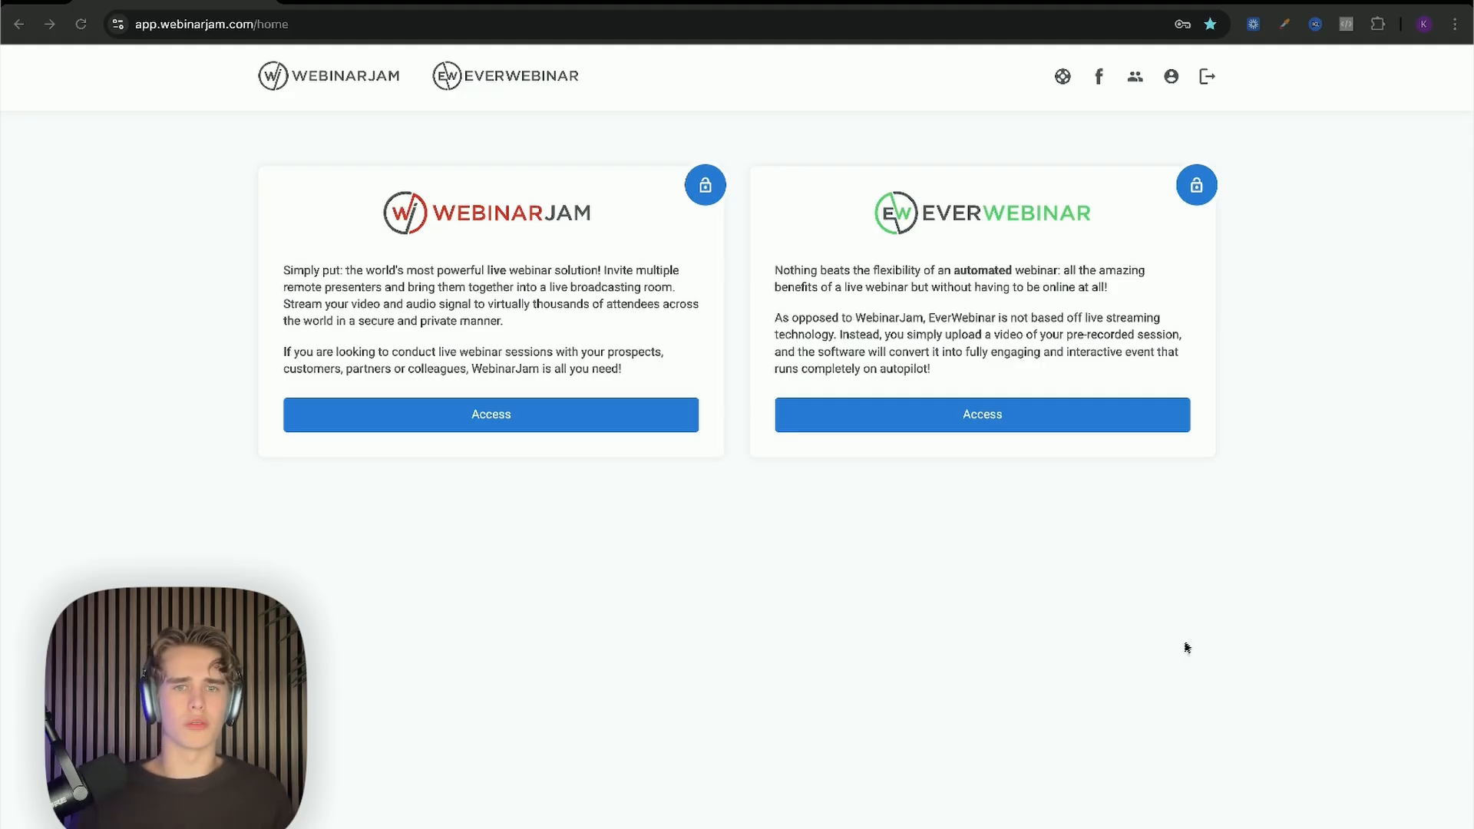
Step: Enter the WebinarJam dashboard, view Analytics and Registrants, then return to the Webinars list
click(613, 430)
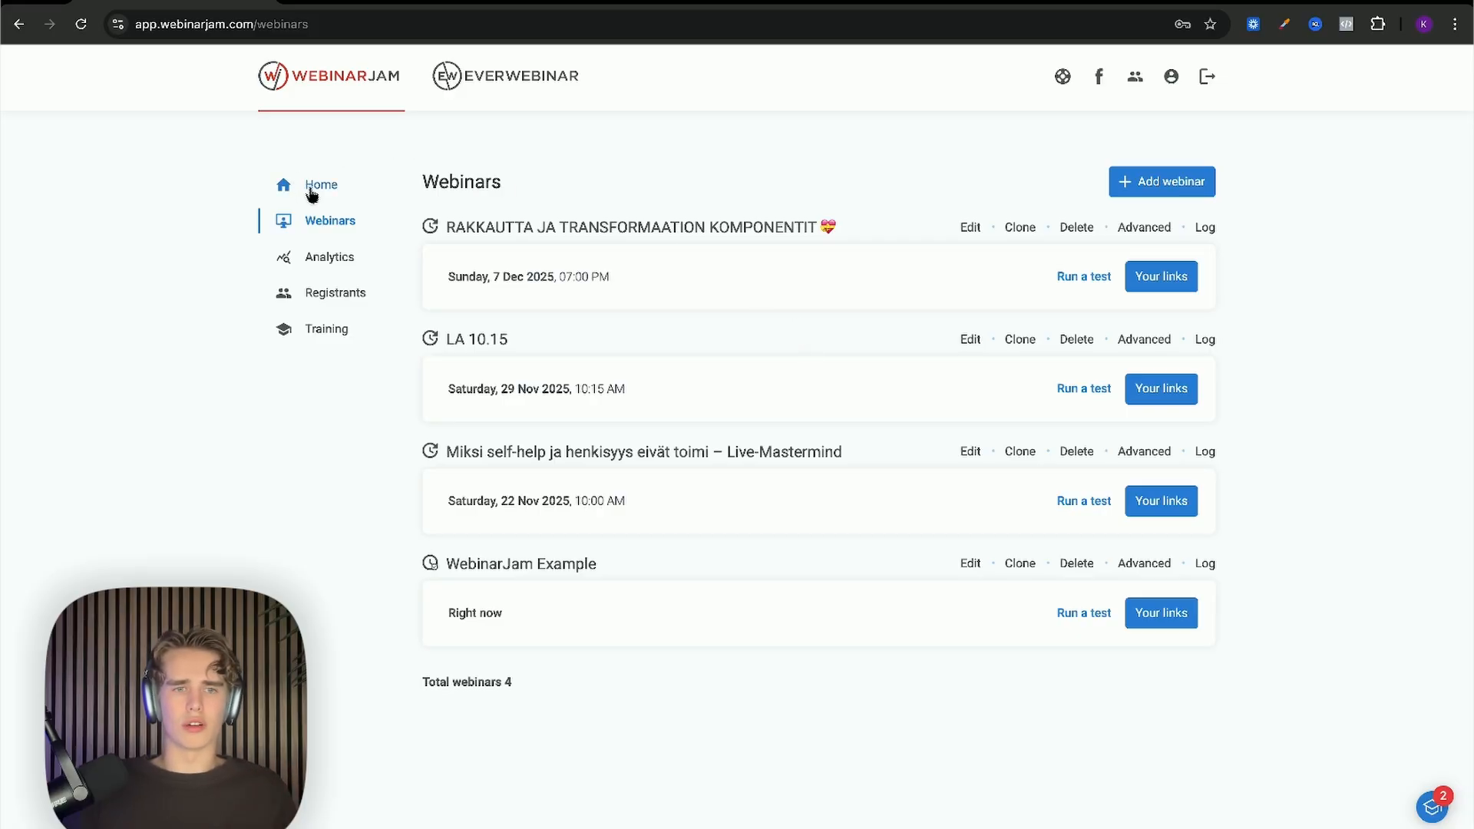
click(340, 263)
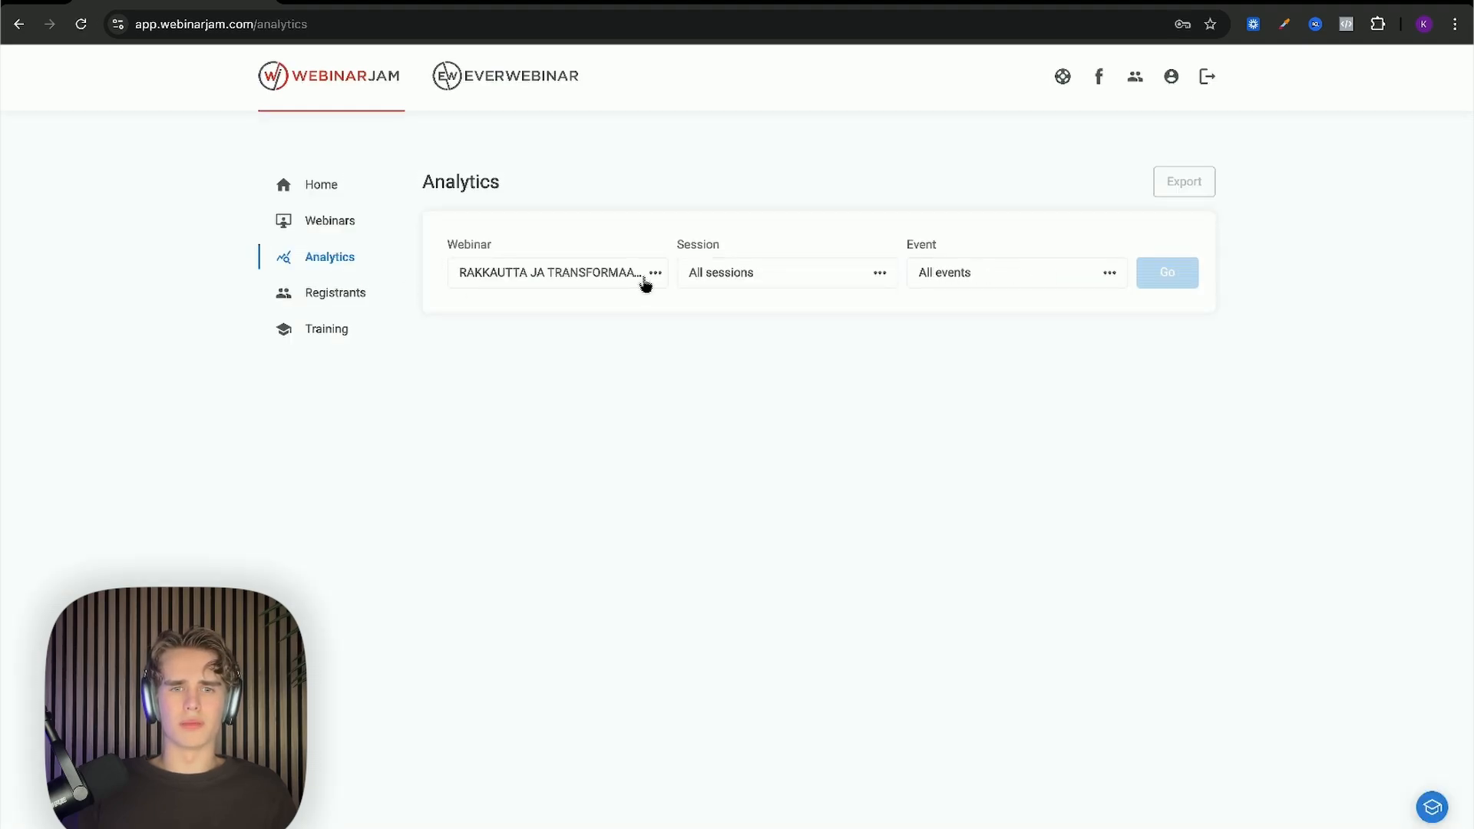
click(645, 282)
click(643, 280)
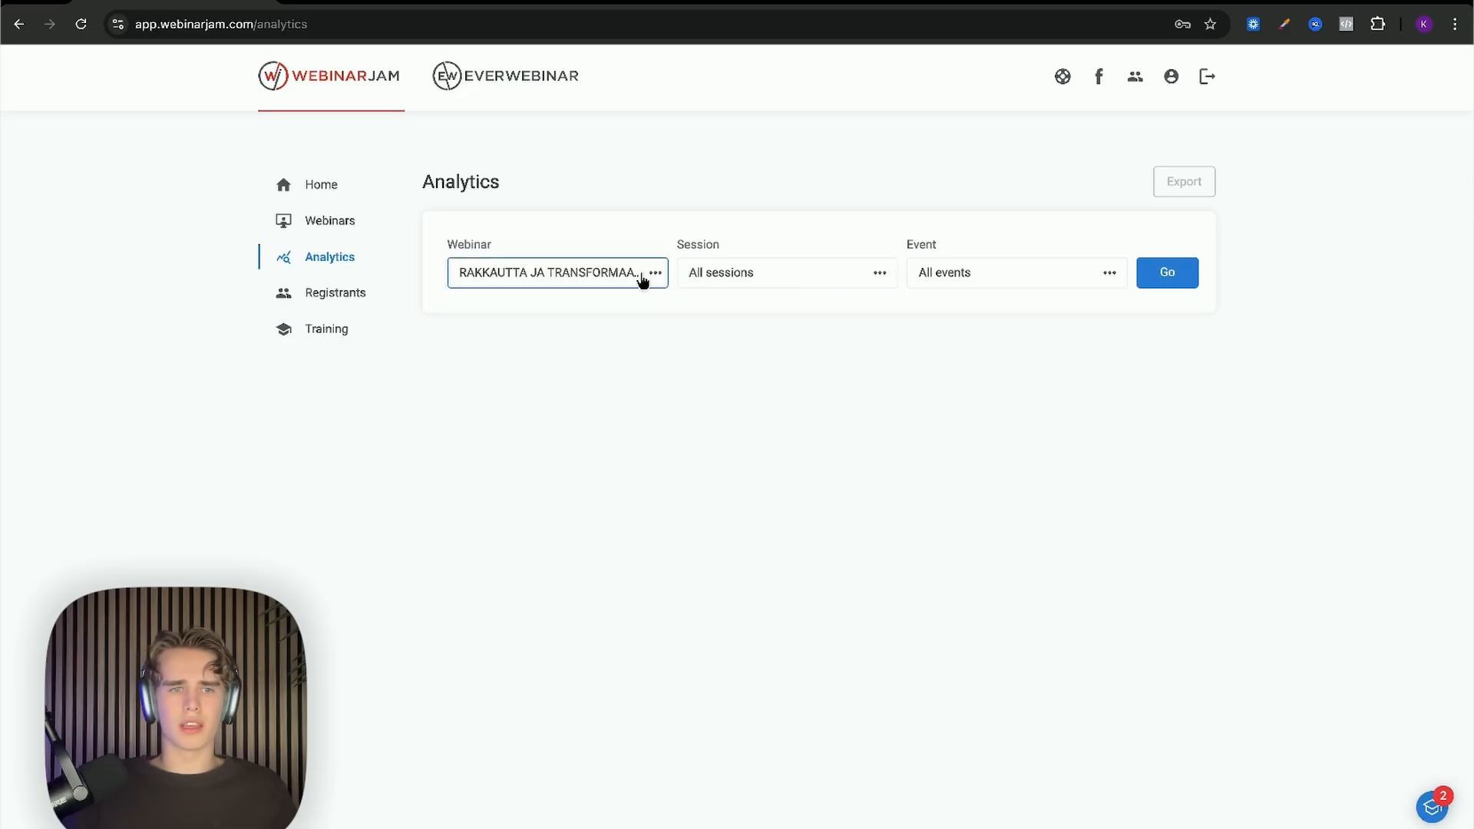
click(344, 293)
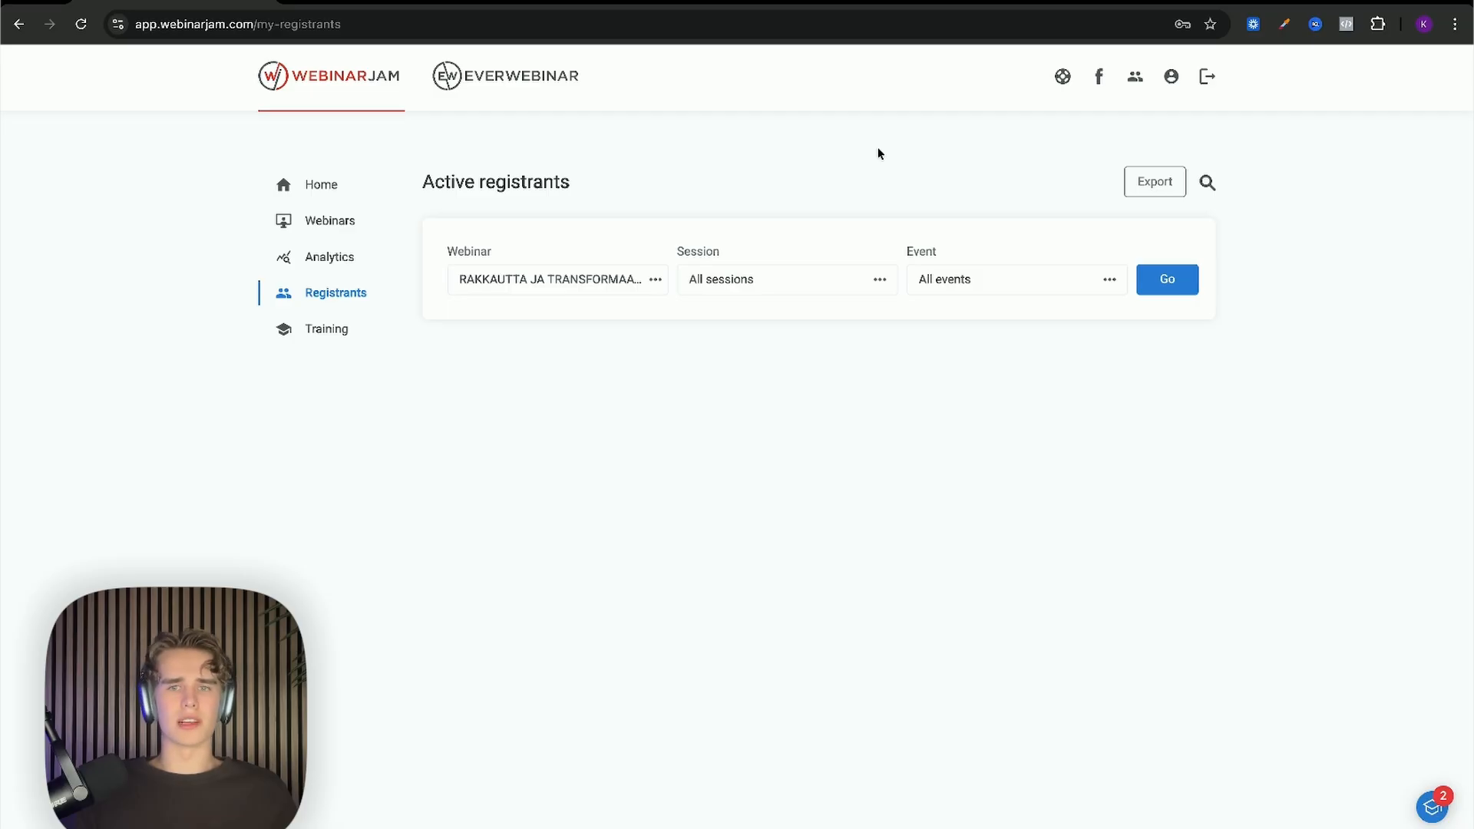
click(343, 225)
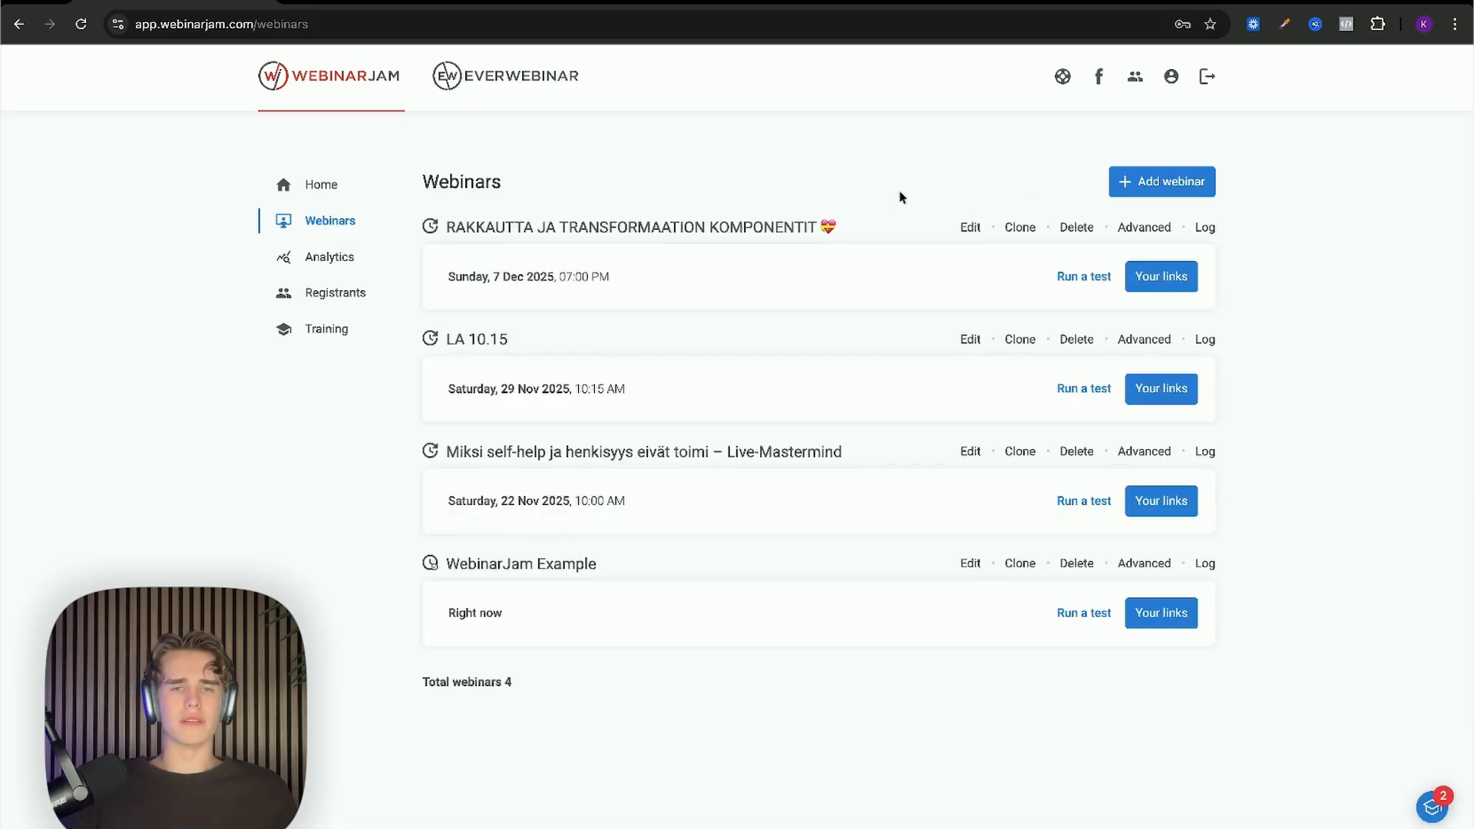
Step: Start a new webinar with Full configuration, scheduled for later, and enter the setup wizard
click(1129, 190)
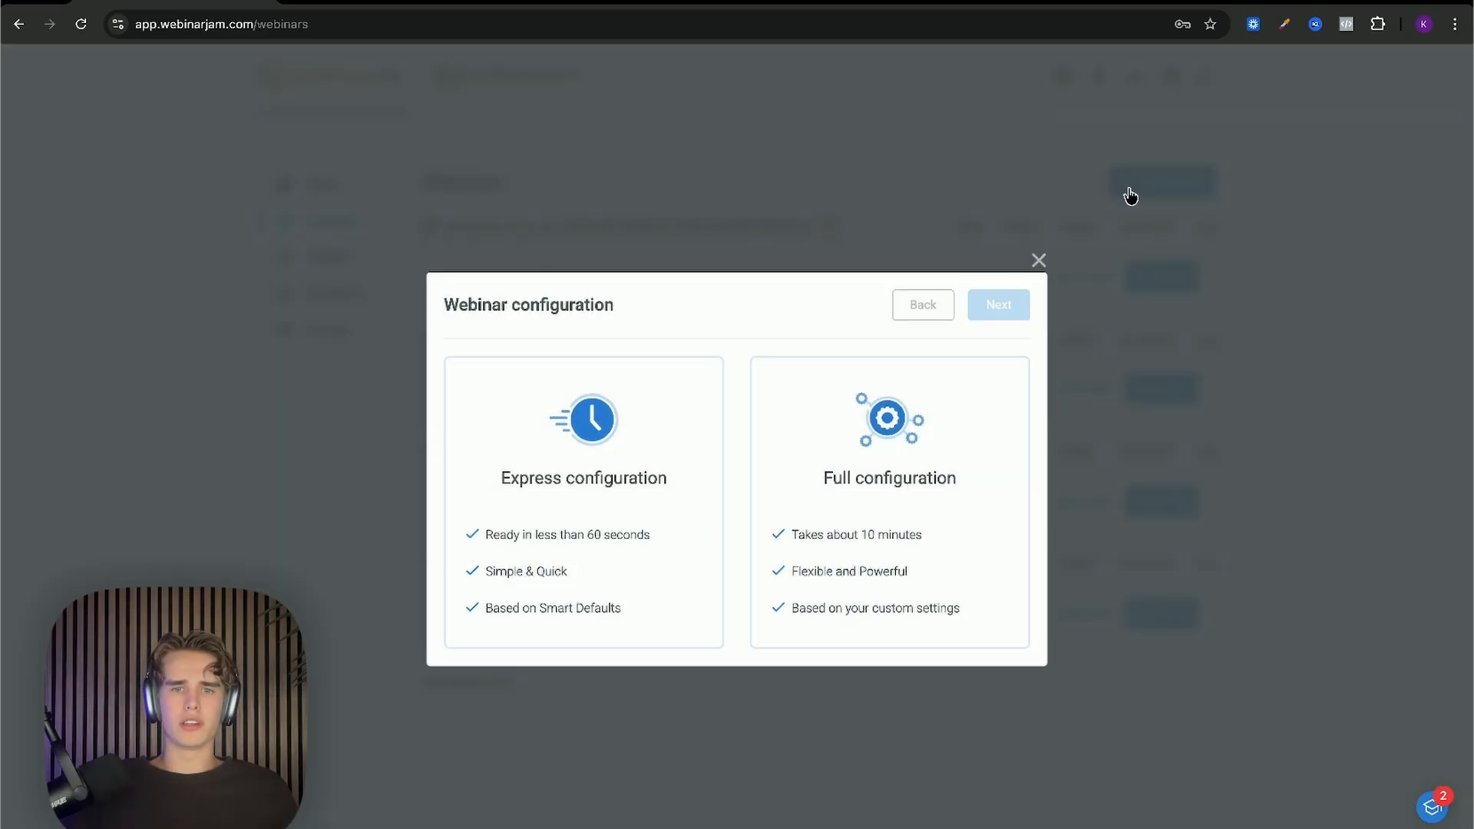
click(893, 516)
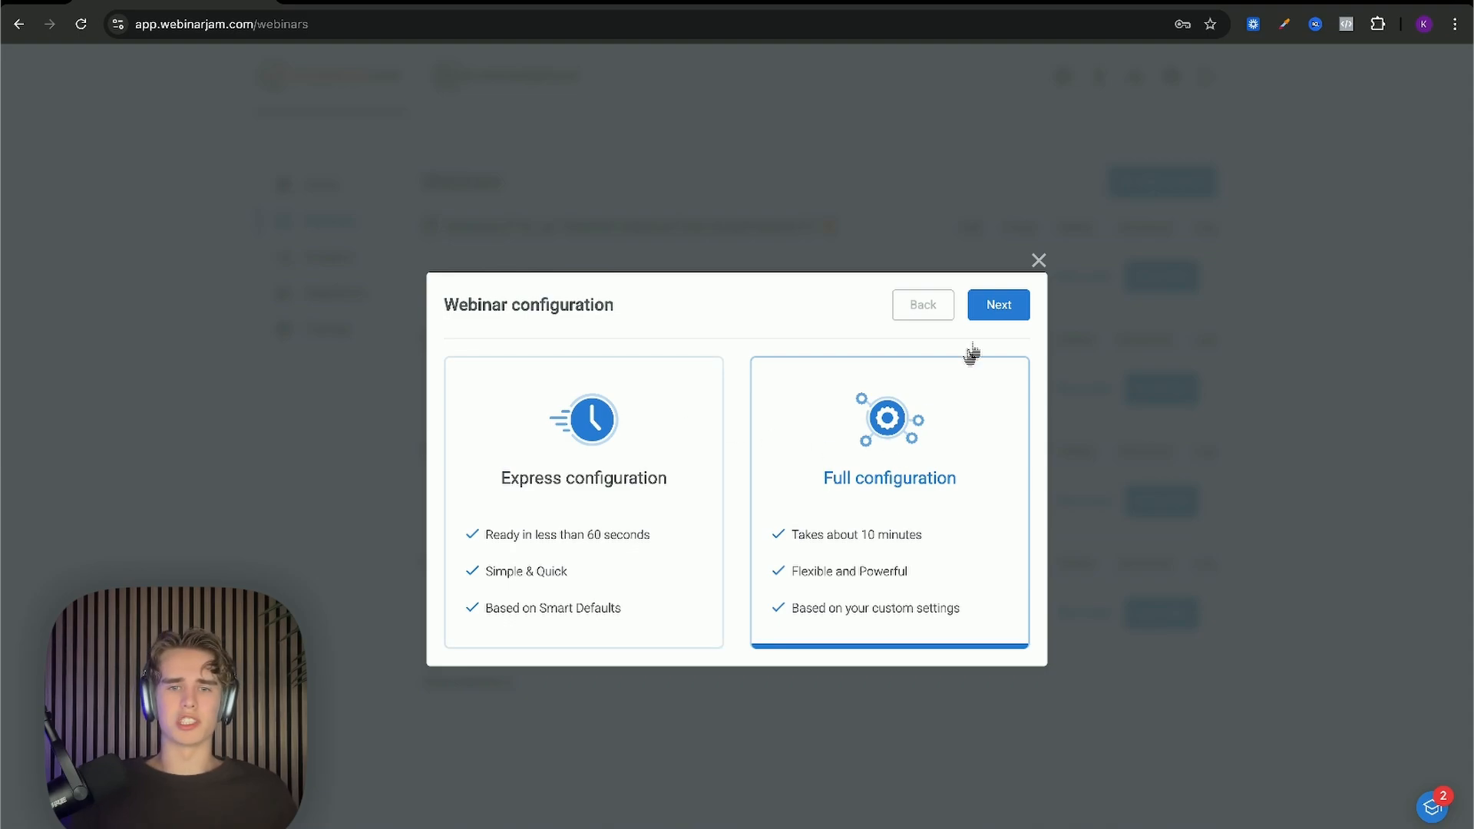
click(862, 546)
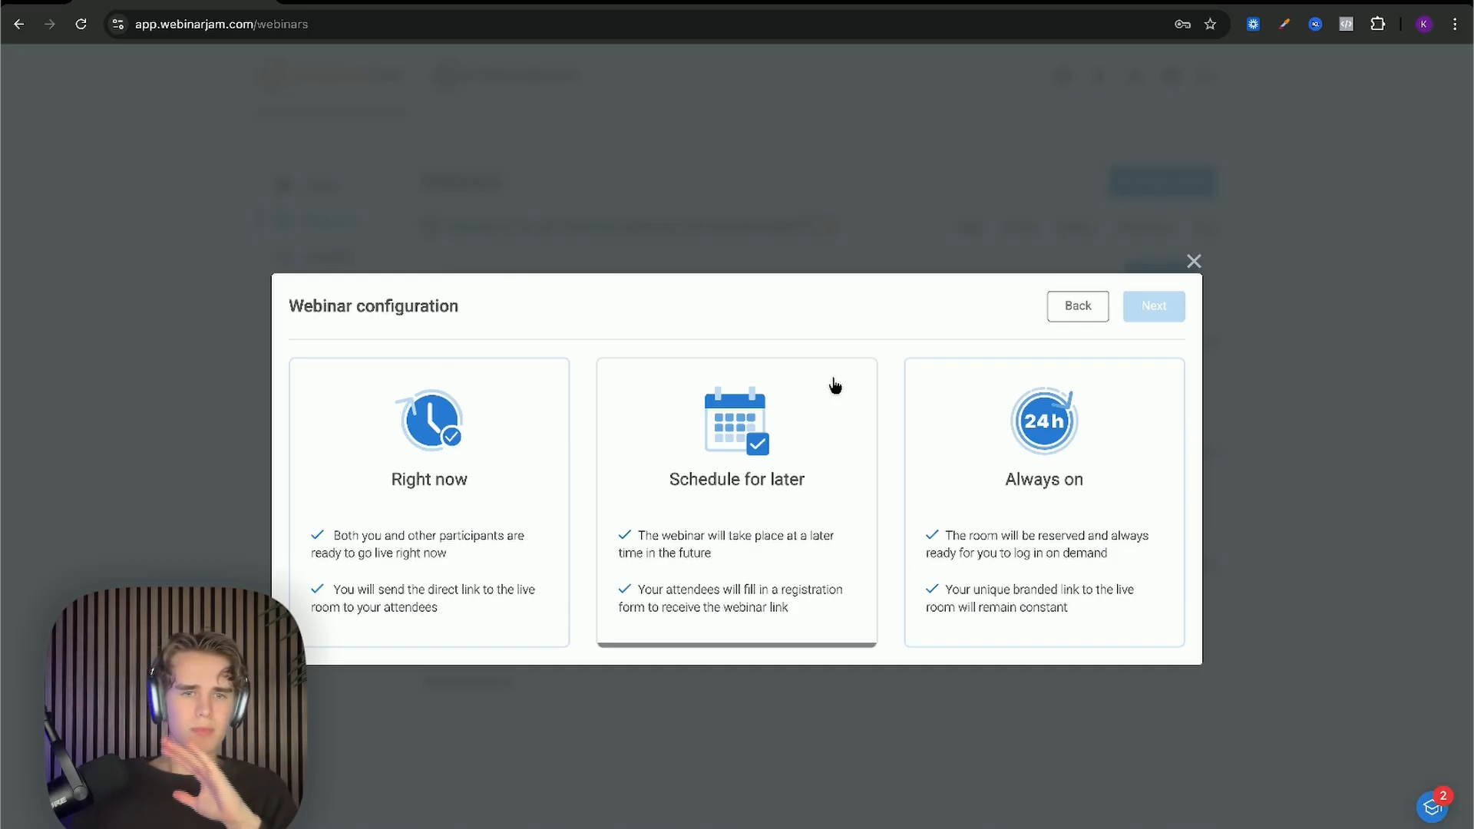
click(831, 383)
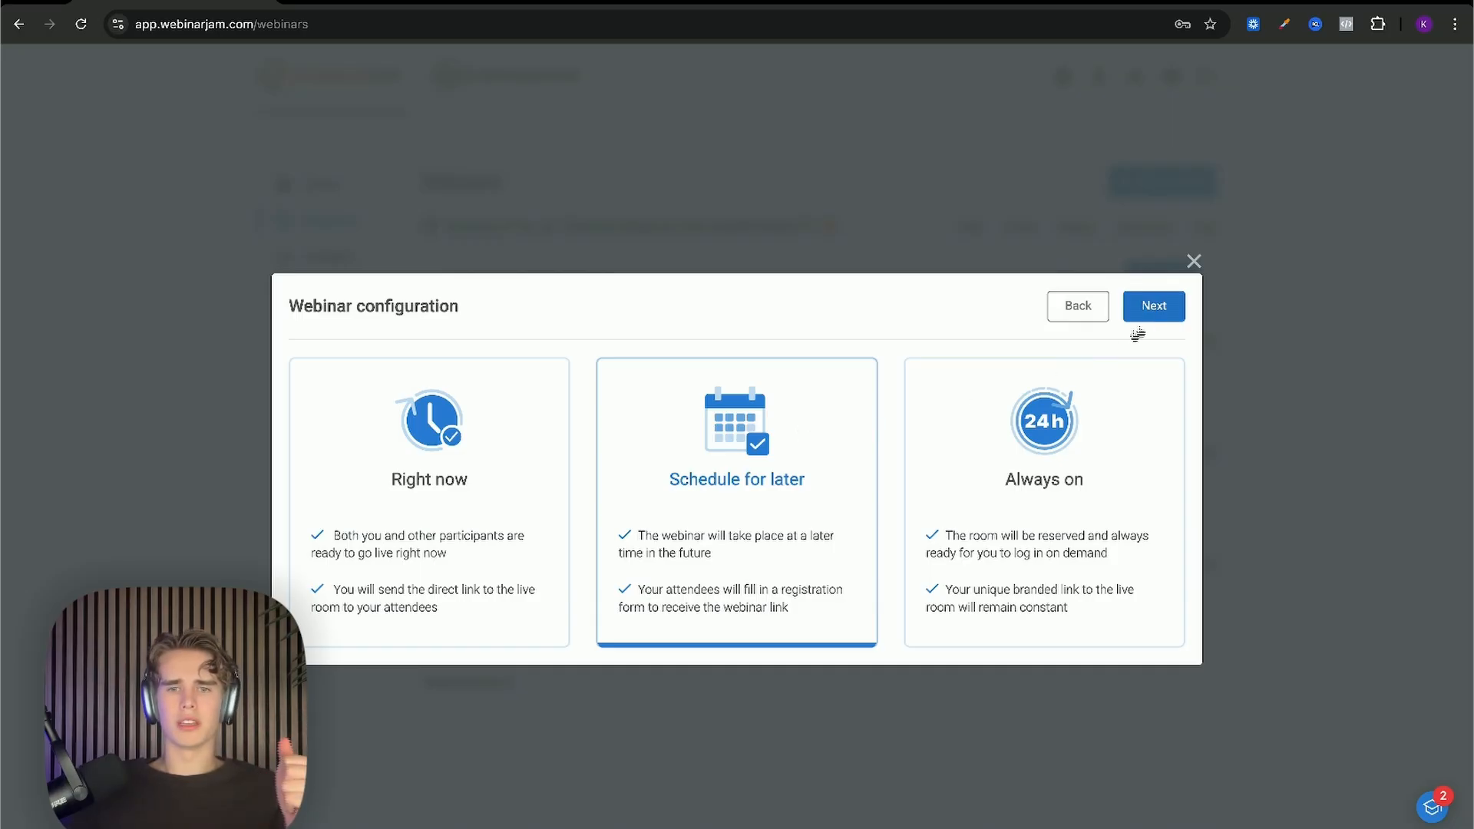
click(1155, 312)
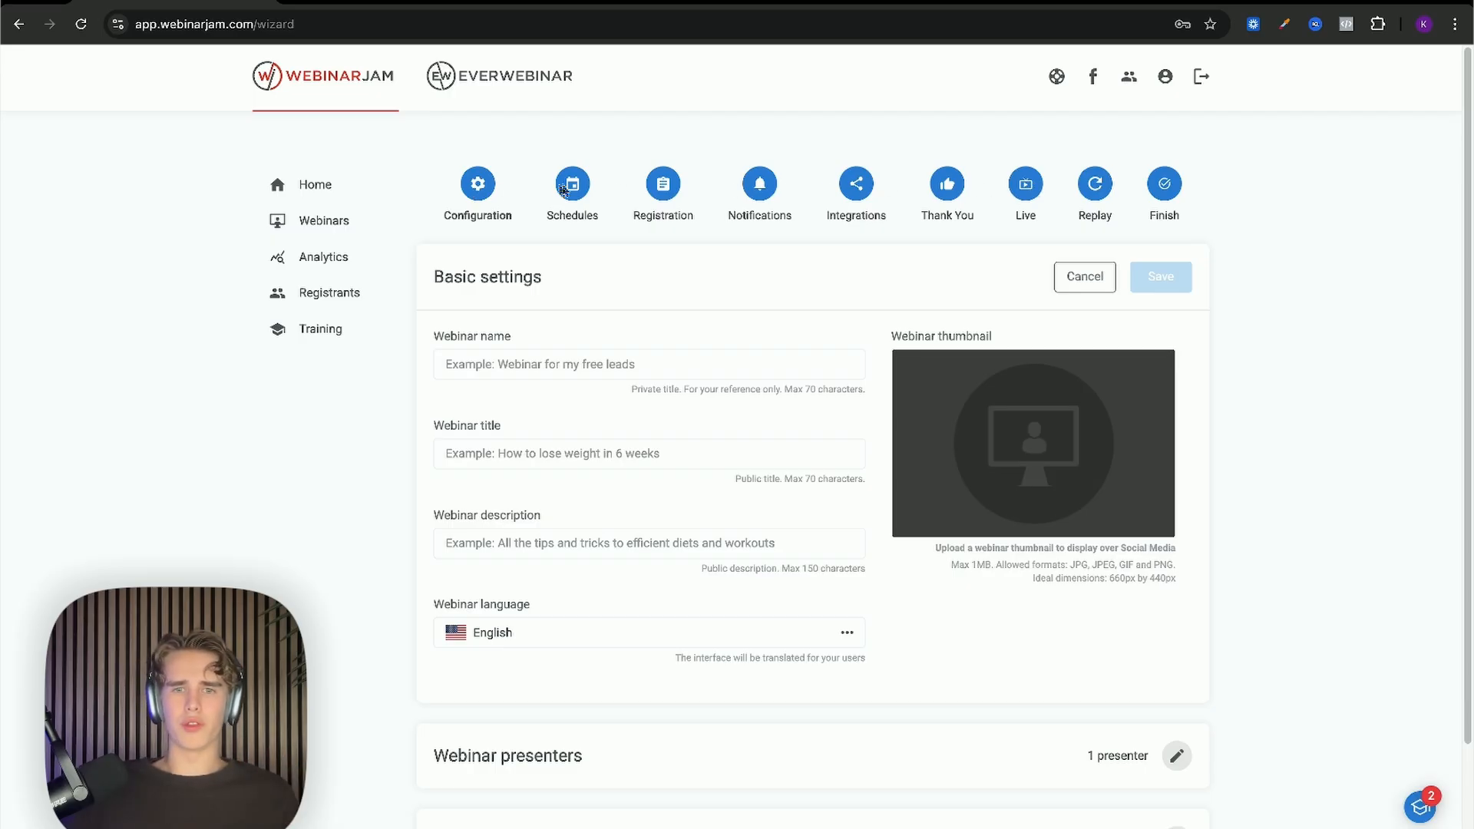
Step: Enter '---- test' as the webinar name
scroll(614, 188, down, 1)
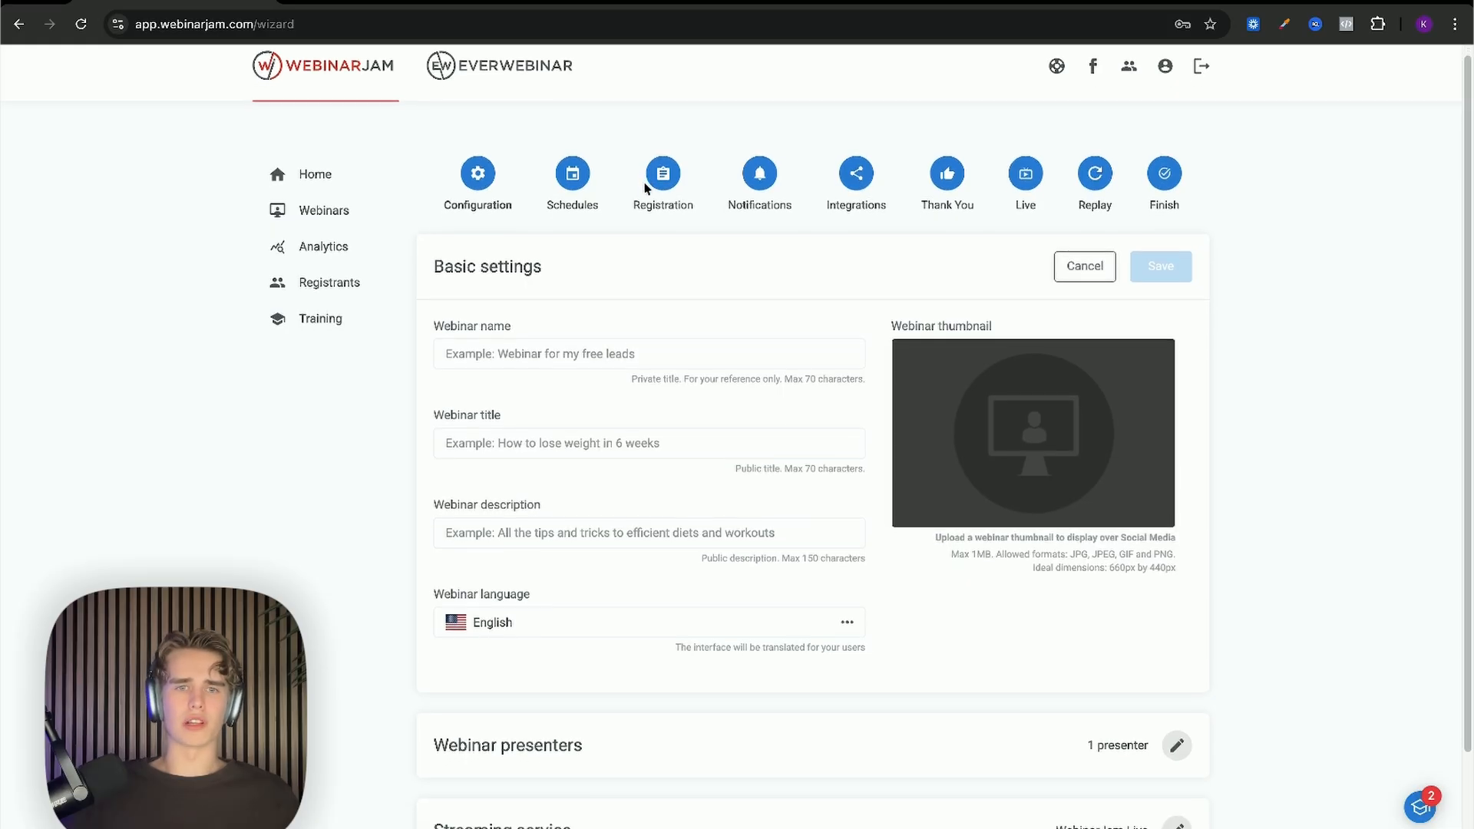
scroll(646, 192, down, 1)
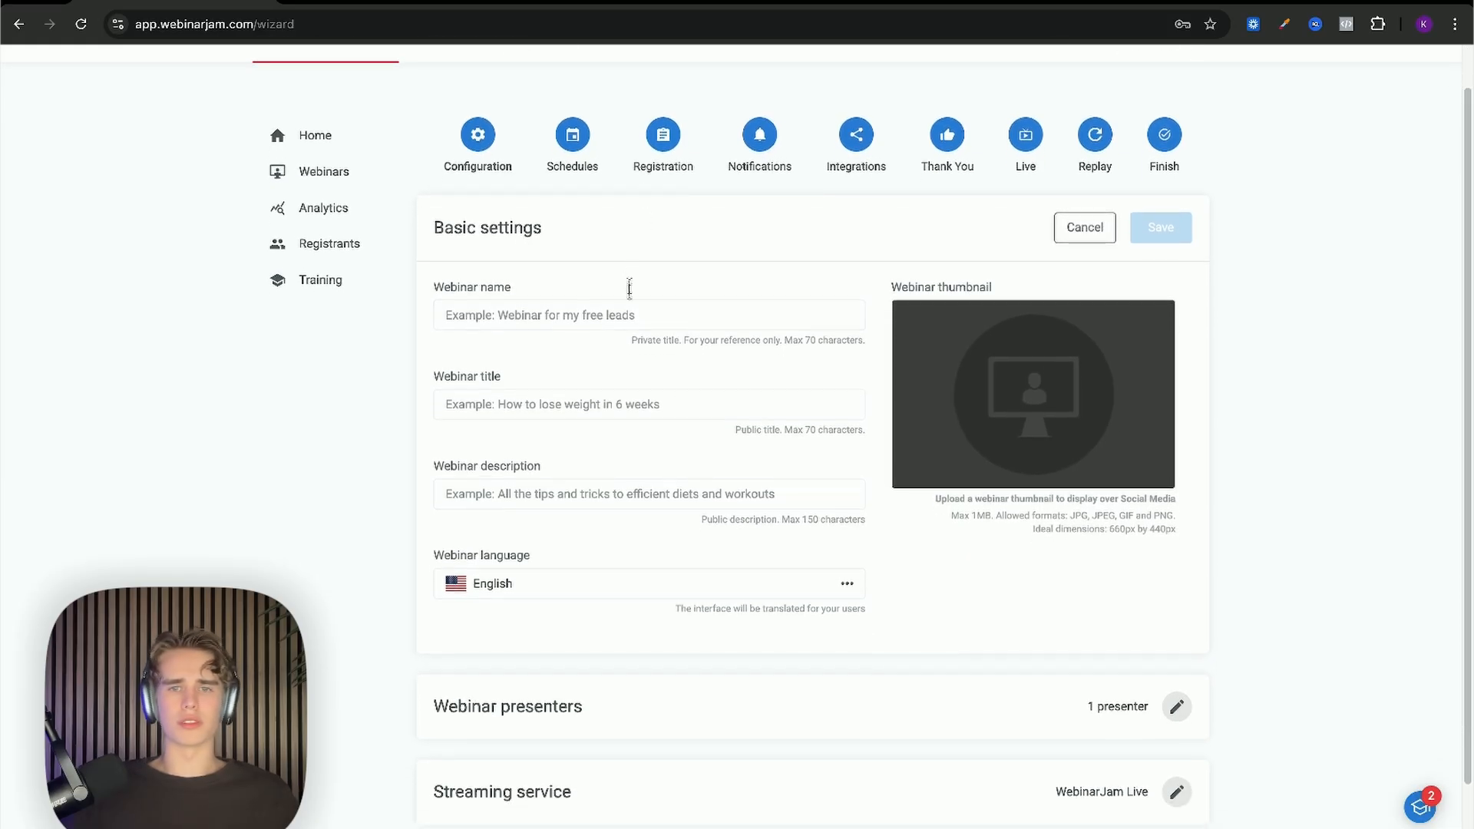
click(634, 315)
scroll(614, 317, down, 1)
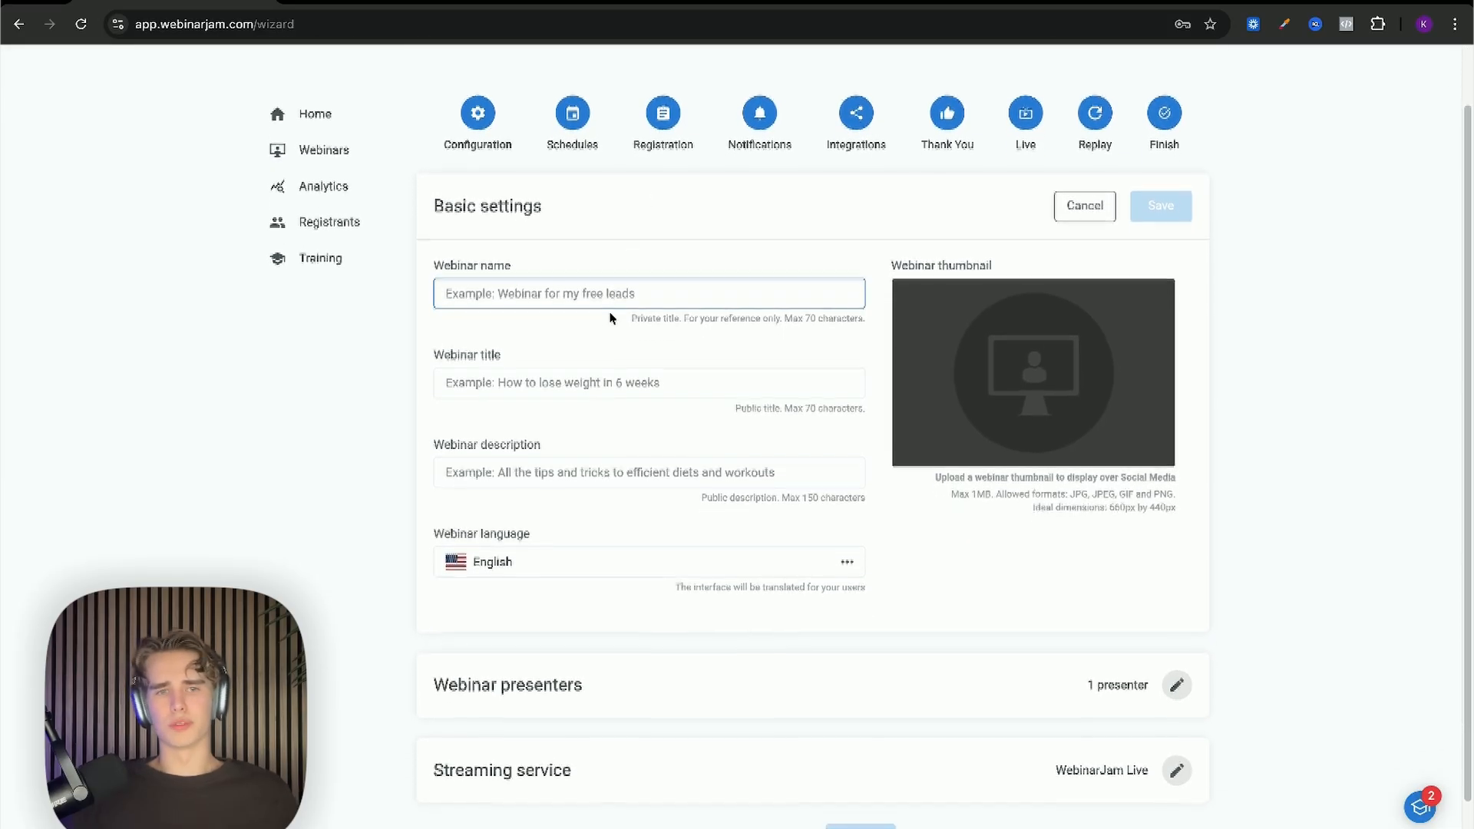
scroll(612, 317, down, 1)
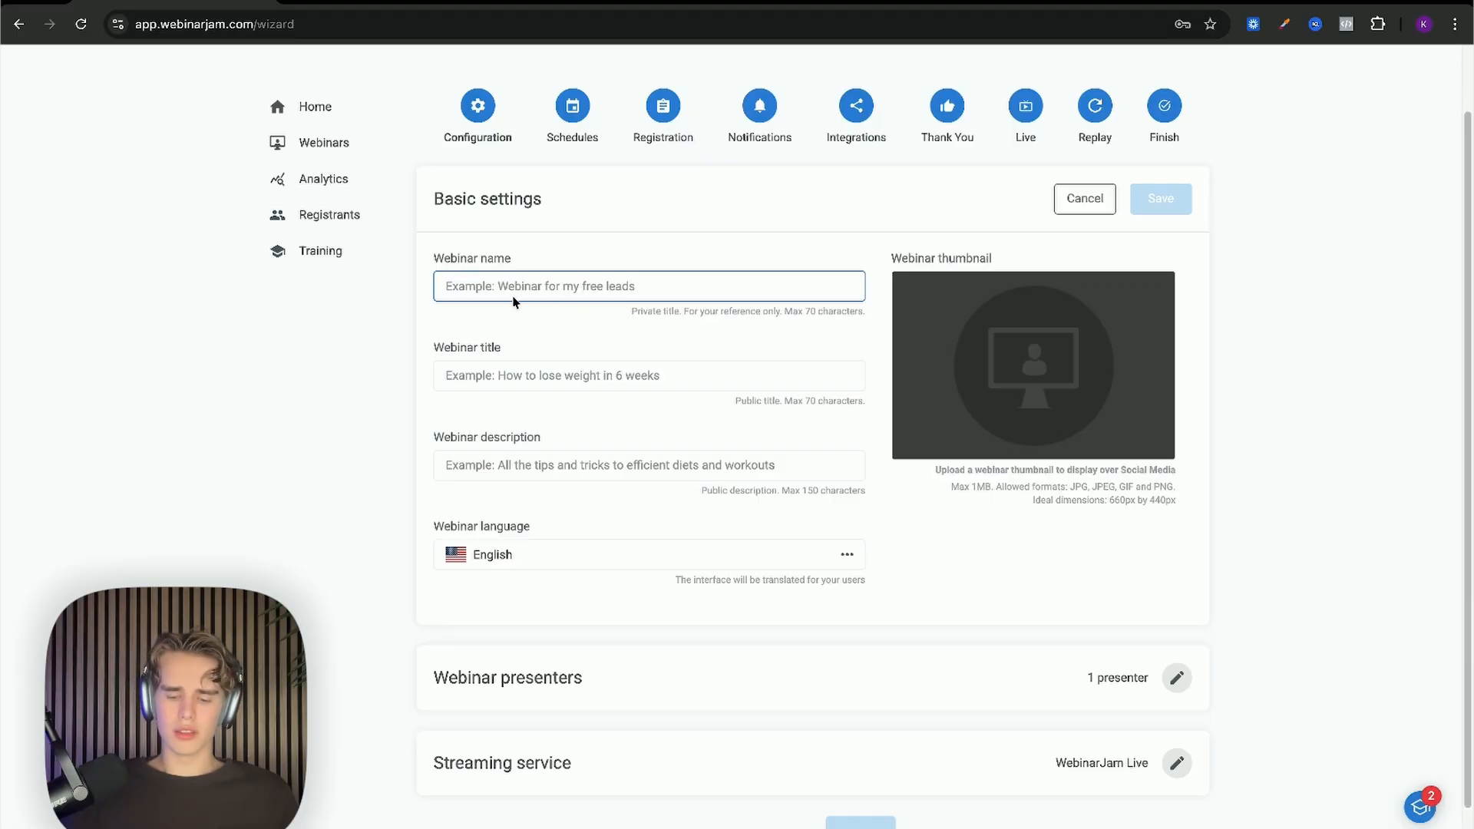
text(--)
key(BackSpace)
key(BackSpace)
text(--)
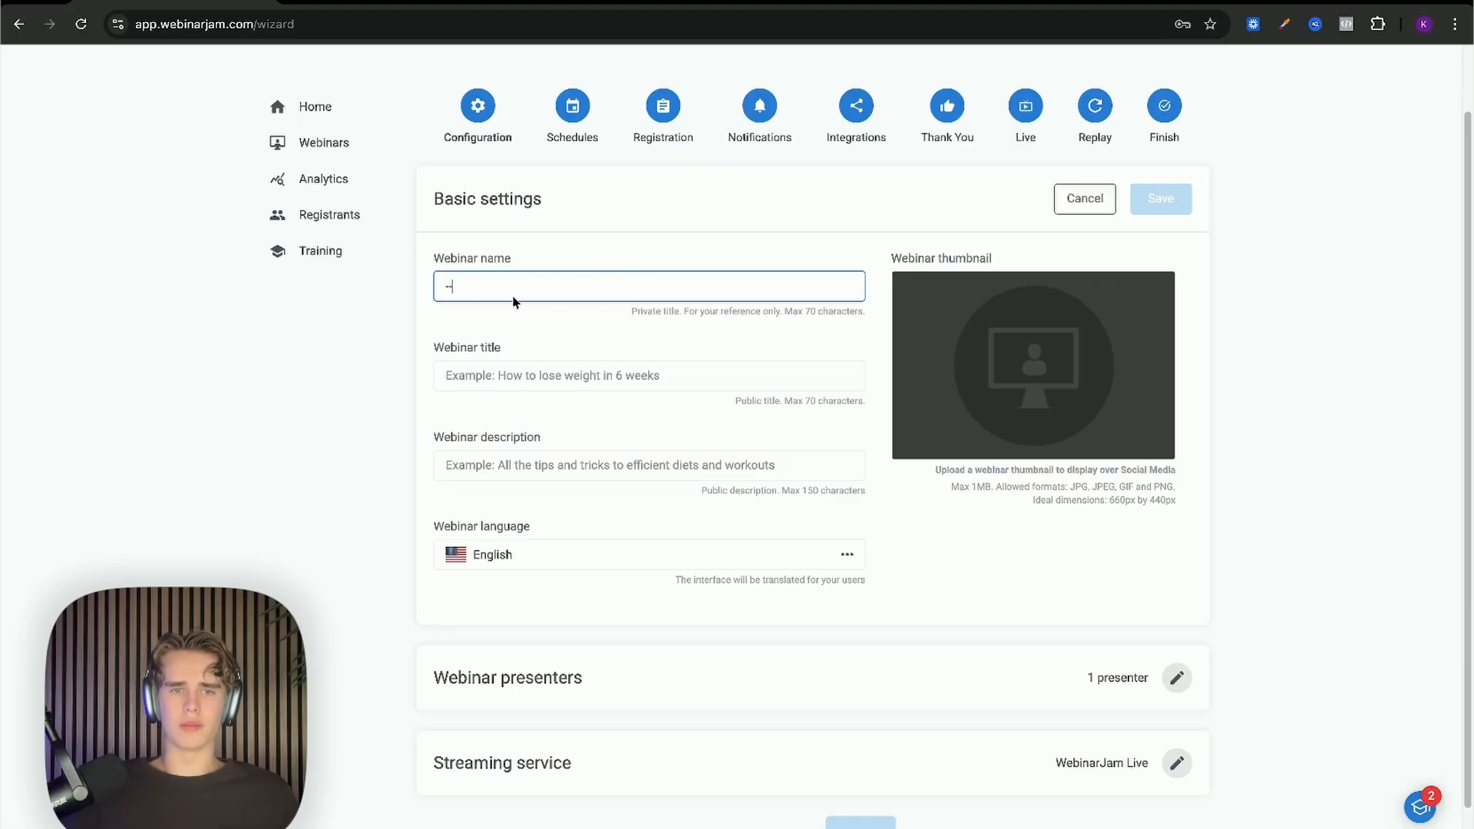
text(--)
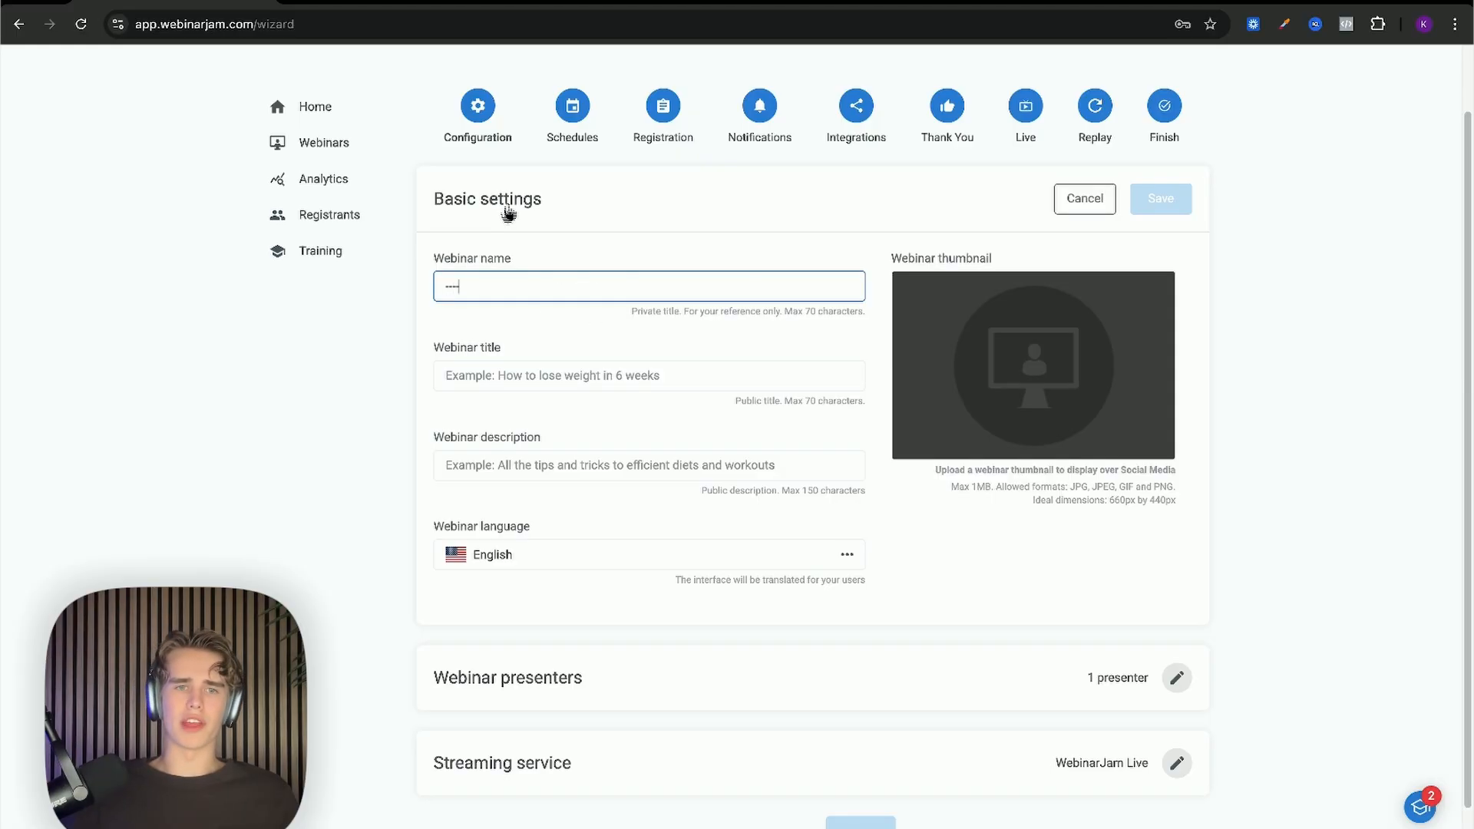
text( test)
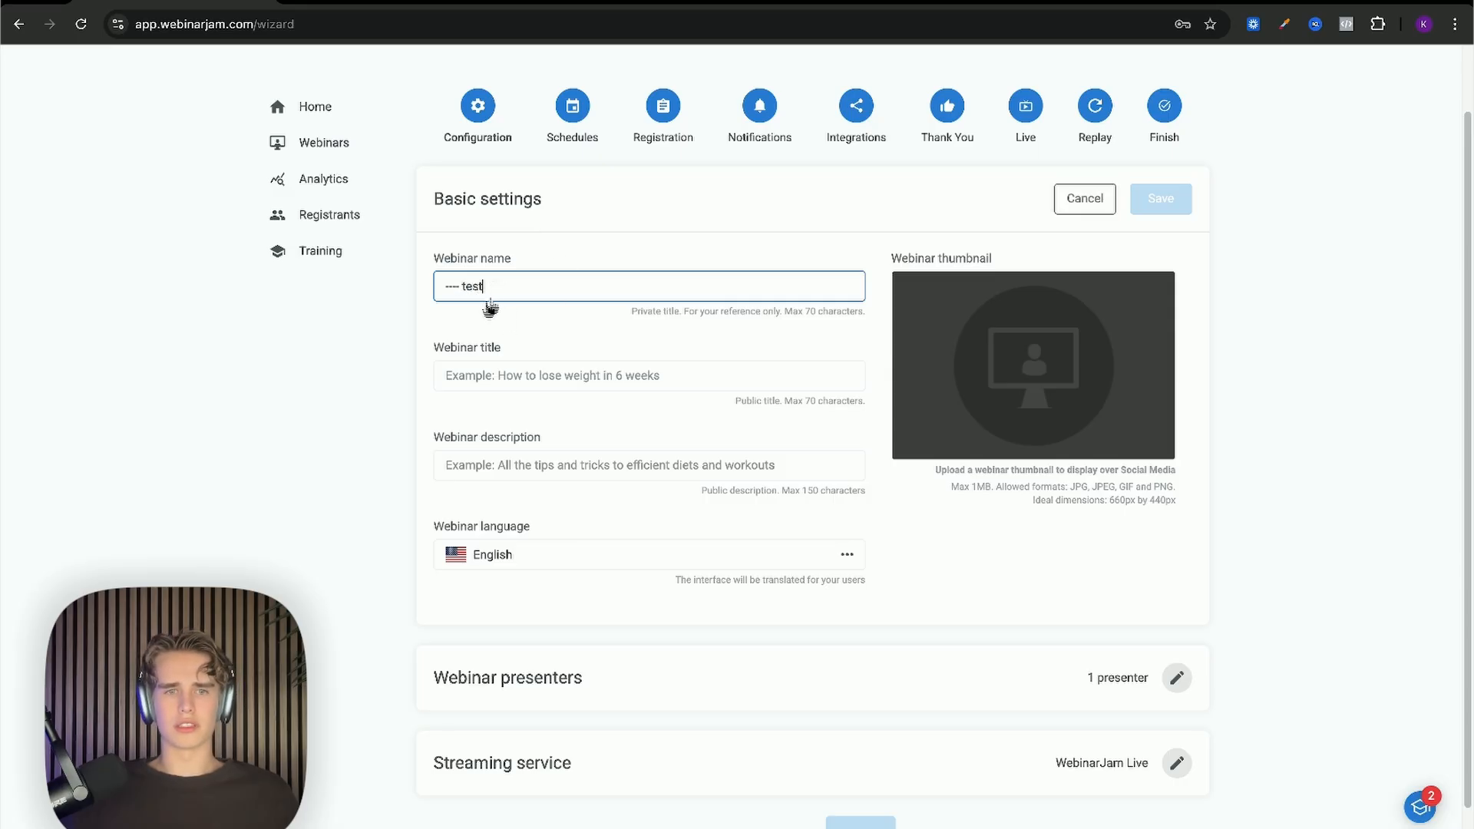
Step: Fill the webinar title and description with '--'
click(459, 374)
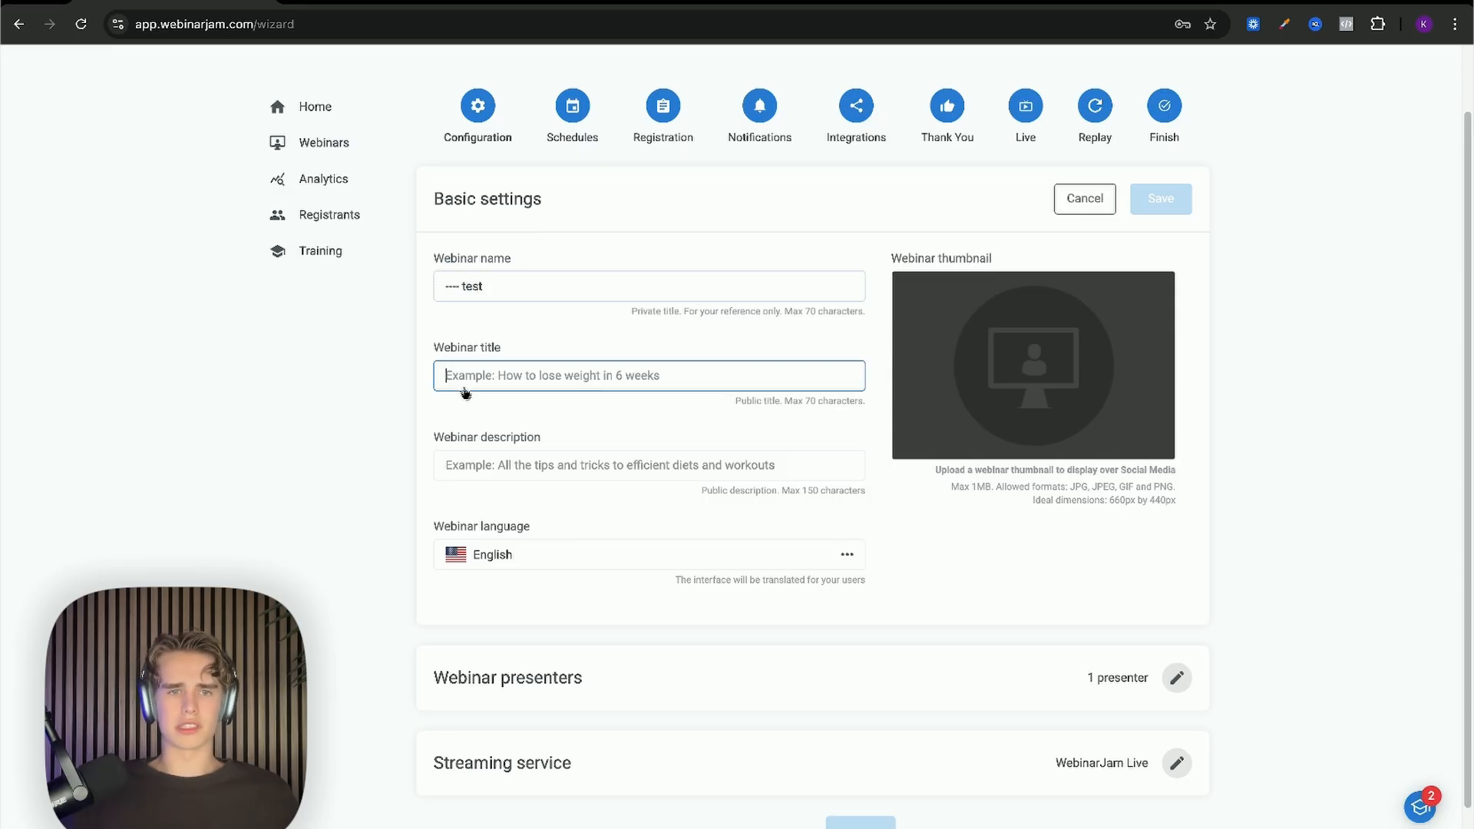
triple_click(454, 349)
click(516, 349)
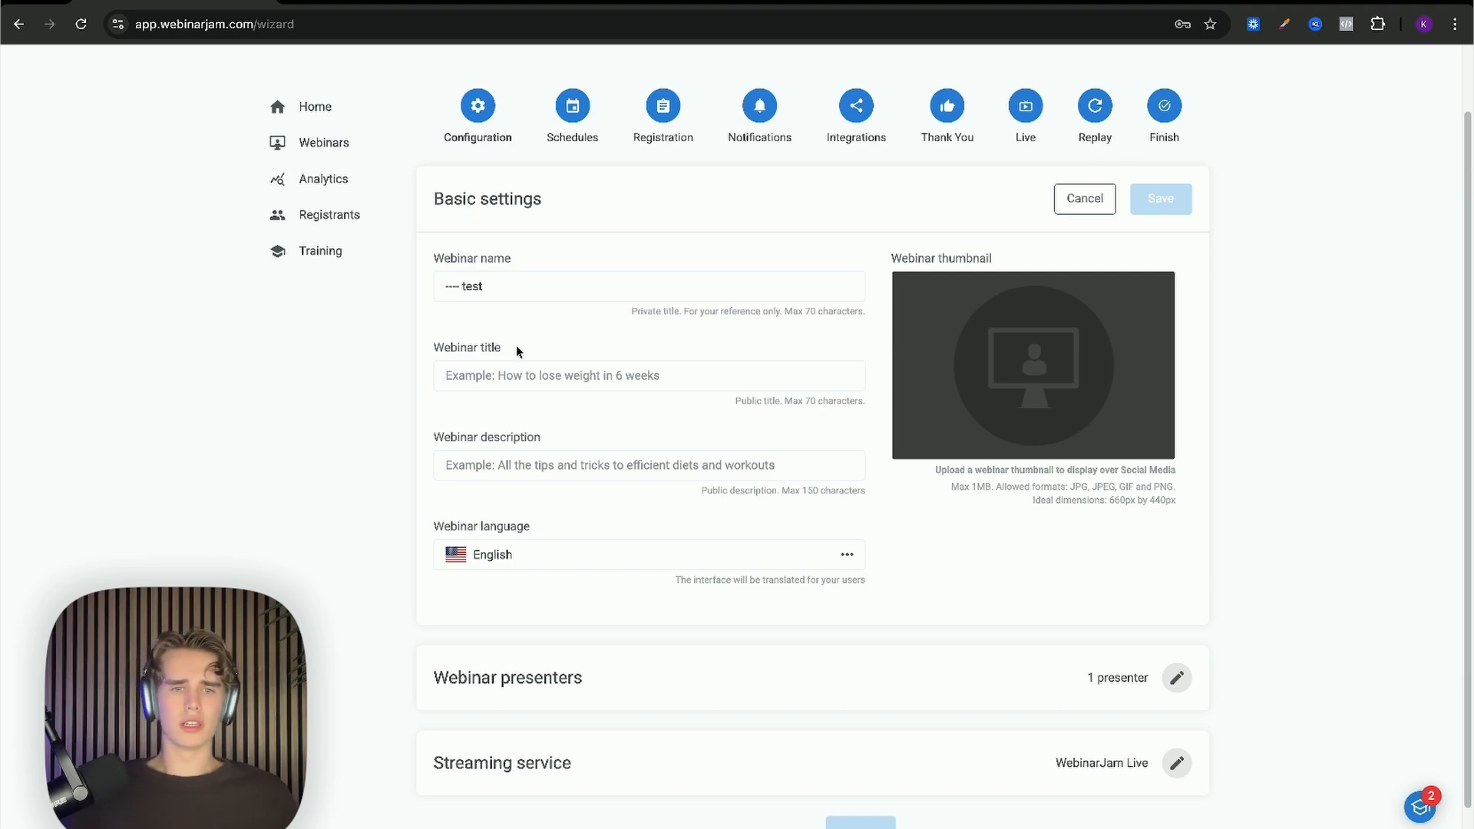
click(513, 371)
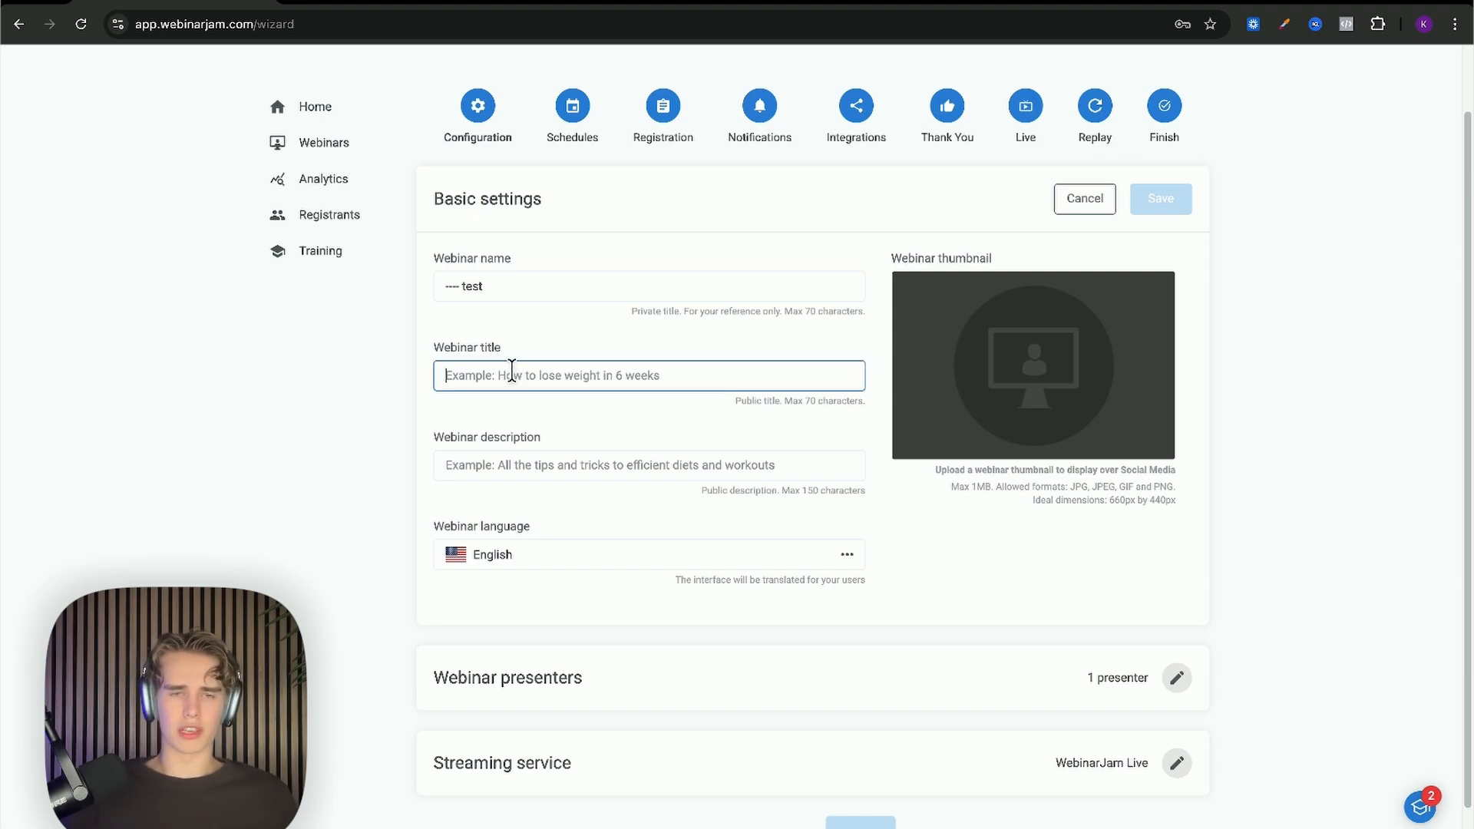
text(WA)
key(BackSpace)
key(BackSpace)
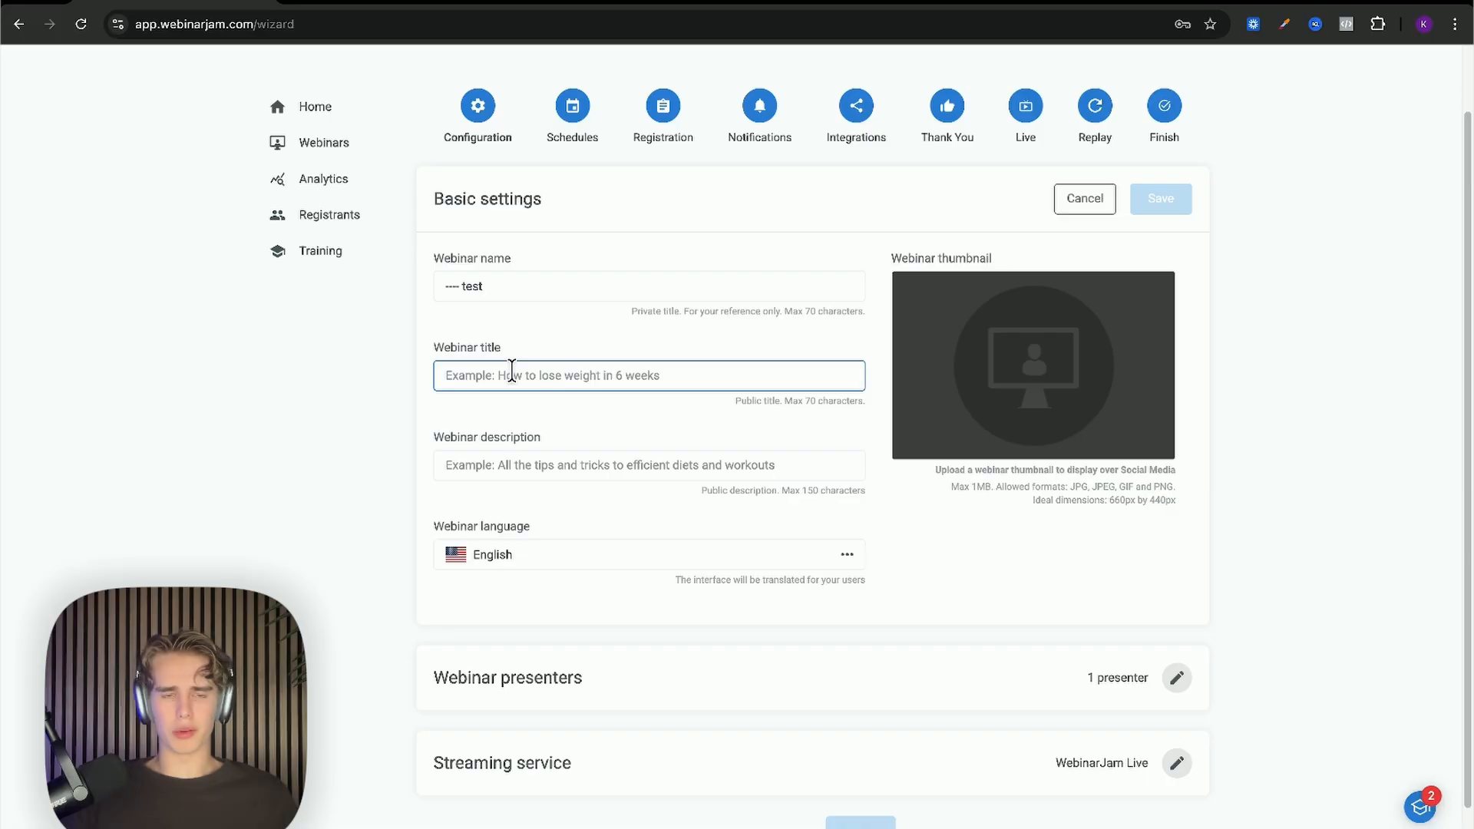
click(535, 466)
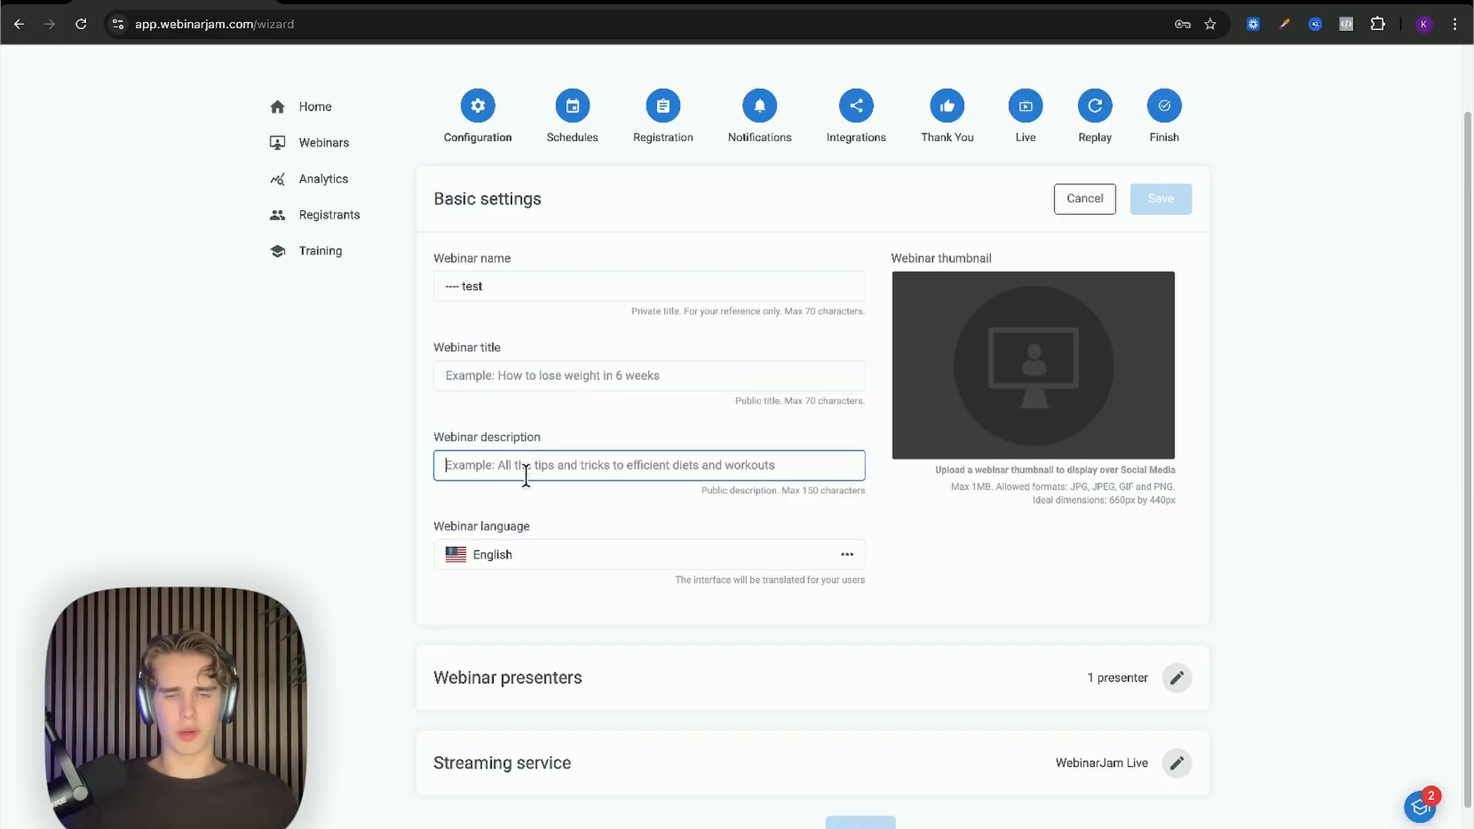
text(--)
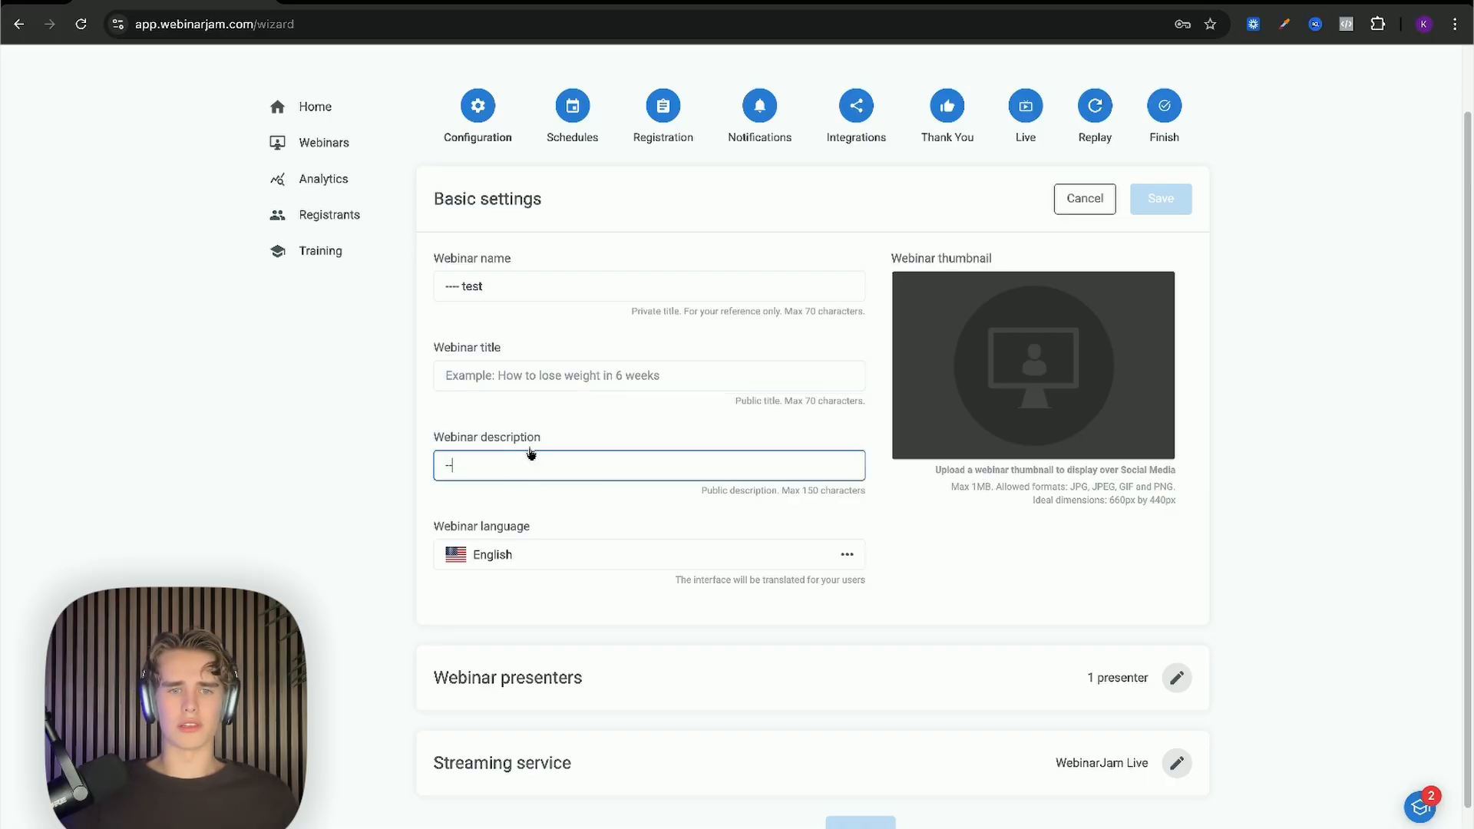
click(492, 376)
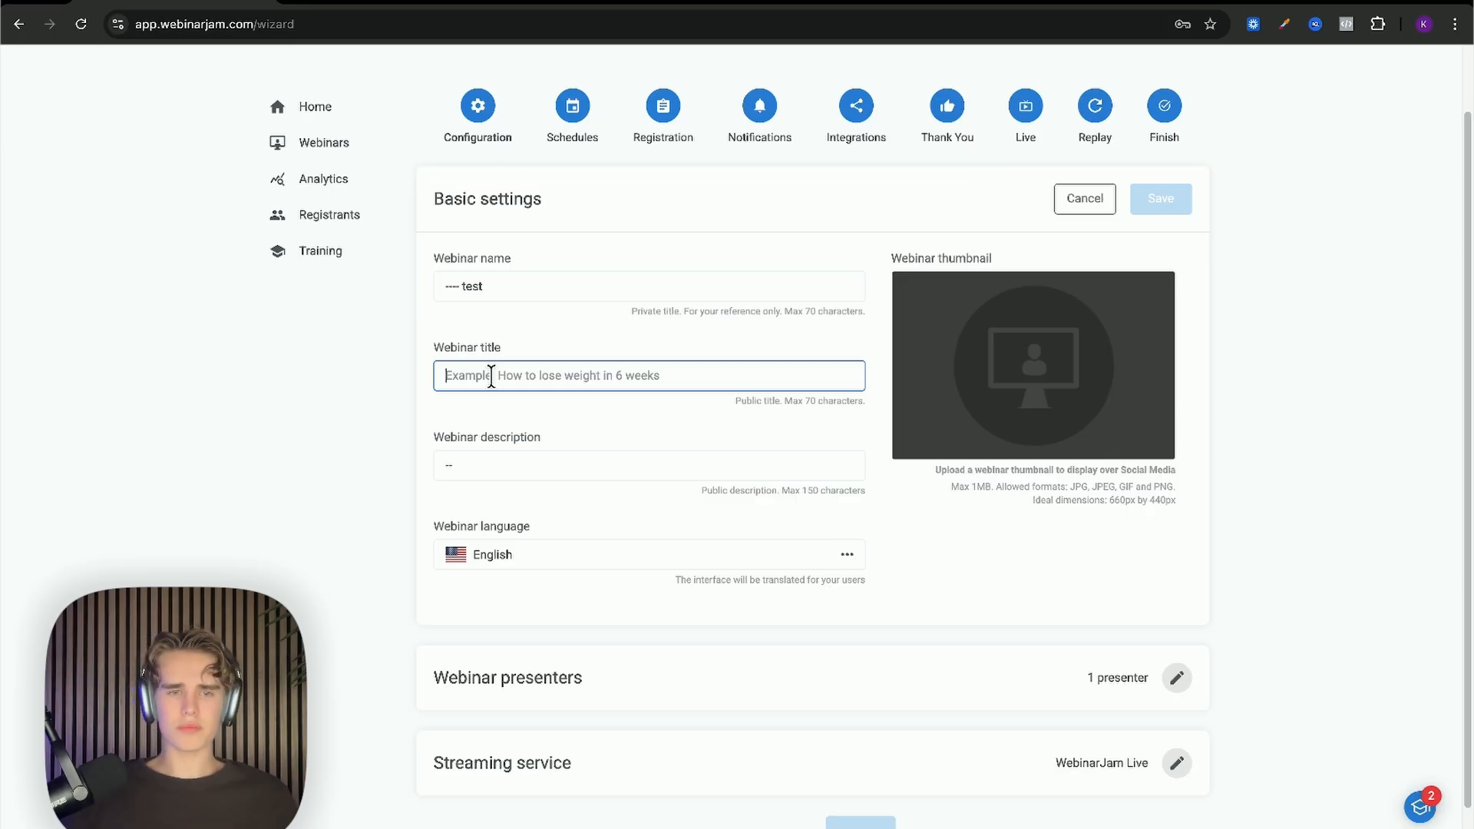
text(--)
click(518, 345)
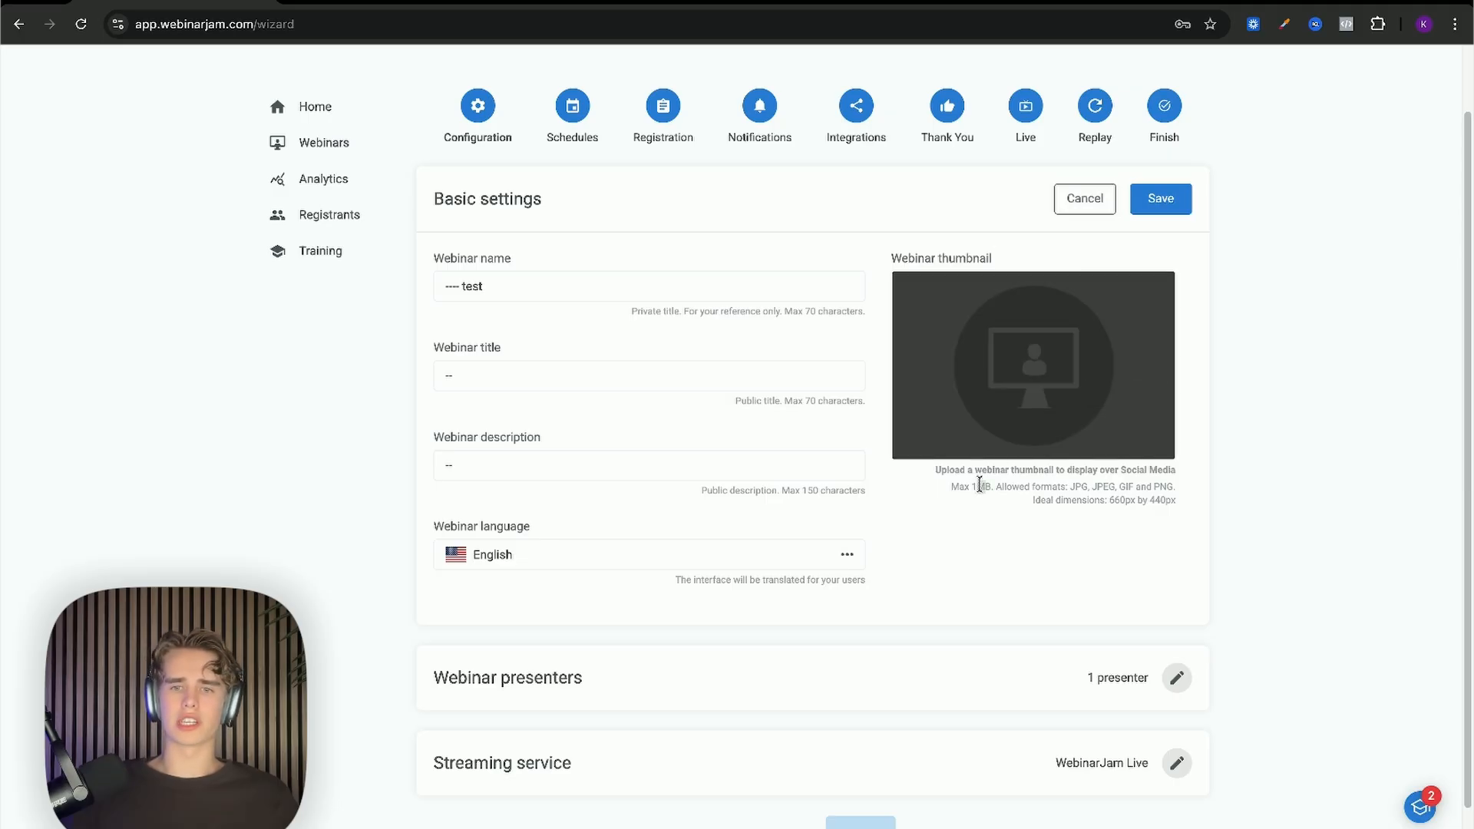
Step: Highlight the 1MB thumbnail size limit note
drag(978, 483, 988, 485)
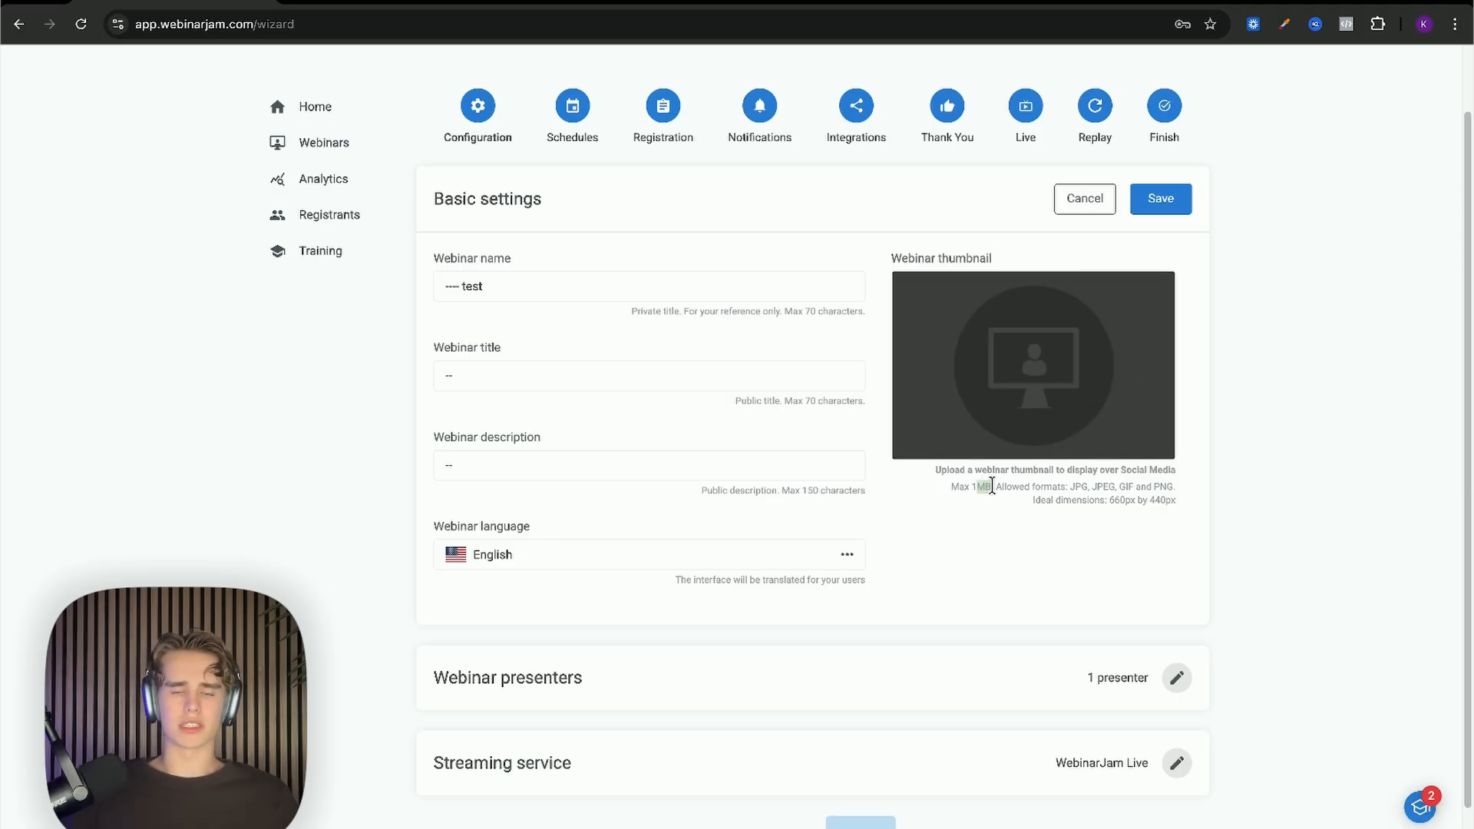
drag(972, 486, 988, 488)
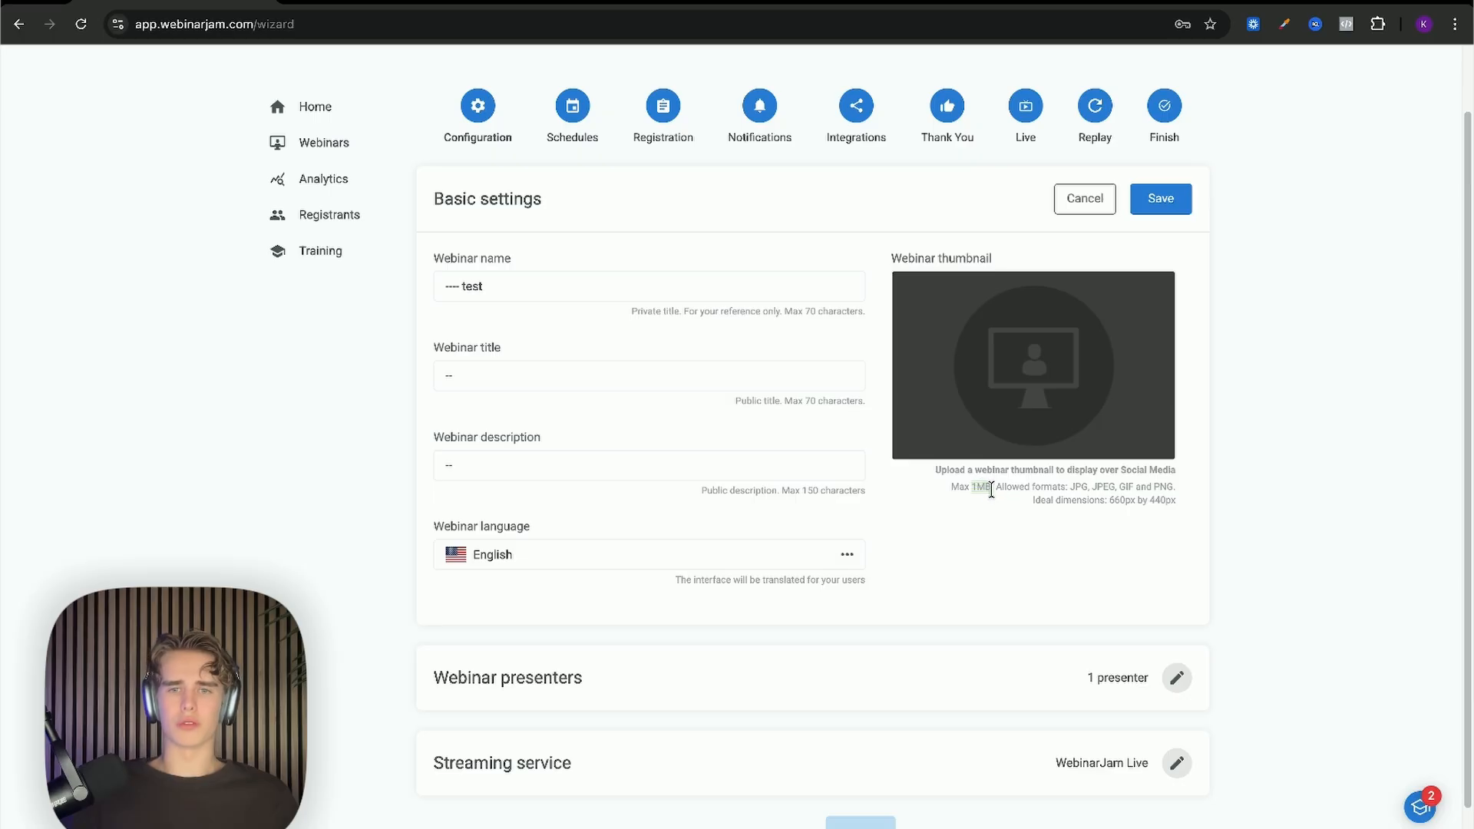
click(992, 503)
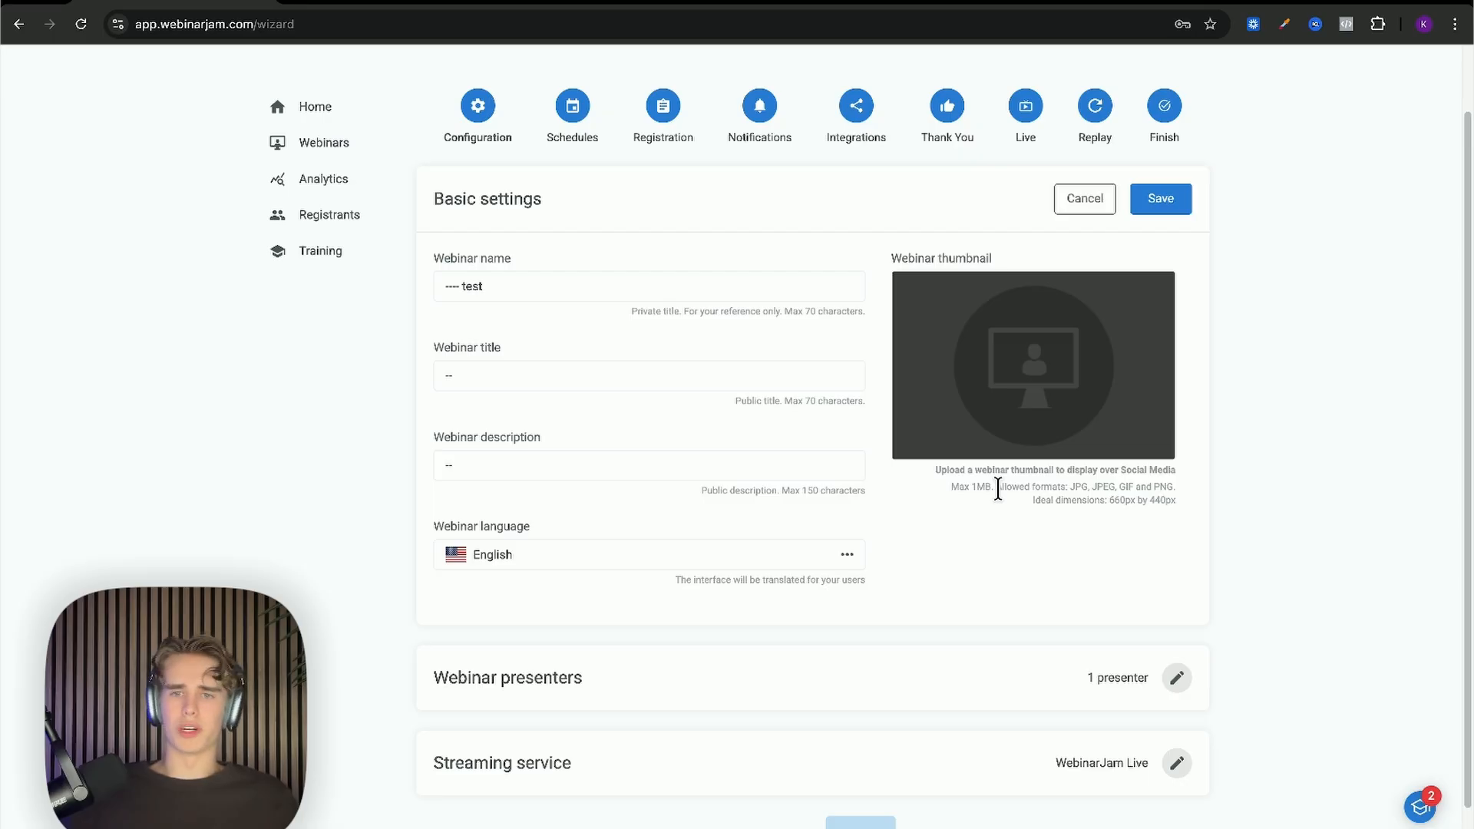
drag(992, 485, 978, 484)
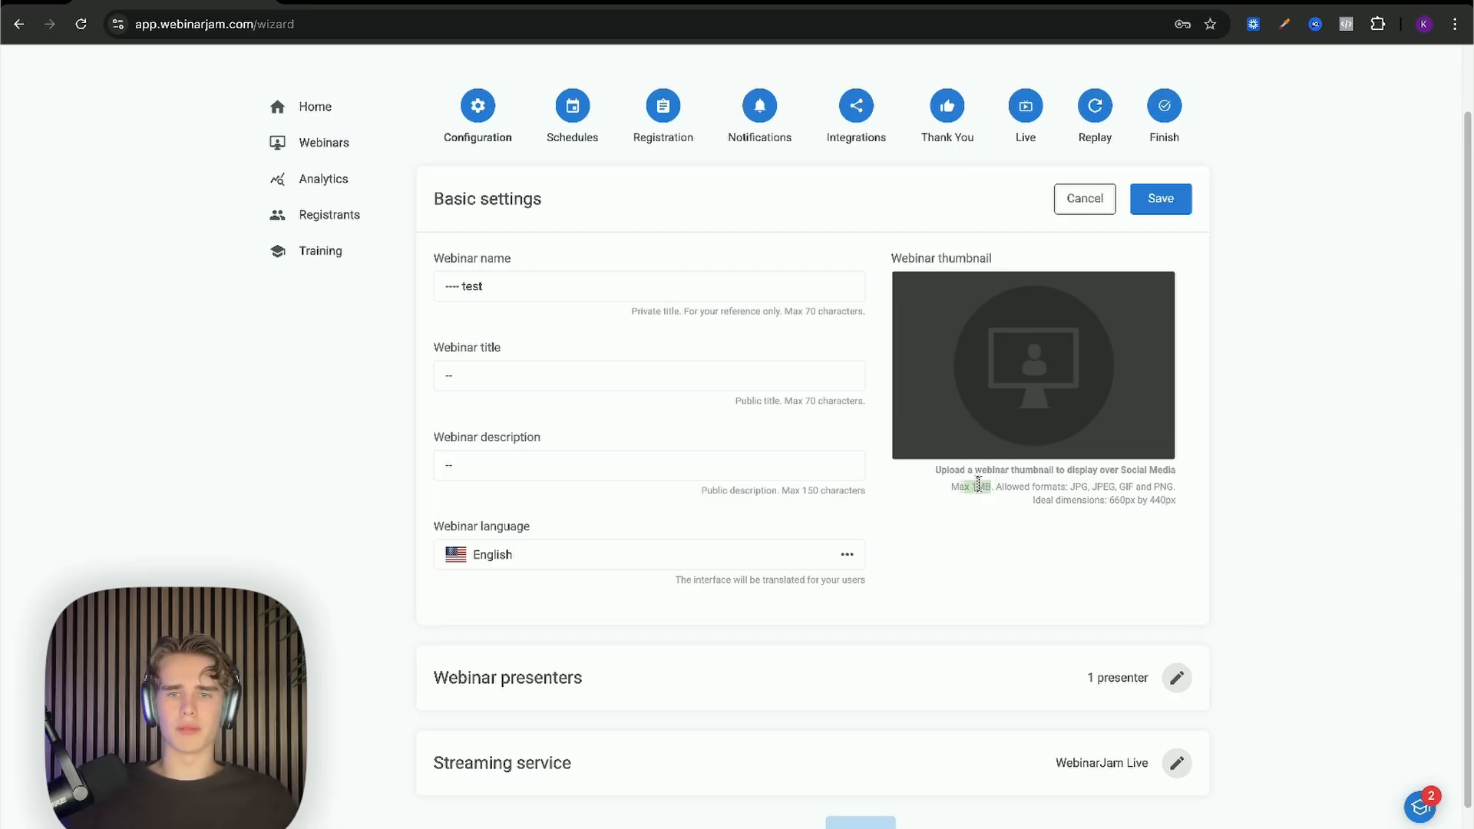
click(955, 487)
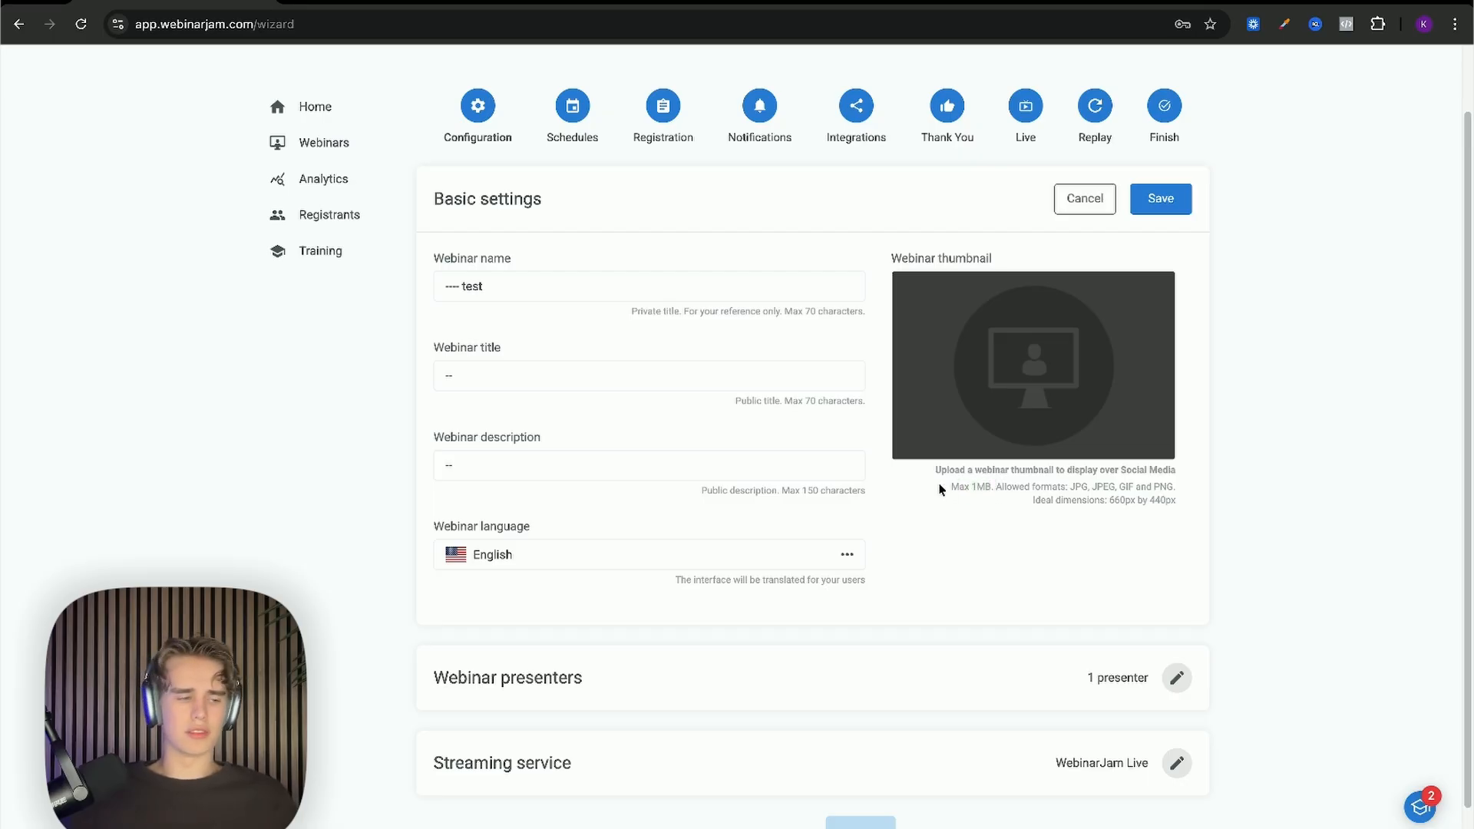
mouse_move(1006, 415)
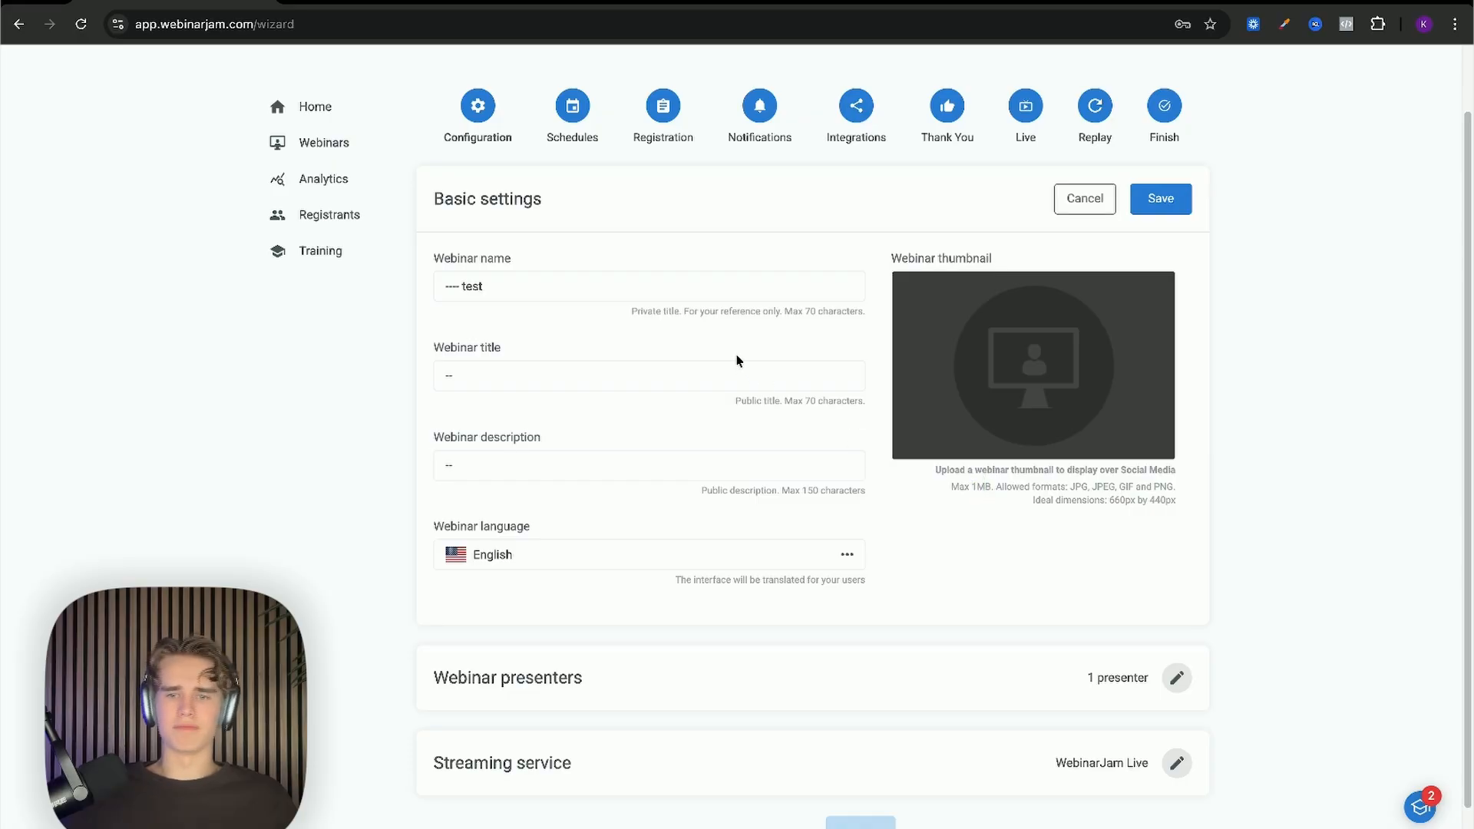
Step: Browse the webinar language list and leave English selected
click(684, 288)
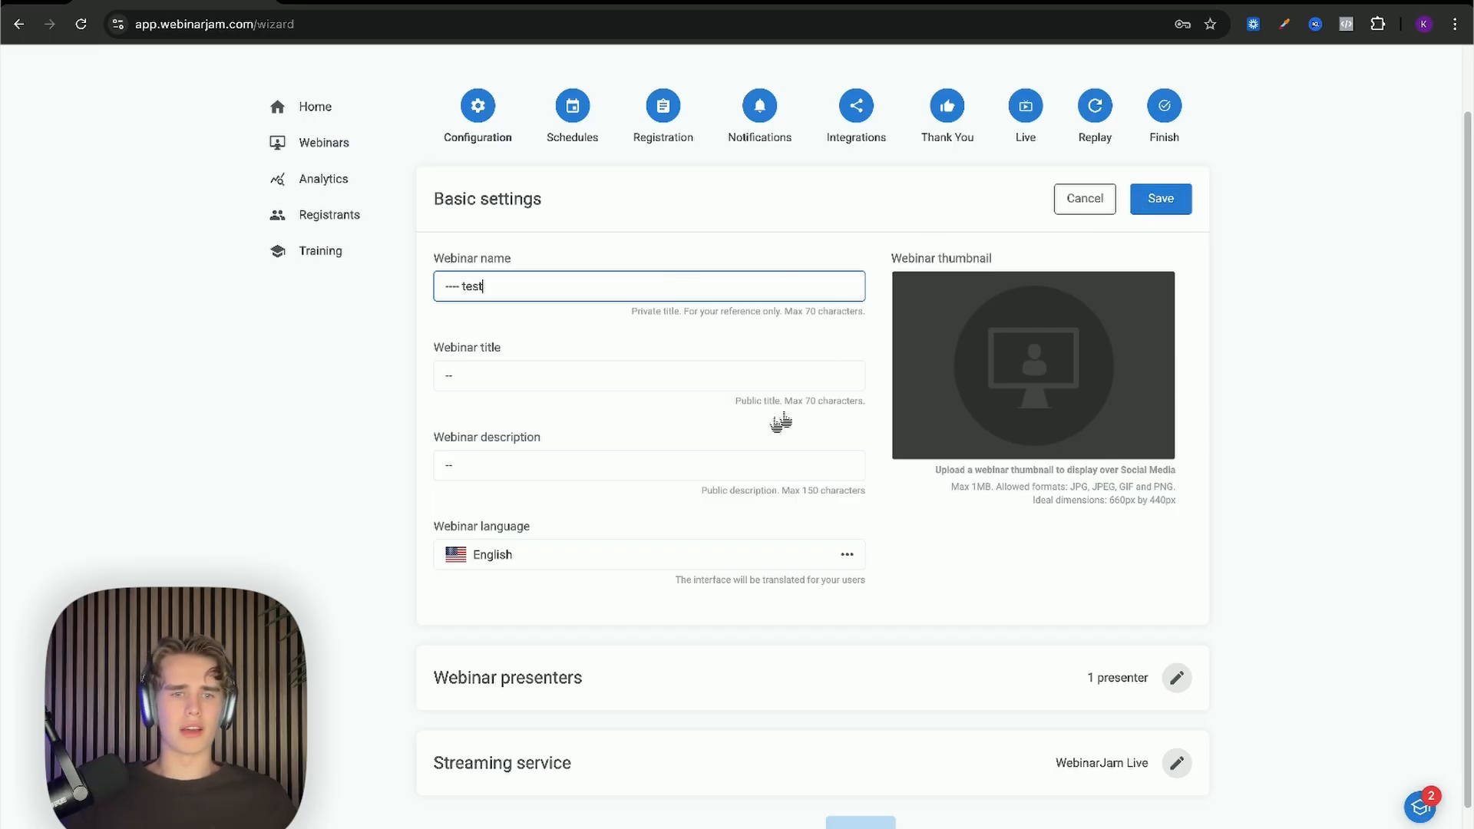
click(505, 568)
scroll(513, 596, down, 5)
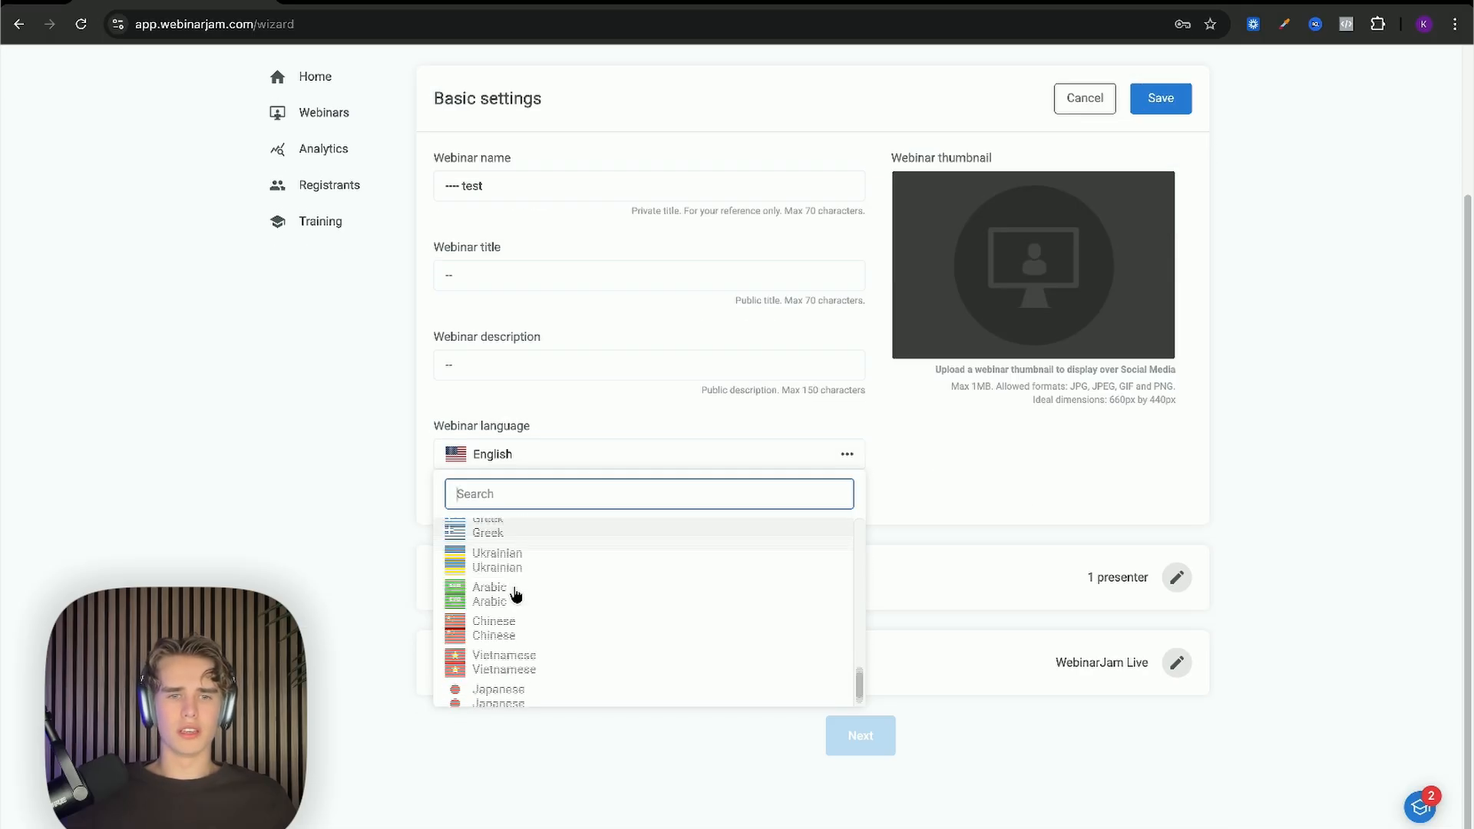
scroll(532, 595, up, 3)
scroll(531, 596, up, 3)
scroll(526, 593, down, 6)
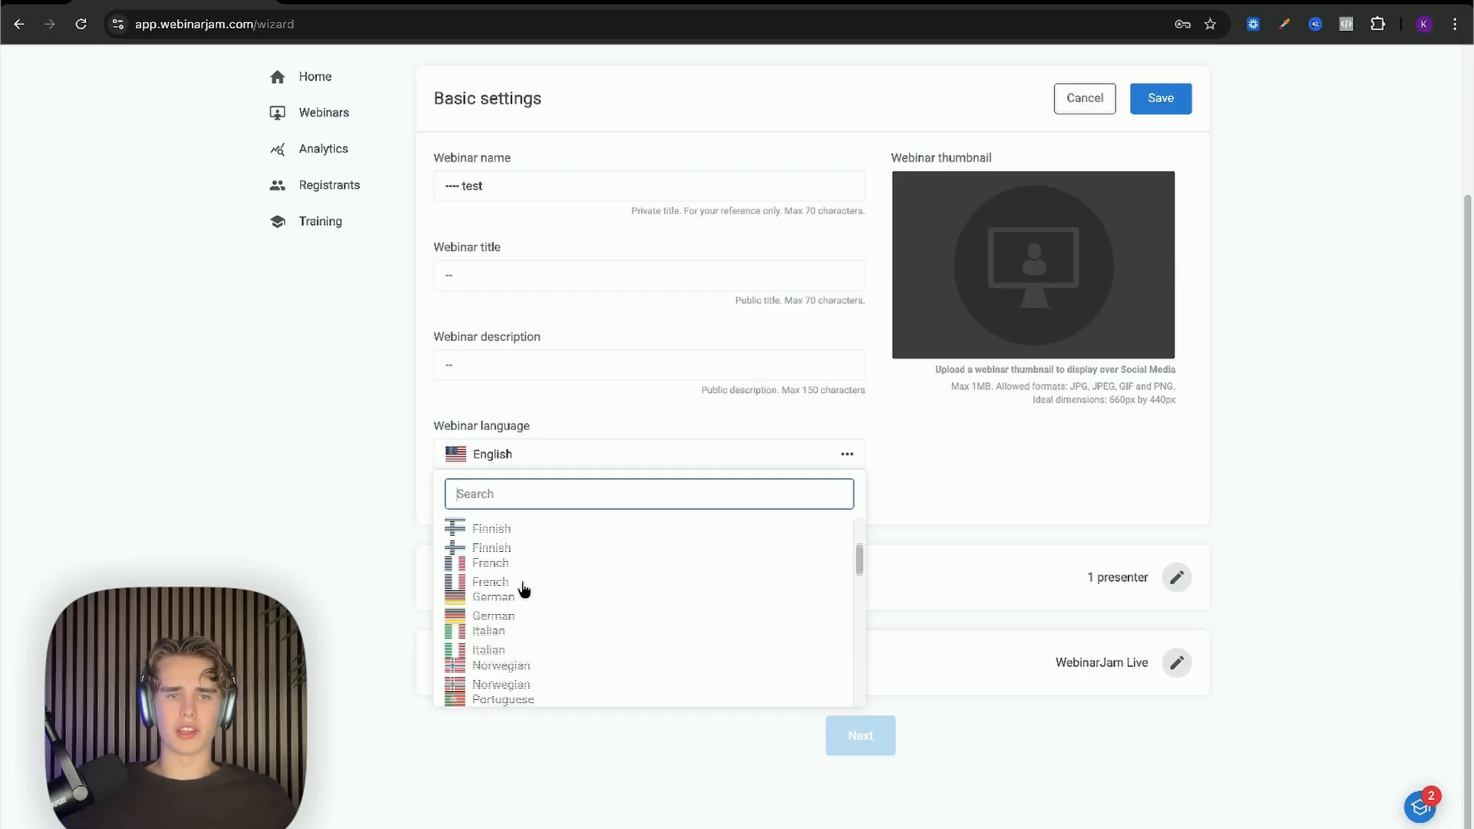
scroll(522, 591, up, 8)
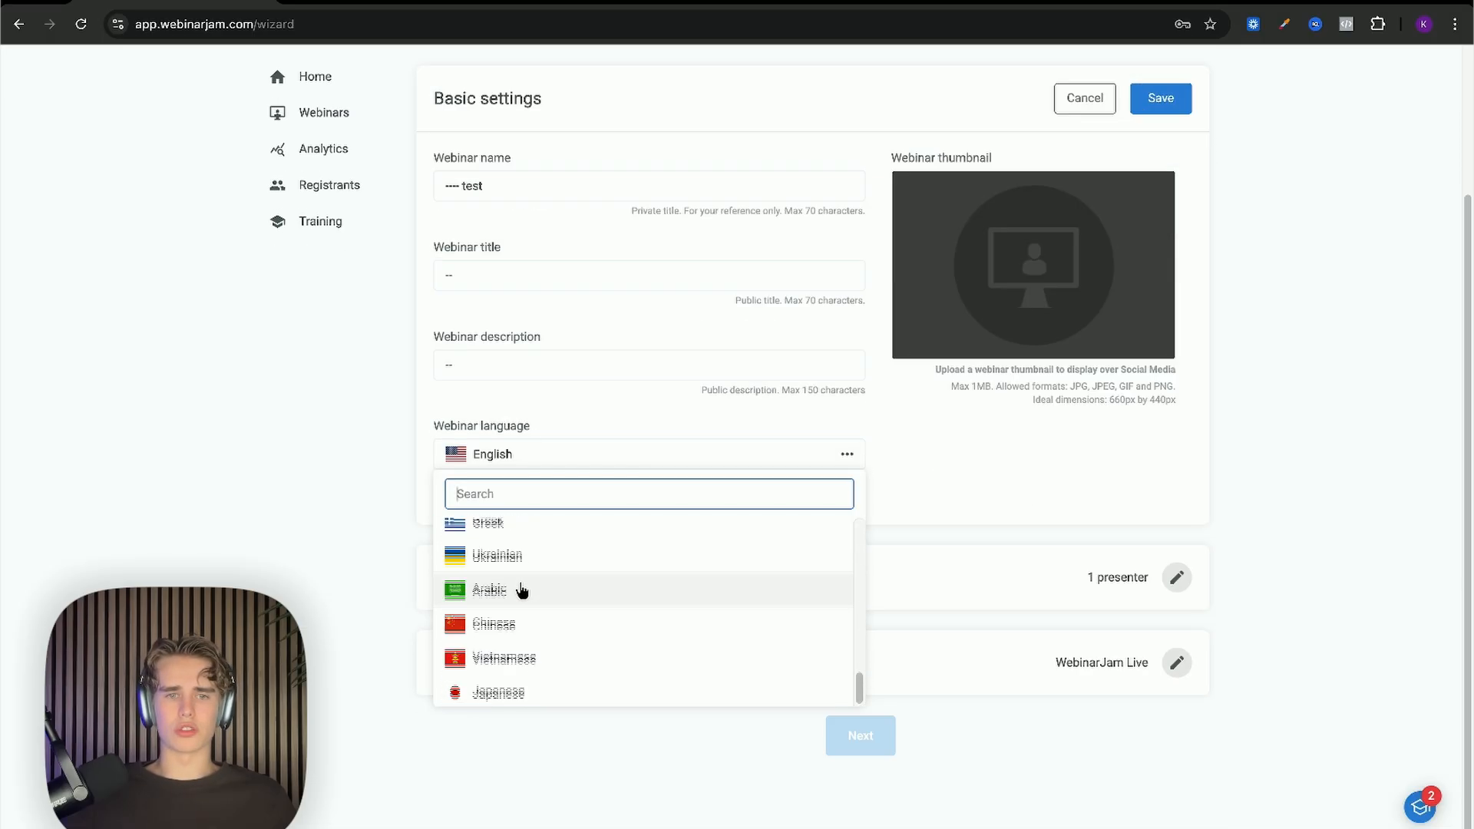
click(925, 480)
scroll(891, 481, up, 2)
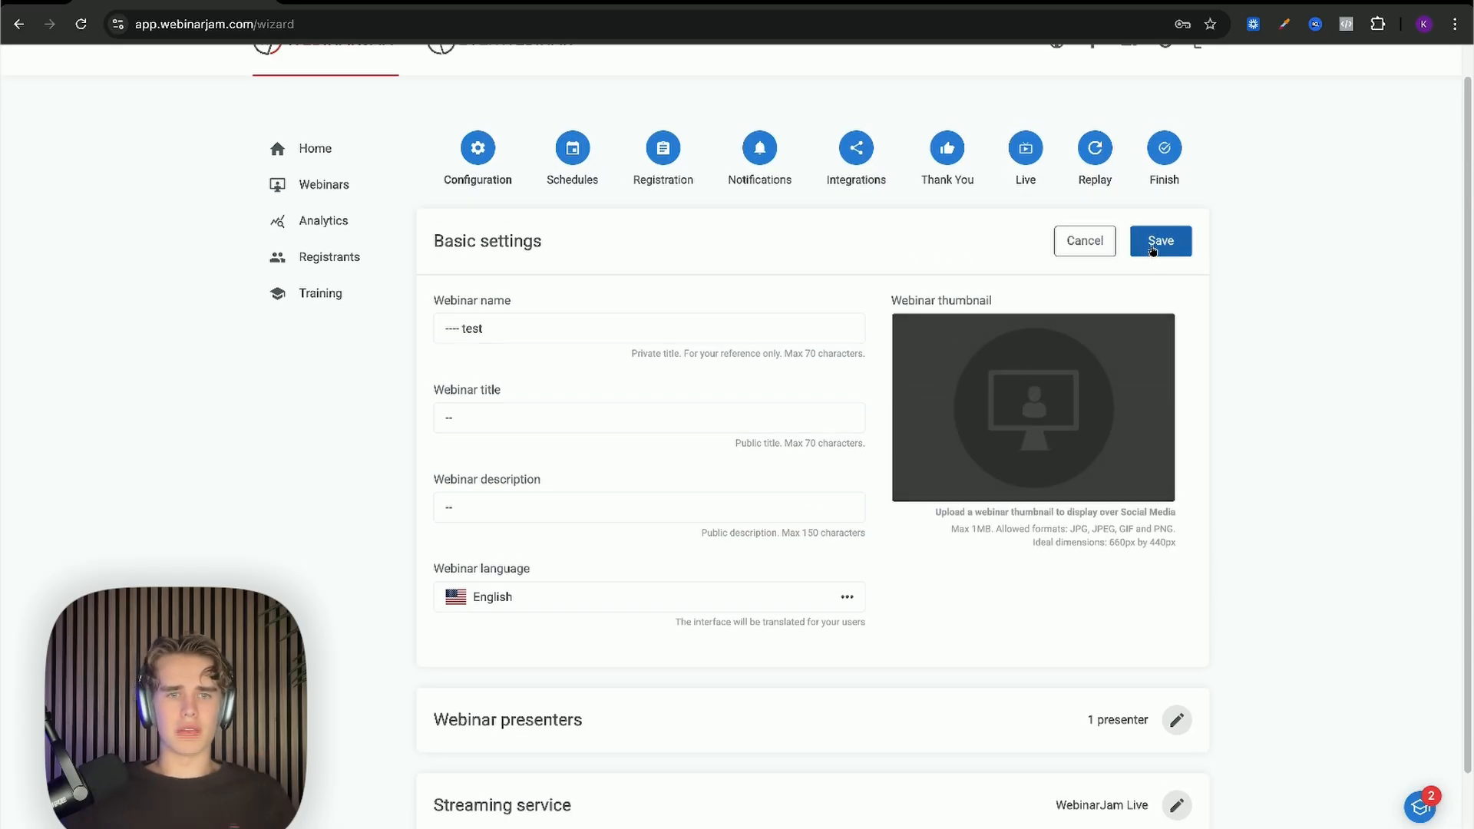
Step: Save the basic settings and the presenter settings with one presenter
click(1151, 248)
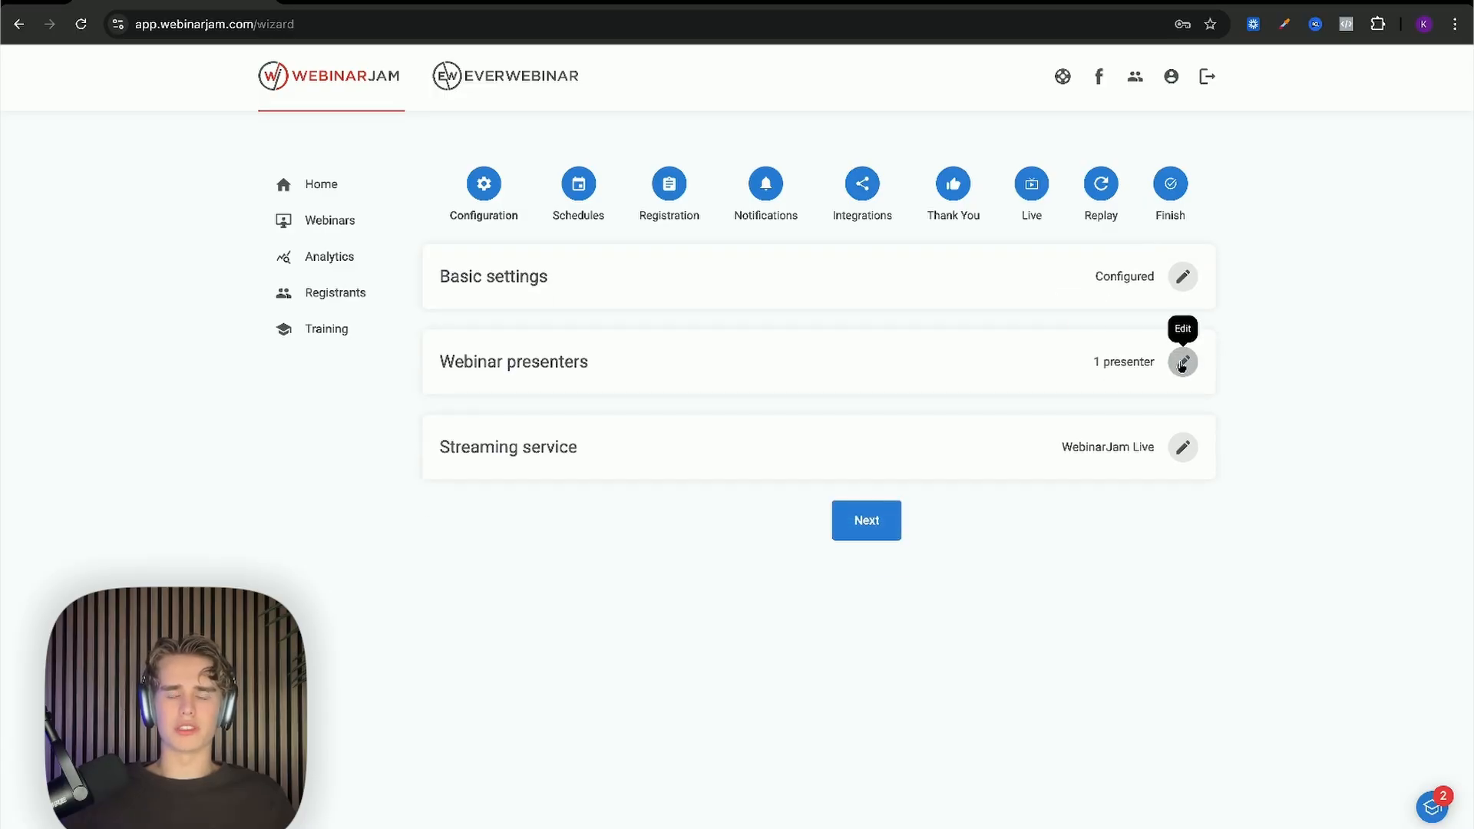
click(1182, 364)
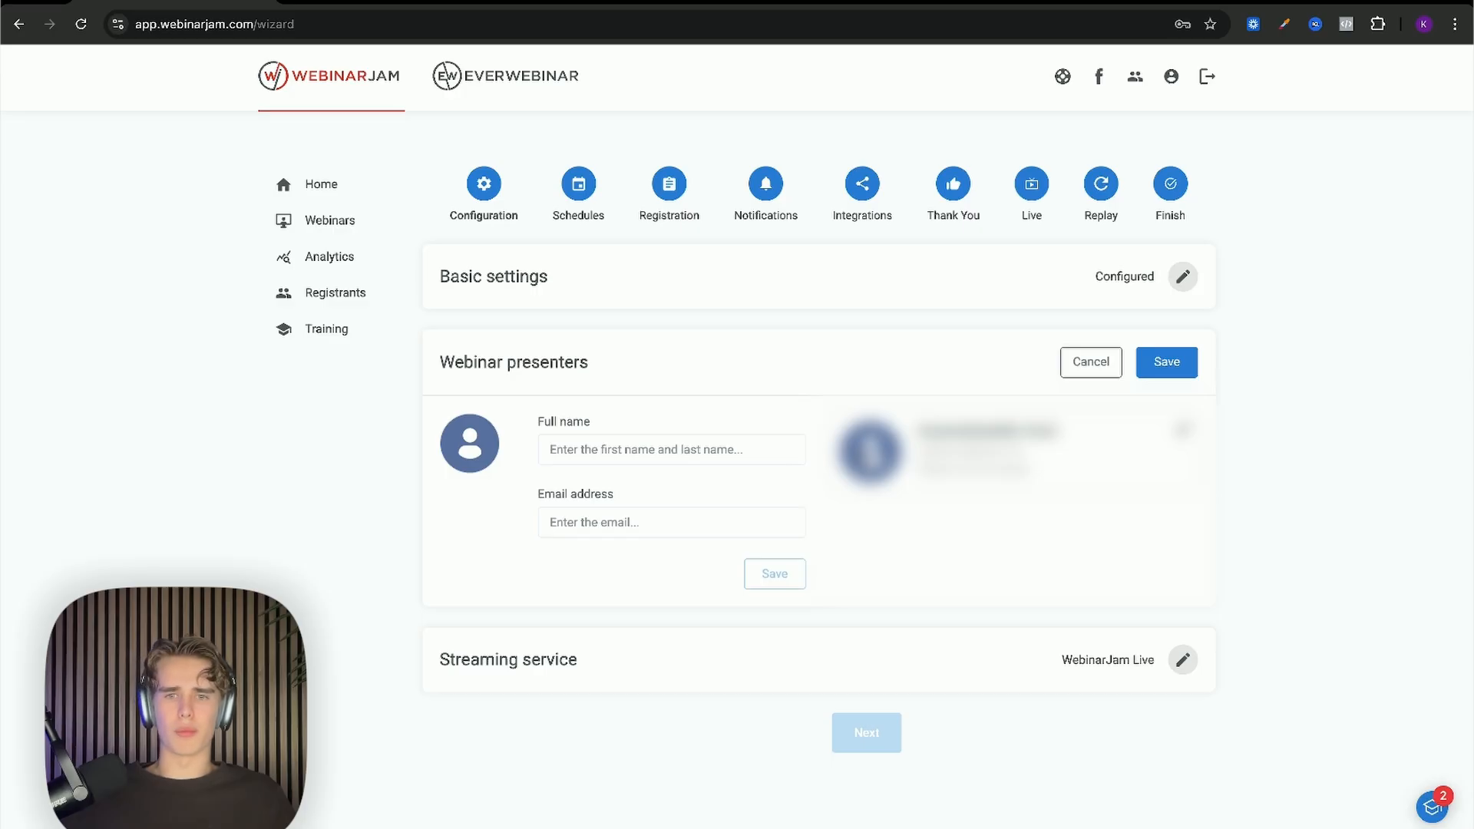
click(1172, 374)
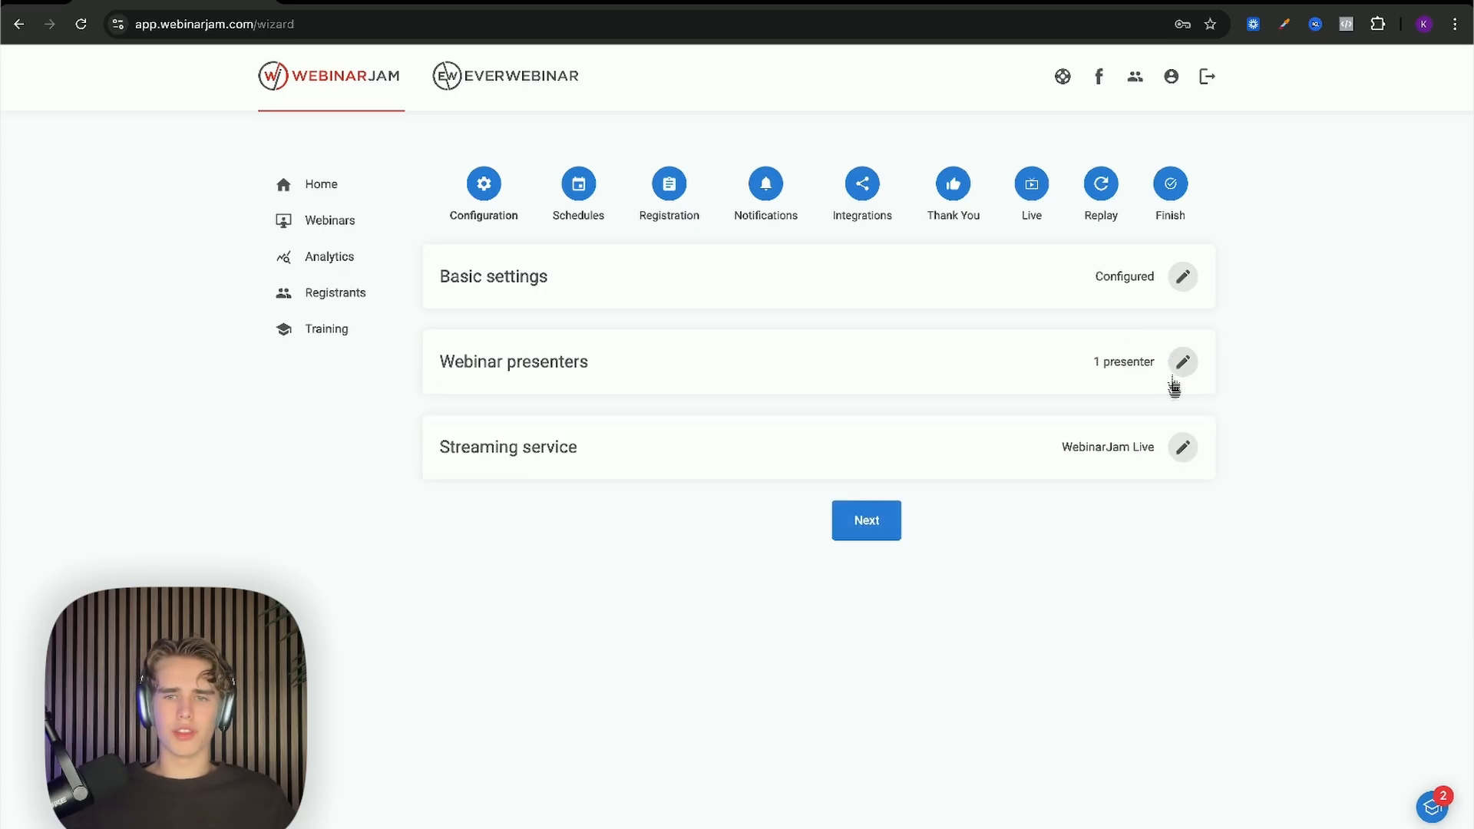
Step: Keep WebinarJam Live as the streaming service and continue to the schedule step
click(1180, 449)
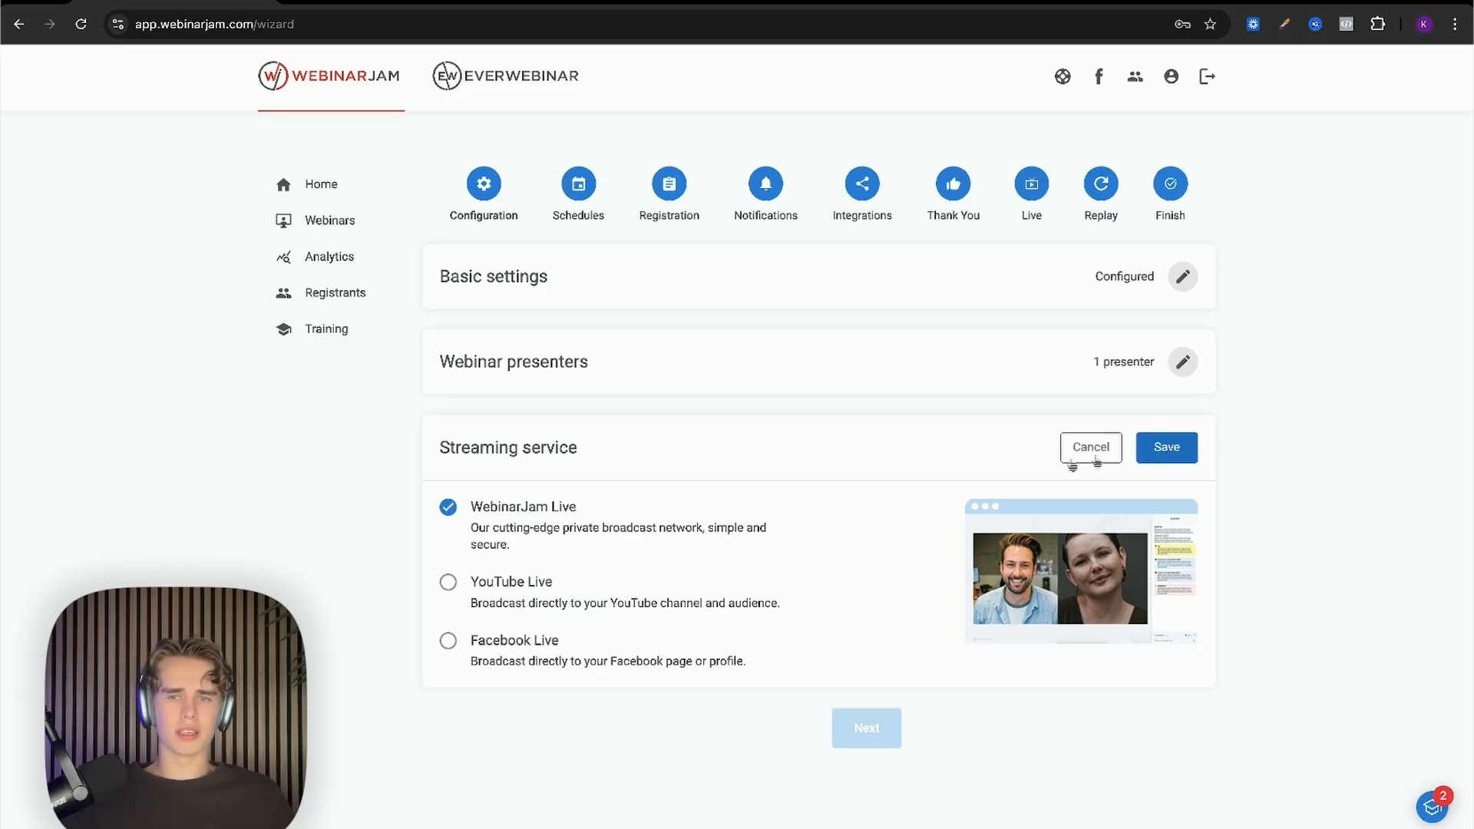
click(1165, 450)
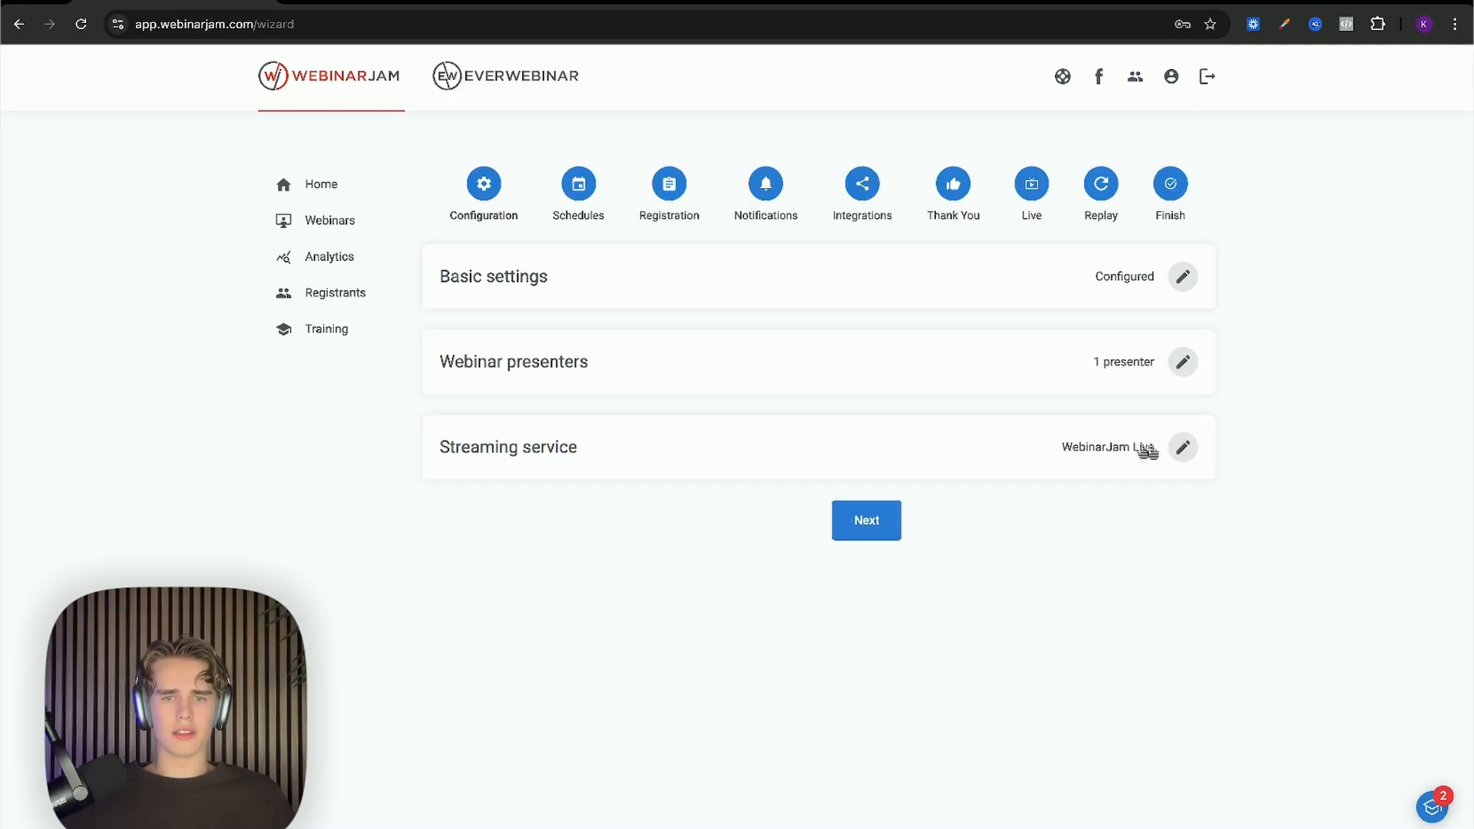
click(885, 524)
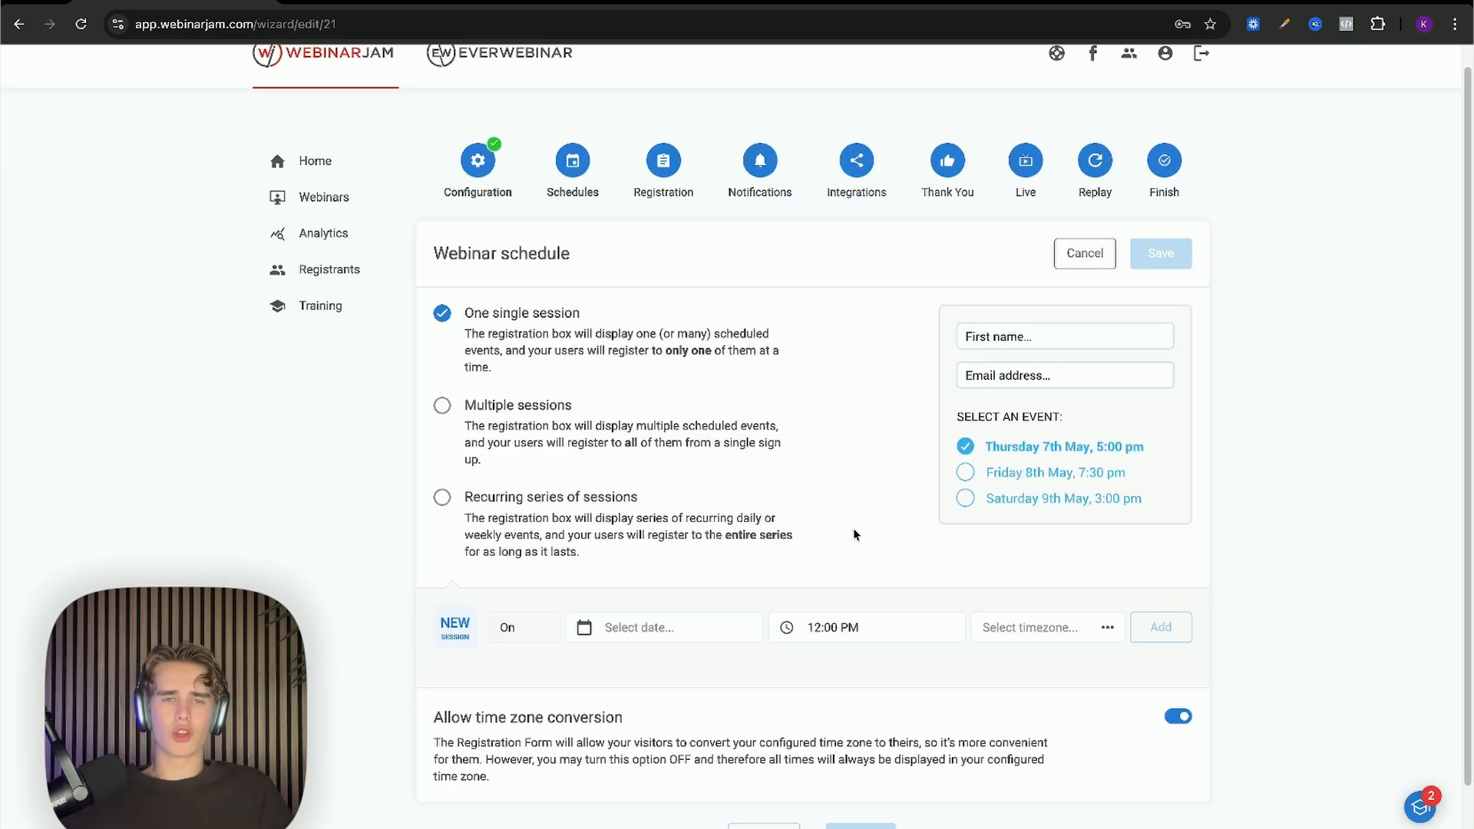
Step: Toggle between Multiple sessions and One single session, ending on One single session
scroll(851, 536, down, 1)
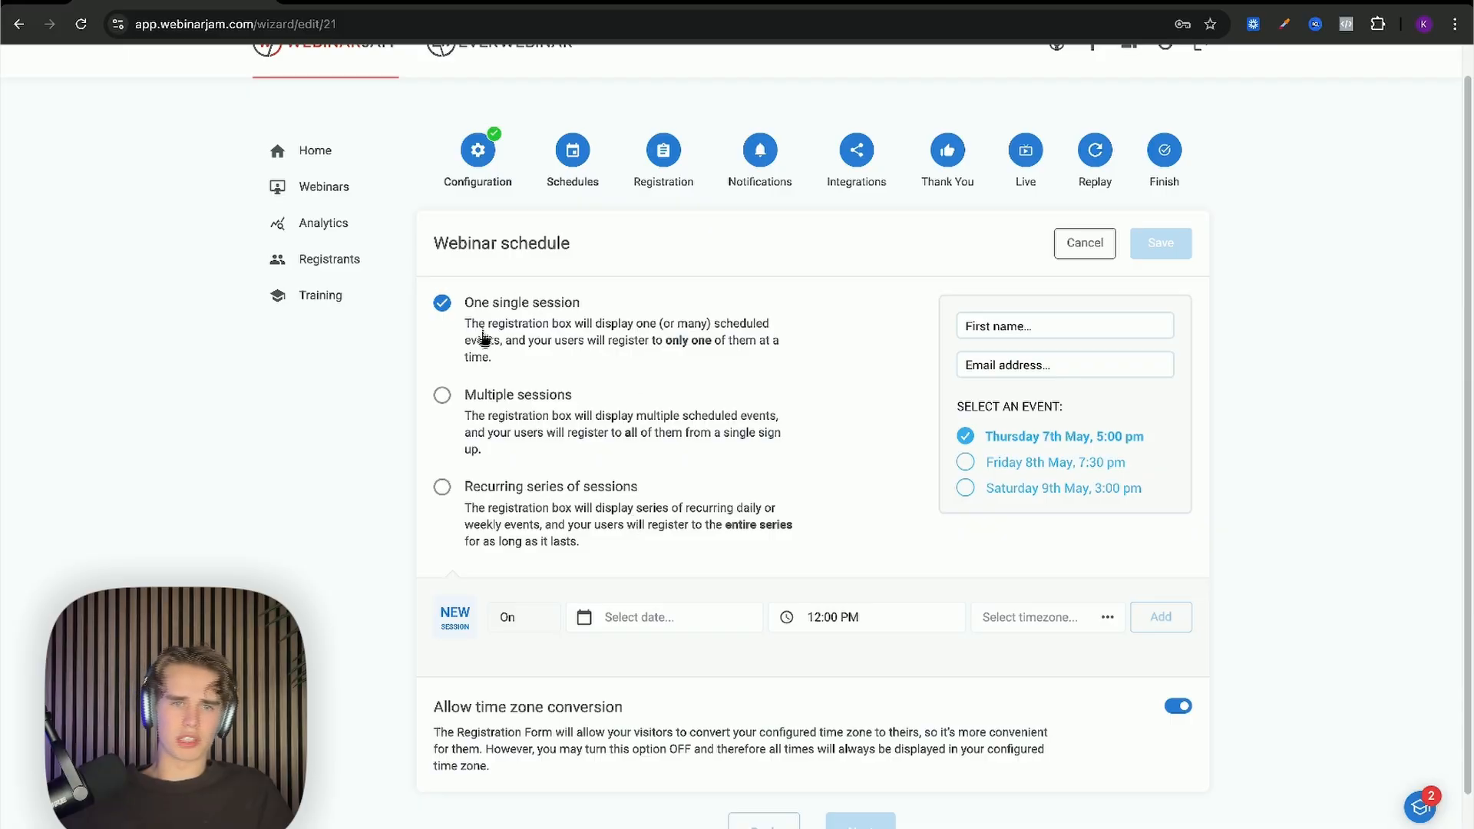
click(499, 396)
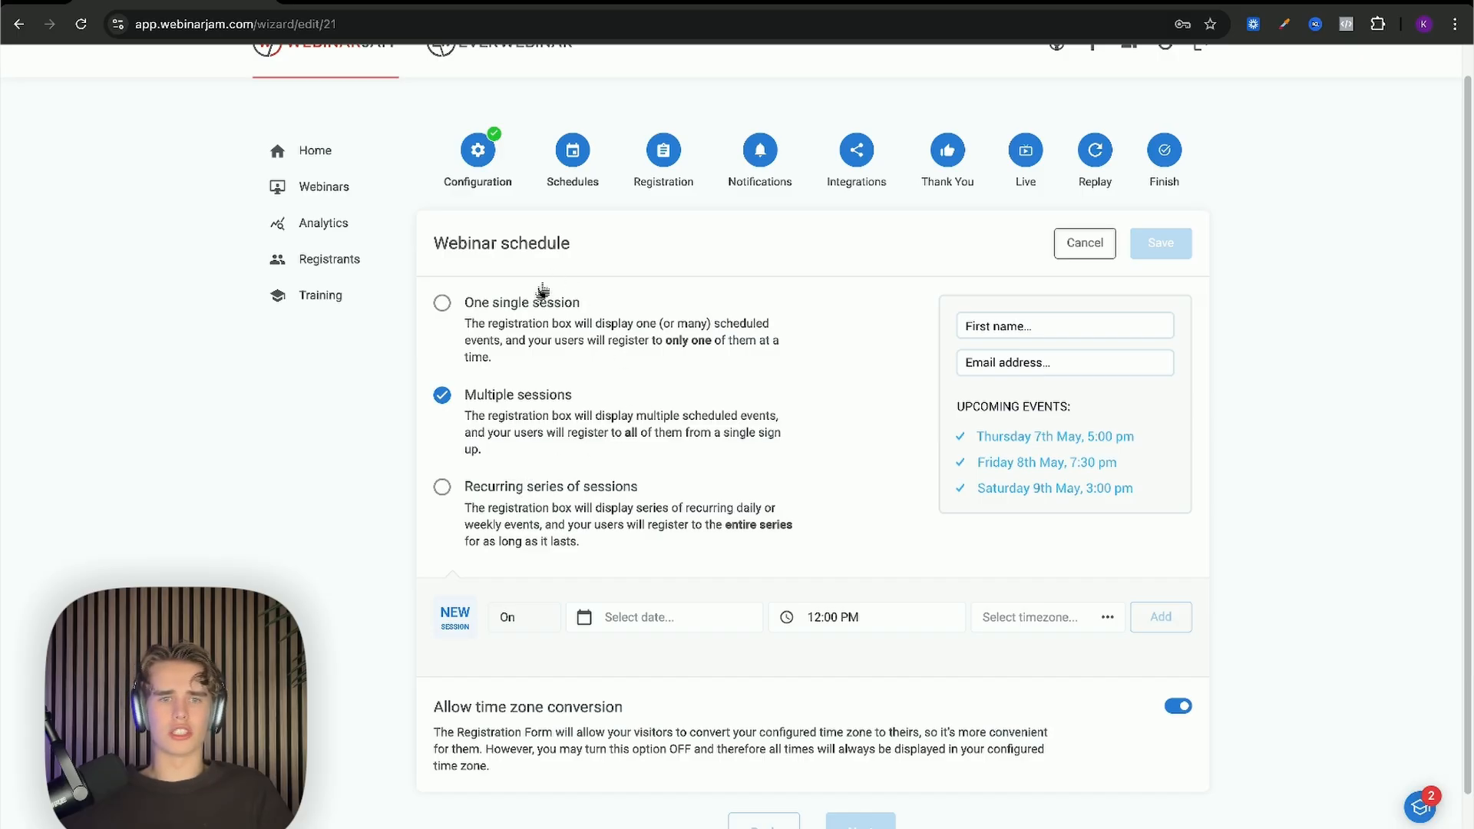
click(526, 311)
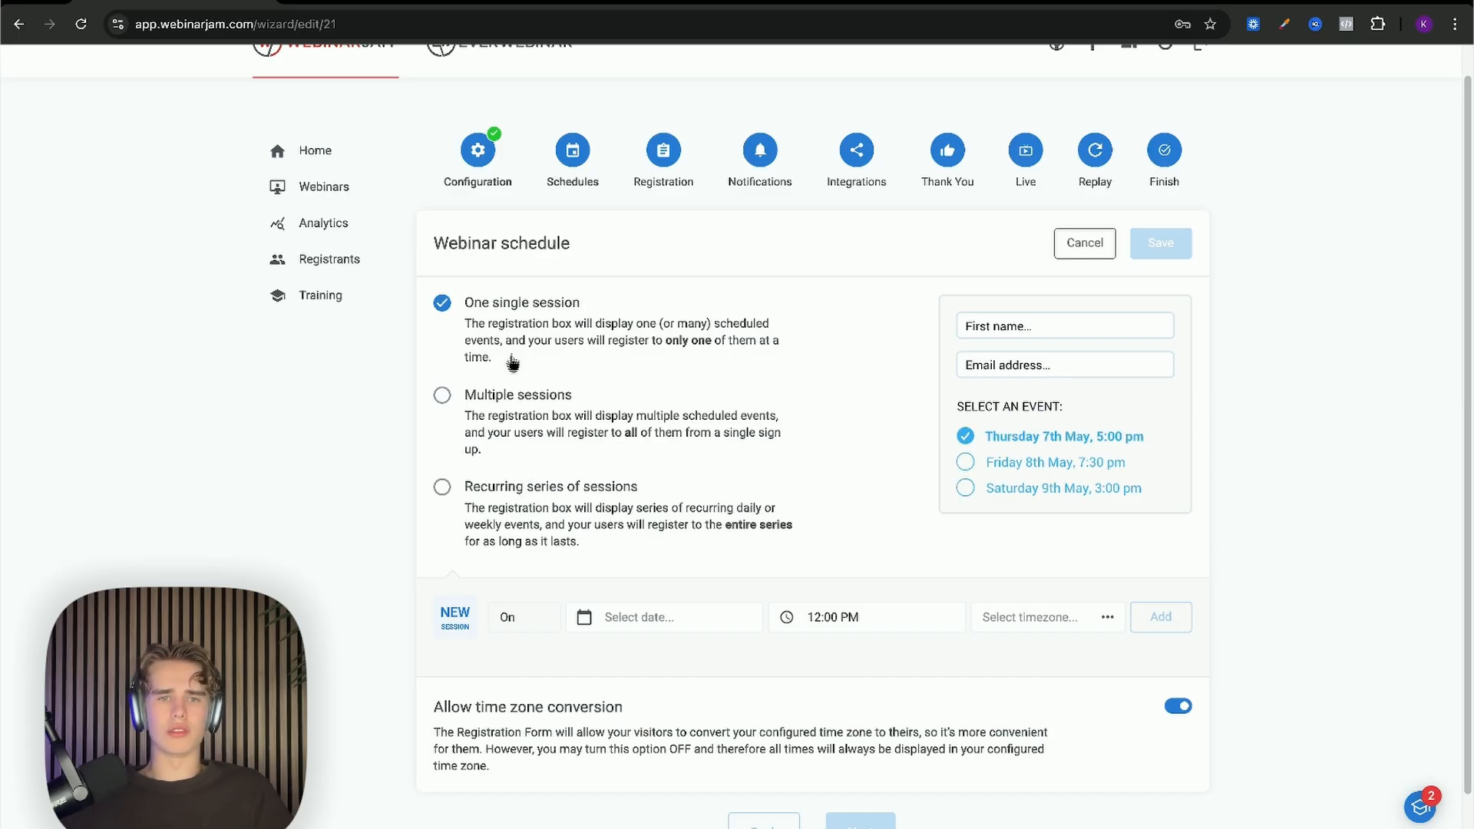
click(513, 399)
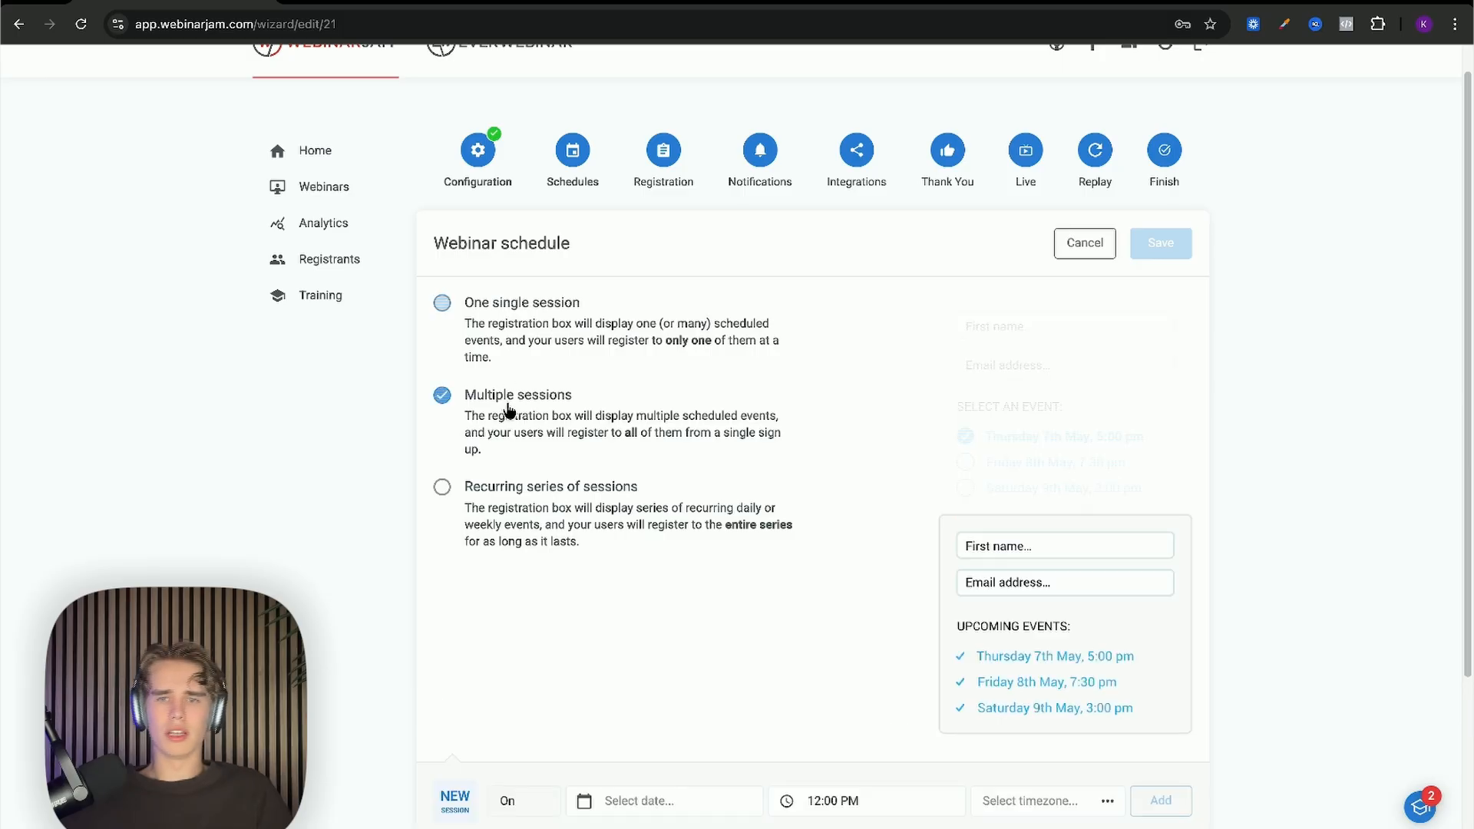
click(522, 305)
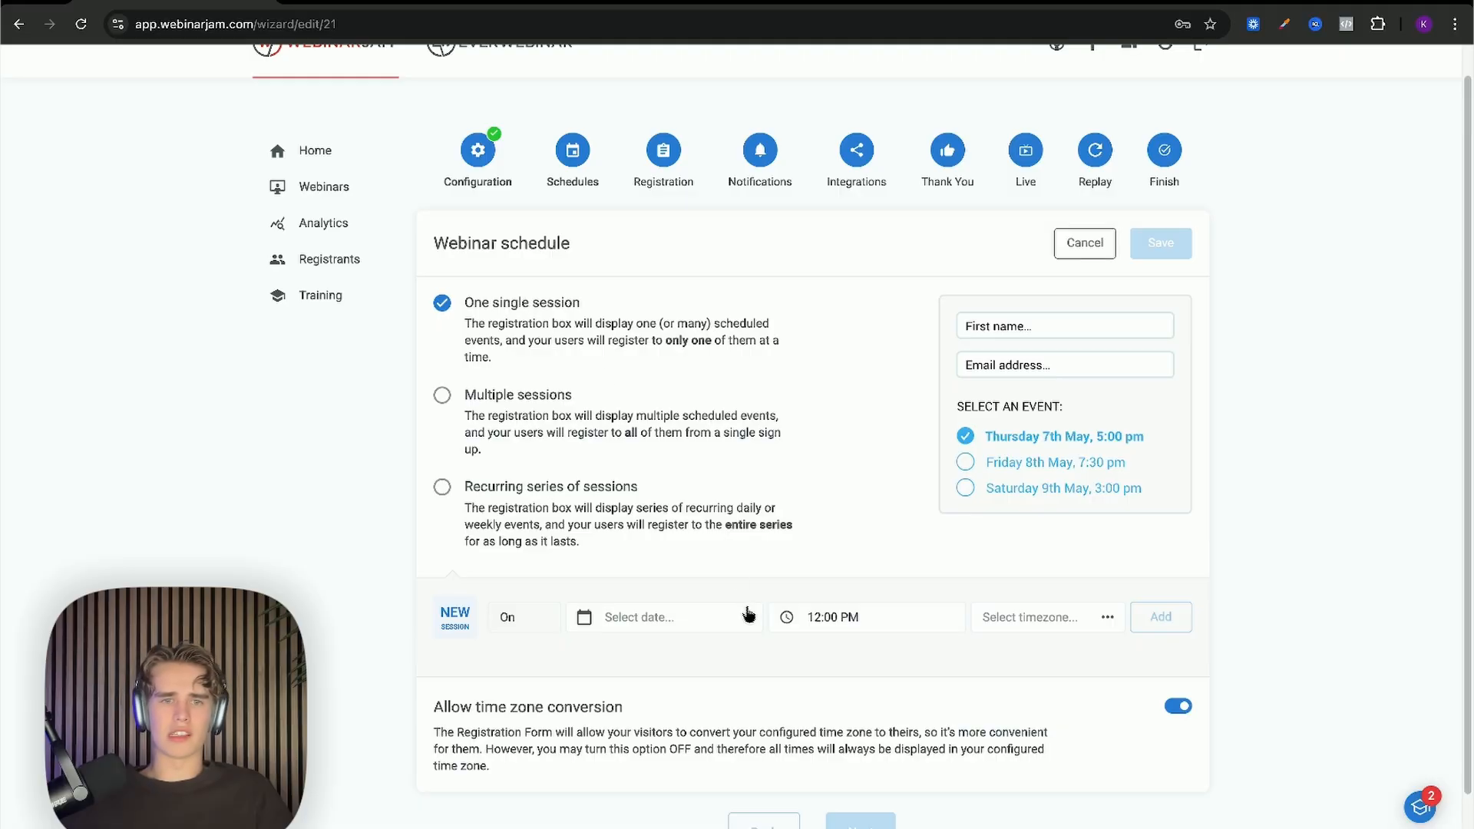
Step: Schedule a session on 31 December 2025 at 12:00 PM in (GMT +2:00) Kaliningrad
click(725, 618)
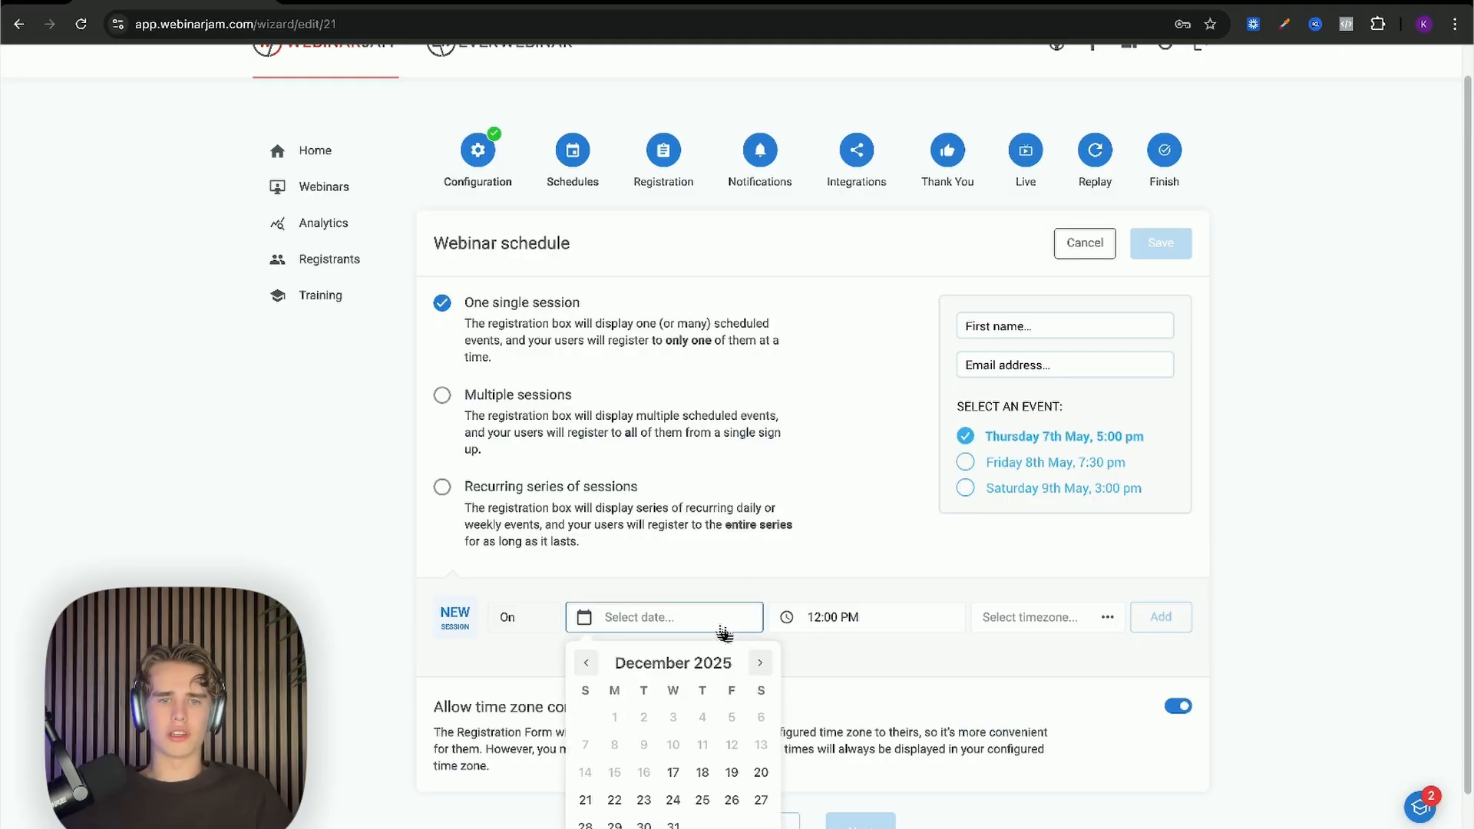
scroll(675, 752, down, 1)
click(673, 794)
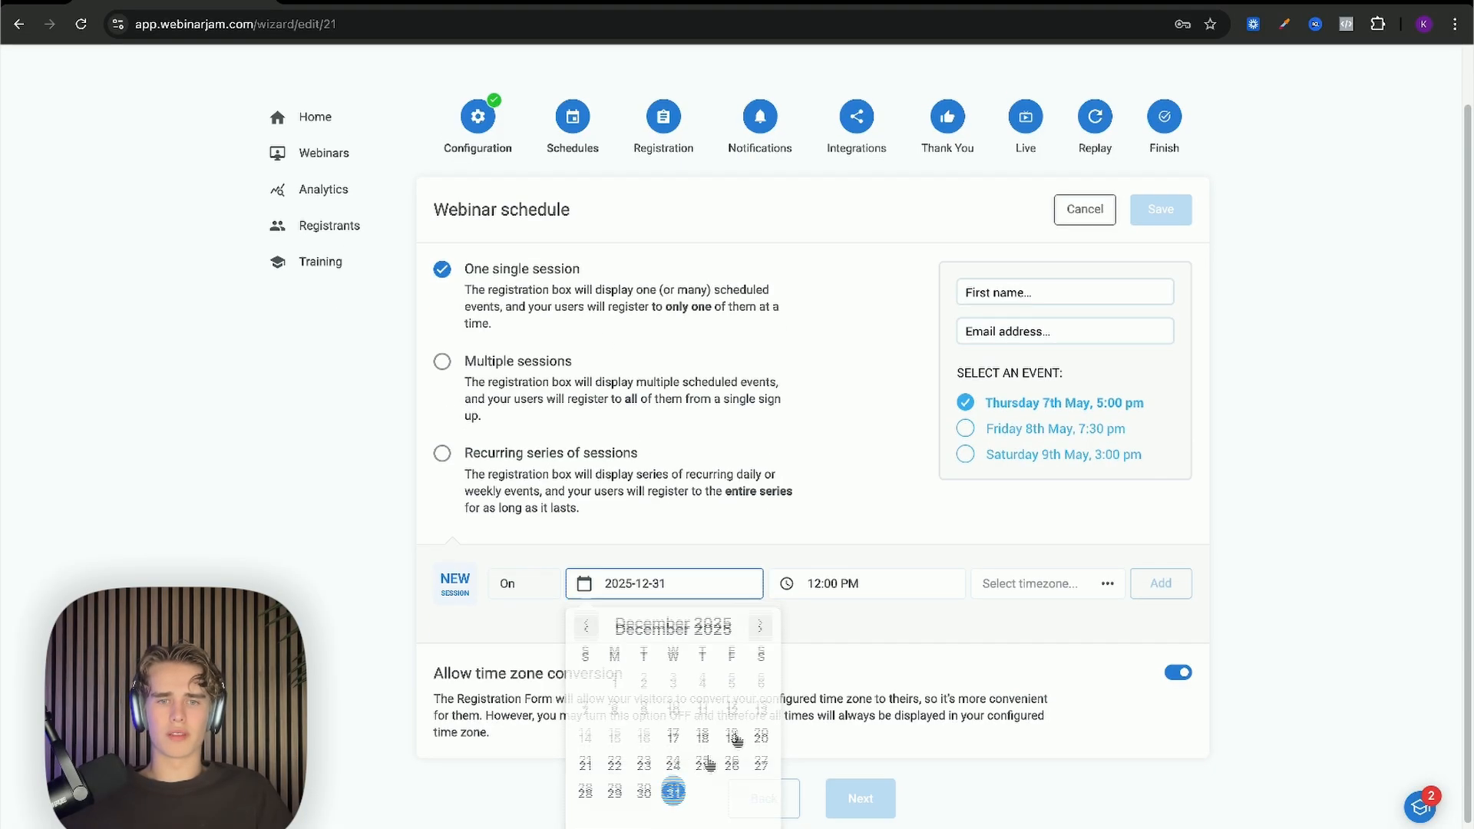
click(855, 594)
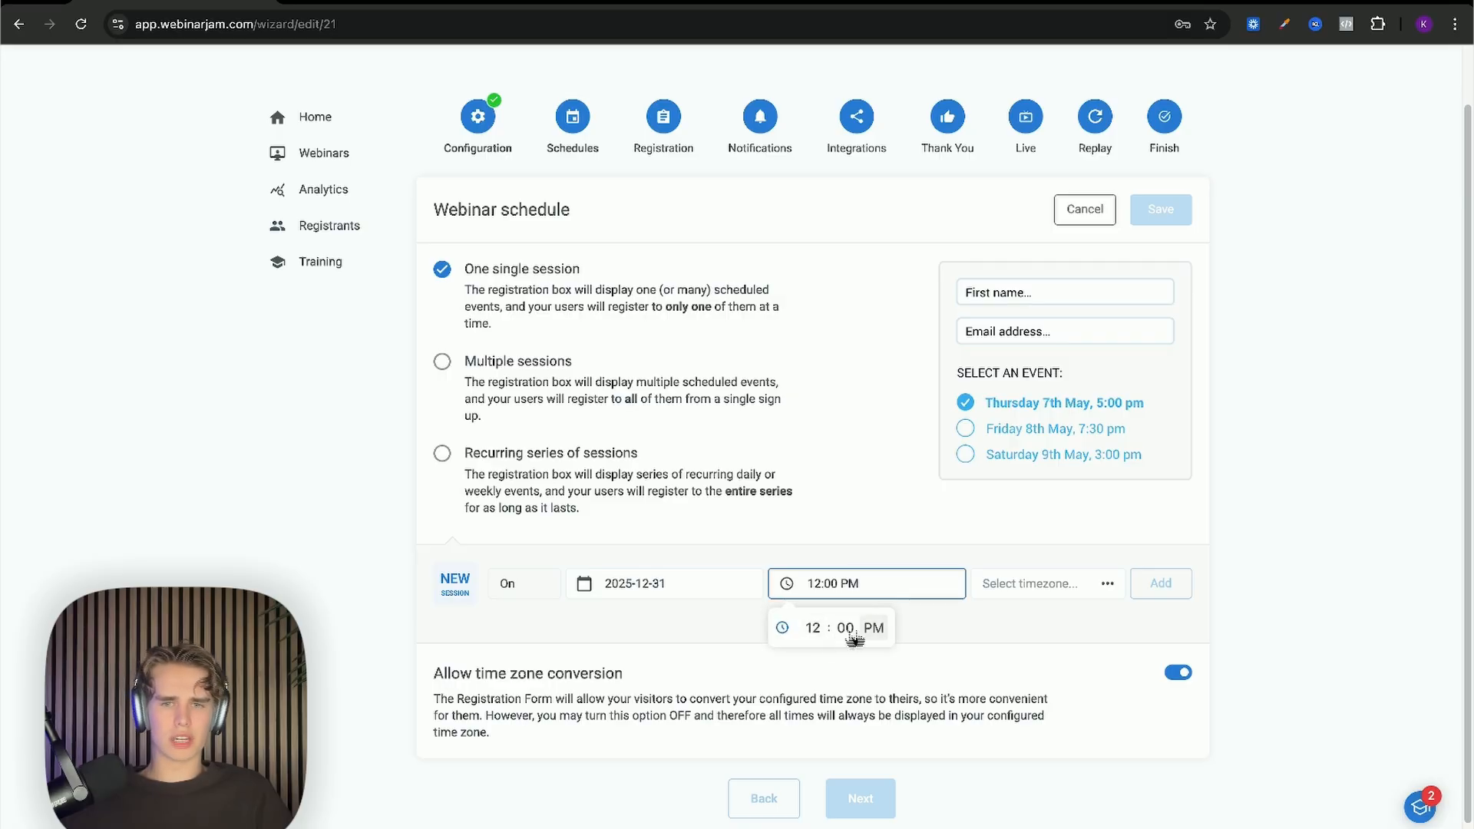
click(994, 587)
scroll(883, 713, down, 10)
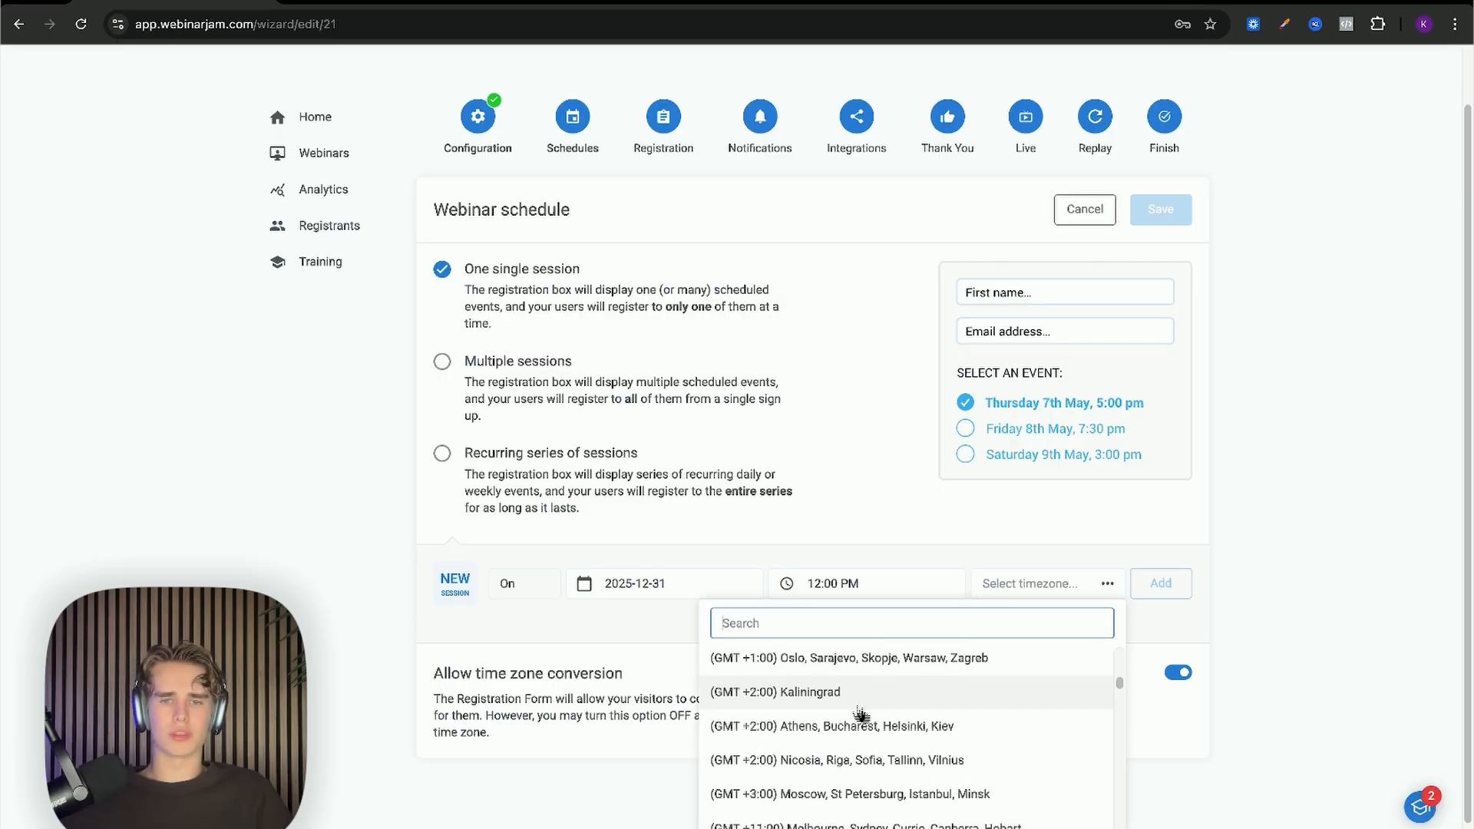
scroll(883, 714, up, 1)
click(806, 714)
scroll(634, 676, up, 2)
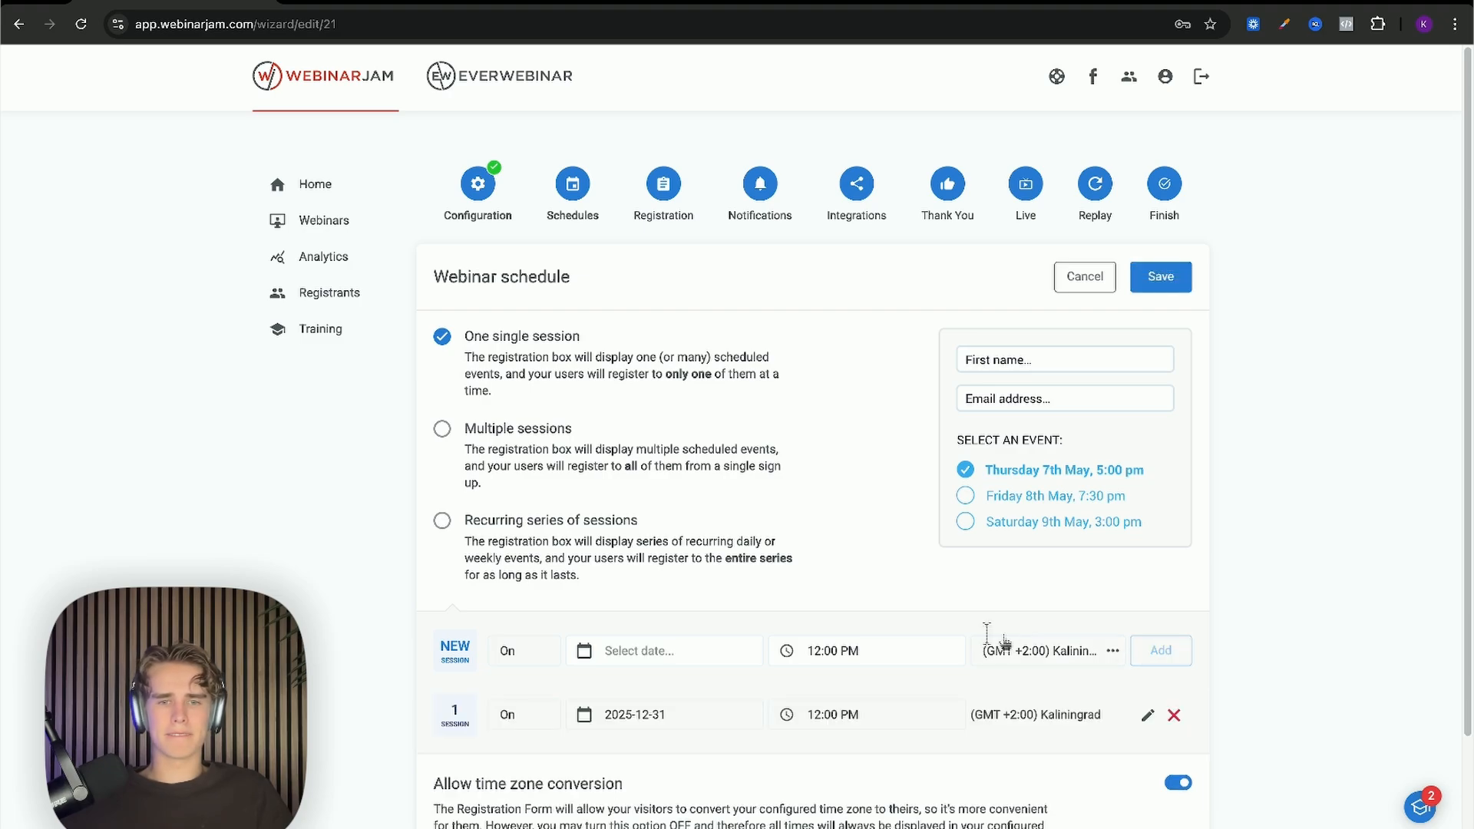
scroll(924, 636, down, 3)
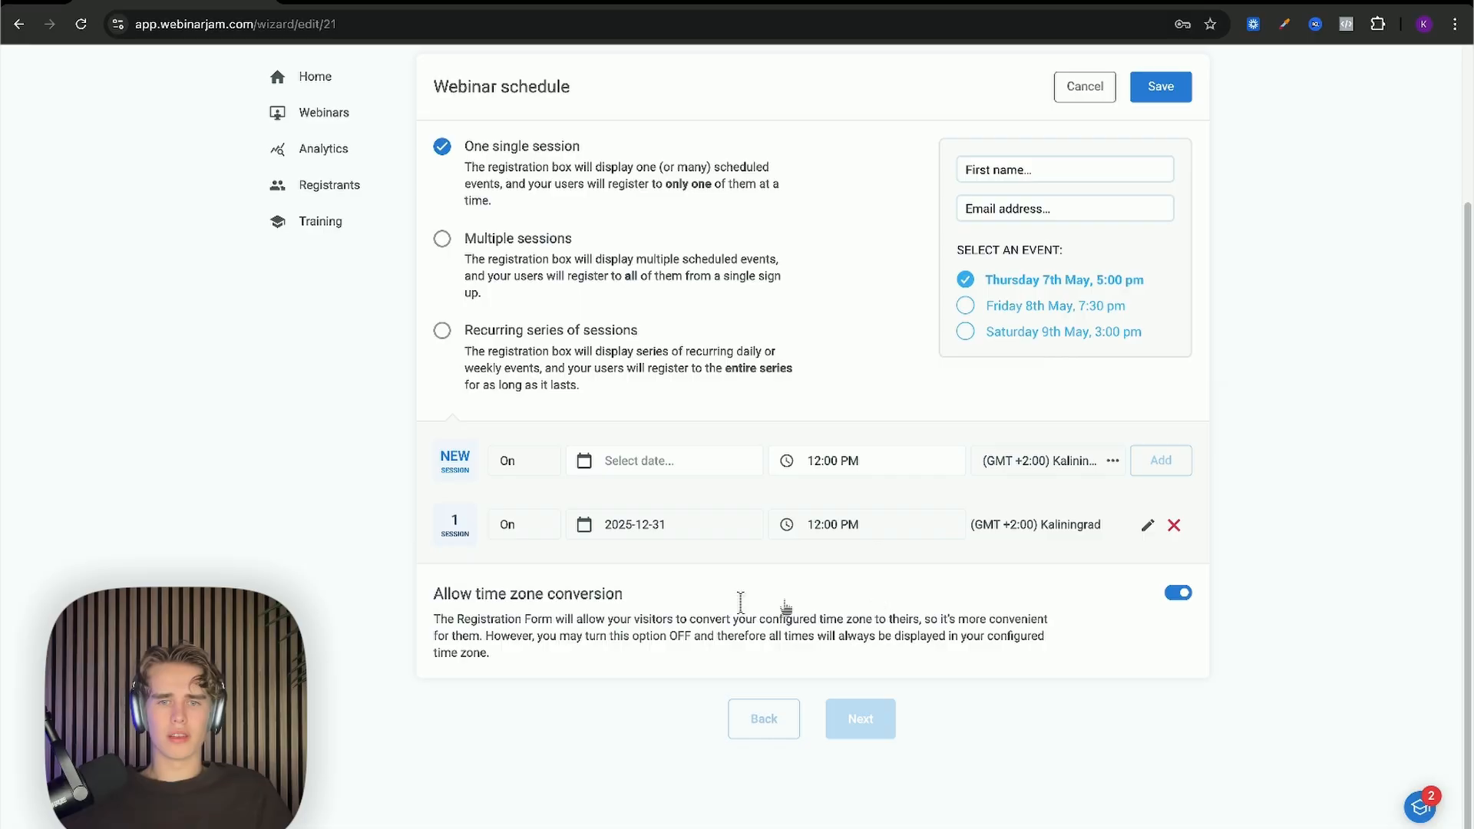
scroll(744, 645, up, 3)
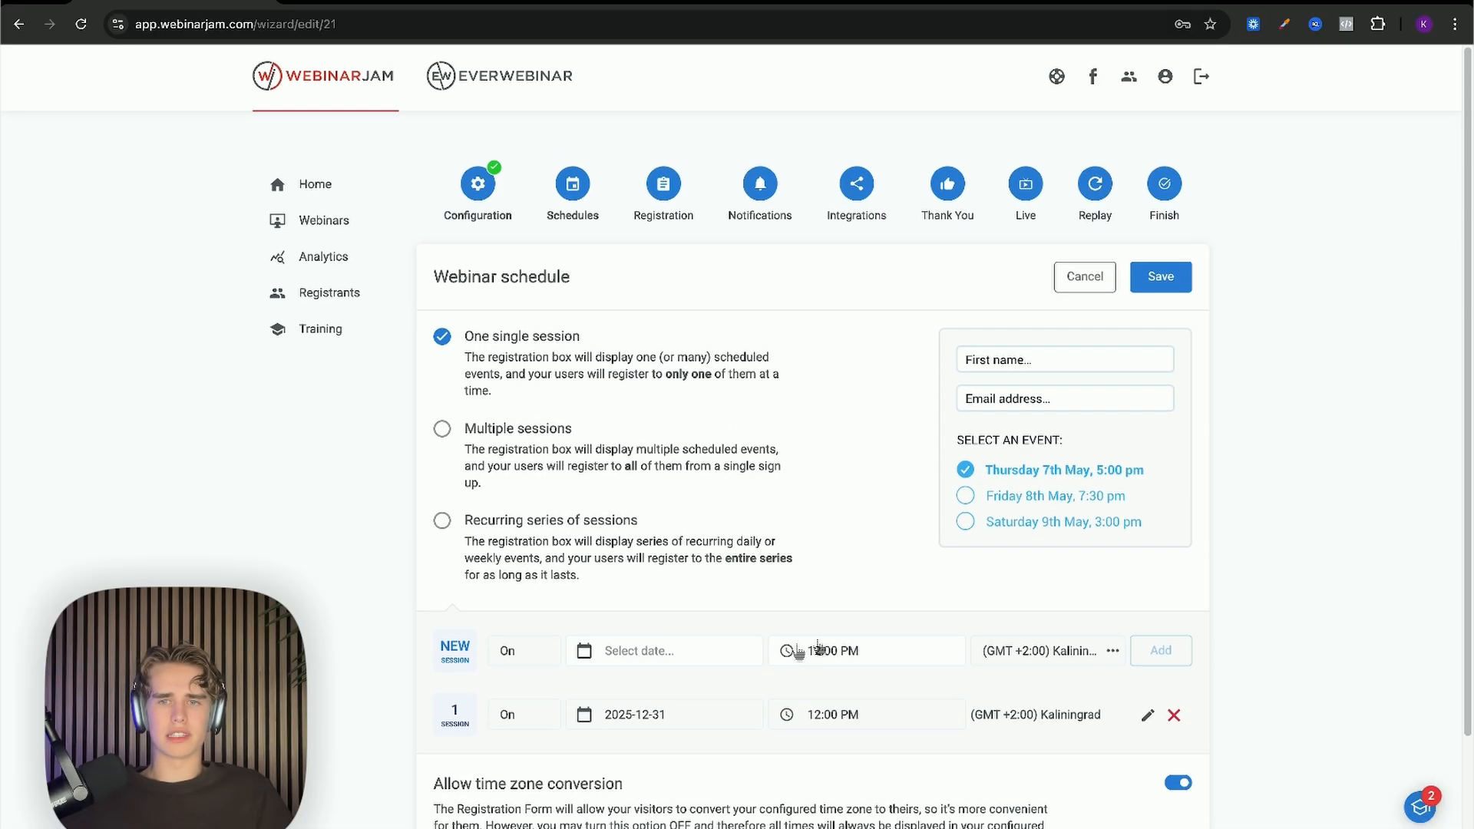
scroll(1109, 388, down, 3)
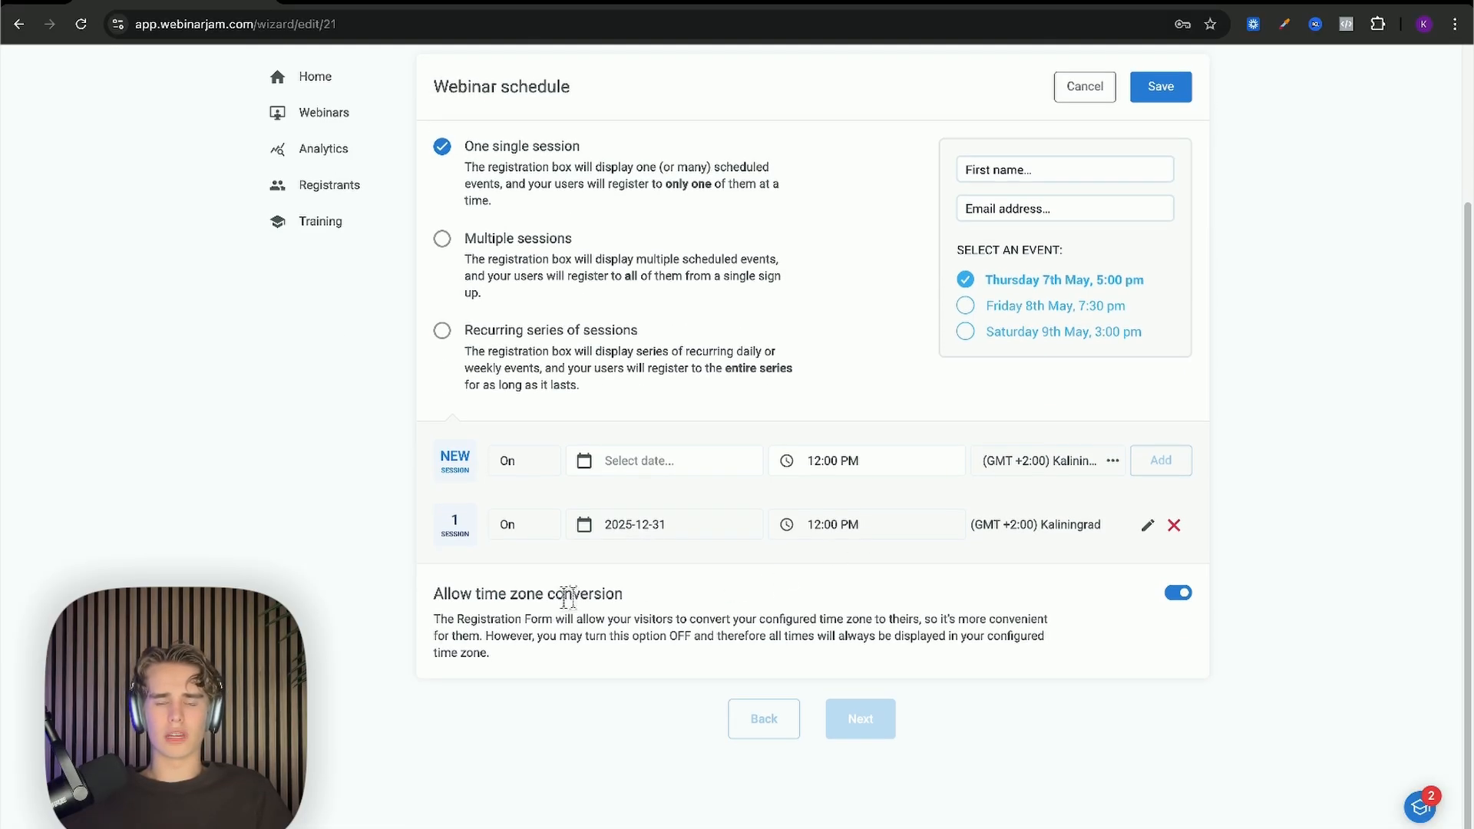
scroll(637, 606, up, 2)
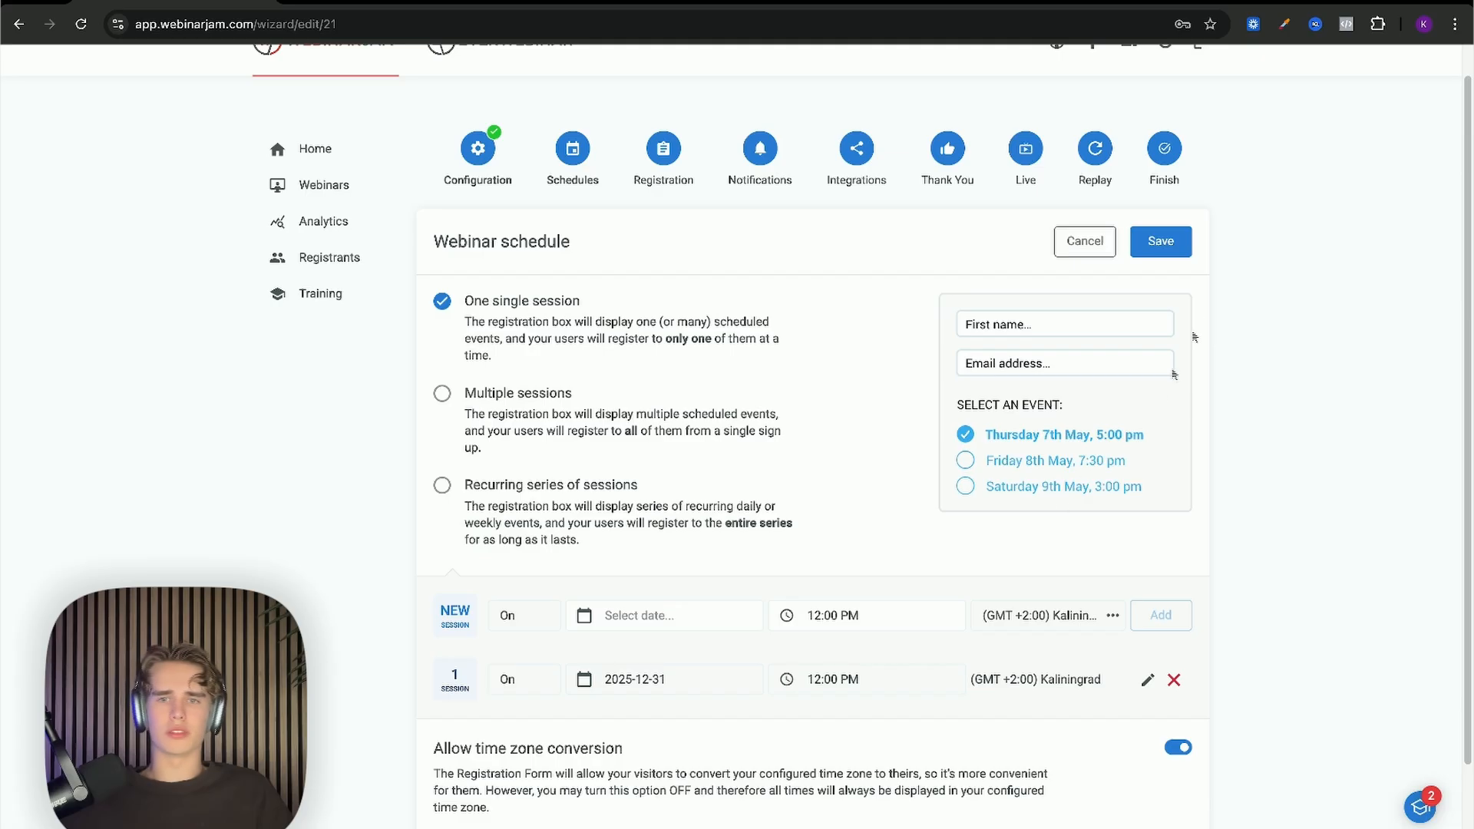
Step: Save the webinar schedule and bring up the registration page design choices
click(1169, 247)
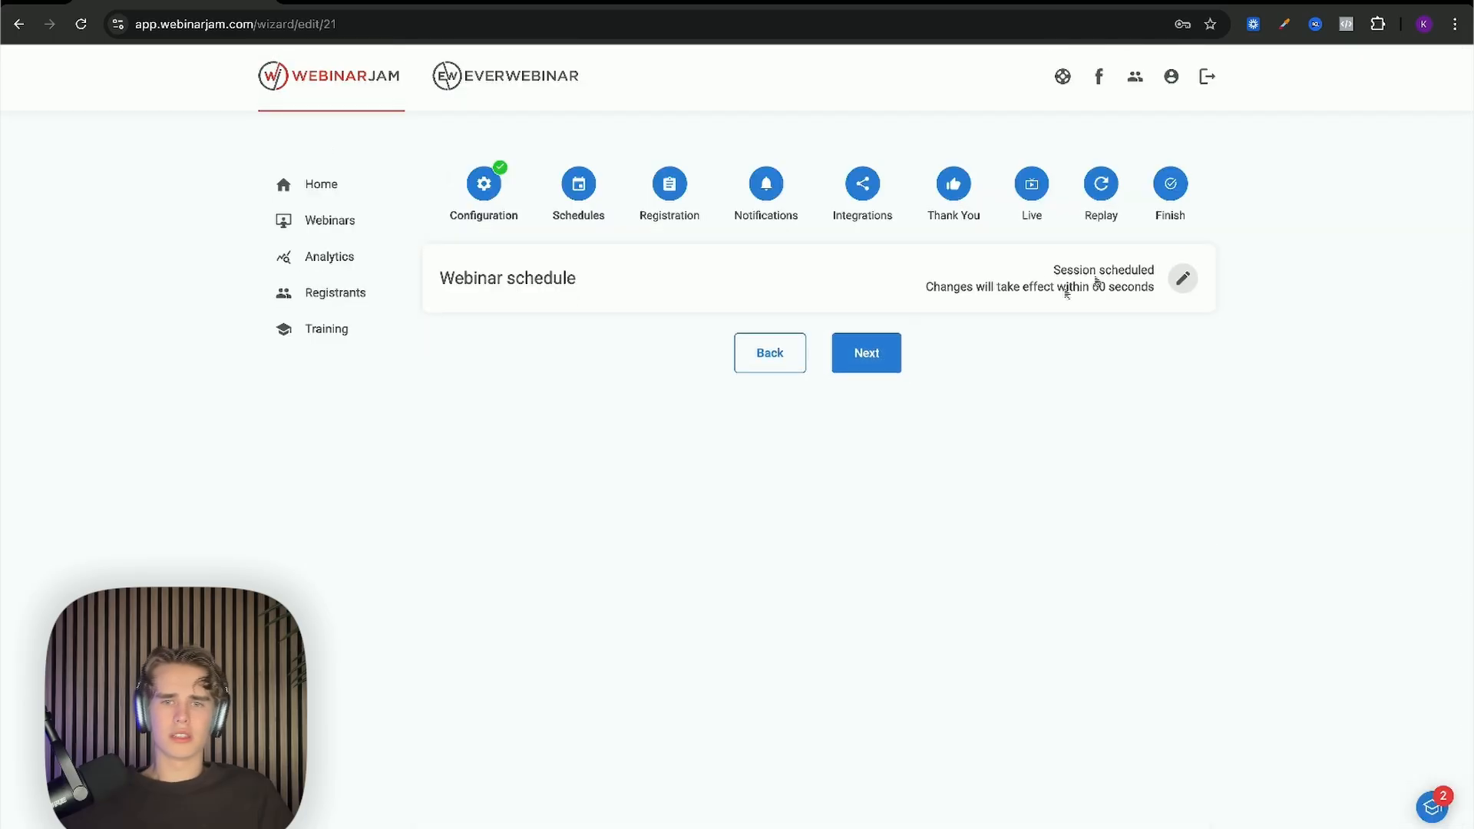
click(865, 352)
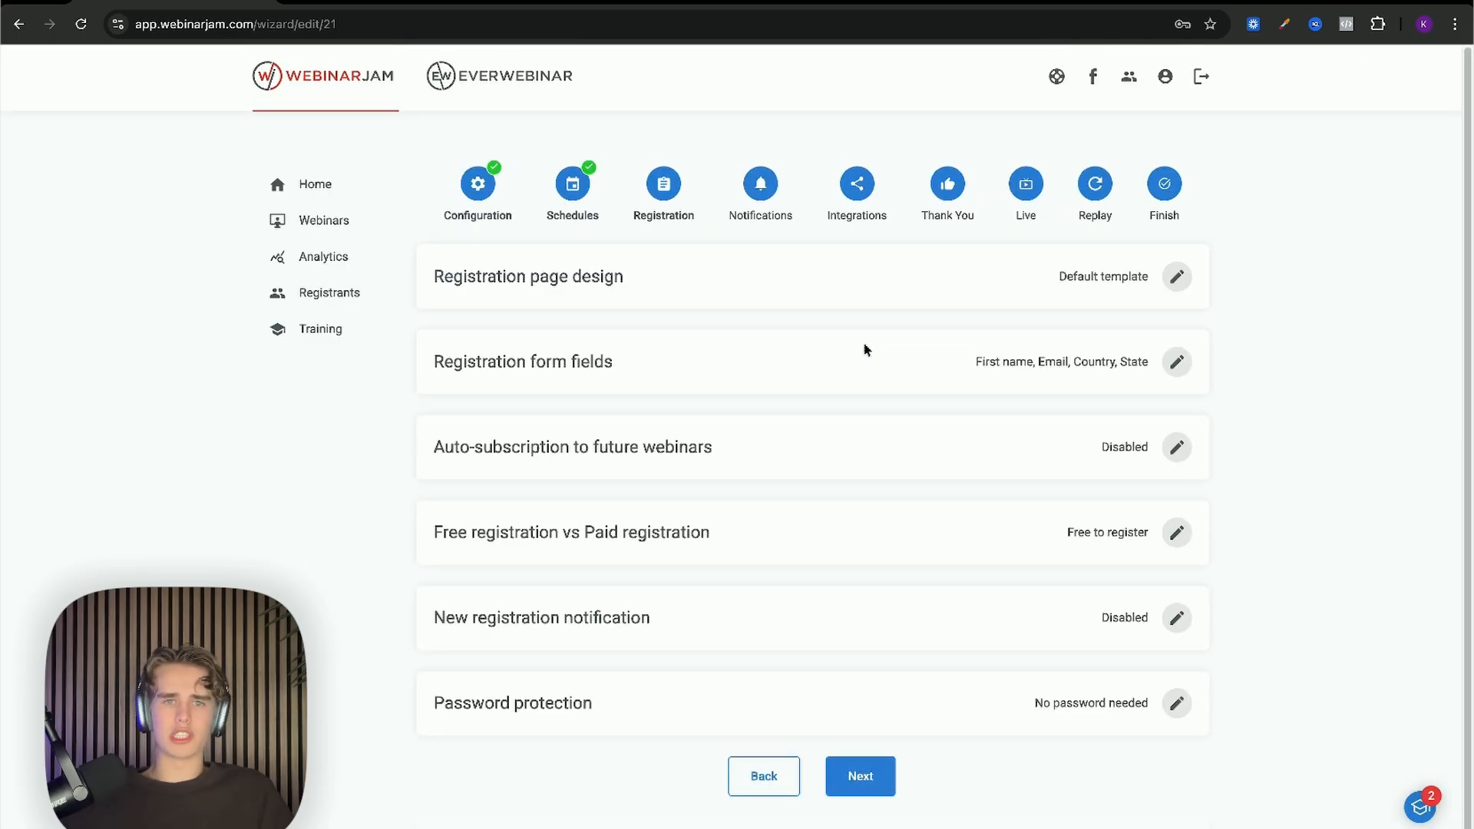
click(1177, 277)
Step: Browse the design templates and select the blue registration page template
scroll(727, 317, down, 1)
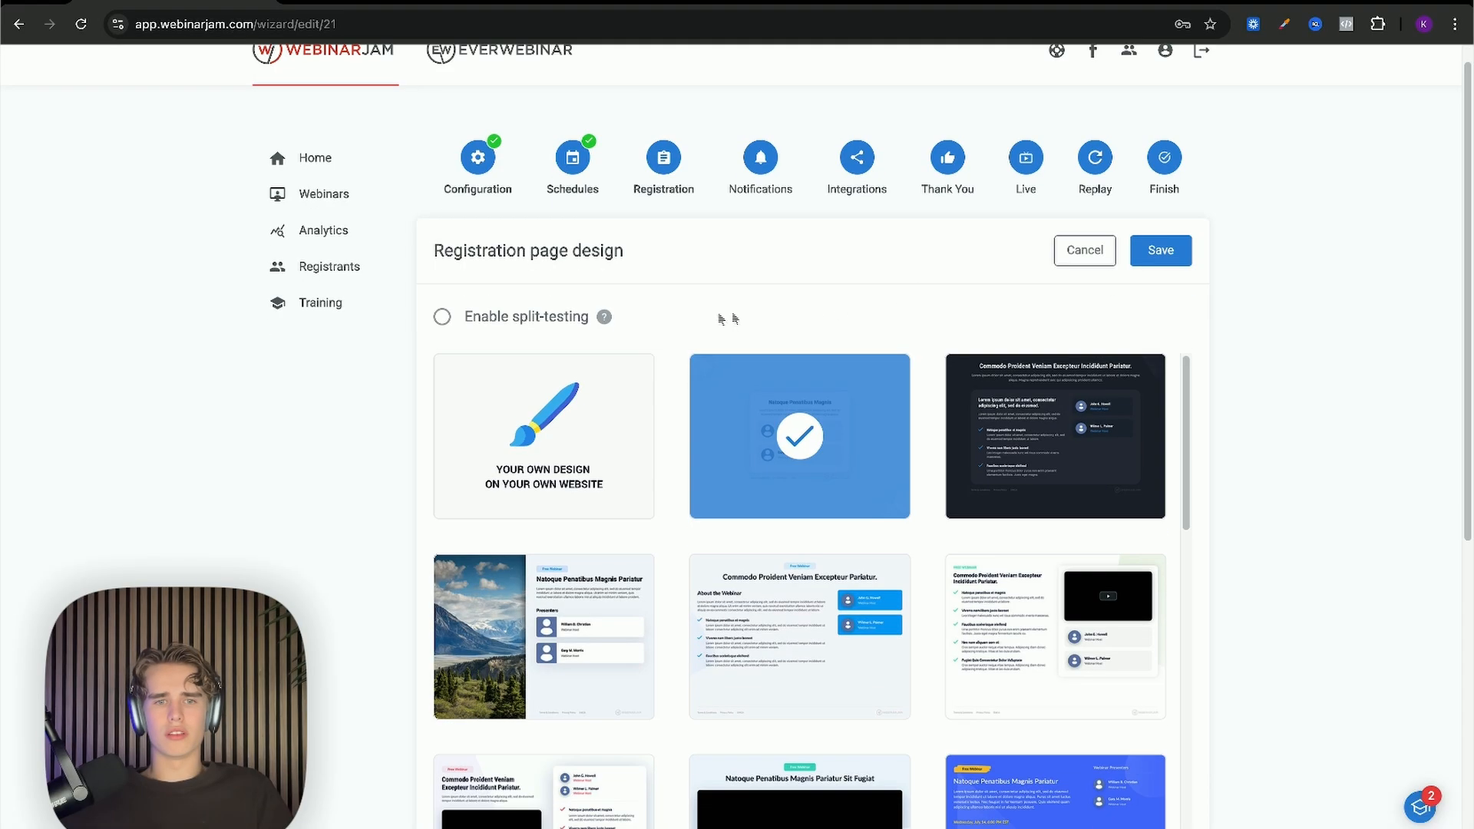
mouse_move(572, 439)
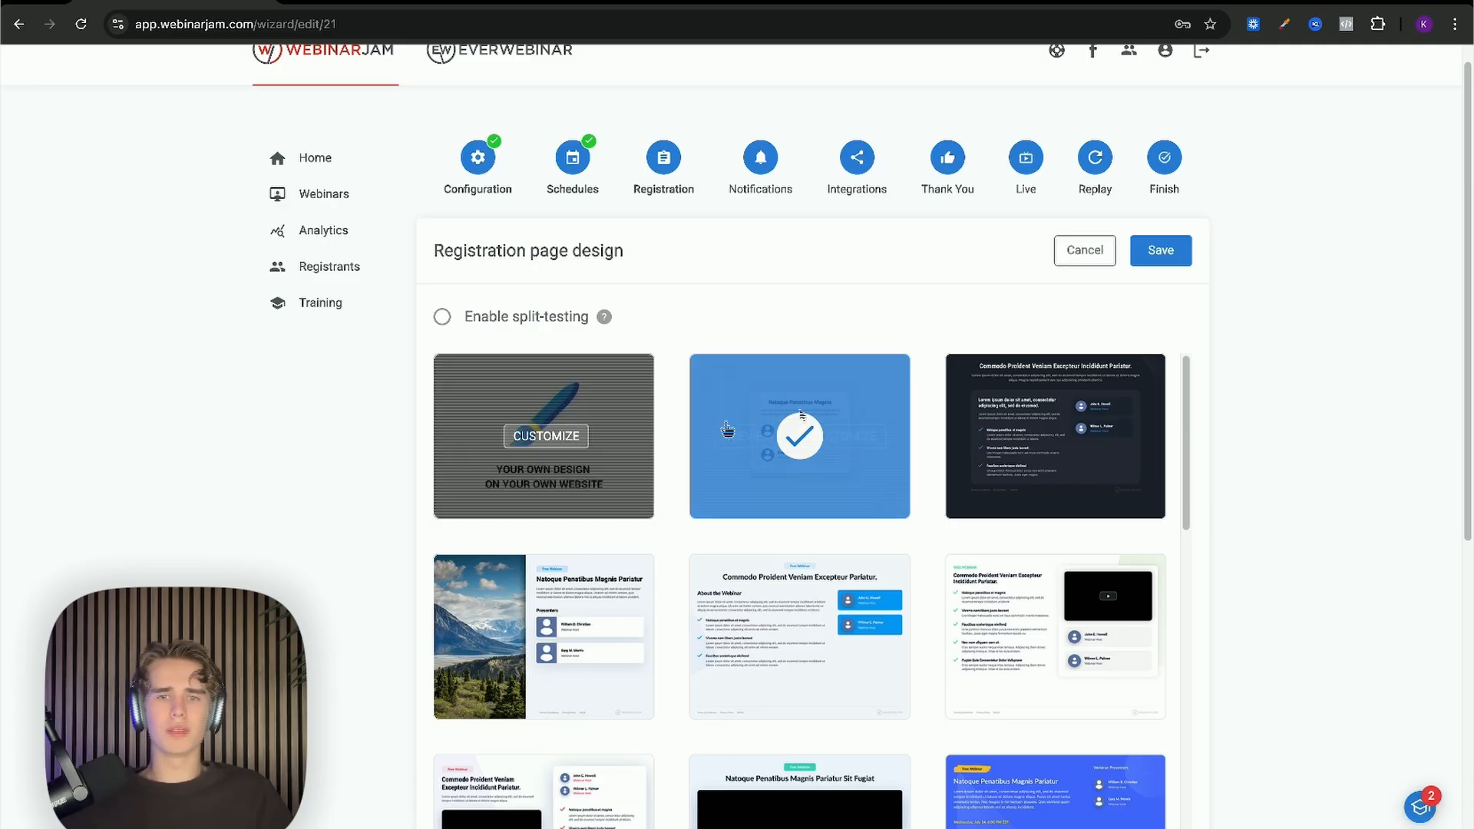
mouse_move(1029, 427)
scroll(1028, 427, down, 1)
scroll(1028, 426, down, 5)
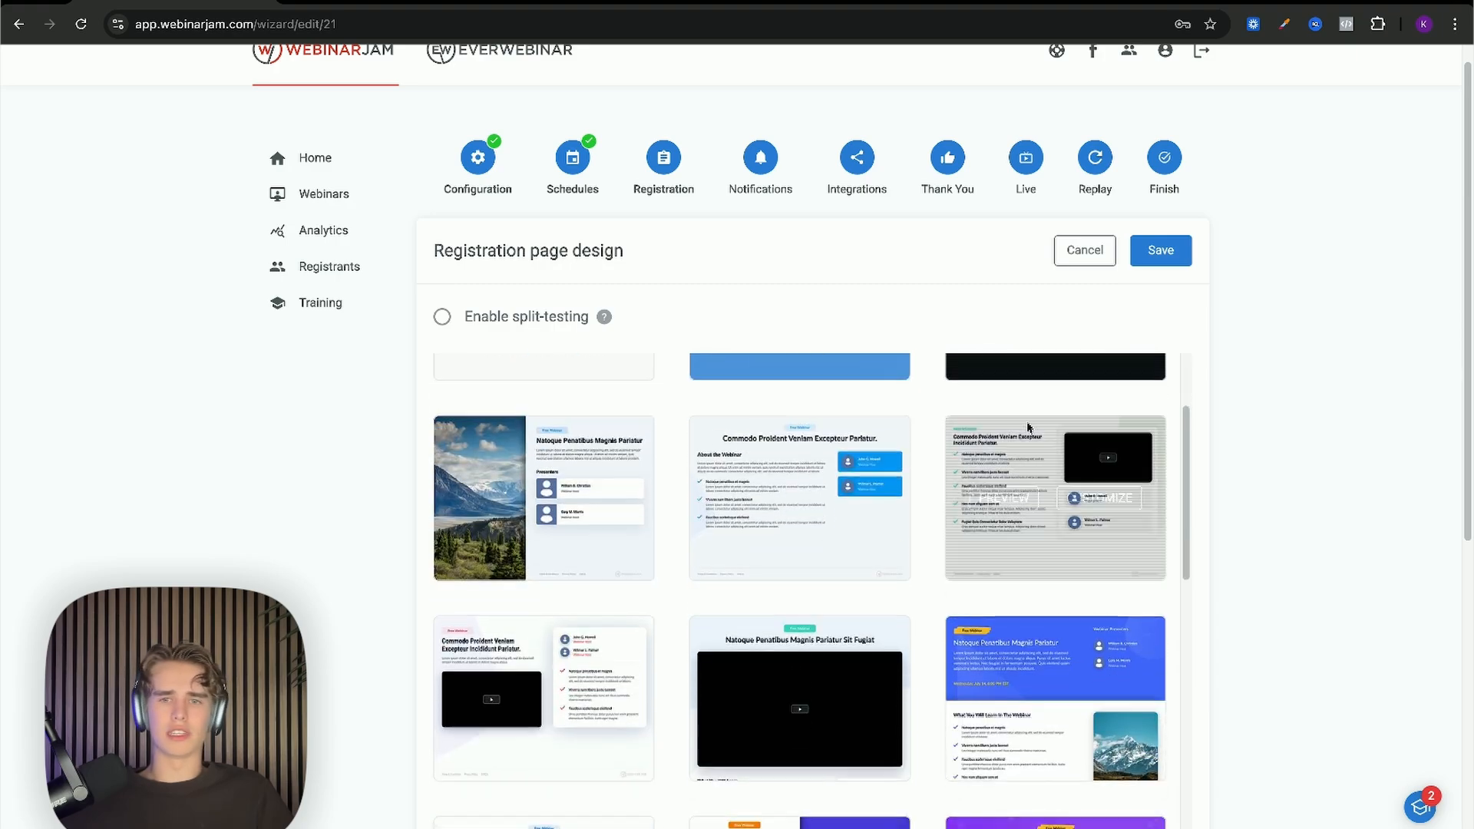
scroll(1027, 653, up, 6)
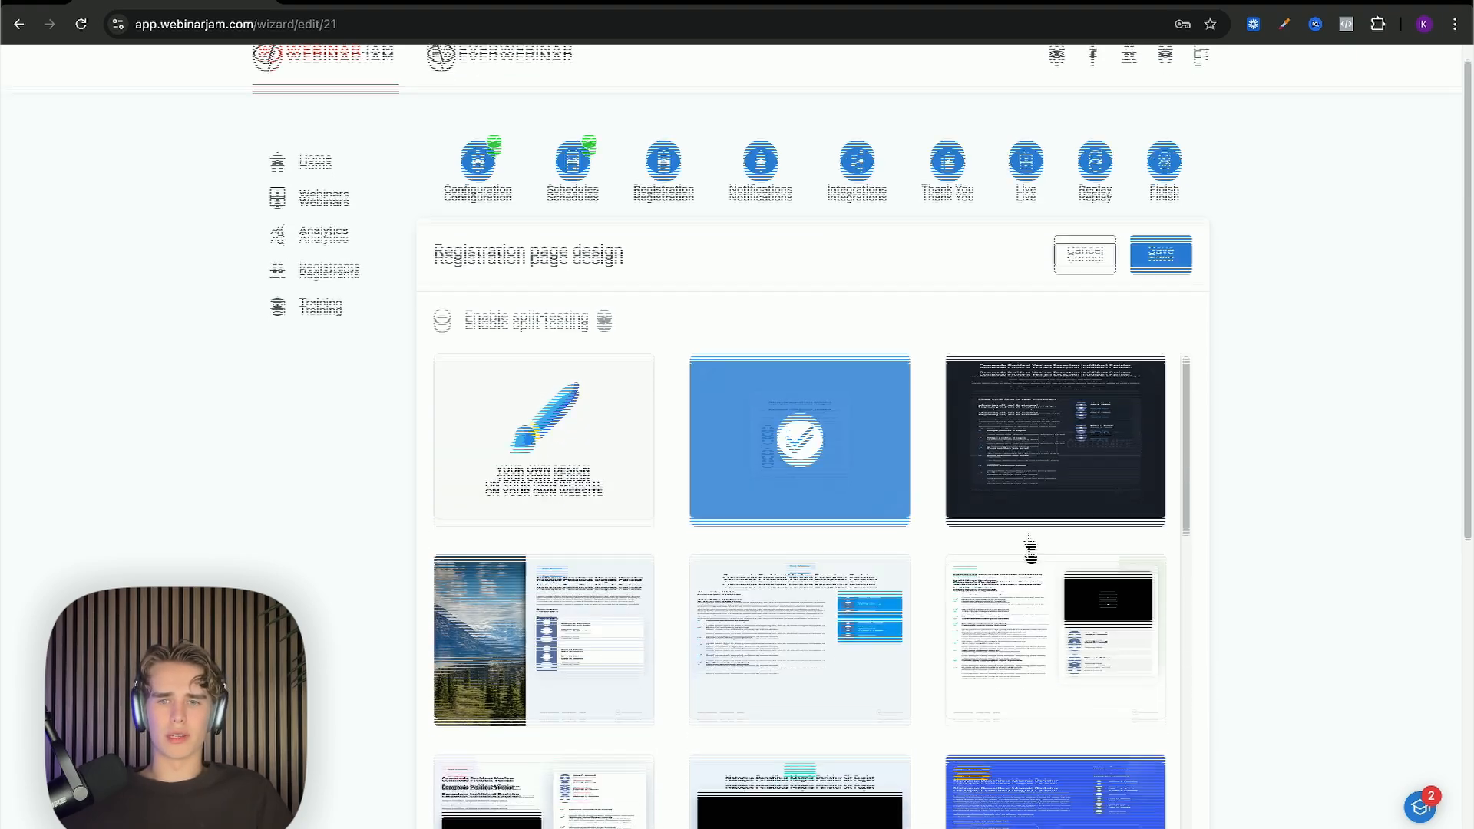
click(891, 477)
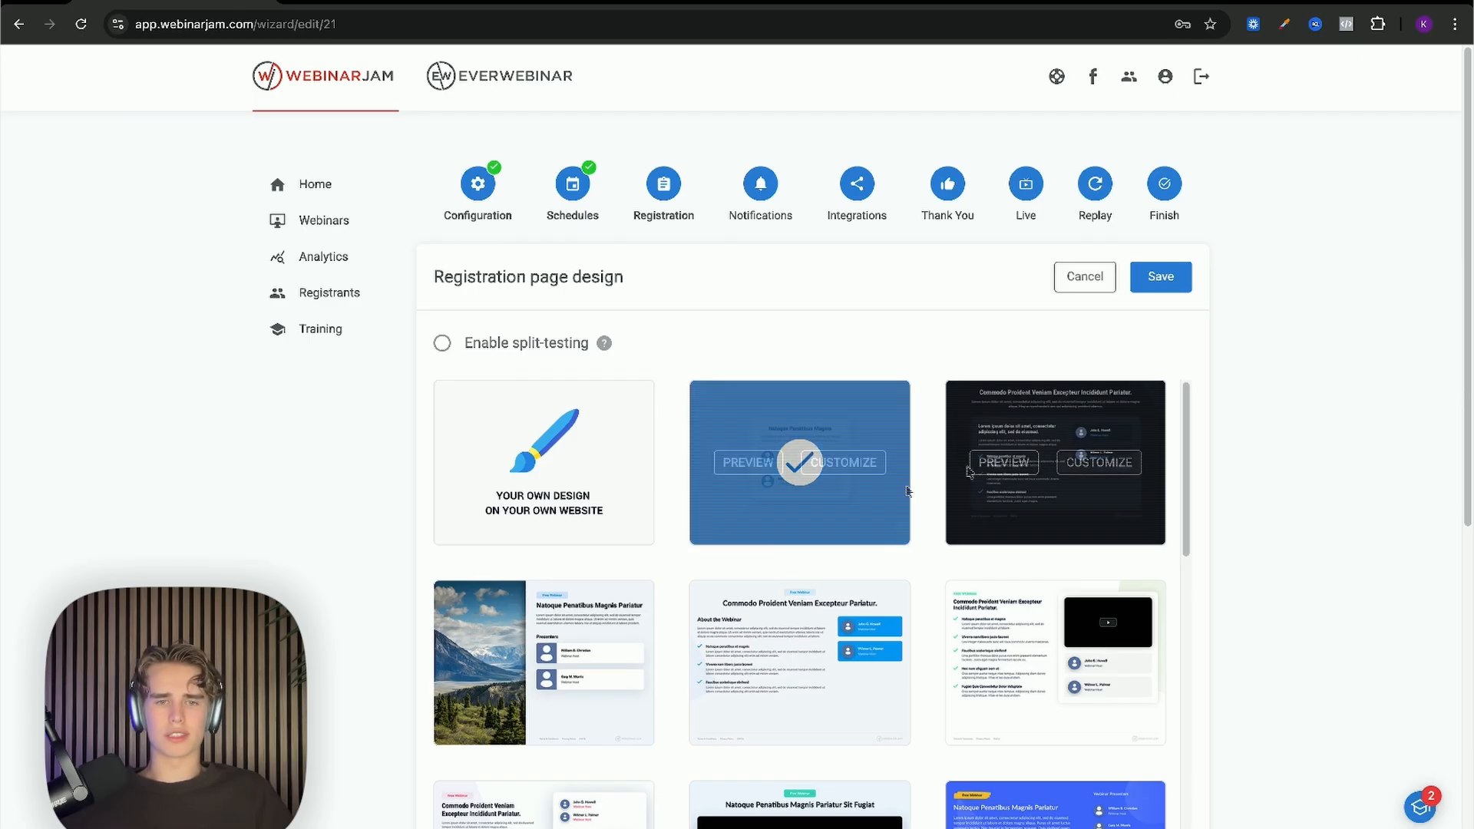
scroll(537, 645, down, 2)
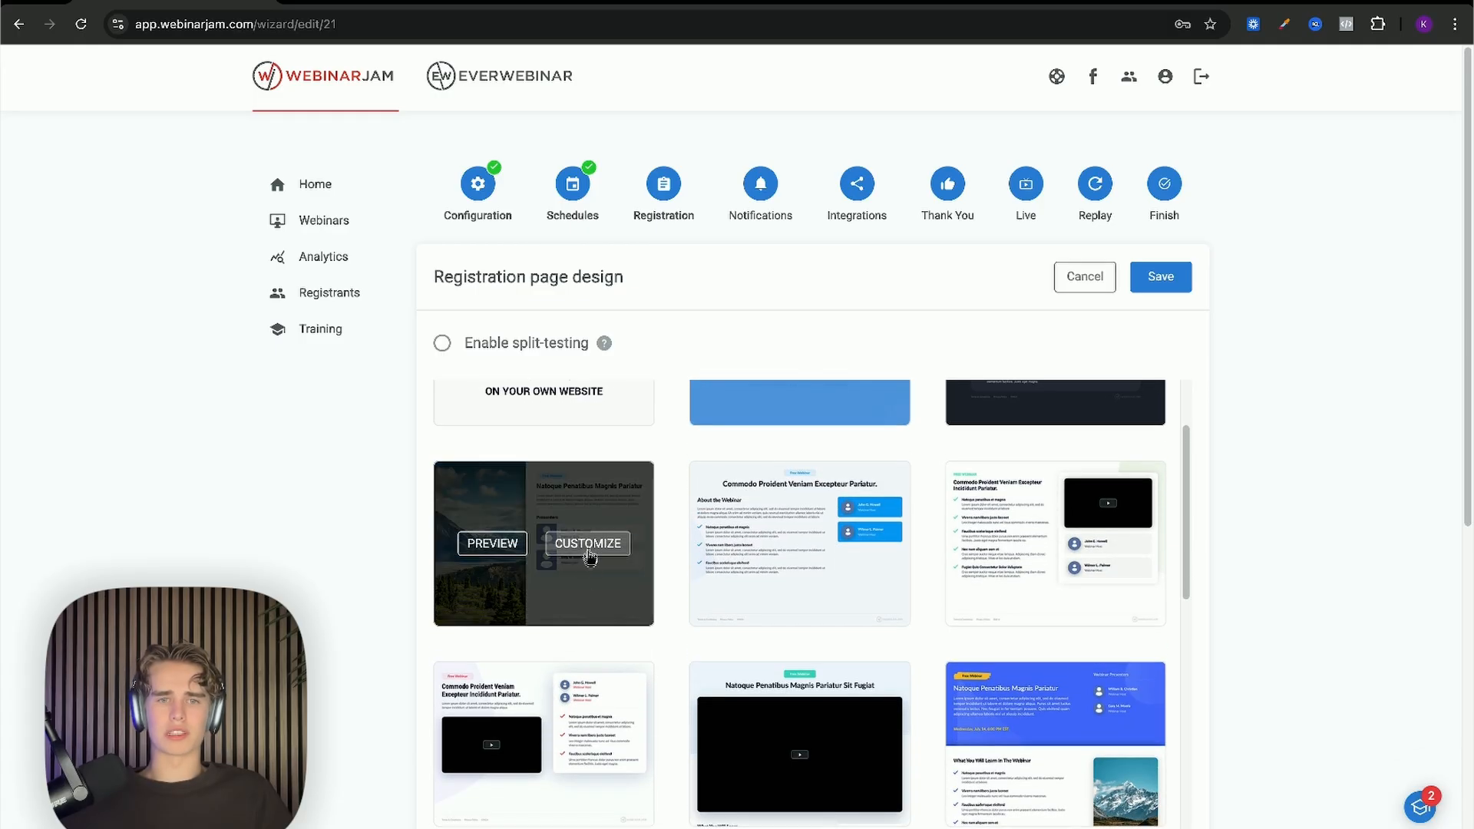
scroll(589, 560, up, 2)
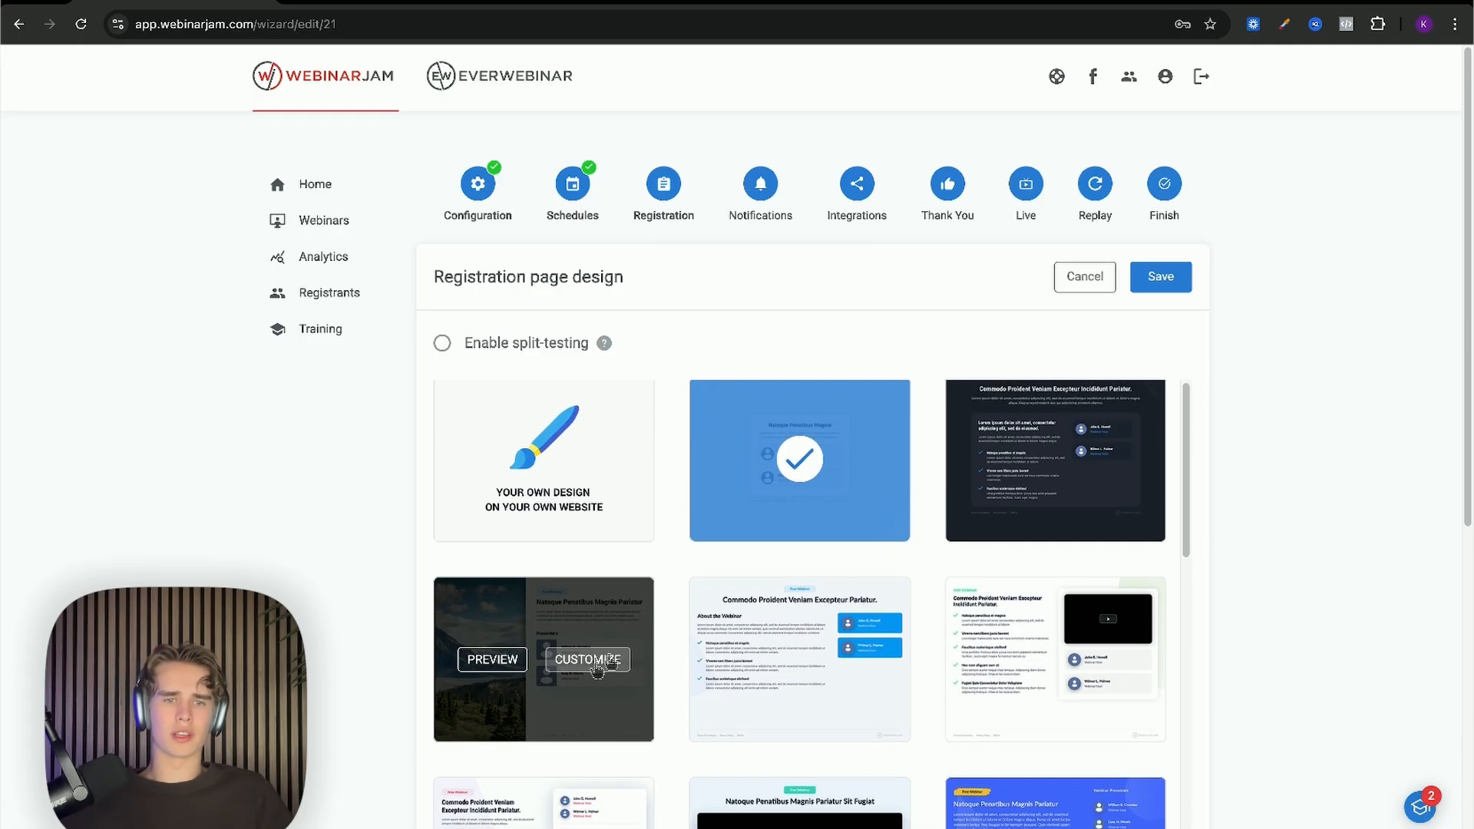
scroll(543, 470, up, 1)
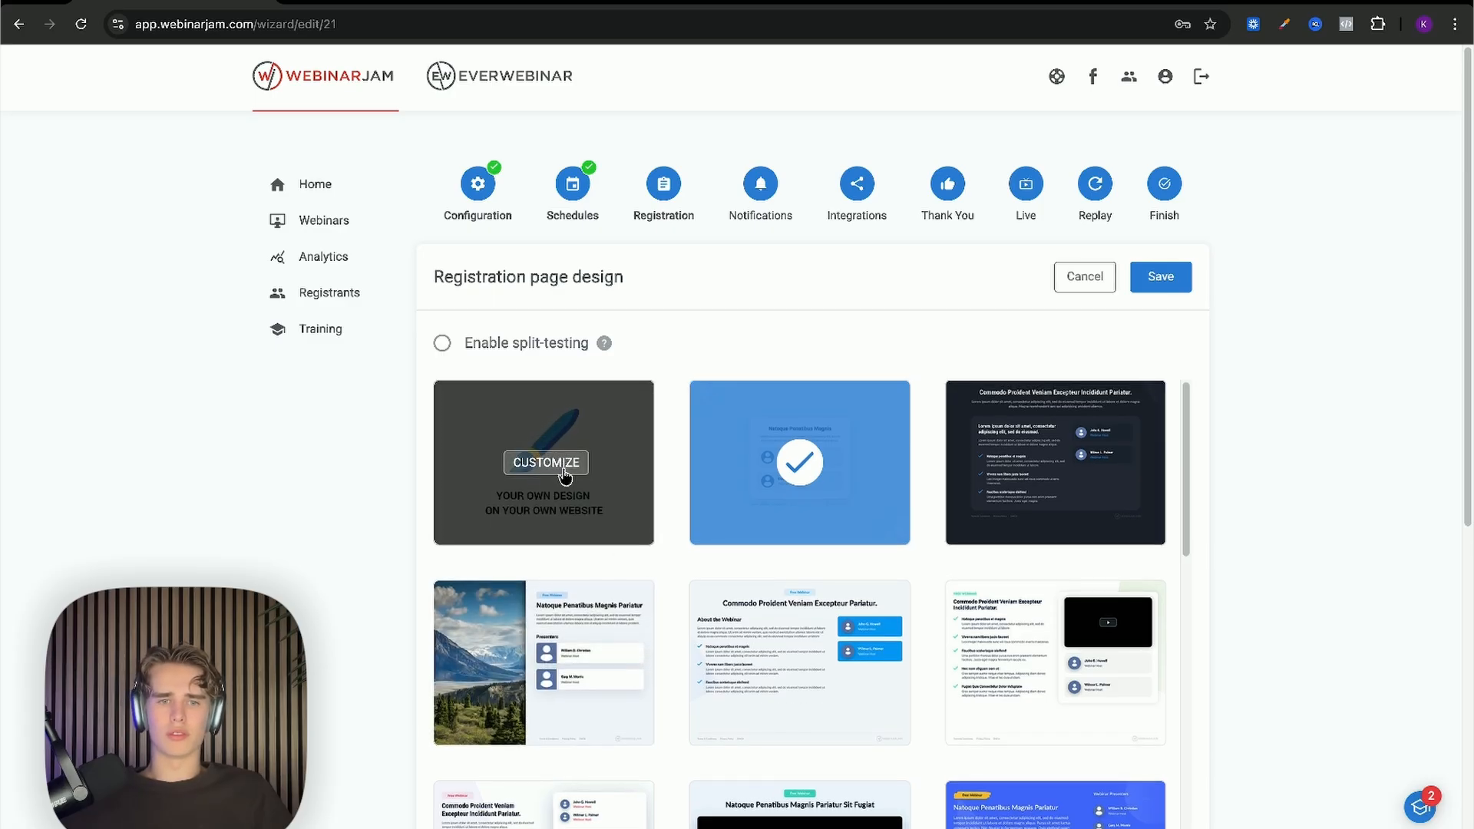
click(568, 463)
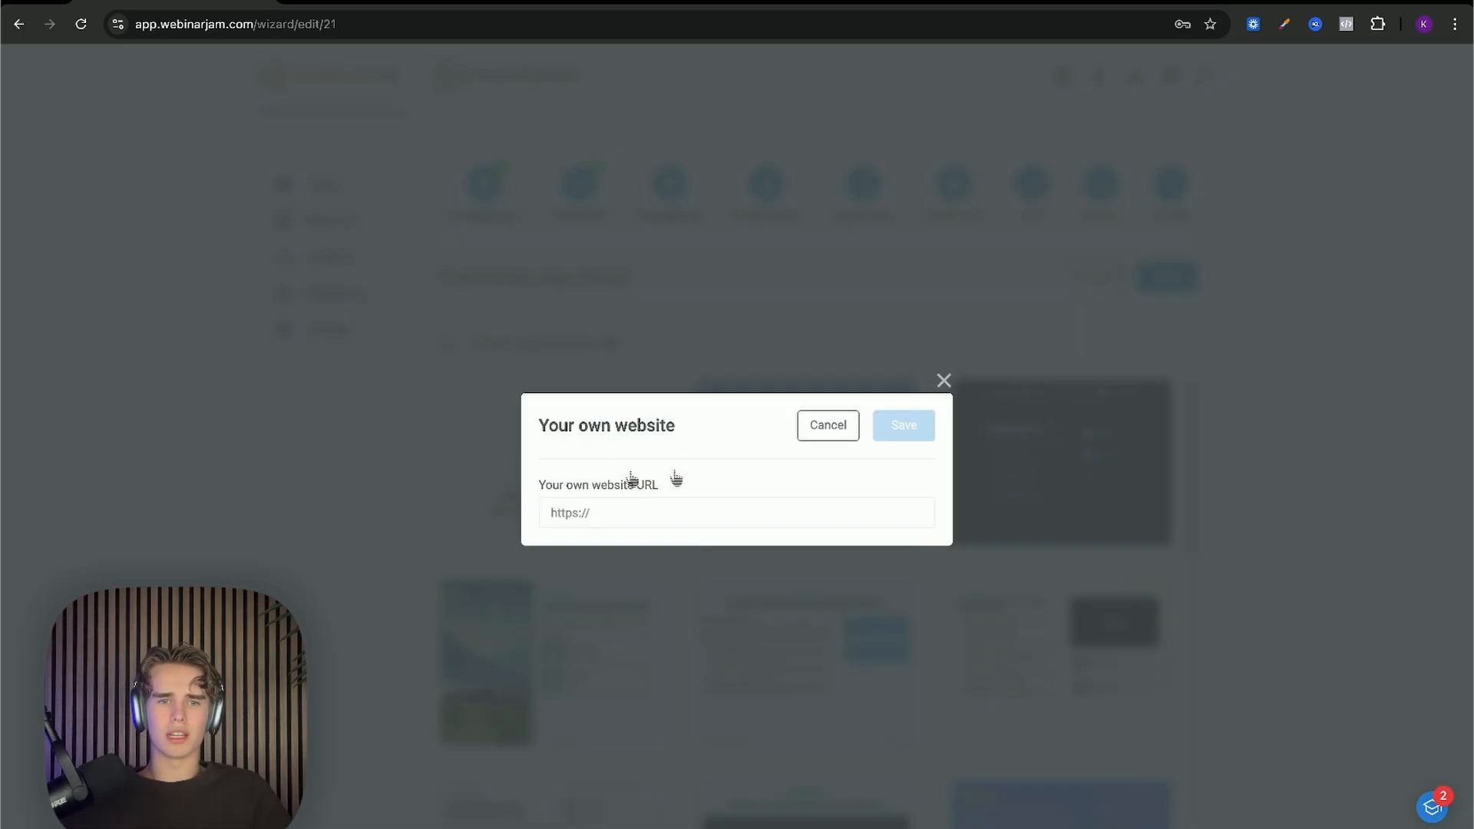
click(672, 511)
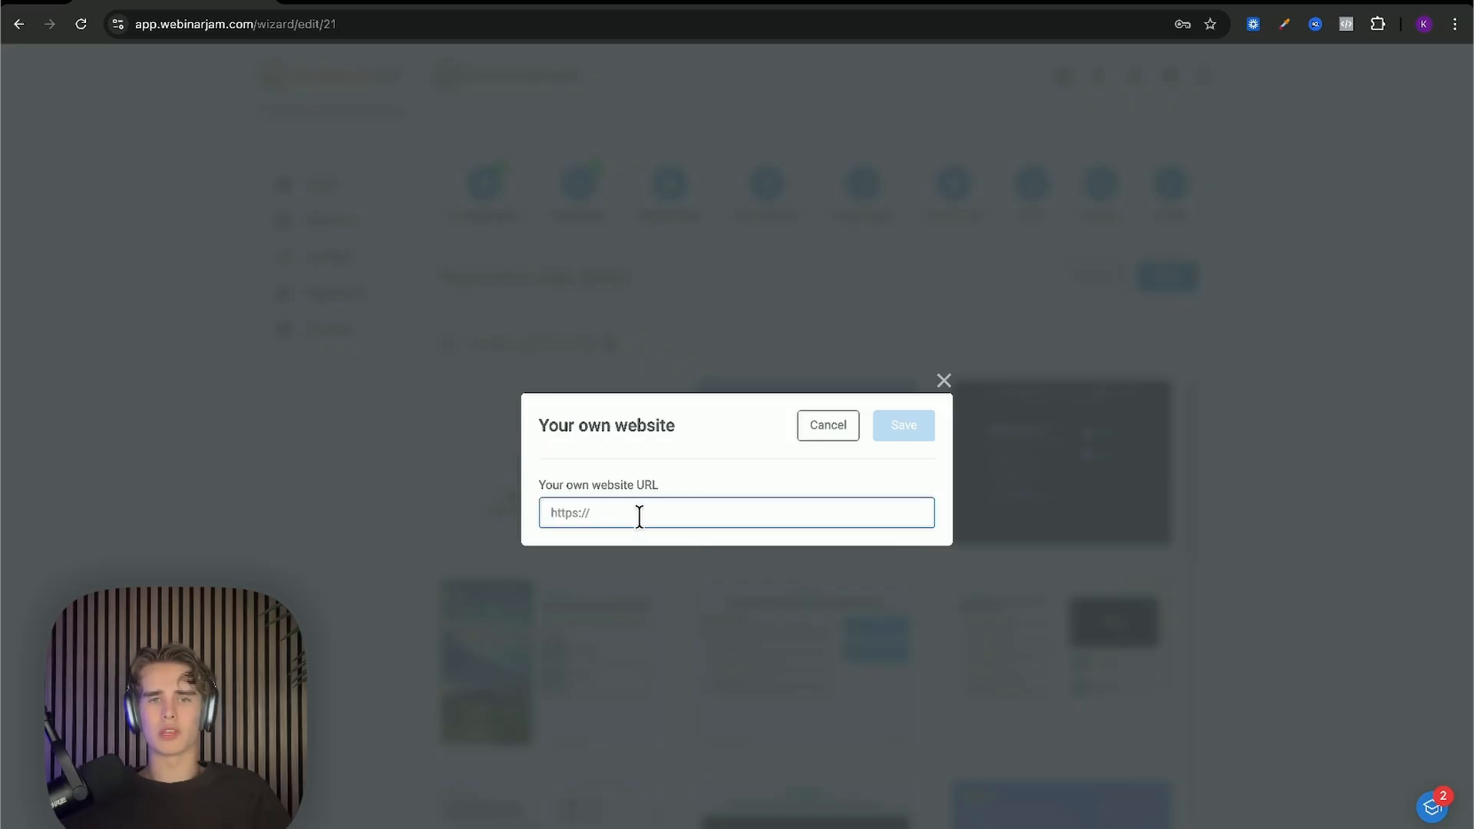
click(854, 434)
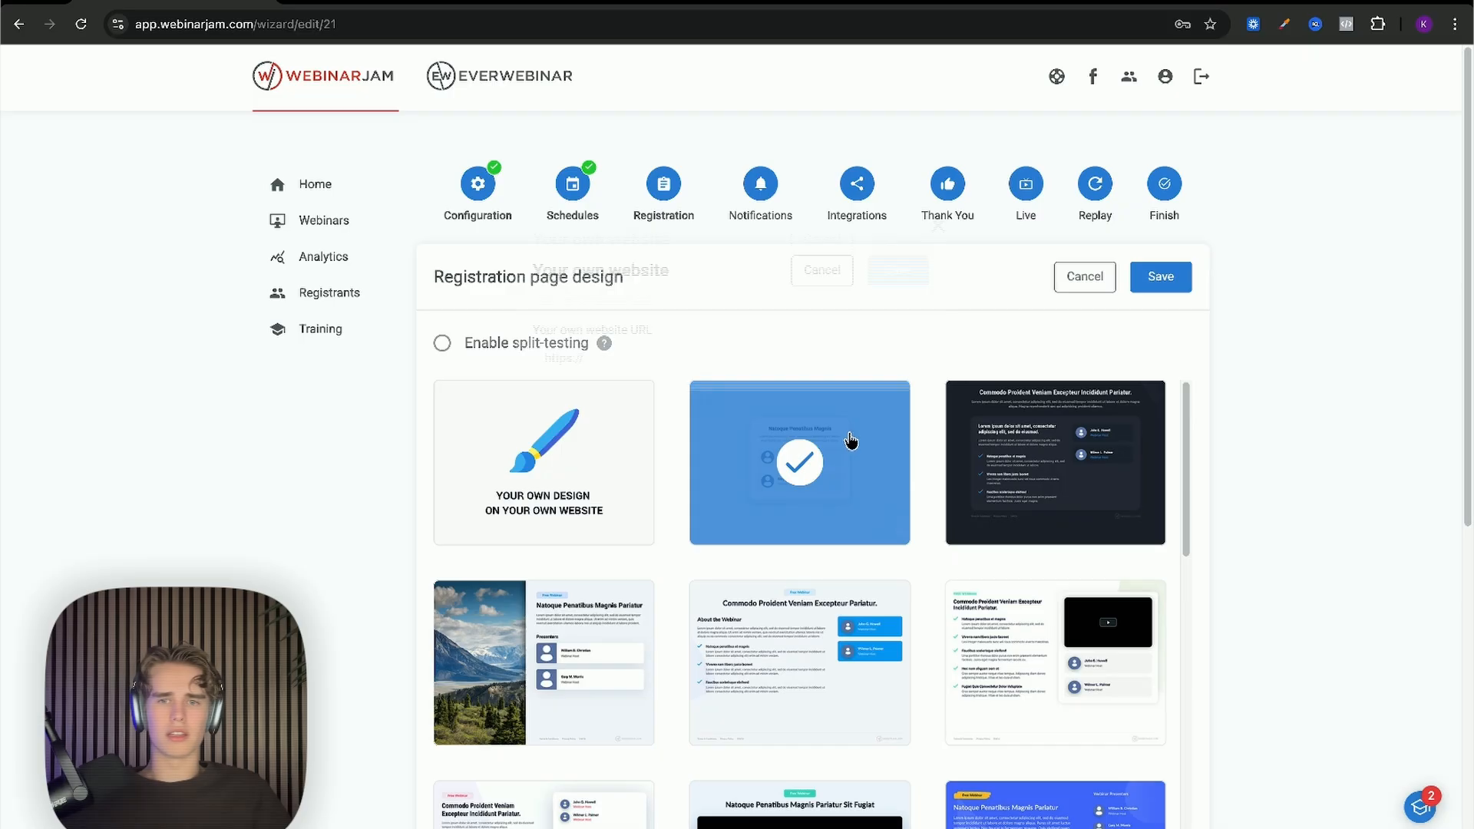
scroll(548, 466, down, 1)
scroll(548, 466, up, 1)
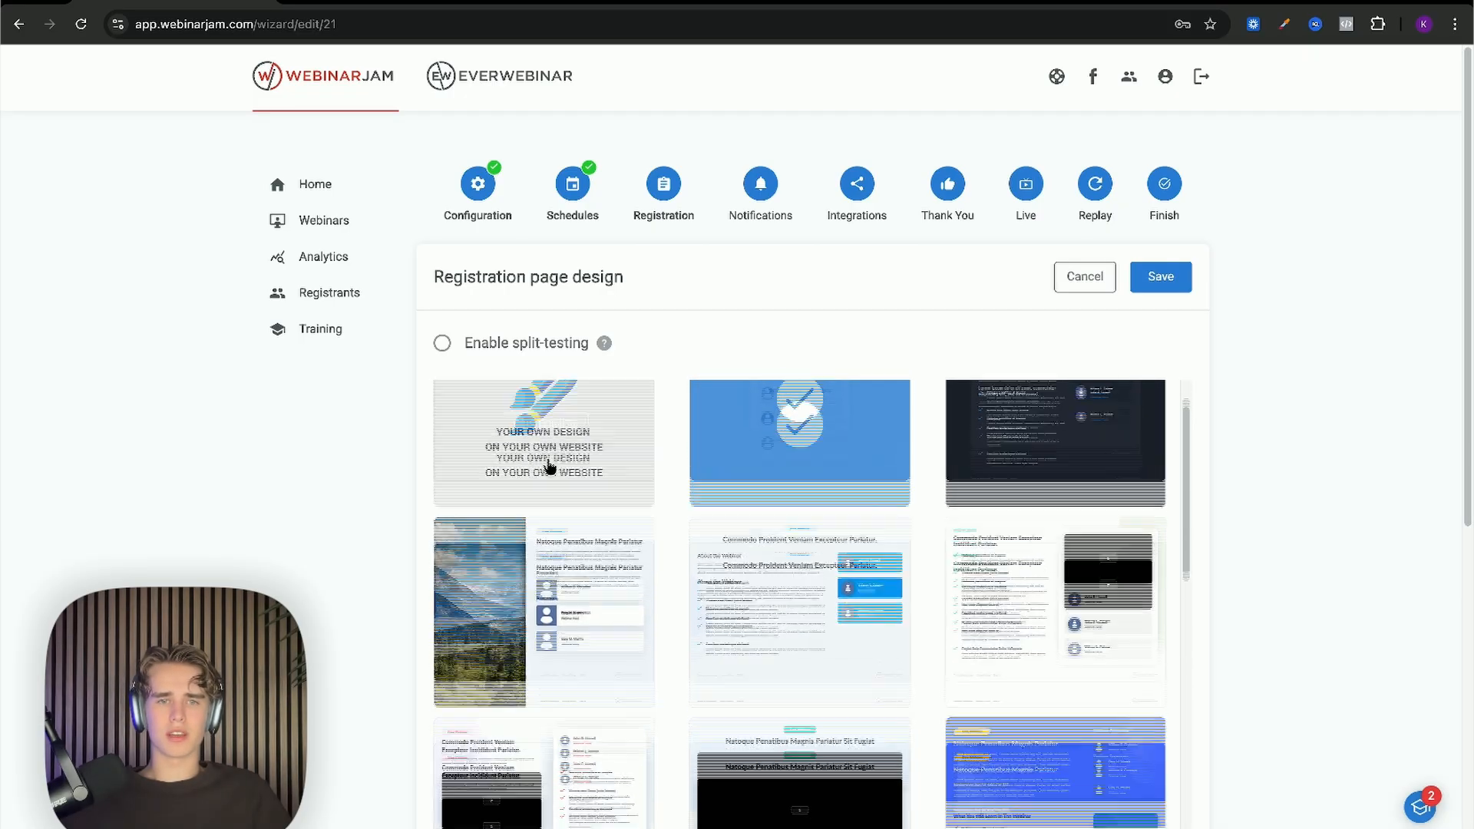
click(548, 466)
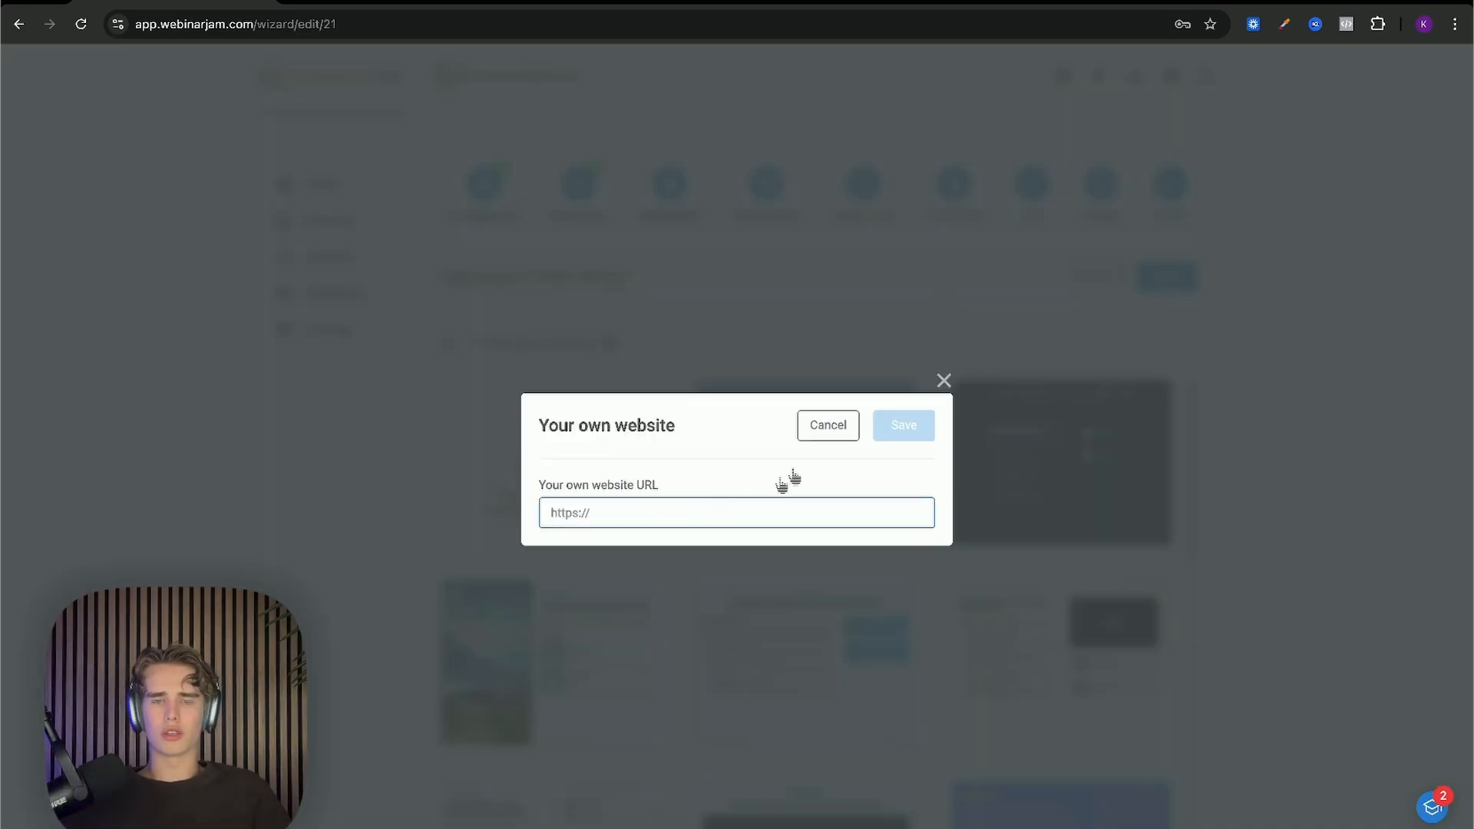
click(816, 431)
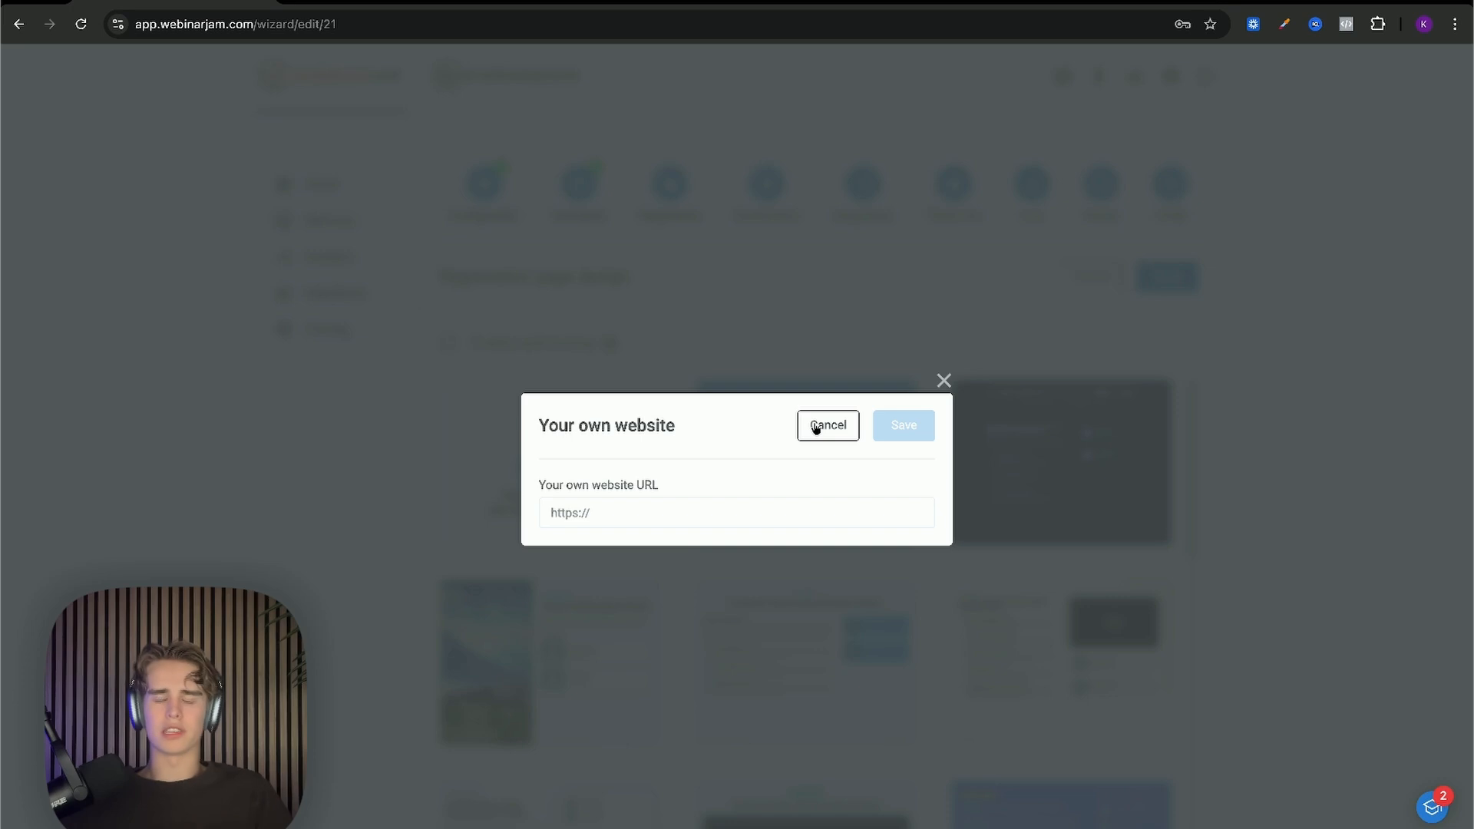
click(707, 514)
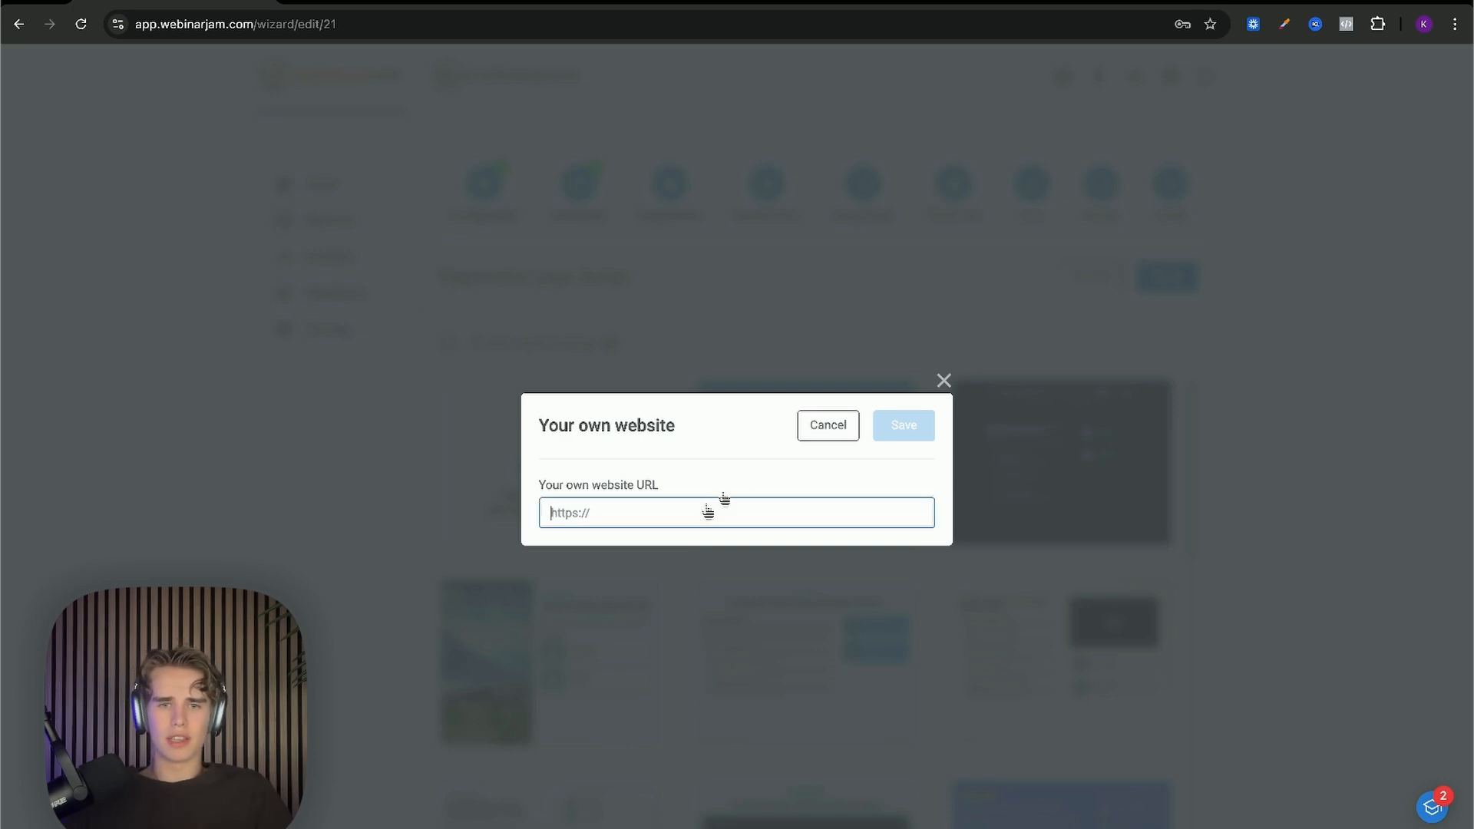
click(812, 441)
click(813, 441)
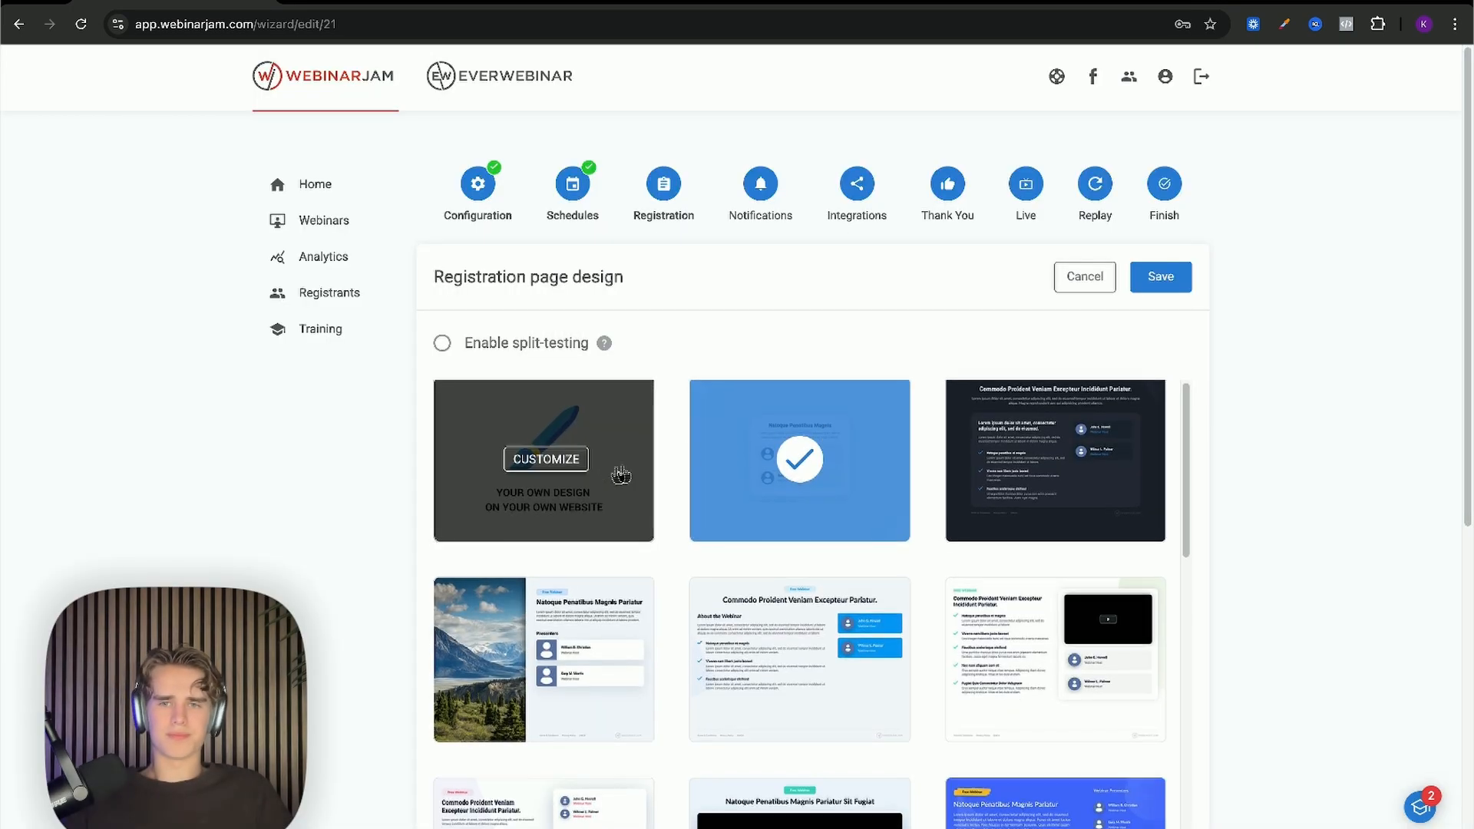
scroll(675, 384, down, 5)
scroll(674, 378, up, 5)
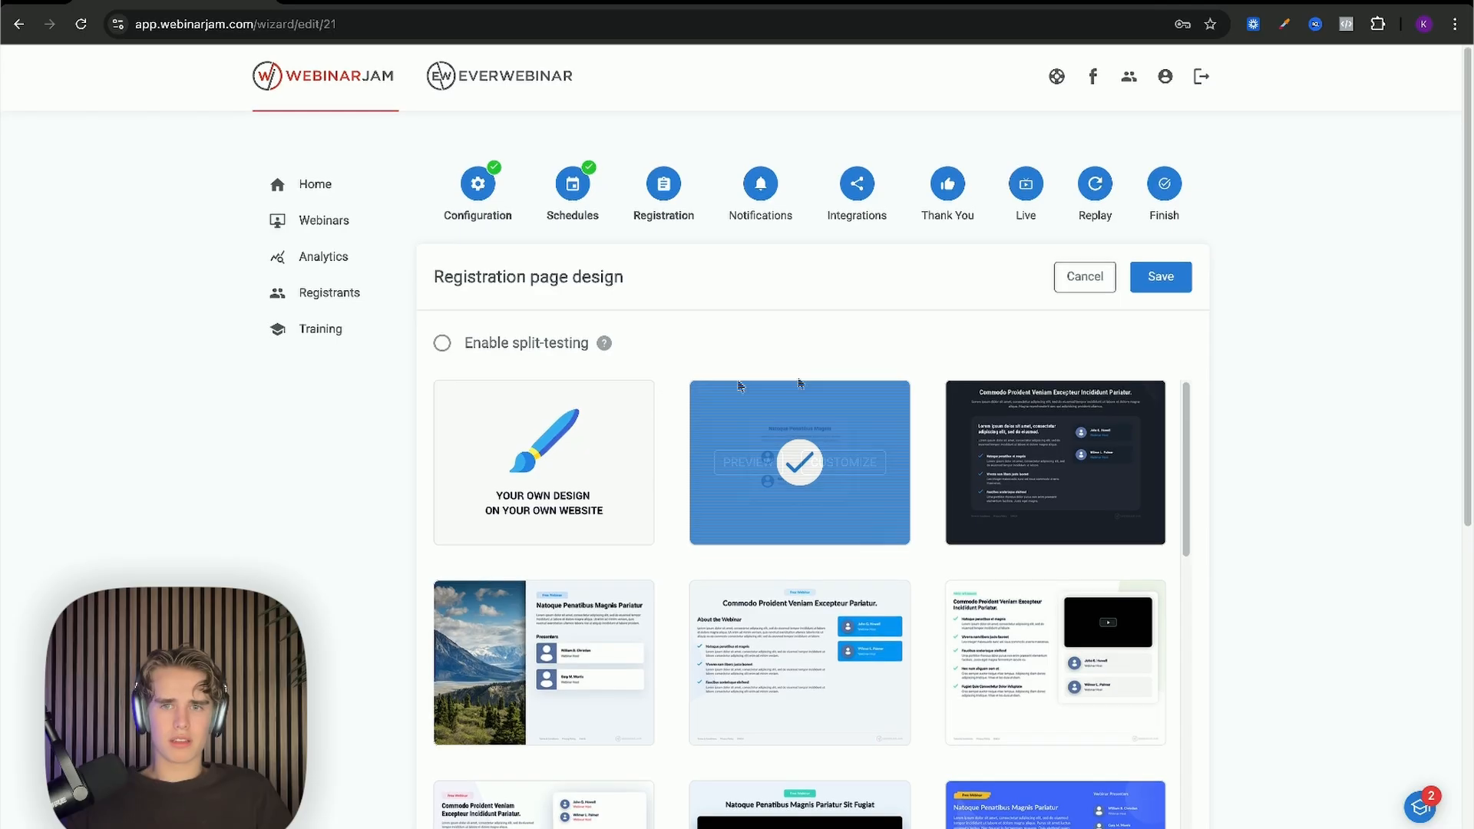
Step: Save the registration template, then add and remove a Last name form field
click(1155, 282)
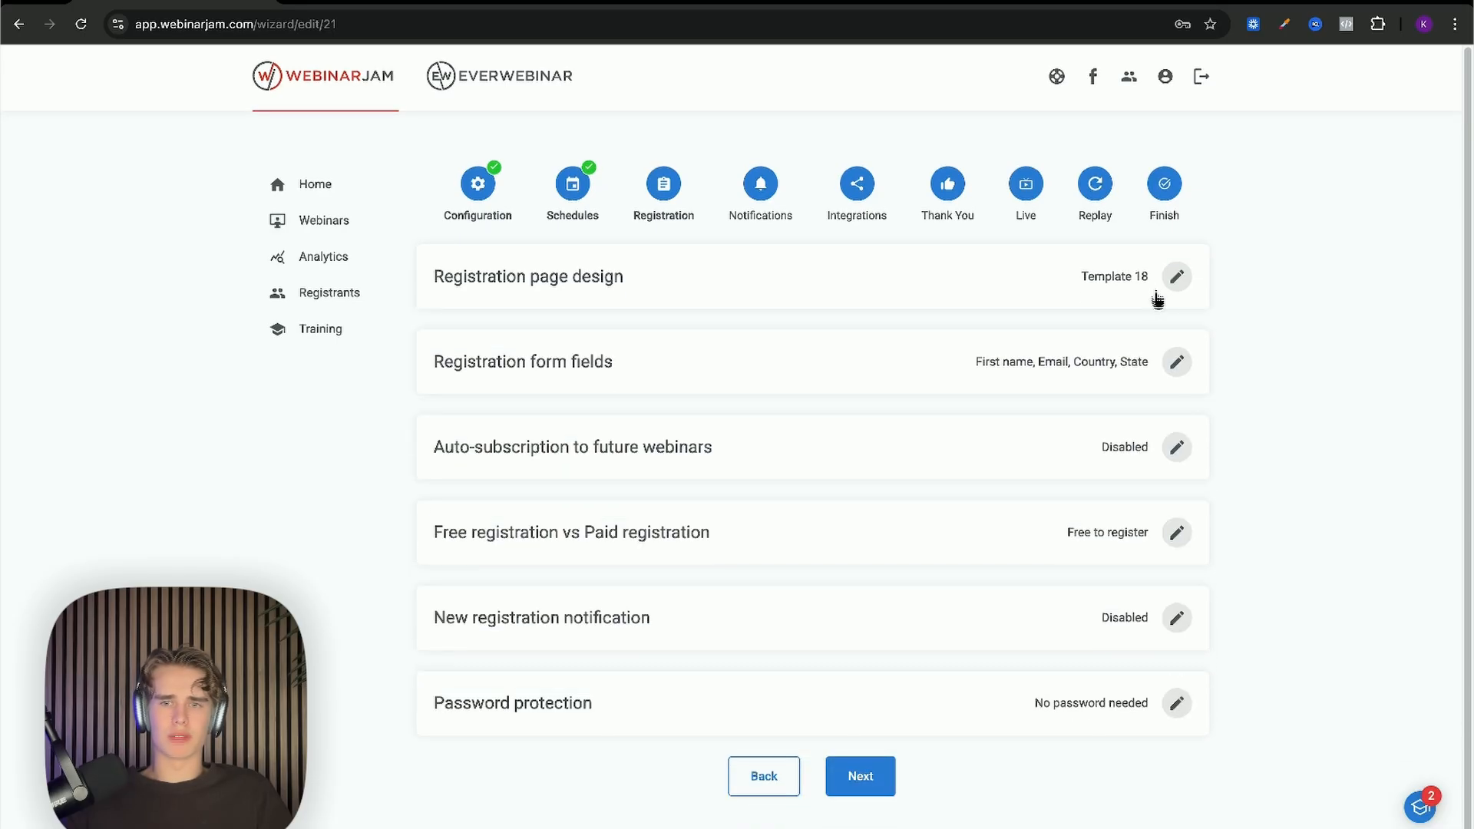
click(1177, 363)
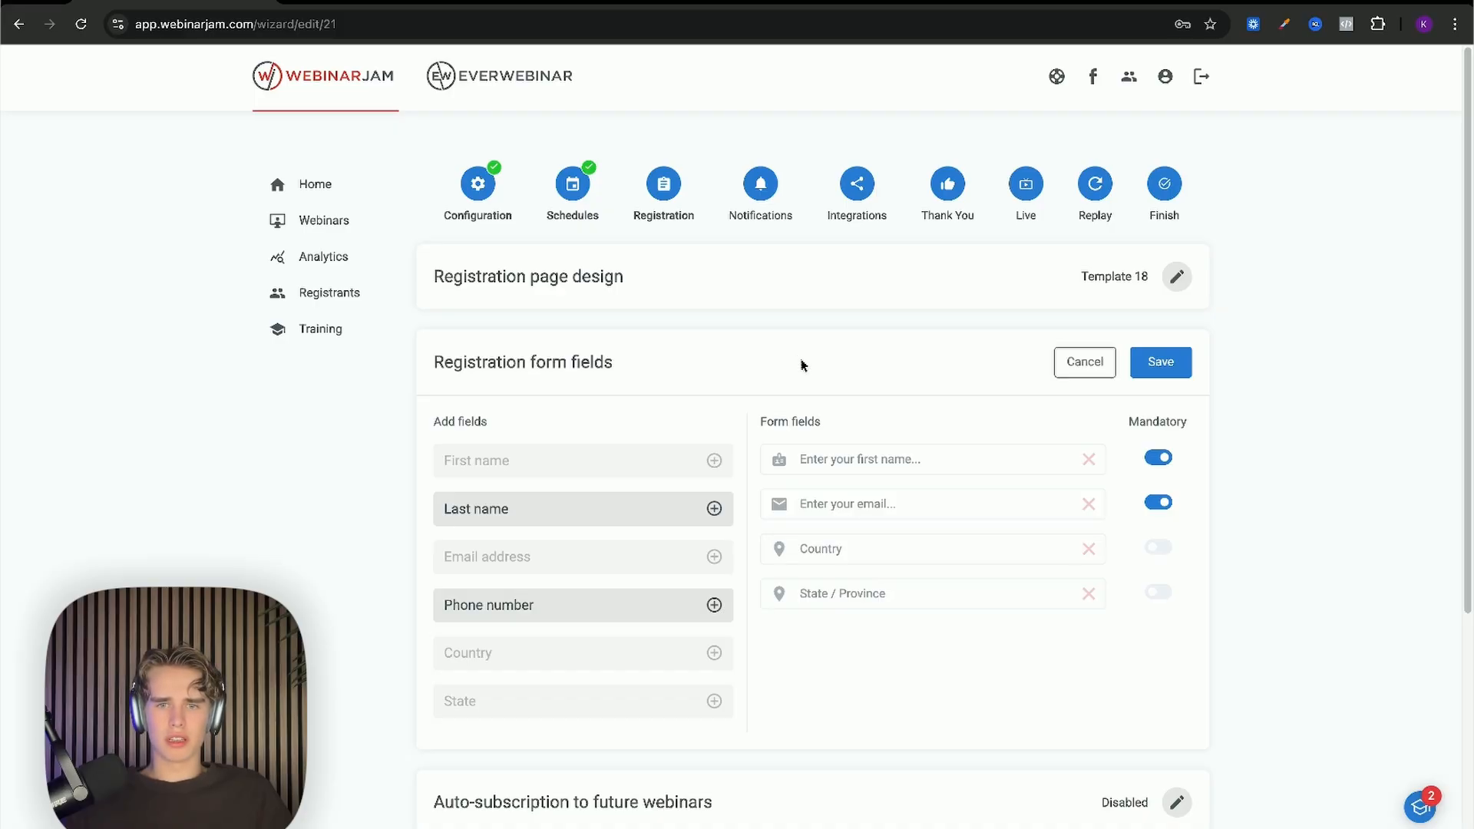
scroll(804, 367, down, 1)
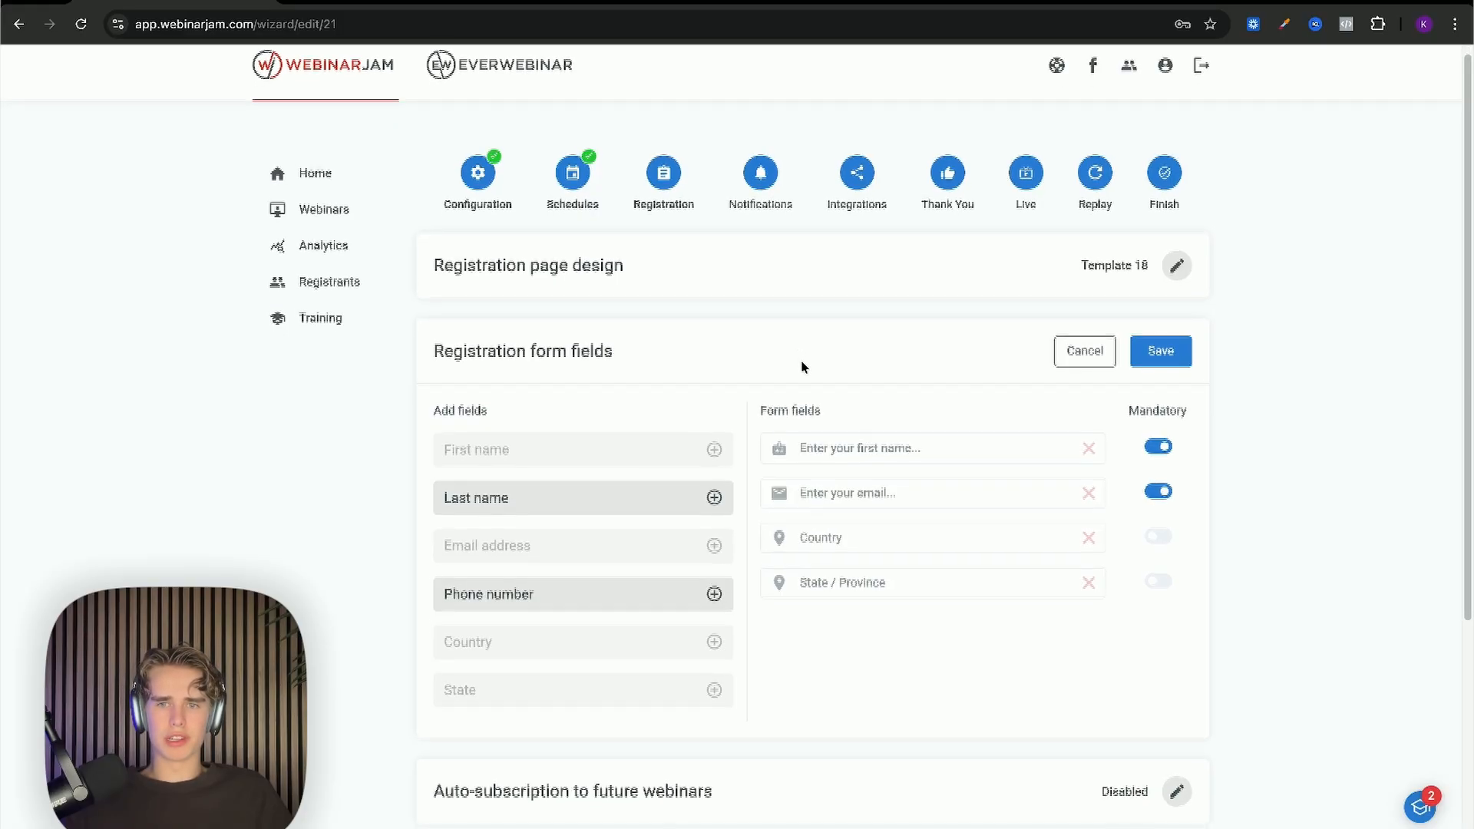
click(714, 484)
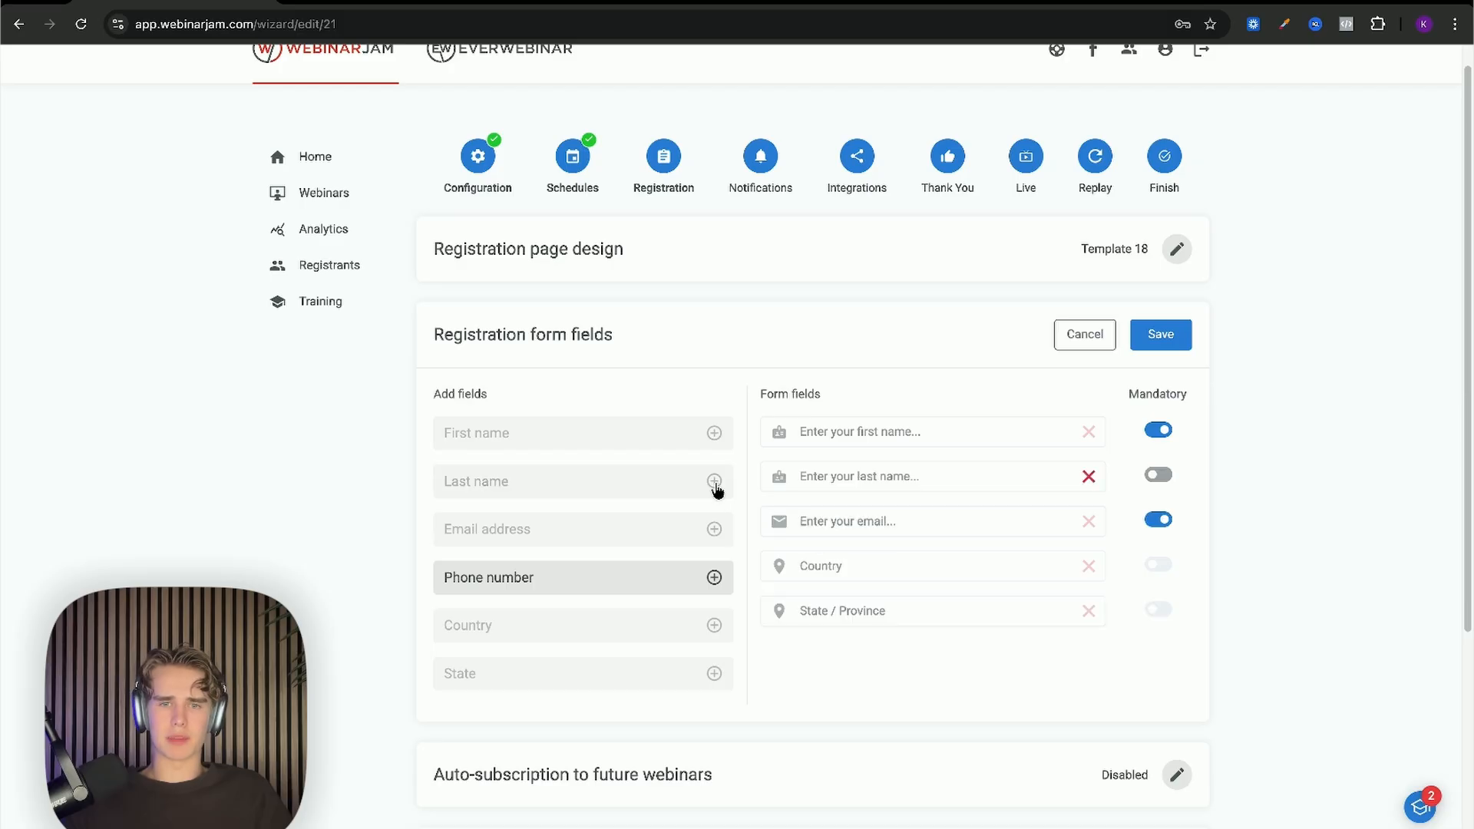
click(1073, 477)
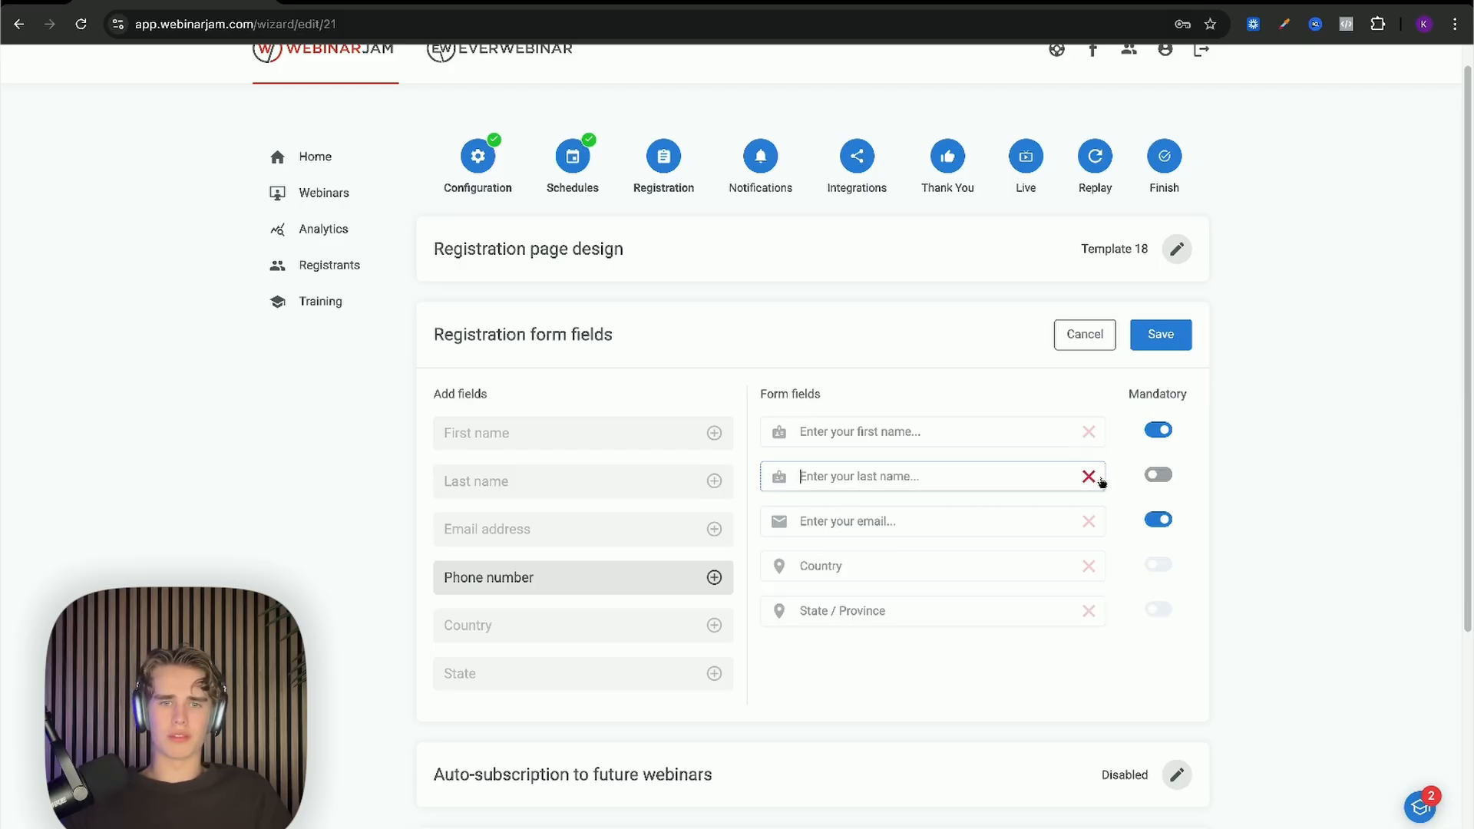
click(1086, 500)
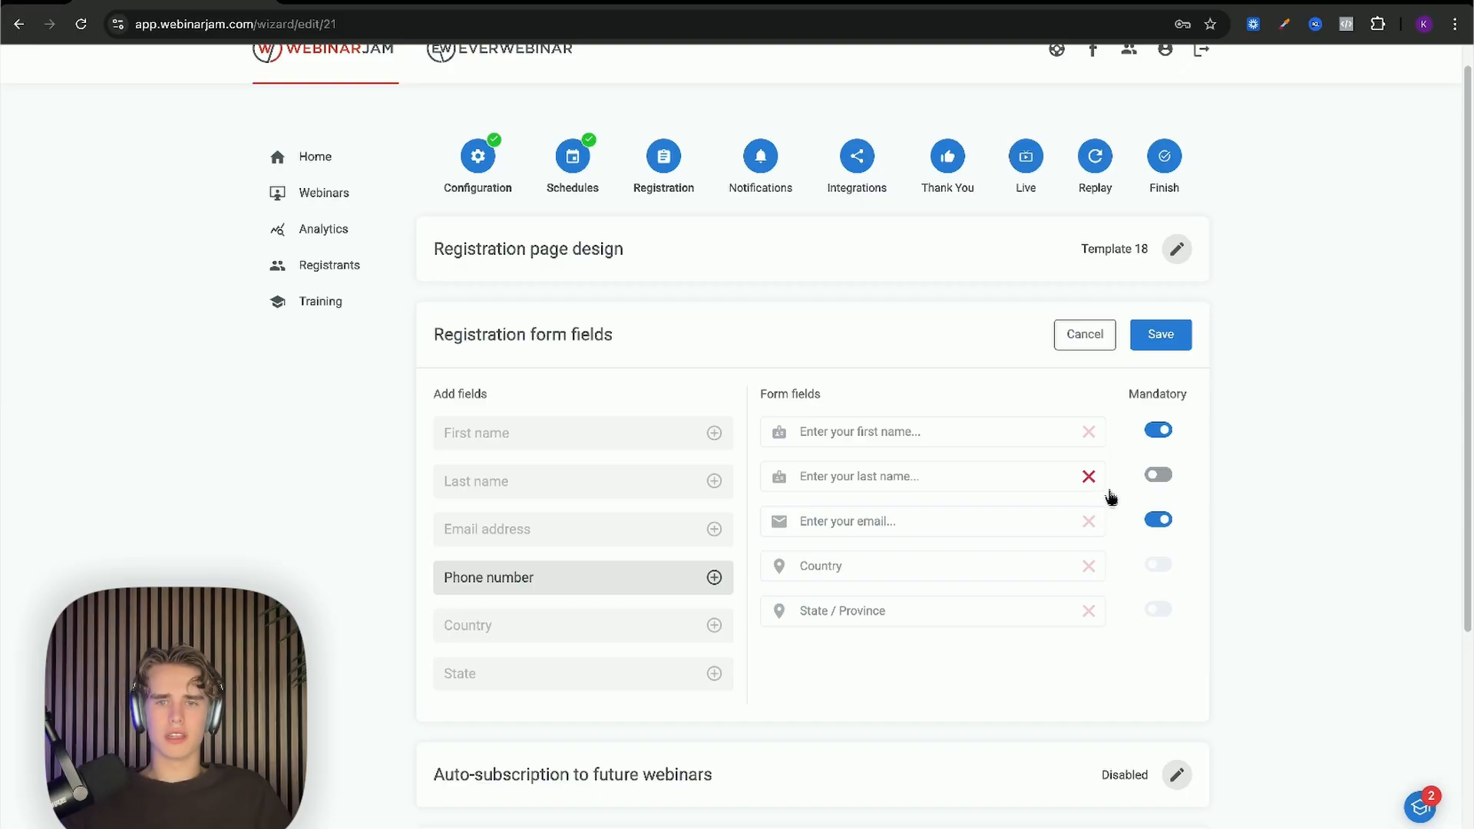
click(1089, 476)
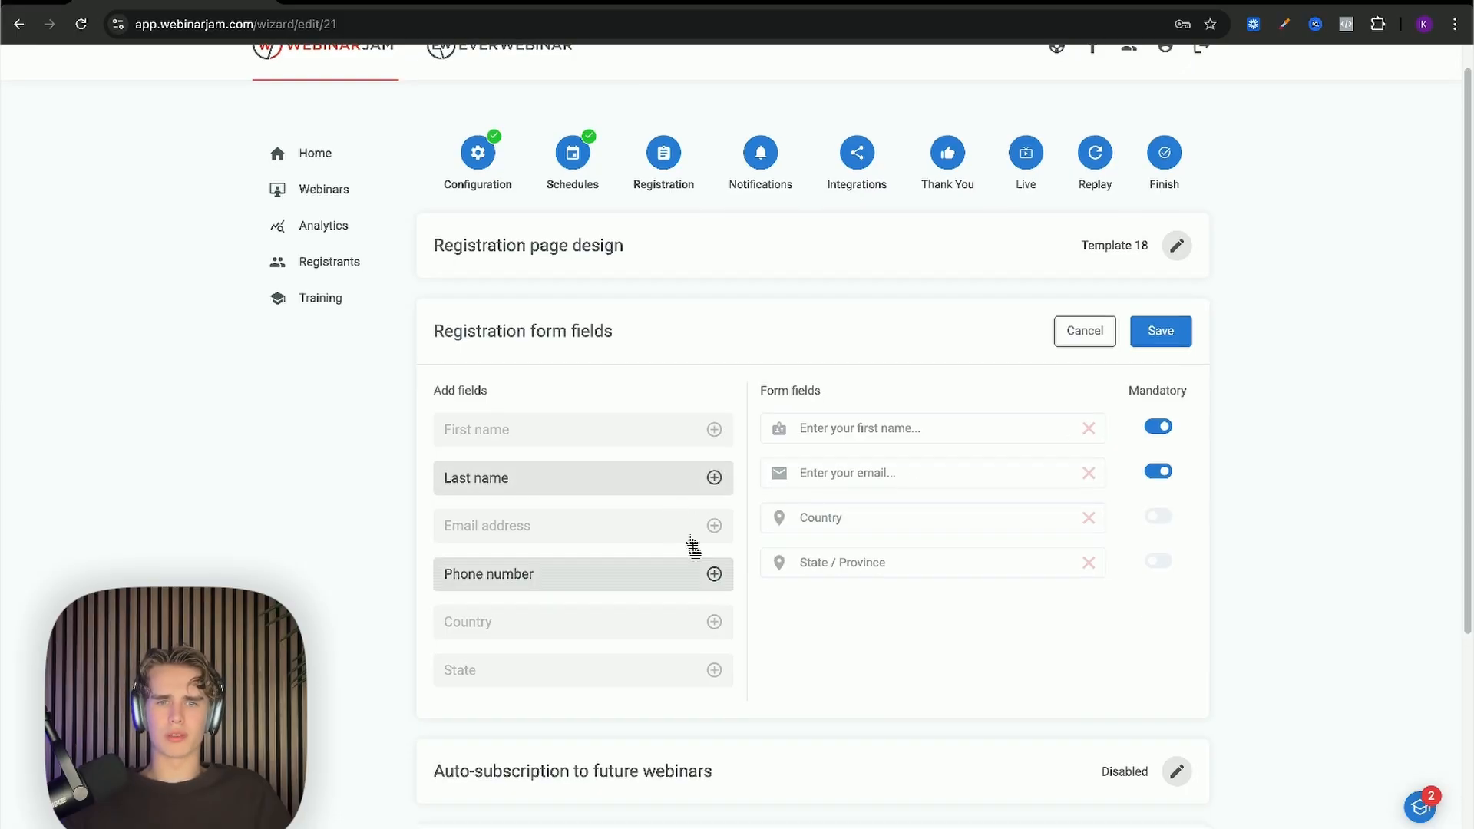
Step: Add a mandatory Phone number field to the registration form
click(714, 575)
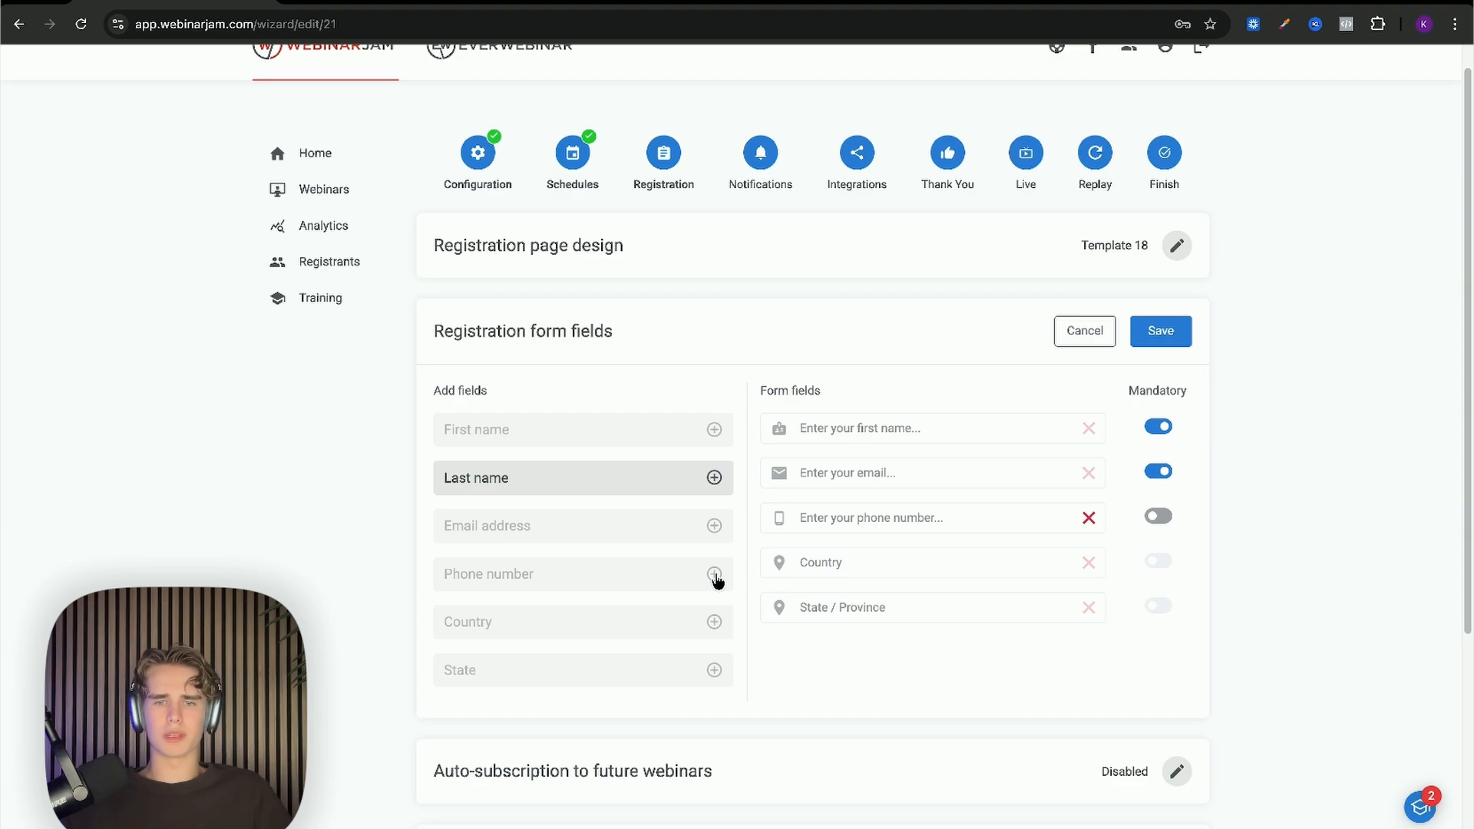
click(1157, 516)
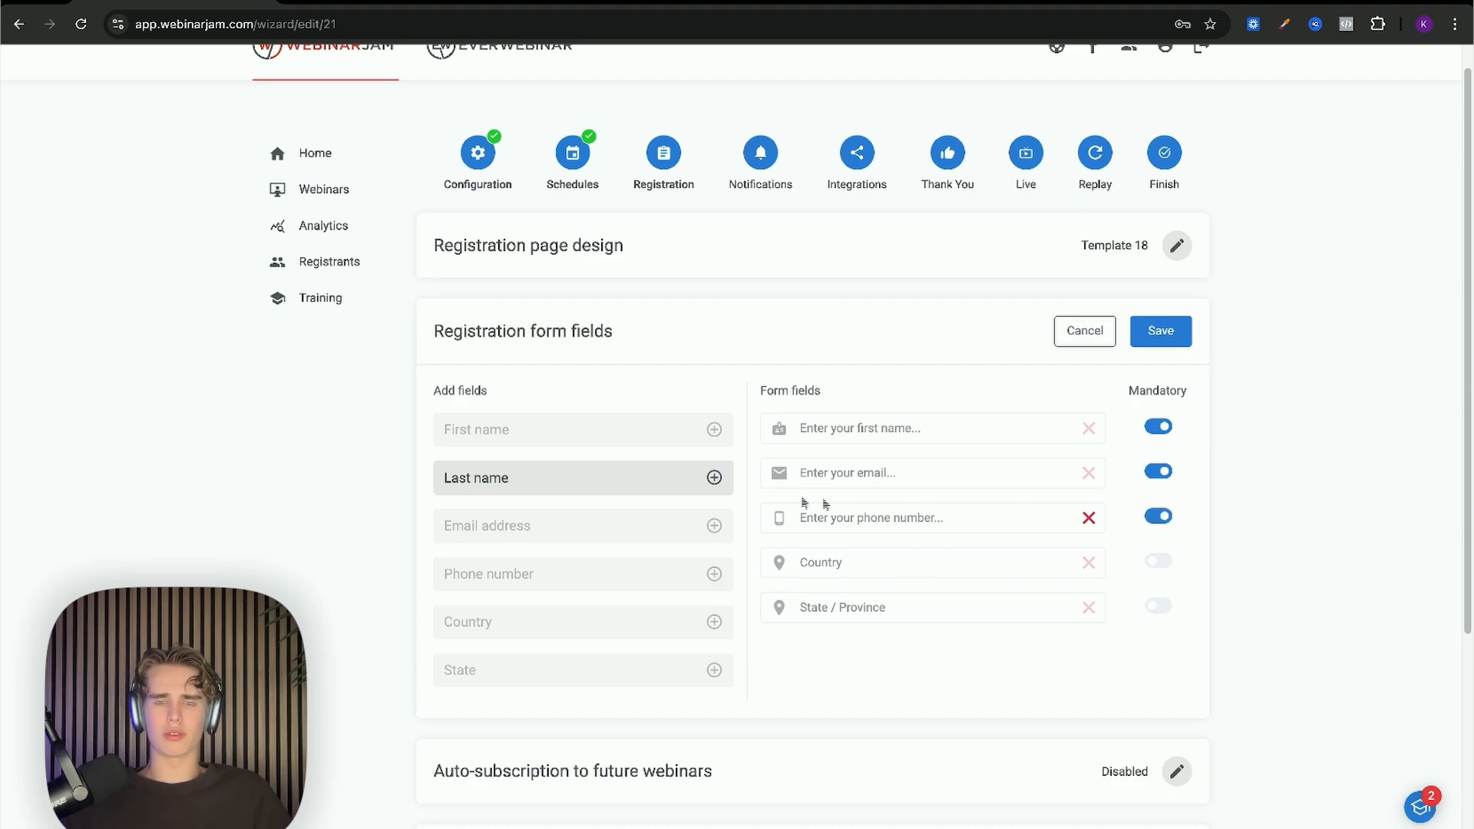
scroll(814, 492, down, 1)
Step: Try out the First name, Email and Phone fields in the form preview
click(841, 448)
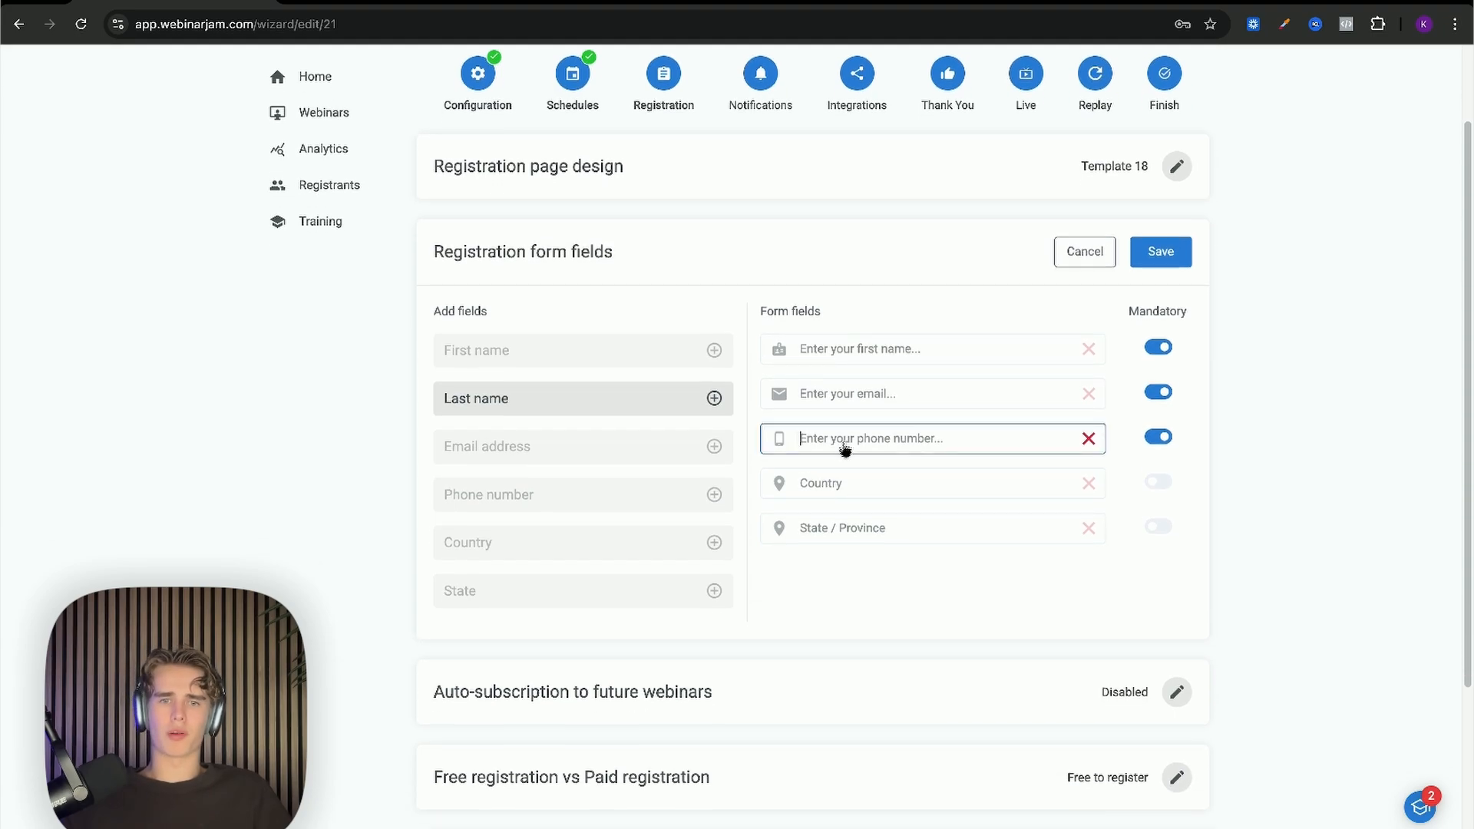
click(857, 404)
click(866, 359)
click(875, 396)
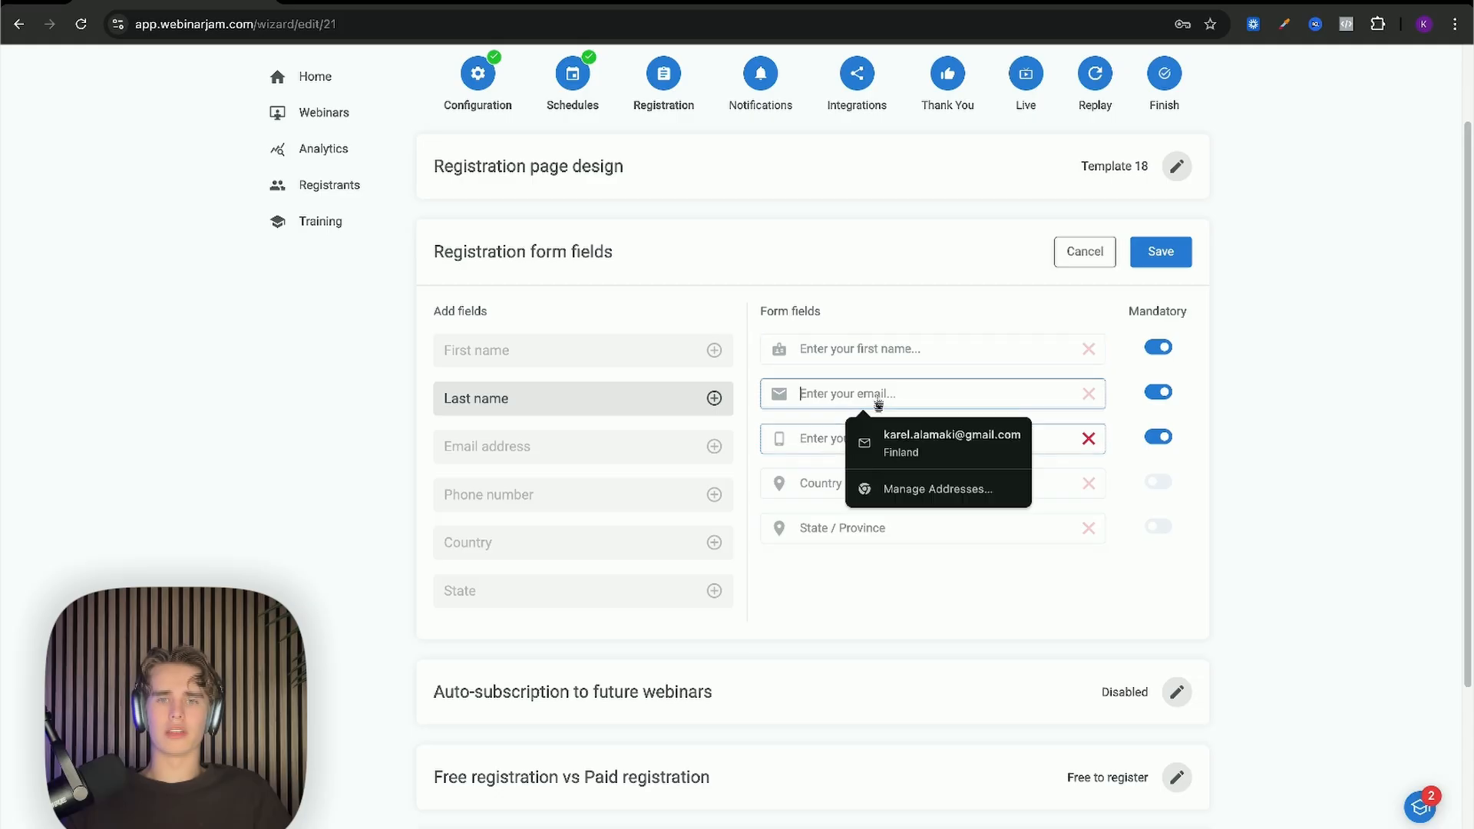
click(877, 355)
click(881, 435)
click(875, 396)
click(878, 357)
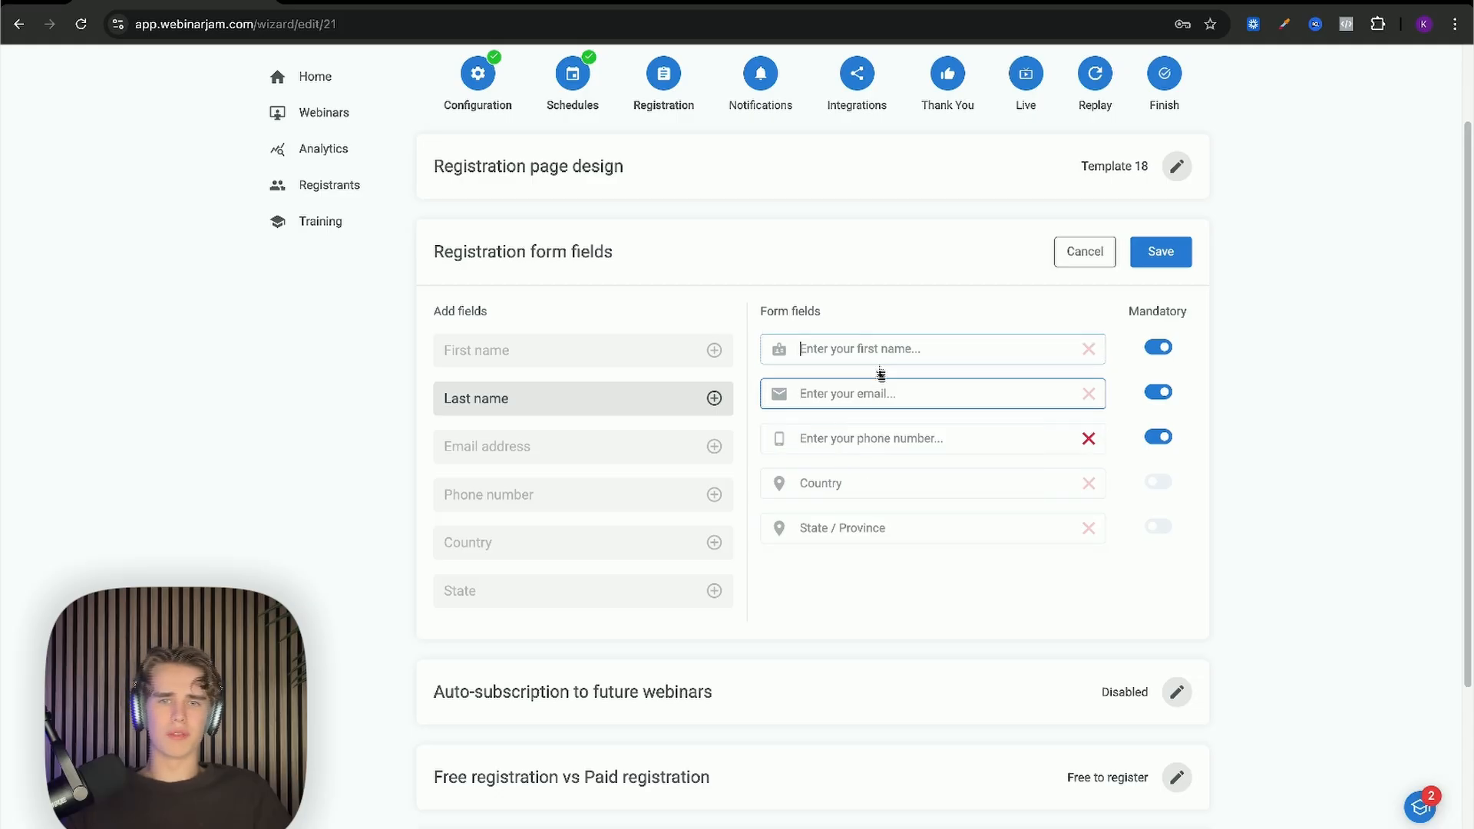
click(874, 436)
click(866, 403)
click(872, 359)
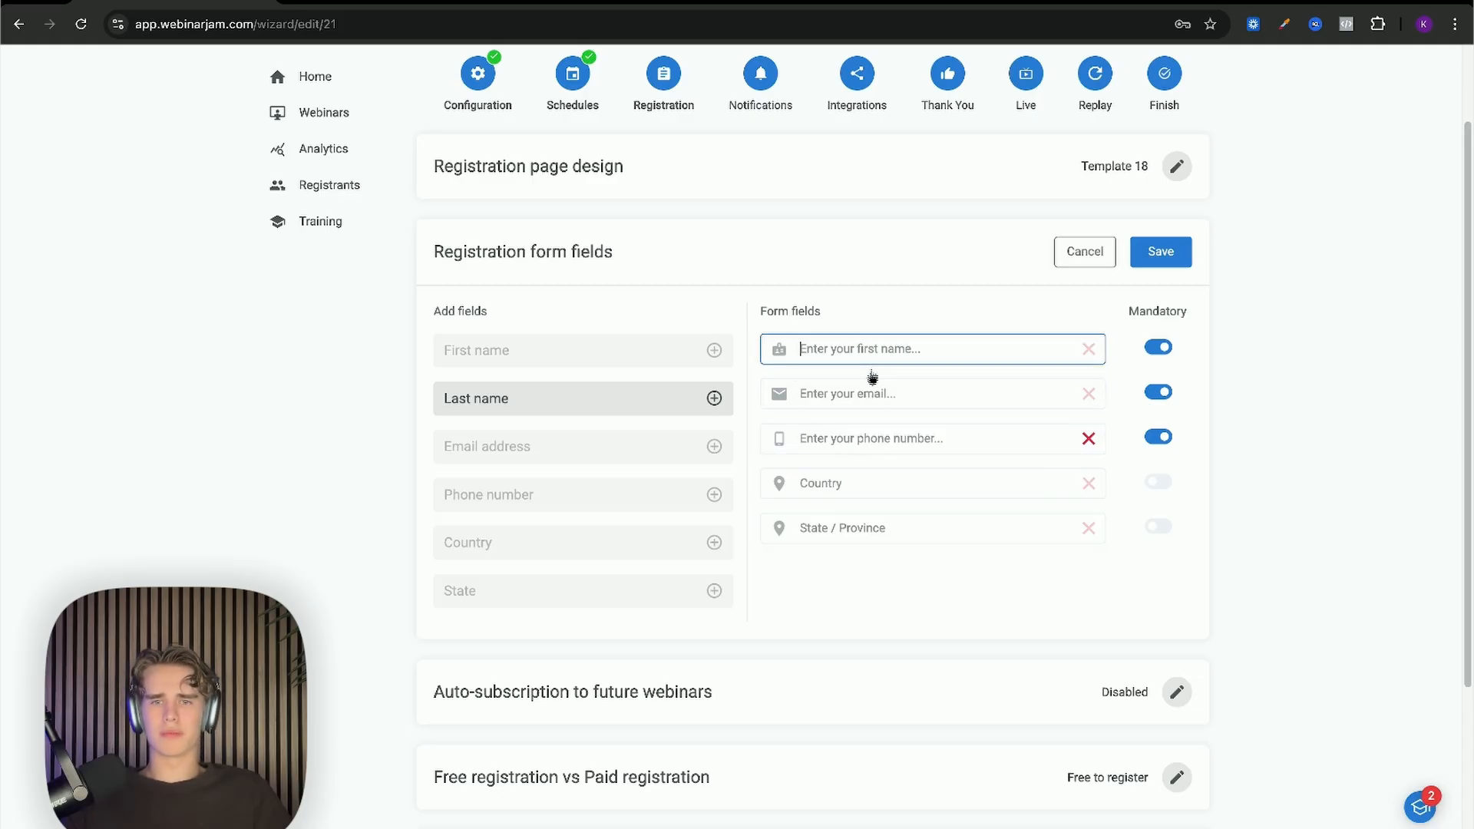
click(882, 433)
click(880, 398)
click(882, 360)
click(879, 434)
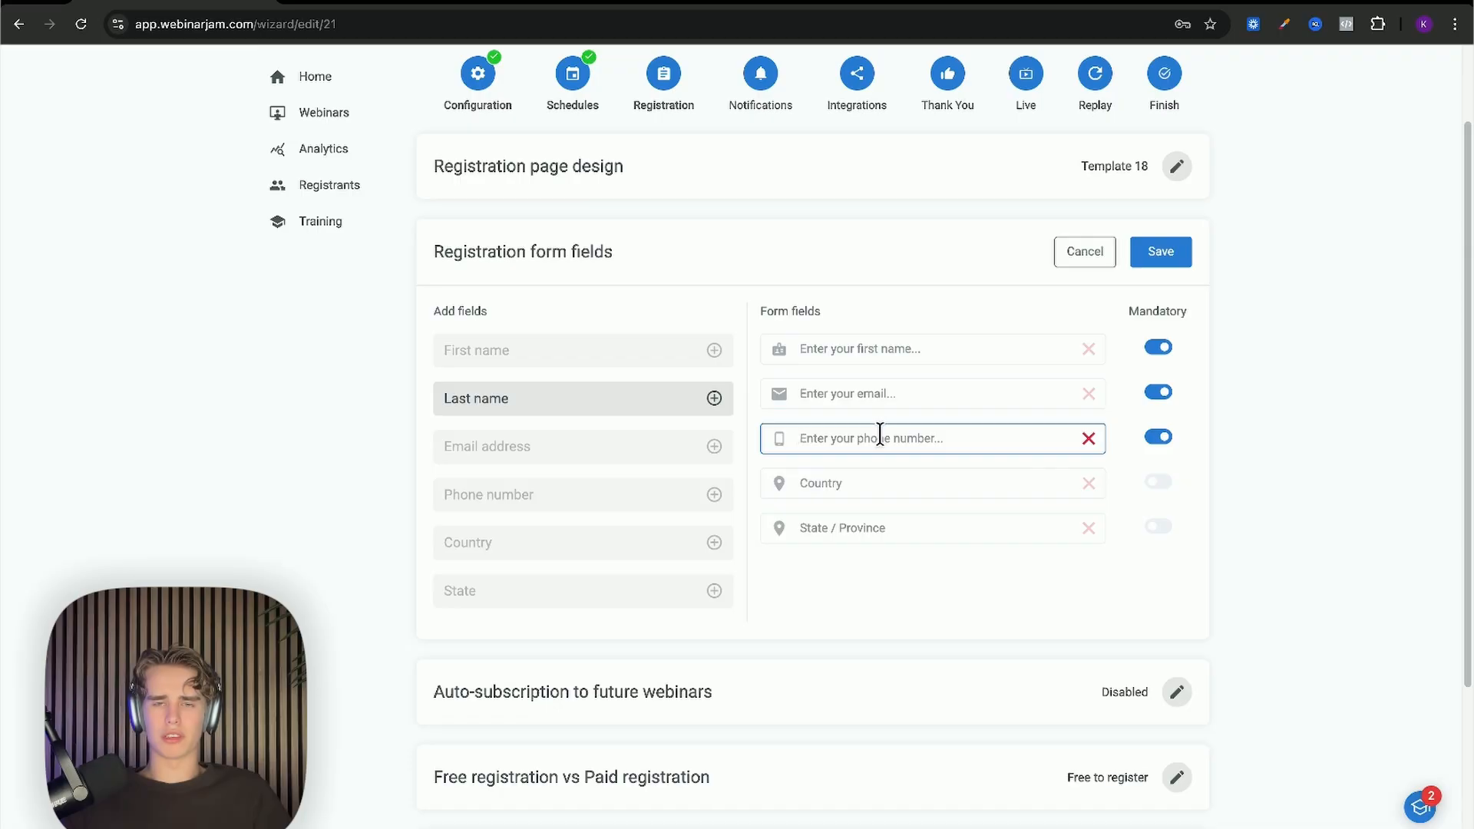
click(875, 398)
click(869, 360)
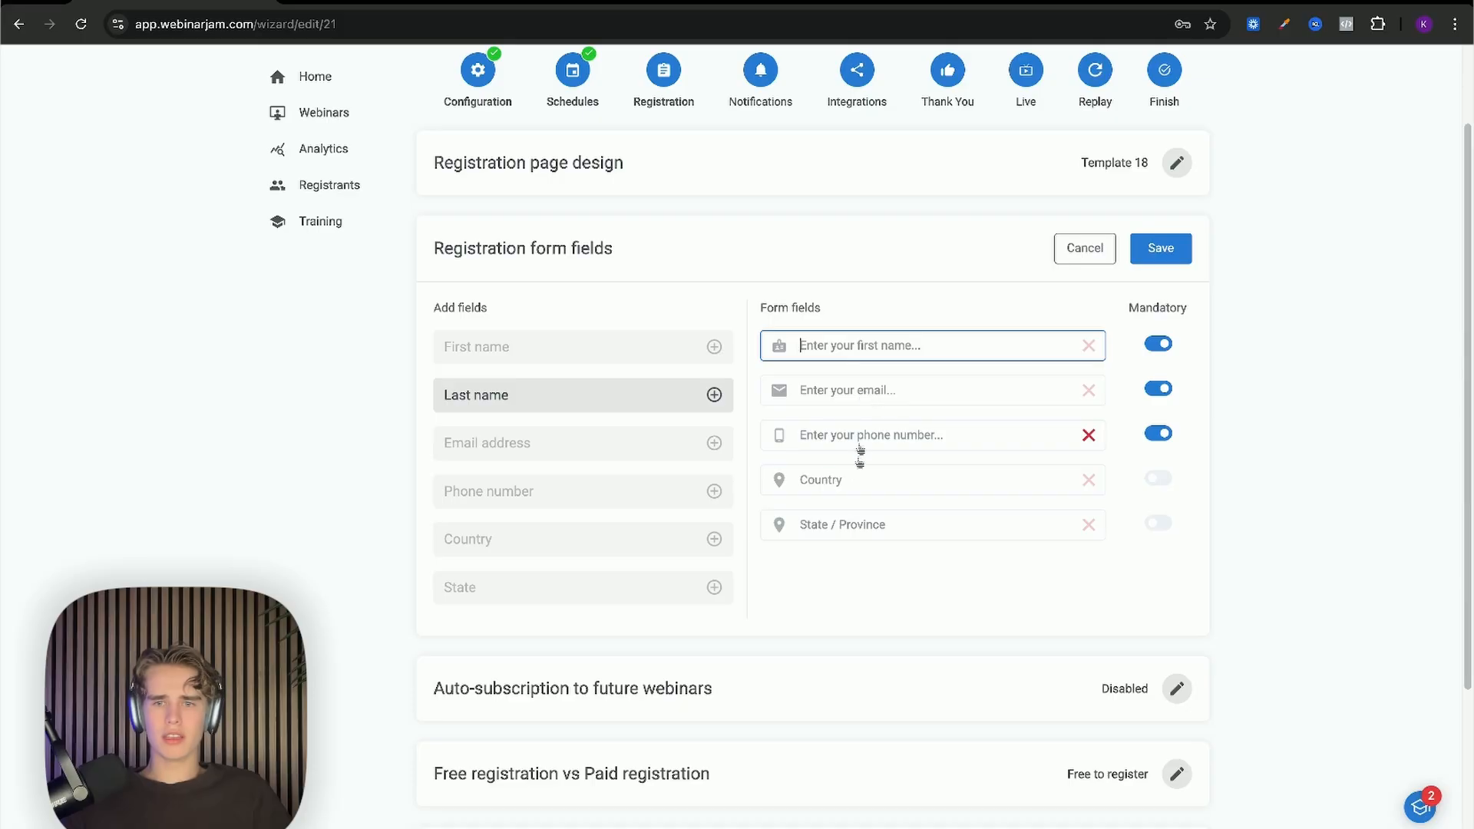
Step: Check the Country field and save the registration form fields
click(865, 482)
click(1095, 483)
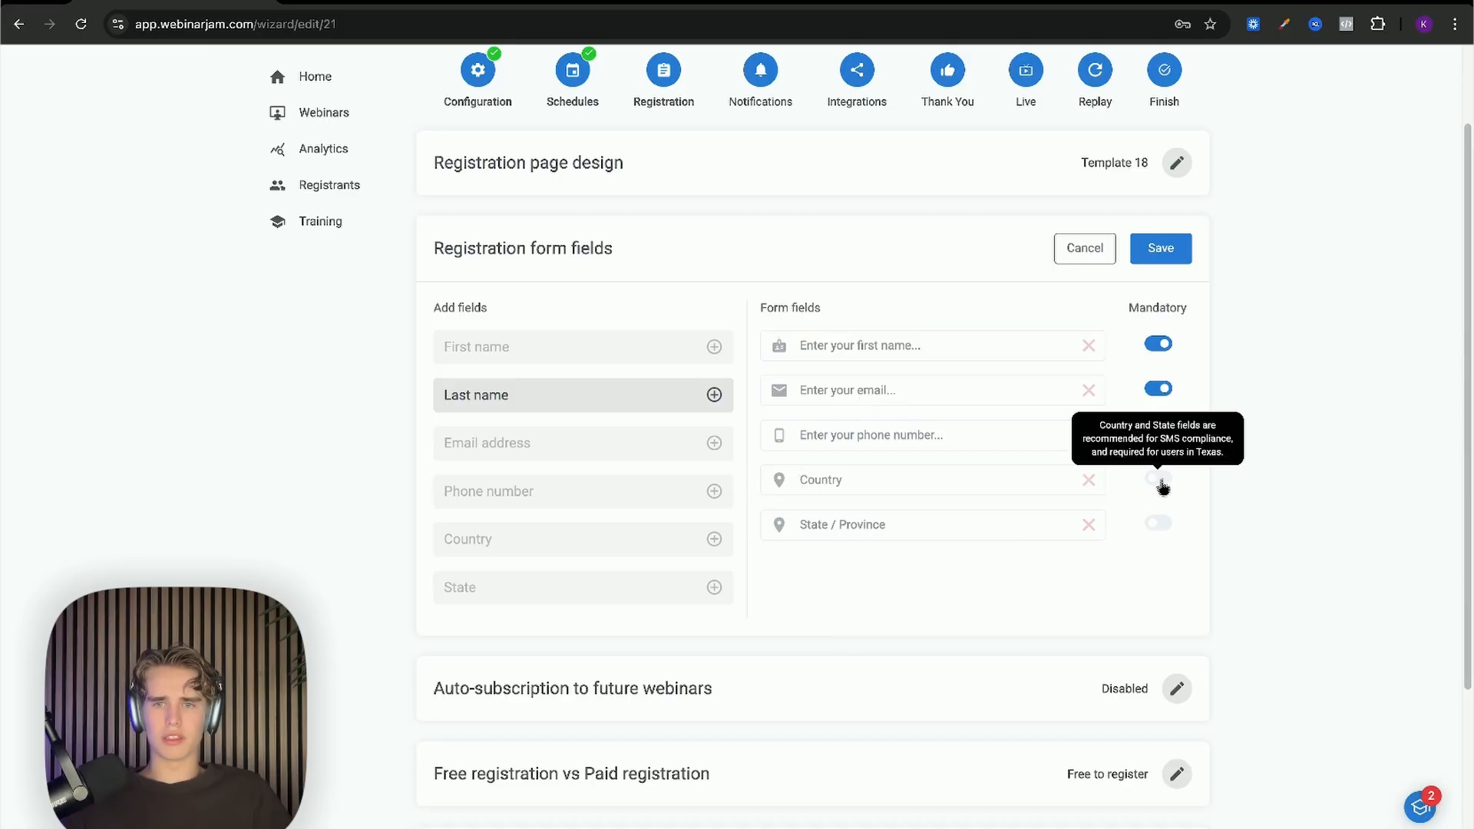
scroll(942, 447, down, 1)
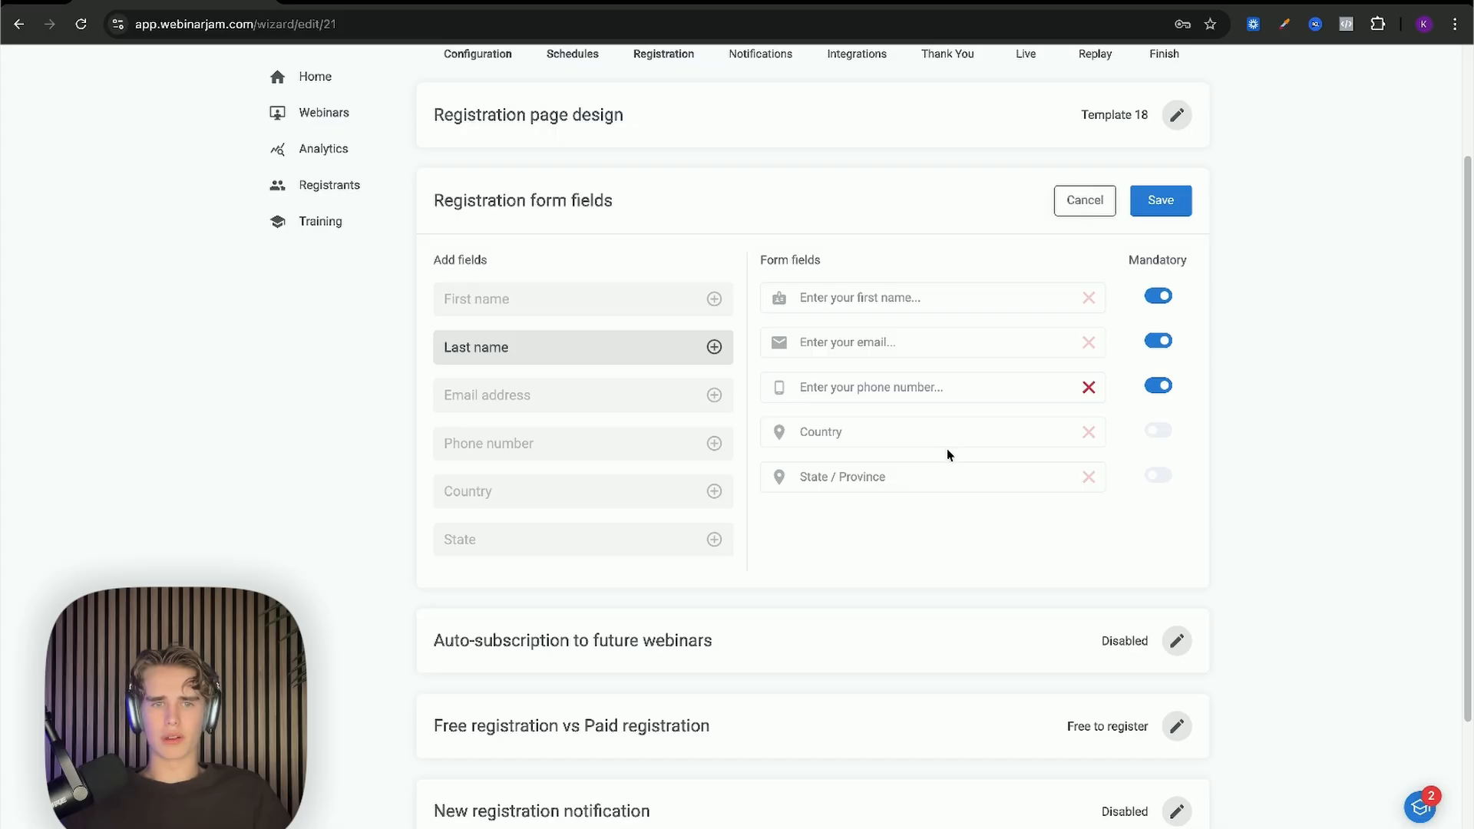
click(1174, 203)
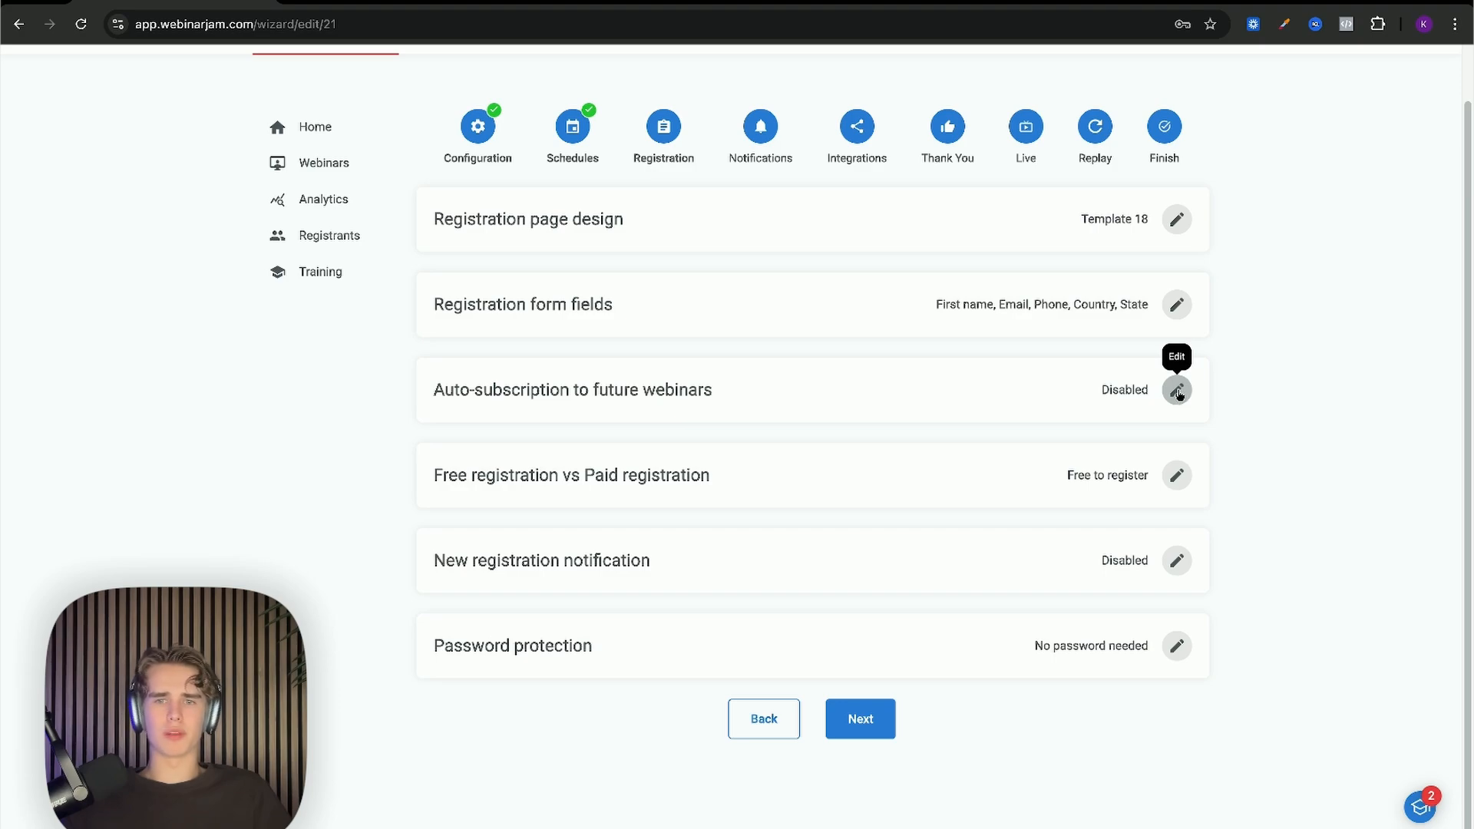
Step: Preview the Enable and Disable auto-subscription options, then save auto-subscription as disabled
click(1177, 390)
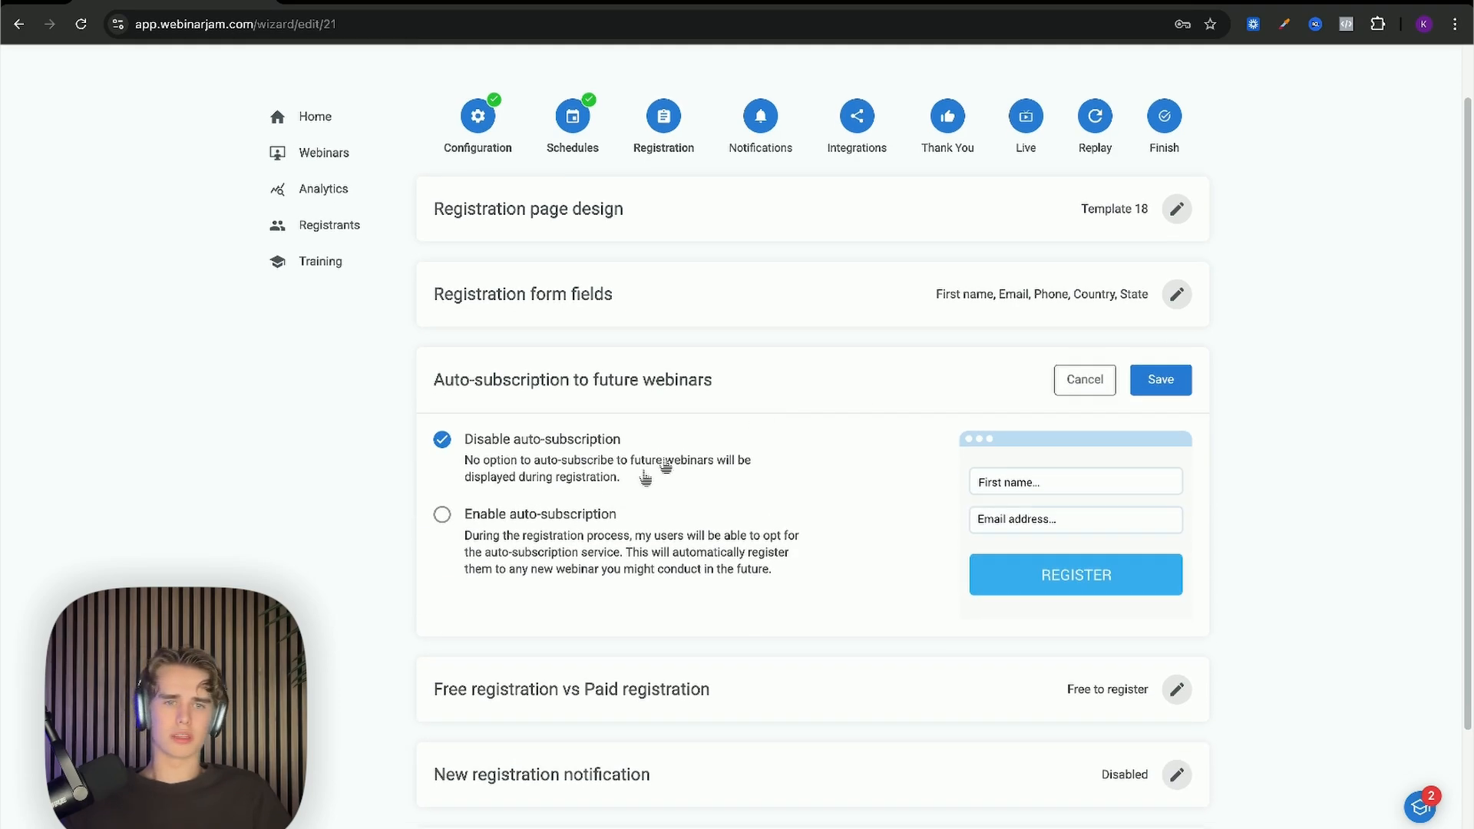
click(592, 524)
click(572, 465)
click(563, 519)
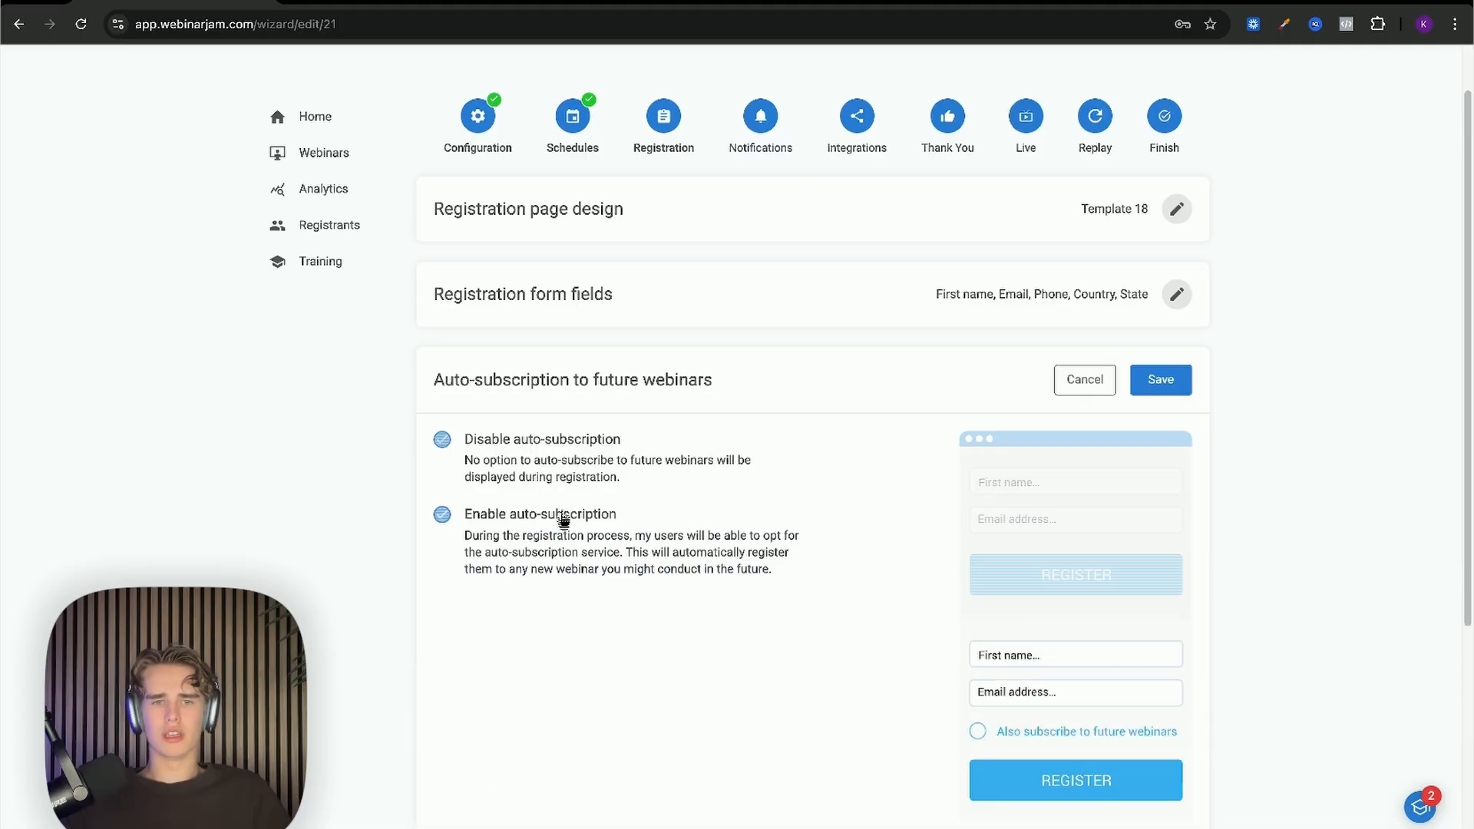
click(542, 472)
click(565, 517)
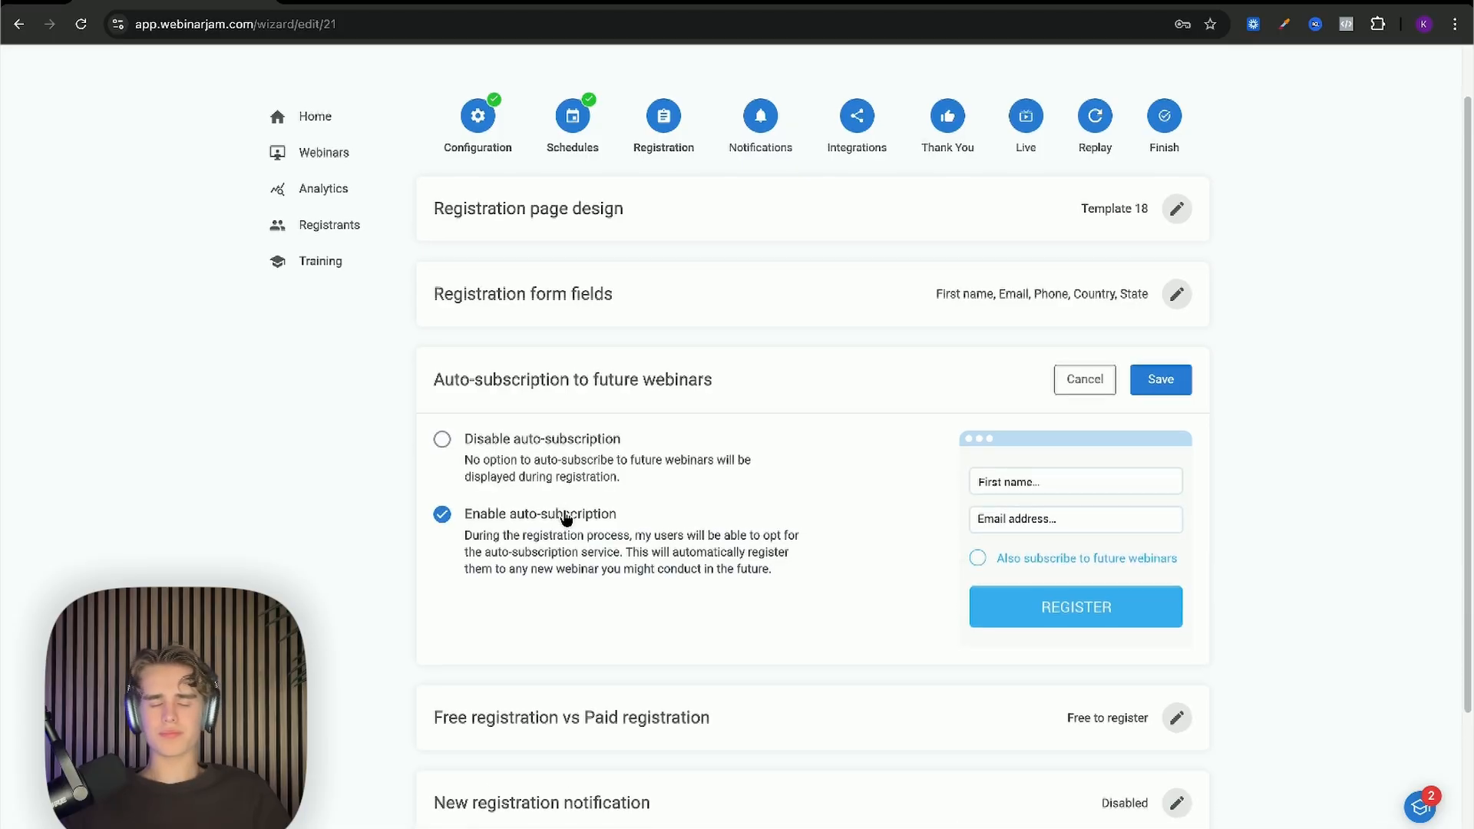
scroll(566, 517, down, 1)
scroll(566, 517, down, 2)
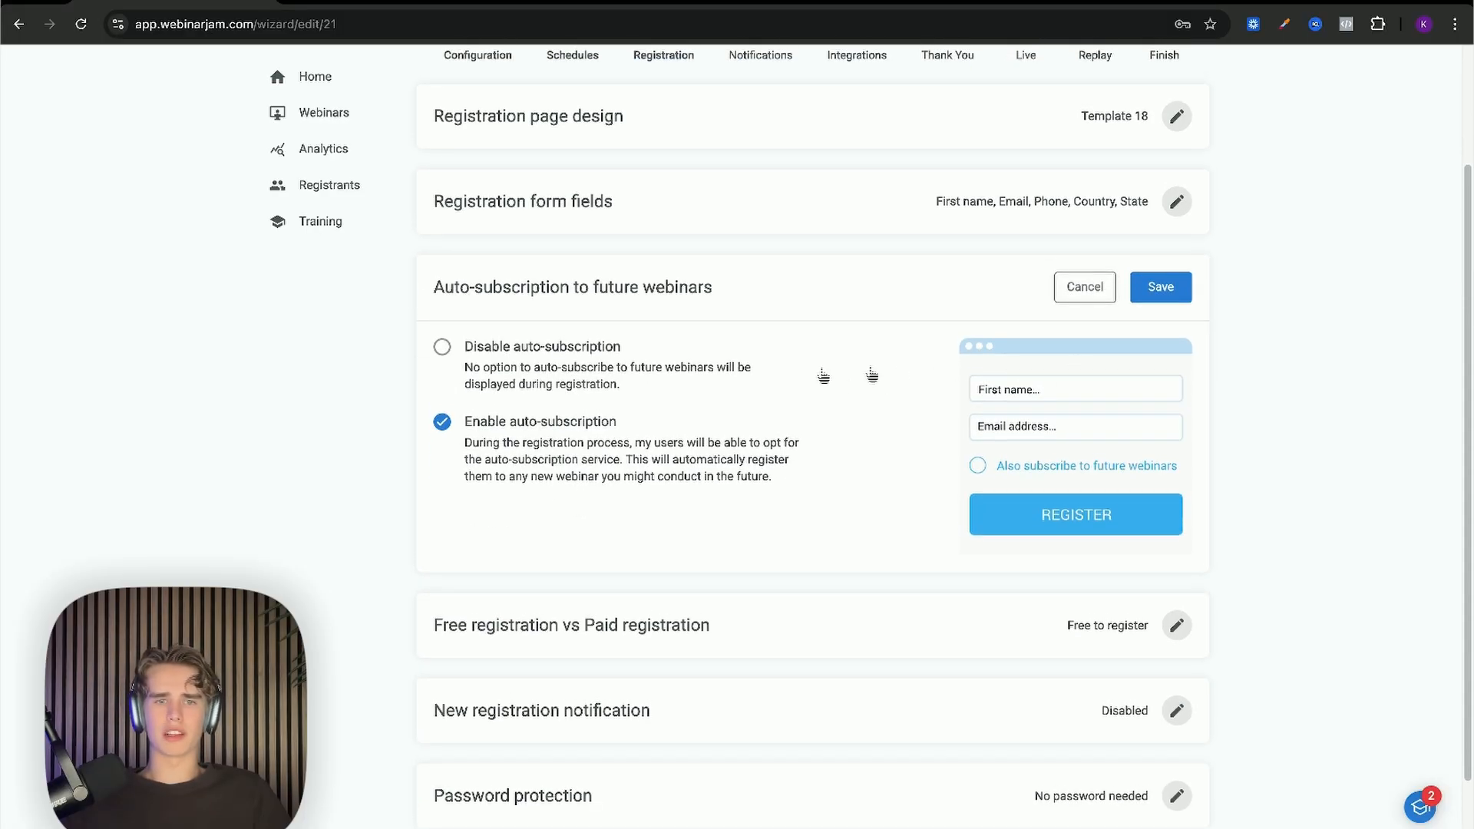
click(574, 352)
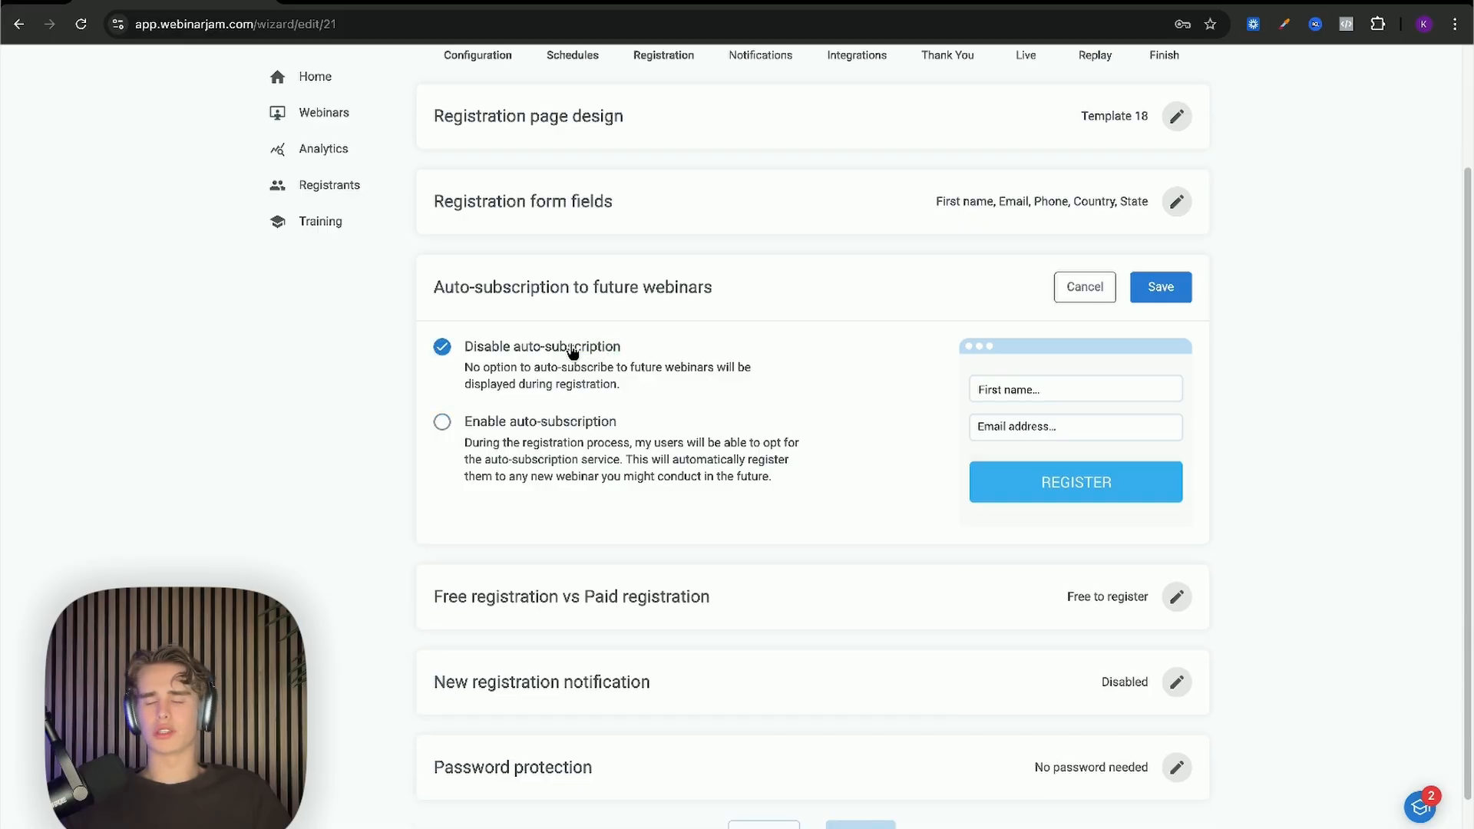
click(1159, 287)
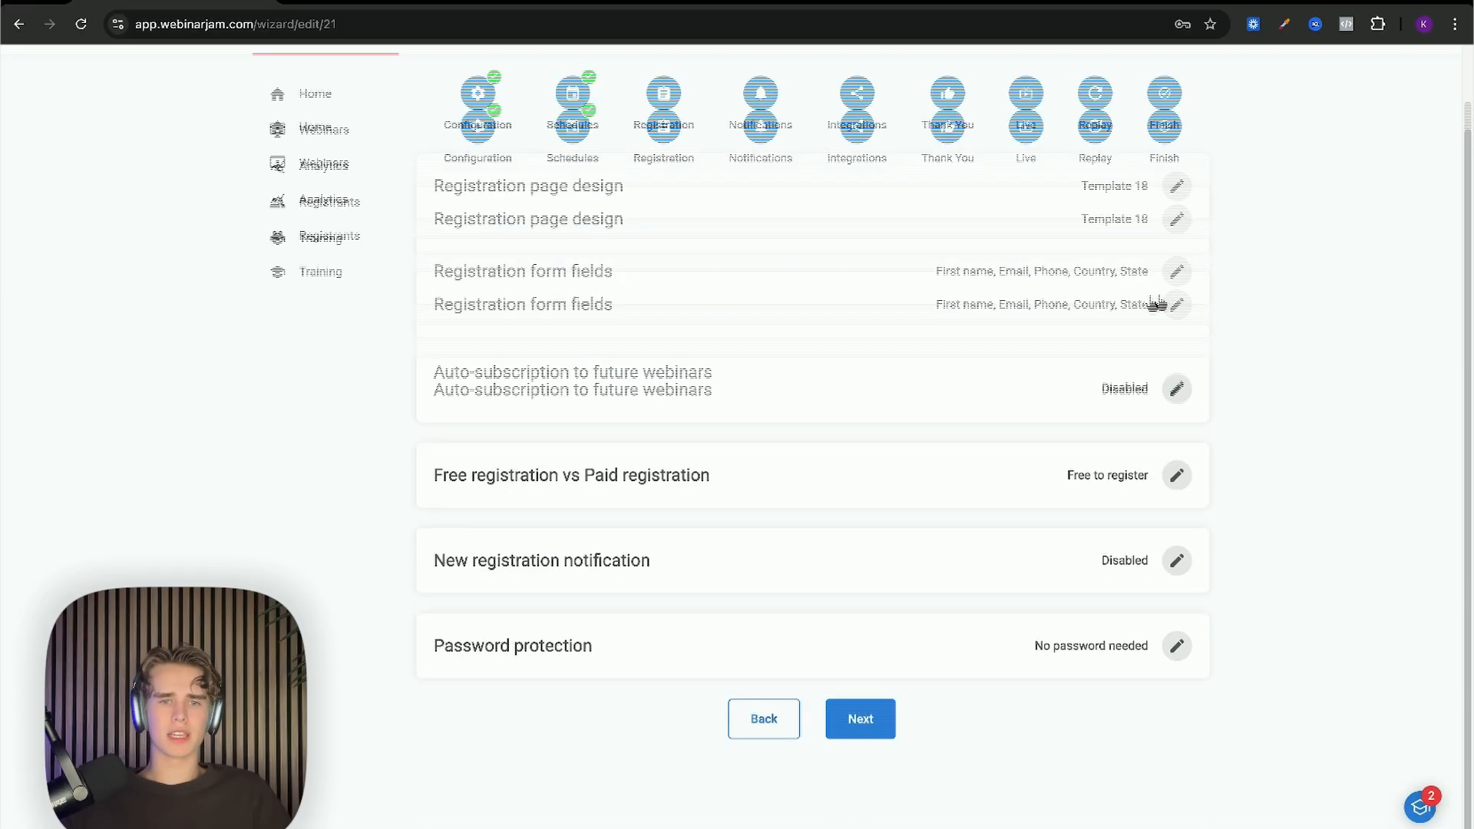
Step: Try Charge a fee, then save registration as It's free to register
click(1176, 476)
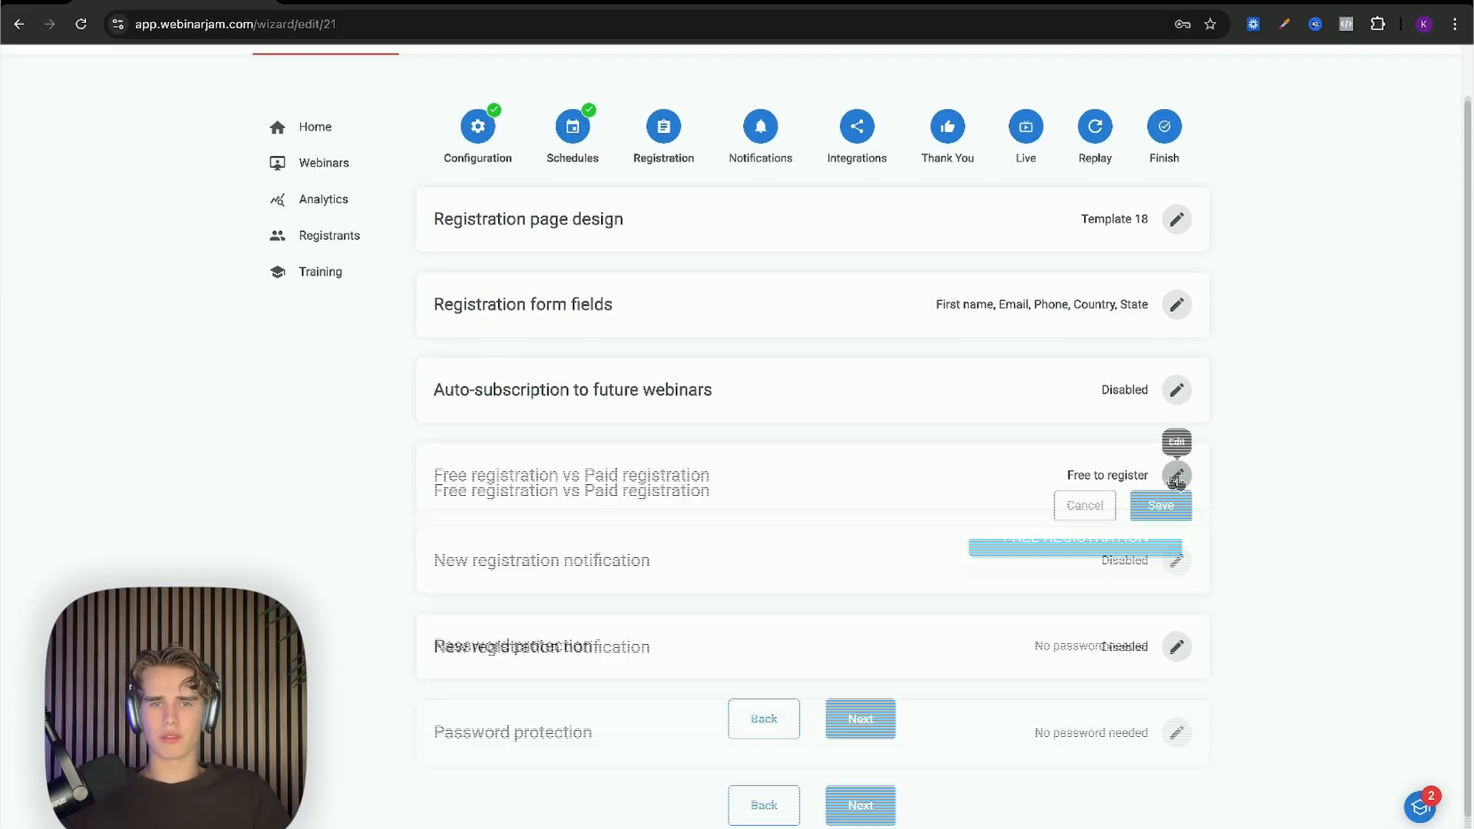
scroll(921, 471, down, 1)
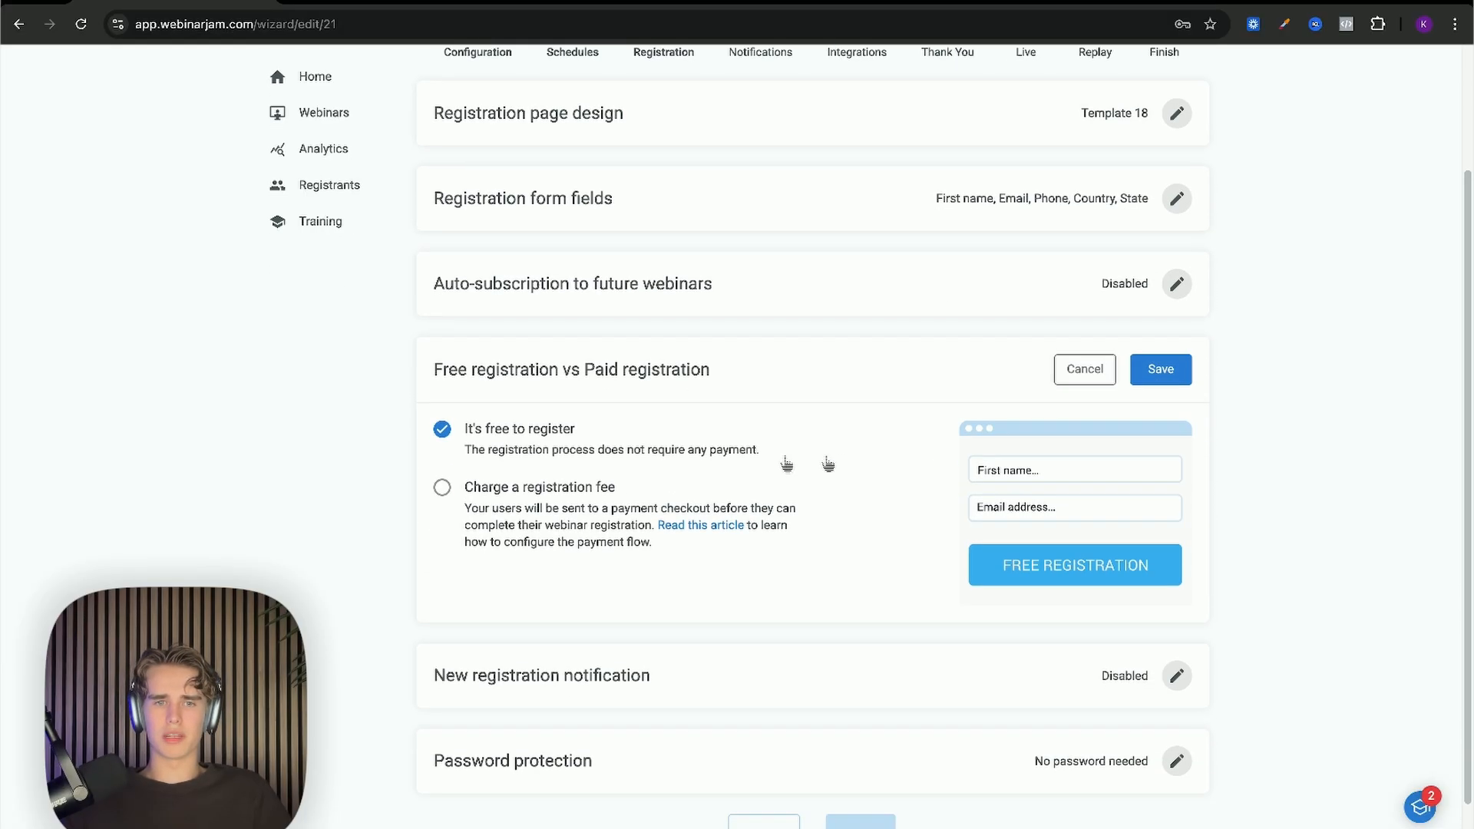
click(532, 486)
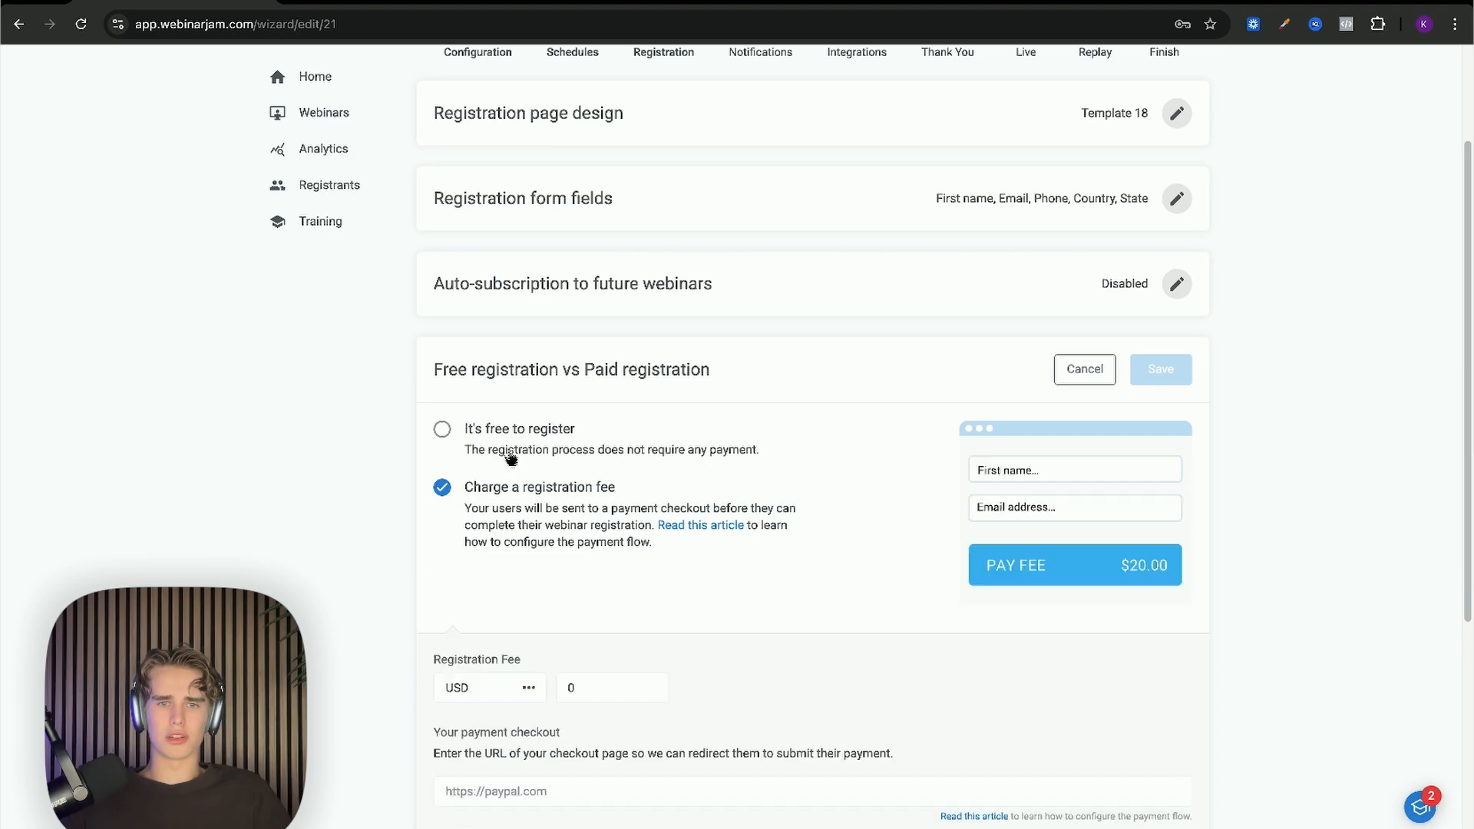
scroll(511, 459, down, 5)
scroll(517, 464, up, 1)
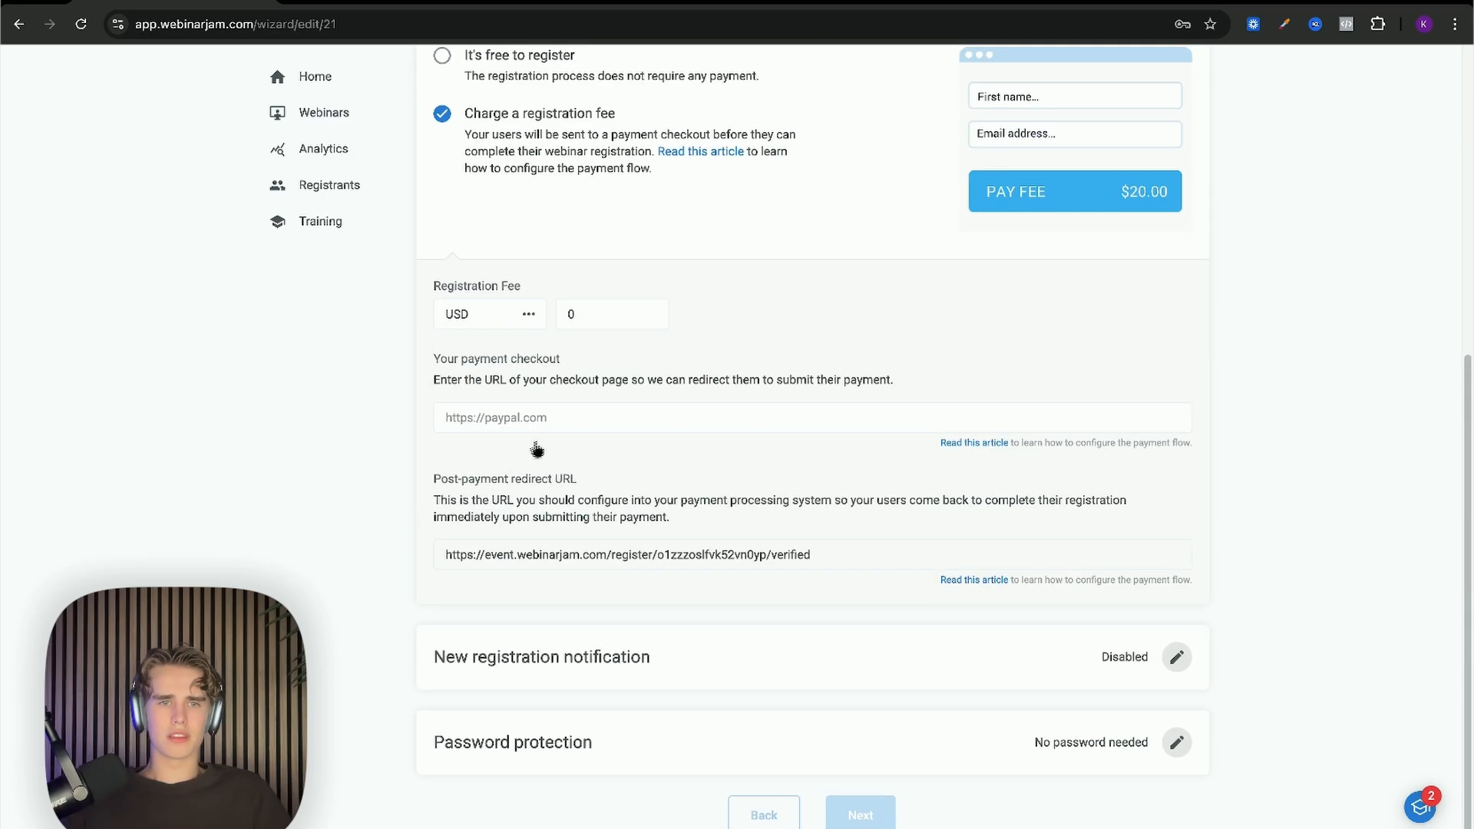
scroll(537, 451, up, 5)
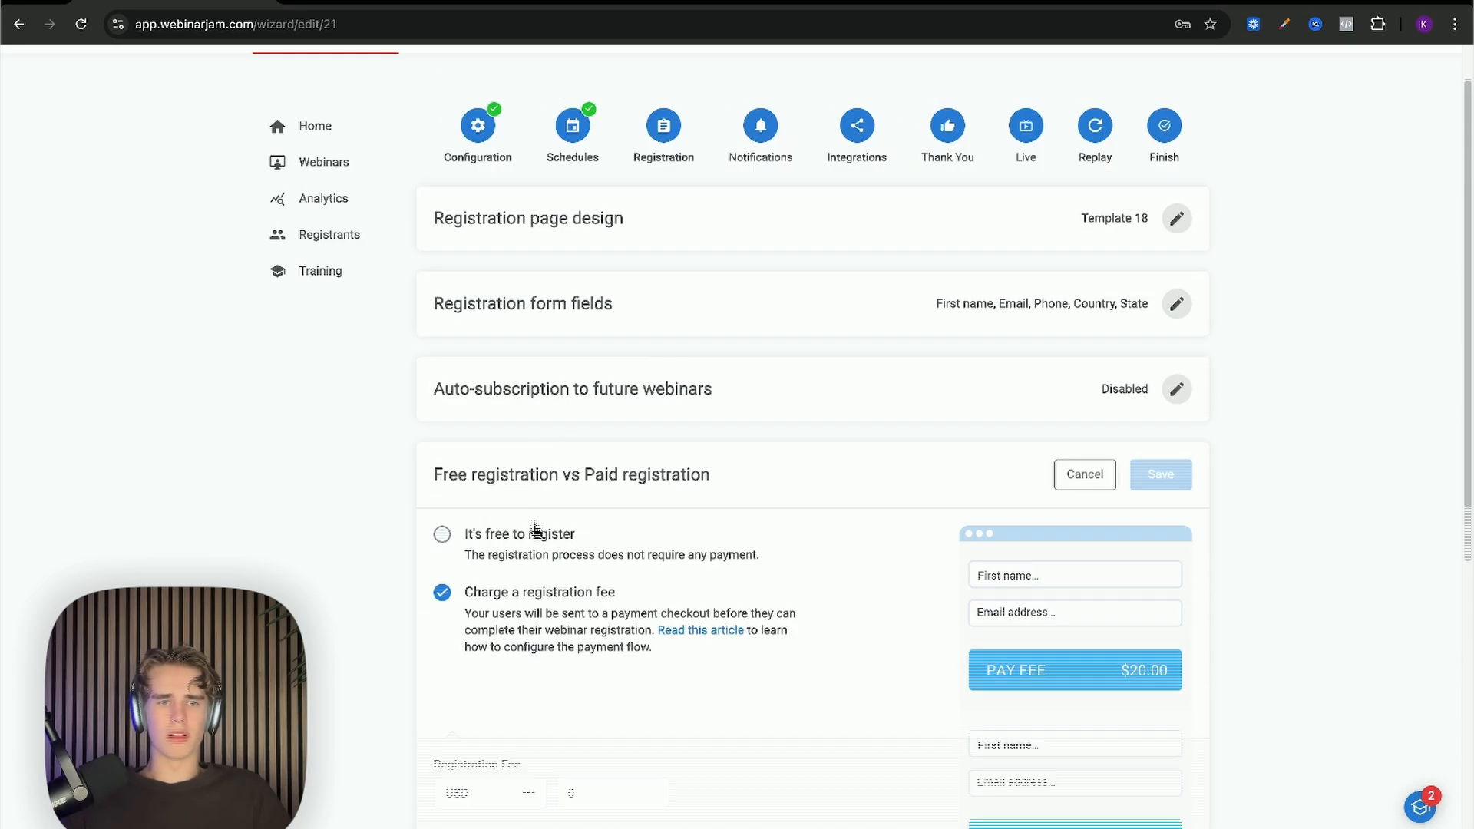
click(535, 532)
click(1159, 474)
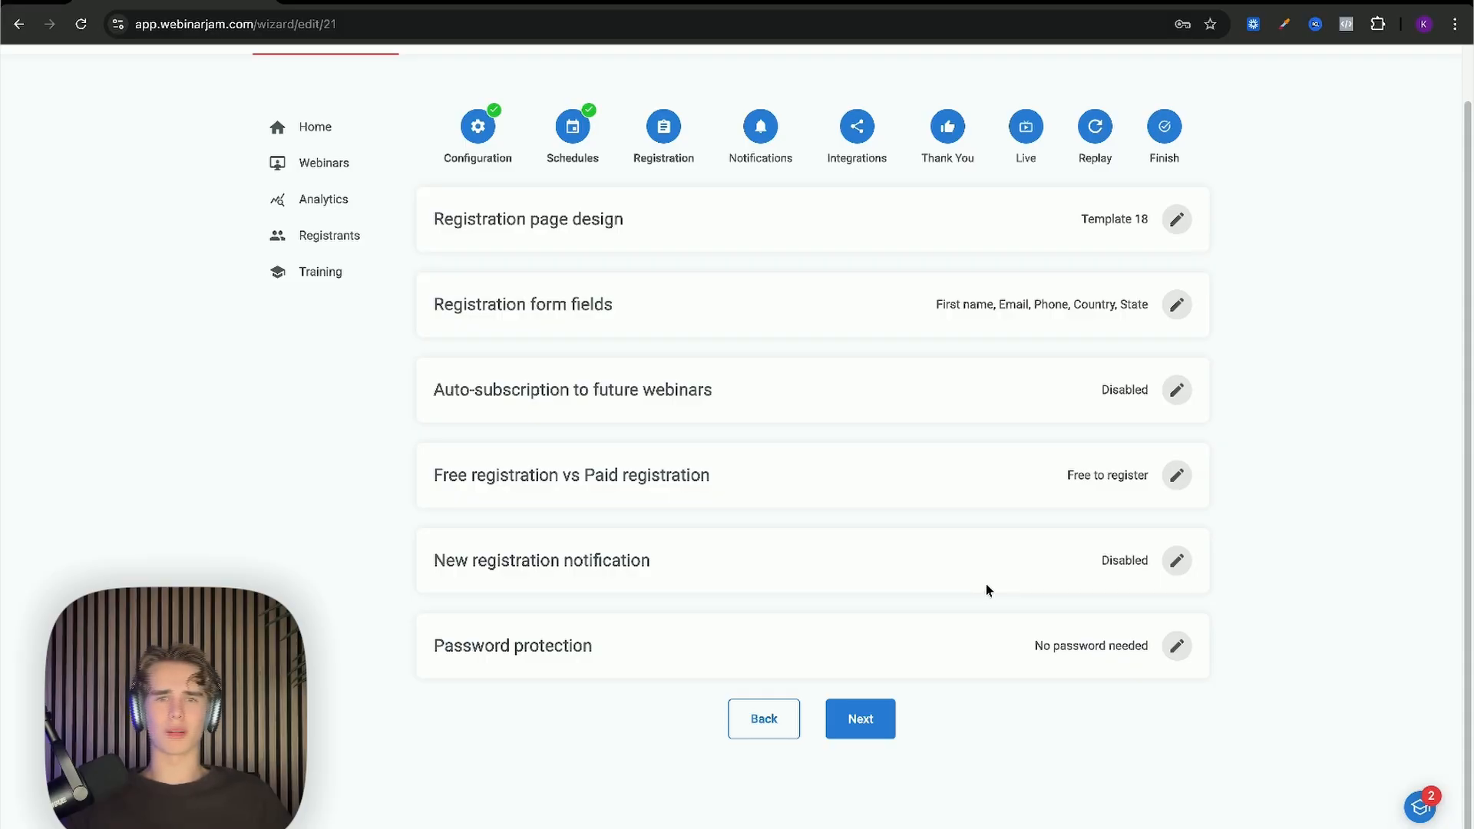
Step: Save password protection with no password needed and continue to Notifications
click(1177, 647)
scroll(1055, 637, down, 1)
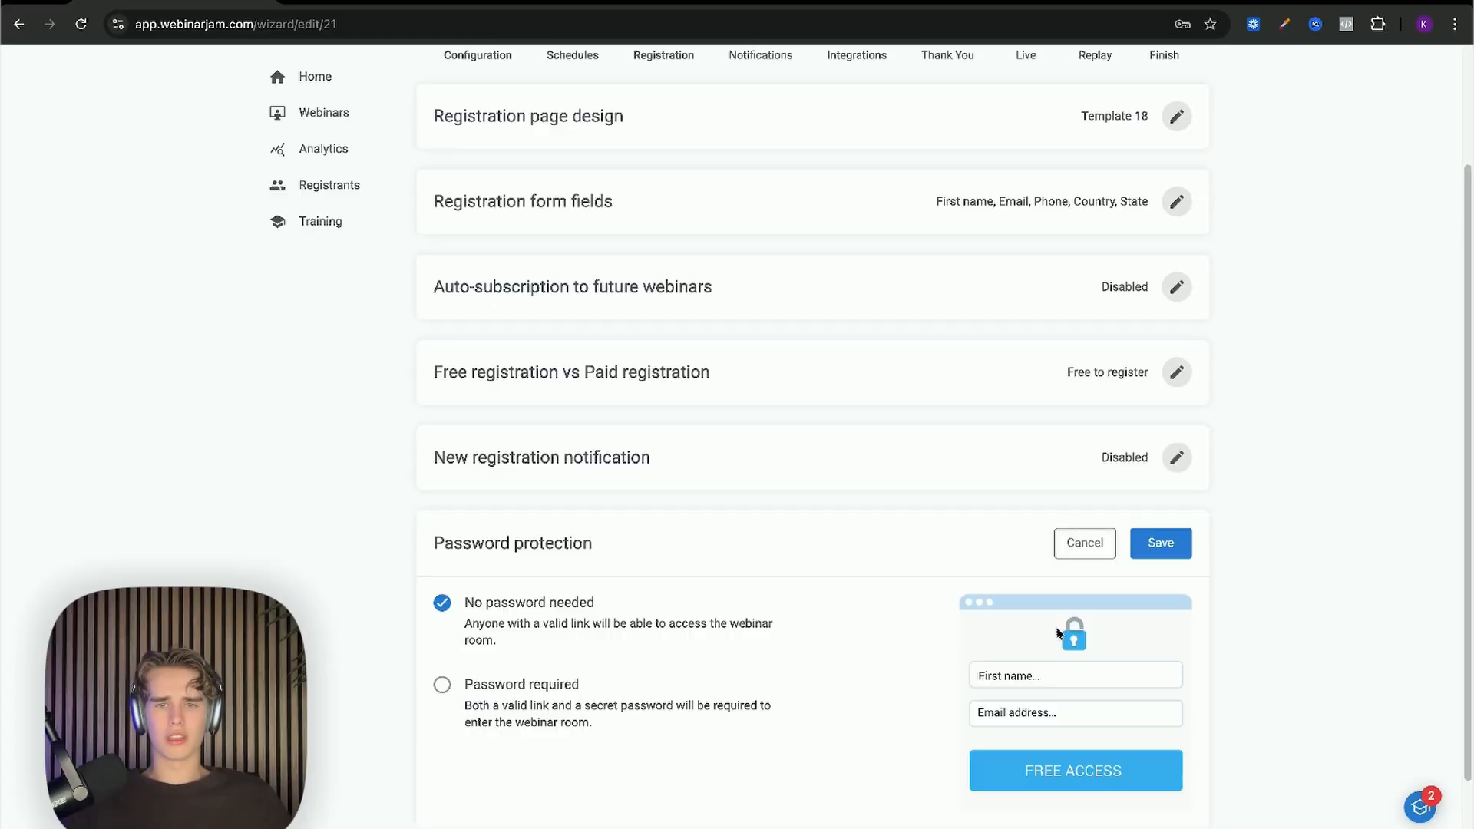
click(1162, 546)
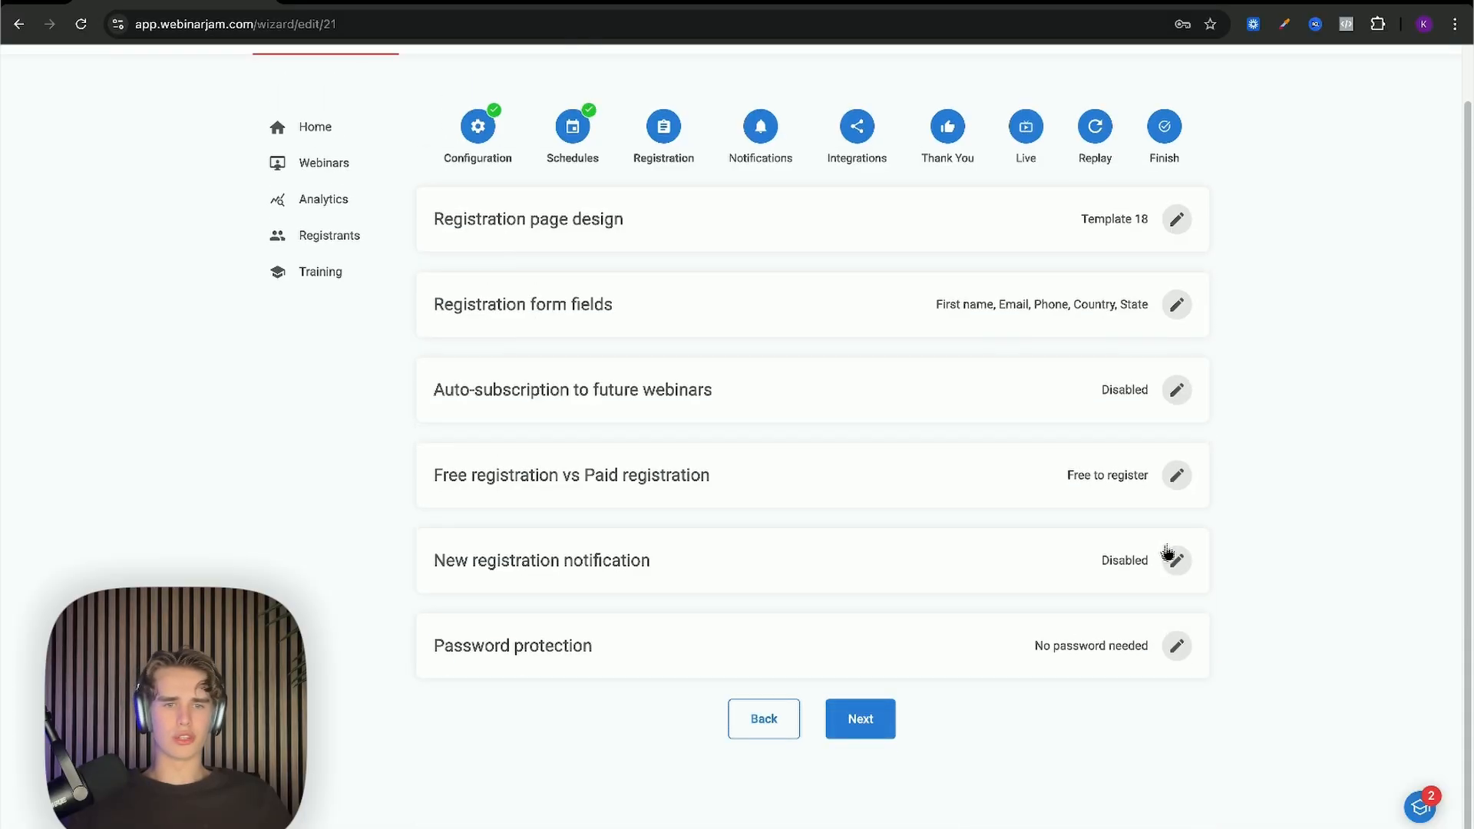
click(882, 719)
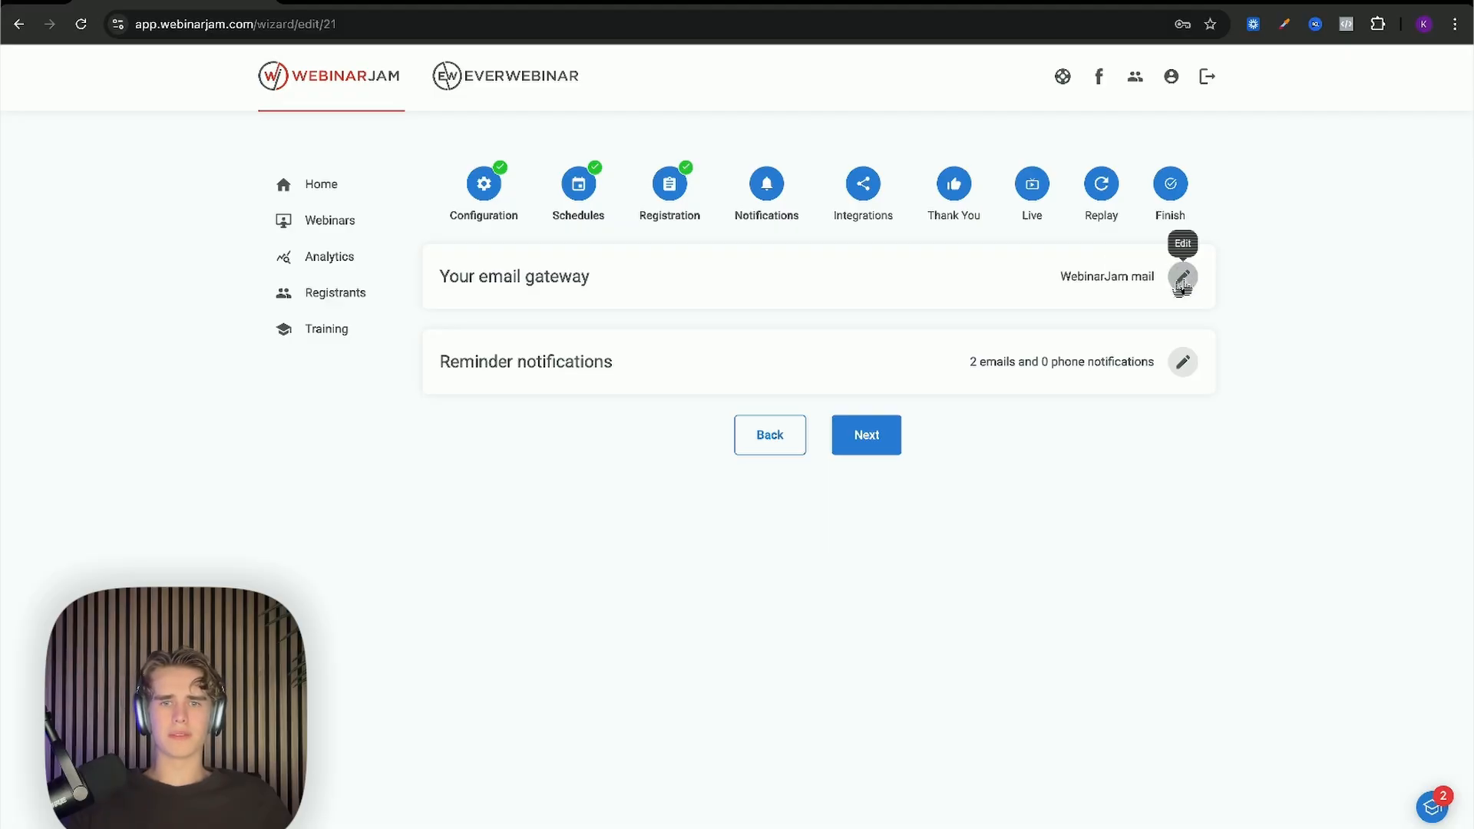
Step: Save WebinarJam mail as the email gateway
click(1181, 278)
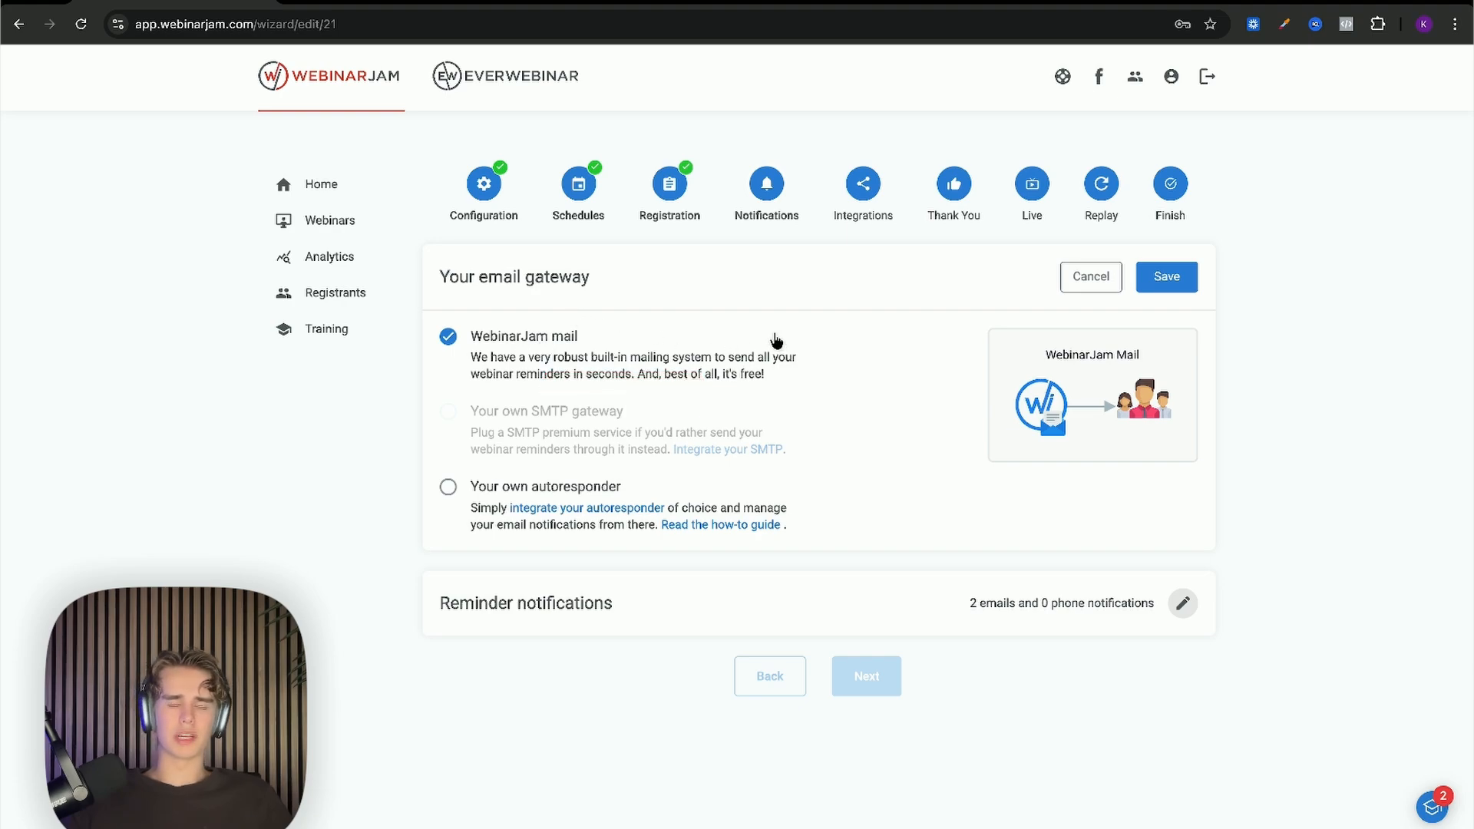
click(1169, 286)
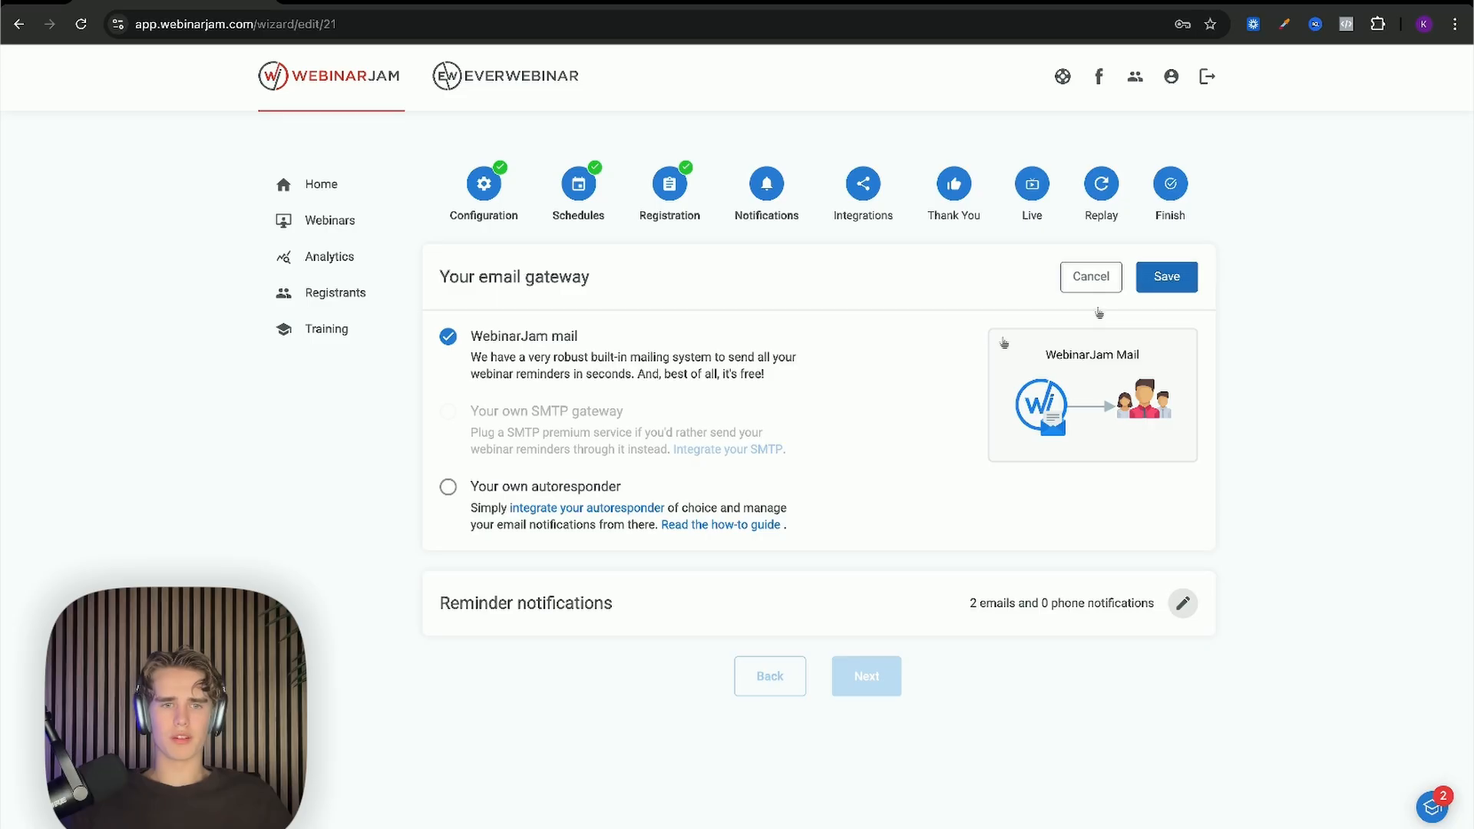
click(1164, 293)
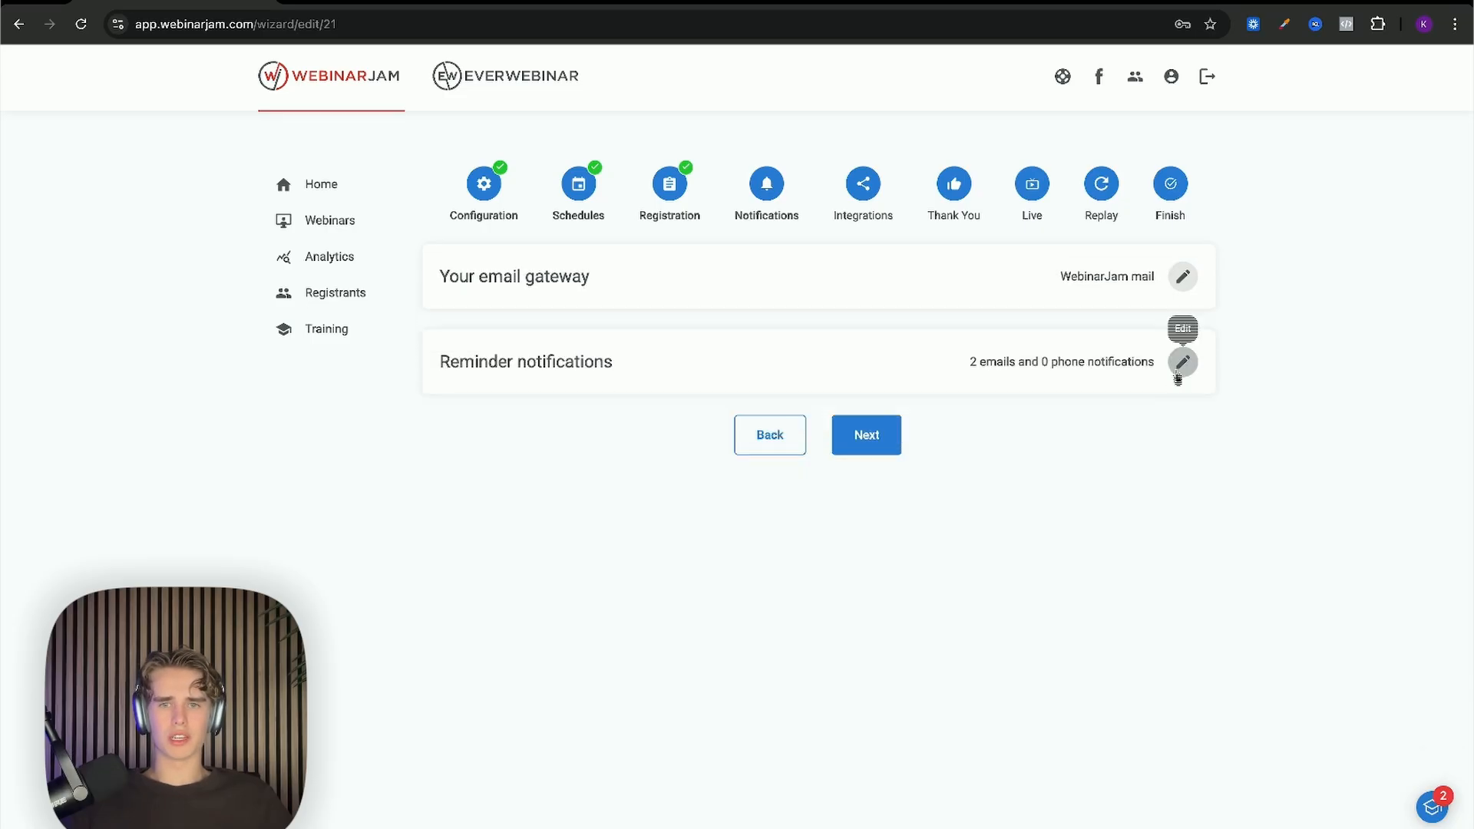
Step: Open the reminder notifications editor showing the confirmation and 15-minute alert emails
click(1181, 363)
scroll(731, 407, down, 5)
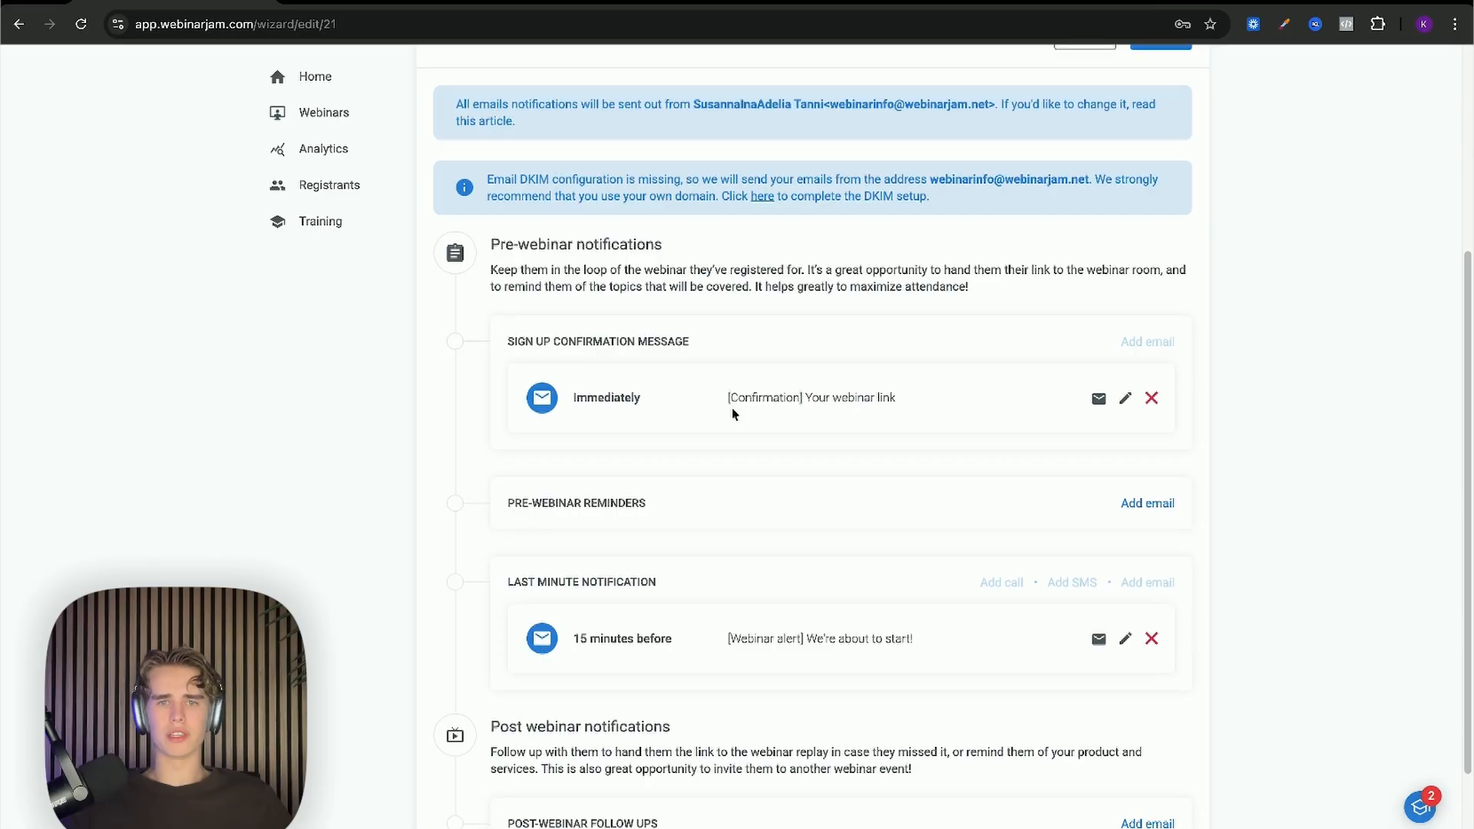
scroll(730, 408, down, 2)
scroll(731, 411, up, 6)
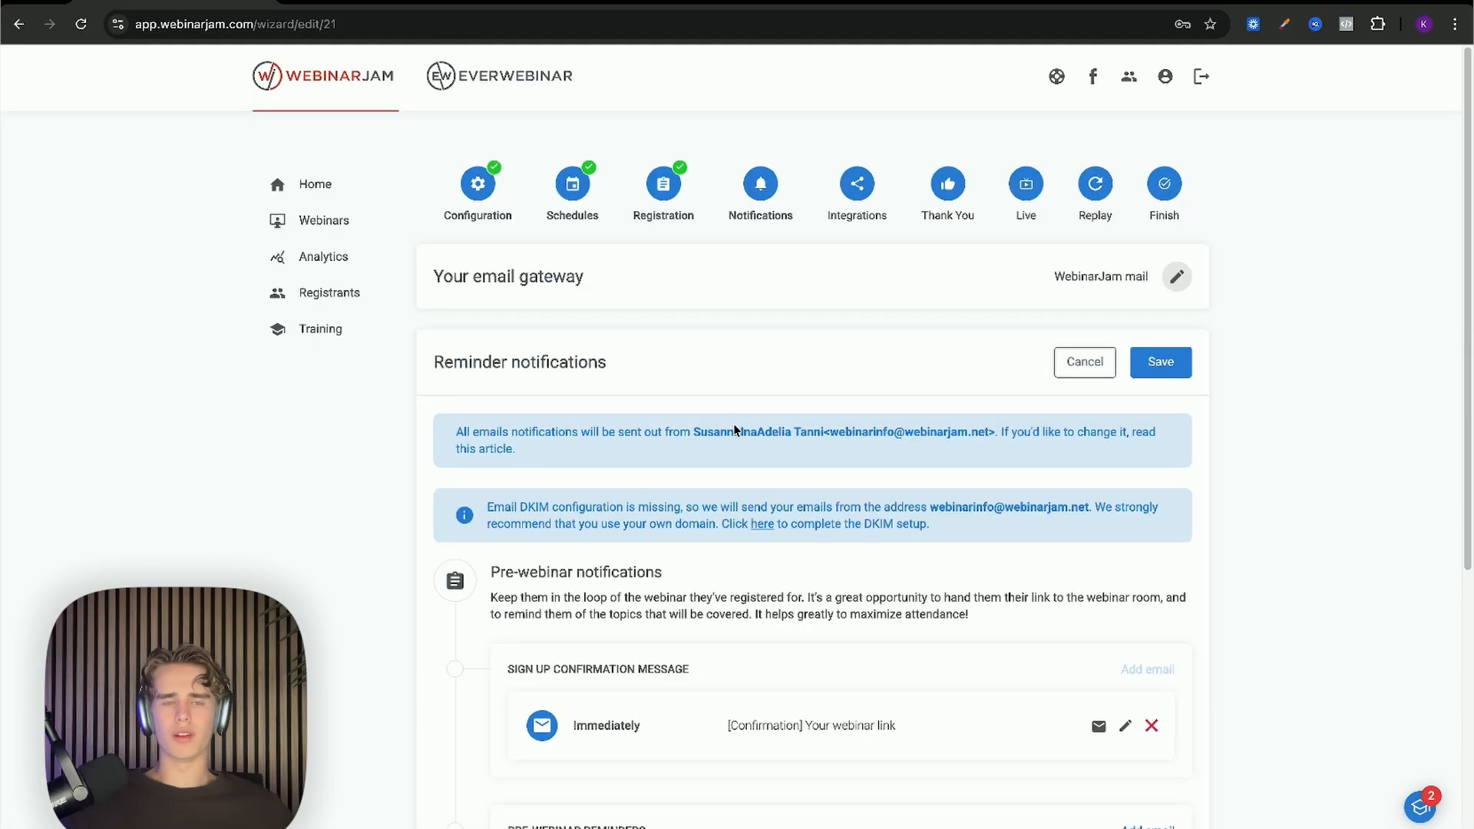
scroll(737, 433, down, 2)
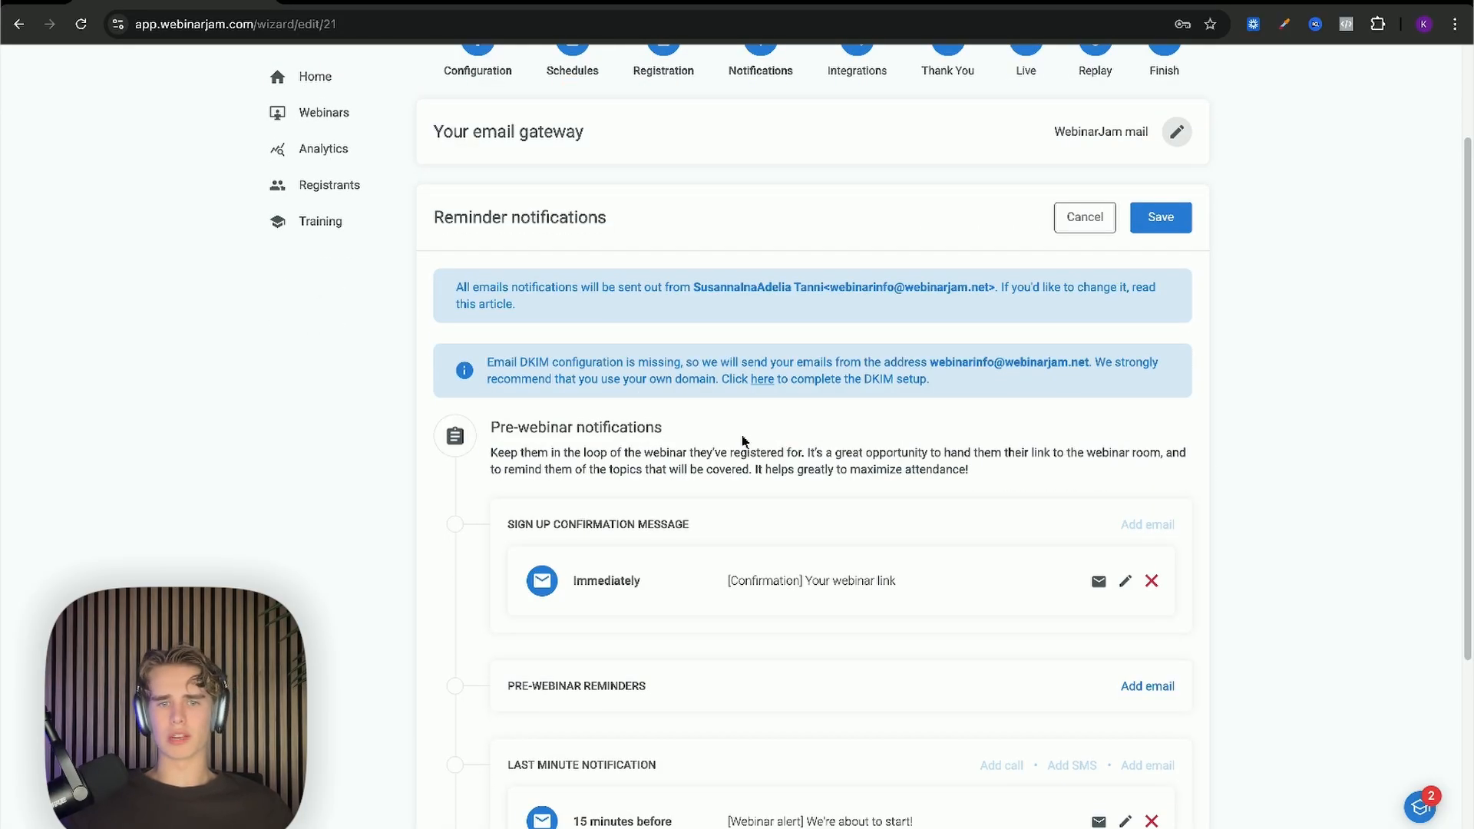
scroll(760, 453, down, 2)
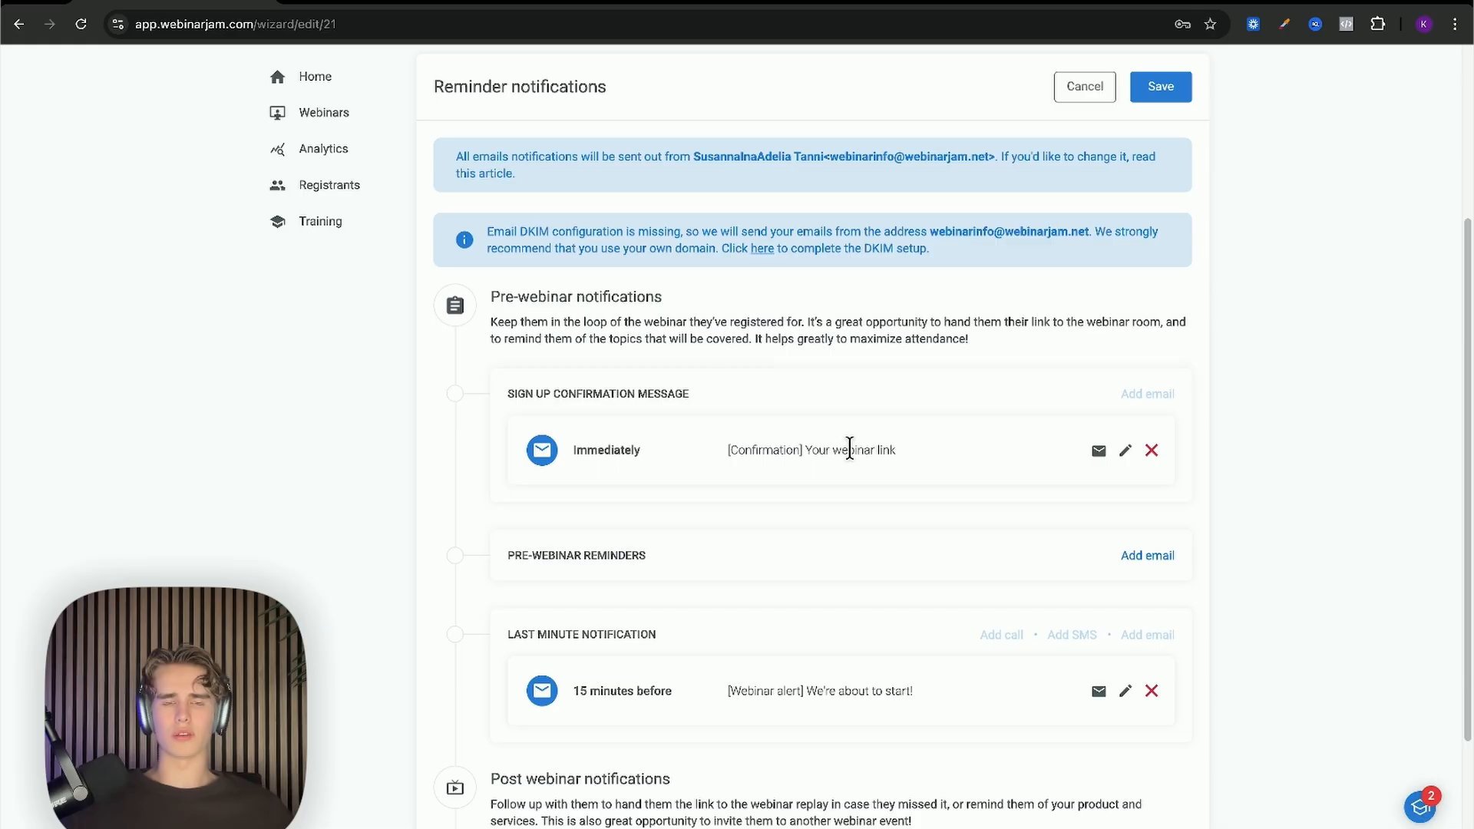
scroll(844, 450, down, 2)
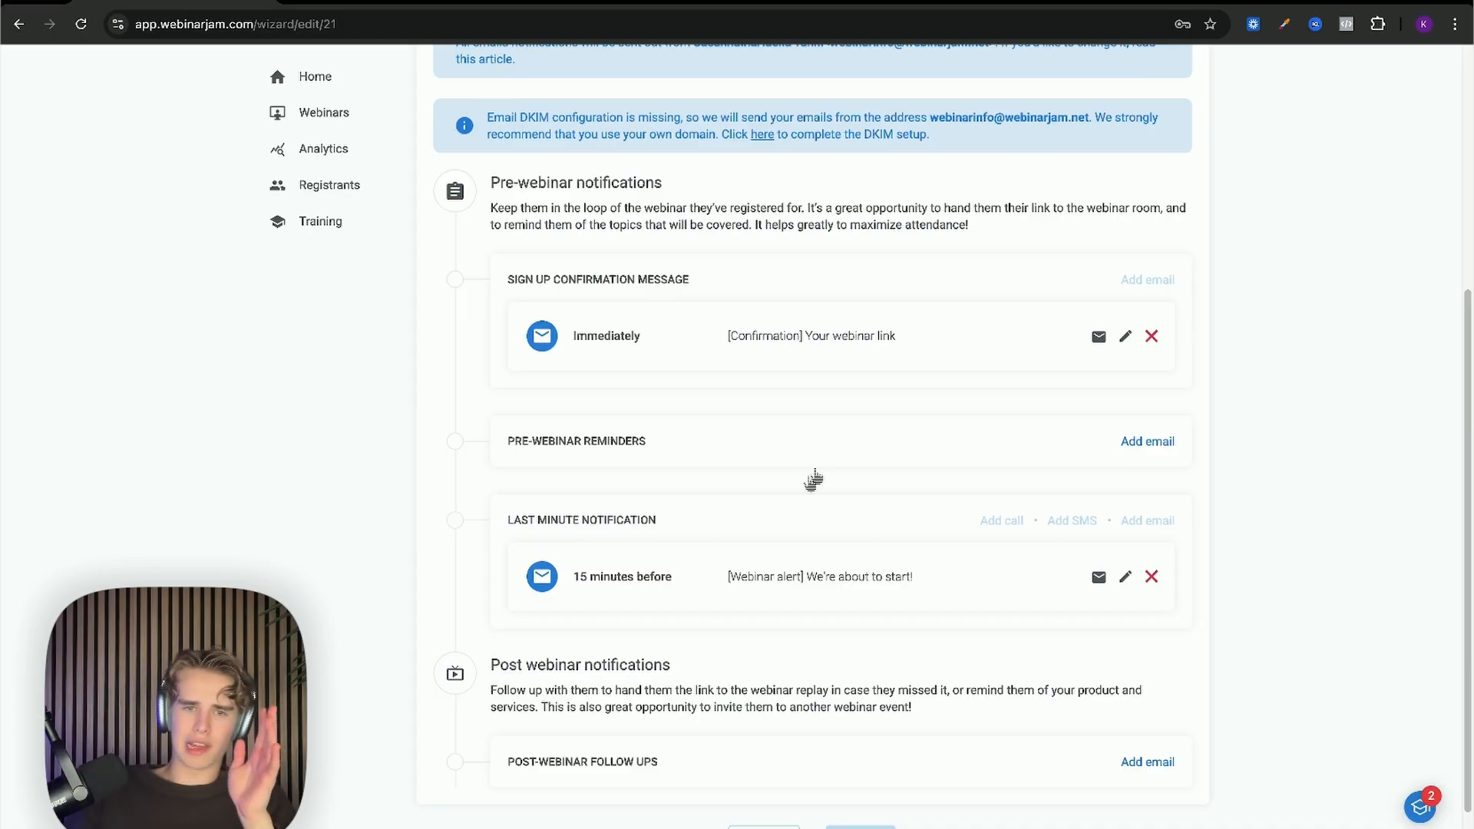
Step: Review the immediate '[Confirmation] Your webinar link' email and the 15-minutes-before '[Webinar alert]' email
scroll(809, 480, down, 1)
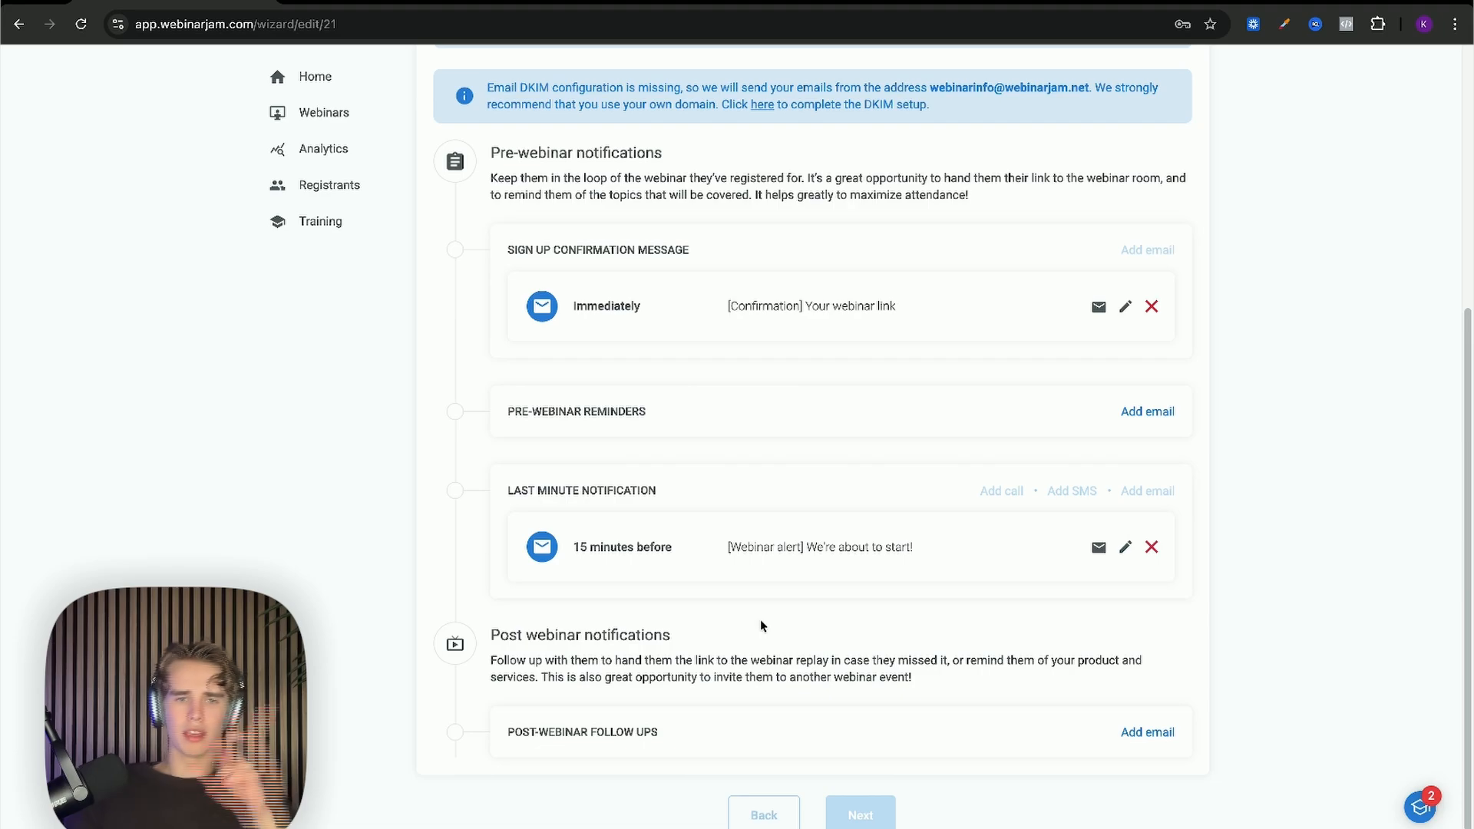
scroll(762, 626, down, 2)
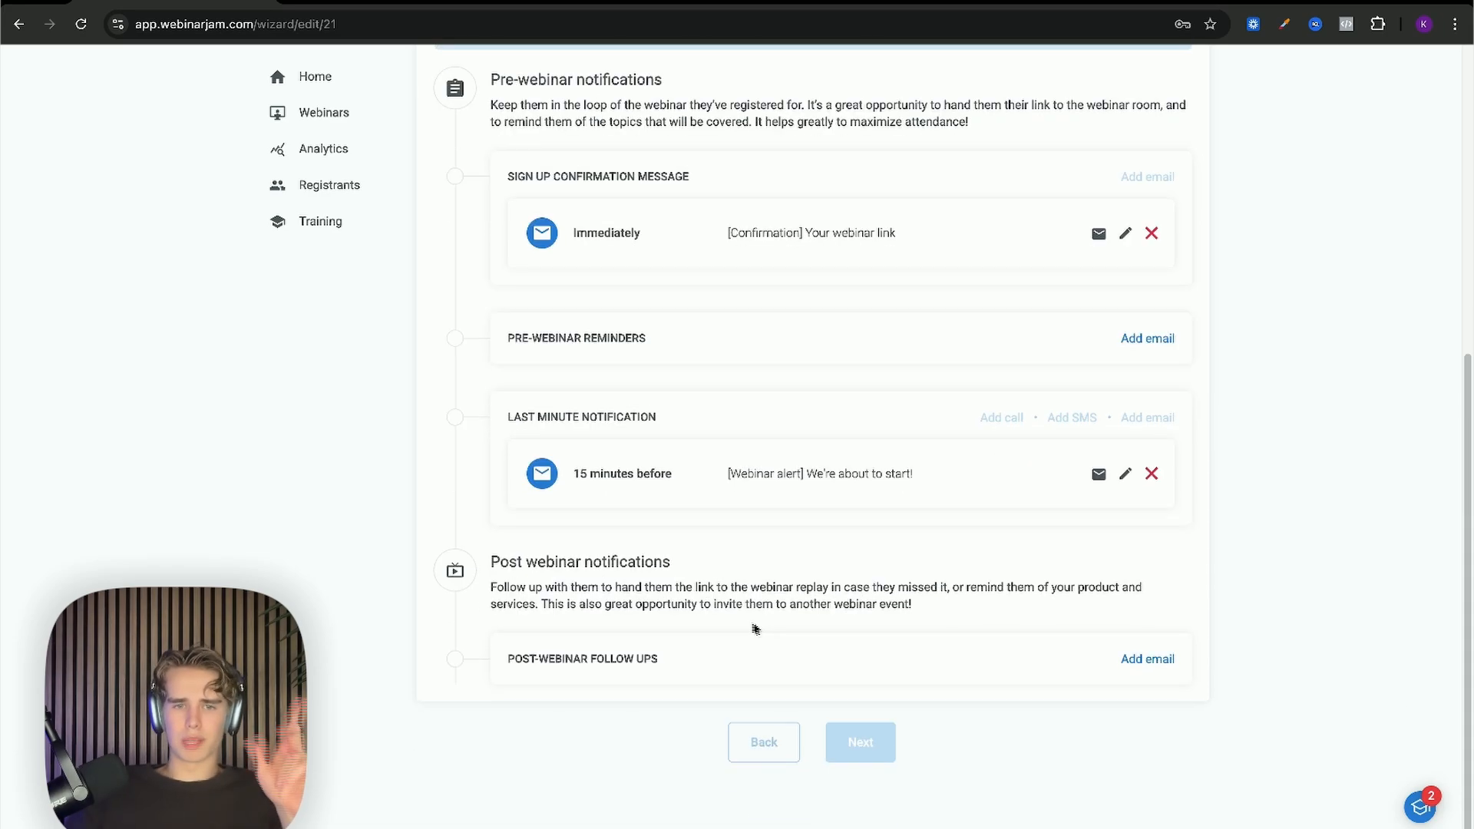
scroll(715, 643, up, 5)
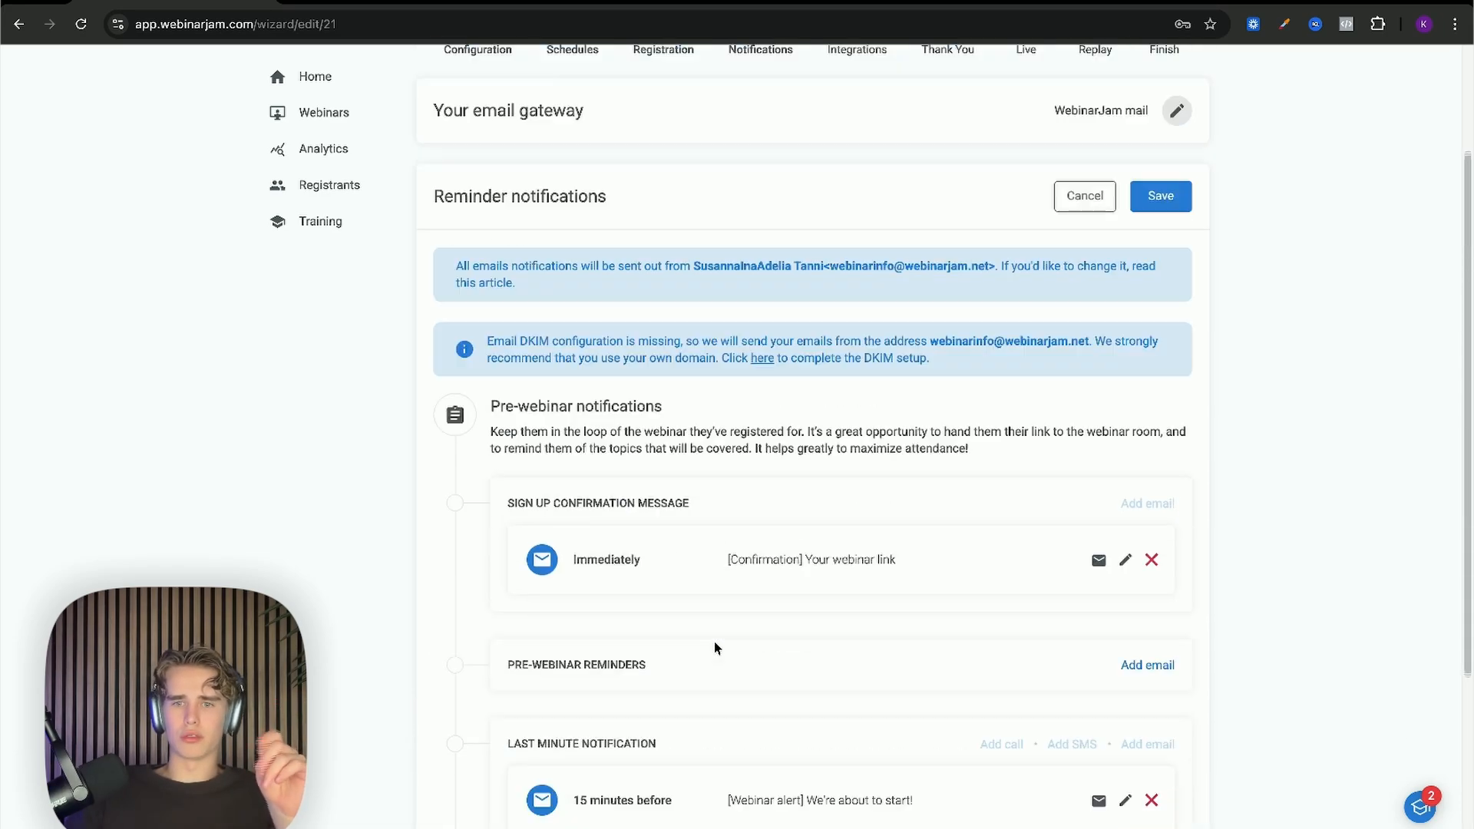
scroll(716, 648, down, 5)
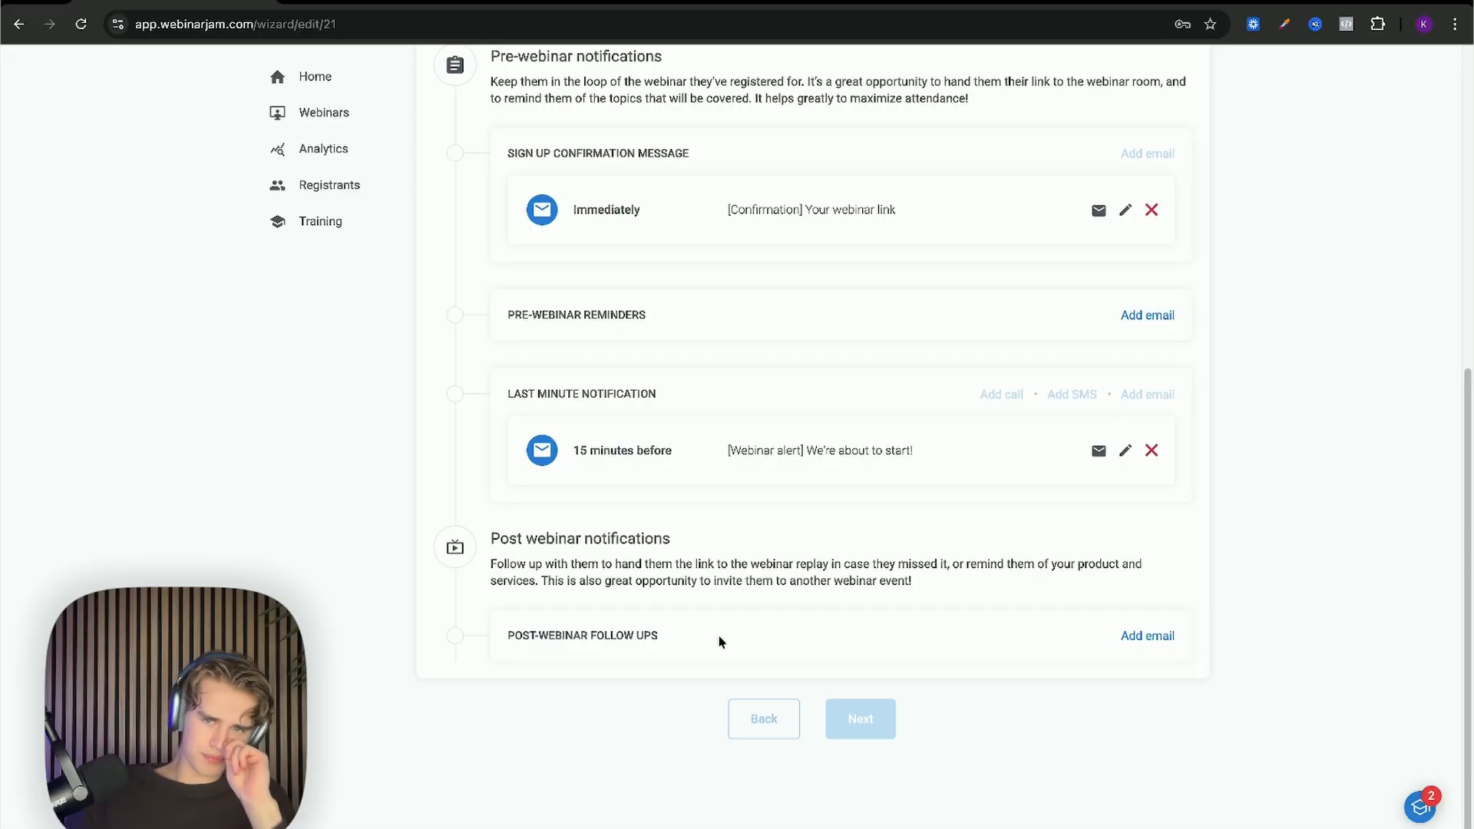
scroll(721, 642, up, 4)
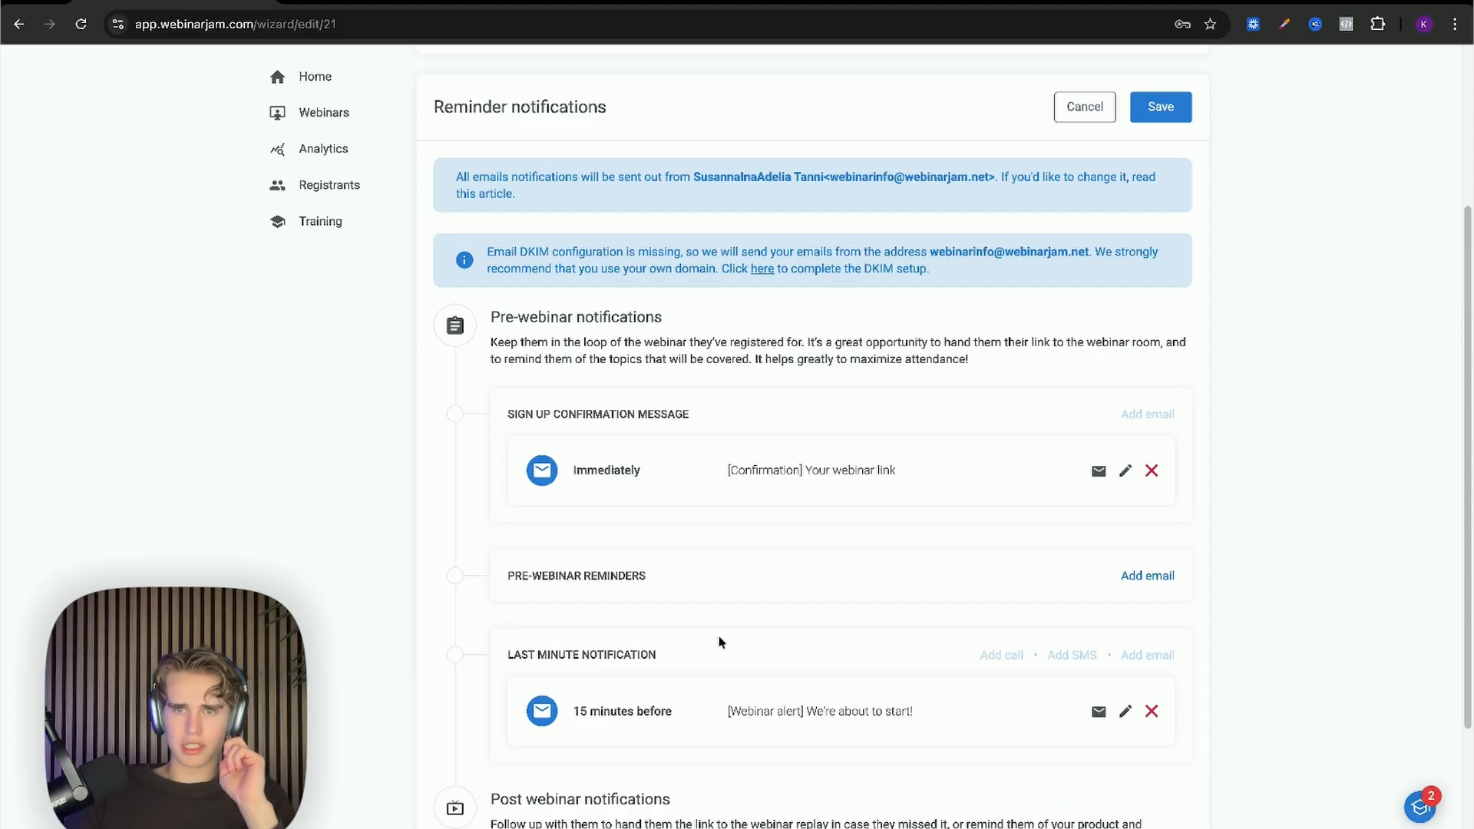
scroll(720, 642, down, 3)
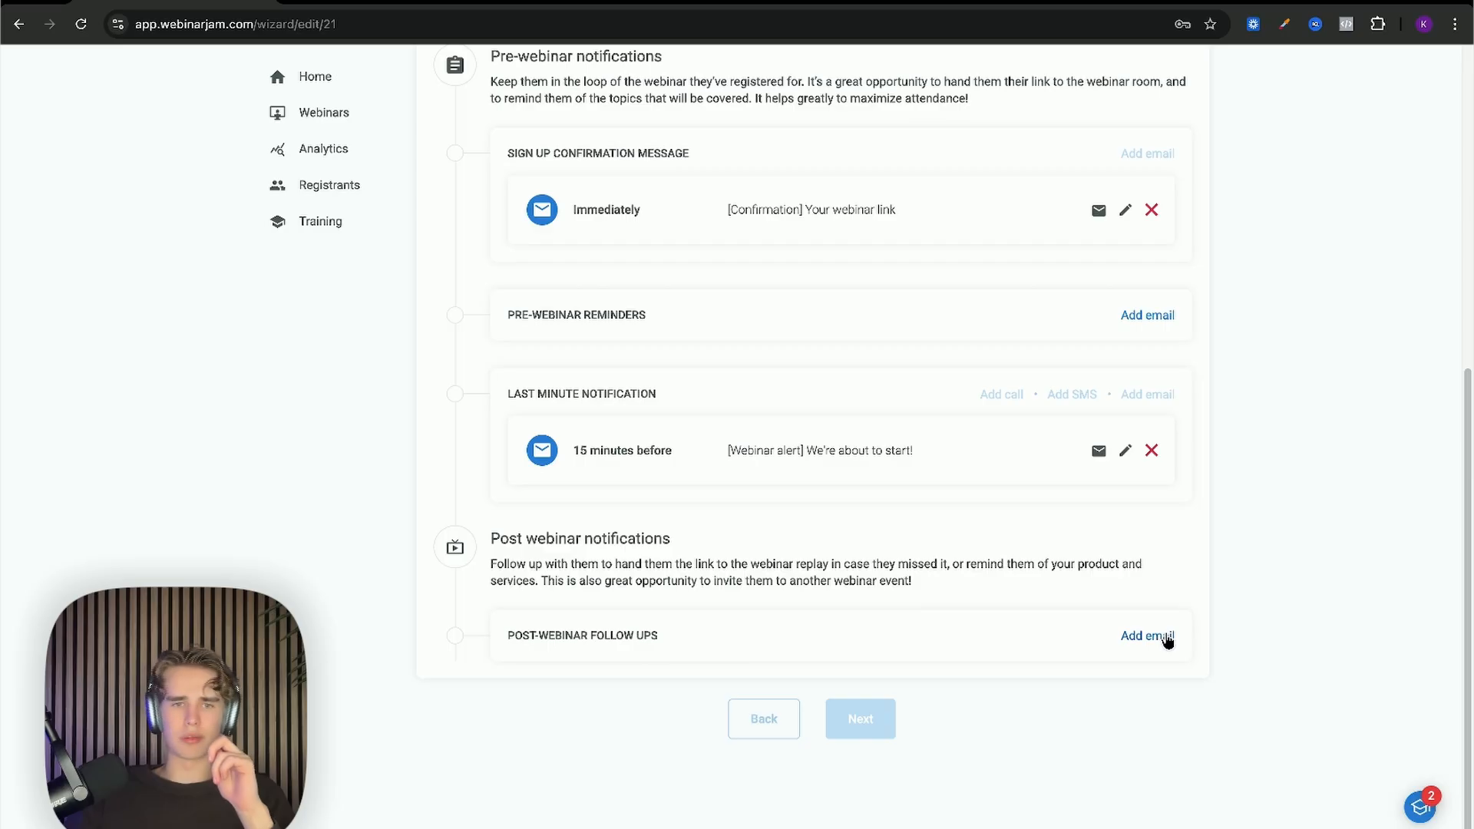
scroll(921, 637, up, 5)
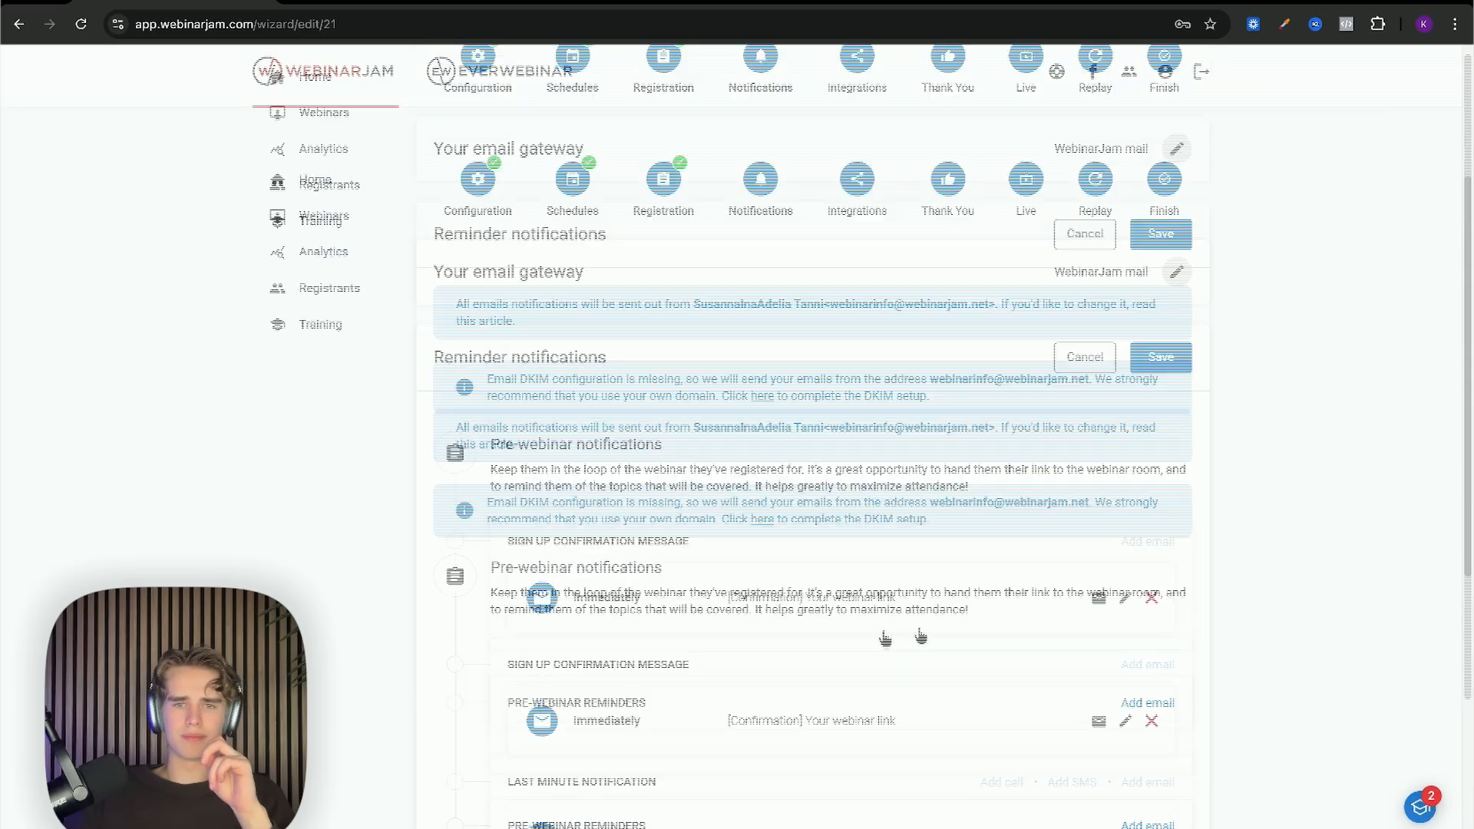
Step: Save the two reminder emails and leave the email autoresponder integration unconfigured
click(1161, 357)
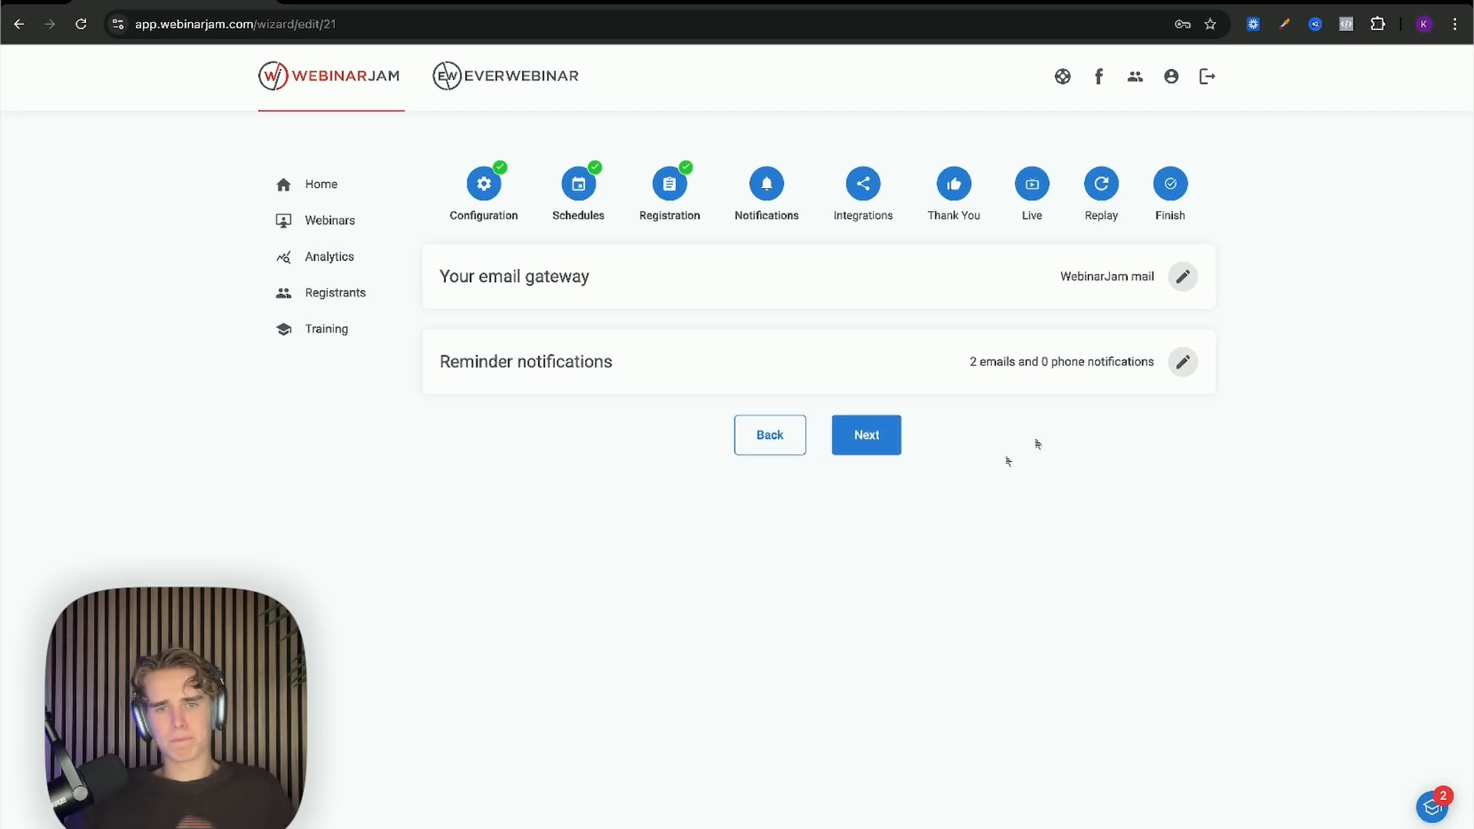
click(893, 435)
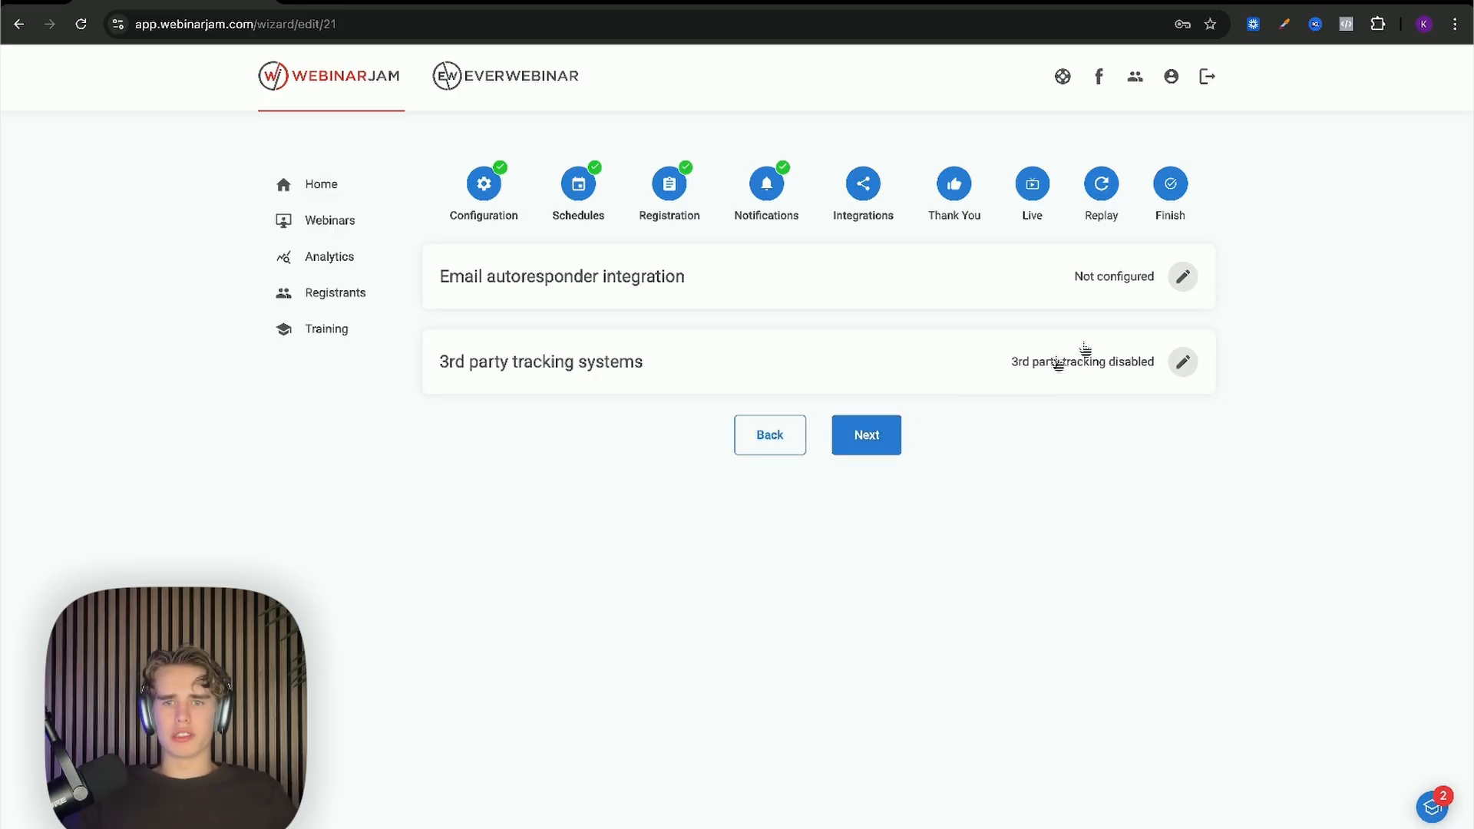
click(1188, 282)
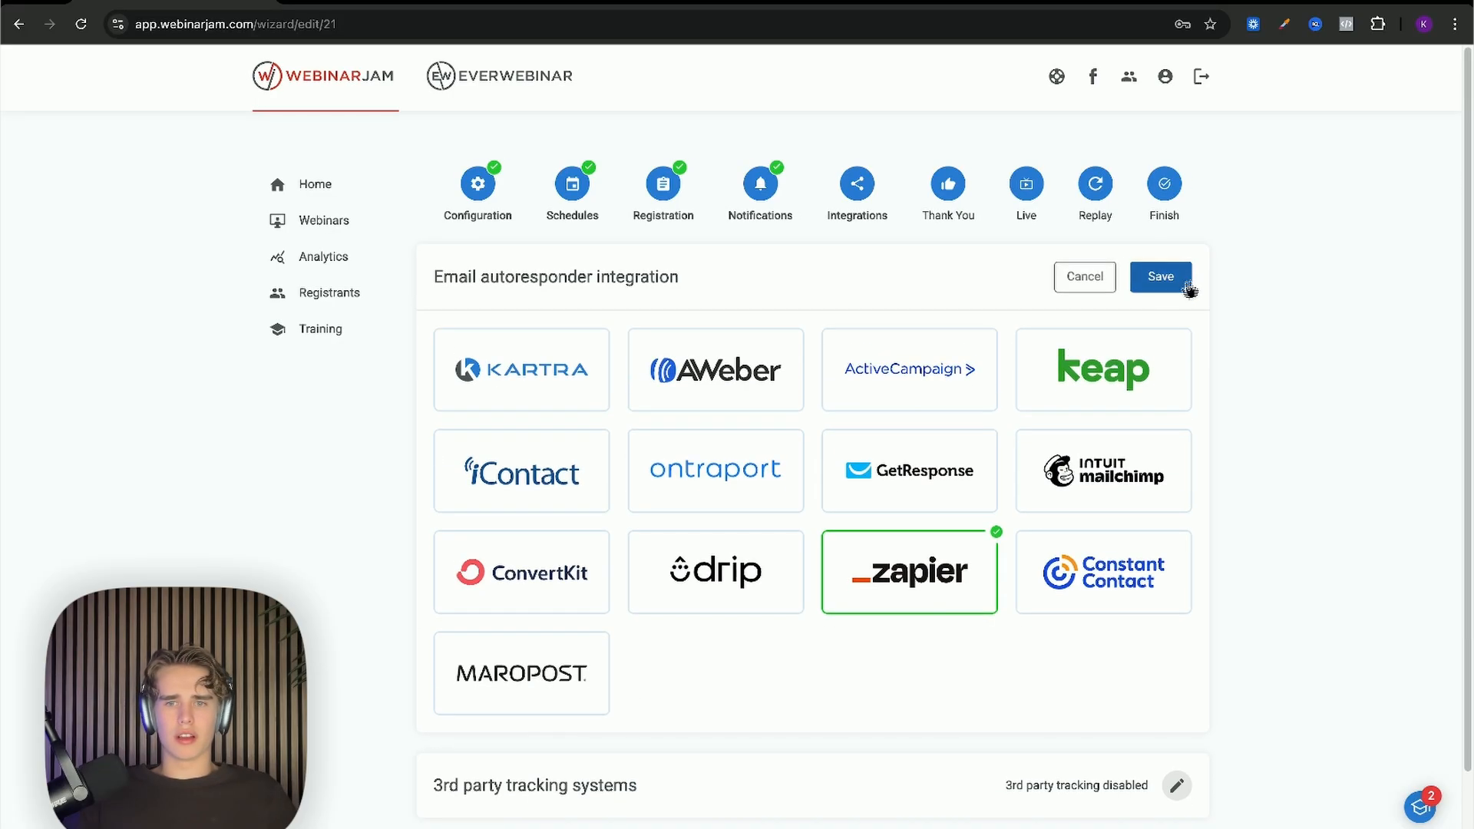
click(1159, 286)
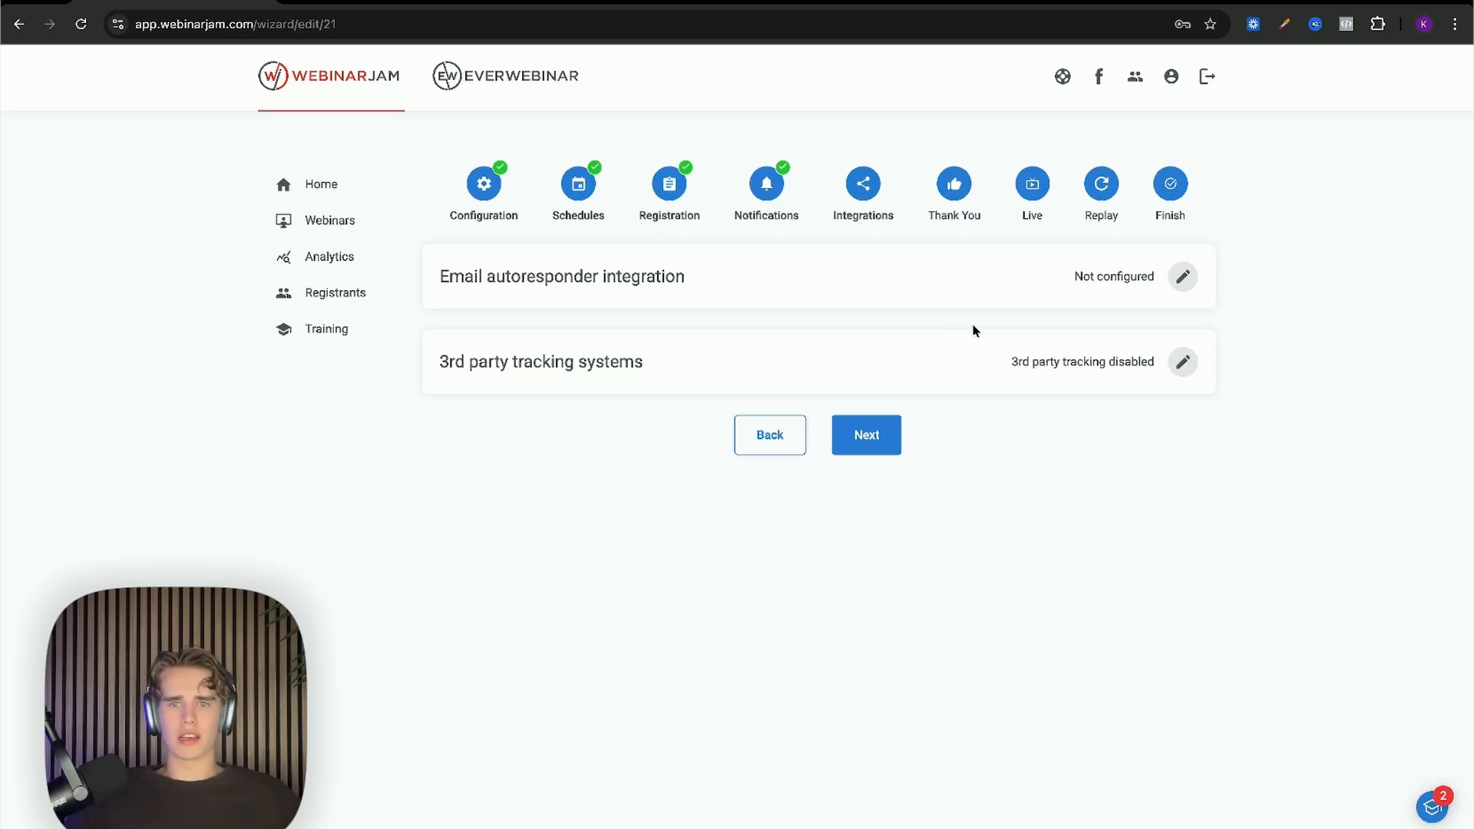
click(1183, 361)
Step: Save 3rd party tracking as disabled and advance to the Thank You step
click(1182, 278)
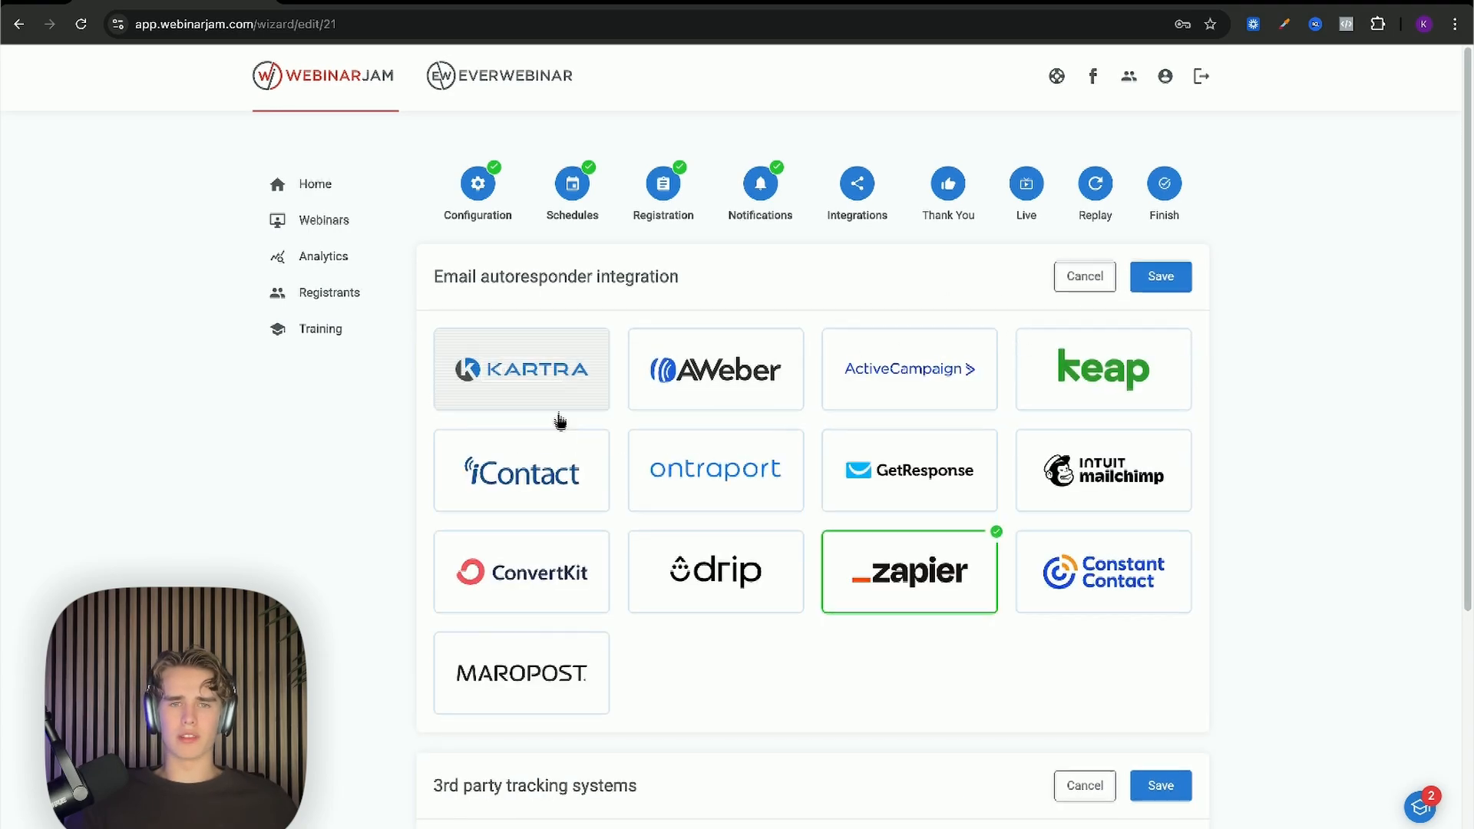
scroll(559, 422, down, 4)
scroll(560, 445, up, 1)
scroll(554, 430, down, 3)
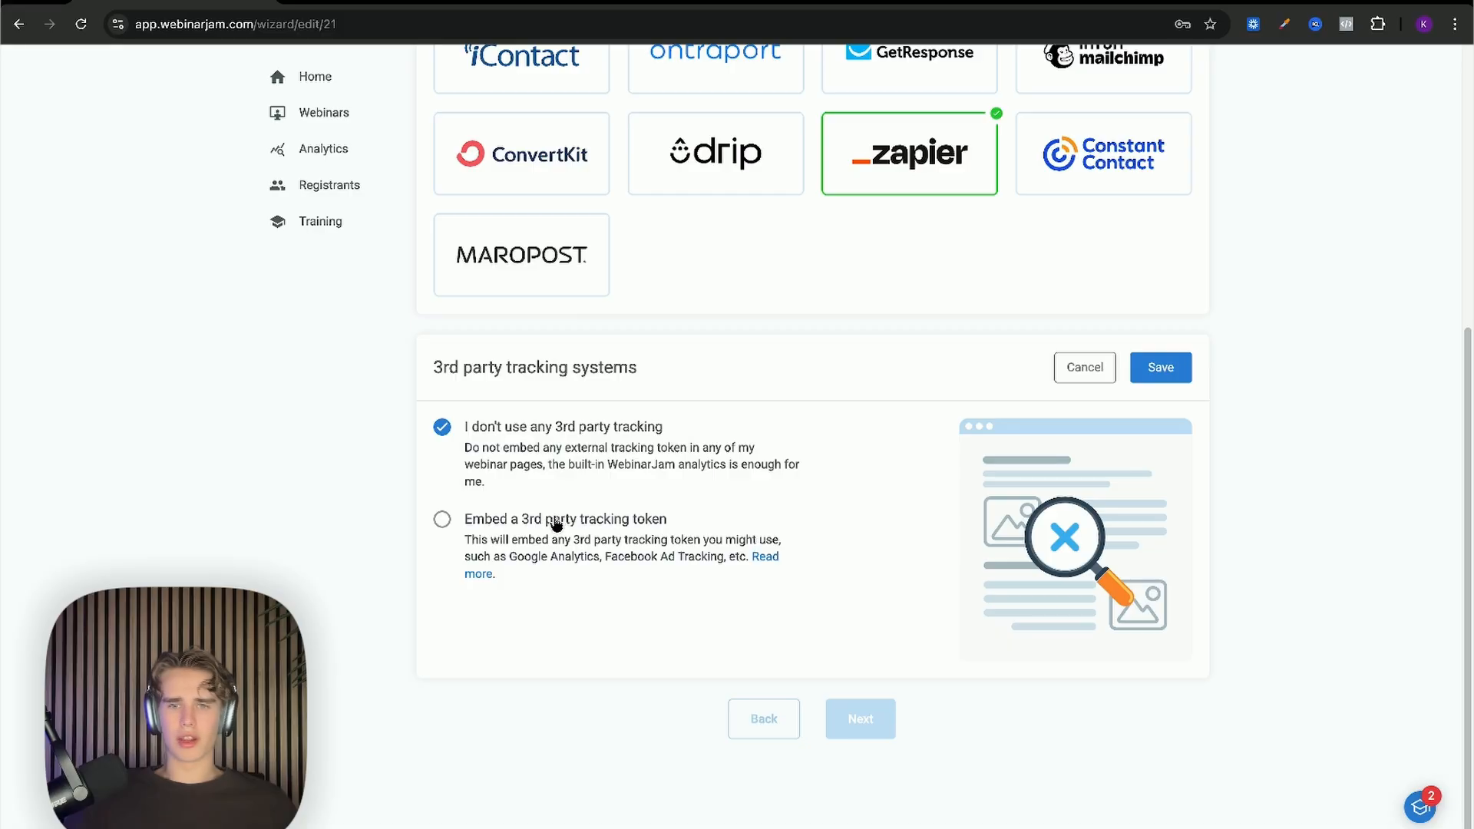
click(1155, 370)
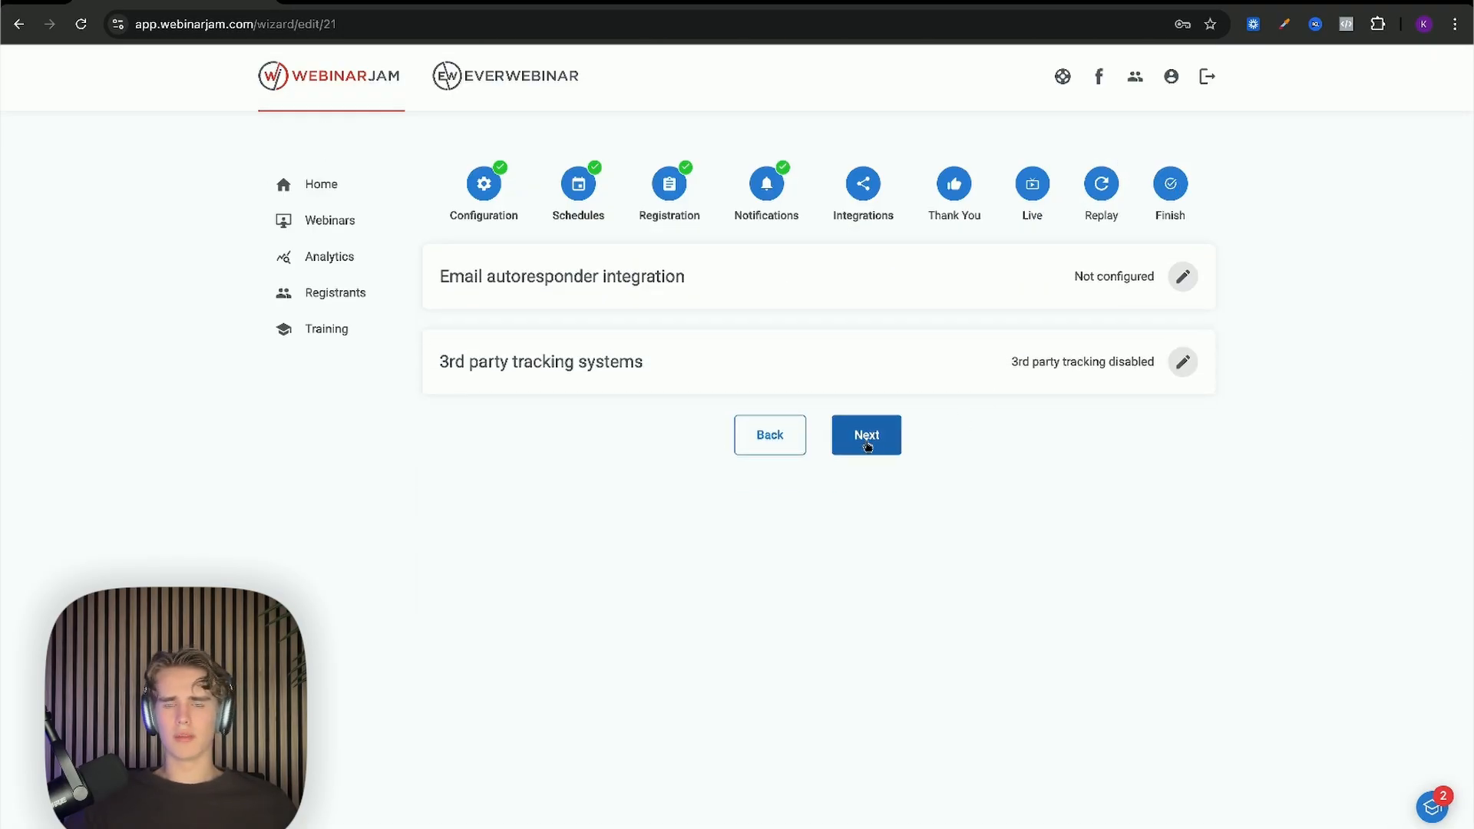
click(867, 436)
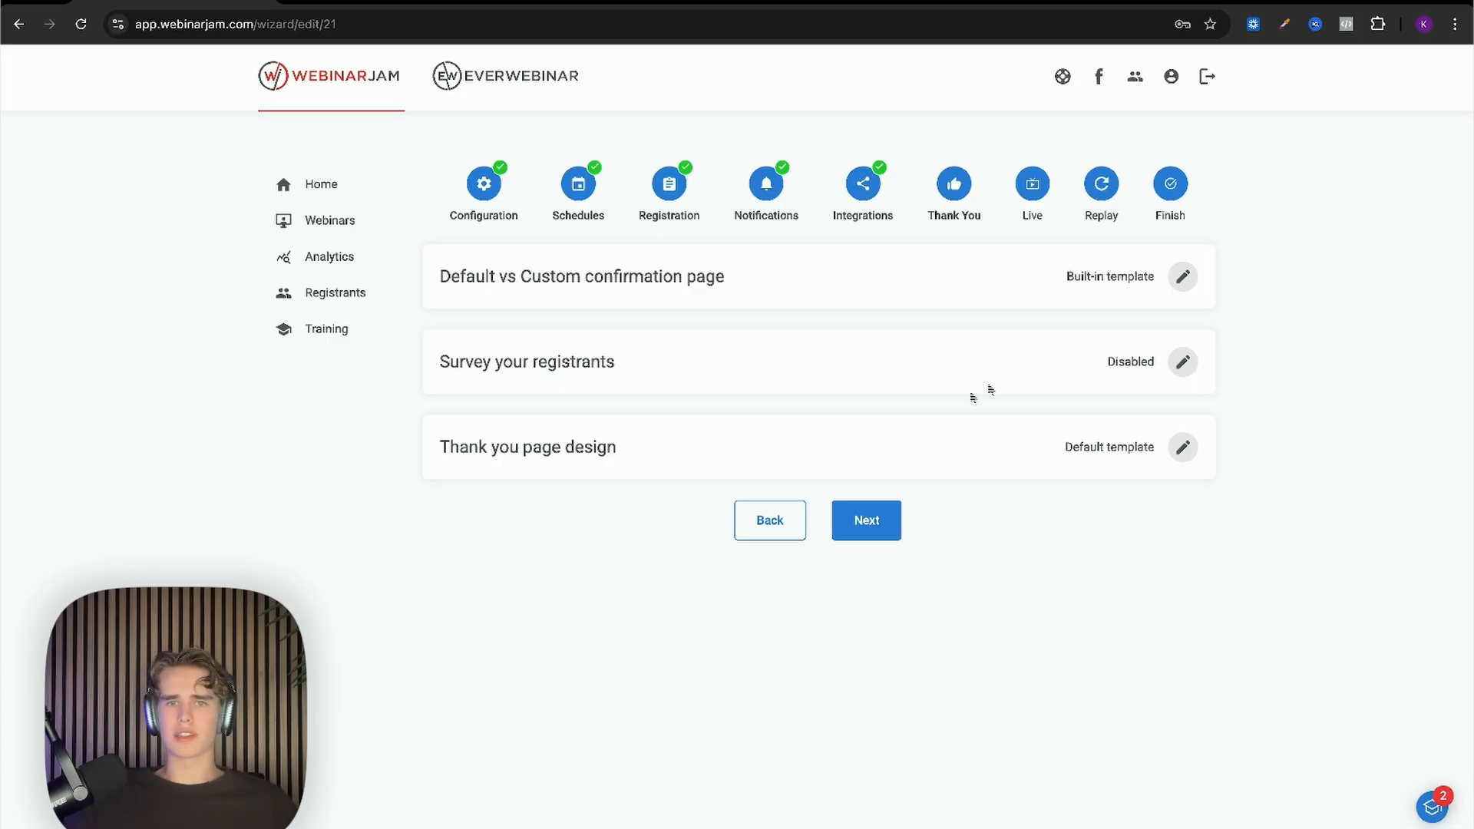
Step: Switch the confirmation page to your own custom page, focus its URL field, and open a new tab
click(1182, 296)
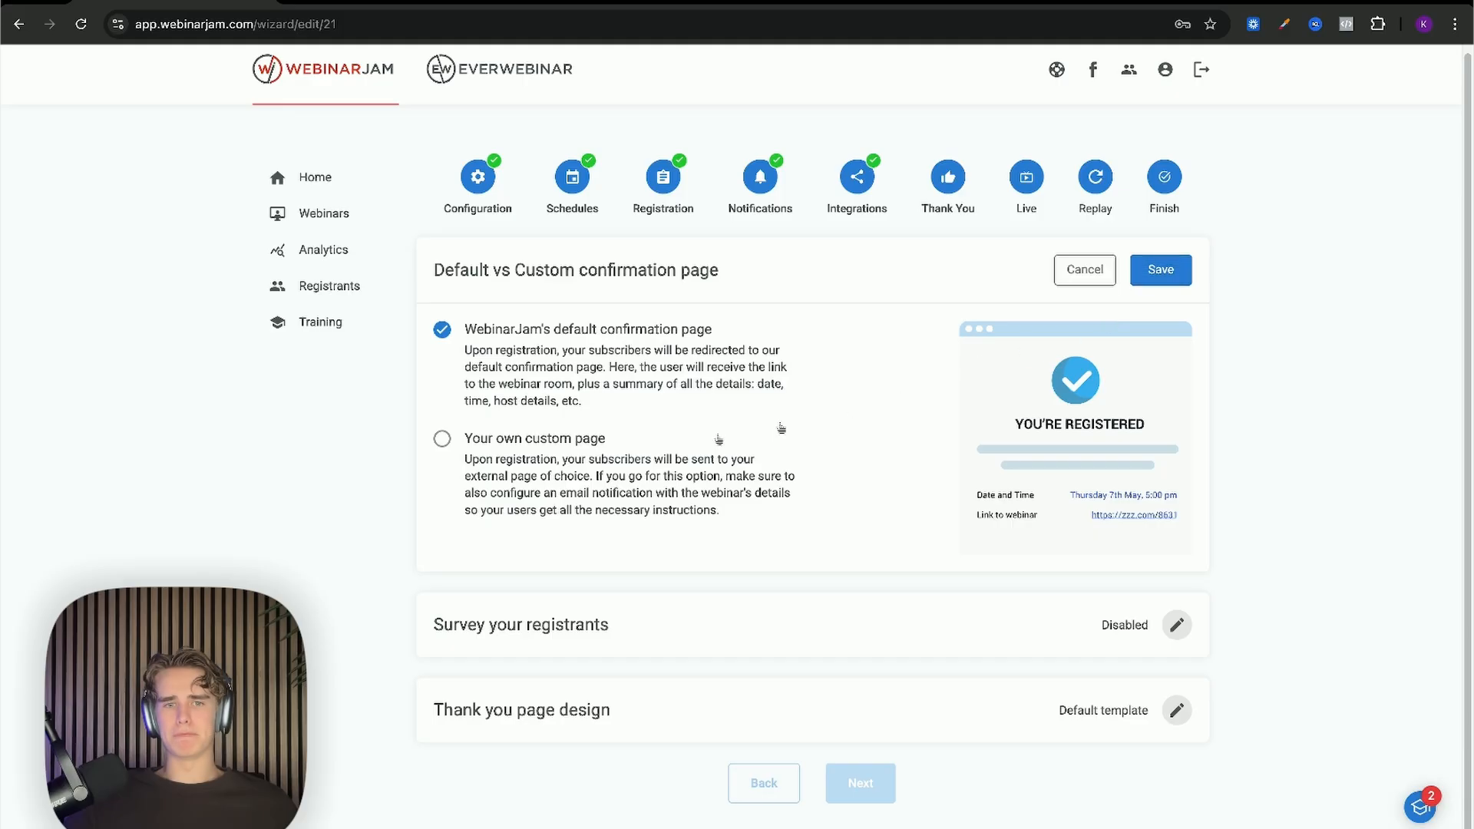
click(585, 445)
scroll(592, 443, down, 2)
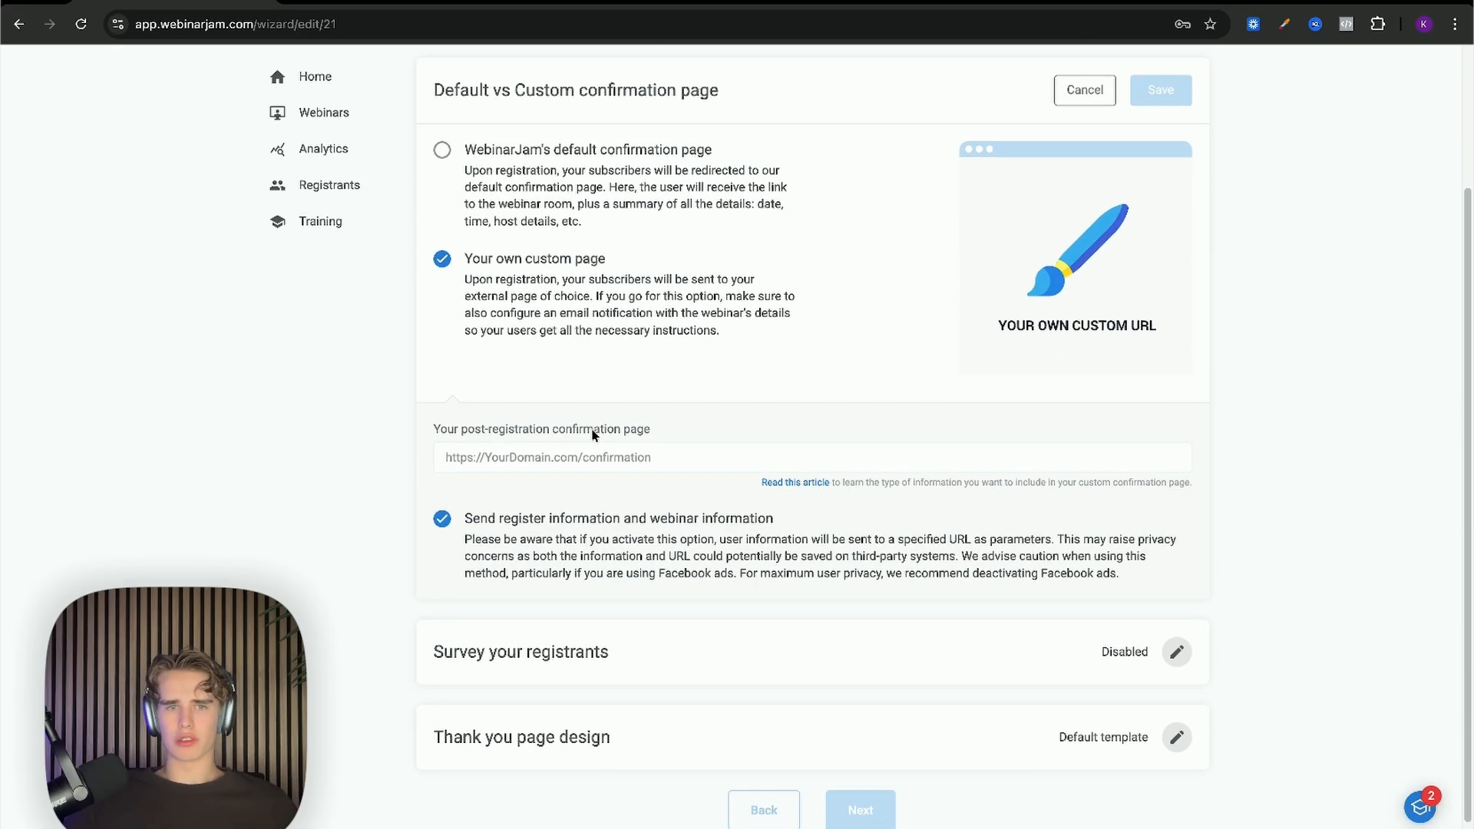
click(651, 484)
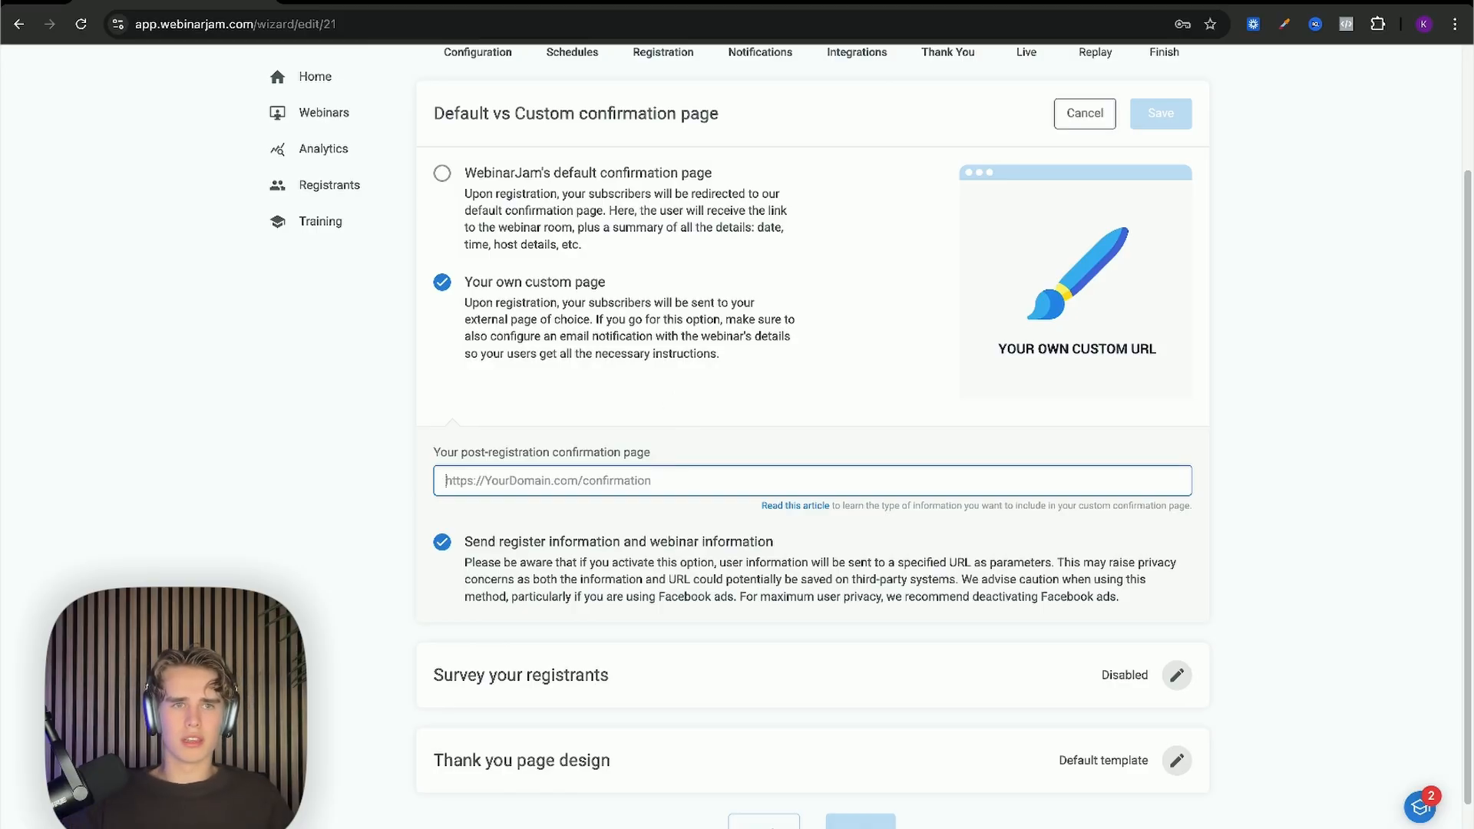
key(ctrl+t)
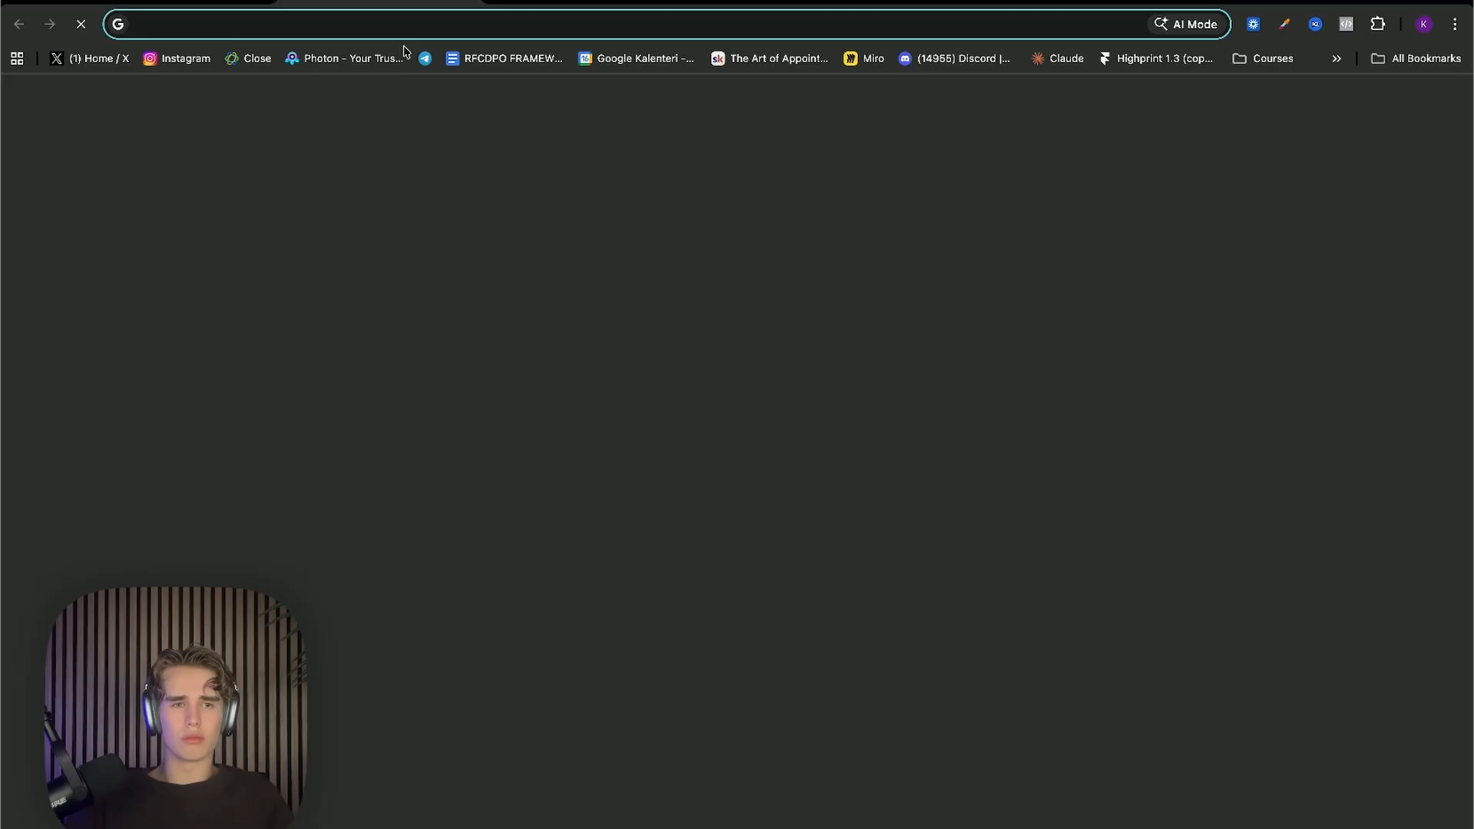
Step: Load labnol.org/calendar in the new Chrome tab
text(labn)
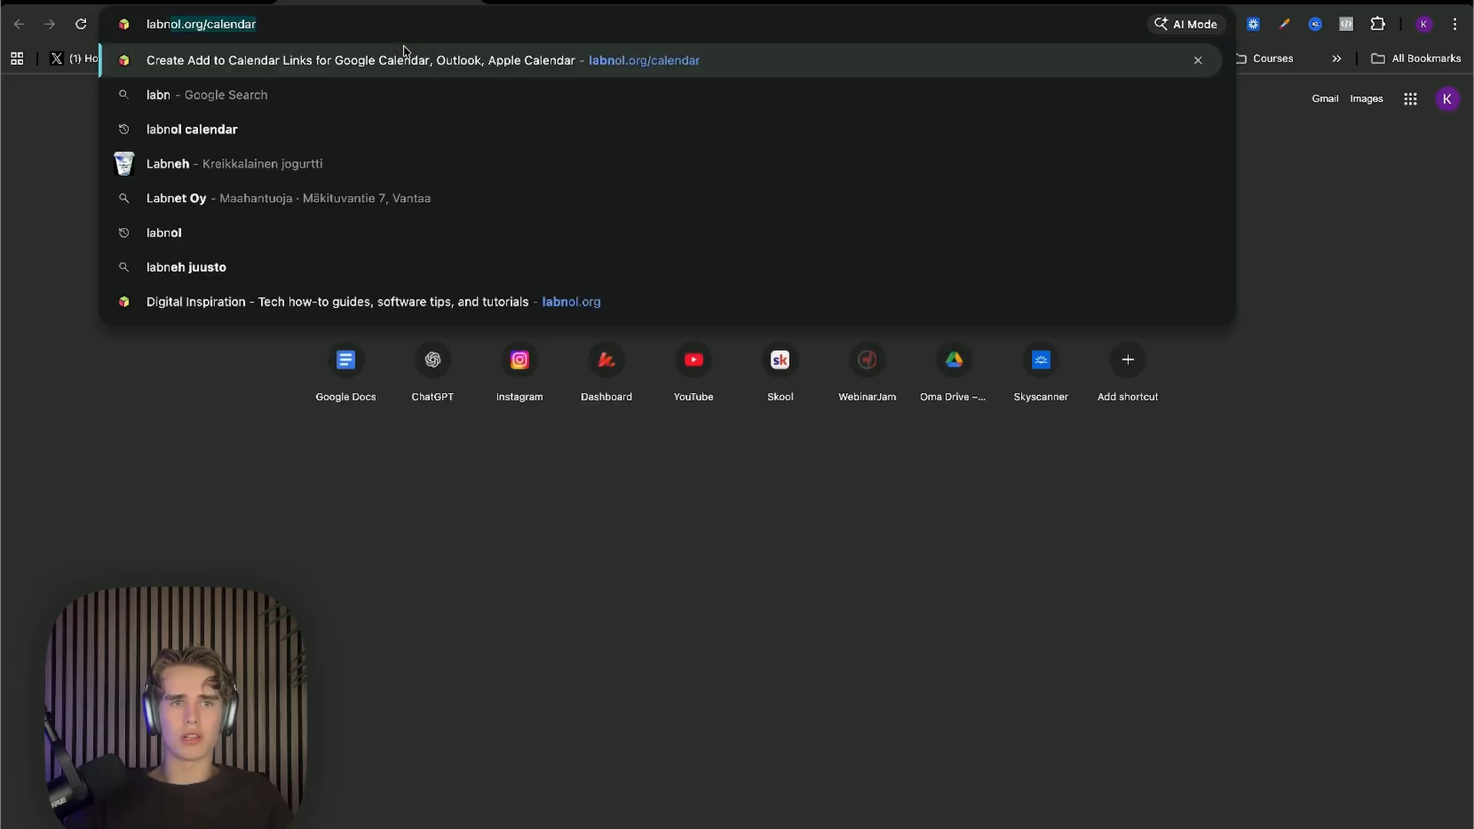
key(Return)
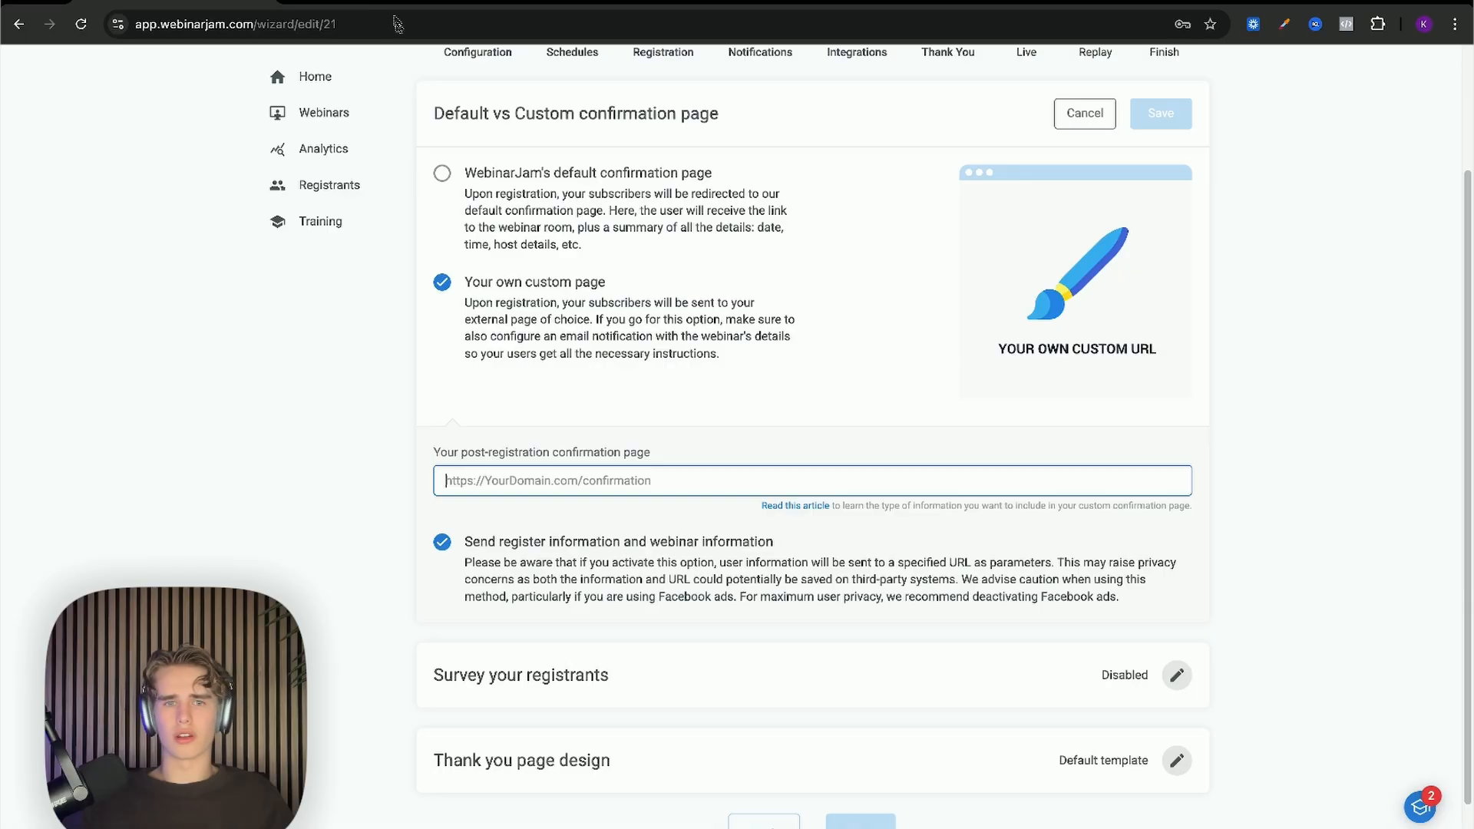
Step: Revert the confirmation page to WebinarJam's default template and save it
scroll(461, 420, down, 1)
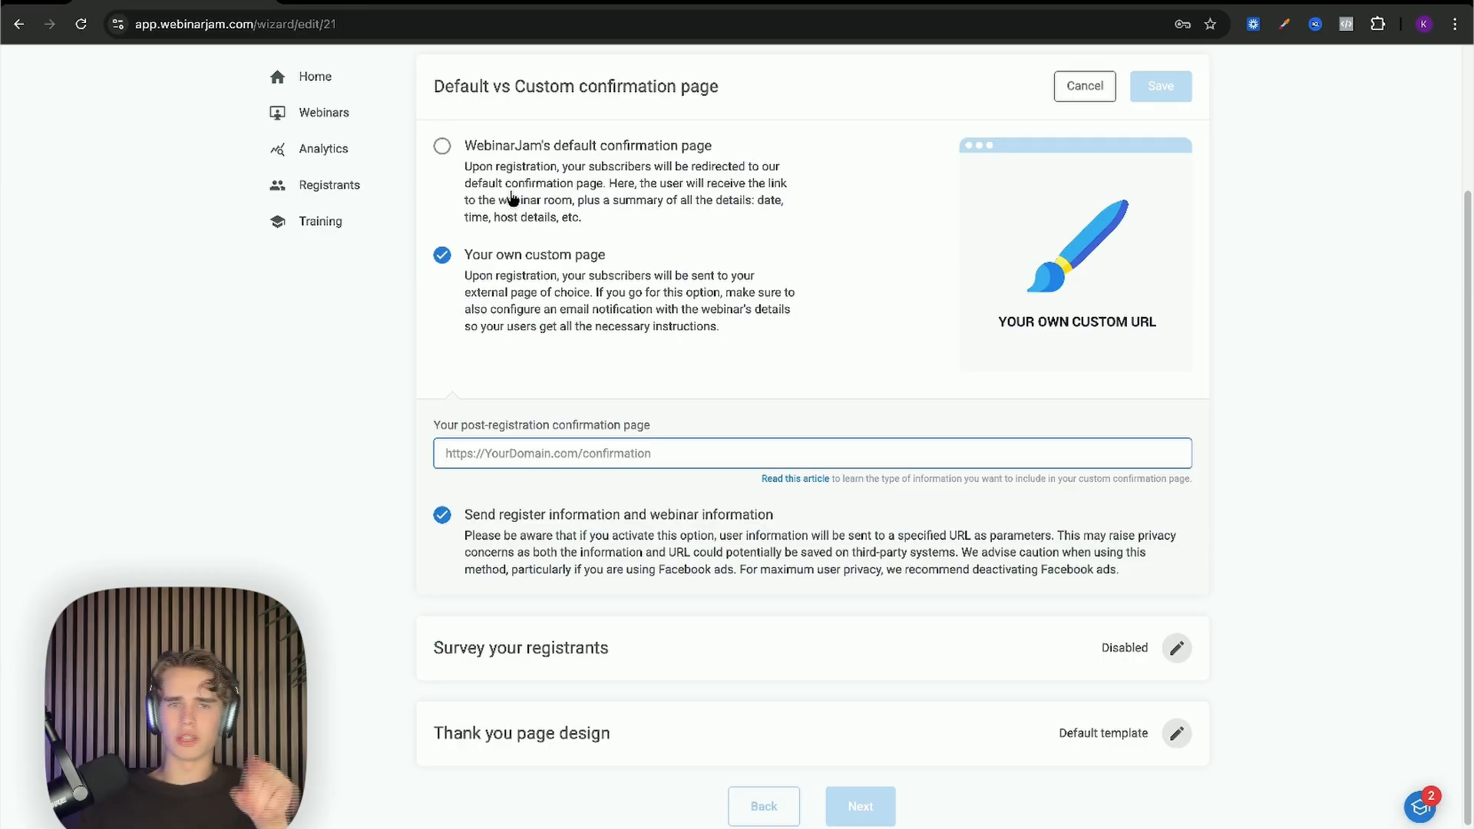
scroll(498, 318, down, 1)
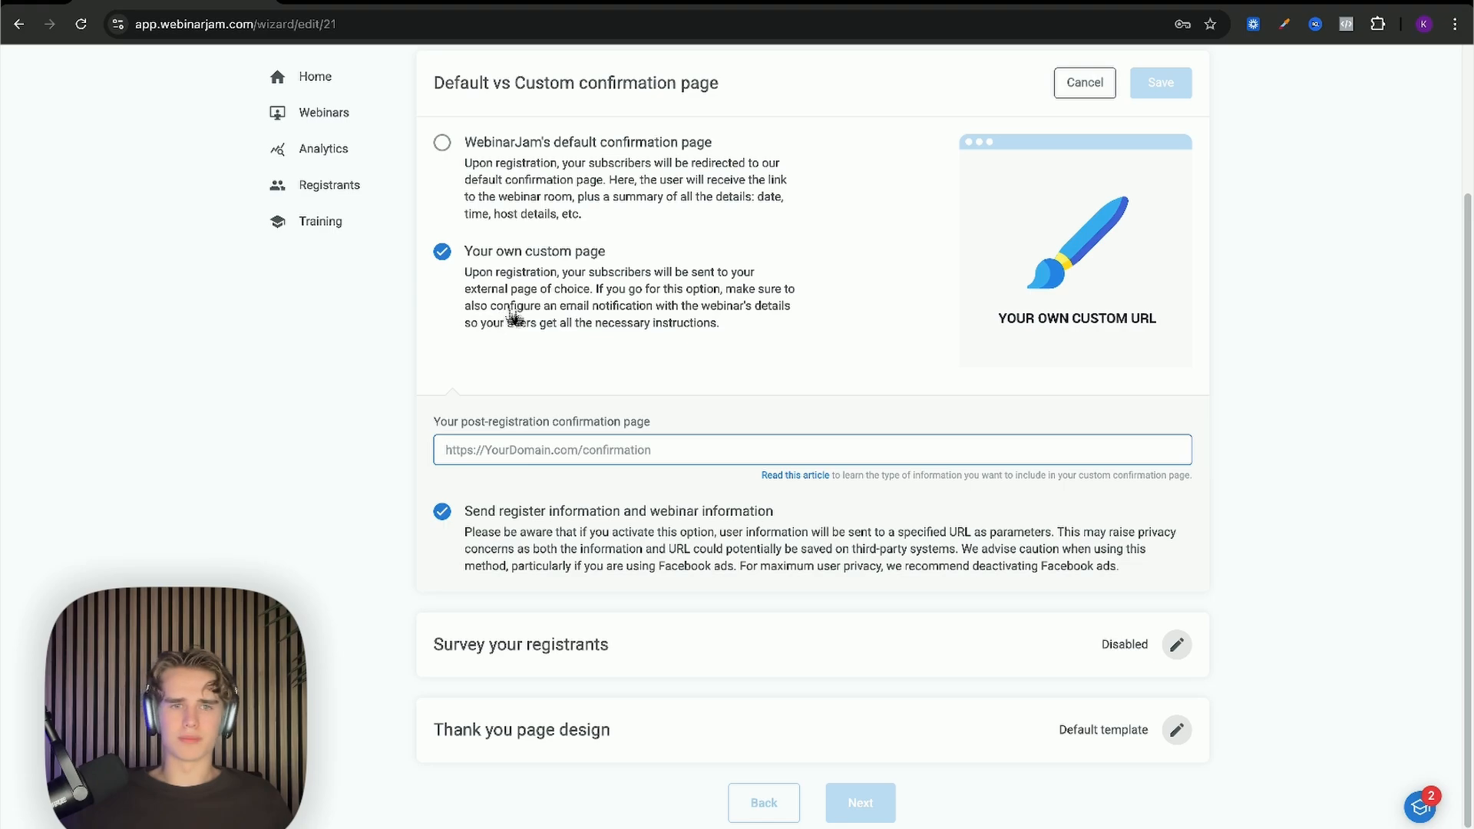
scroll(538, 326, up, 2)
click(533, 271)
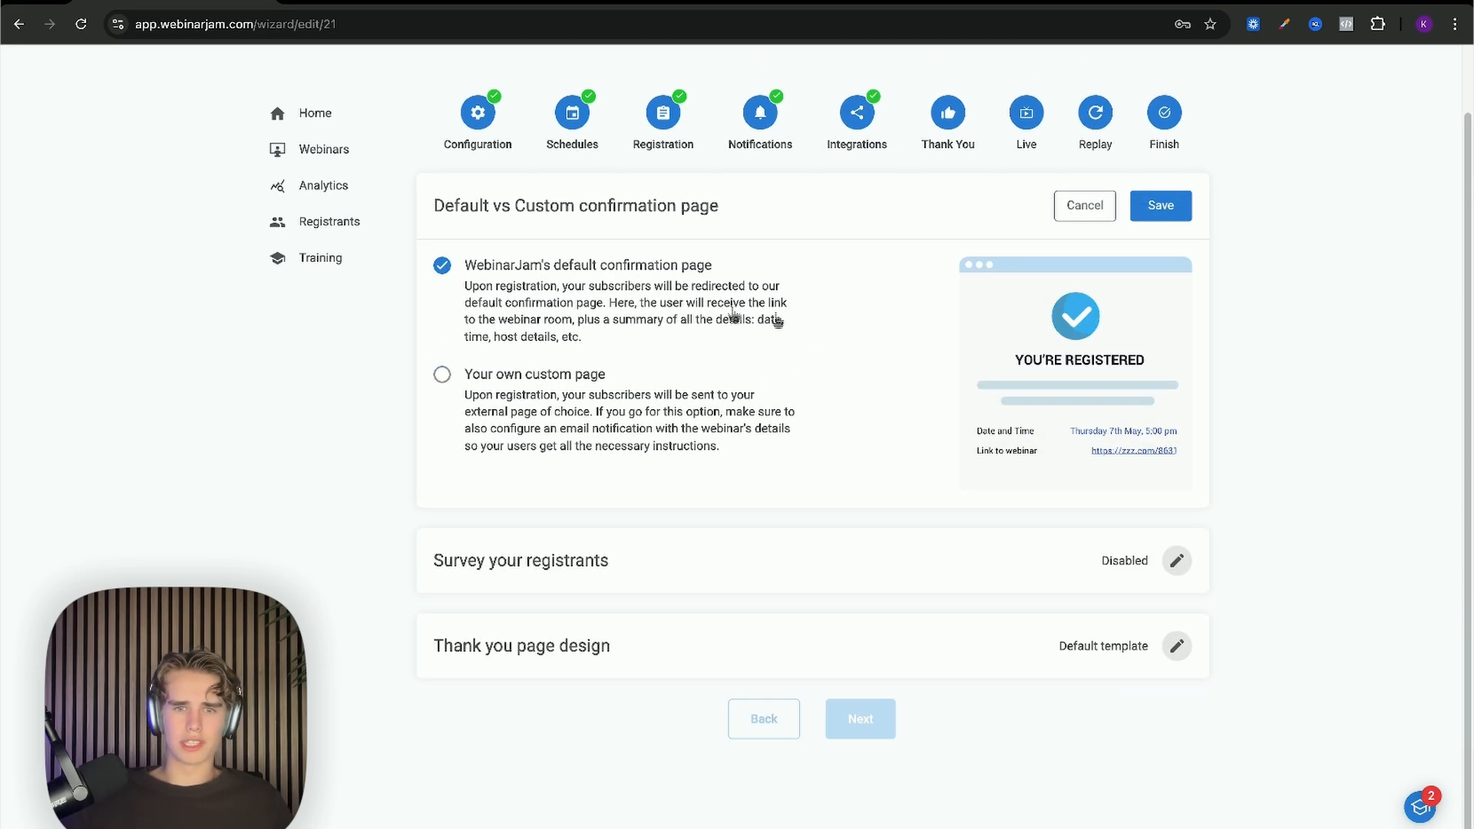
click(1163, 212)
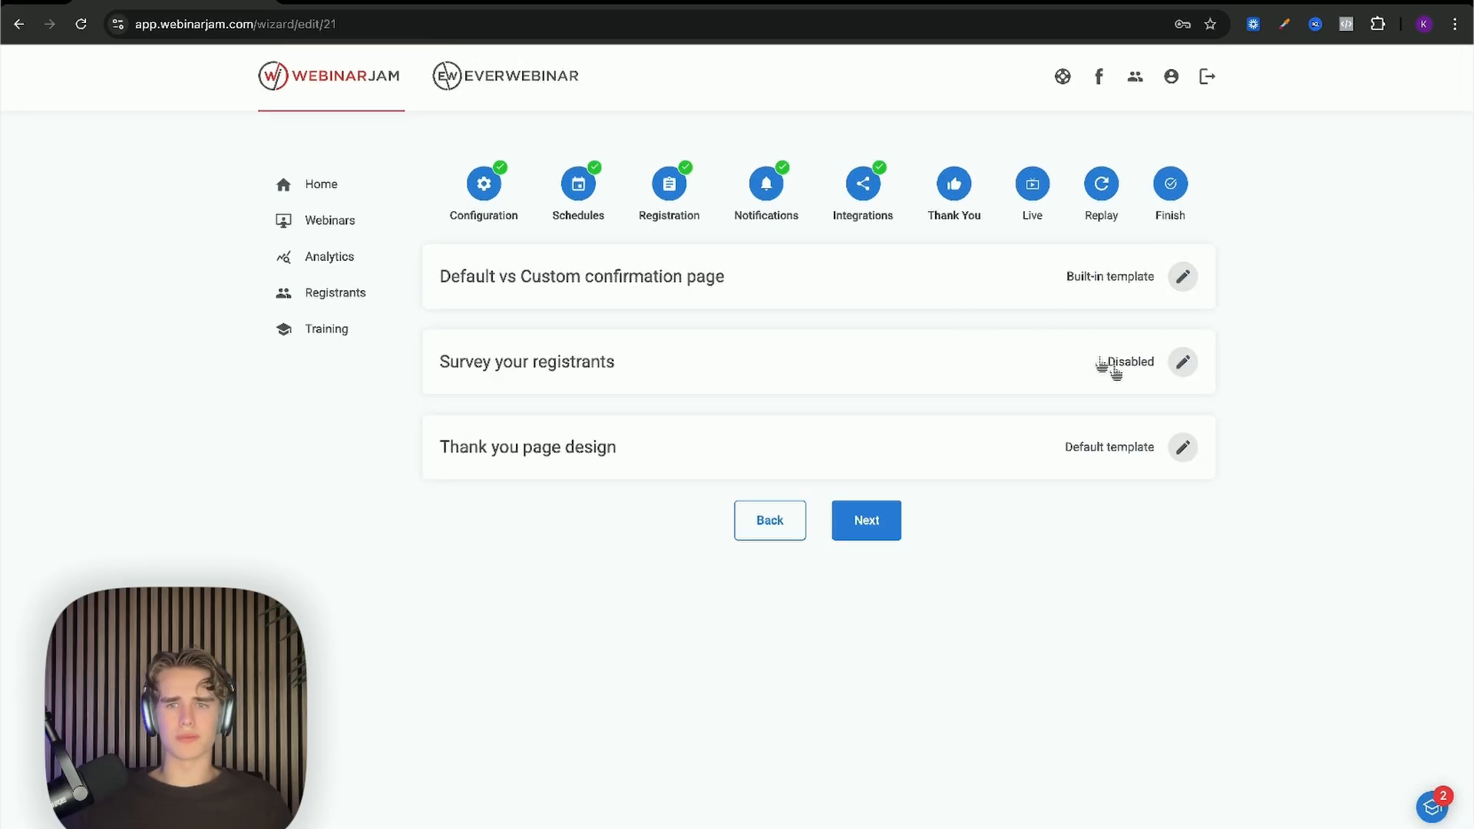
click(1181, 368)
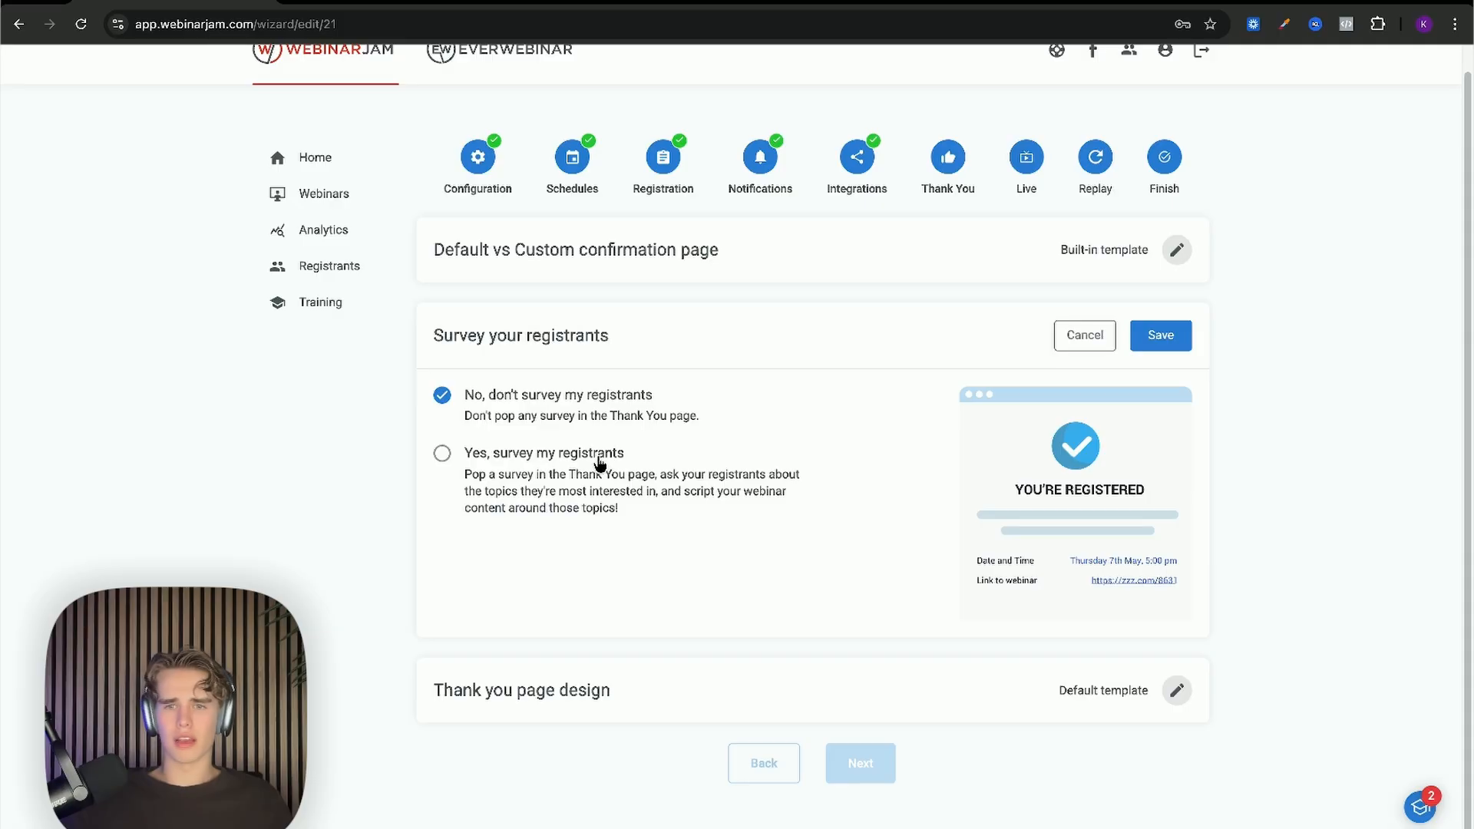
click(581, 451)
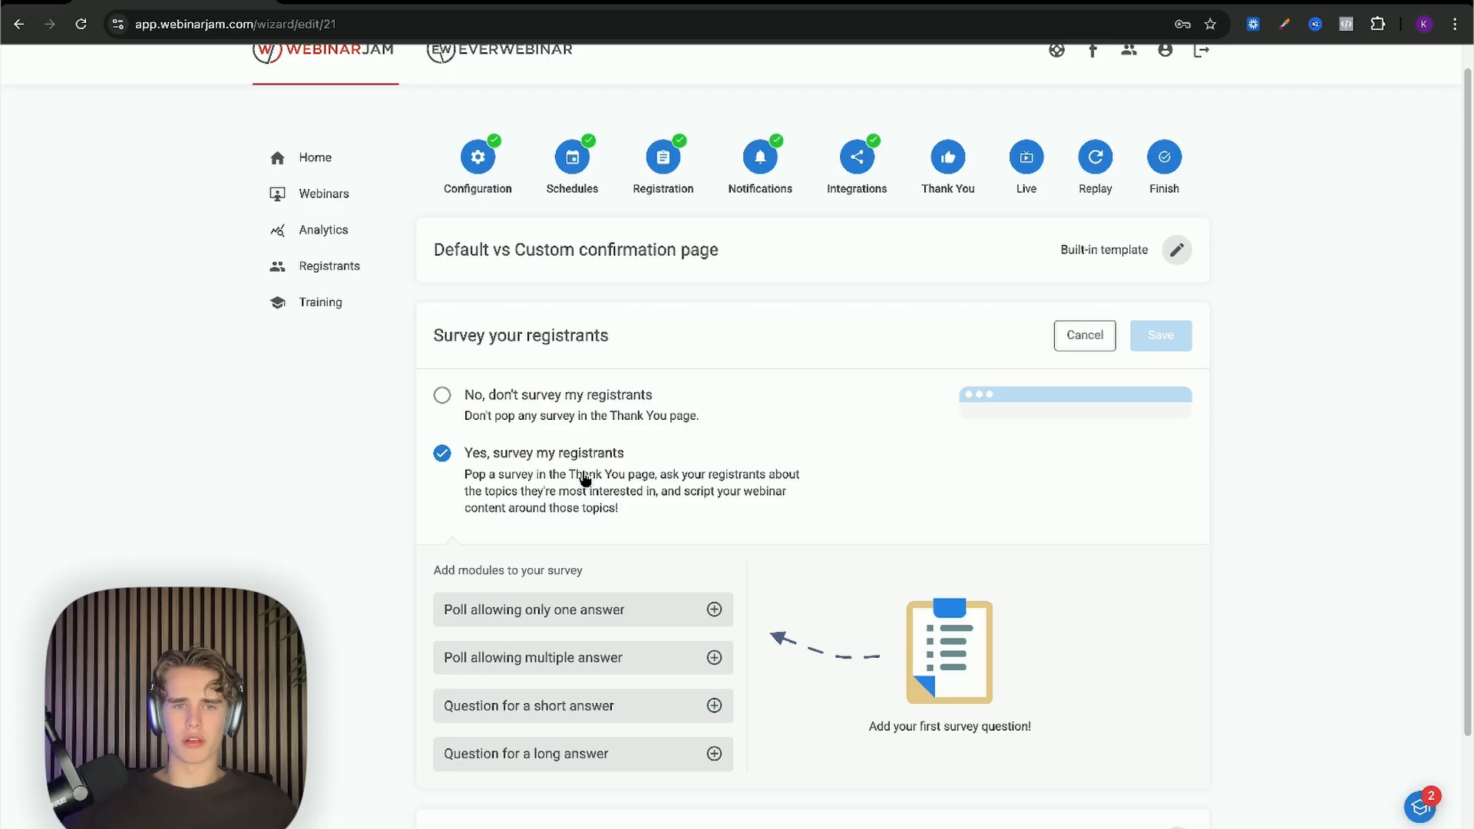
scroll(584, 460, down, 2)
scroll(595, 383, up, 1)
click(559, 267)
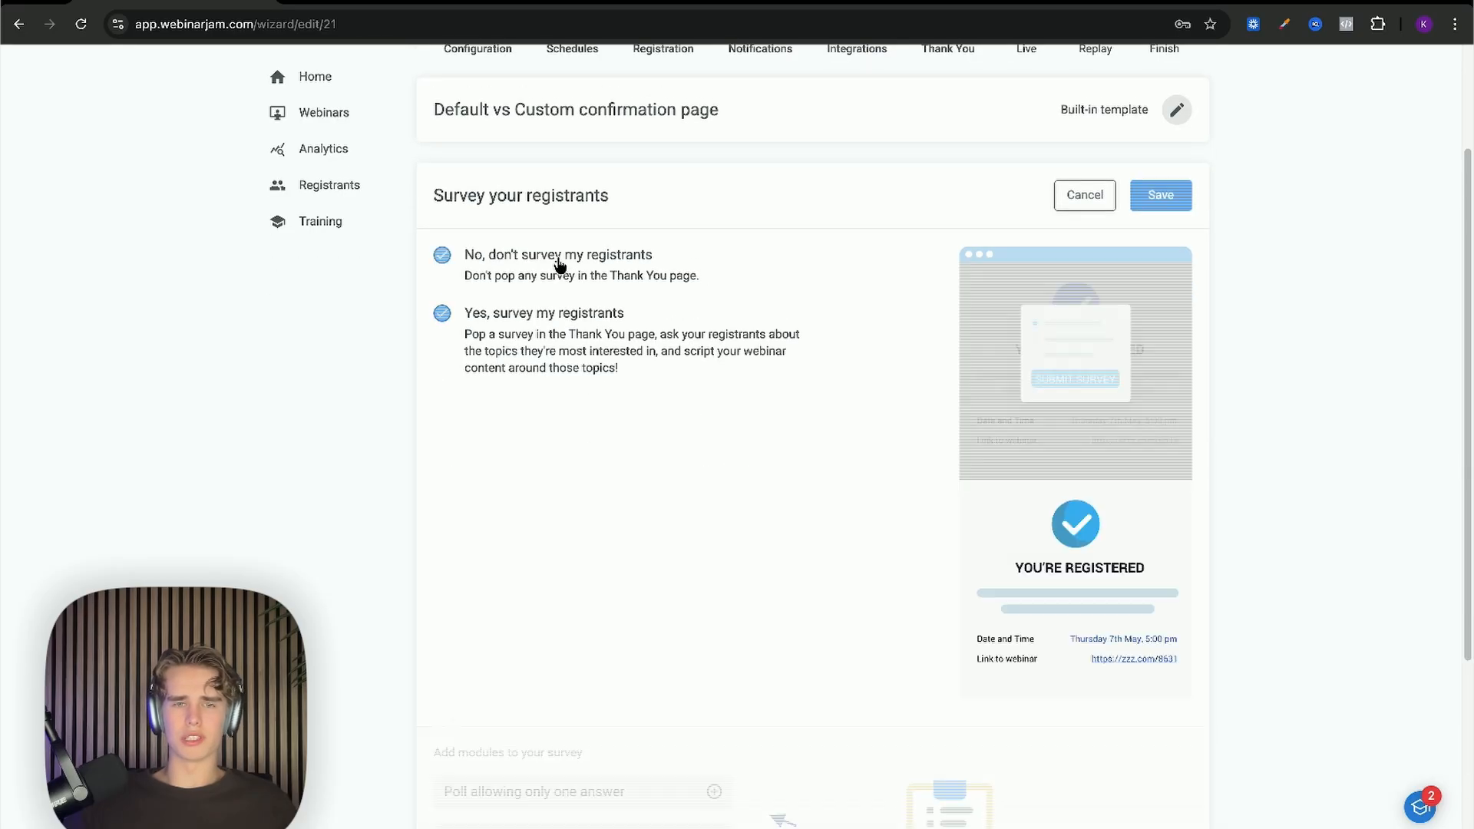
click(1159, 291)
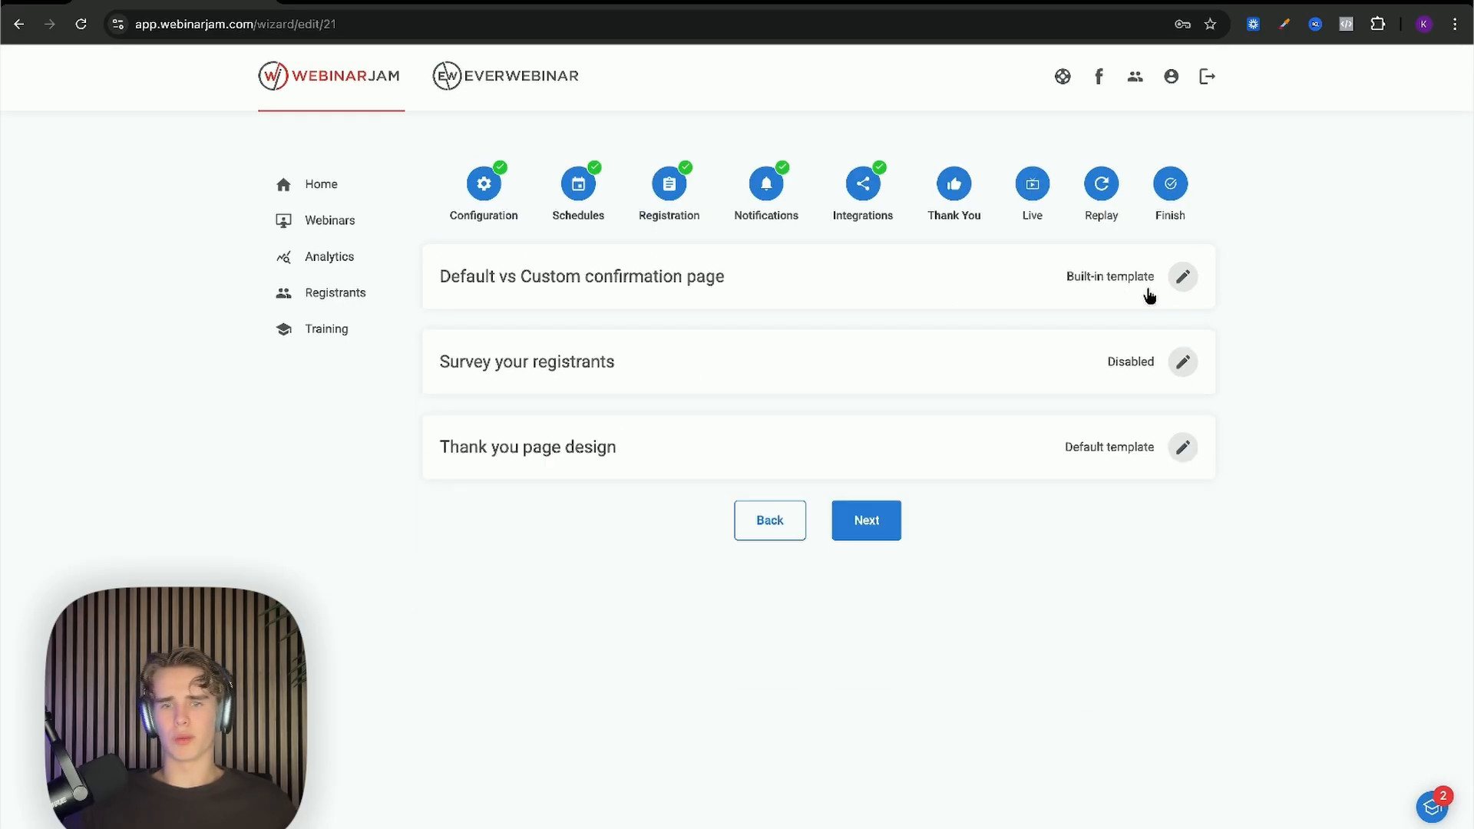
Step: Save Template 9 as the thank-you page design and move on to the Live step
click(1183, 448)
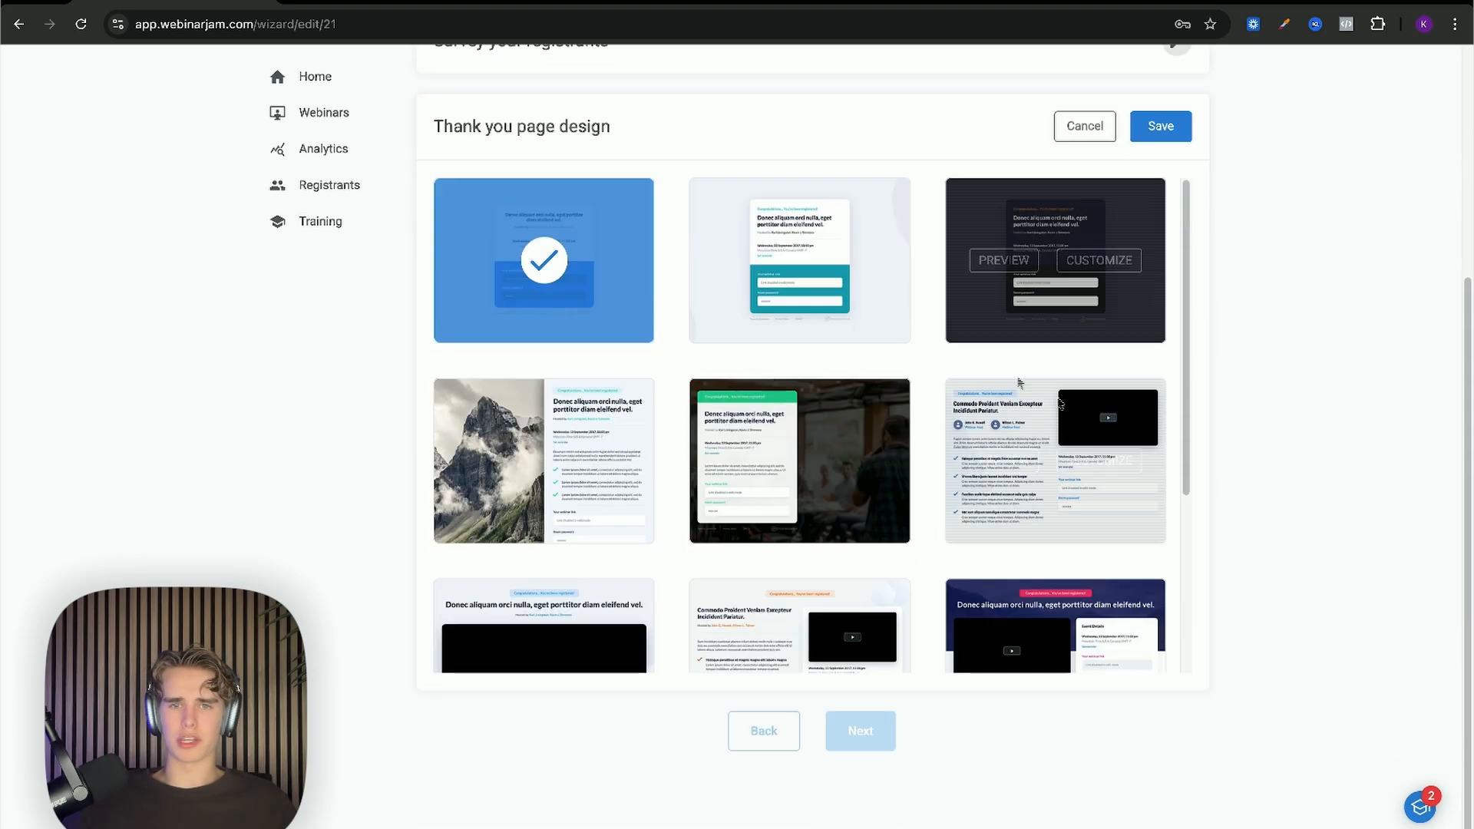
scroll(957, 399, down, 2)
scroll(958, 399, down, 3)
scroll(889, 393, down, 3)
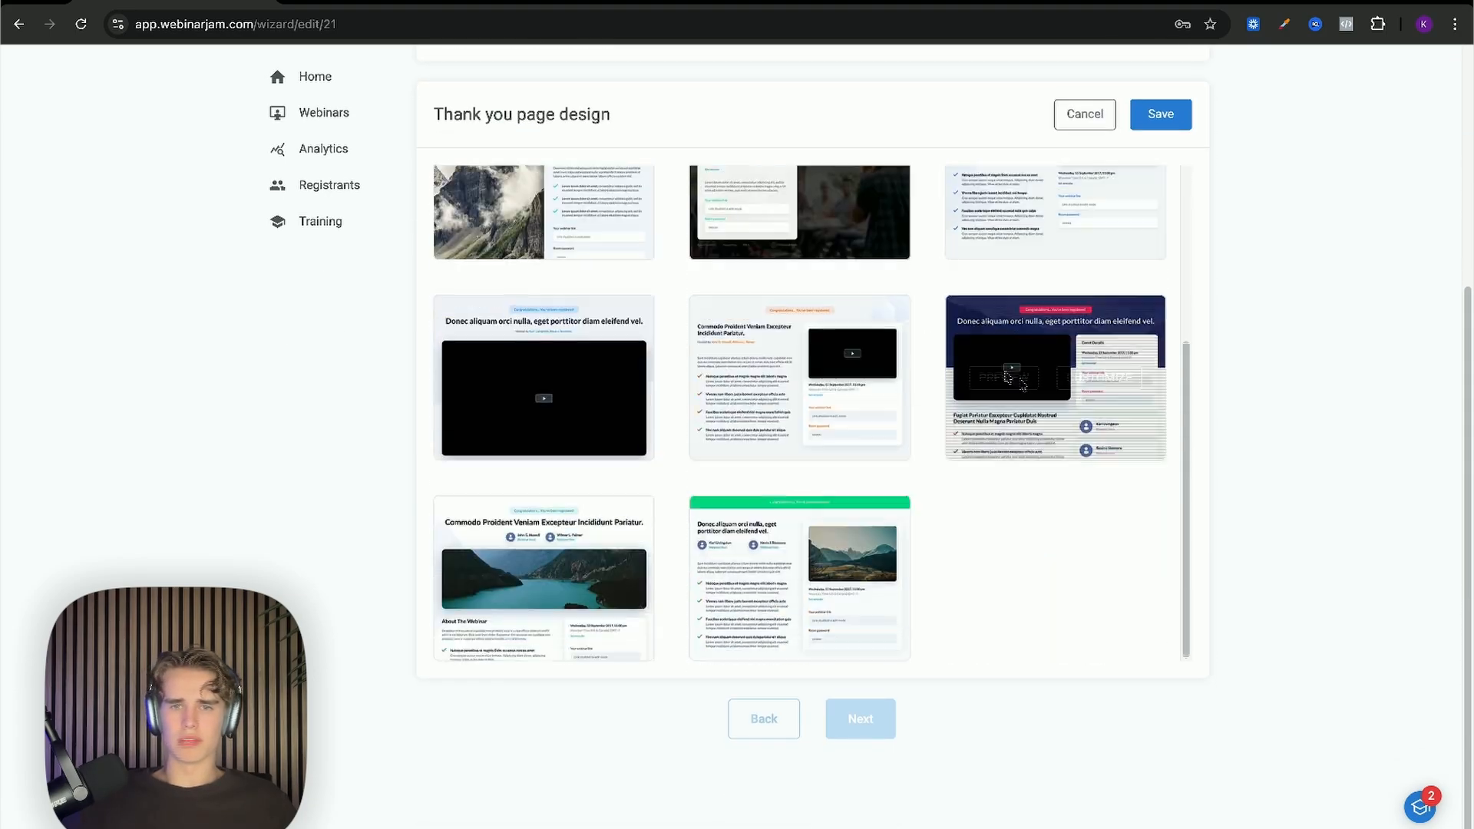
scroll(1198, 393, up, 4)
scroll(947, 357, down, 4)
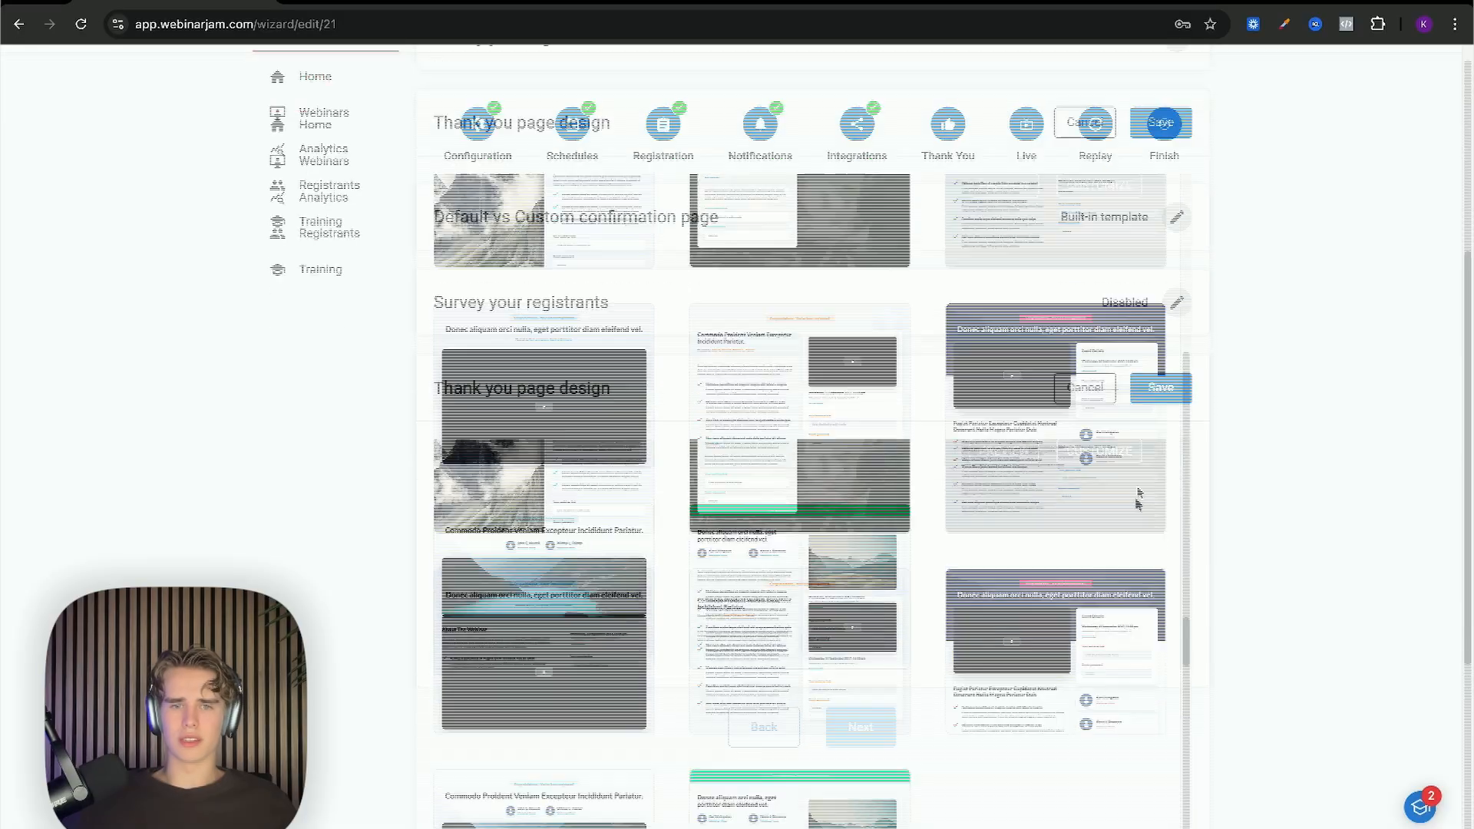
scroll(1109, 516, up, 6)
scroll(1052, 497, down, 6)
scroll(1052, 498, up, 4)
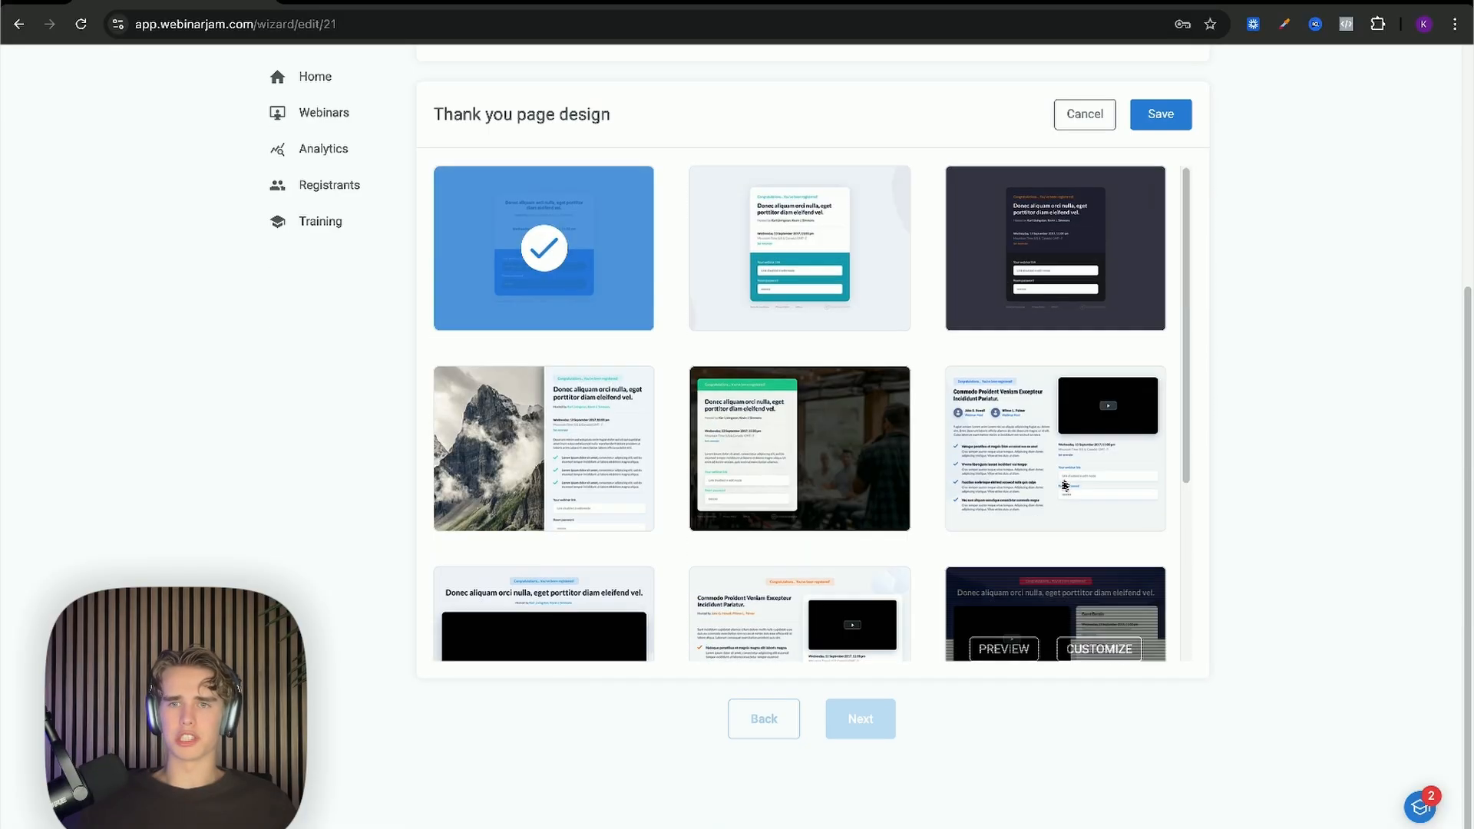
click(1159, 115)
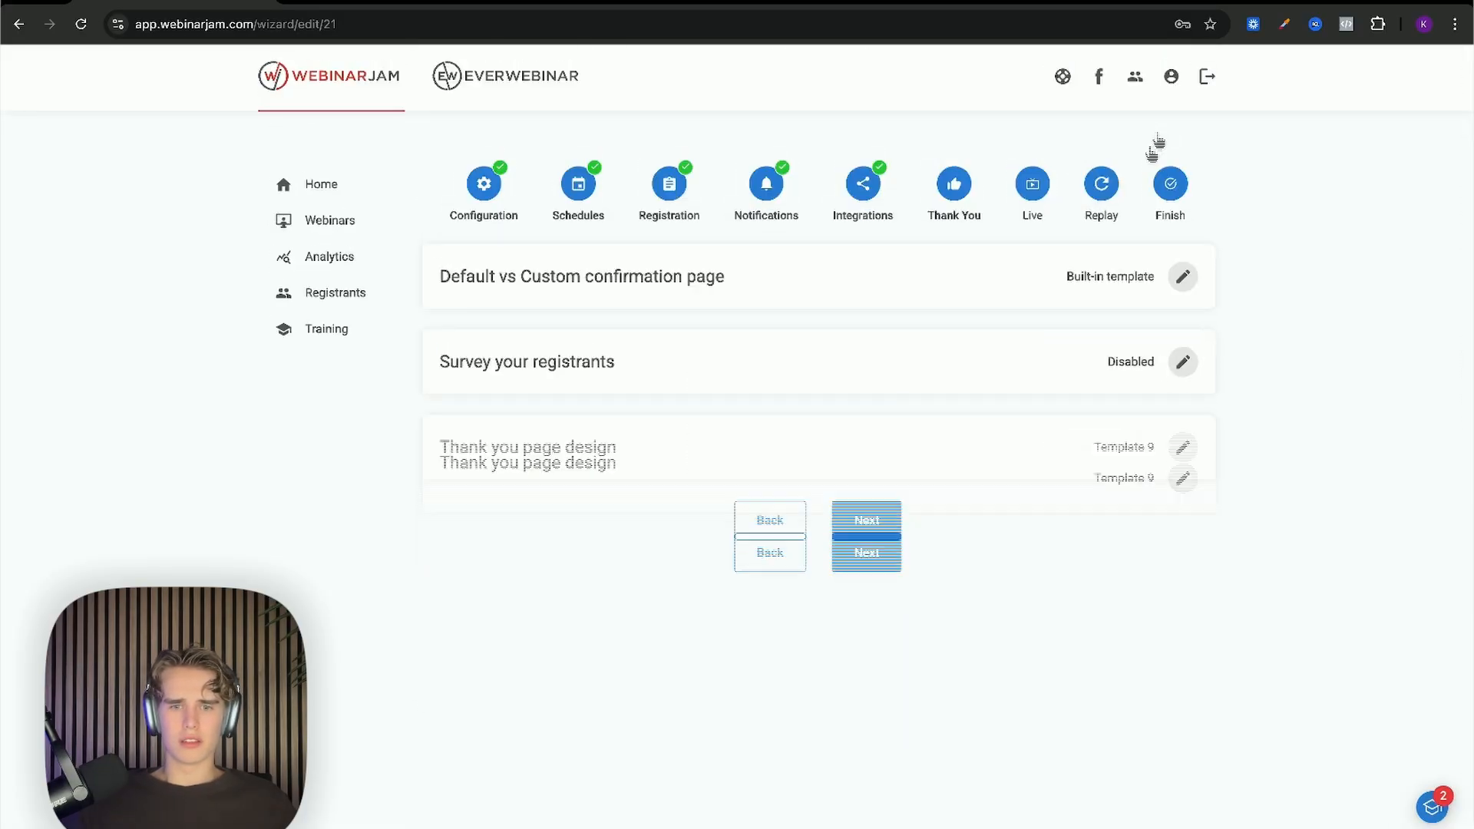
click(894, 522)
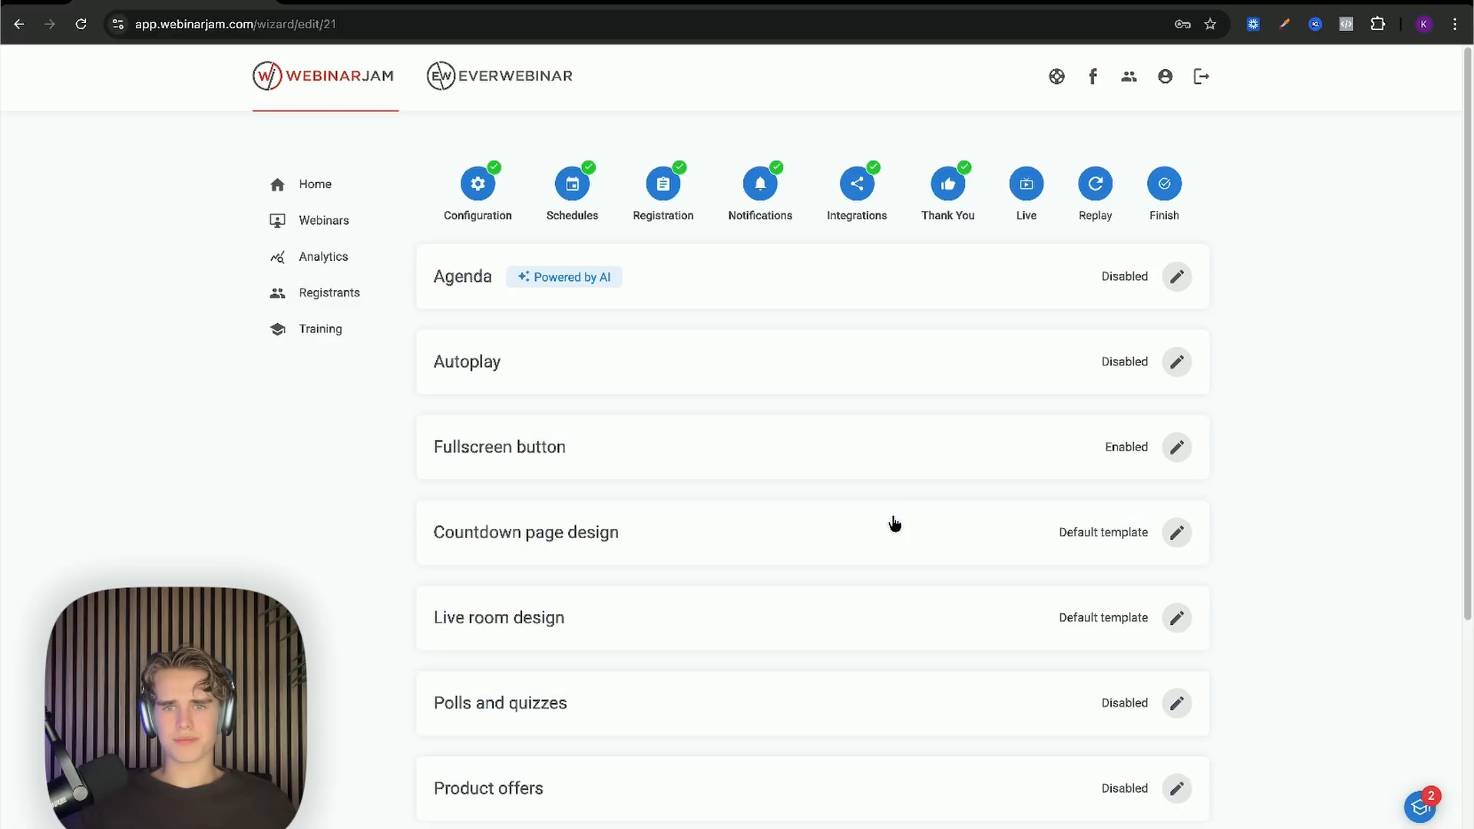
Step: Open the live room's Agenda editor, leaving its agenda text empty
scroll(894, 522, down, 1)
scroll(894, 522, up, 1)
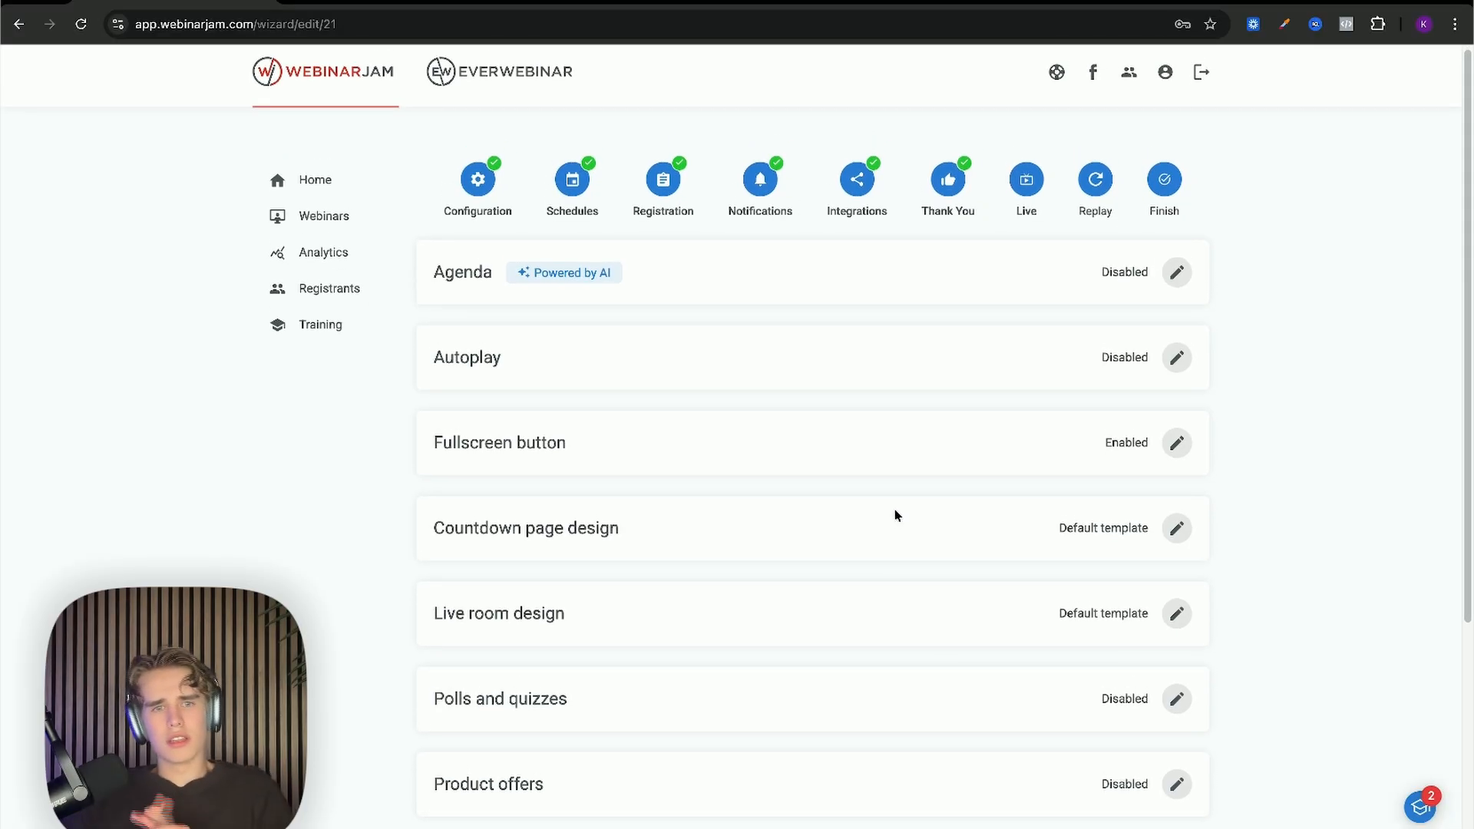
click(1177, 272)
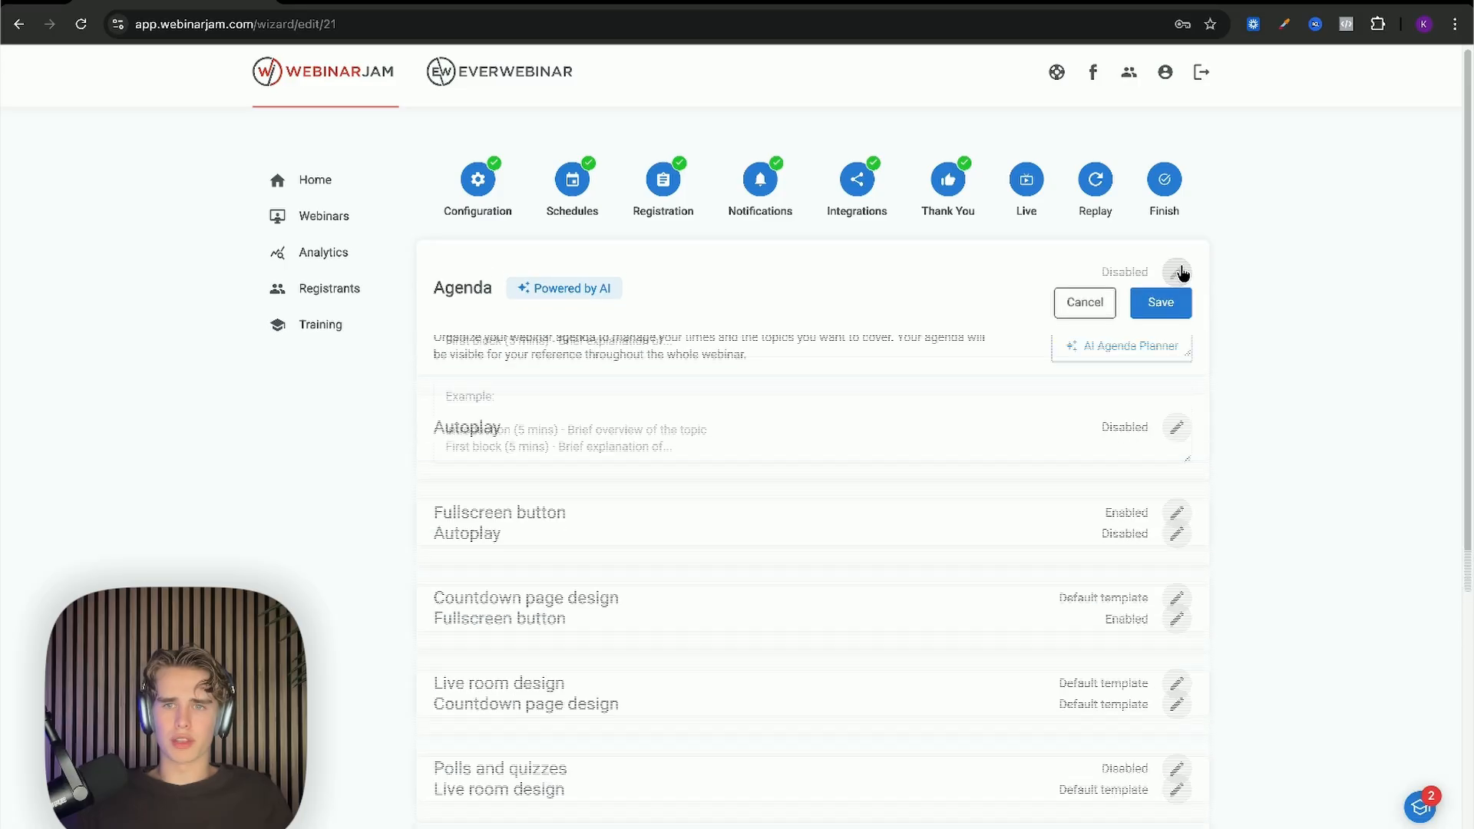
scroll(714, 399, down, 1)
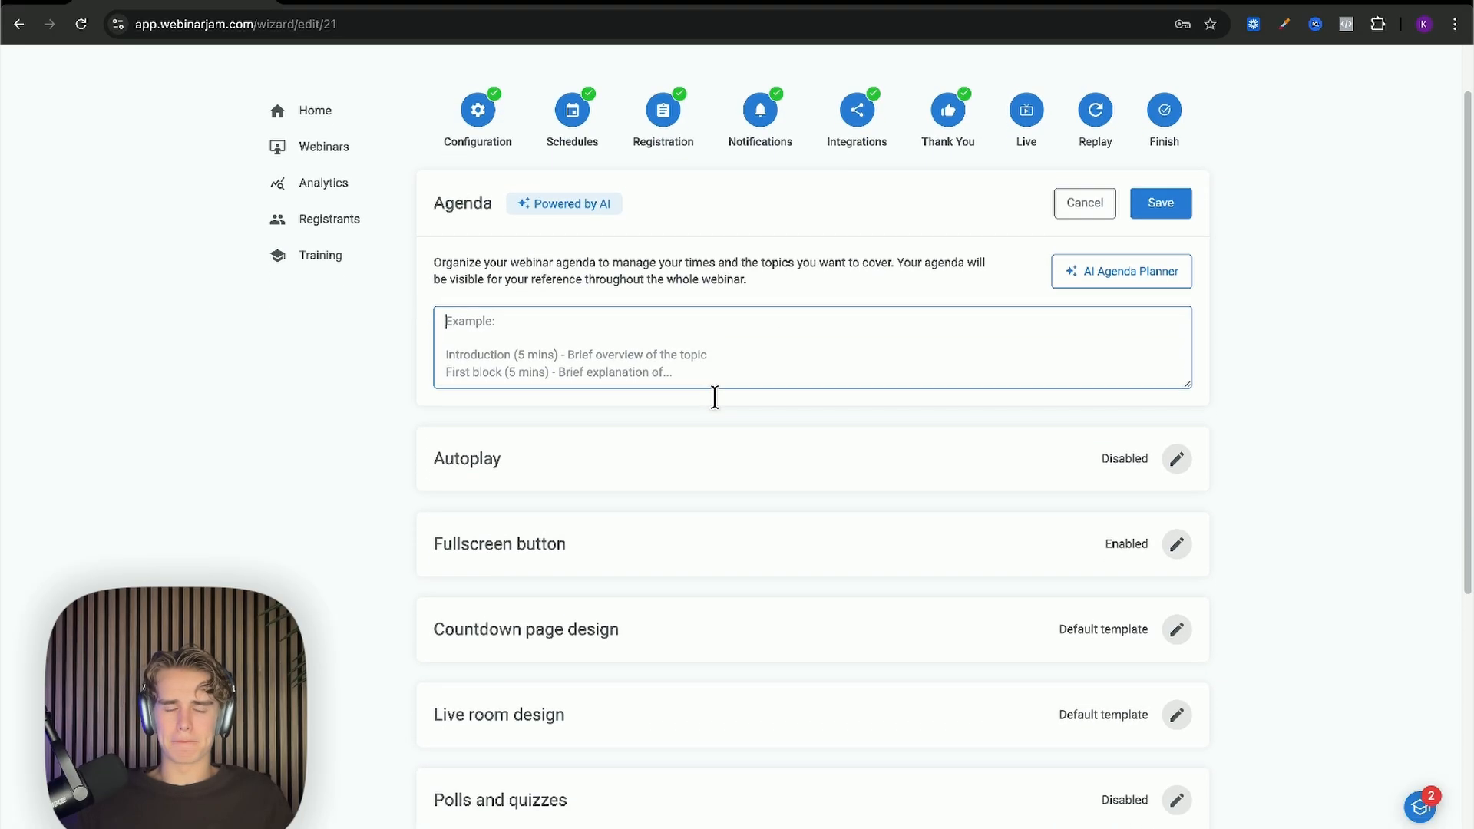
scroll(714, 399, up, 1)
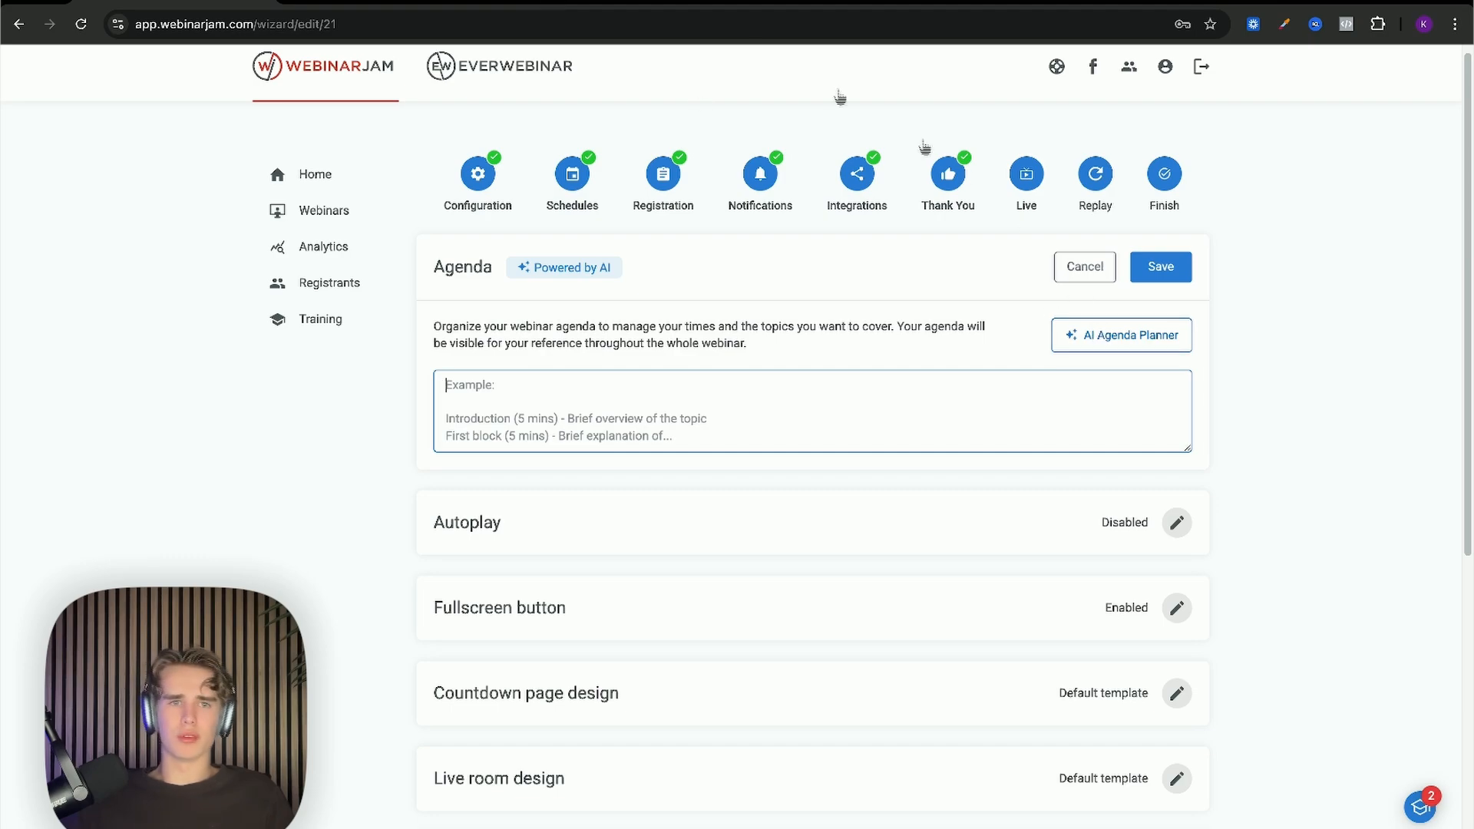
scroll(631, 400, down, 1)
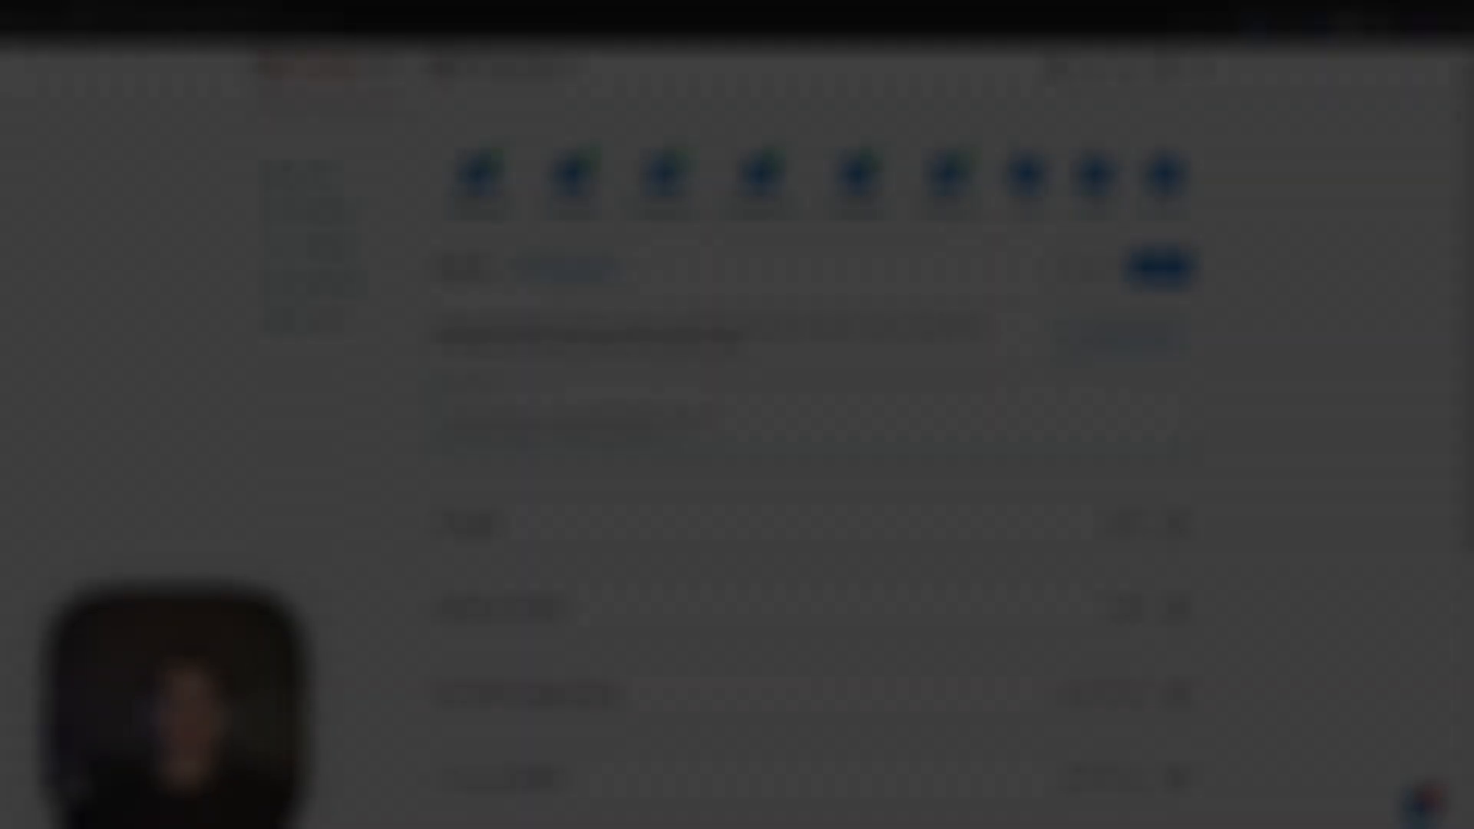
scroll(629, 399, down, 1)
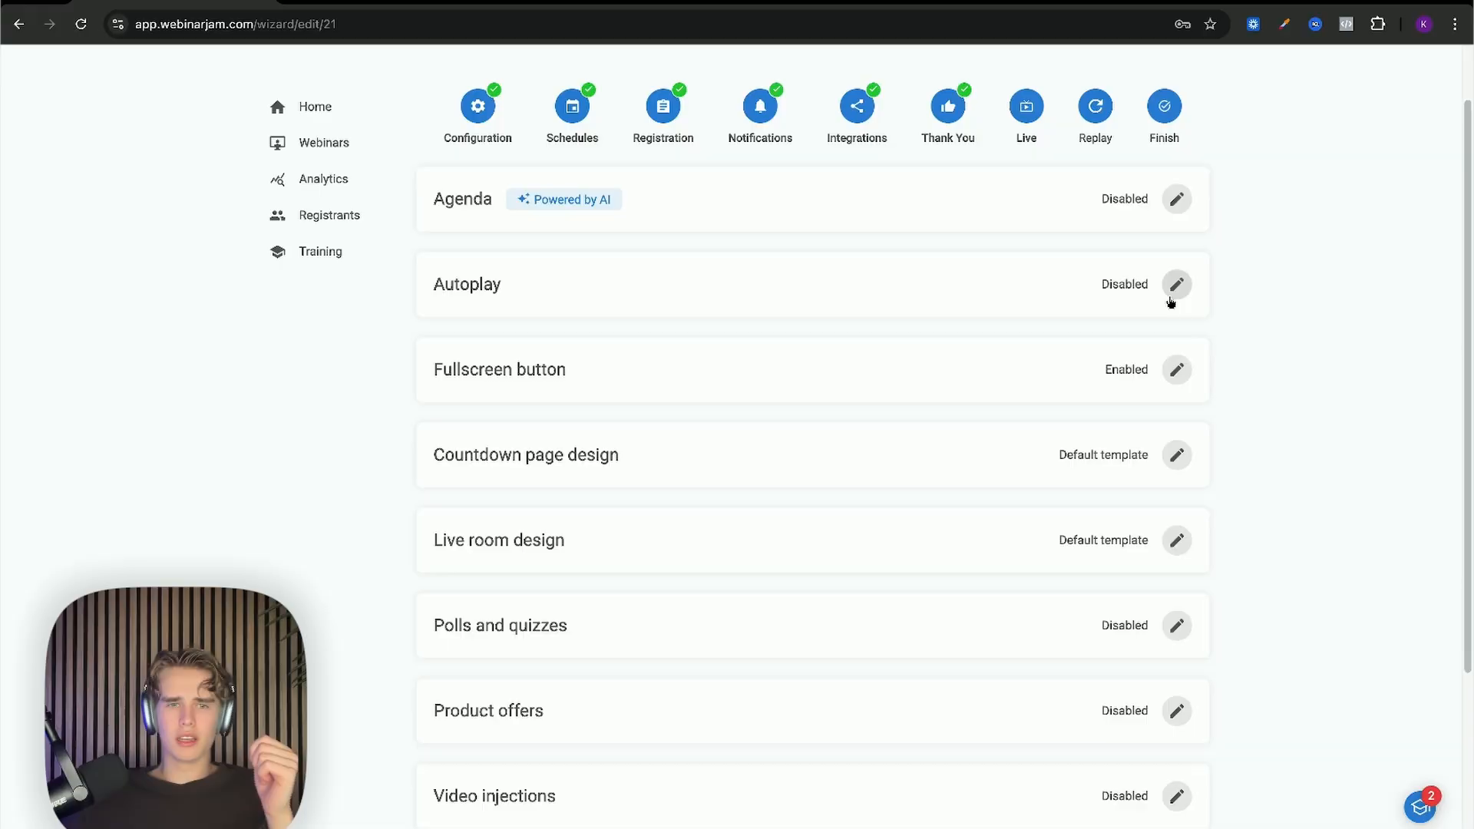
Step: Keep the Autoplay option on Disable autoplay and save it
click(1176, 286)
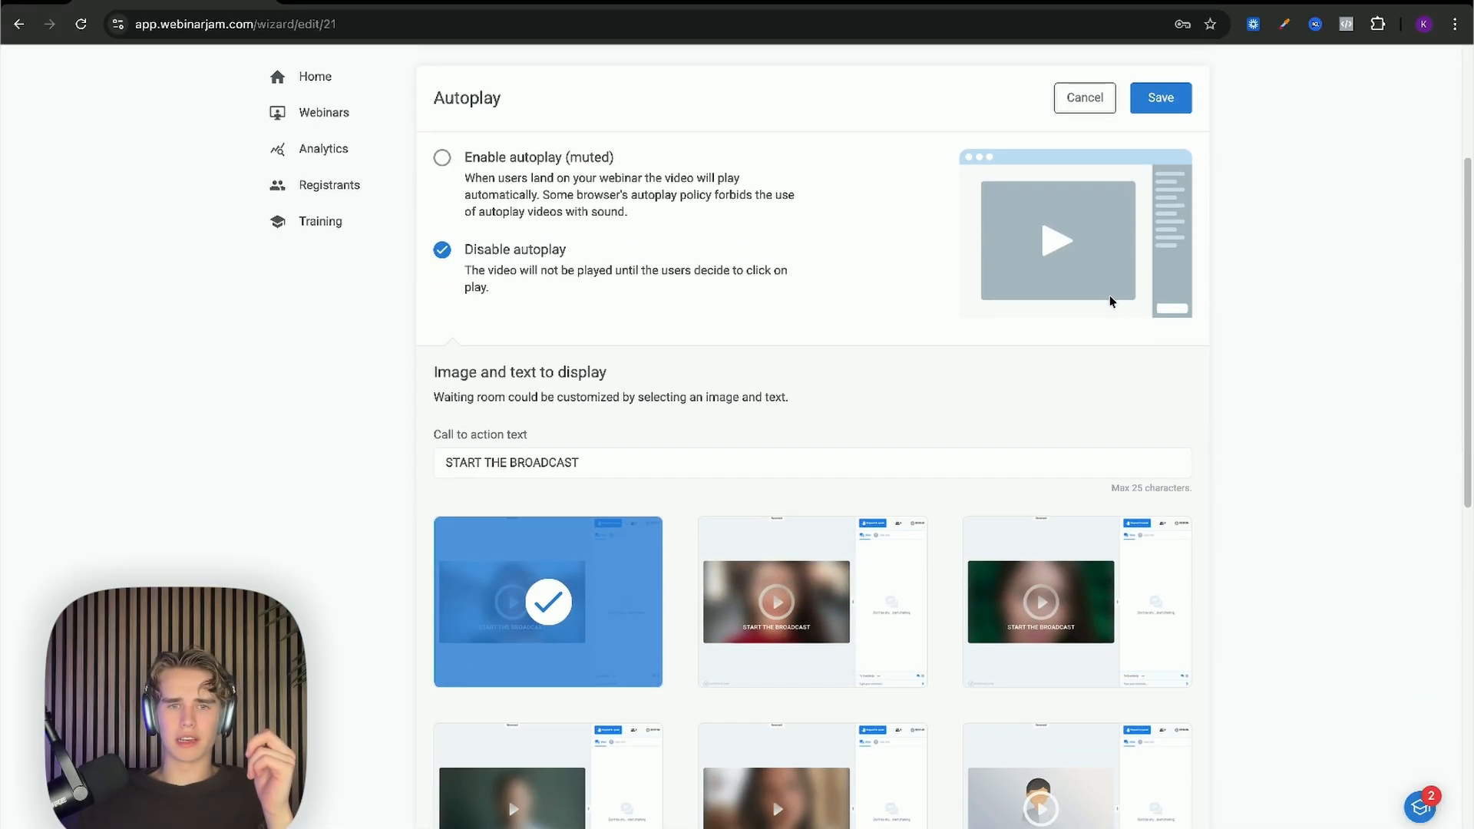
scroll(1109, 301, up, 1)
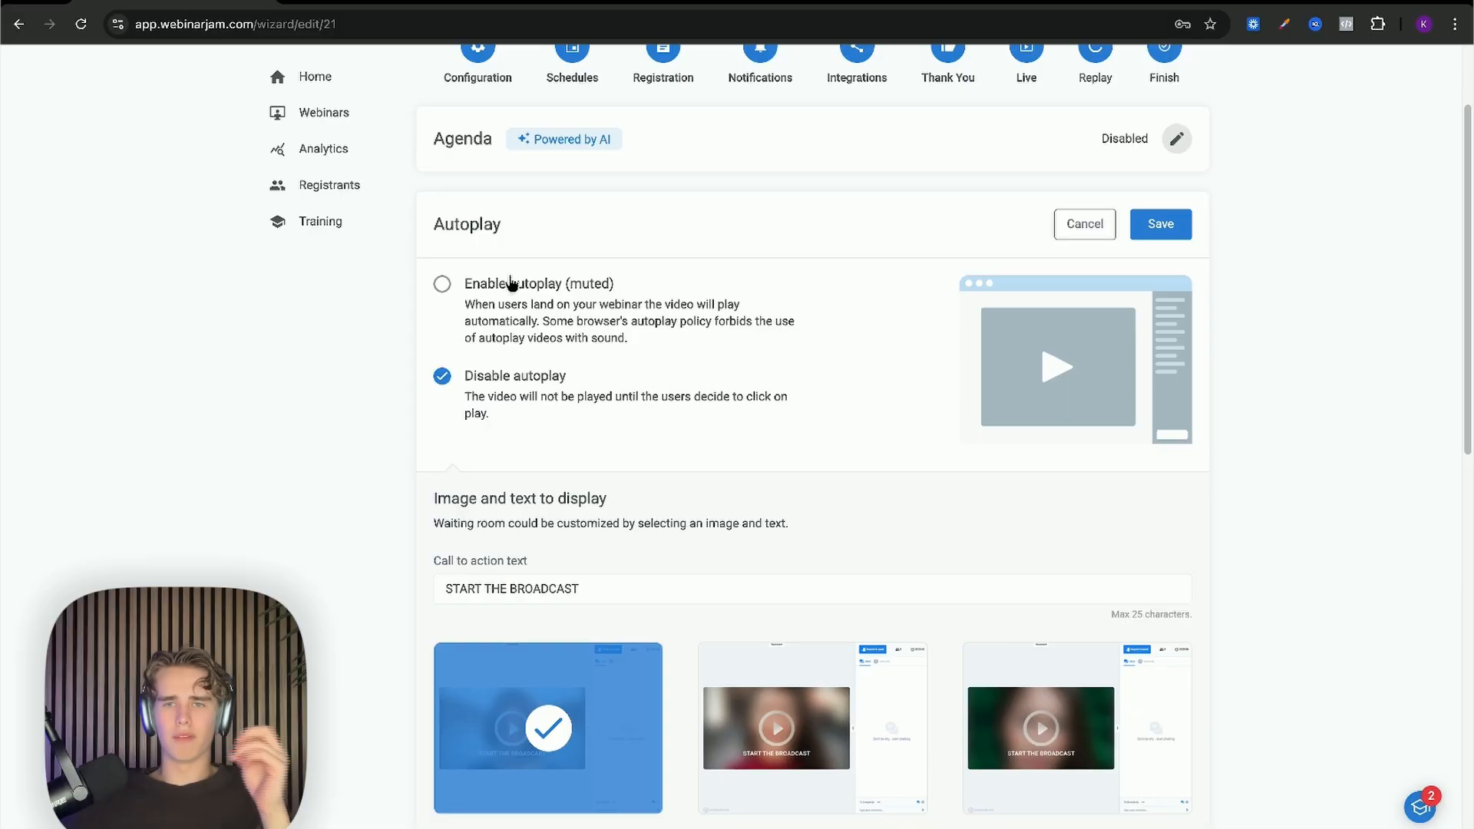
scroll(514, 286, down, 1)
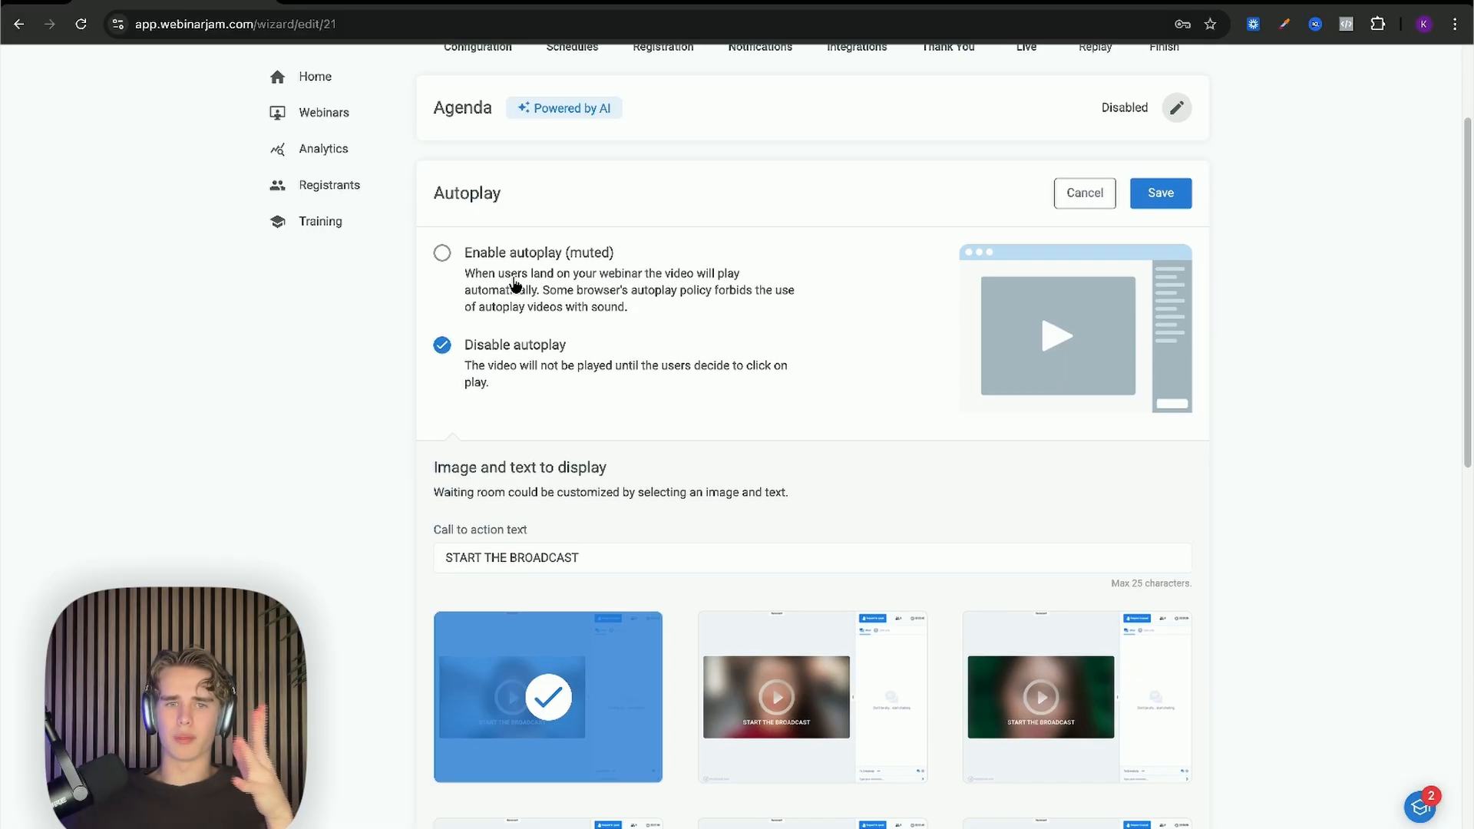
scroll(520, 290, down, 1)
mouse_move(813, 638)
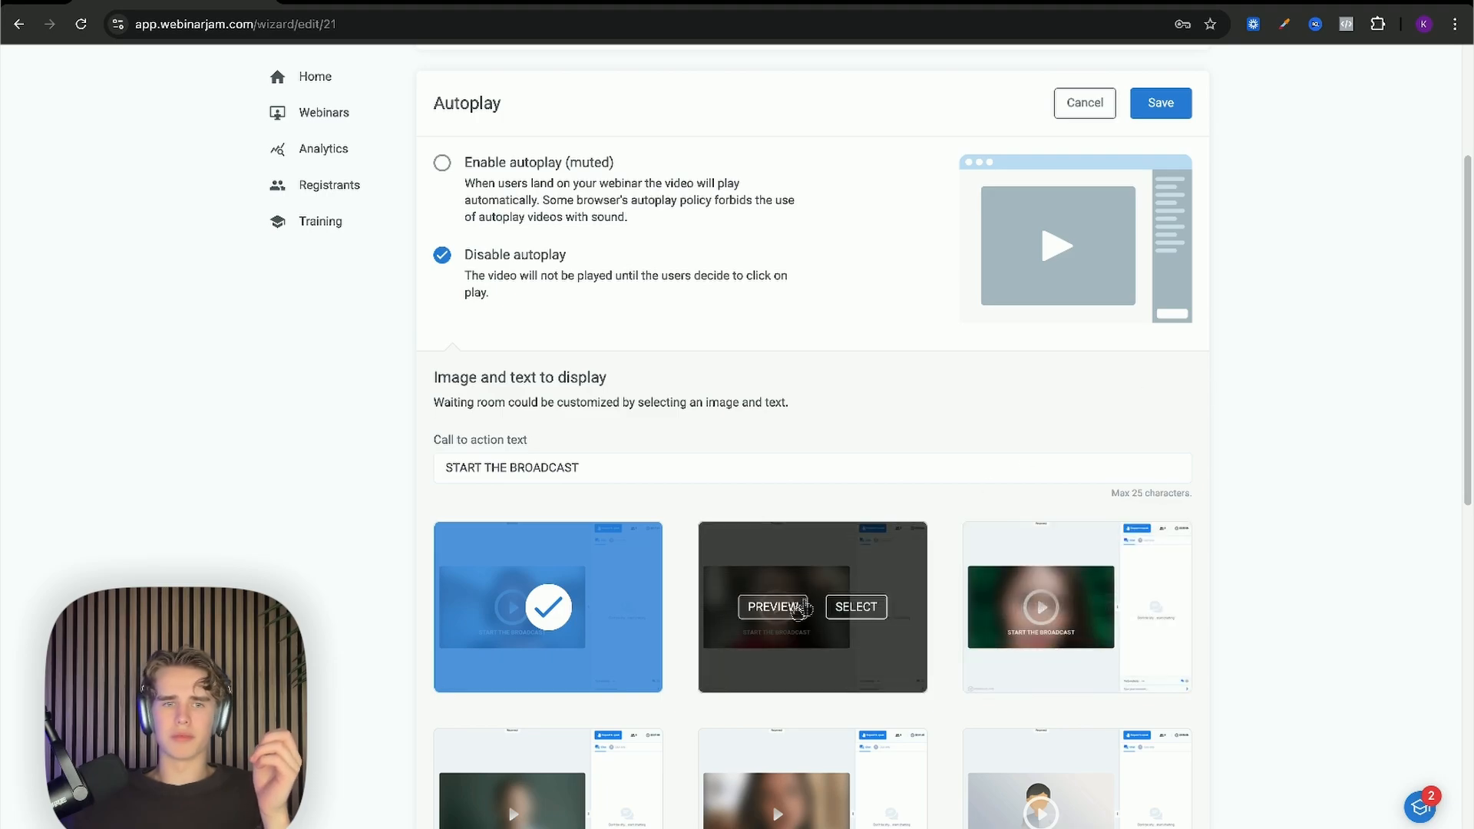
scroll(768, 561, up, 3)
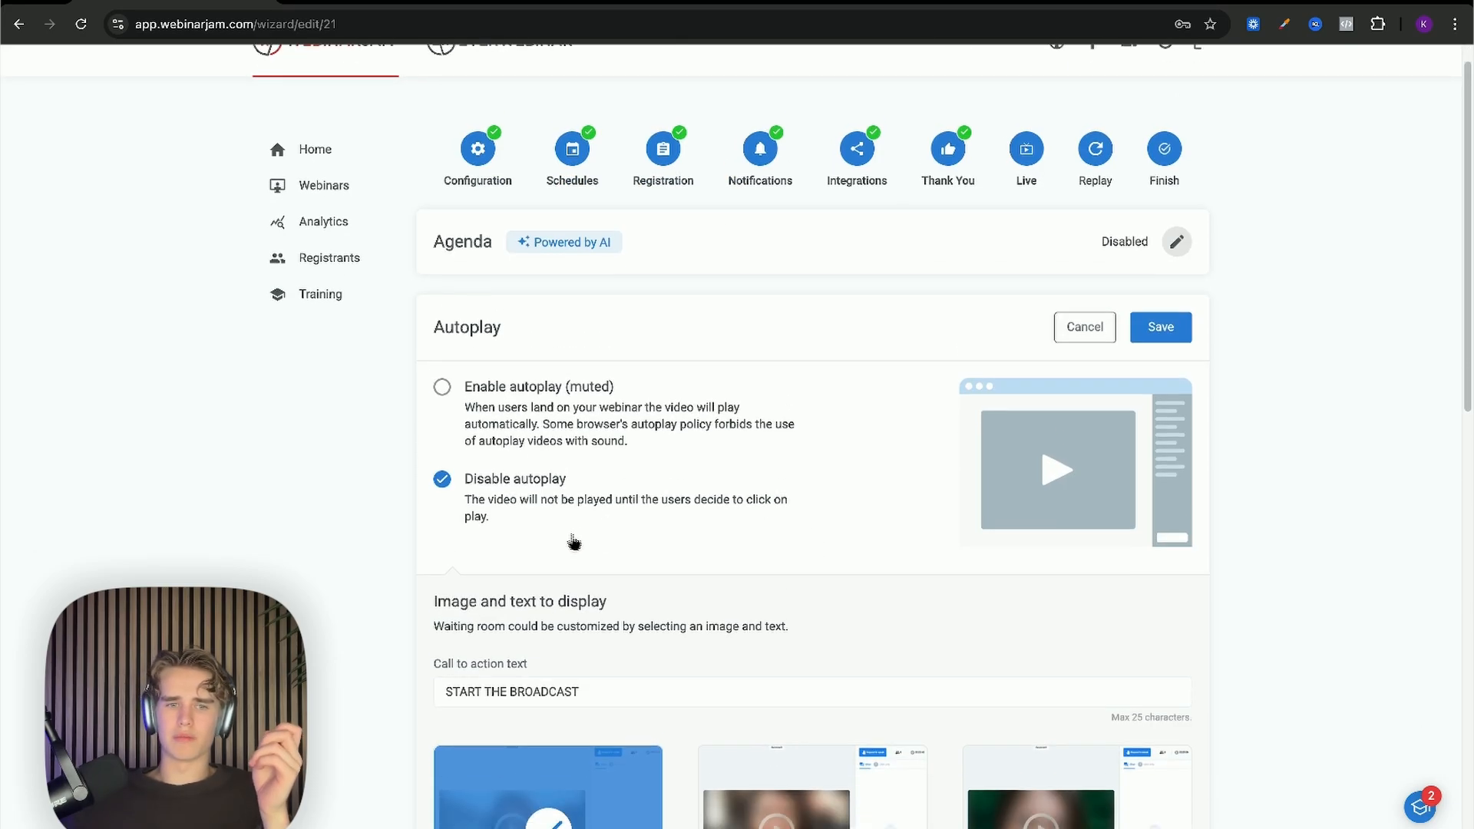
scroll(519, 492, down, 1)
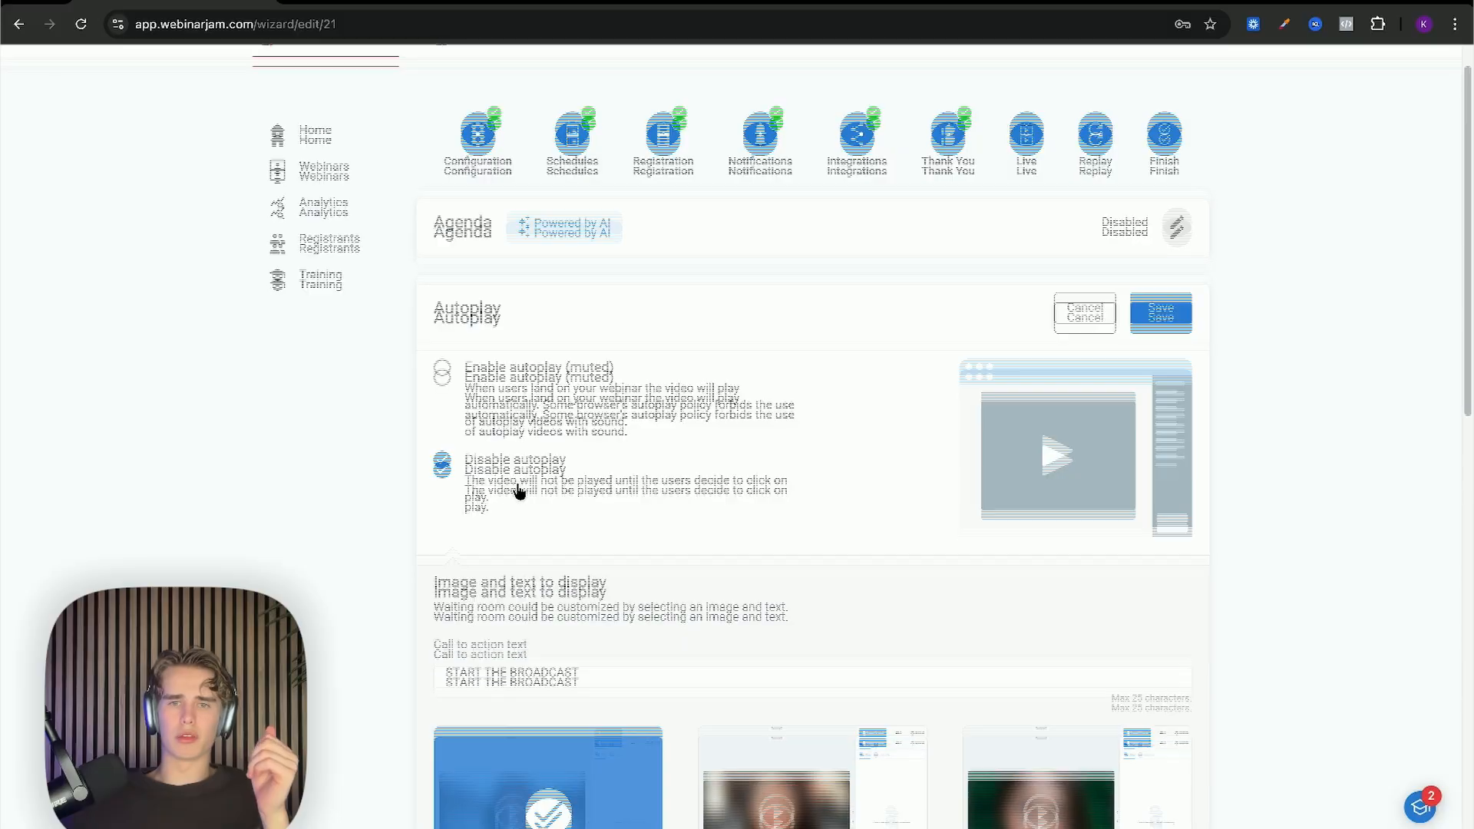
scroll(519, 491, down, 1)
scroll(521, 492, up, 2)
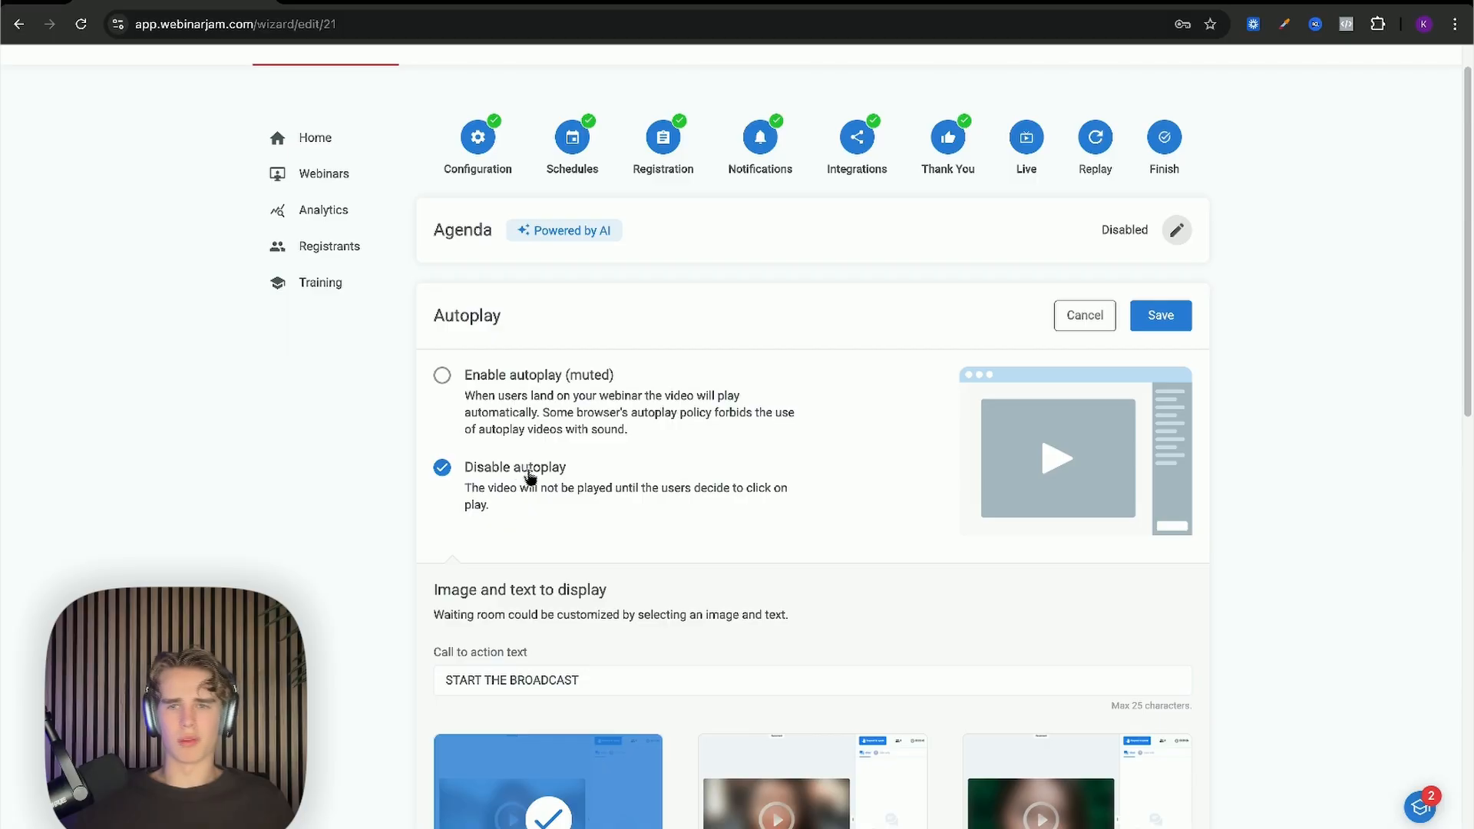
click(1160, 316)
scroll(813, 382, down, 1)
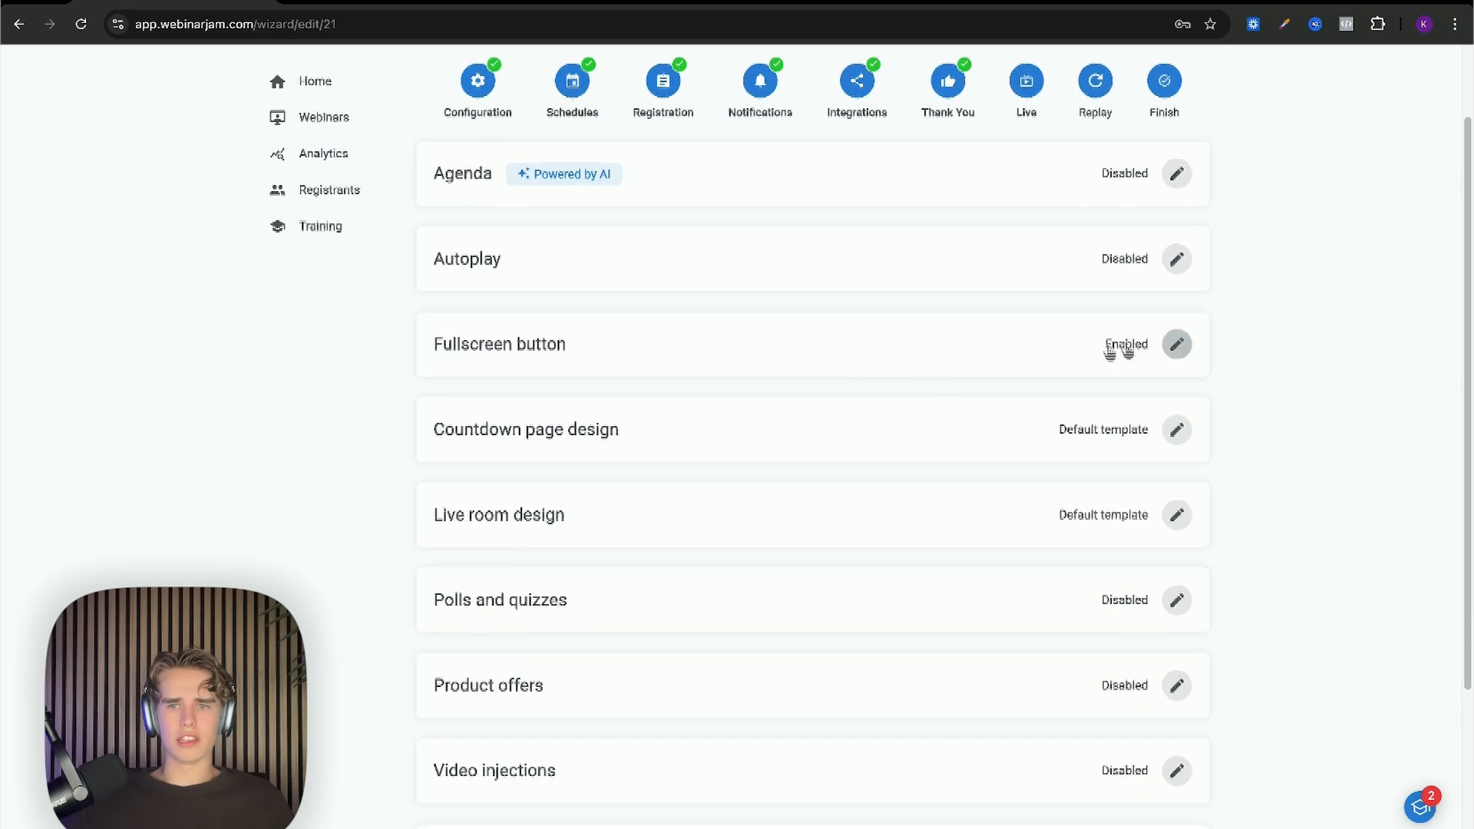
Step: Save the fullscreen button as Enabled, then bring up the Countdown page design templates
click(1177, 342)
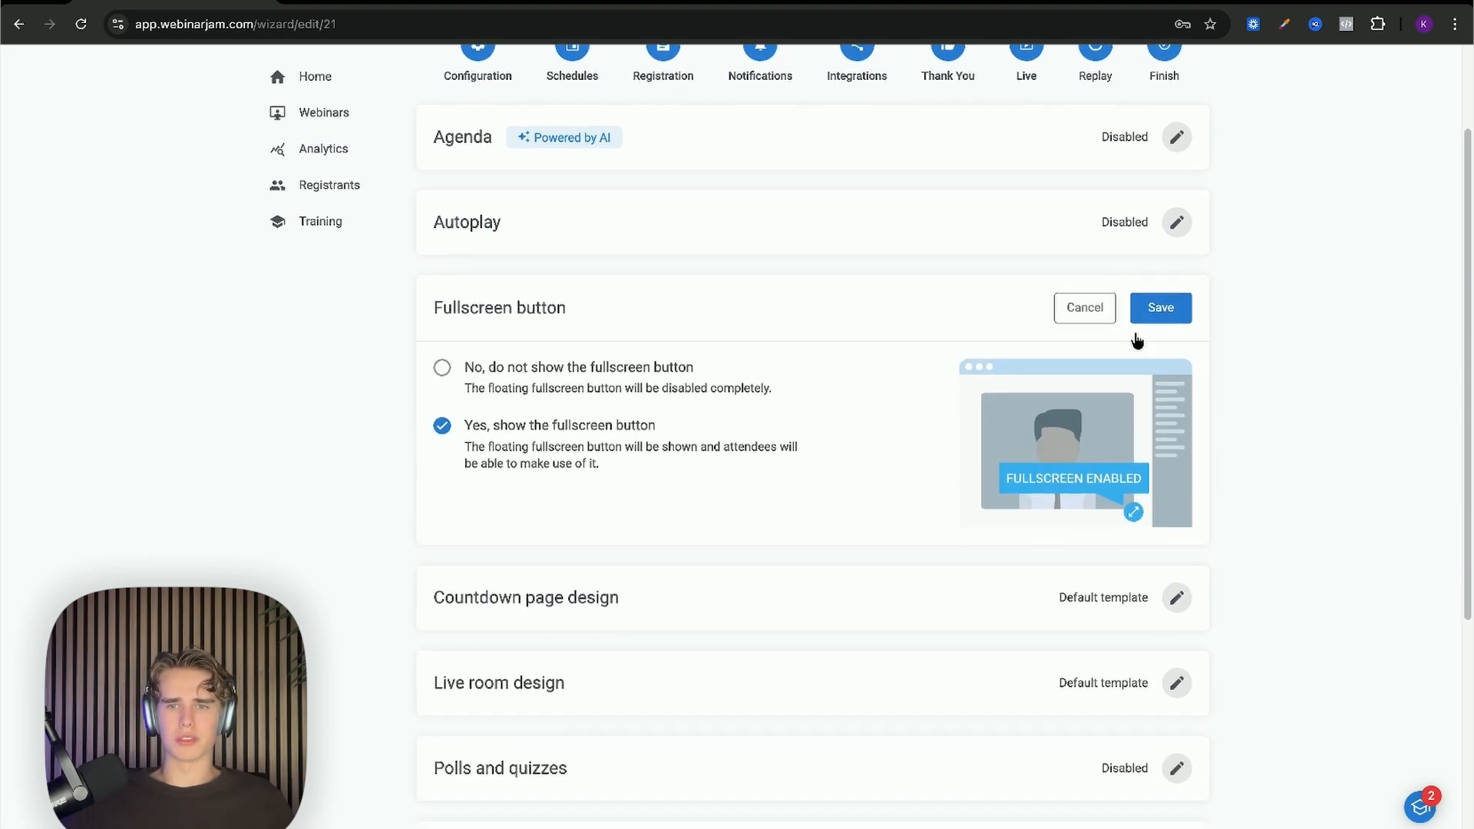
scroll(1137, 340, down, 4)
scroll(1135, 345, up, 2)
scroll(1144, 354, up, 1)
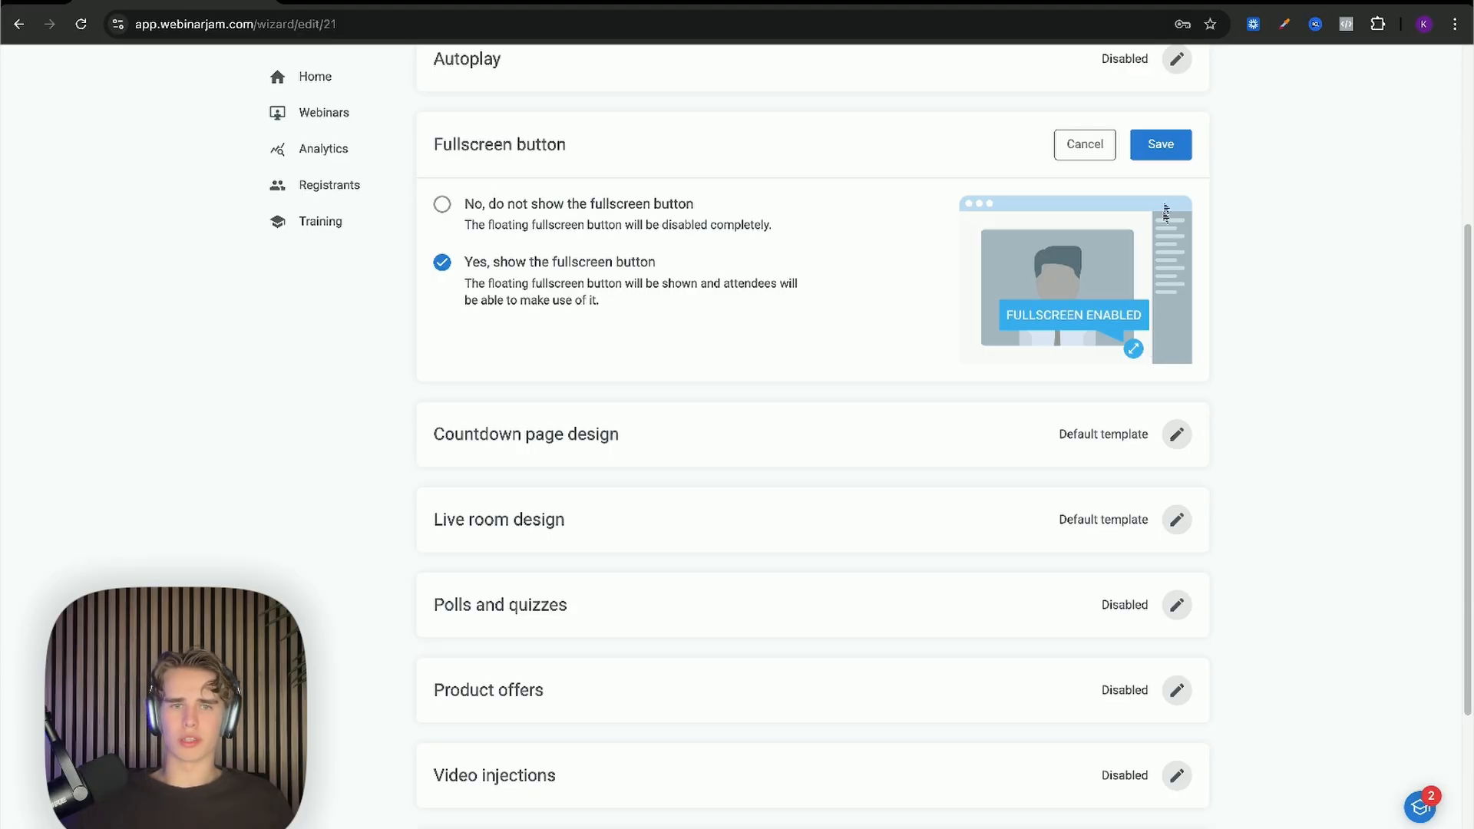
click(1163, 144)
click(1182, 233)
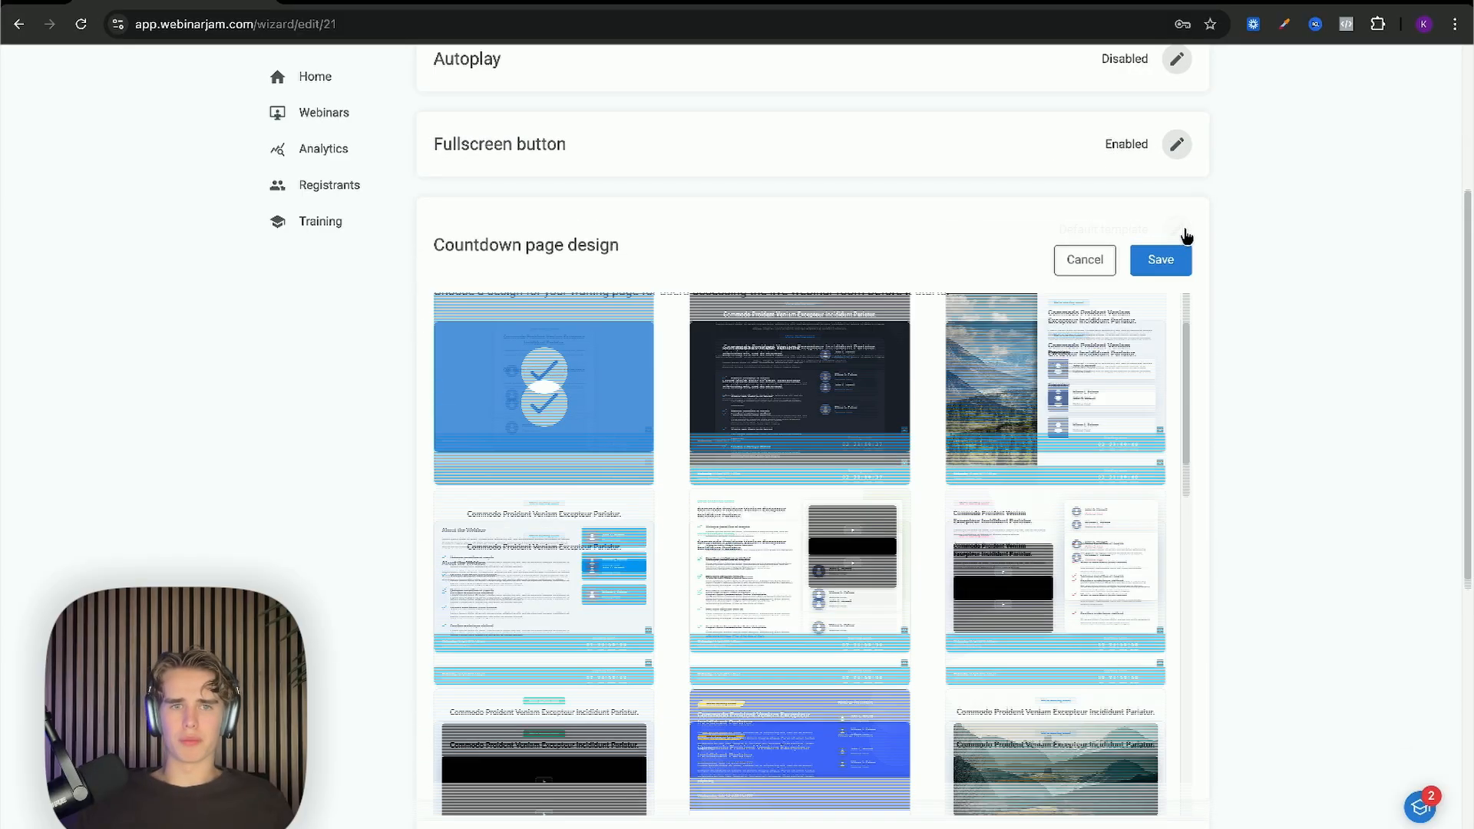
Step: Browse the available countdown page design templates
mouse_move(852, 407)
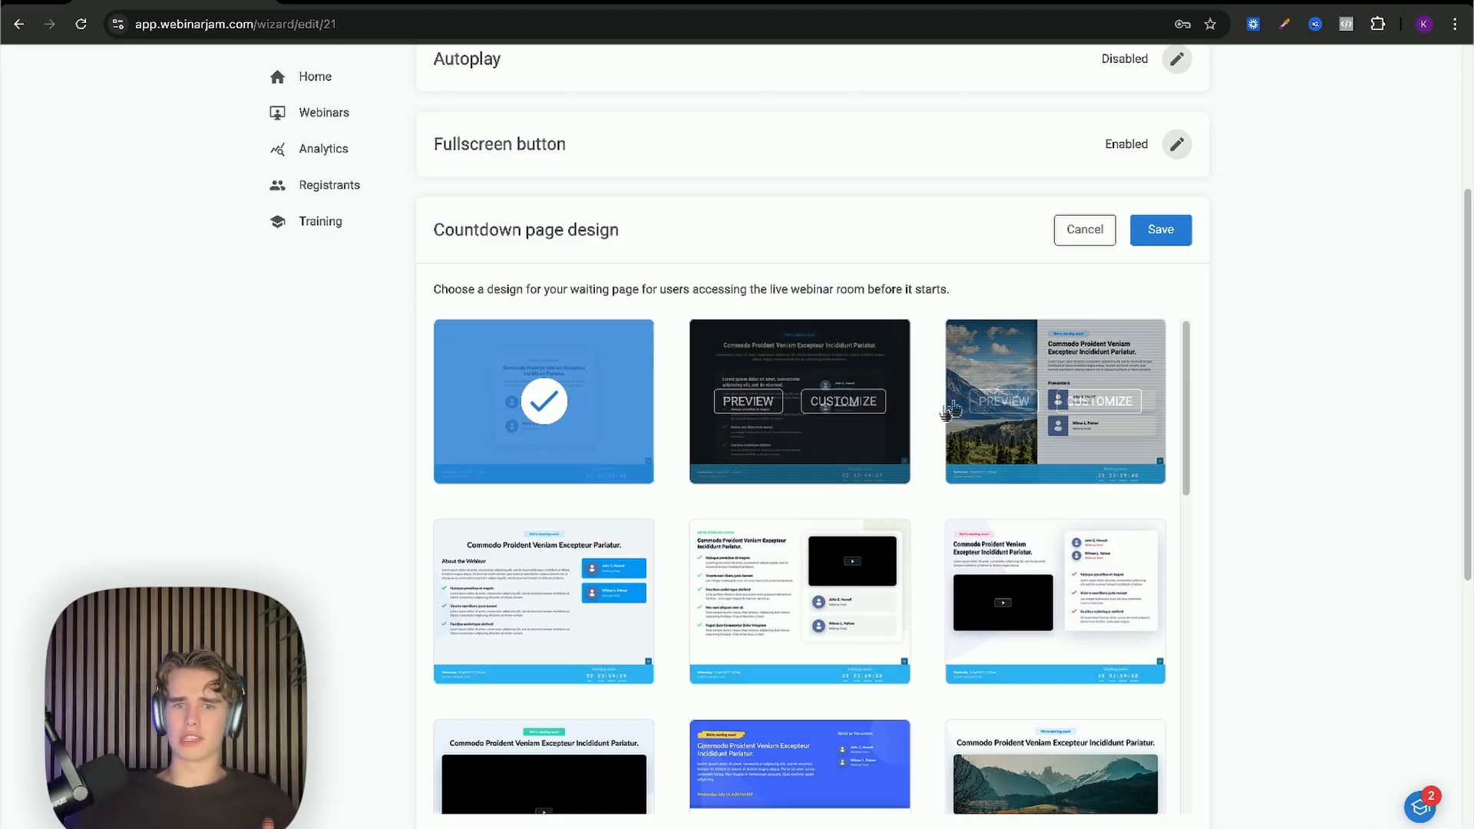
scroll(991, 486, down, 3)
scroll(698, 465, down, 9)
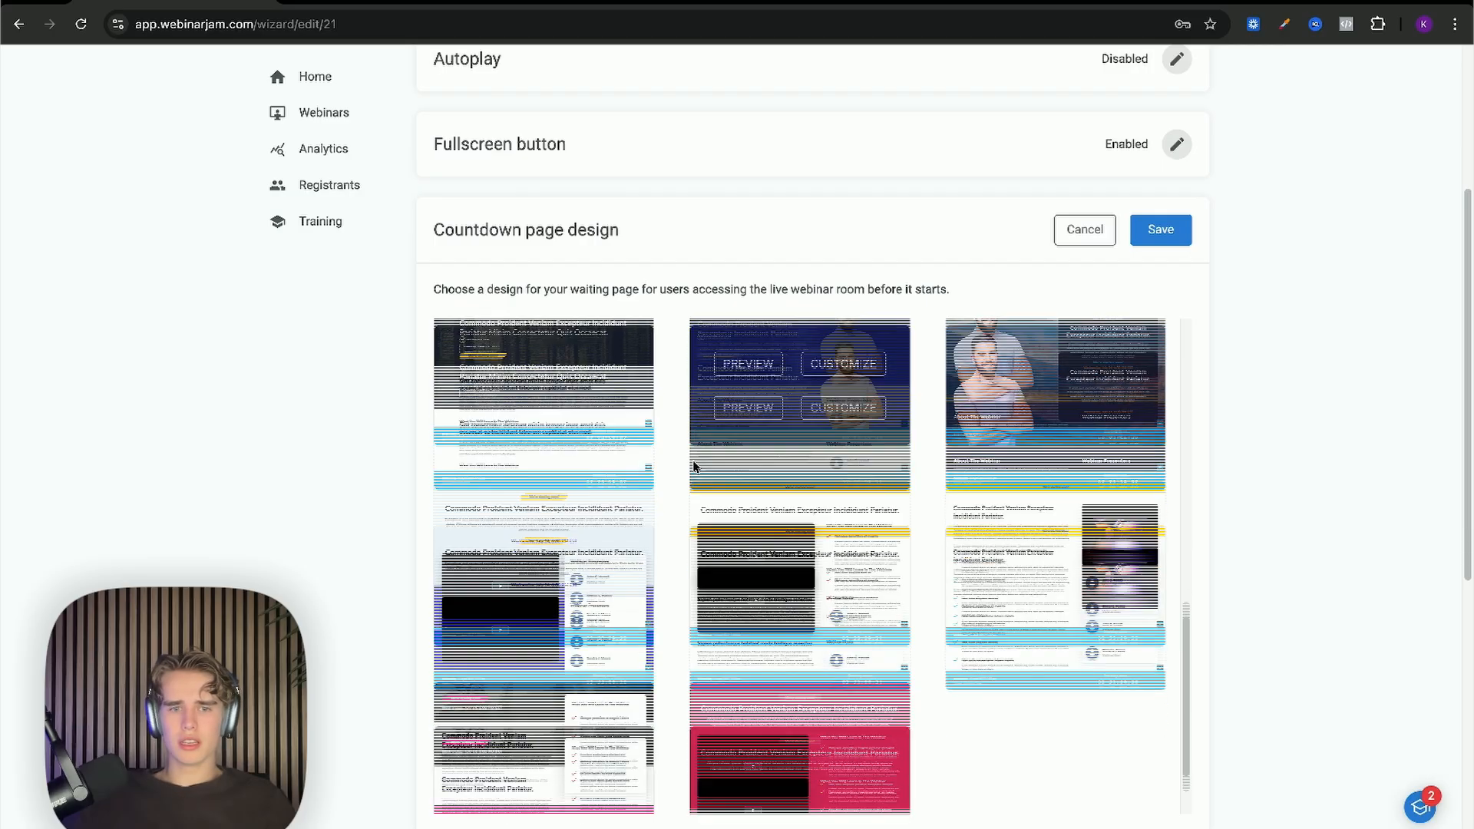
scroll(702, 465, up, 12)
scroll(461, 454, down, 1)
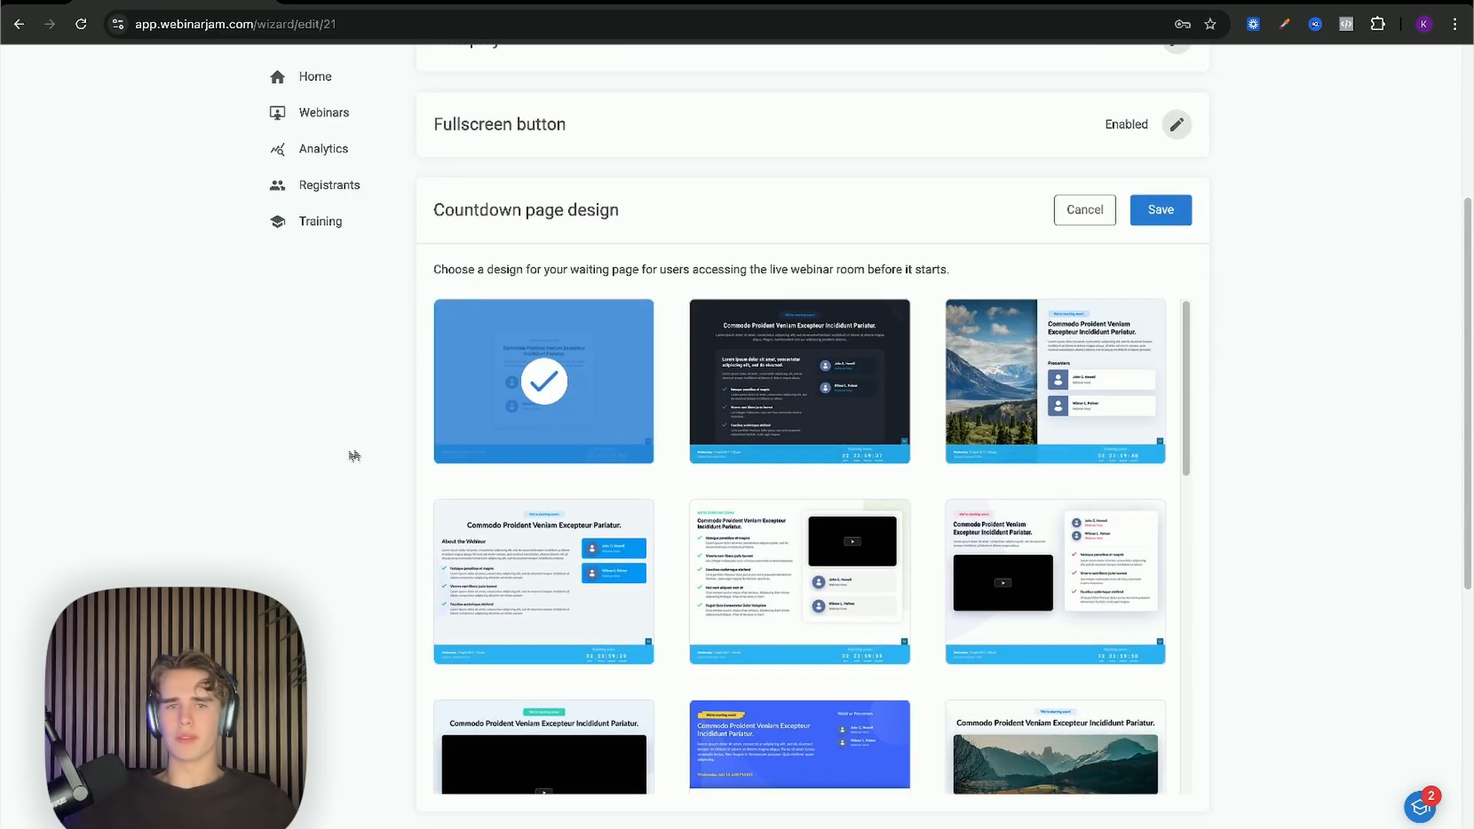
mouse_move(691, 375)
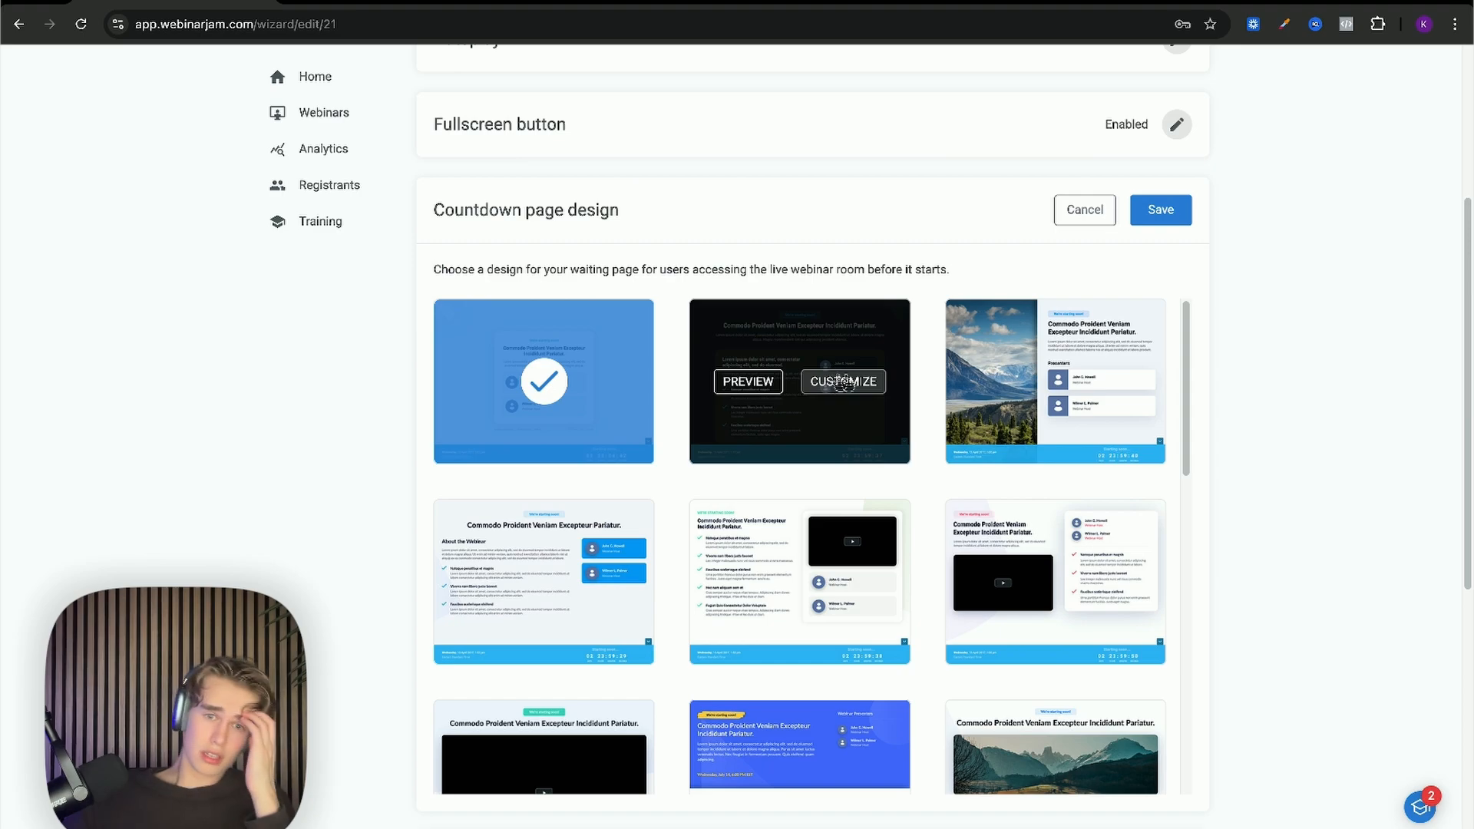
scroll(1021, 399, down, 2)
mouse_move(750, 453)
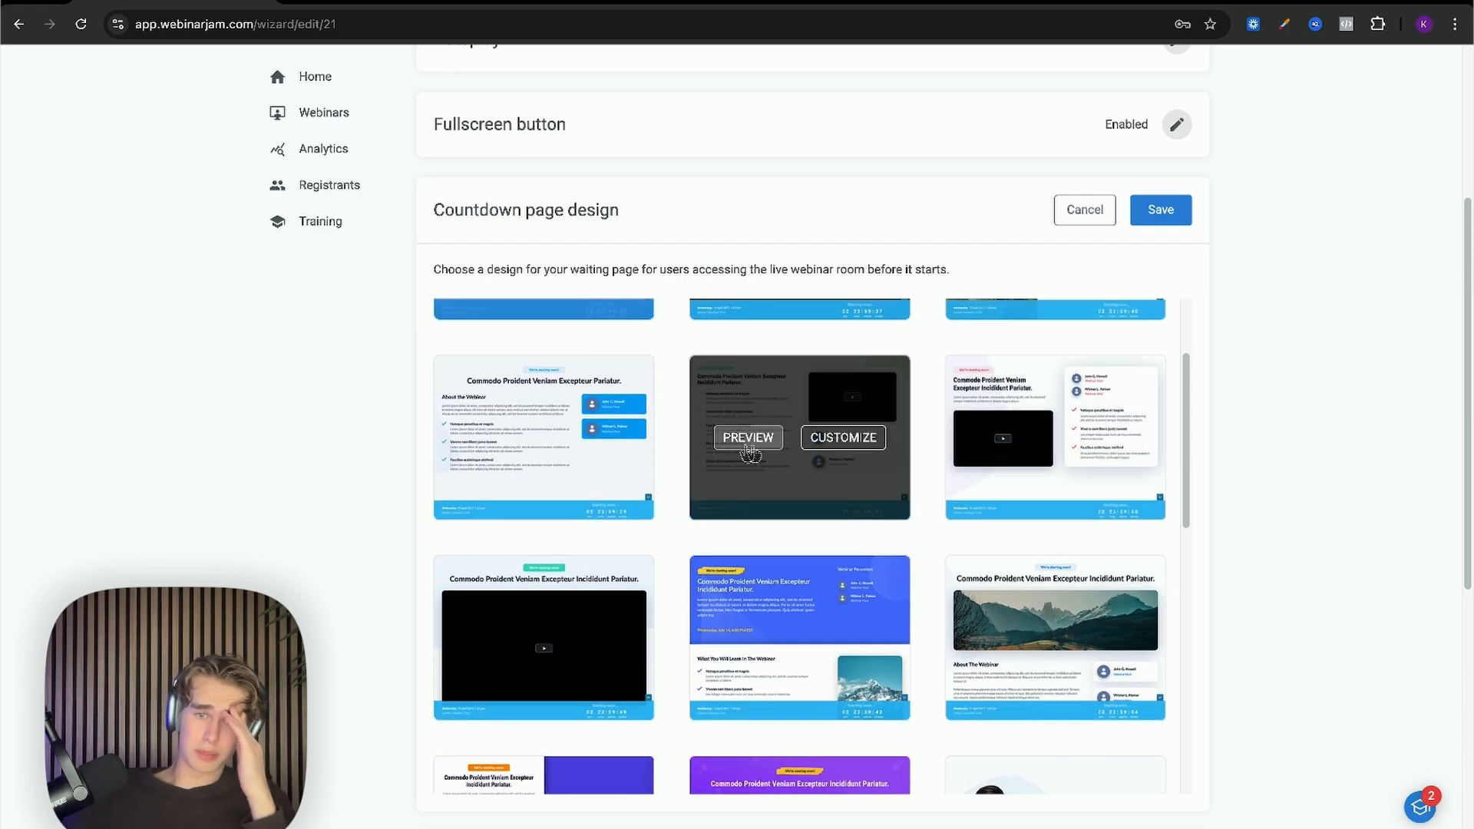
scroll(536, 460, up, 2)
mouse_move(612, 396)
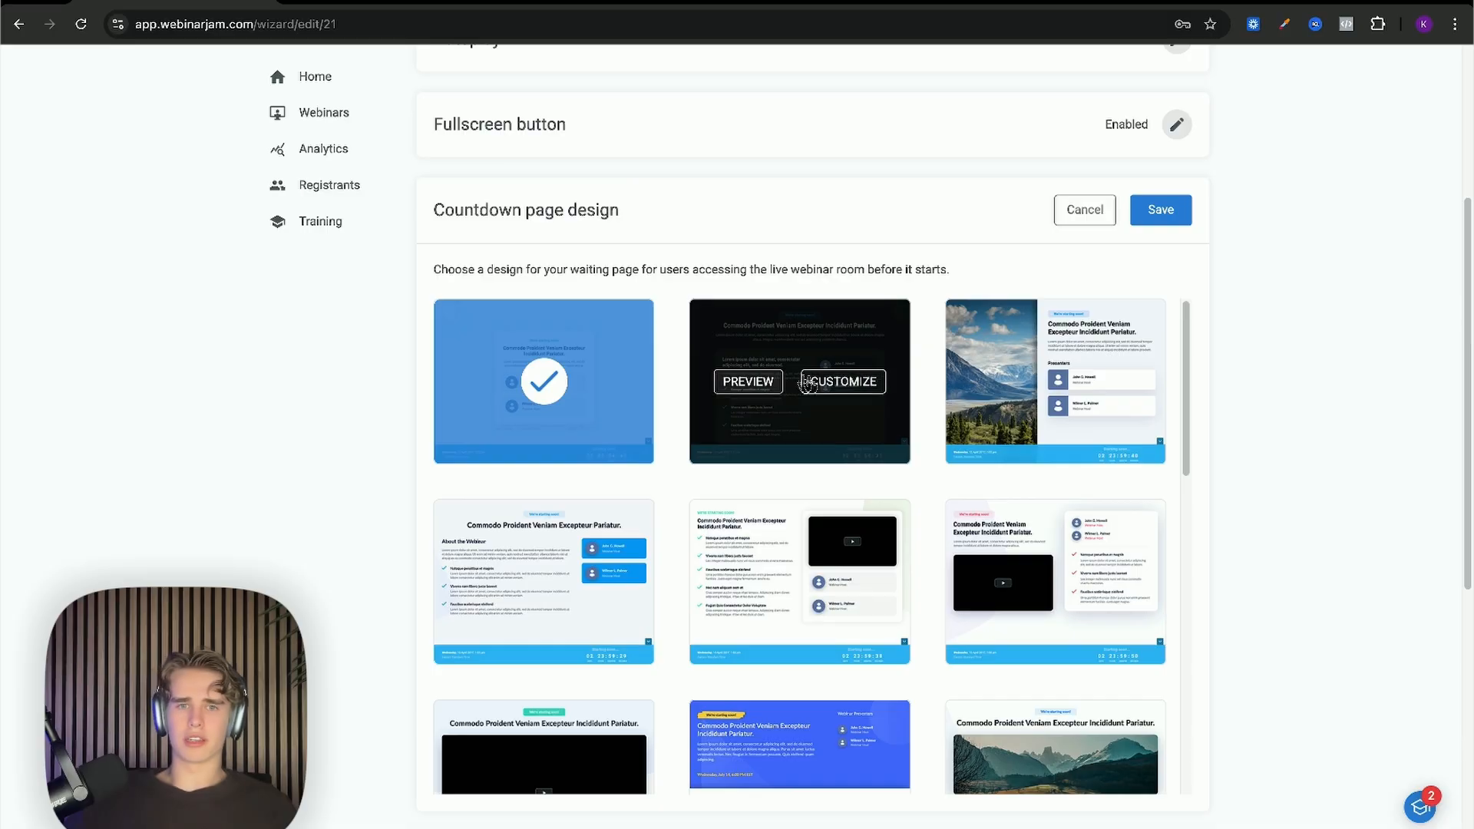
Step: Save Template 18 as the countdown page design and open the Live room design themes
mouse_move(1013, 391)
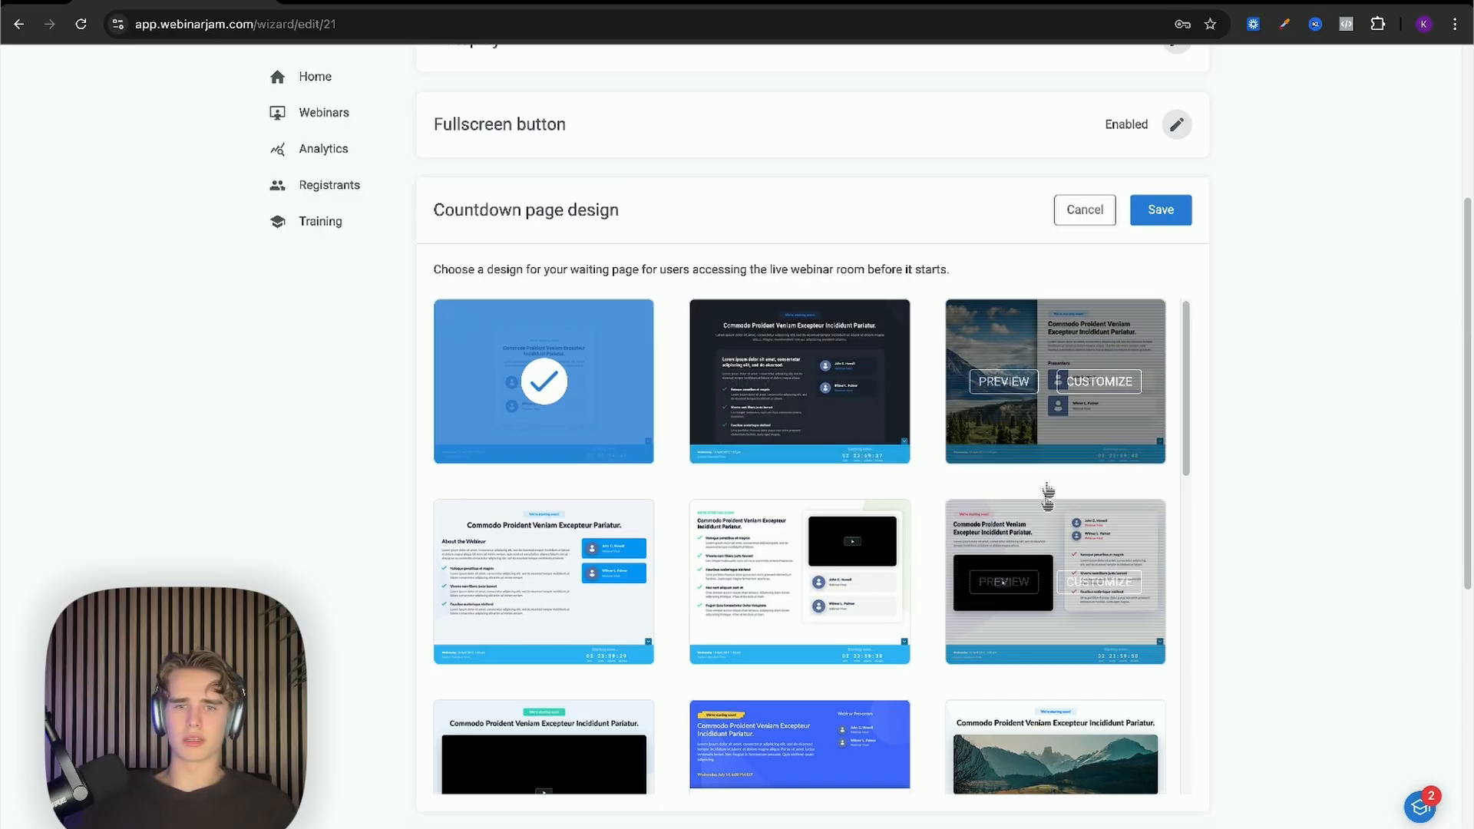
mouse_move(854, 577)
scroll(1067, 587, down, 1)
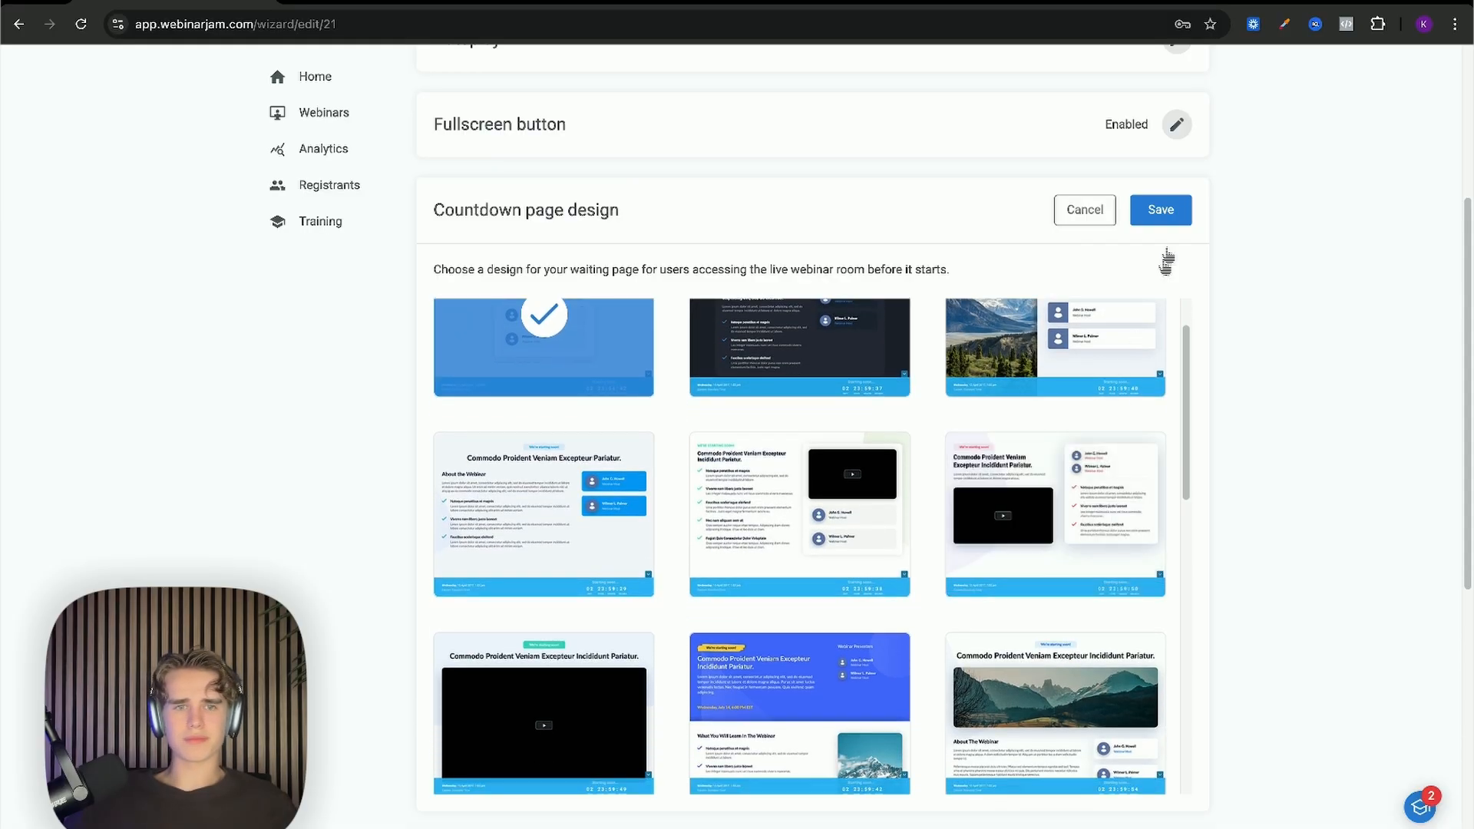
click(1160, 210)
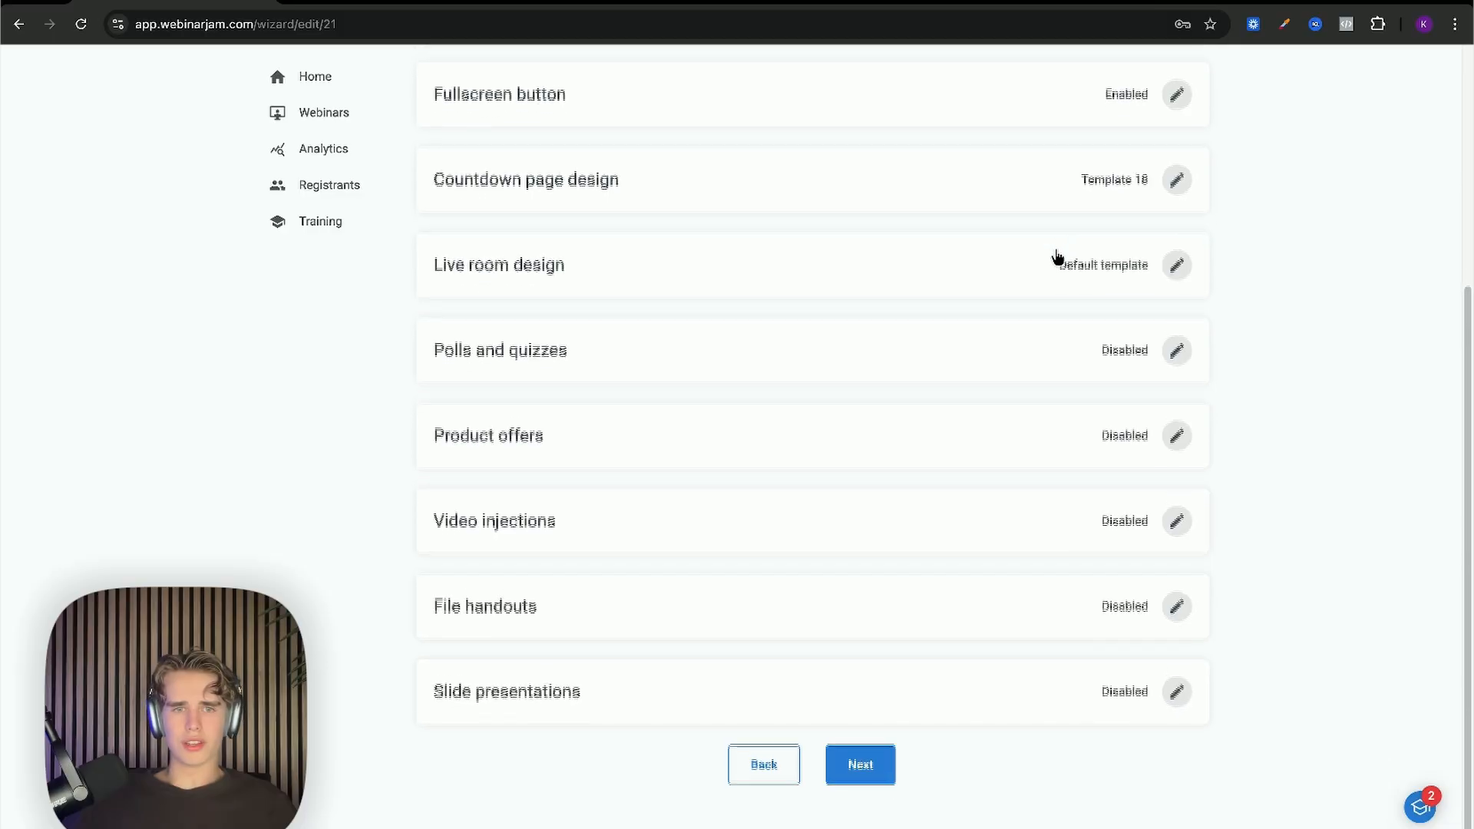
click(1174, 258)
mouse_move(766, 296)
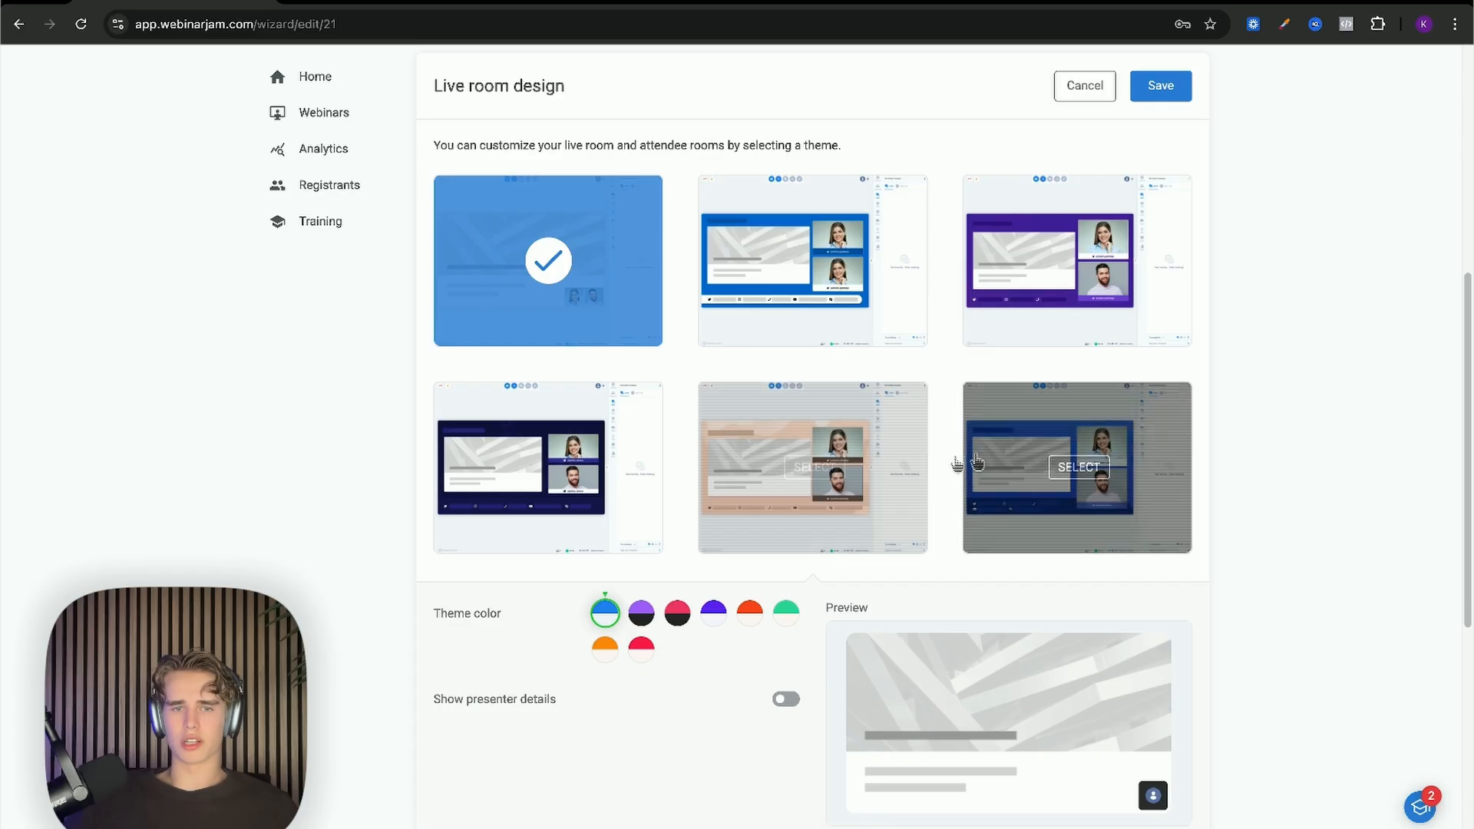
scroll(960, 476, down, 2)
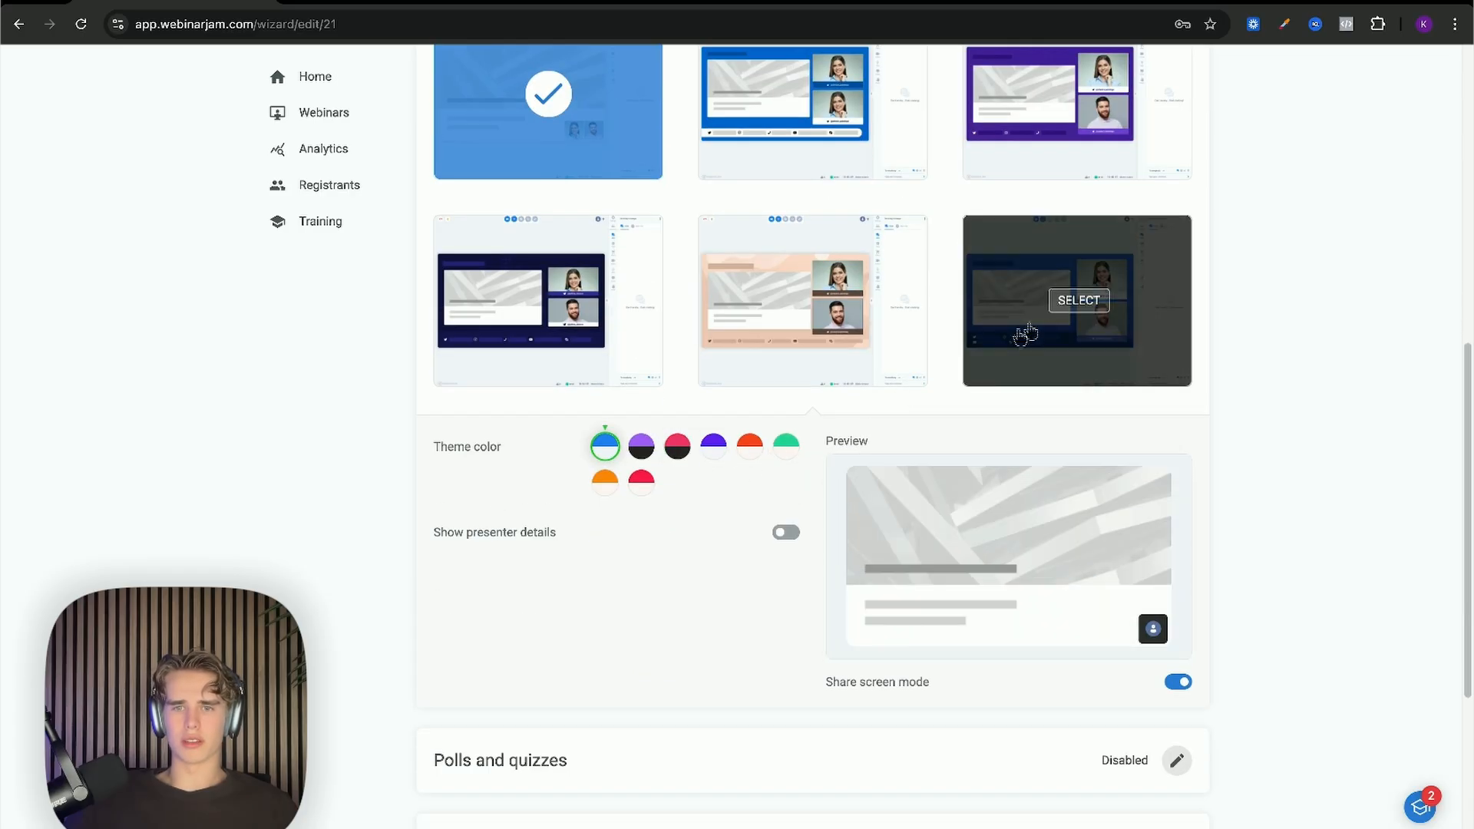
scroll(1028, 250, down, 1)
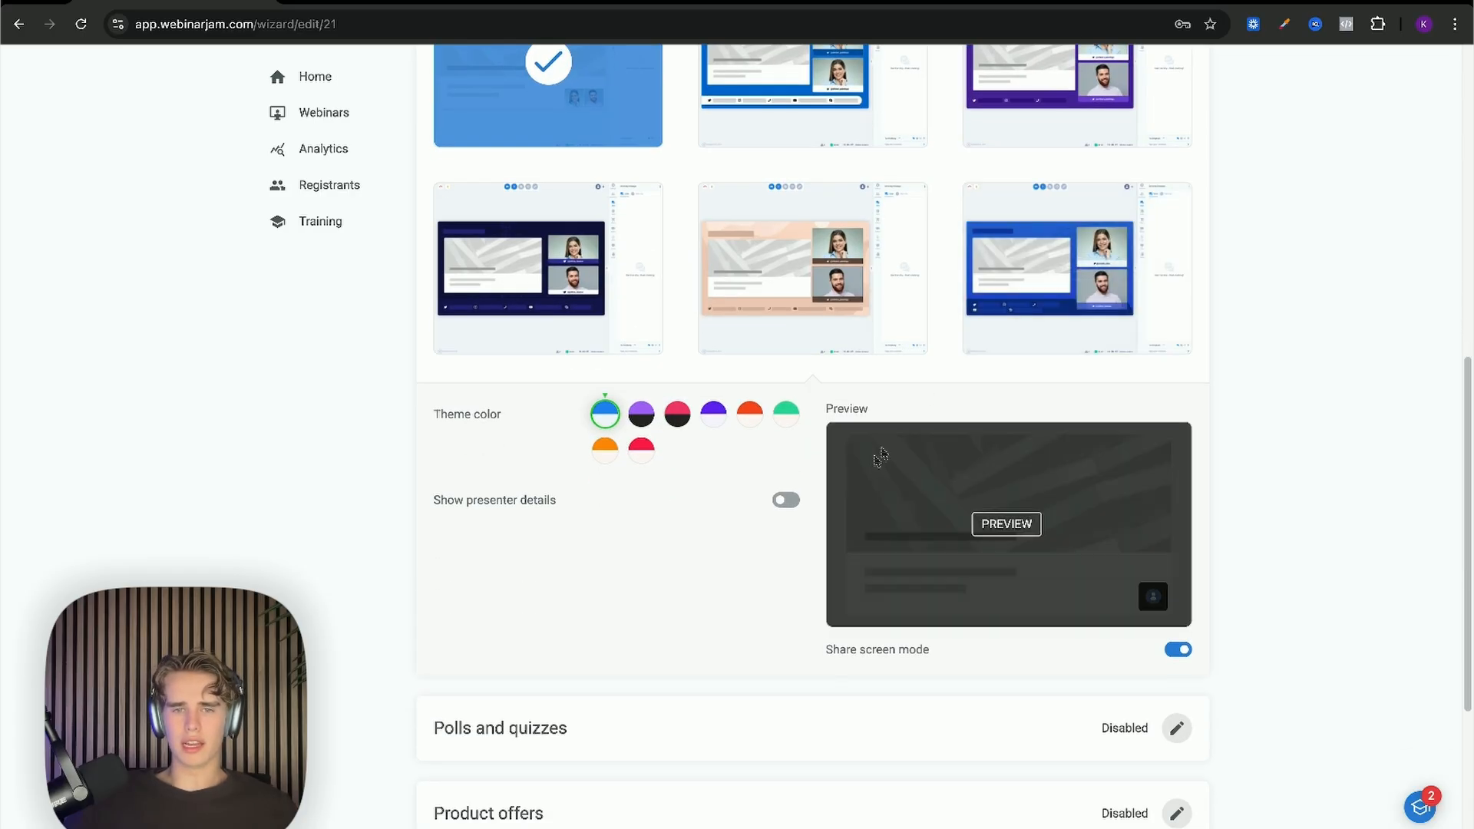
click(787, 501)
click(783, 506)
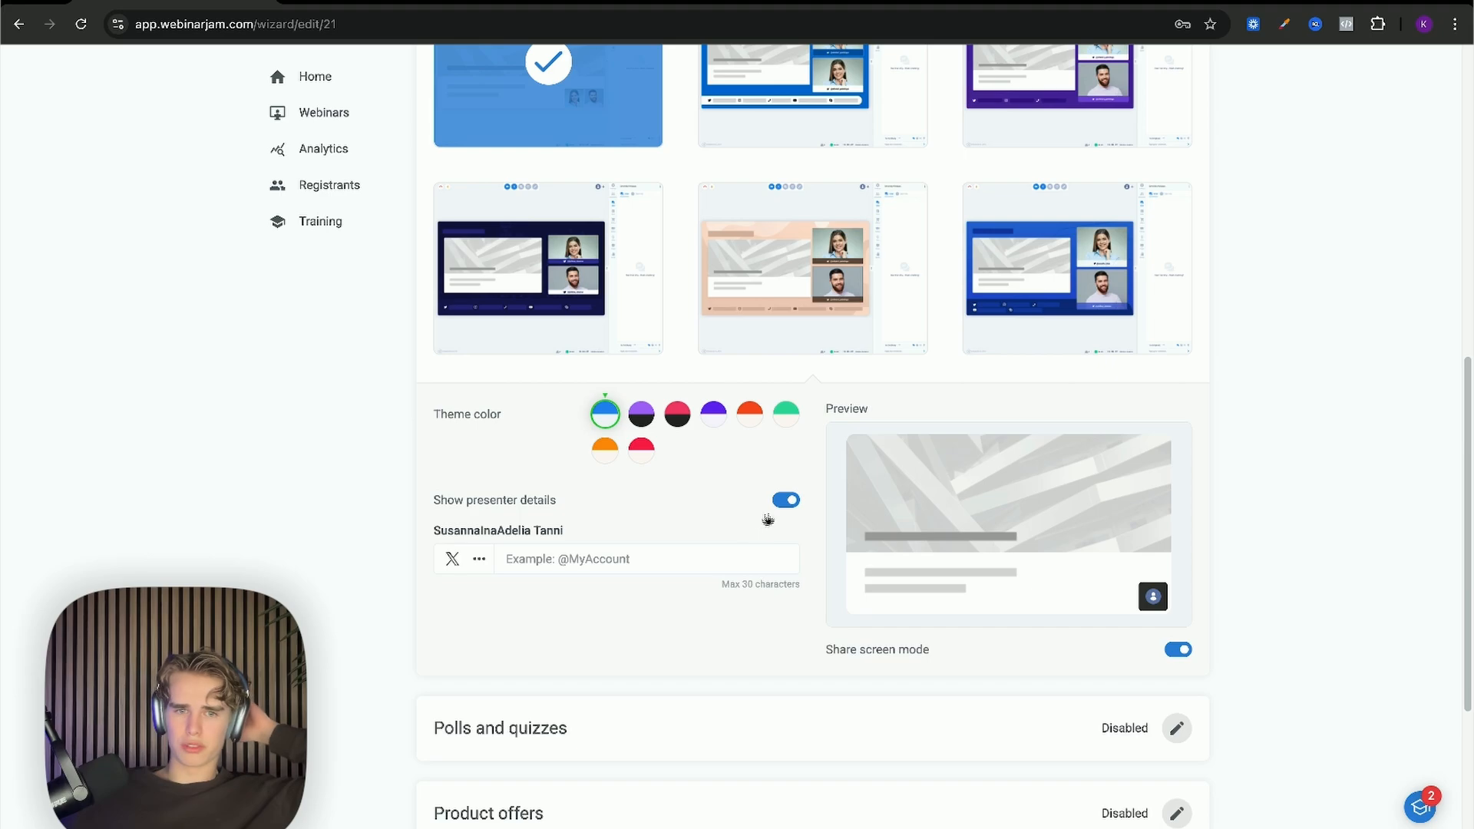
scroll(649, 537, down, 3)
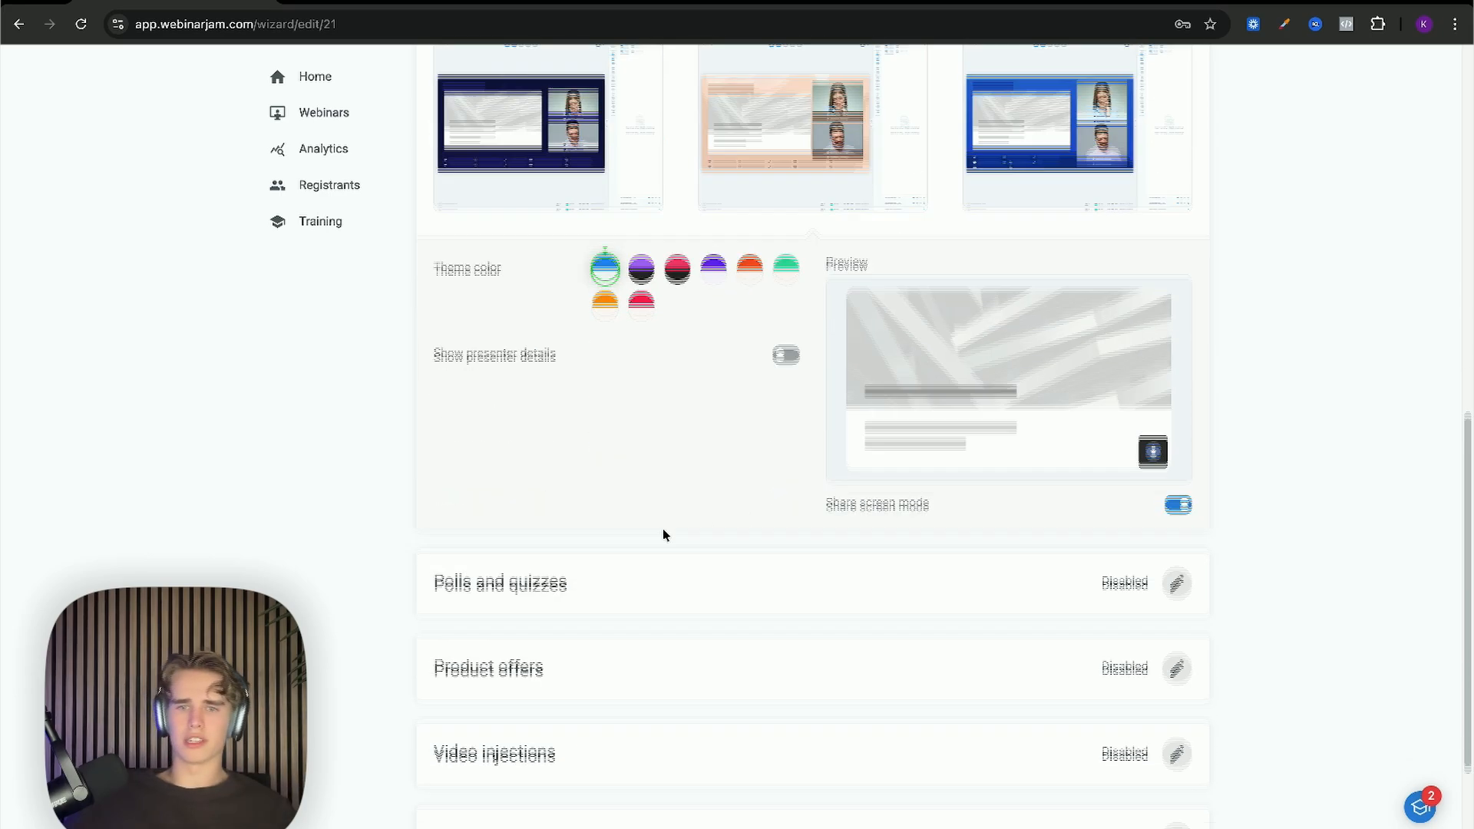
scroll(633, 528, up, 2)
scroll(631, 526, down, 2)
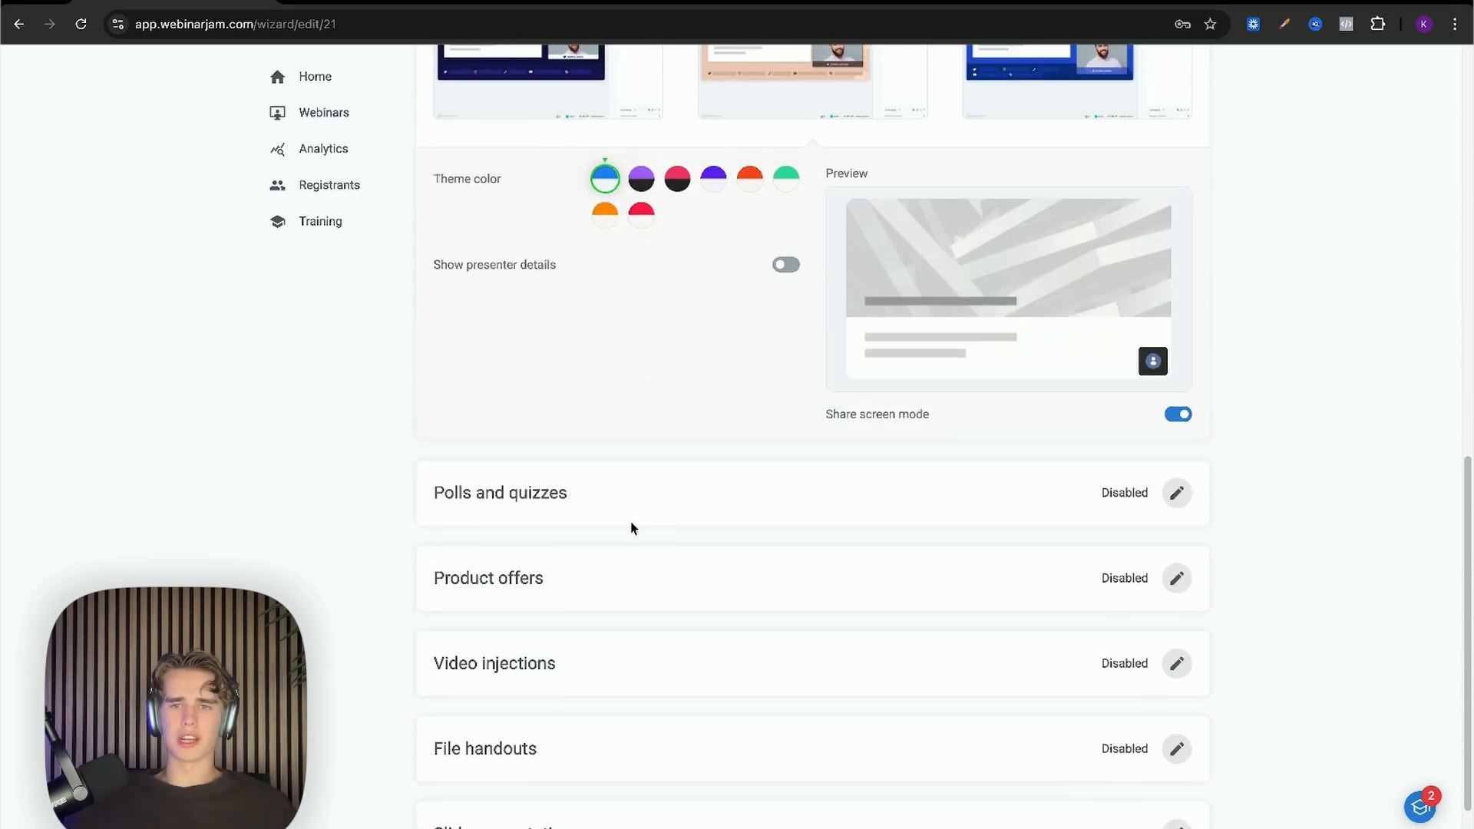
scroll(631, 526, up, 1)
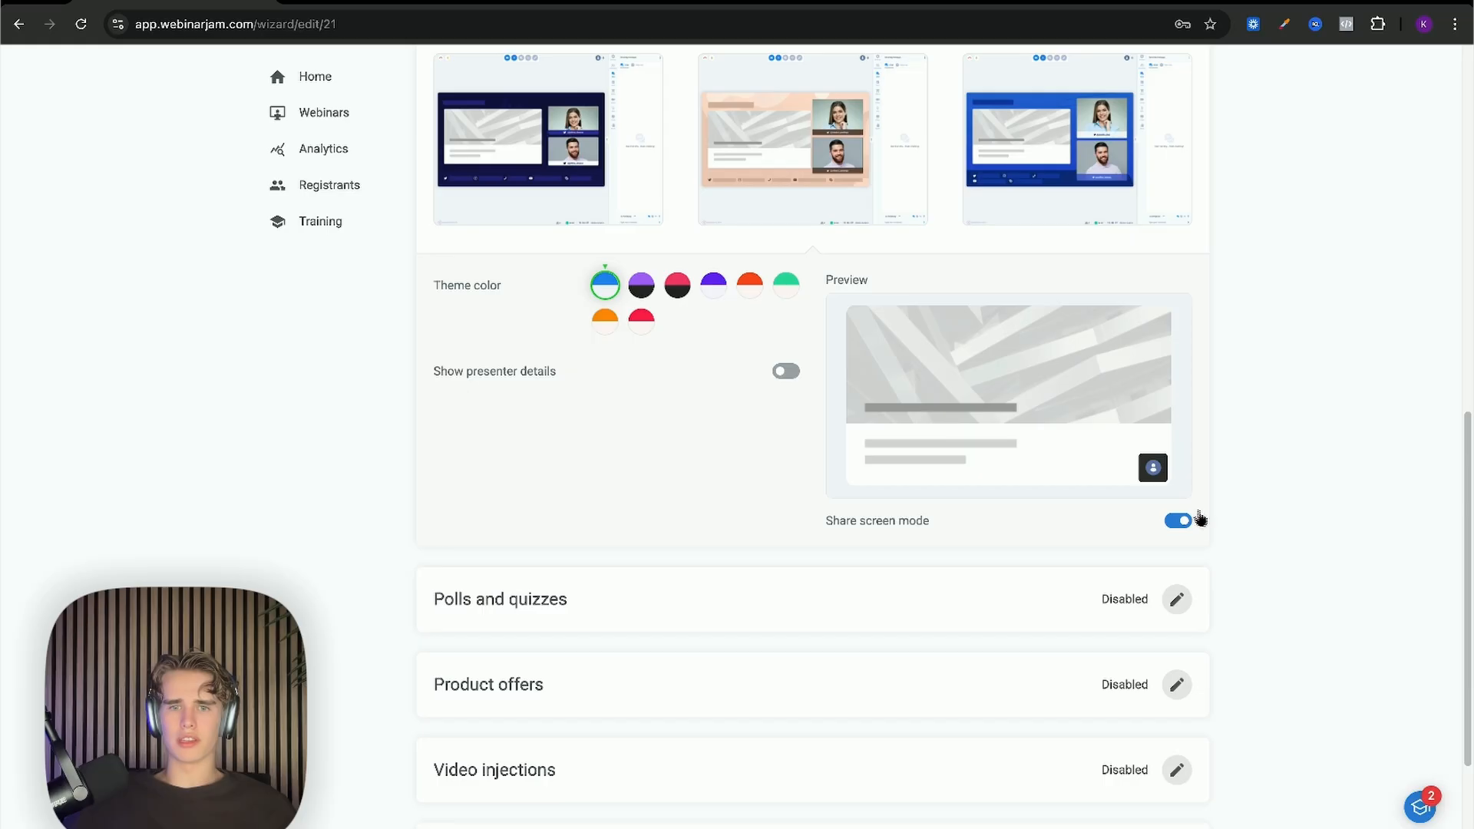
click(1186, 522)
click(1184, 522)
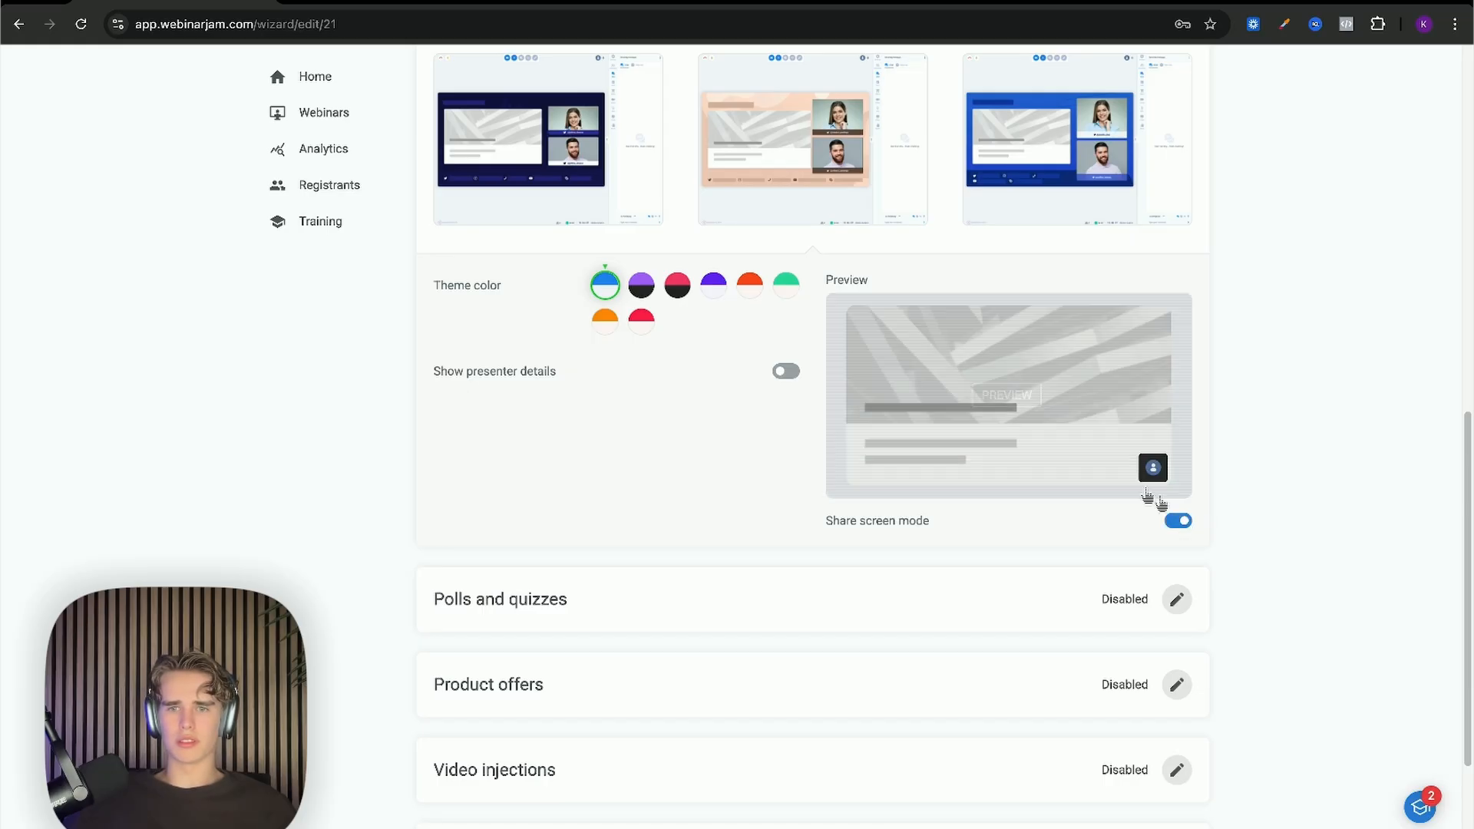
scroll(816, 605, down, 1)
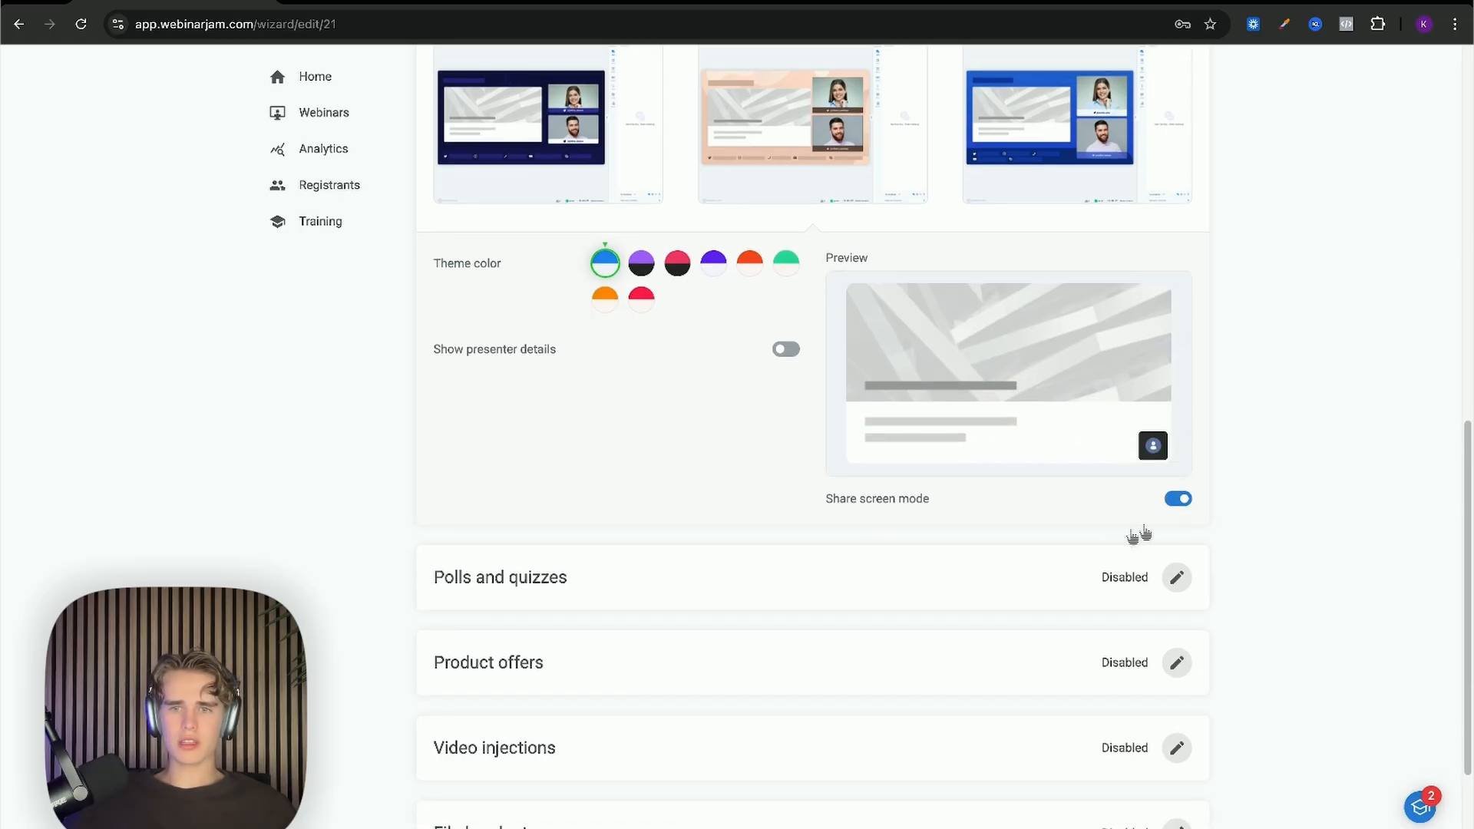
Step: Save the Live room design as Default template and start a new product offer
click(1176, 579)
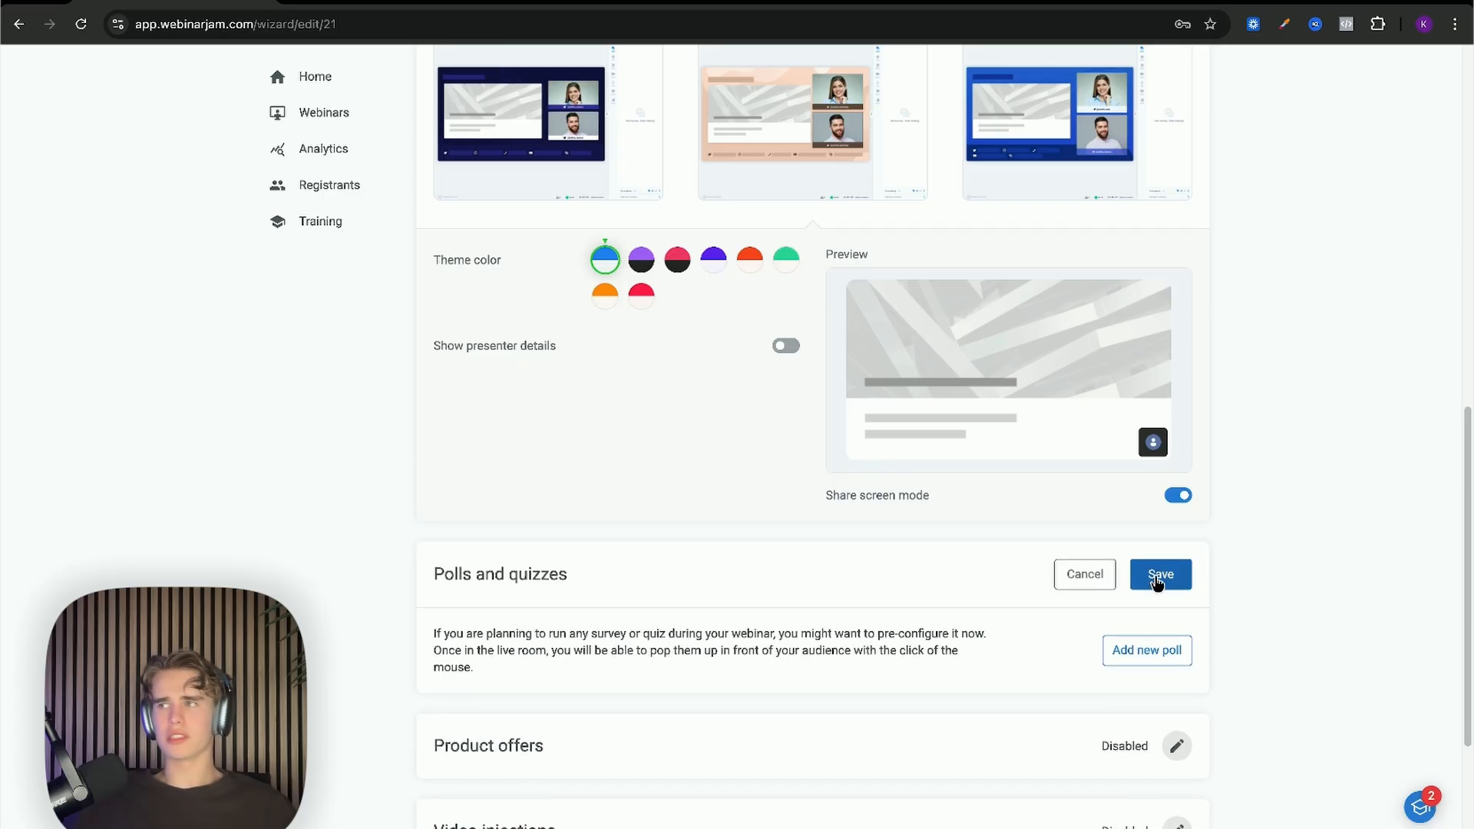
scroll(1159, 579, down, 1)
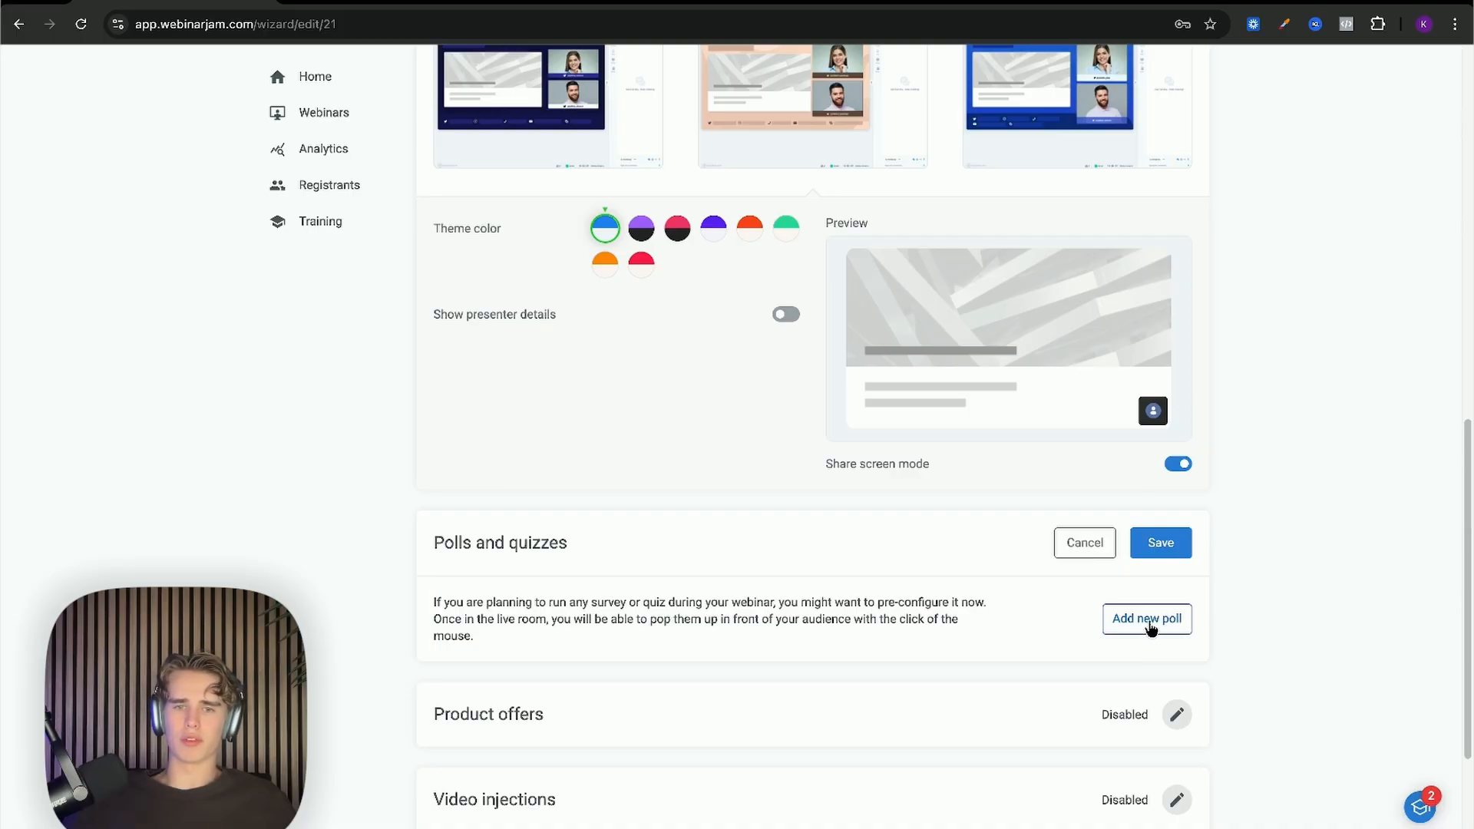
scroll(1161, 596, up, 6)
click(1158, 211)
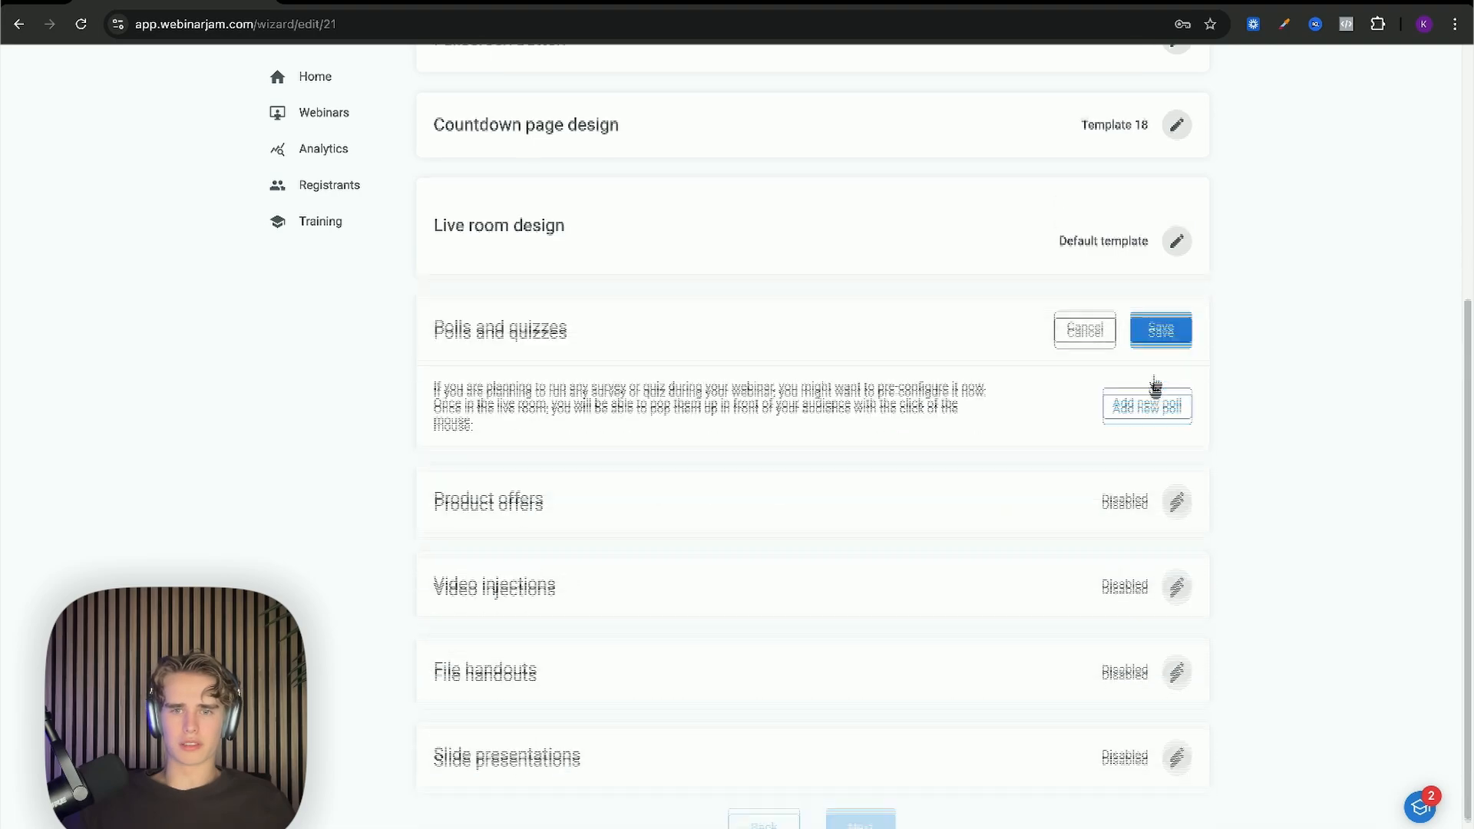
click(1176, 395)
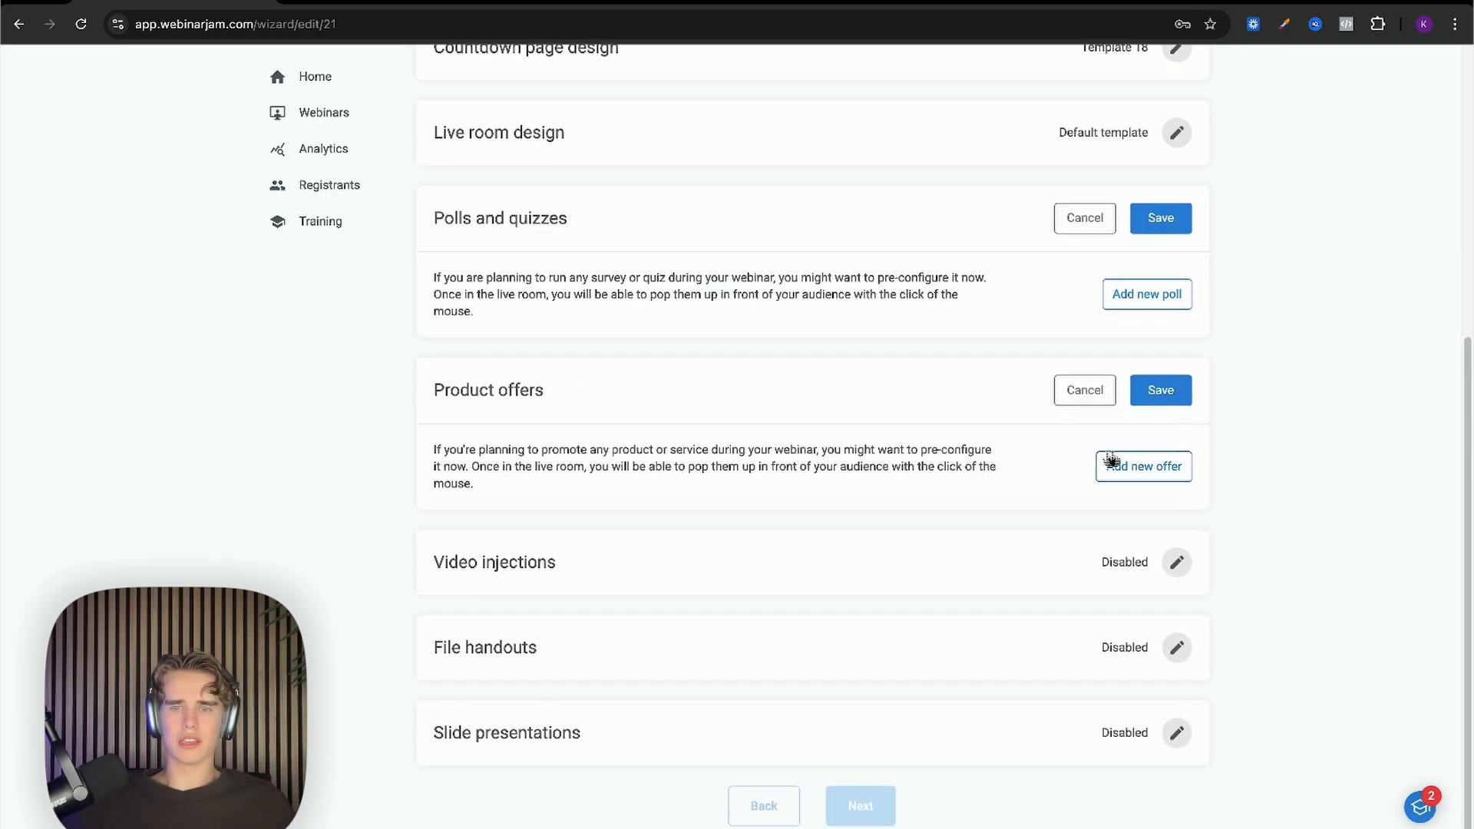
click(1127, 465)
Step: Turn on Apply scarcity for the new offer with 50 available units
scroll(815, 435, down, 1)
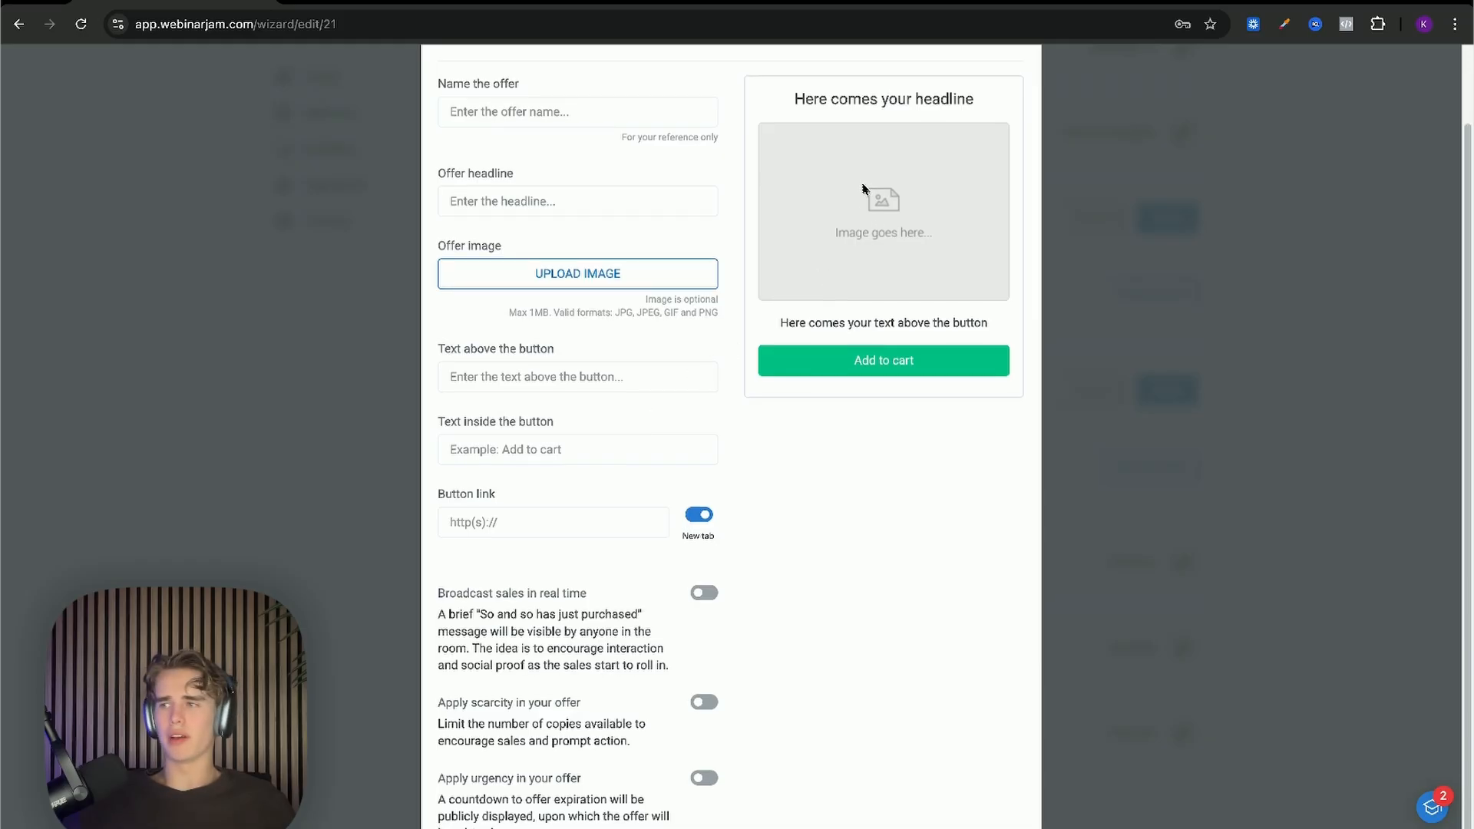
scroll(866, 195, up, 1)
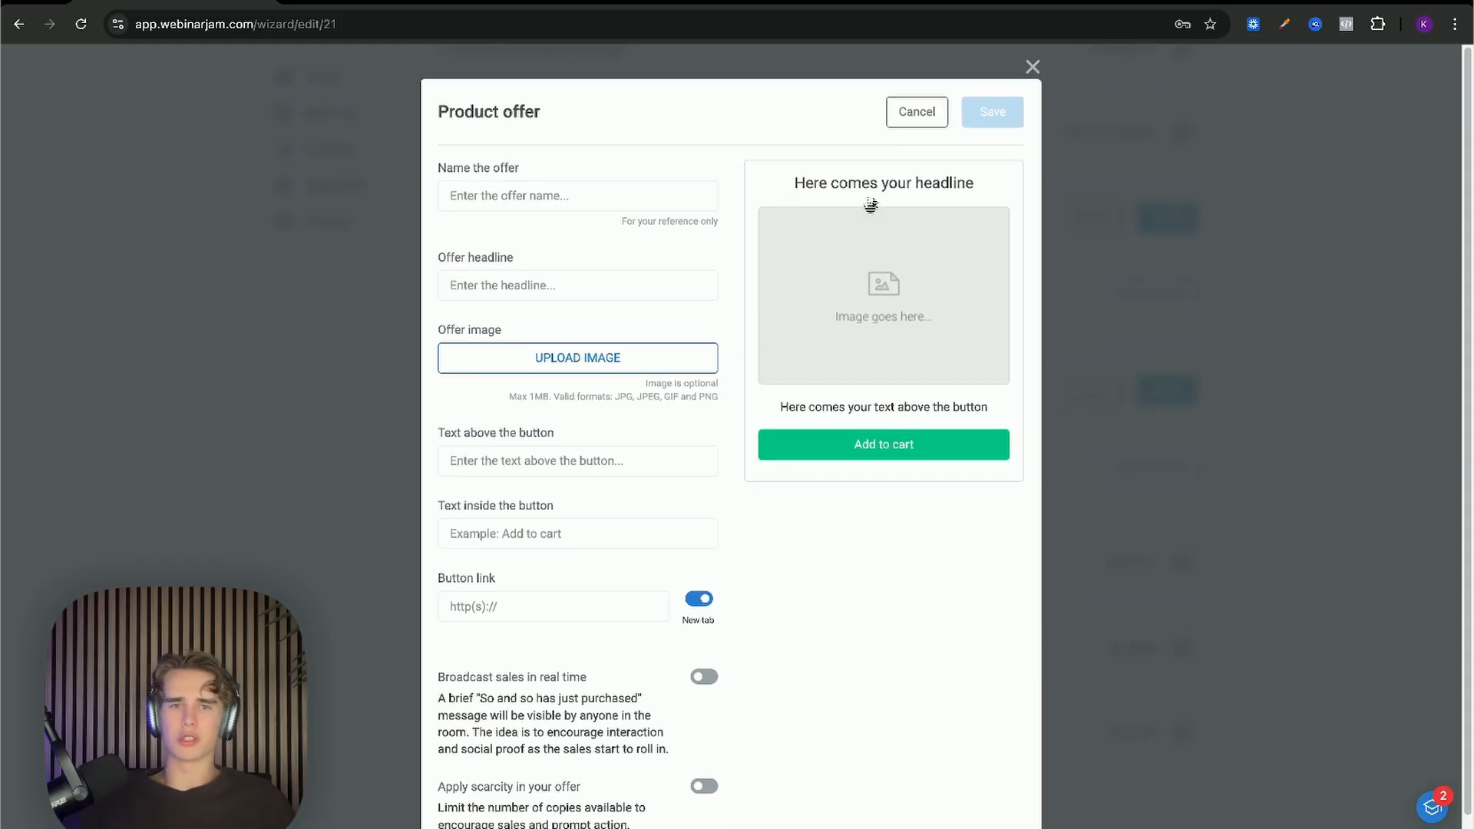
double_click(546, 396)
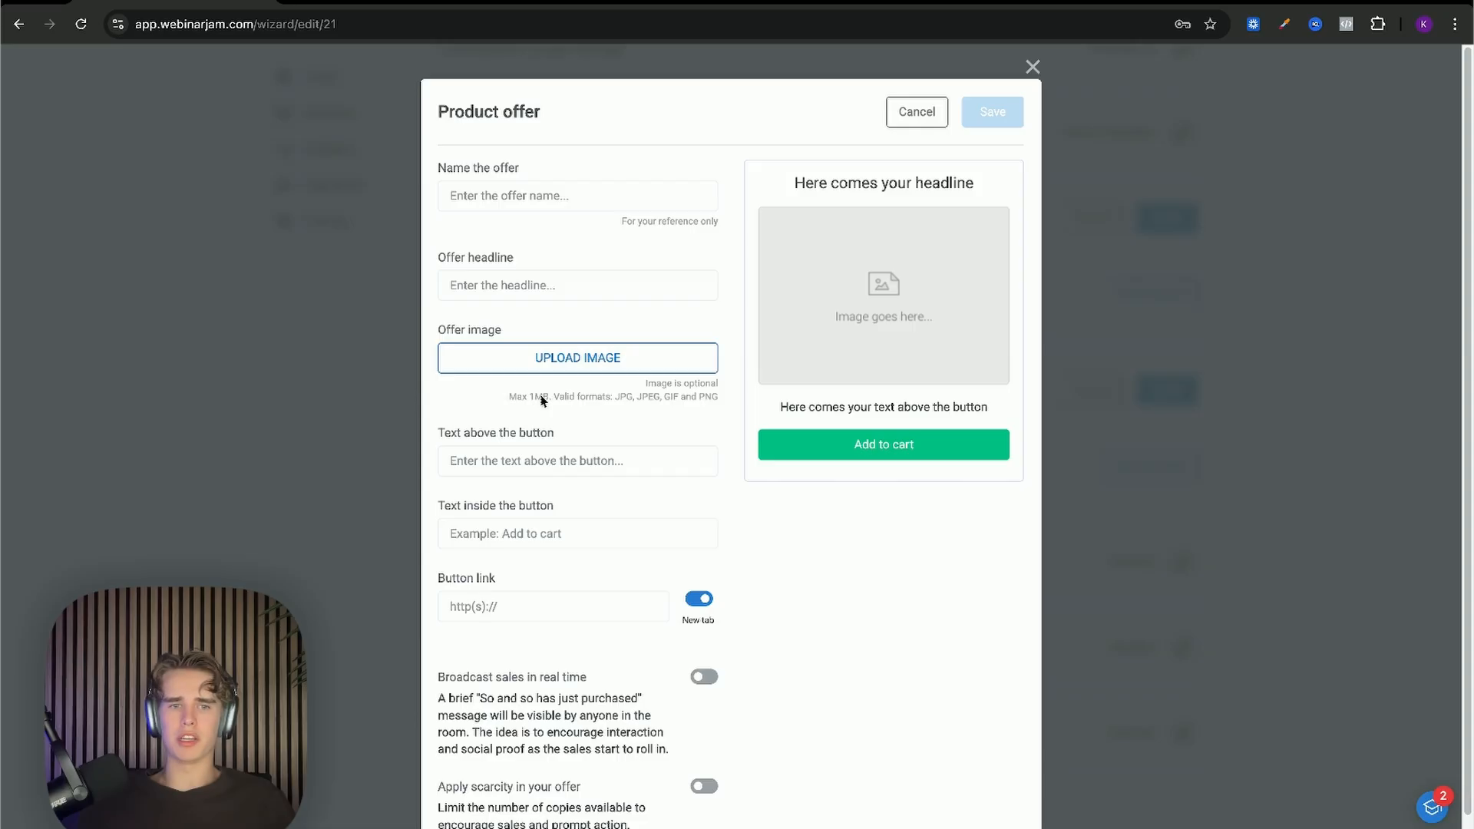
scroll(545, 398, down, 1)
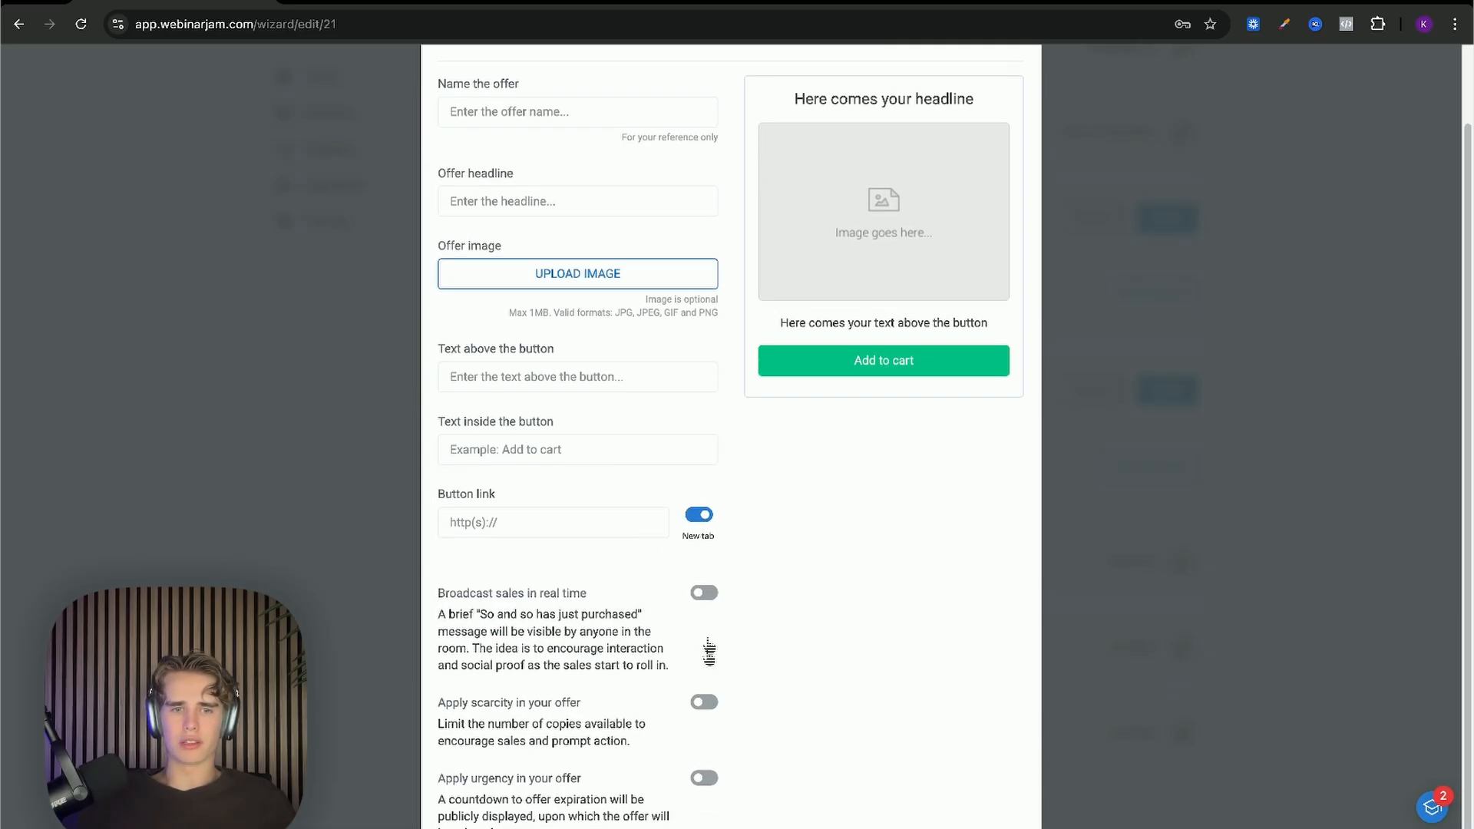
click(701, 704)
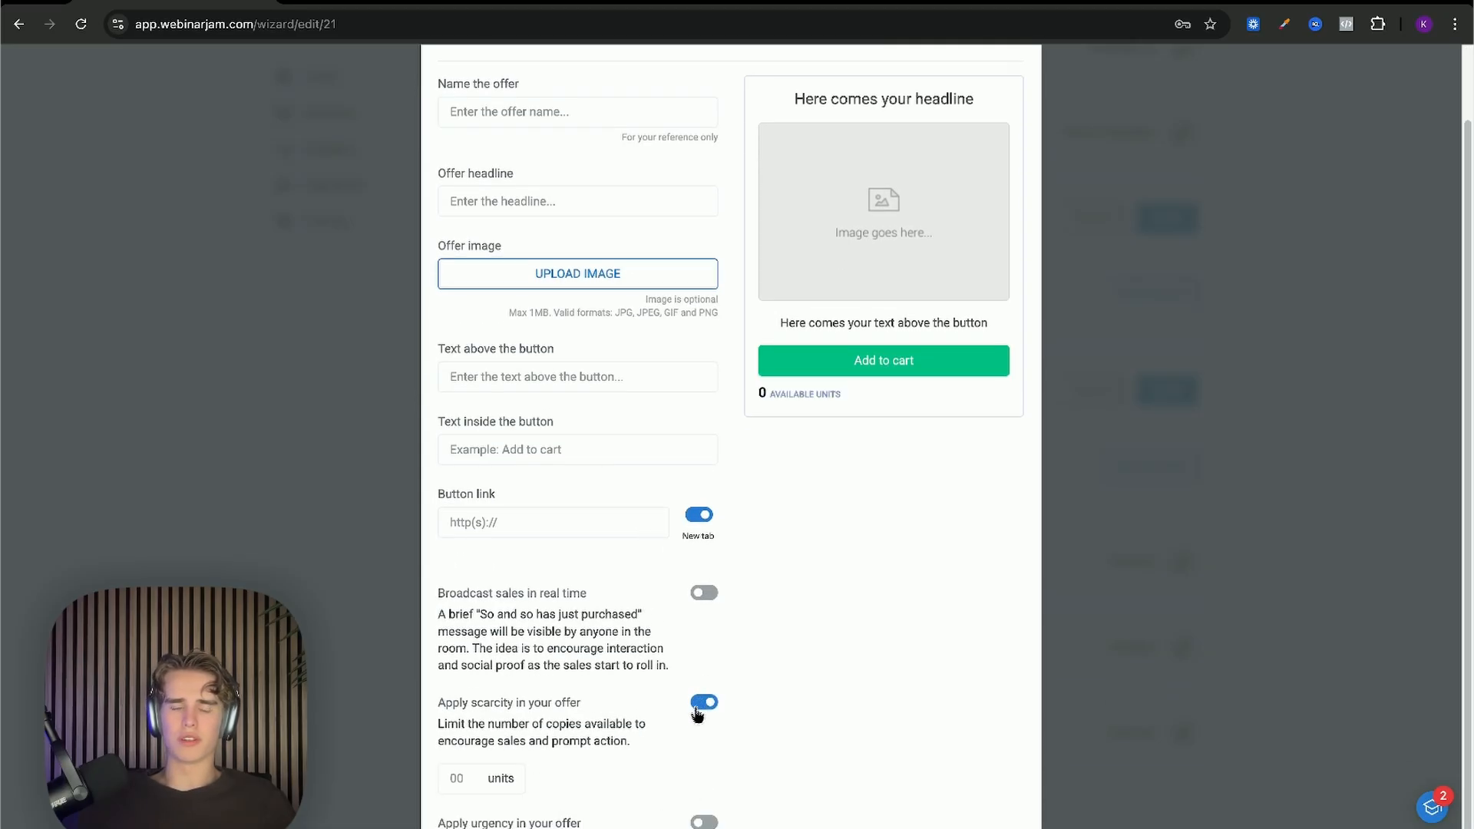
scroll(697, 716, down, 1)
click(482, 733)
text(50)
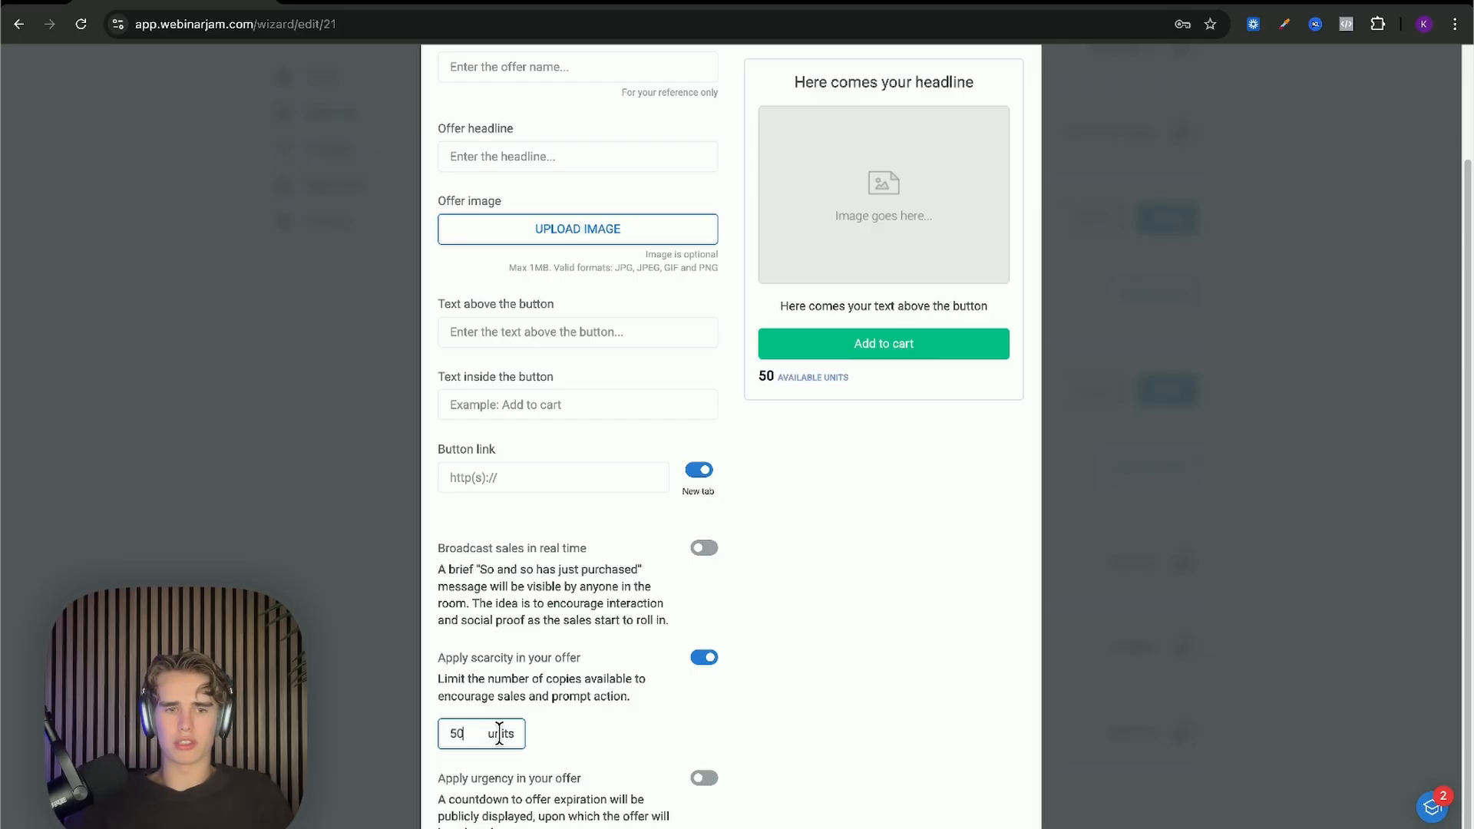
click(755, 667)
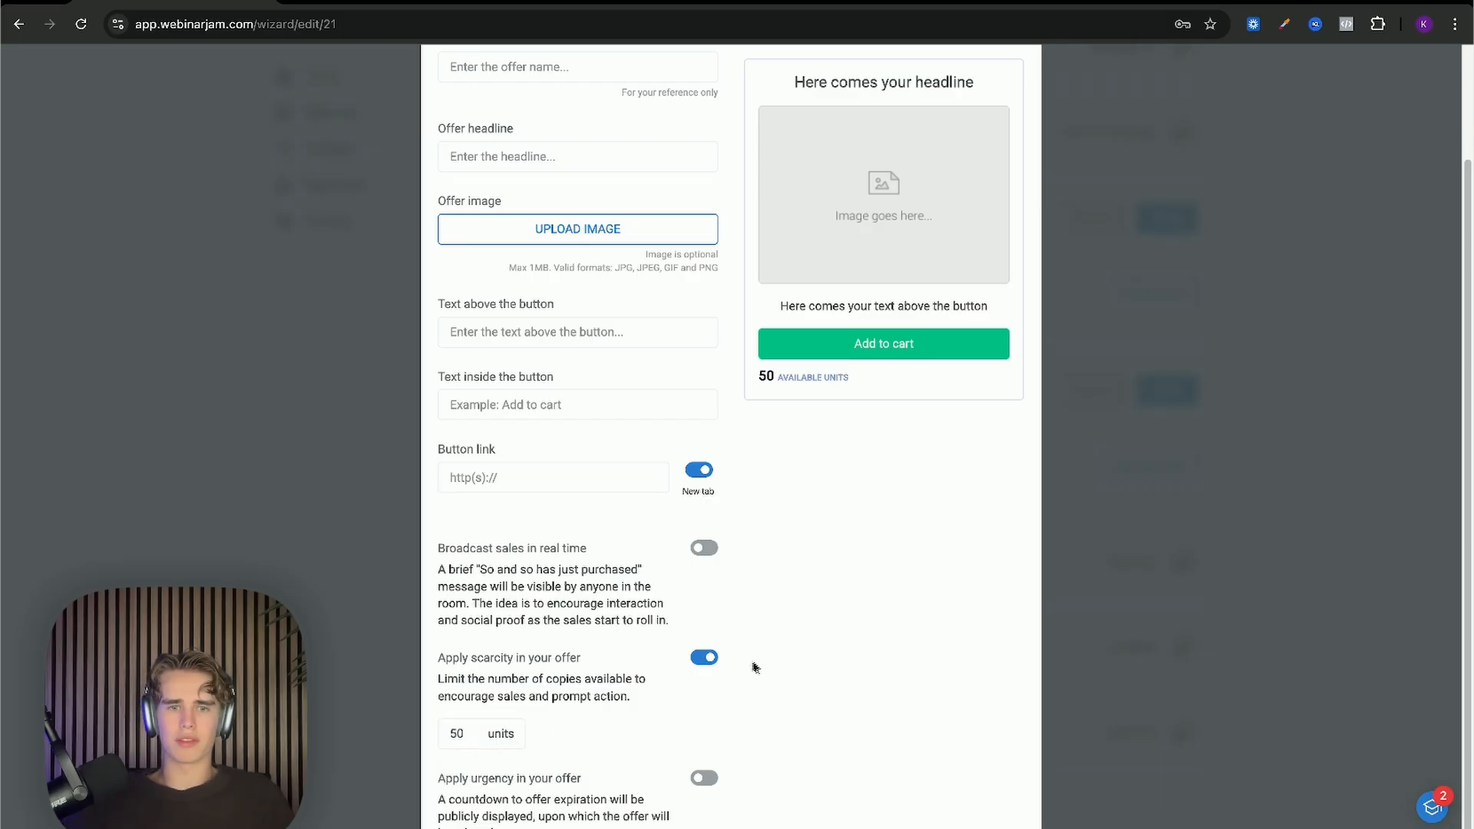
click(531, 741)
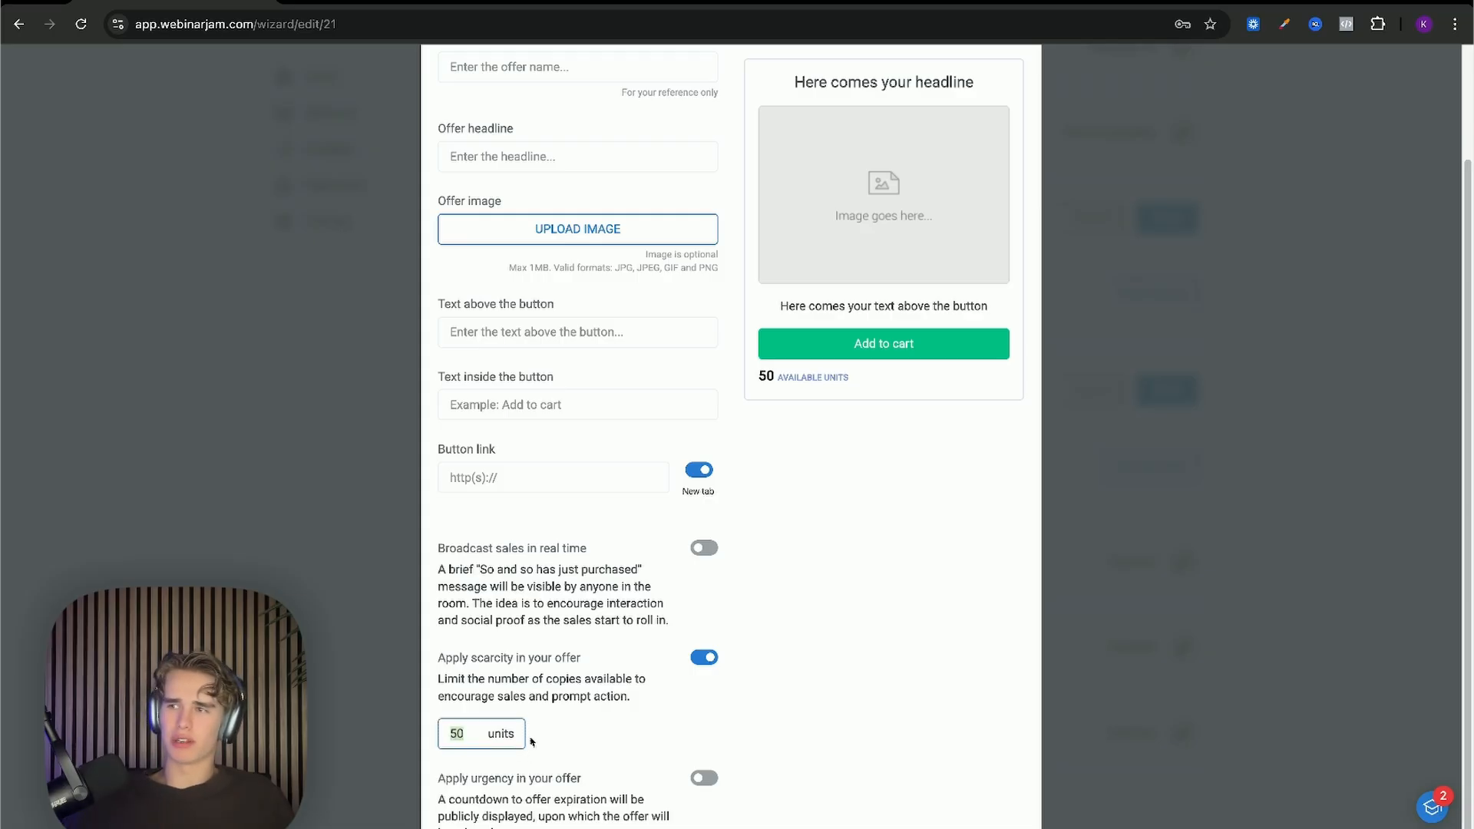
click(529, 741)
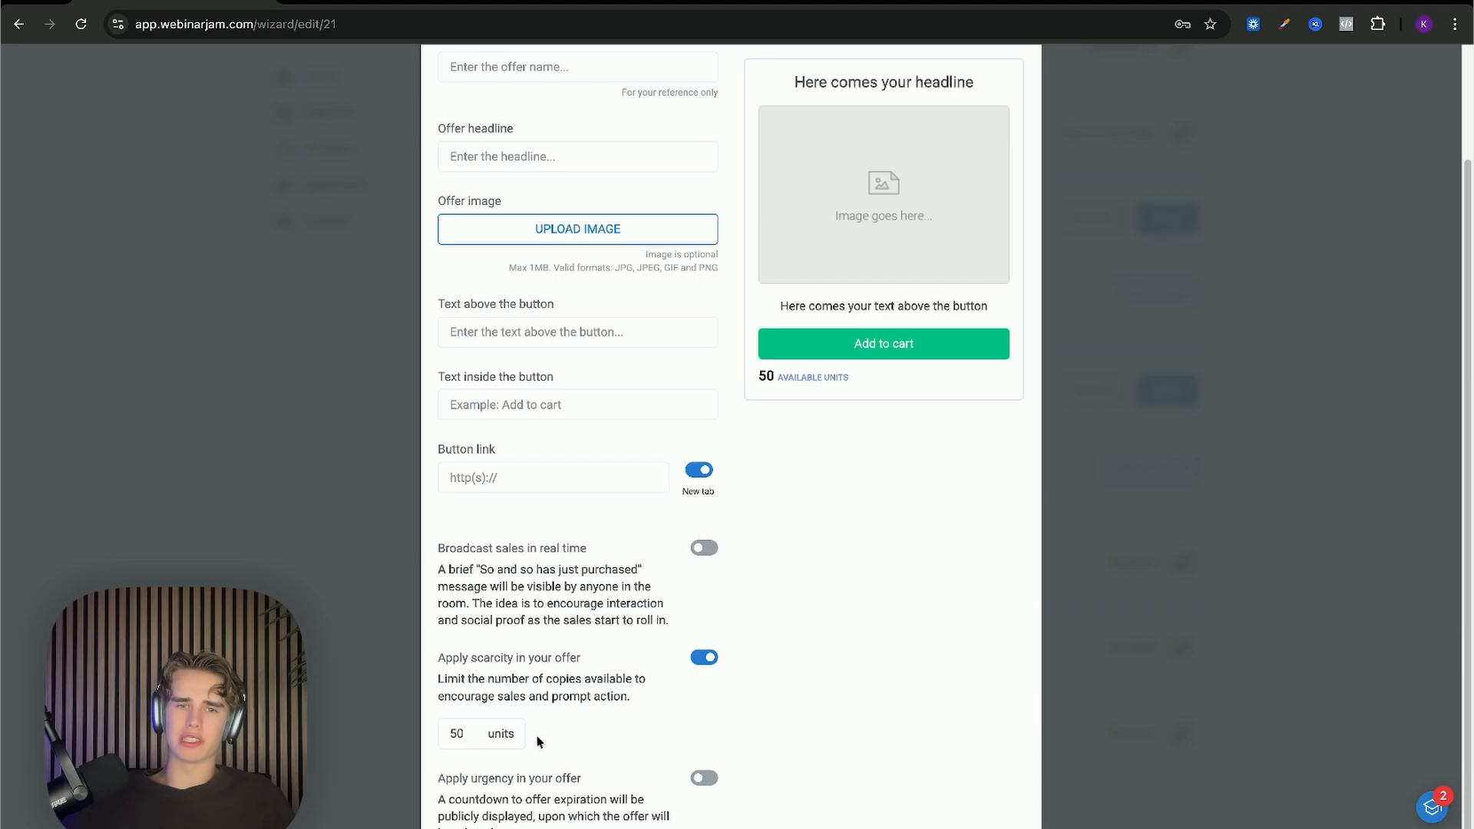
Step: Toggle the offer expiry countdown on and off, disable New tab, and close the form unsaved
scroll(541, 741, up, 2)
scroll(541, 740, down, 2)
scroll(541, 741, up, 2)
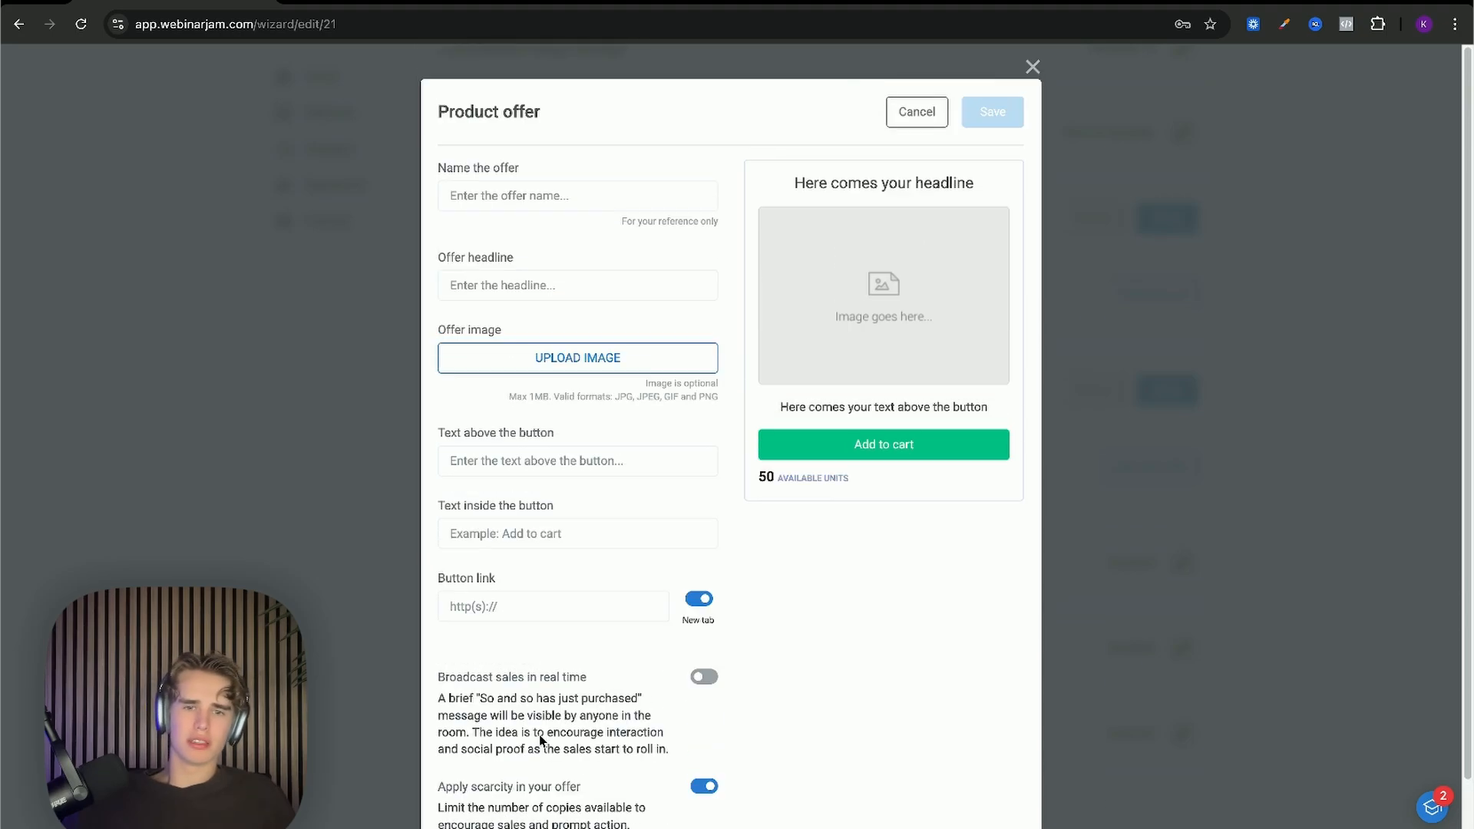
scroll(541, 741, down, 2)
scroll(541, 741, up, 1)
scroll(542, 741, down, 1)
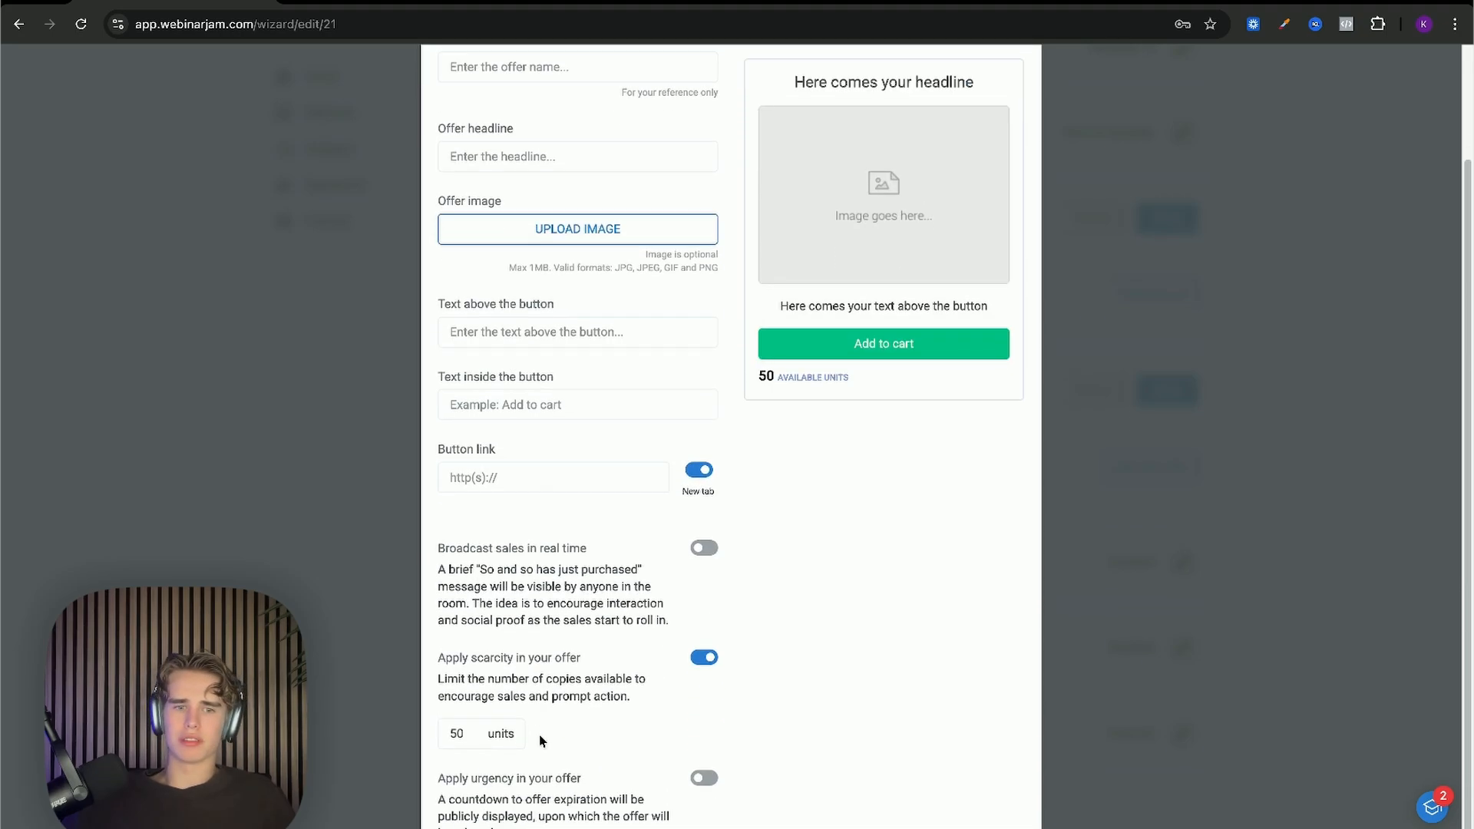
scroll(542, 741, up, 2)
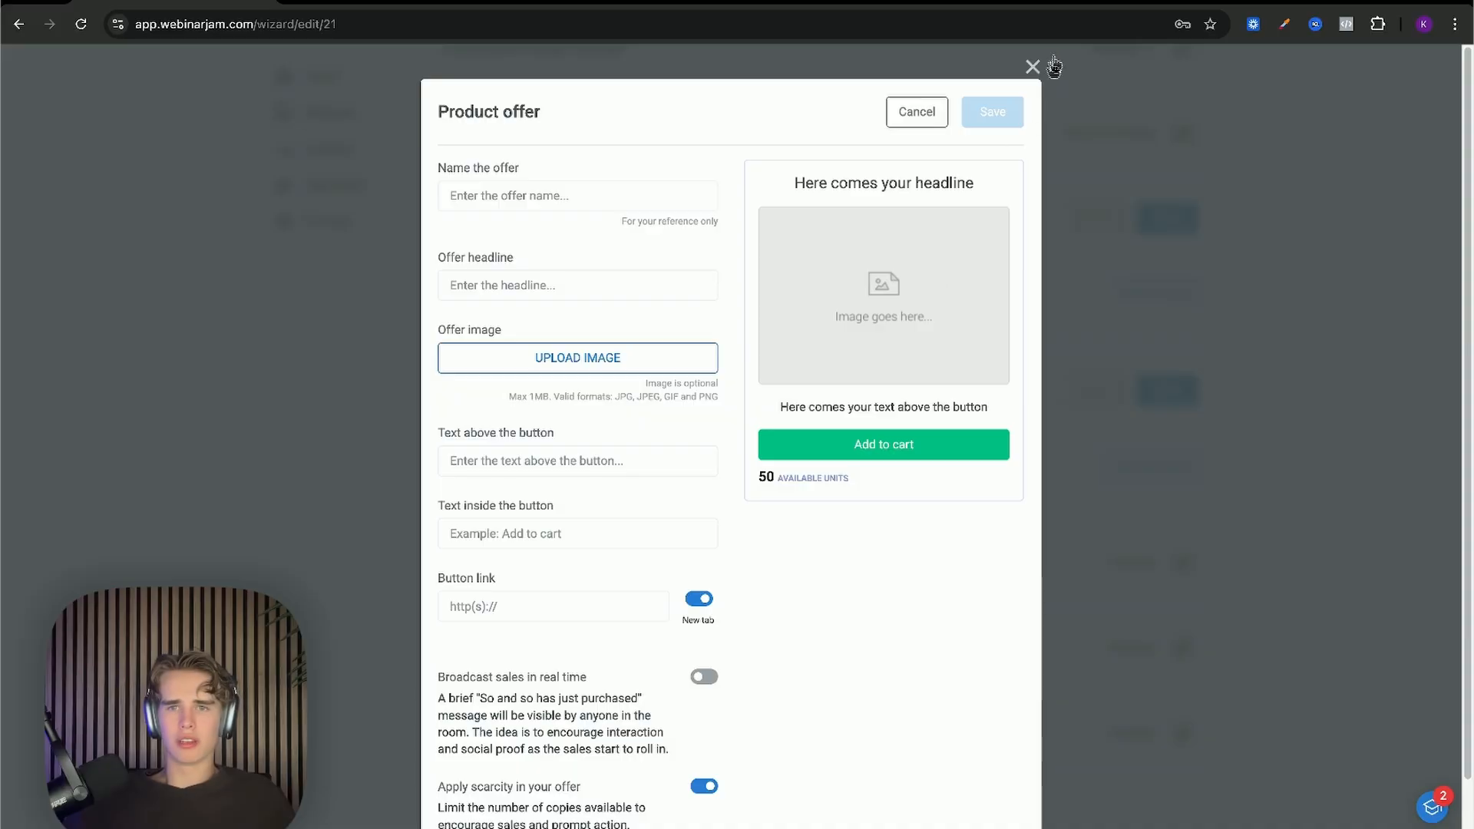
scroll(791, 395, down, 2)
click(703, 778)
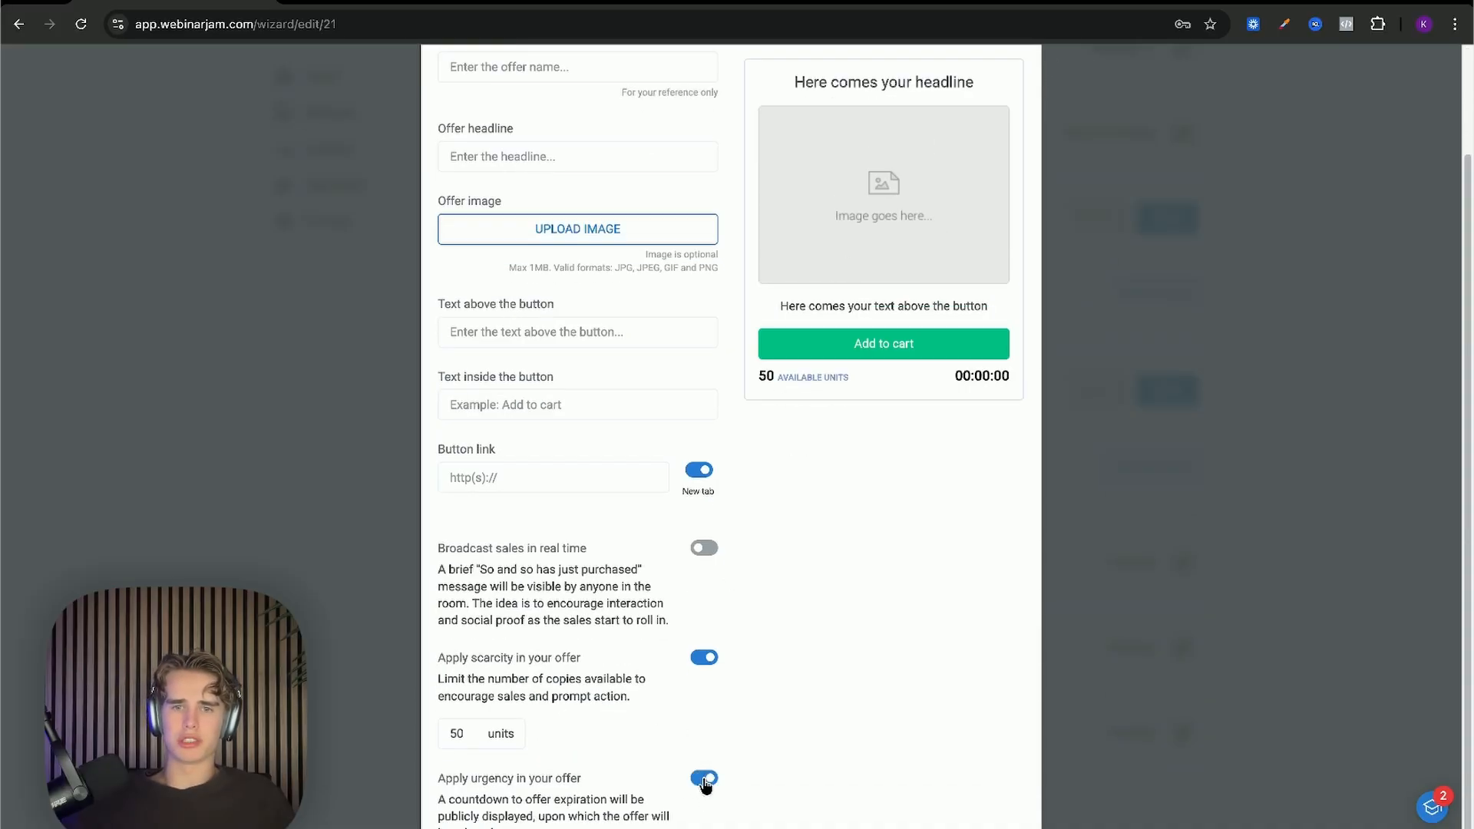
scroll(704, 791, down, 1)
click(704, 741)
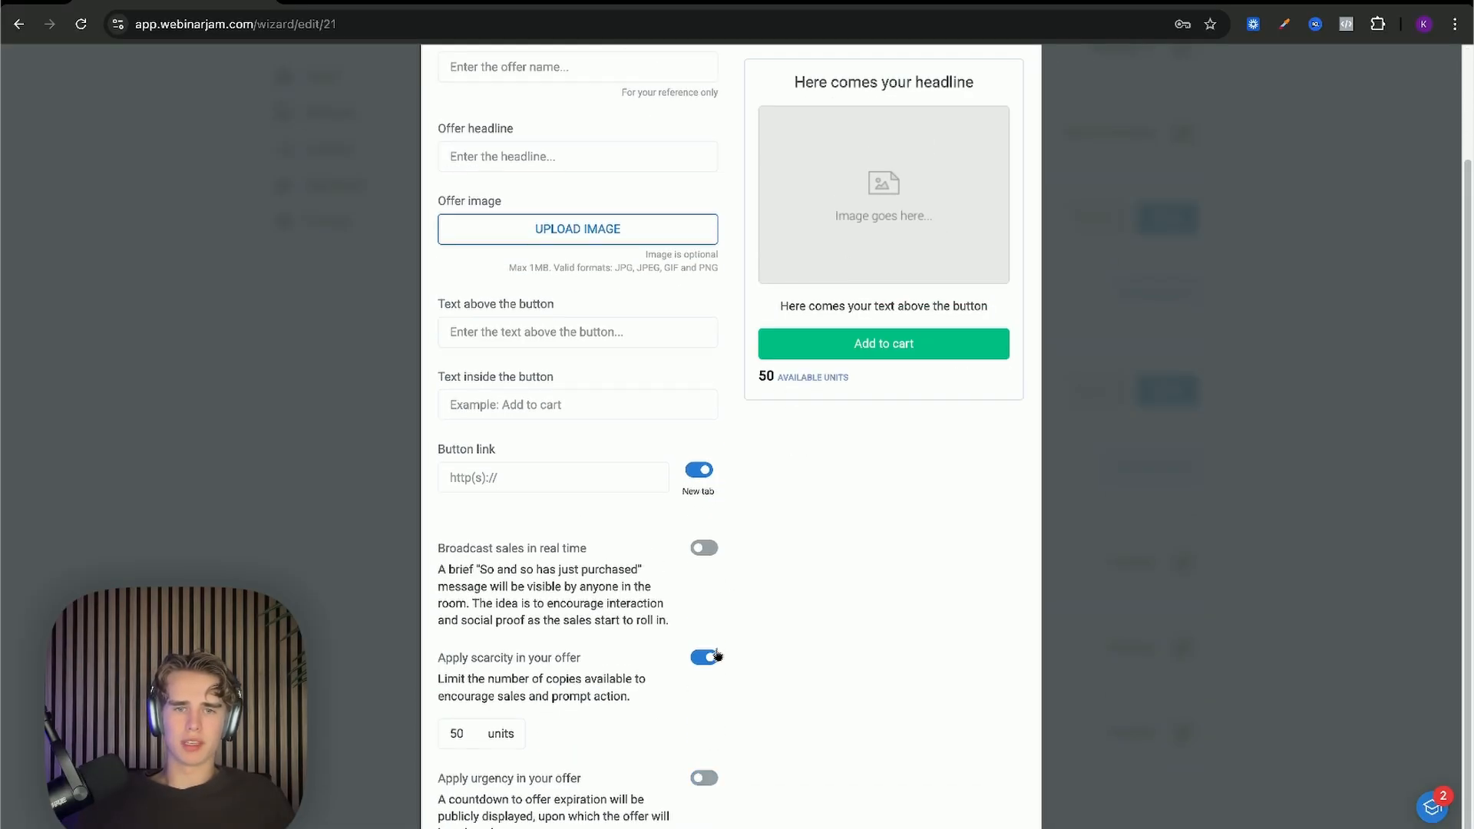
click(699, 470)
scroll(791, 415, up, 2)
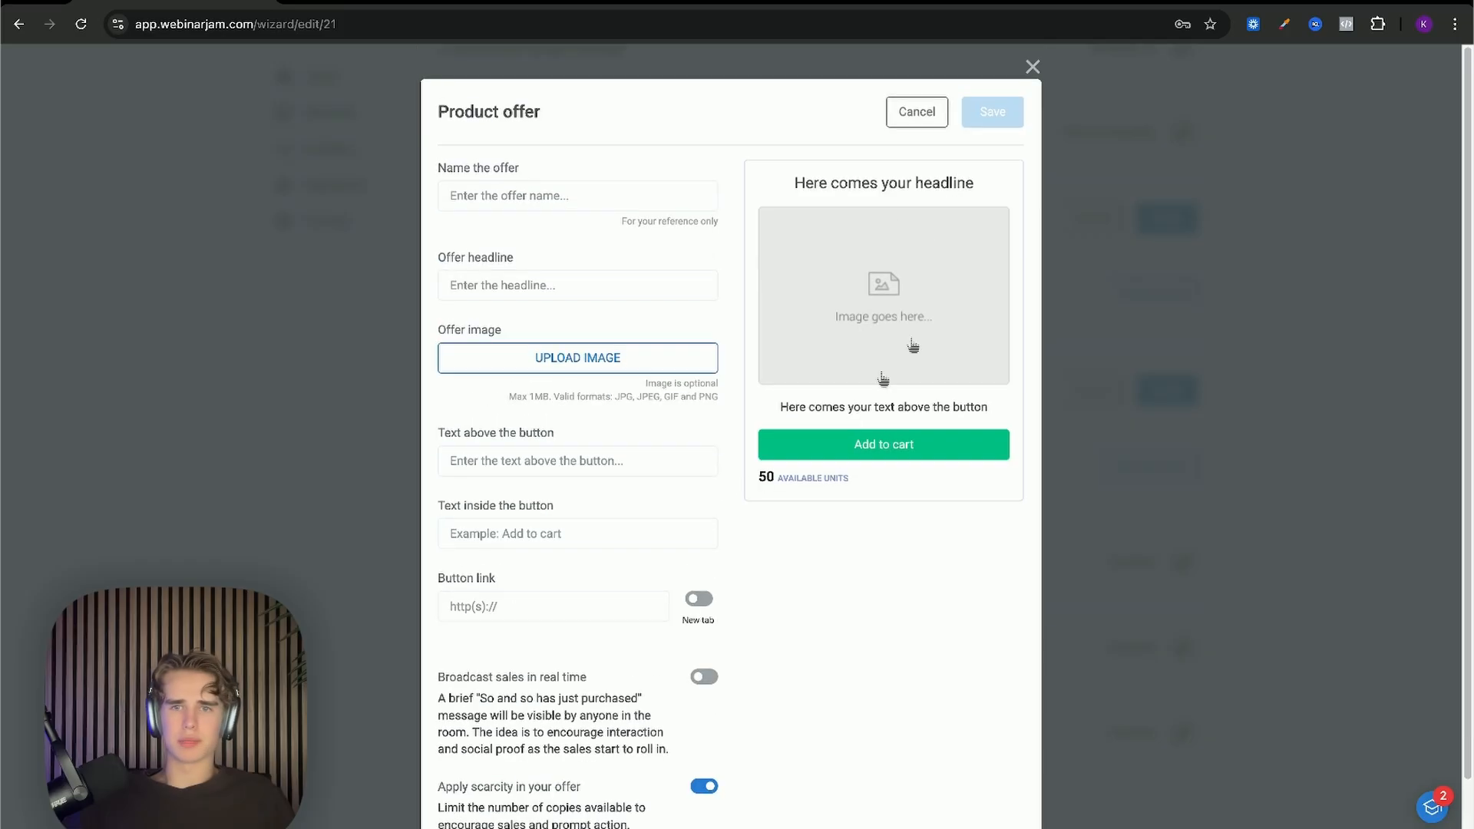
click(1034, 67)
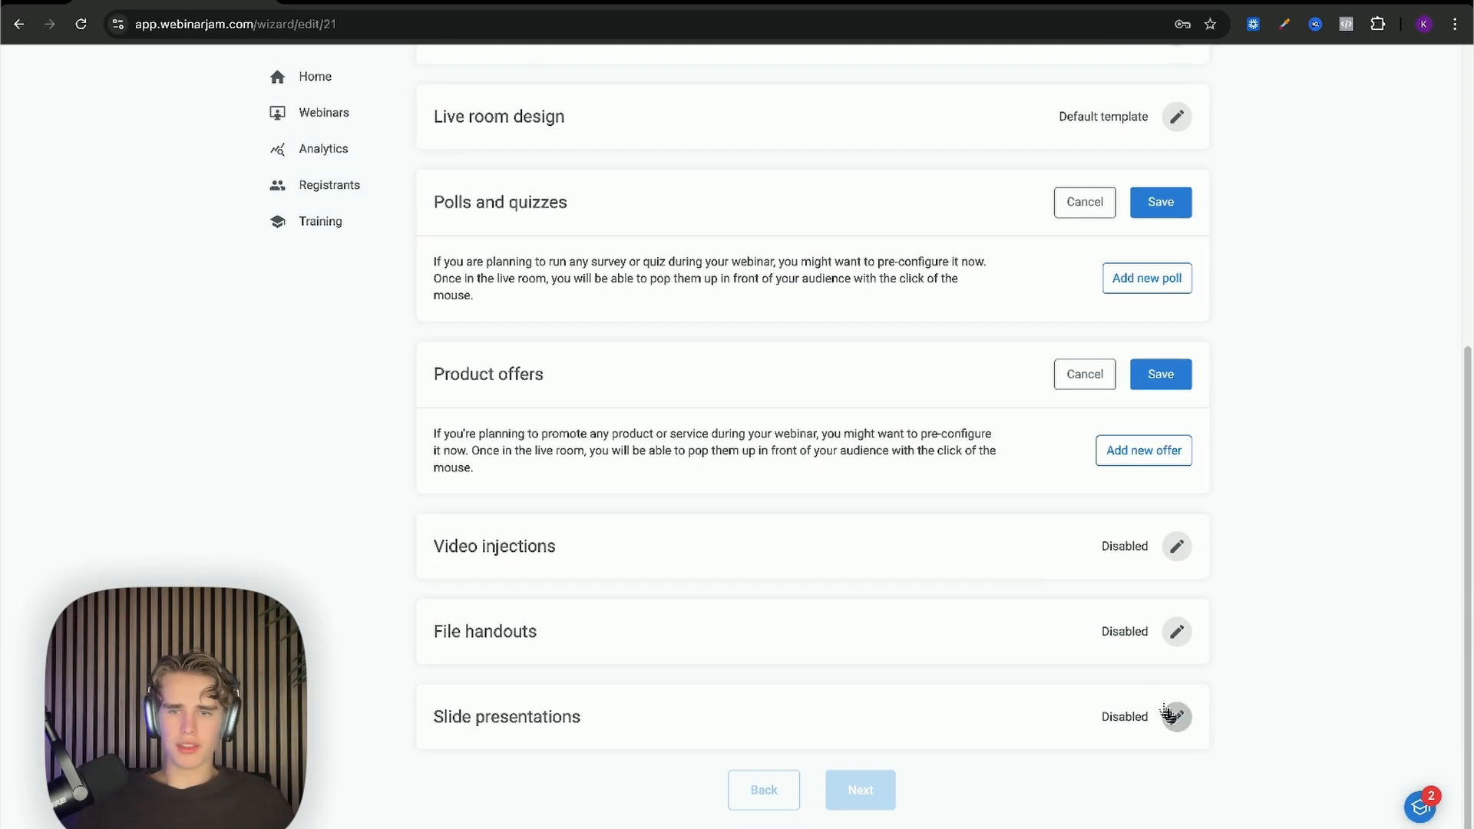
Step: Expand the Slide presentations editor on the Live step
click(1176, 716)
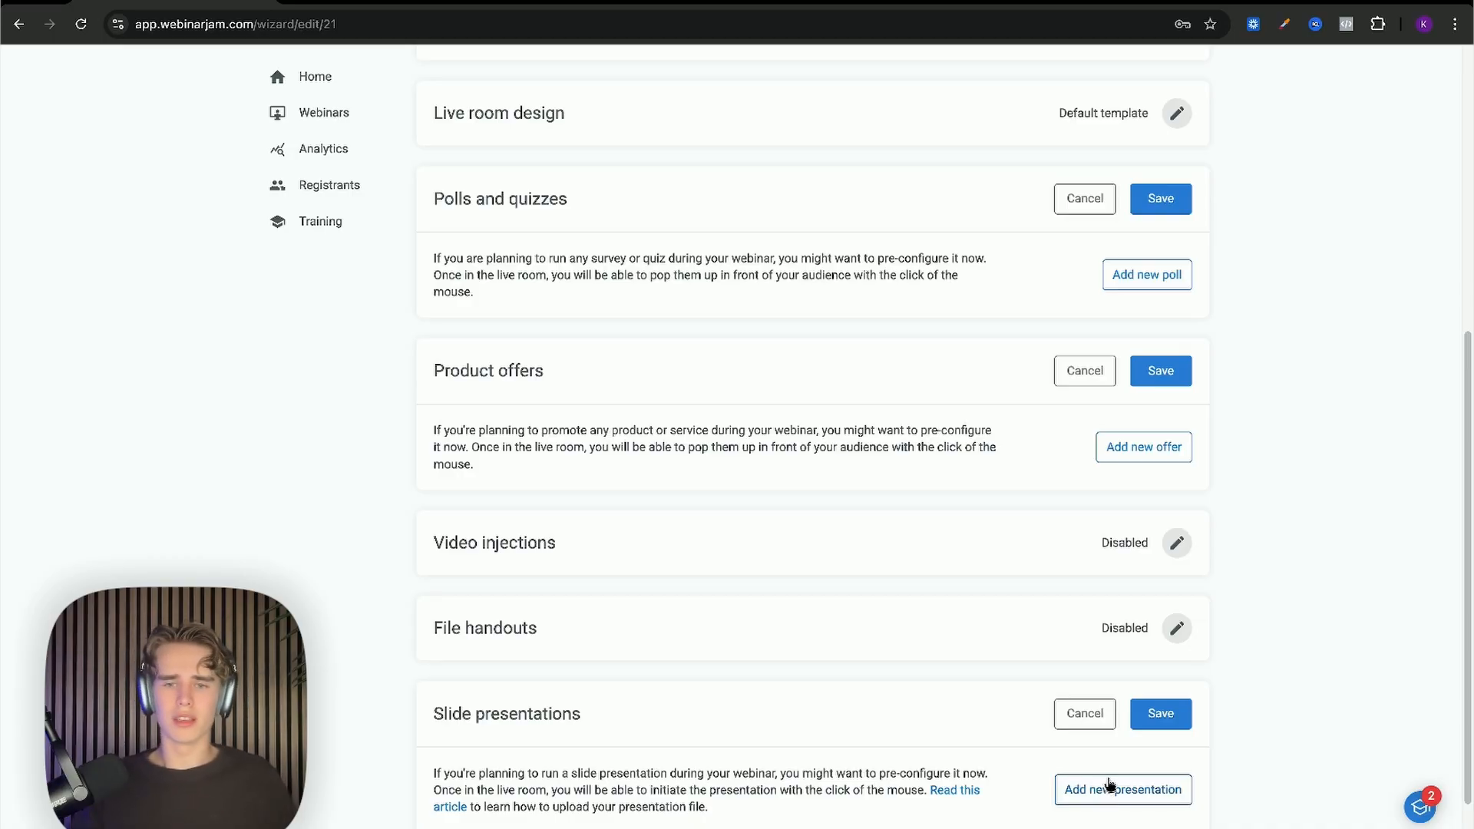
Step: Start a slide presentation named 'dadsa', review its 80MB and format limits, then discard it
click(1107, 790)
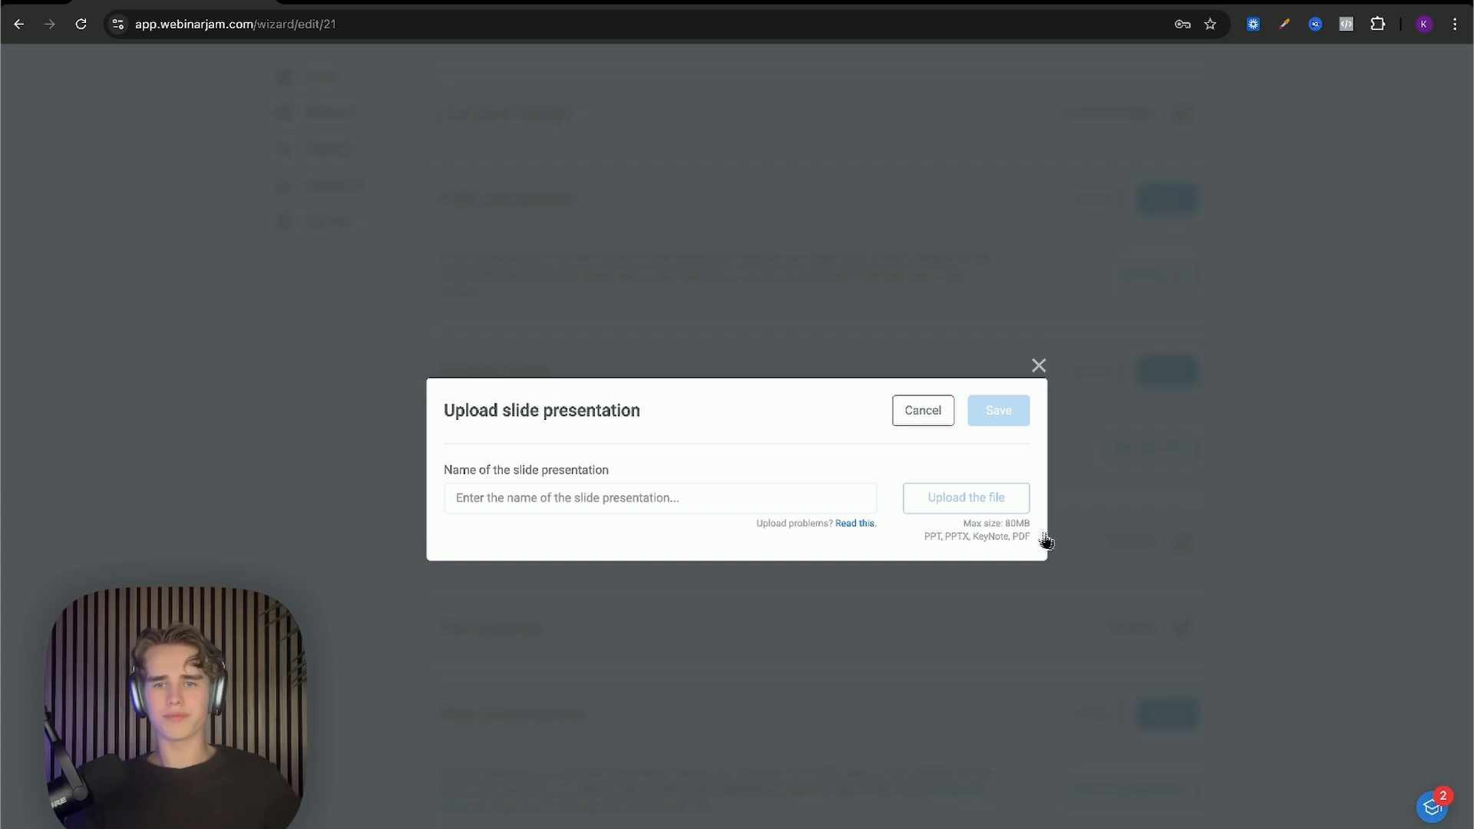
drag(1036, 529, 1011, 523)
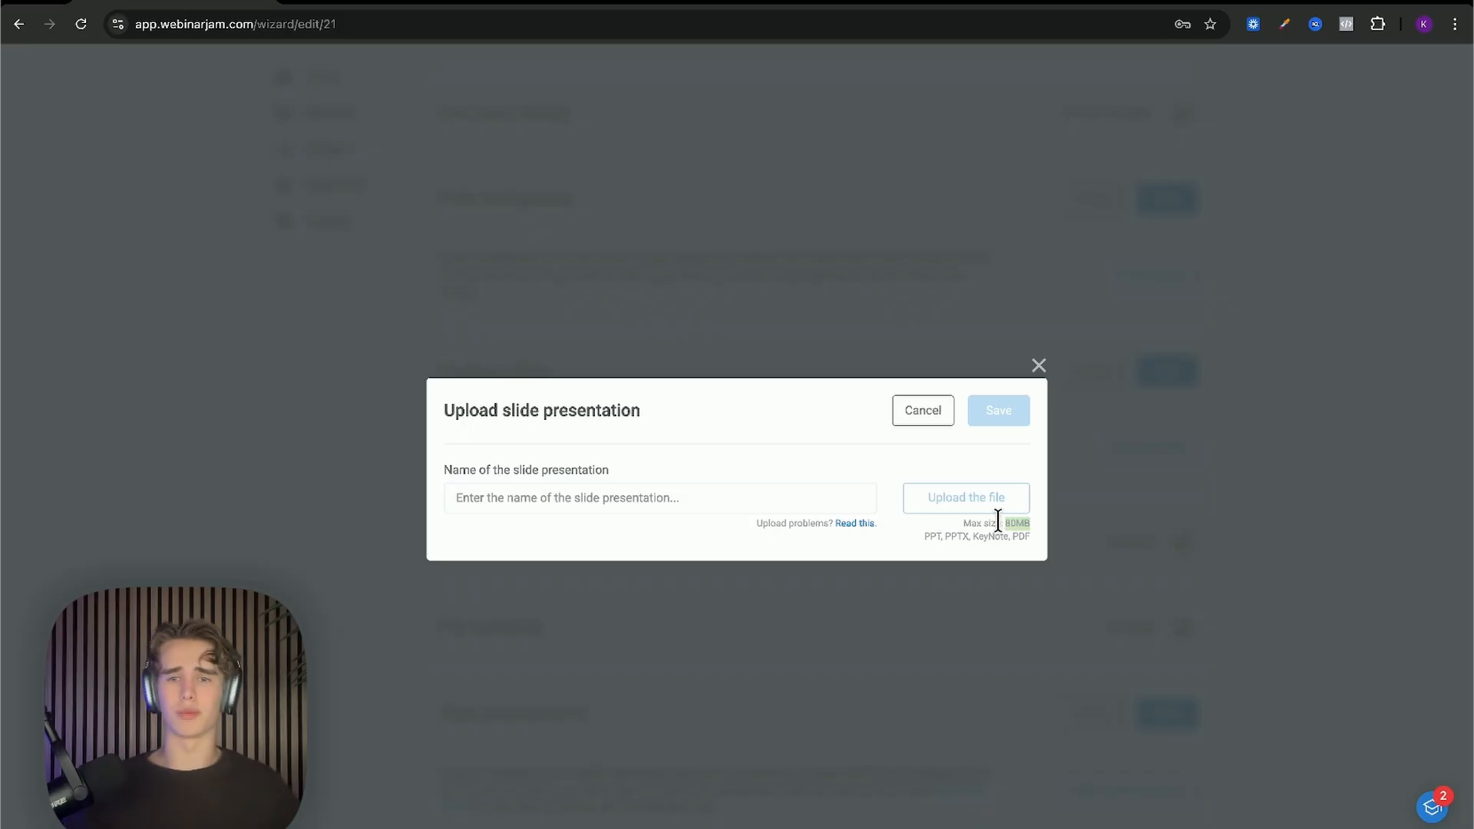
click(987, 520)
drag(935, 537, 1020, 537)
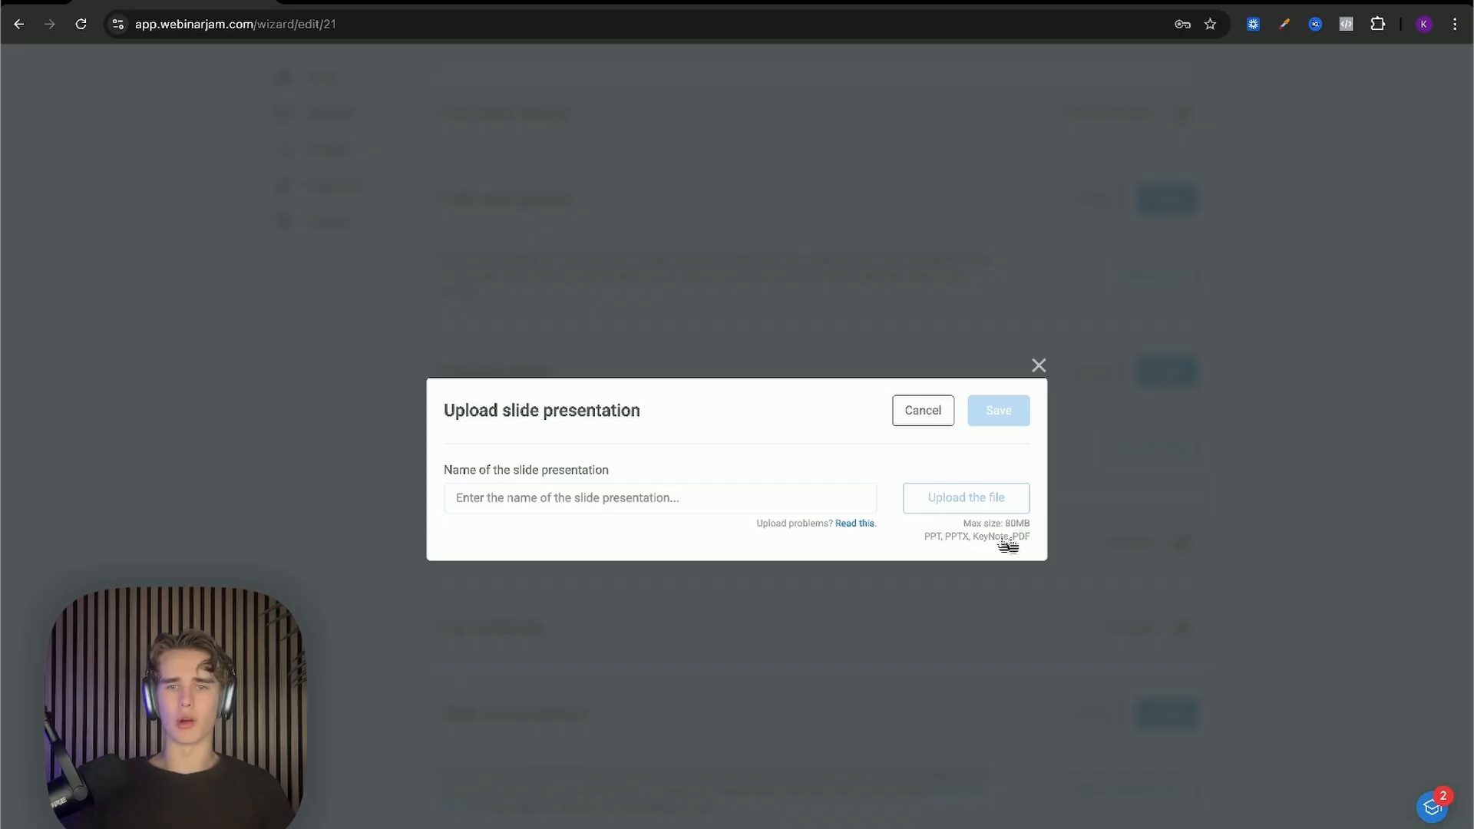
click(513, 499)
text(dadsa)
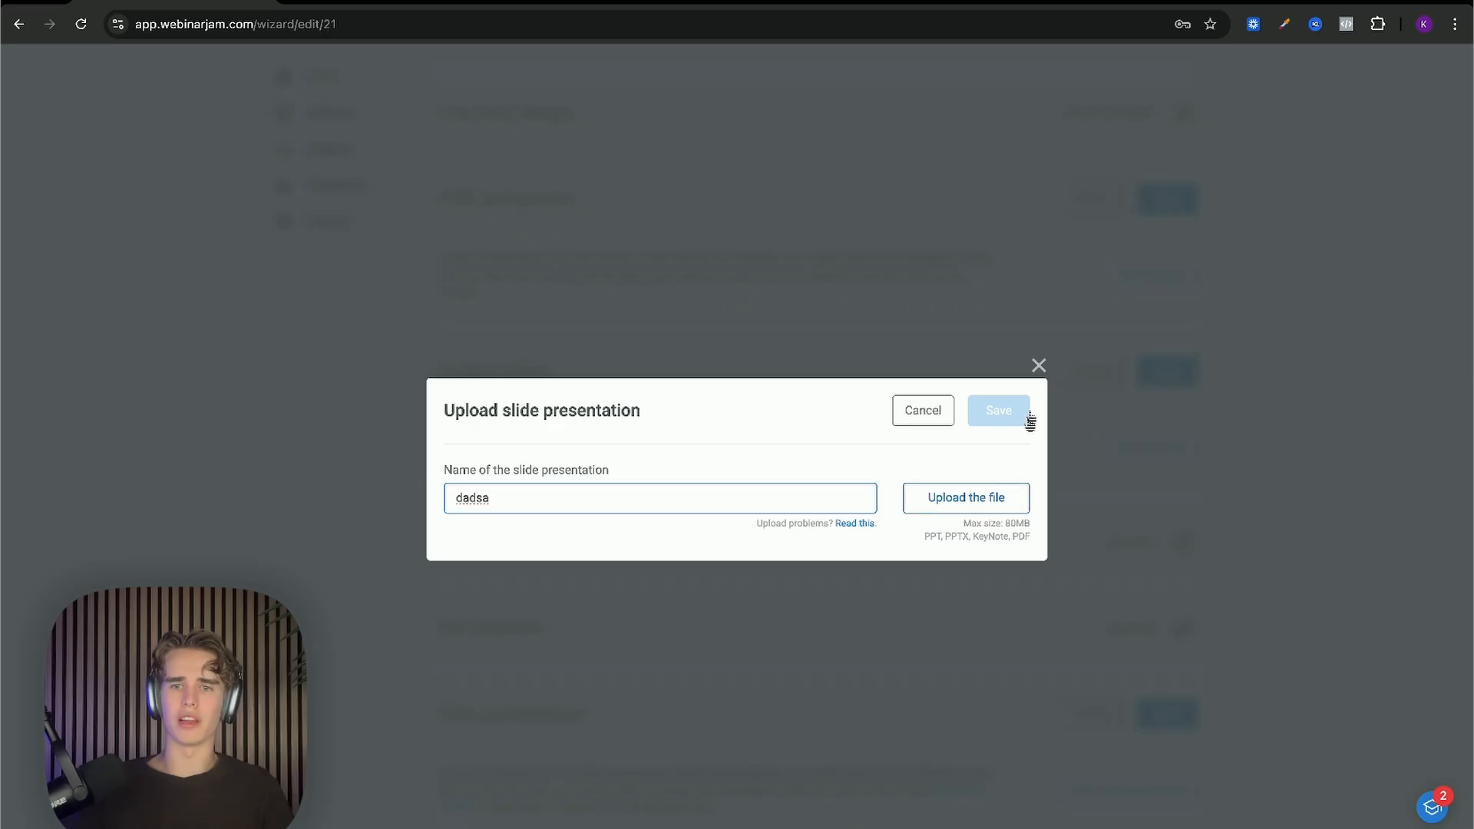
click(1038, 366)
Step: Save Slide presentations, Product offers and Polls and quizzes as disabled, then advance to Replay
scroll(883, 537, down, 2)
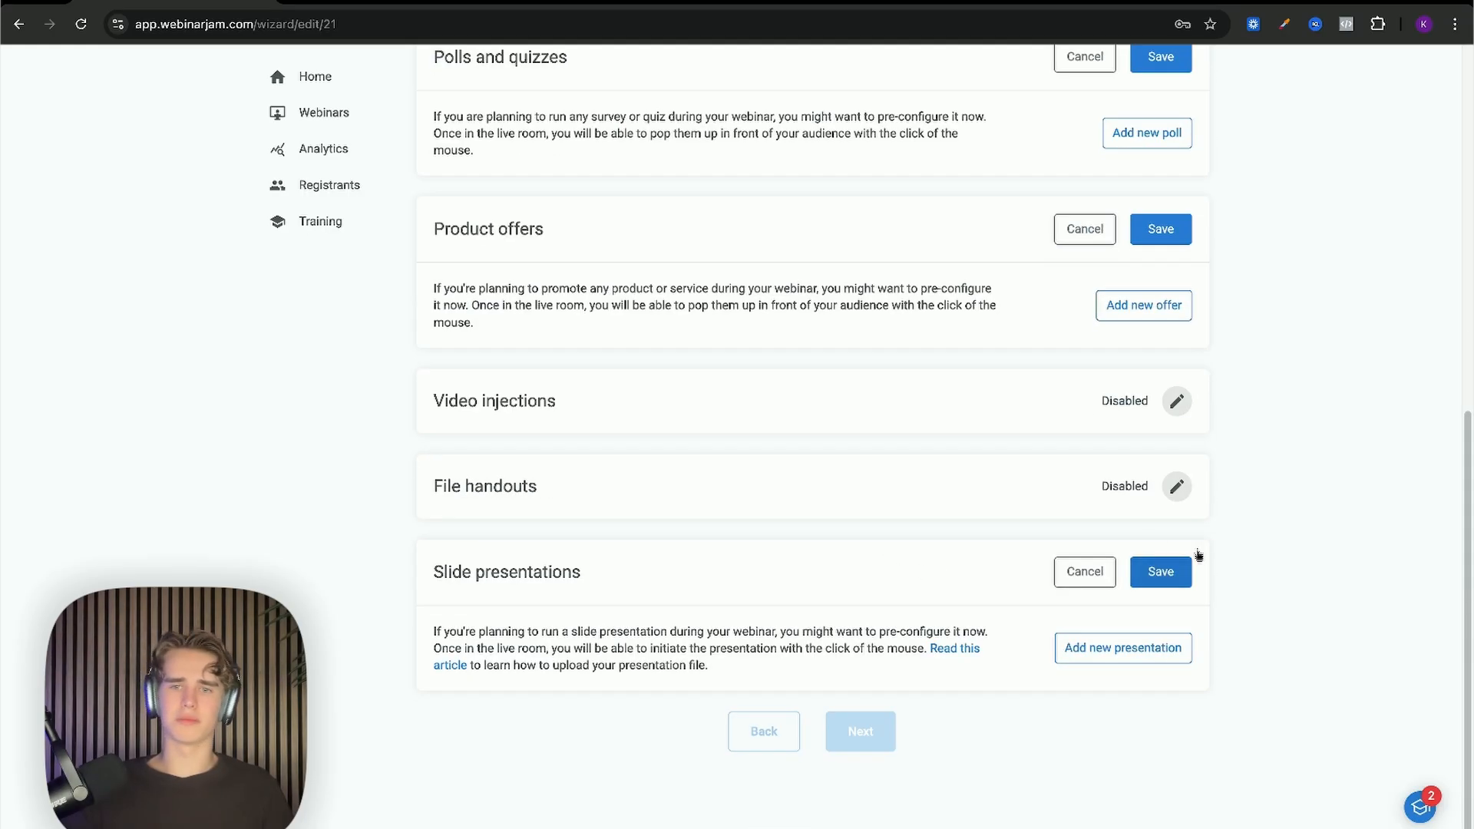
click(1166, 569)
click(1167, 296)
click(1165, 215)
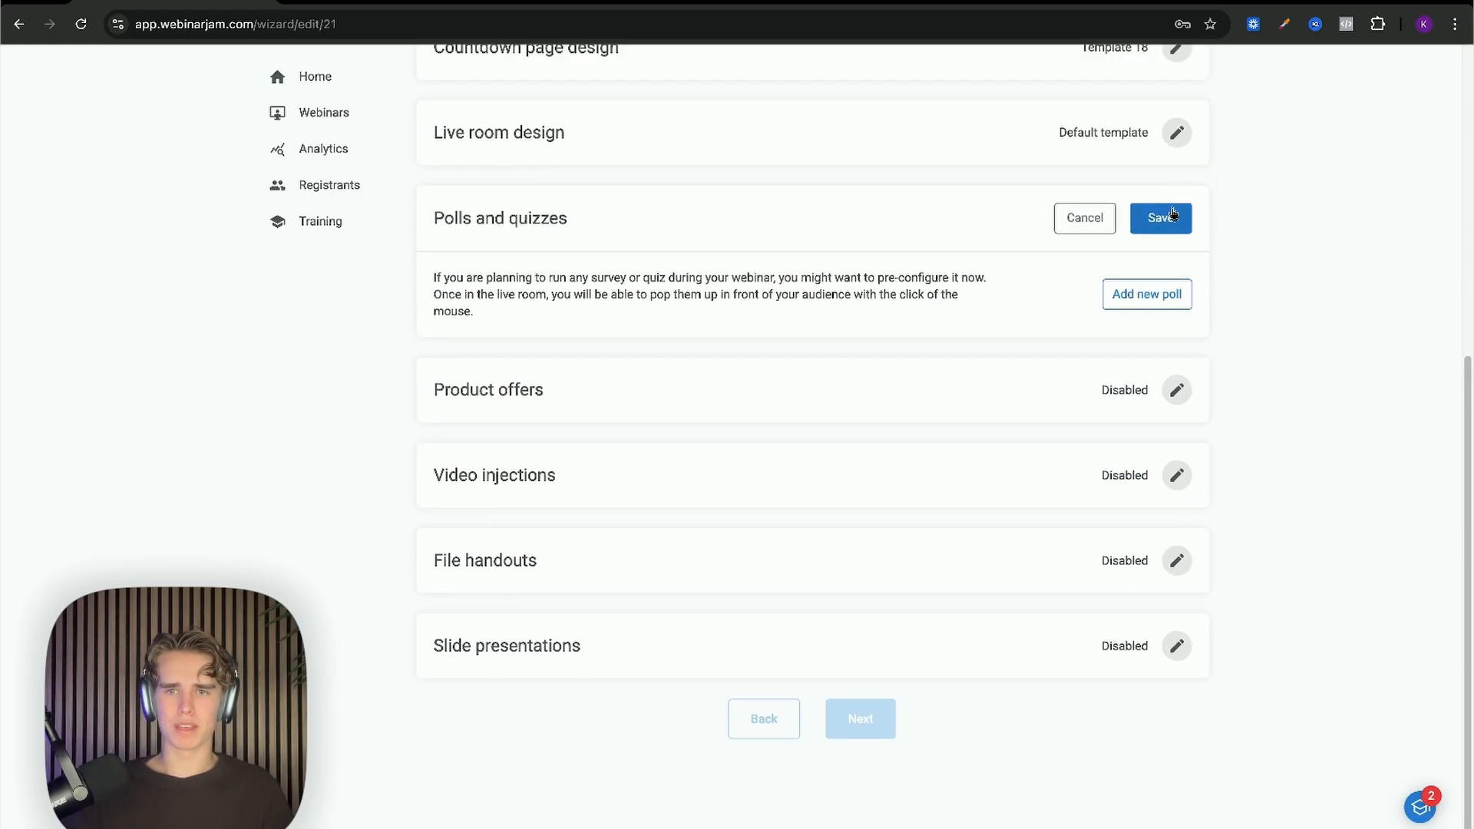
scroll(1171, 246, down, 3)
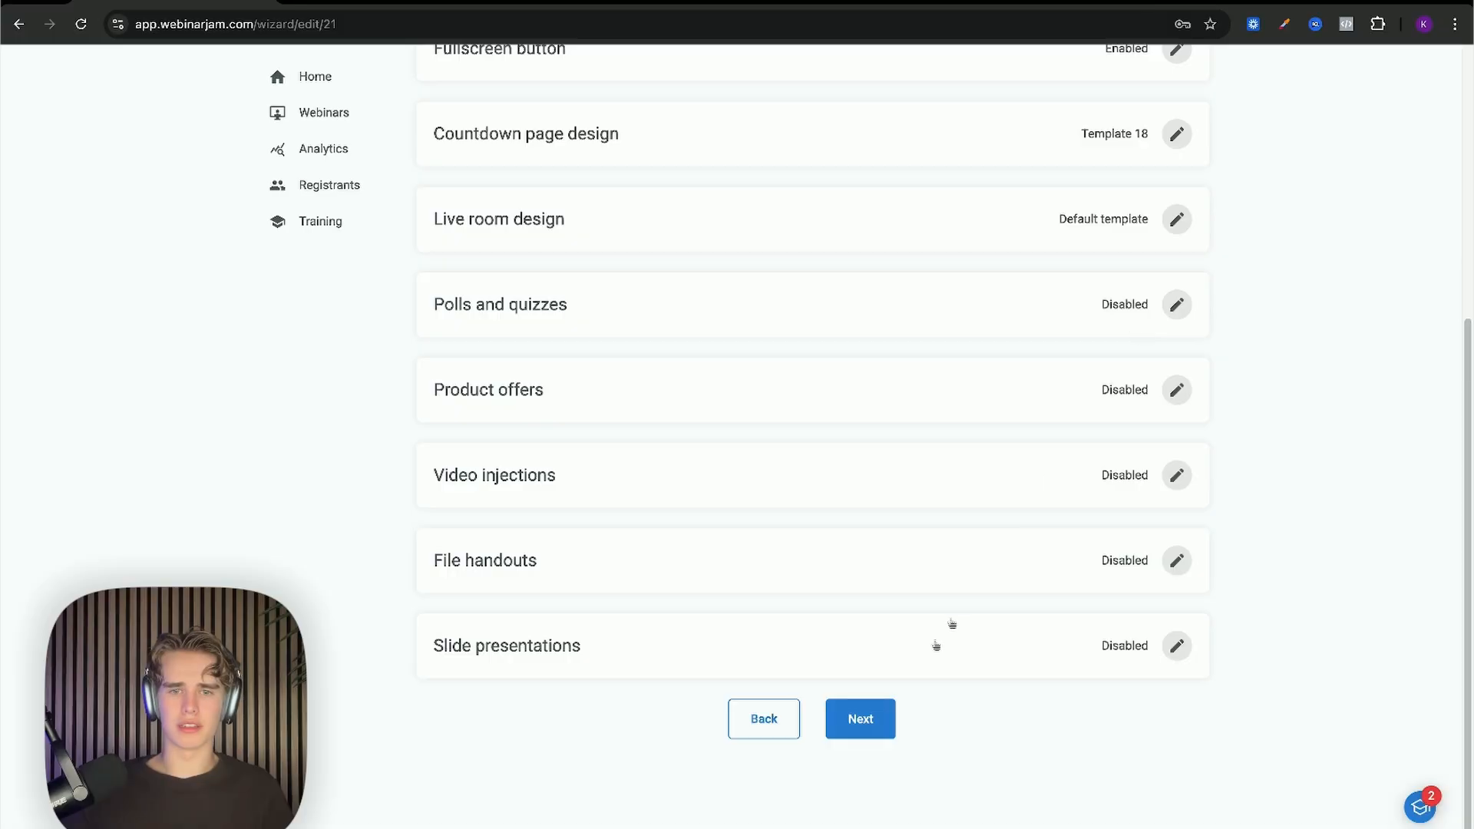
click(872, 723)
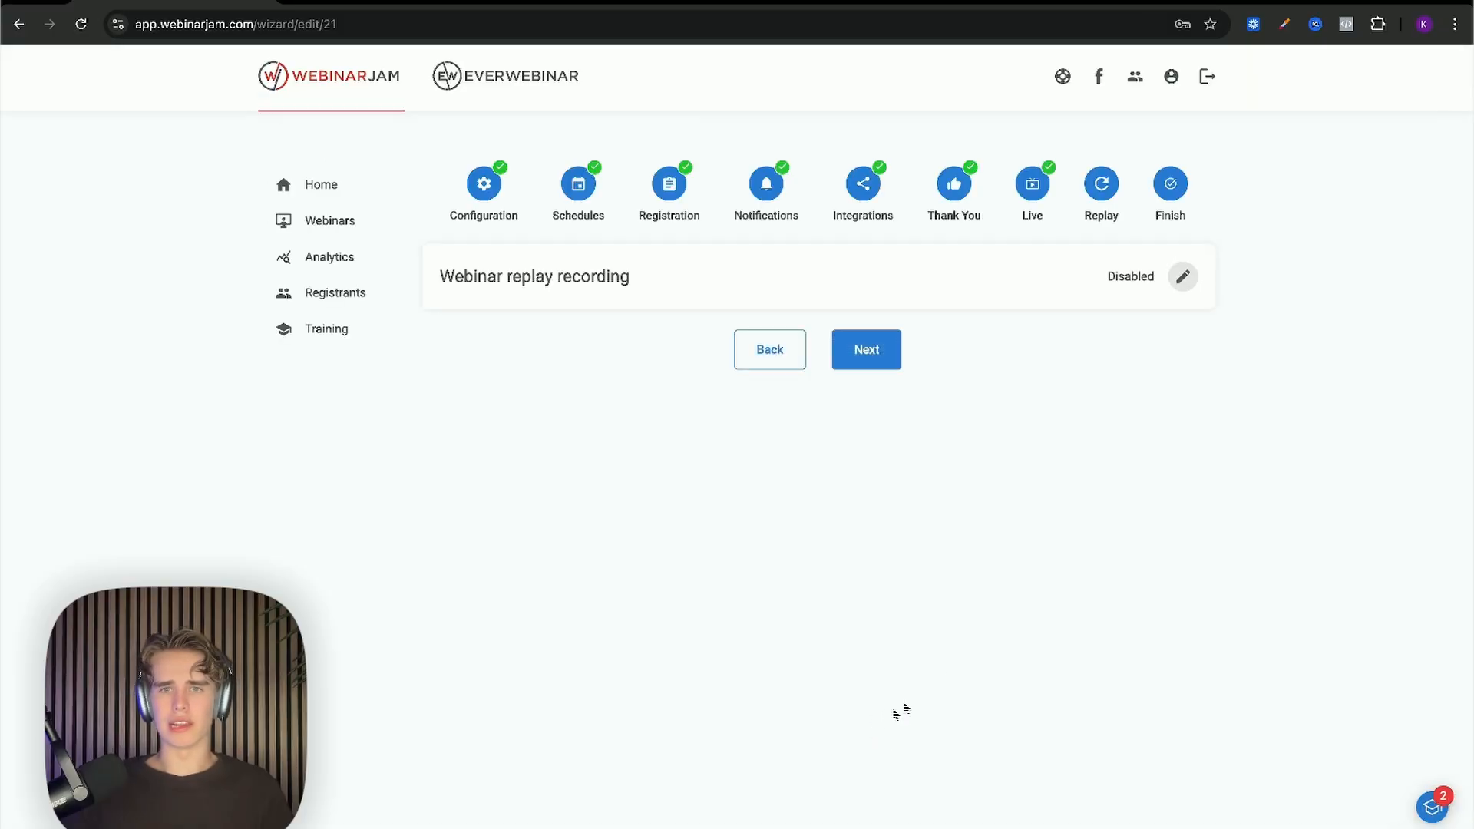
Step: Enable webinar replay recording with 'Yes, allow access to the replay page' and open Webinar replay contents
click(1182, 276)
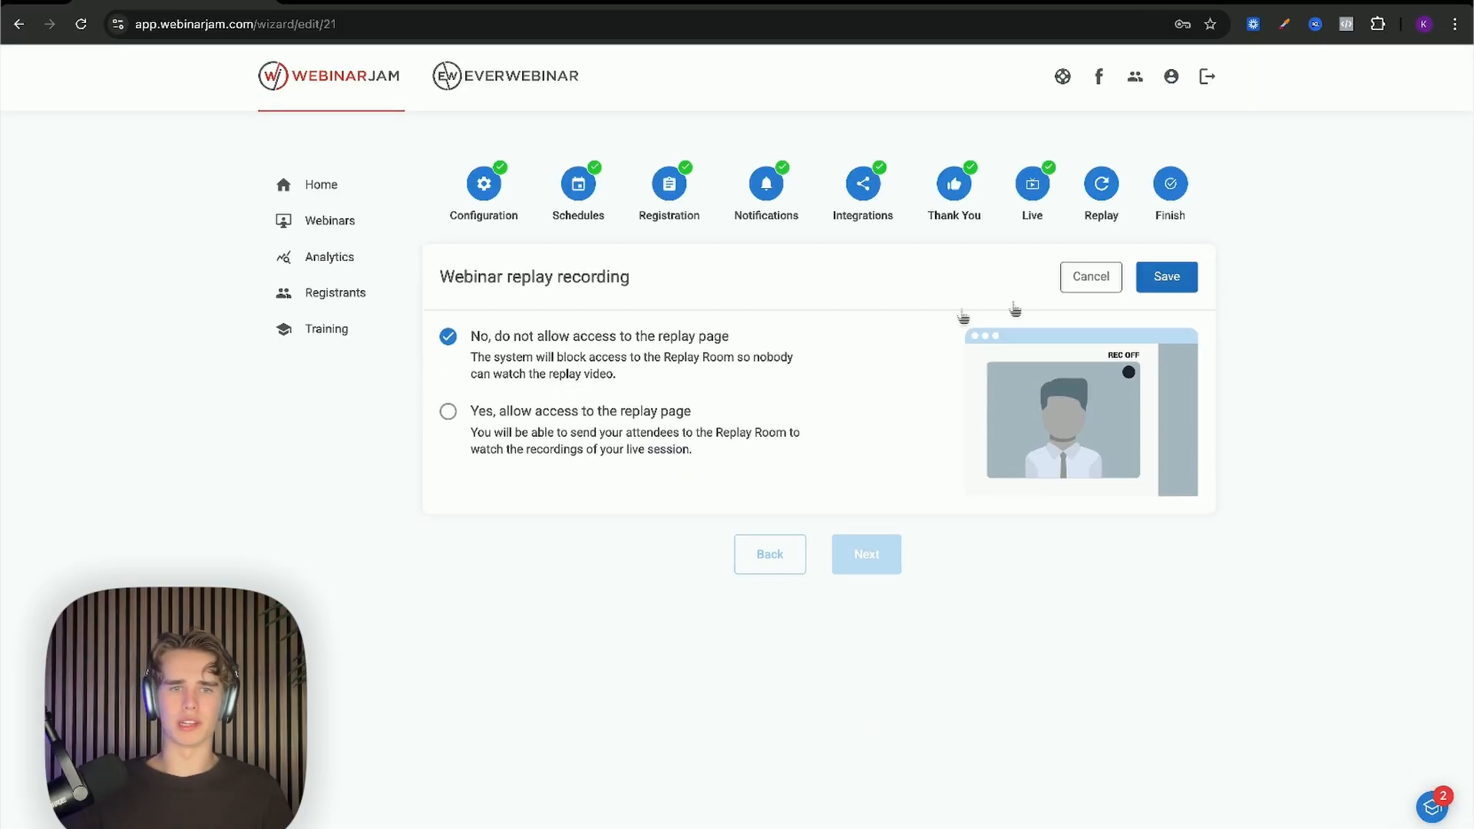
click(542, 408)
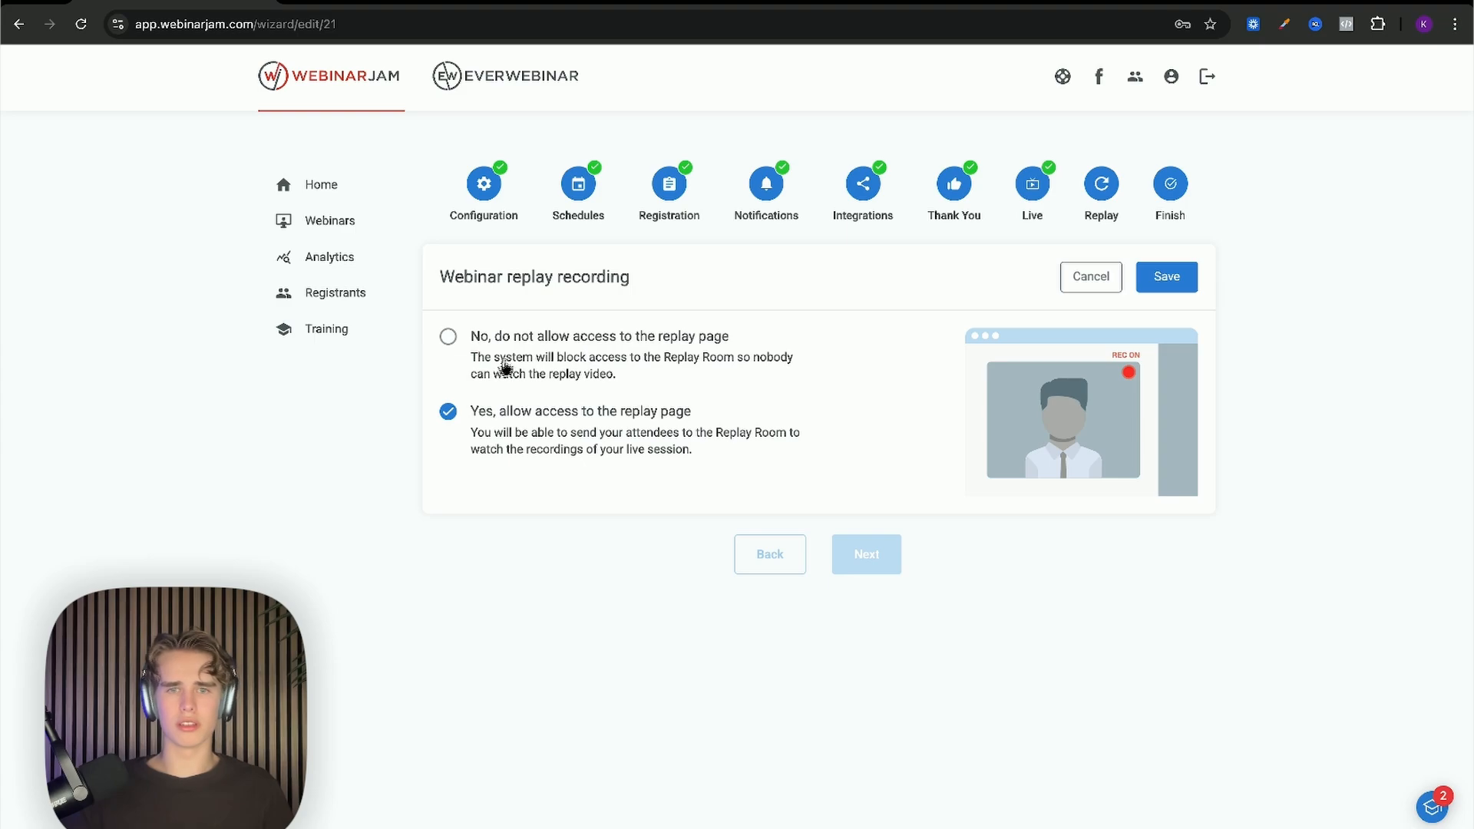
click(1180, 282)
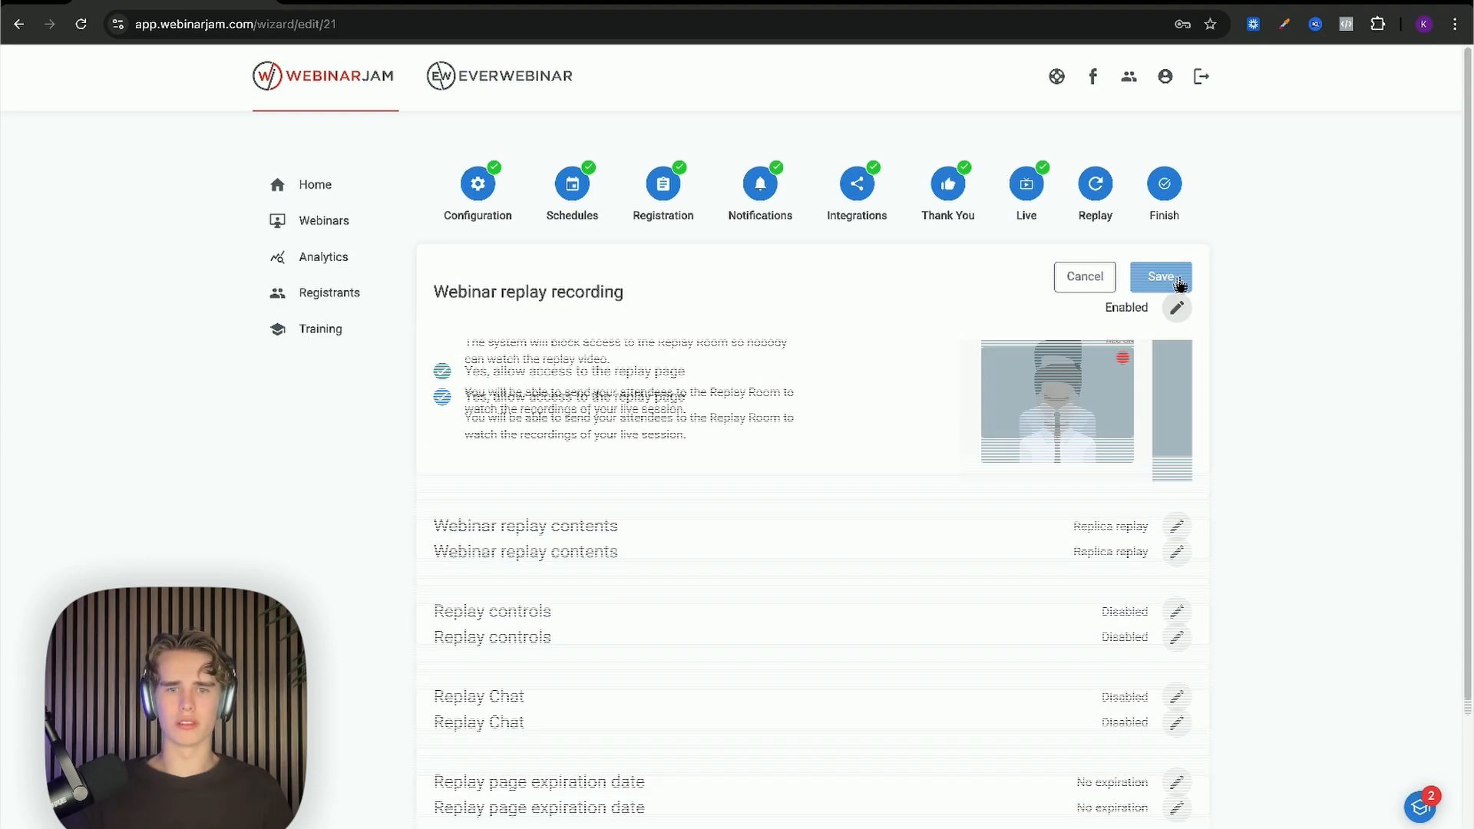
scroll(998, 318, down, 1)
click(1175, 330)
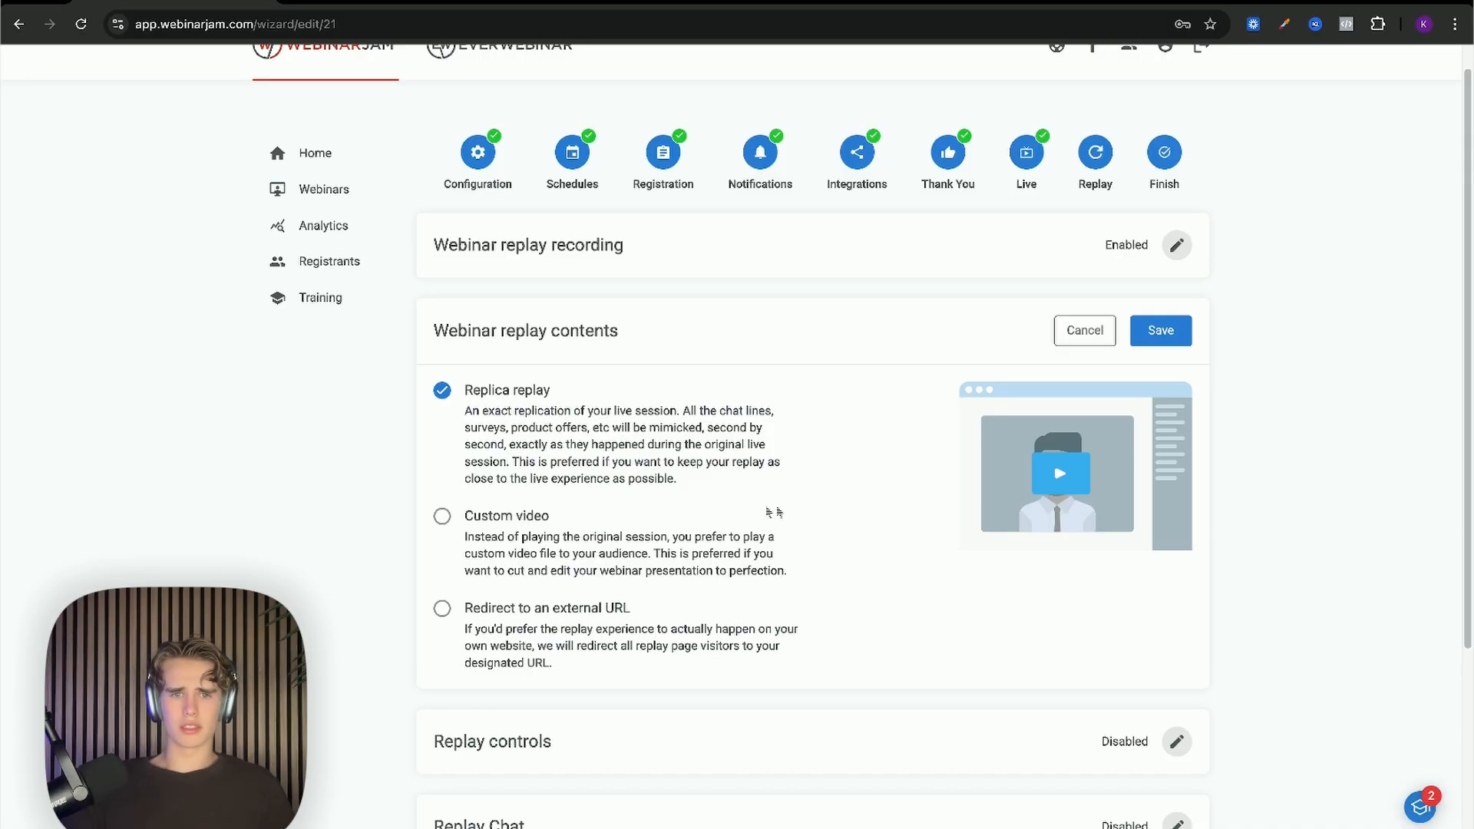
Step: Save Replica replay contents, and keep replay controls and Replay Chat Disabled
click(1155, 334)
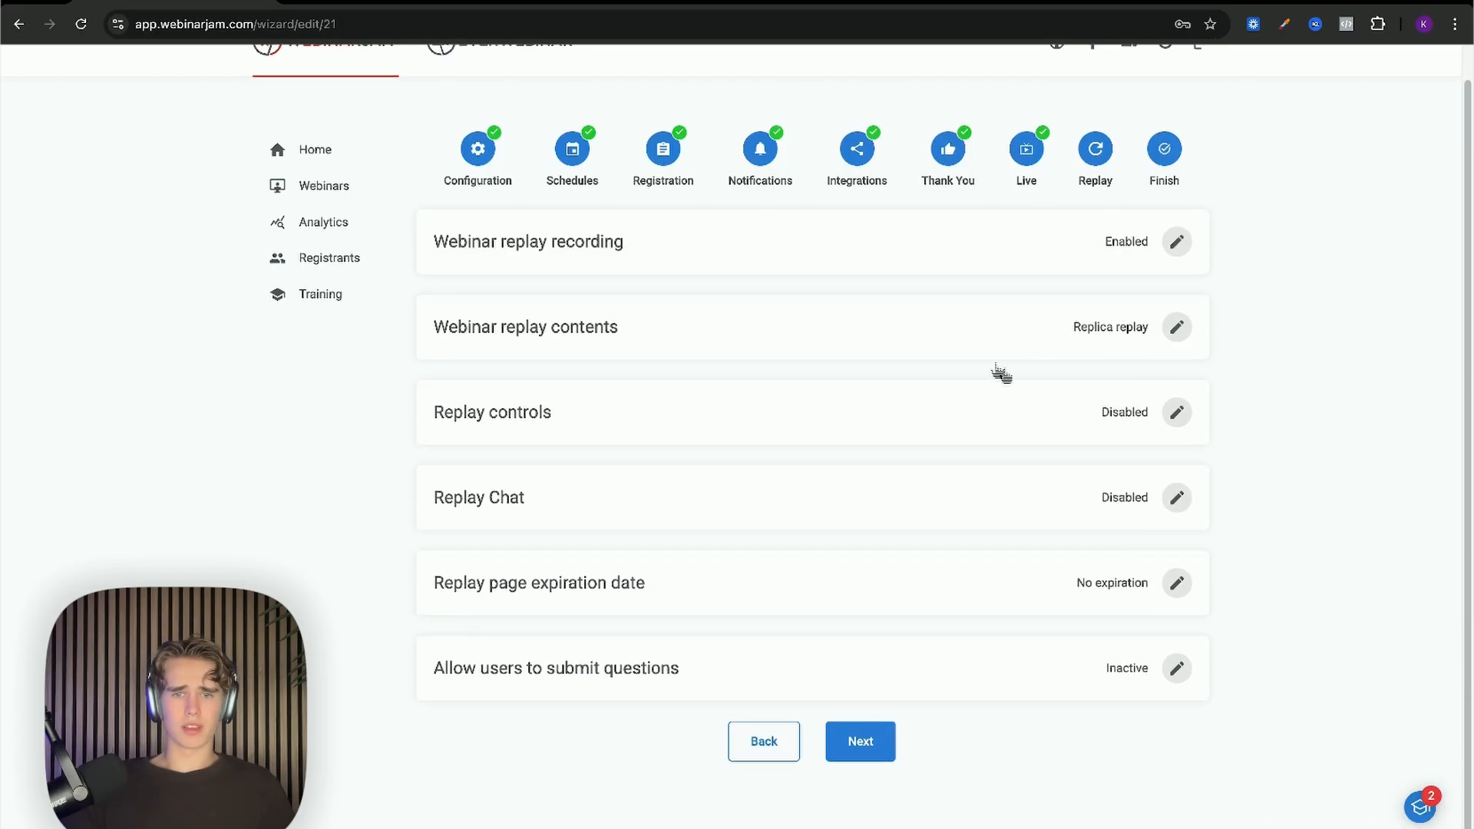
click(1174, 412)
scroll(622, 460, down, 1)
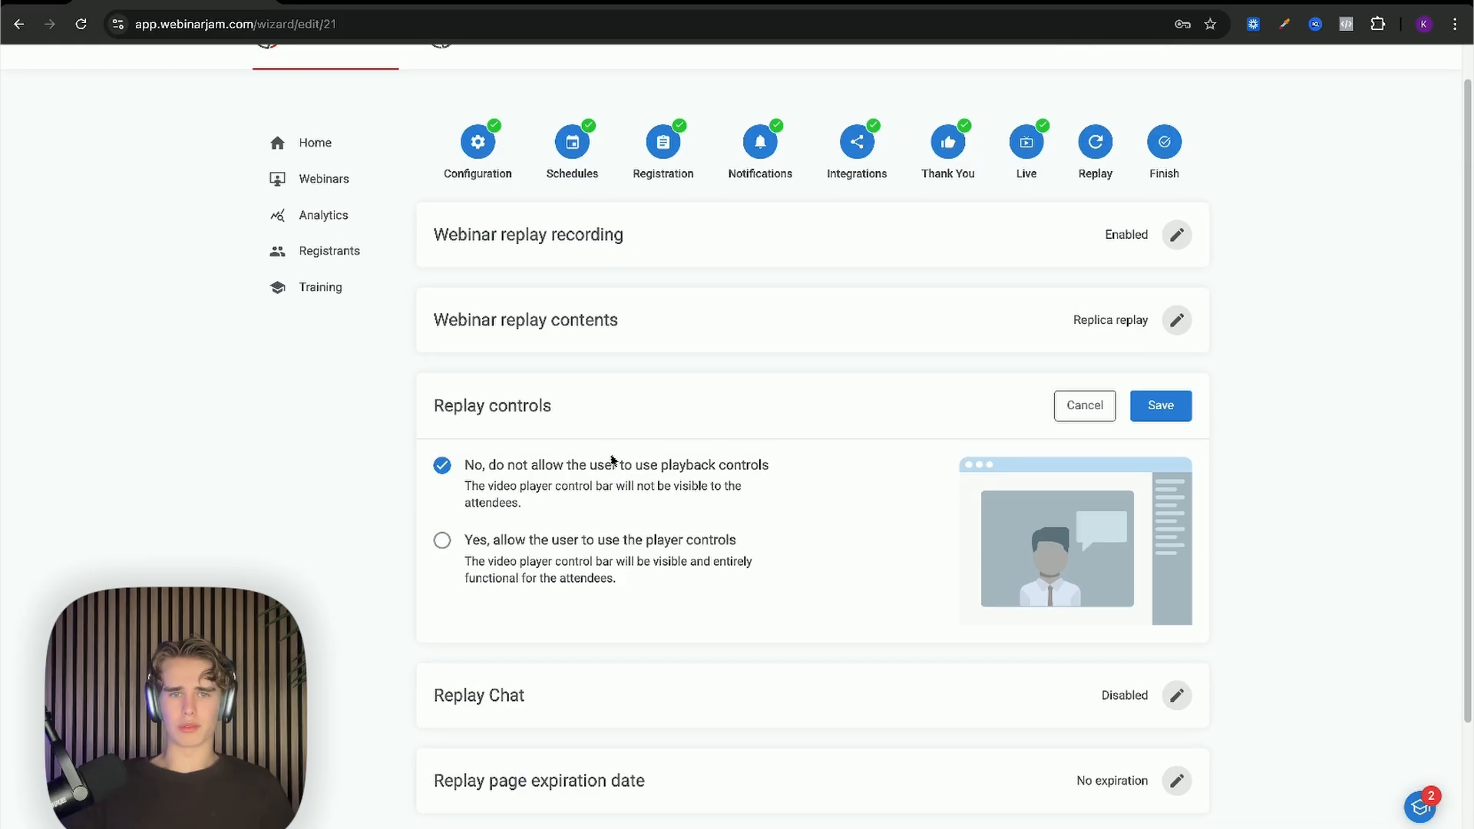
scroll(668, 541, down, 1)
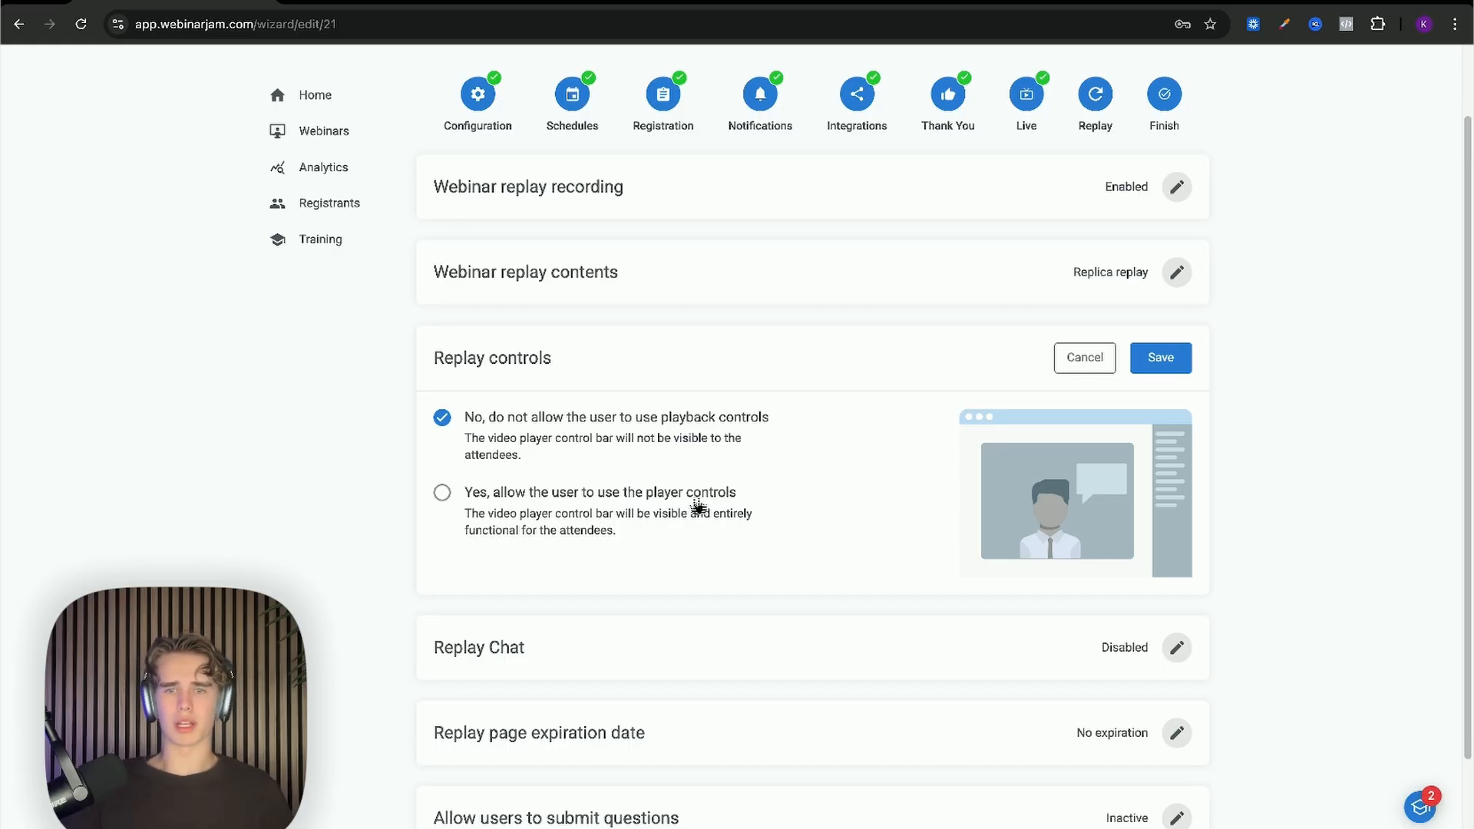
click(1160, 357)
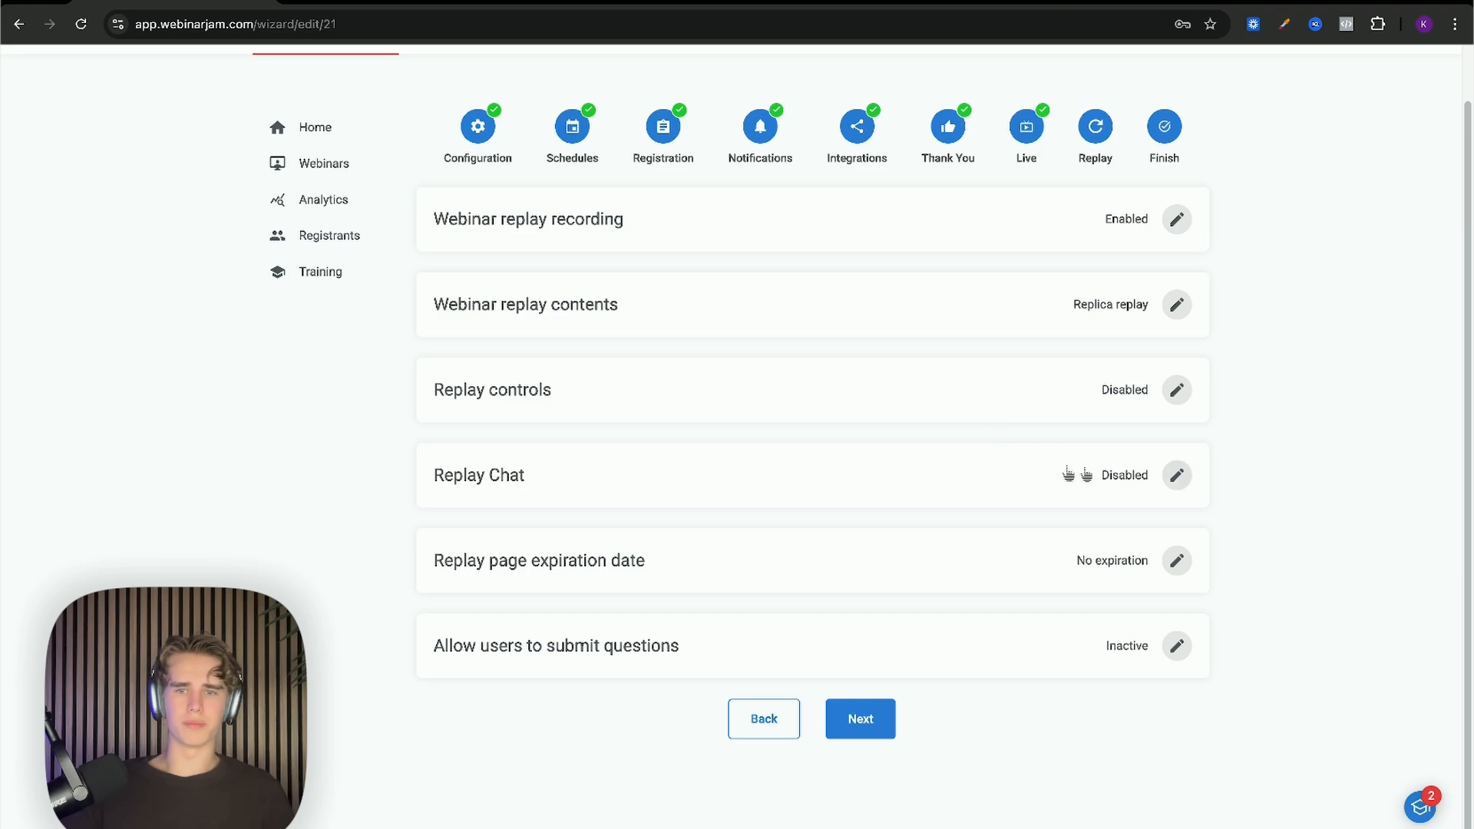
click(1176, 475)
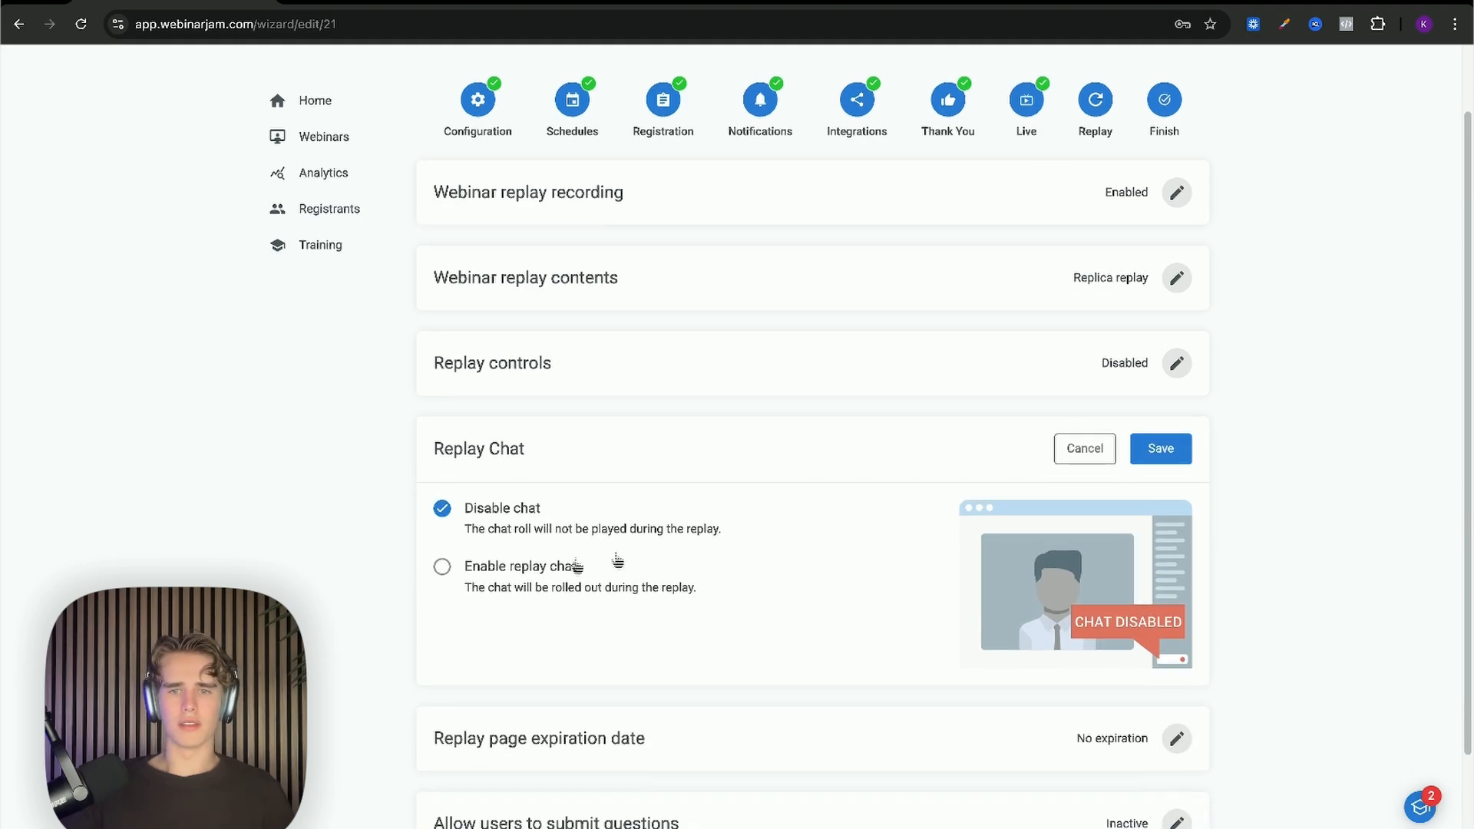
click(1161, 448)
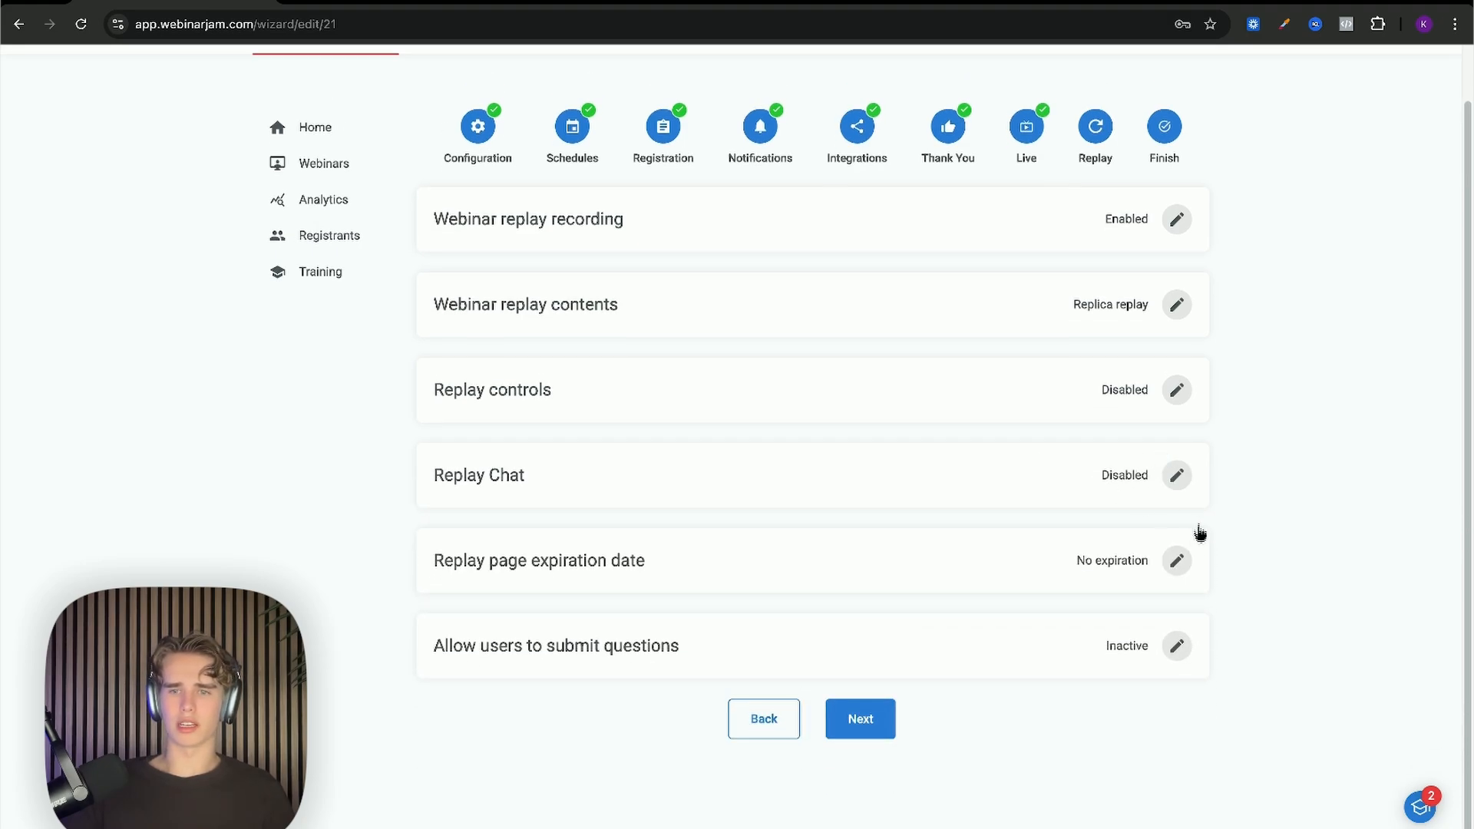
Step: Save the replay page with No expiration and question submission Inactive
click(1176, 560)
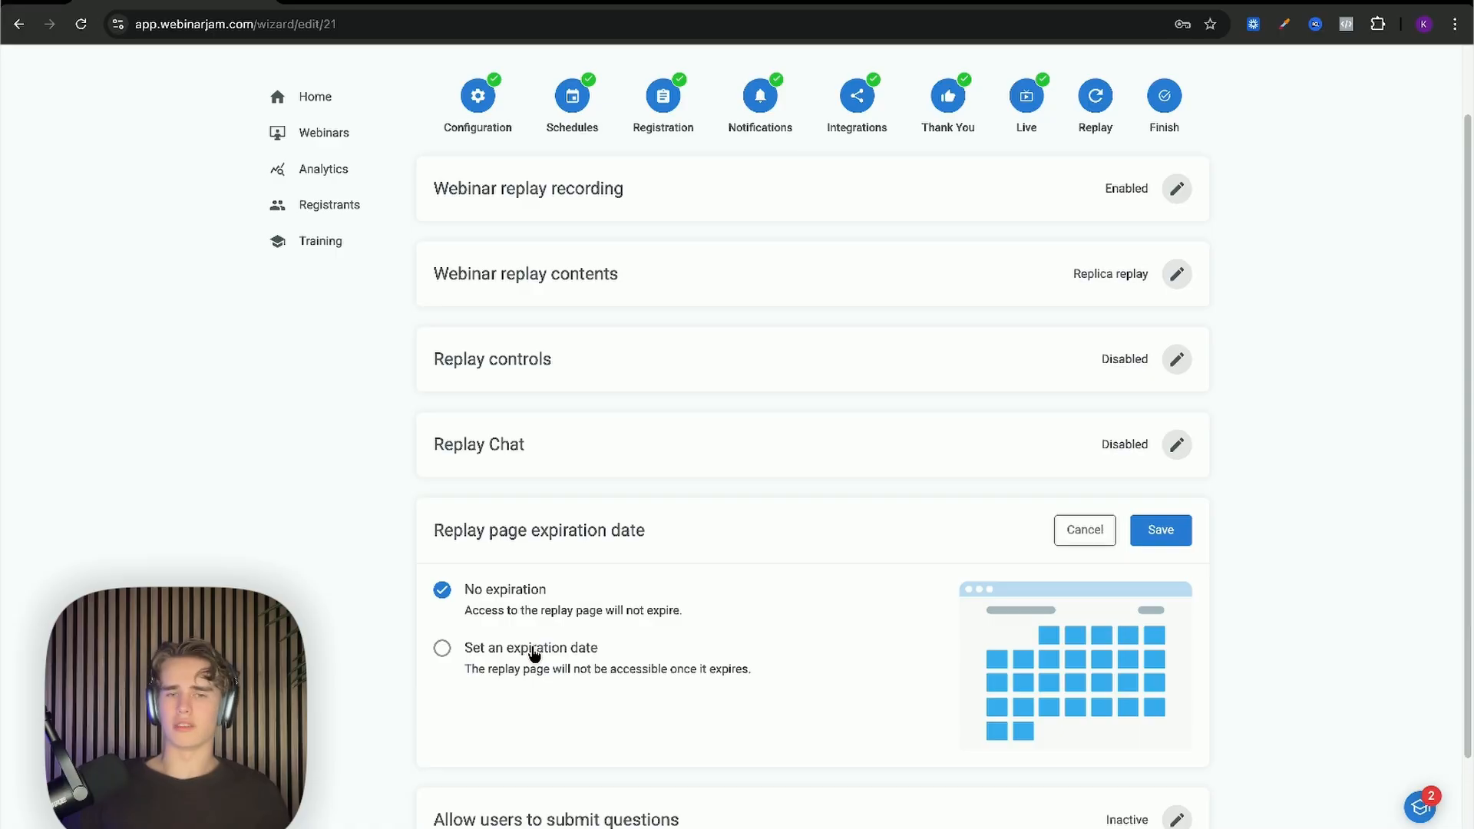
click(1161, 529)
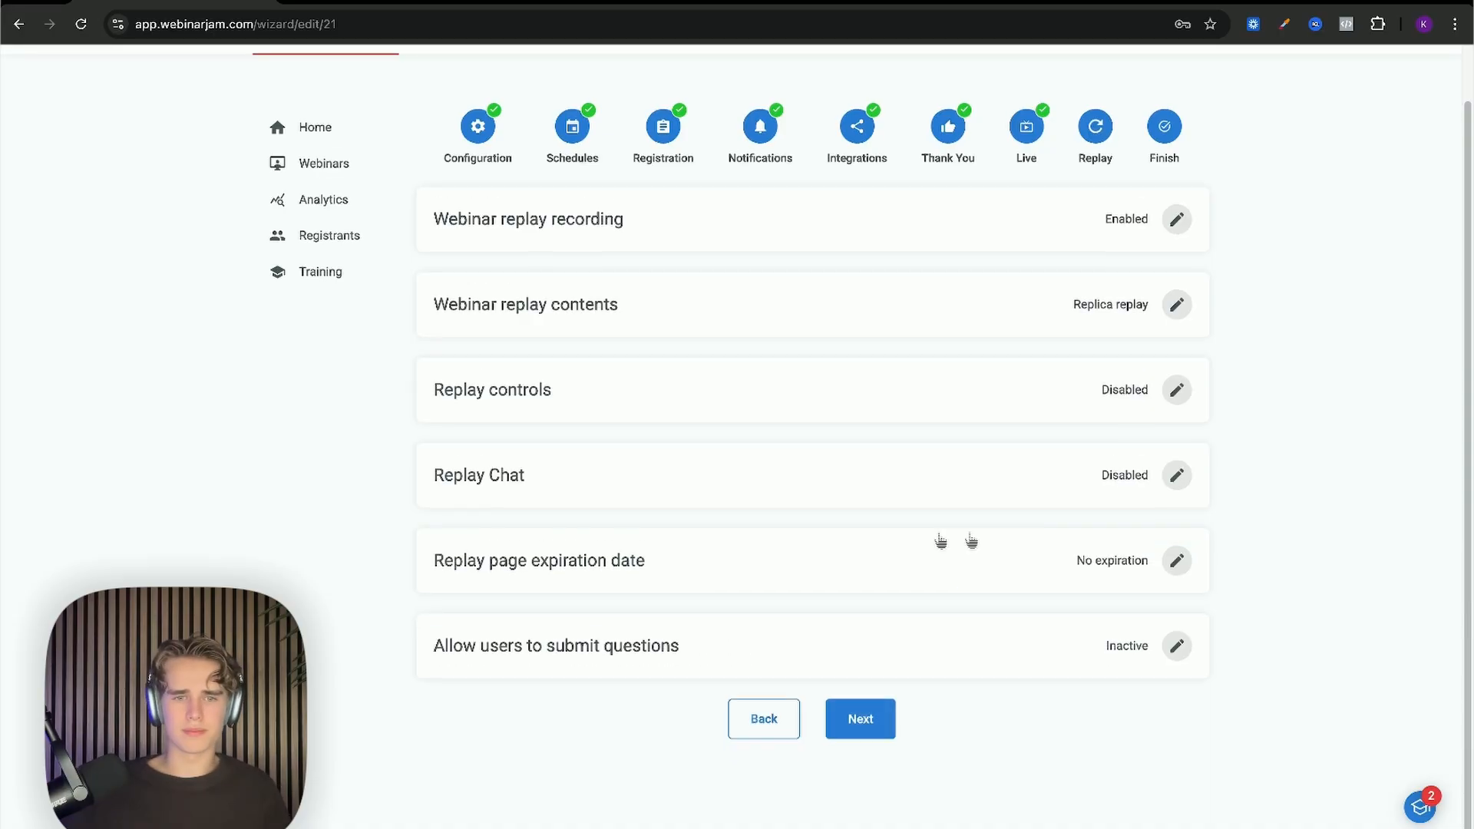
click(1177, 645)
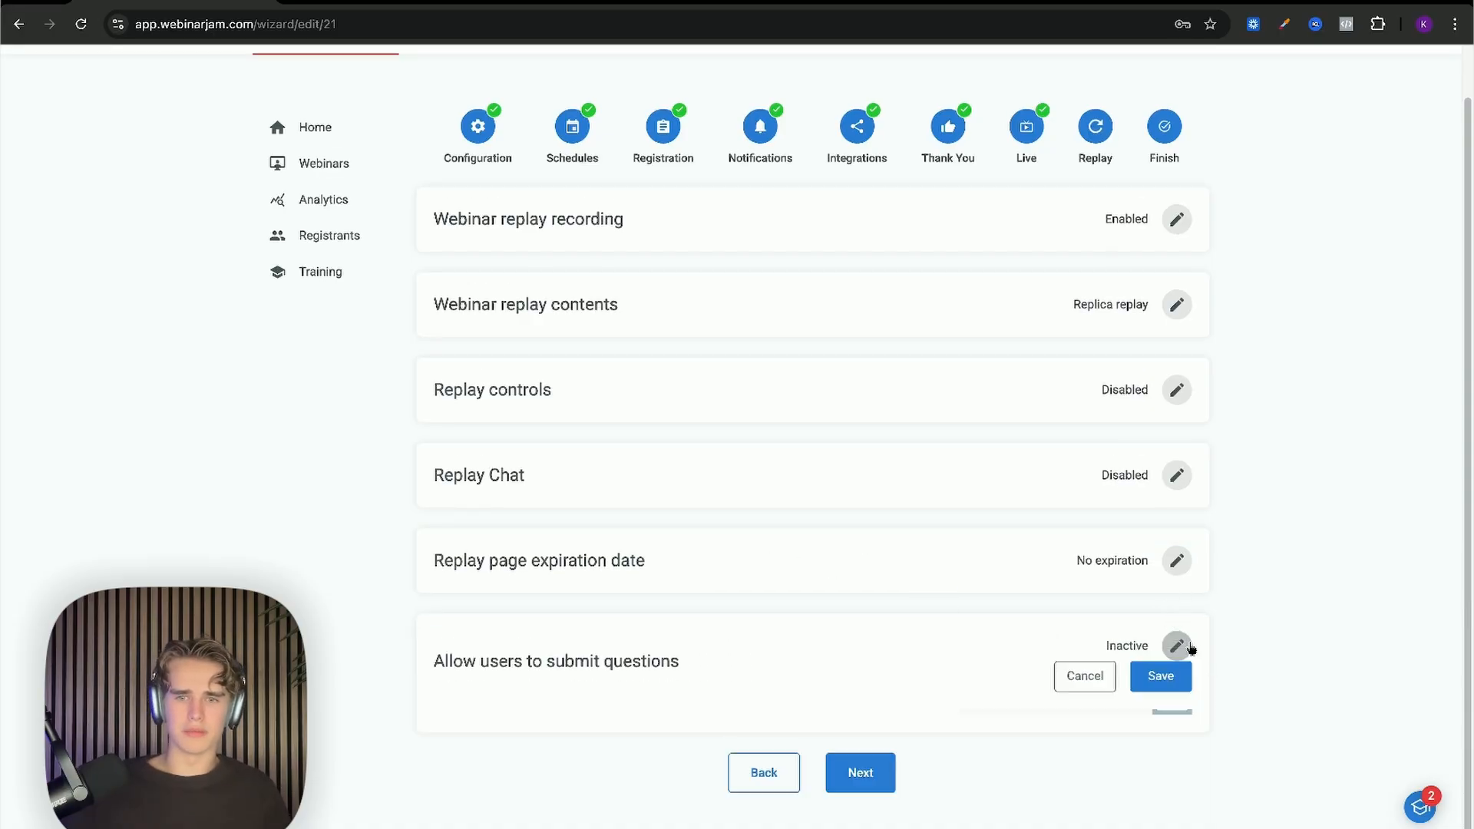
scroll(1173, 648, down, 3)
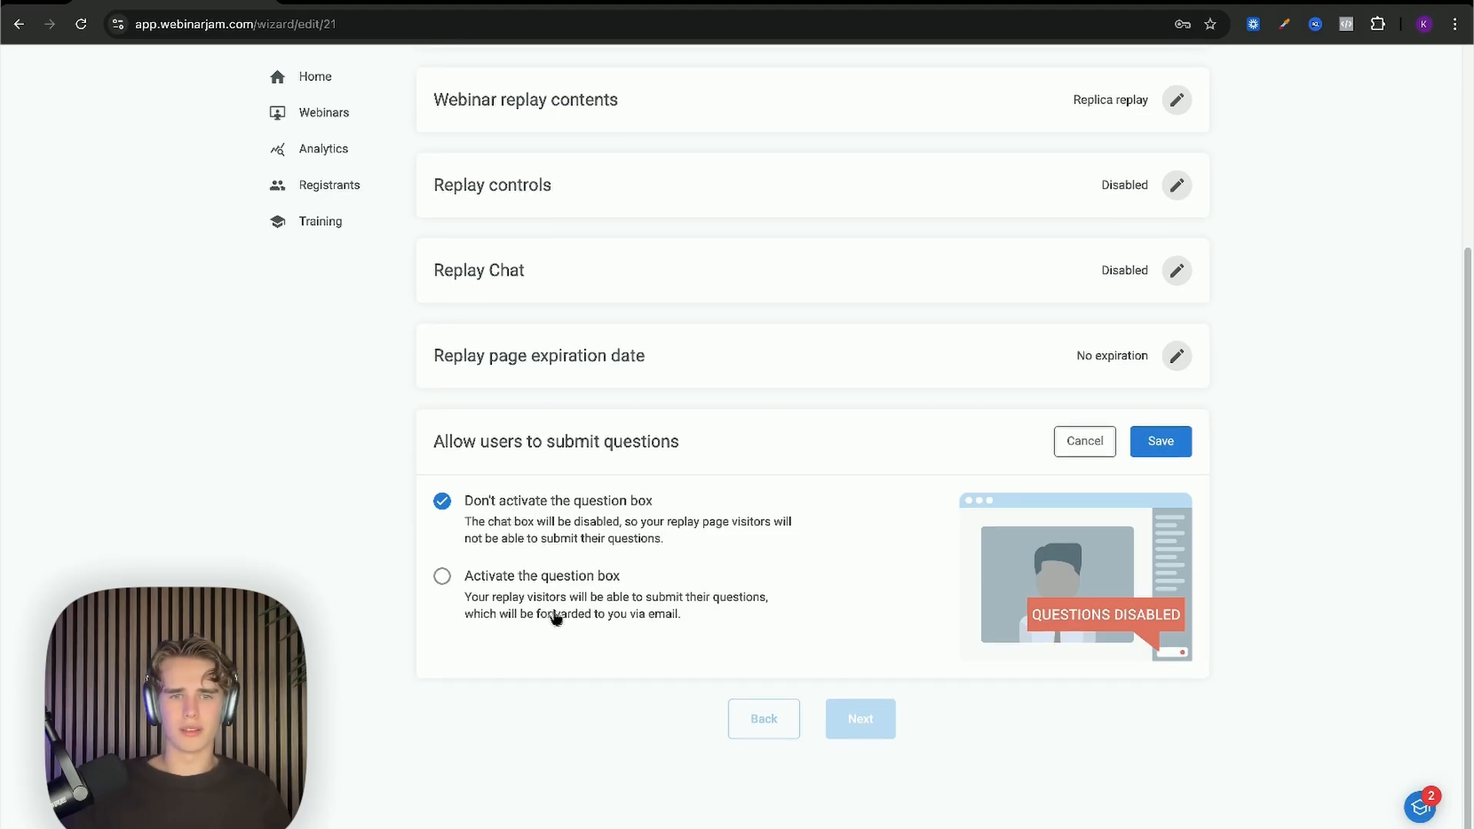
scroll(557, 597, up, 1)
scroll(557, 597, down, 1)
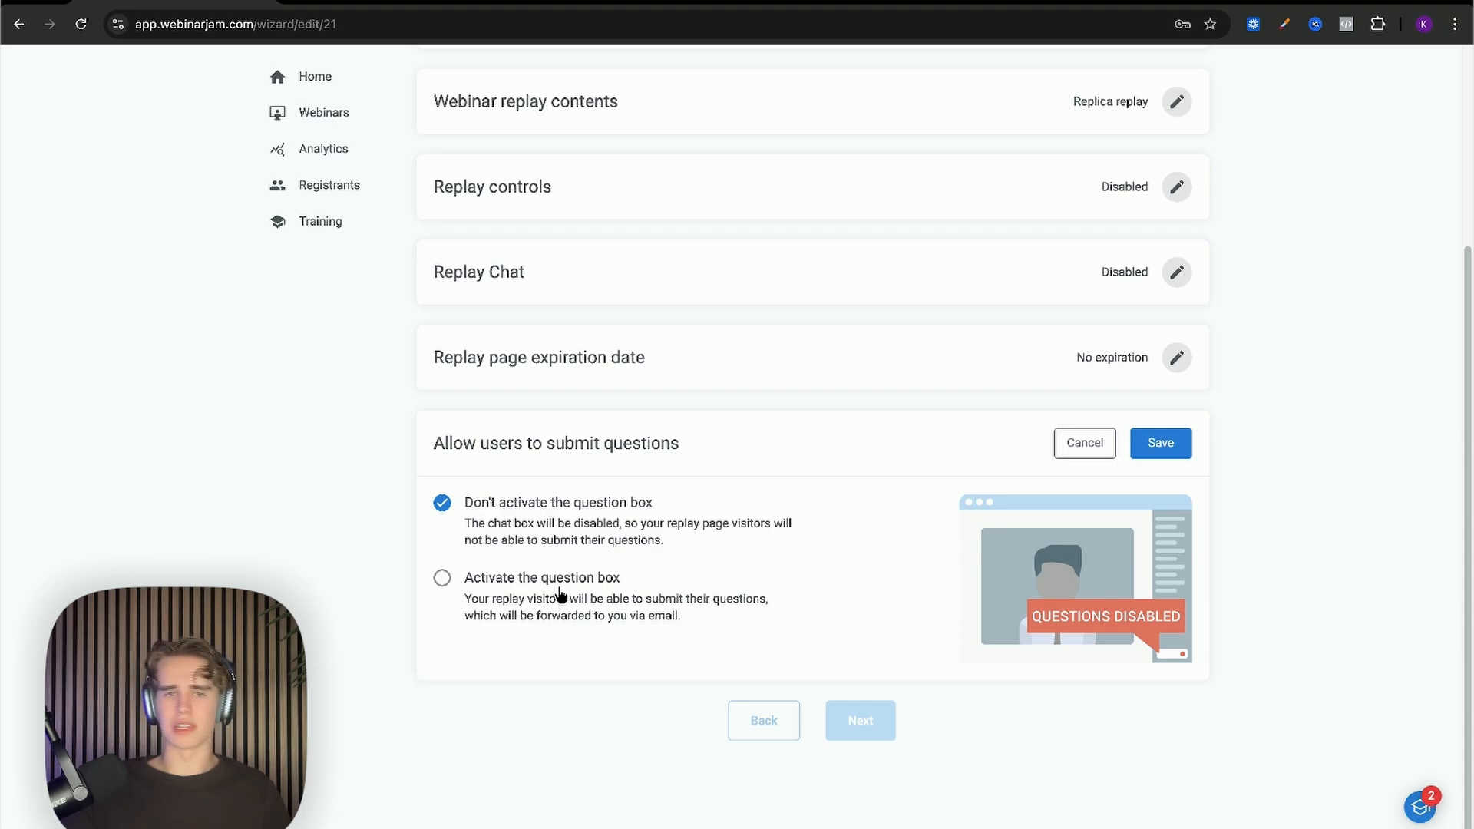
click(1162, 450)
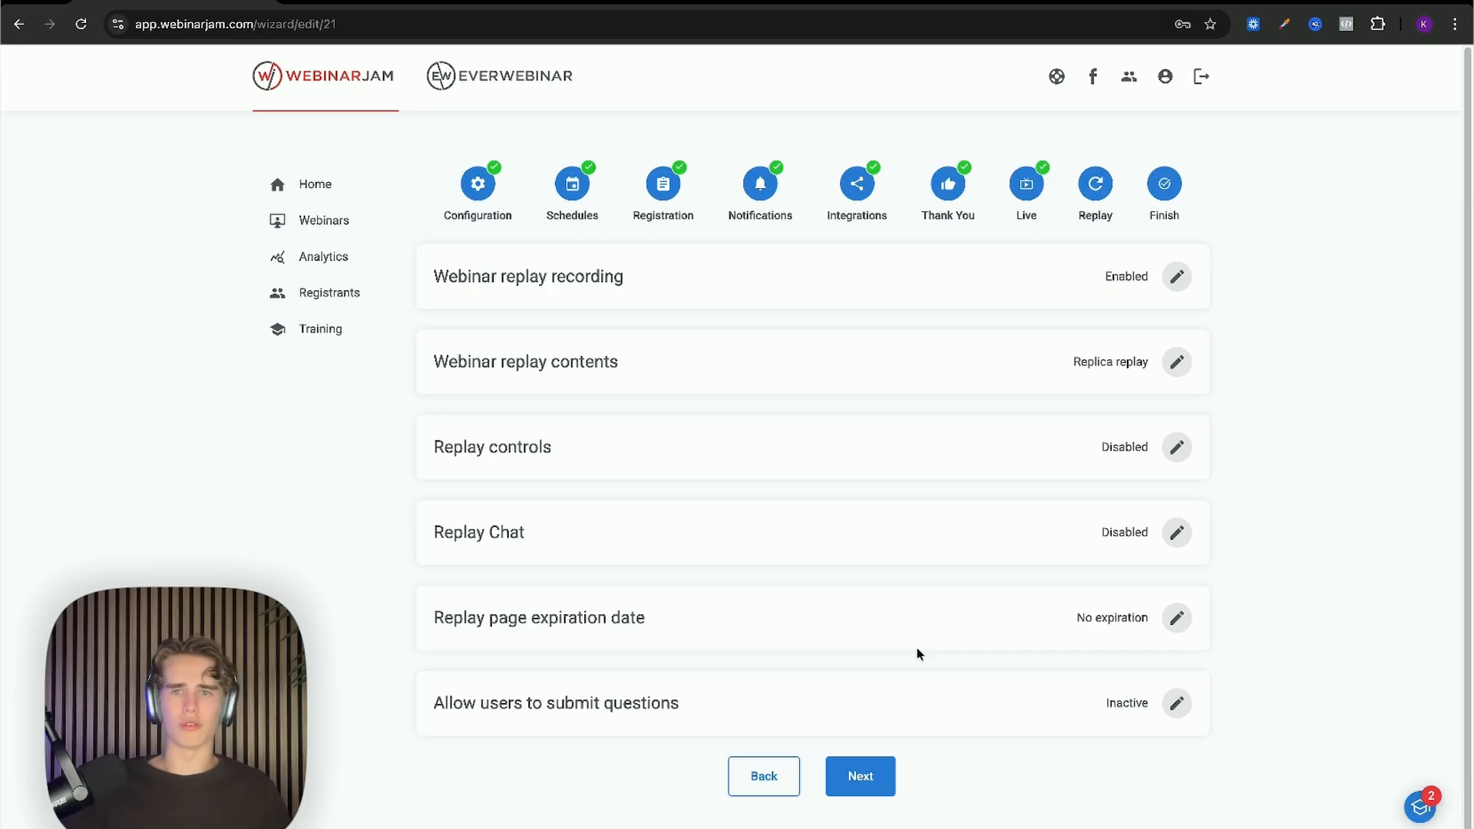
Step: Finish the wizard to create the test webinar and return to the Webinars dashboard
click(882, 777)
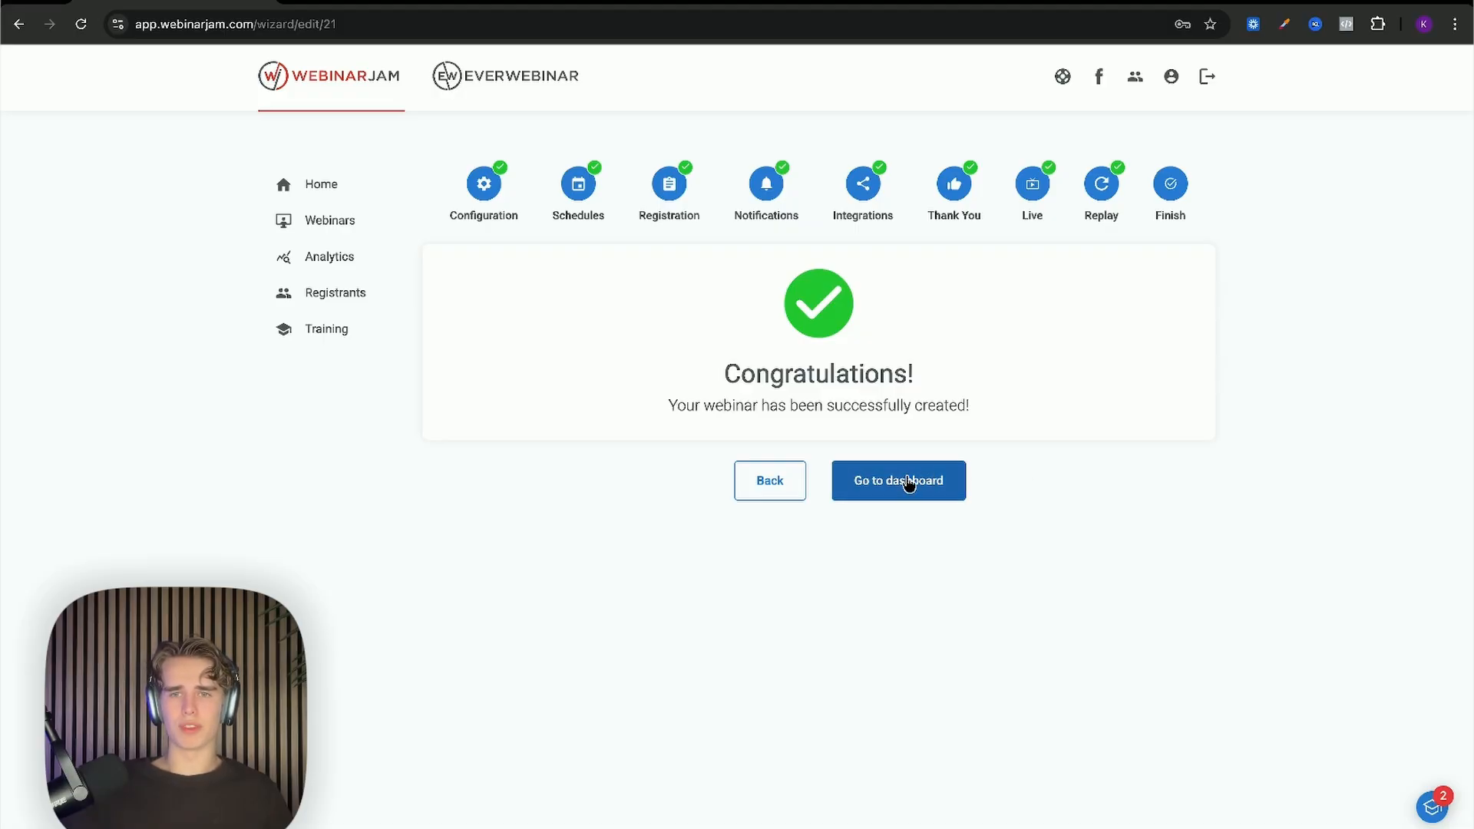
click(943, 483)
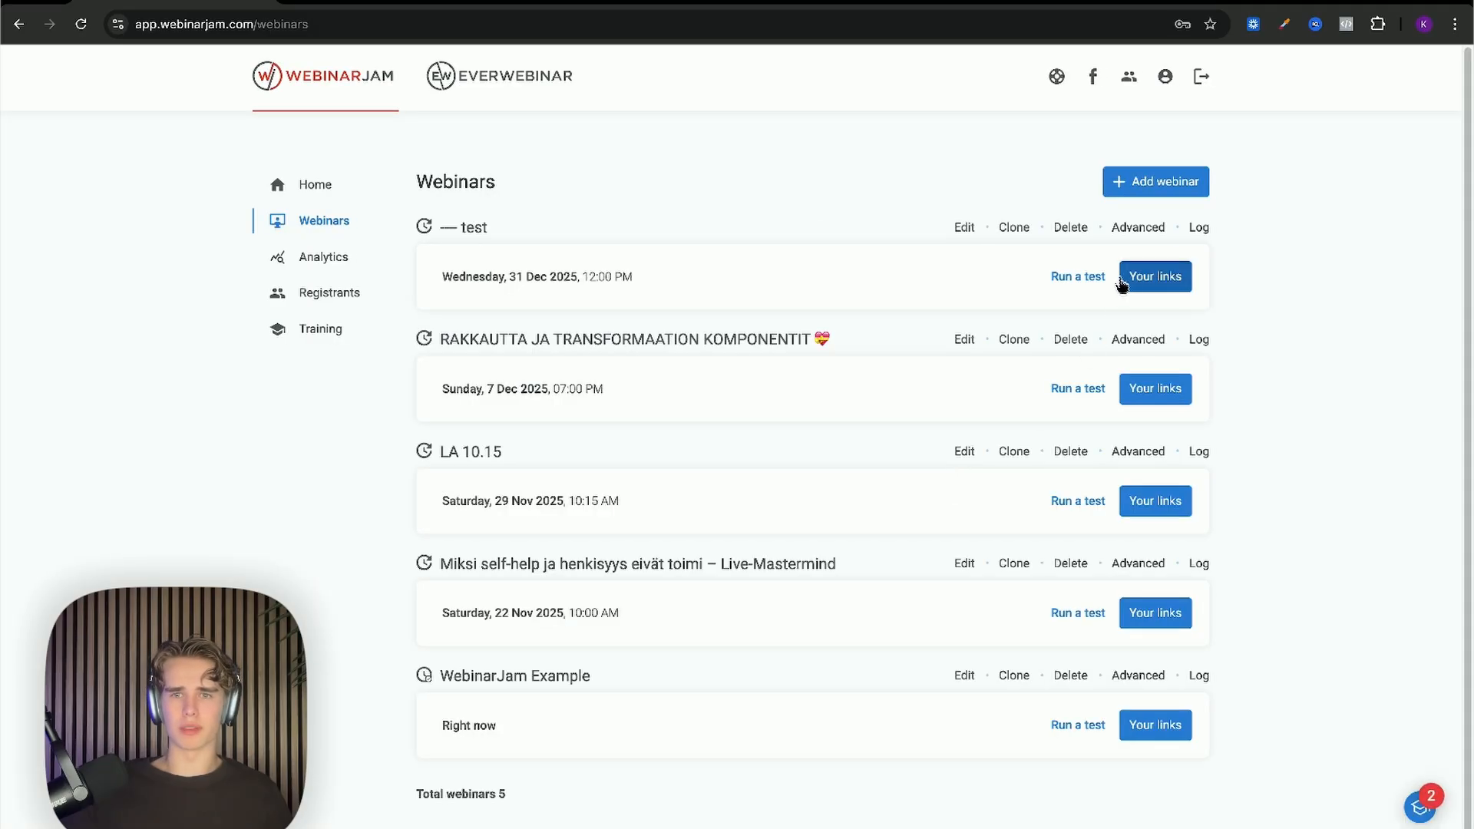
Step: Open the test webinar's links and show the attendee website-embed options
click(1163, 284)
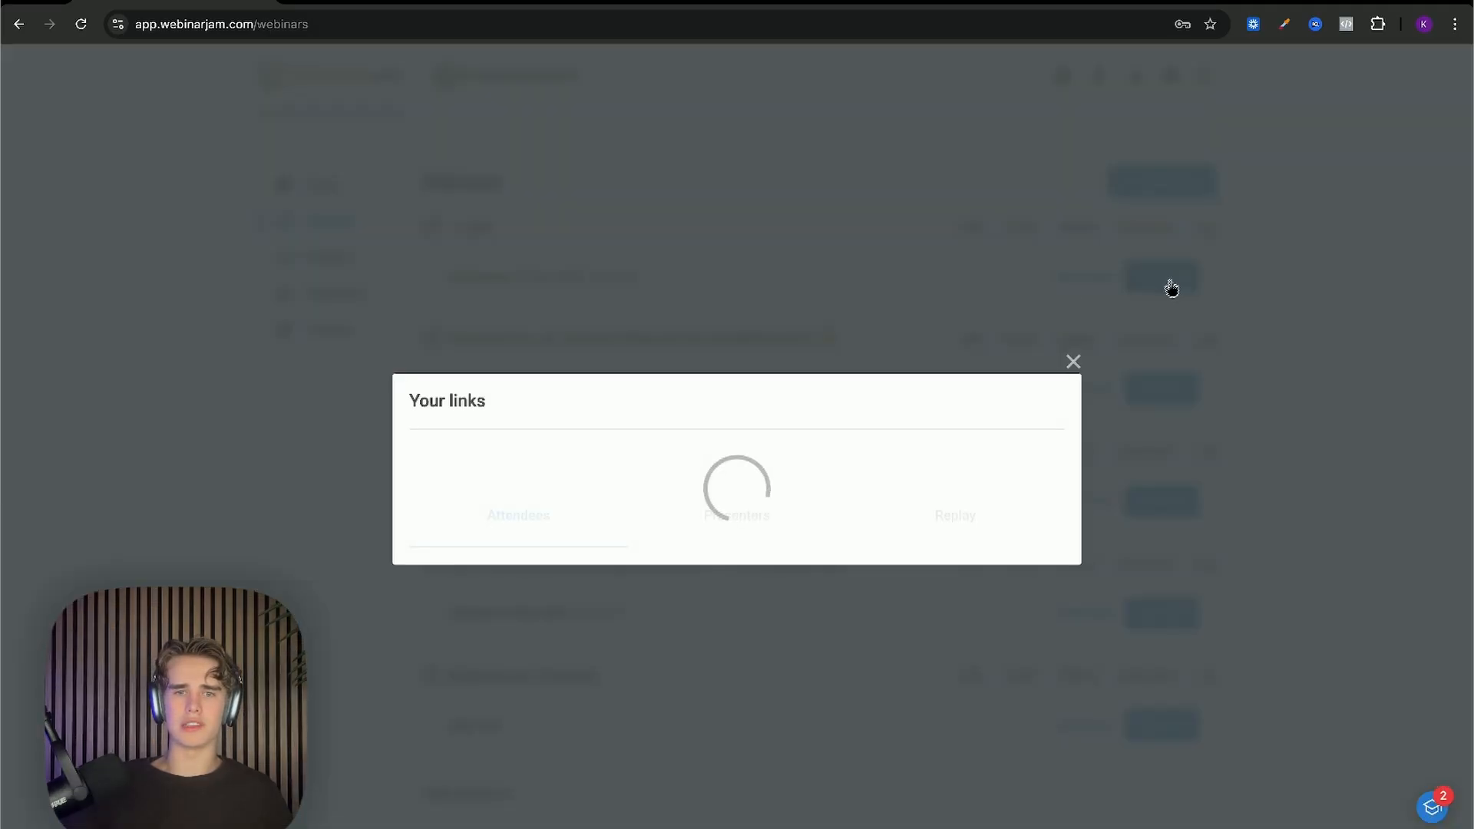
click(822, 365)
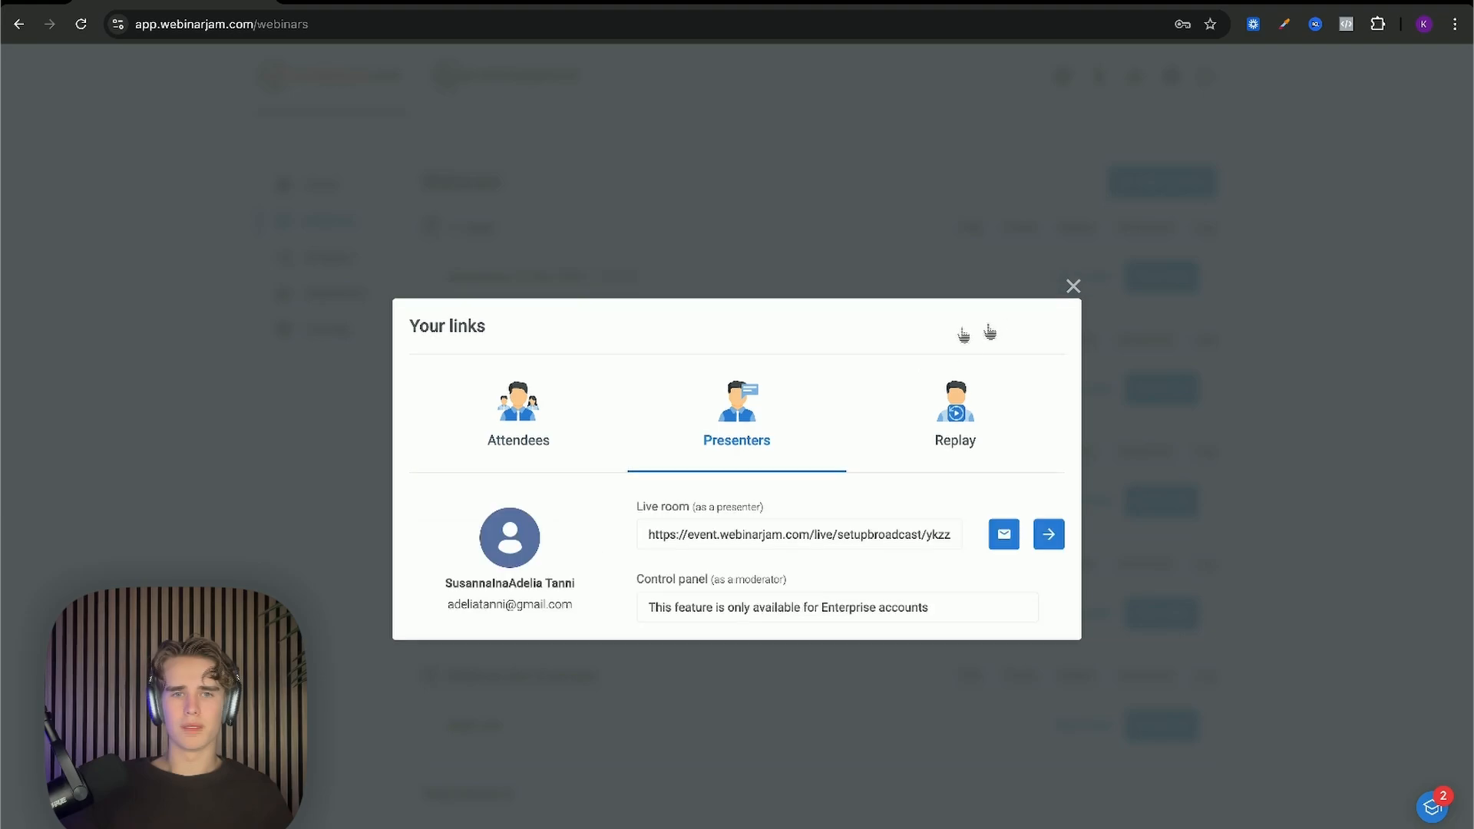
click(606, 453)
click(662, 503)
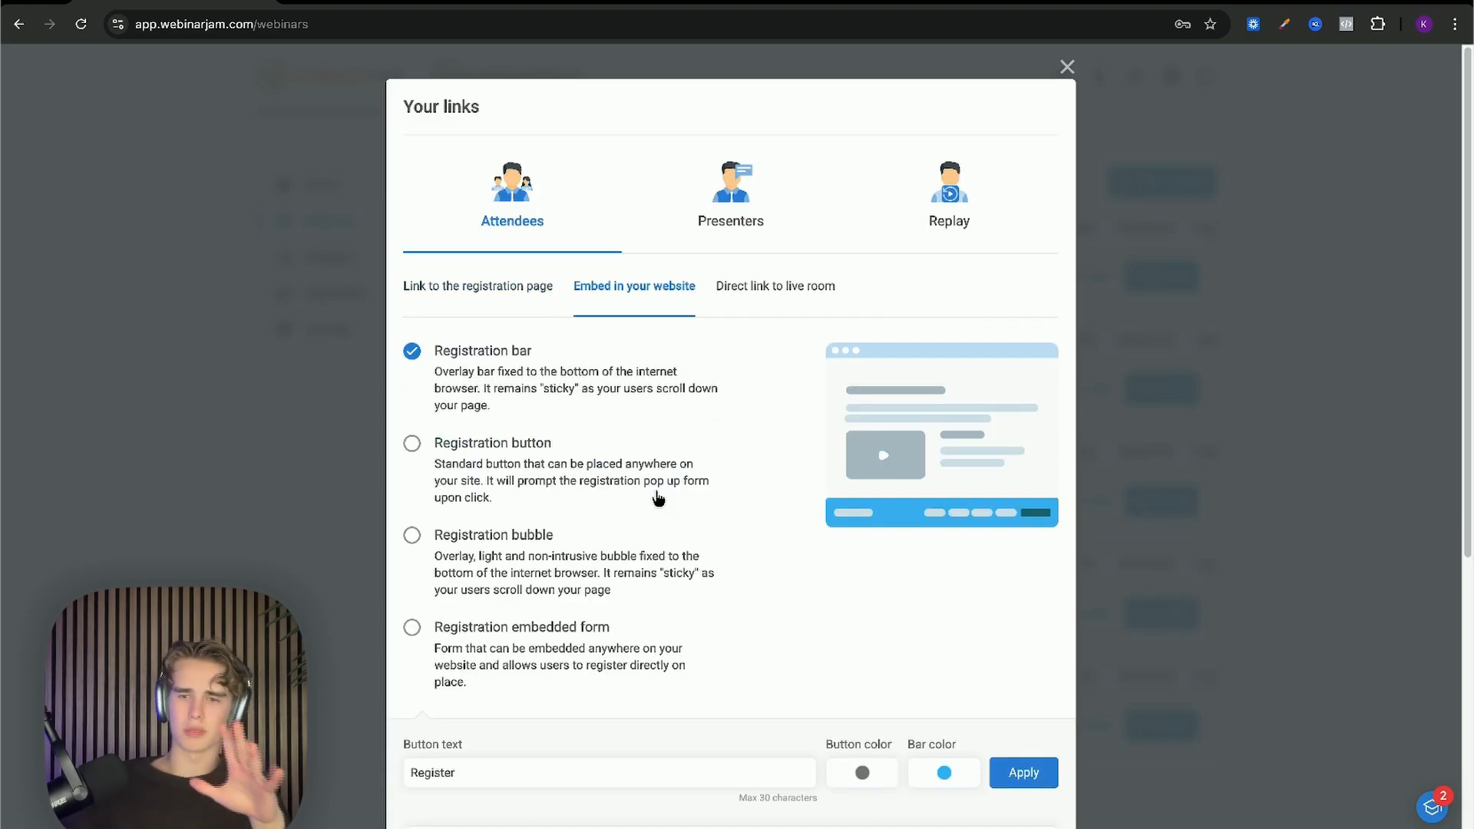
Step: Change the website embed style from Registration bar to Registration bubble
scroll(659, 499, down, 6)
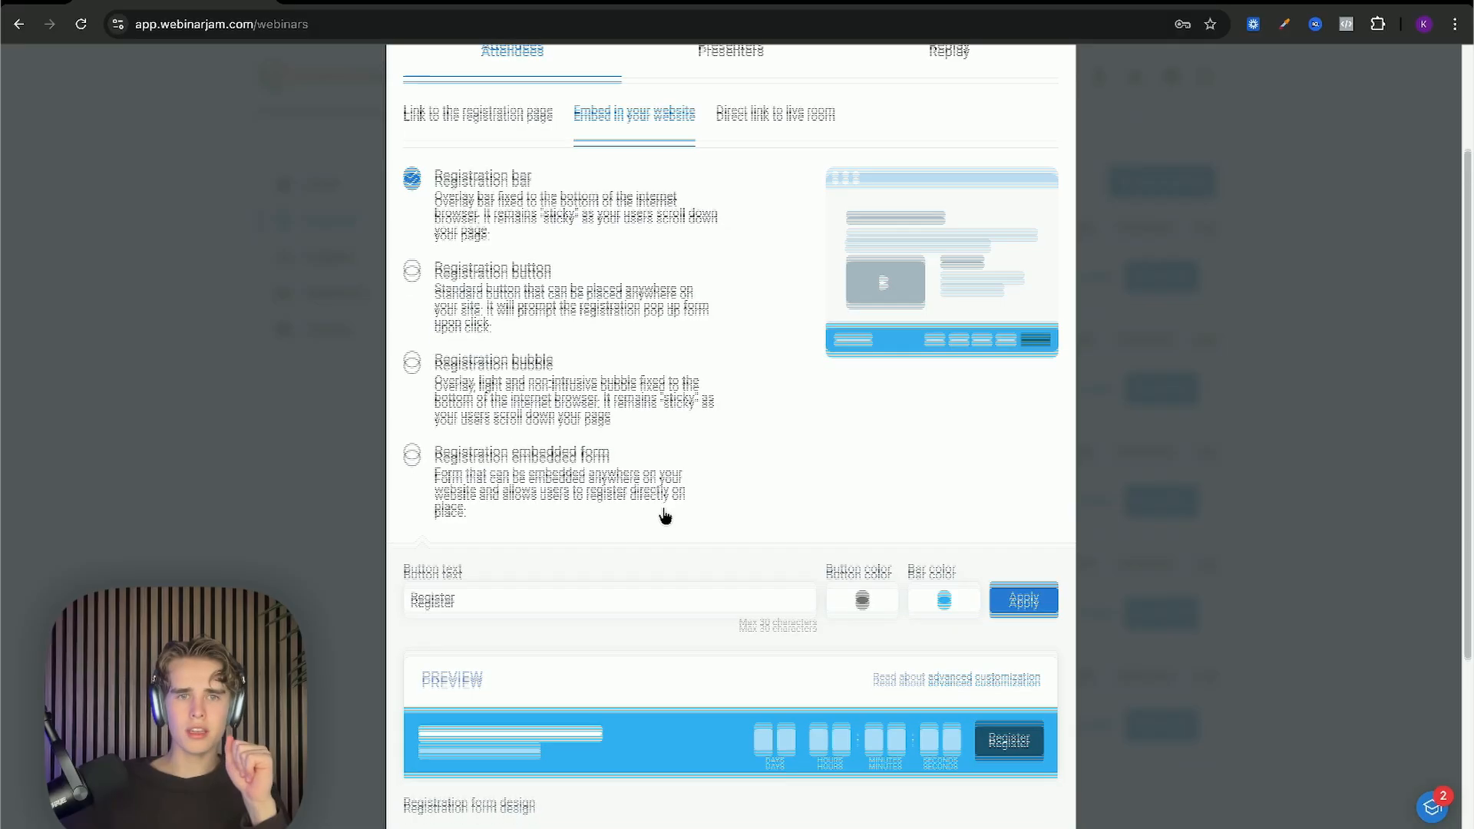
scroll(841, 462, up, 1)
scroll(837, 492, down, 1)
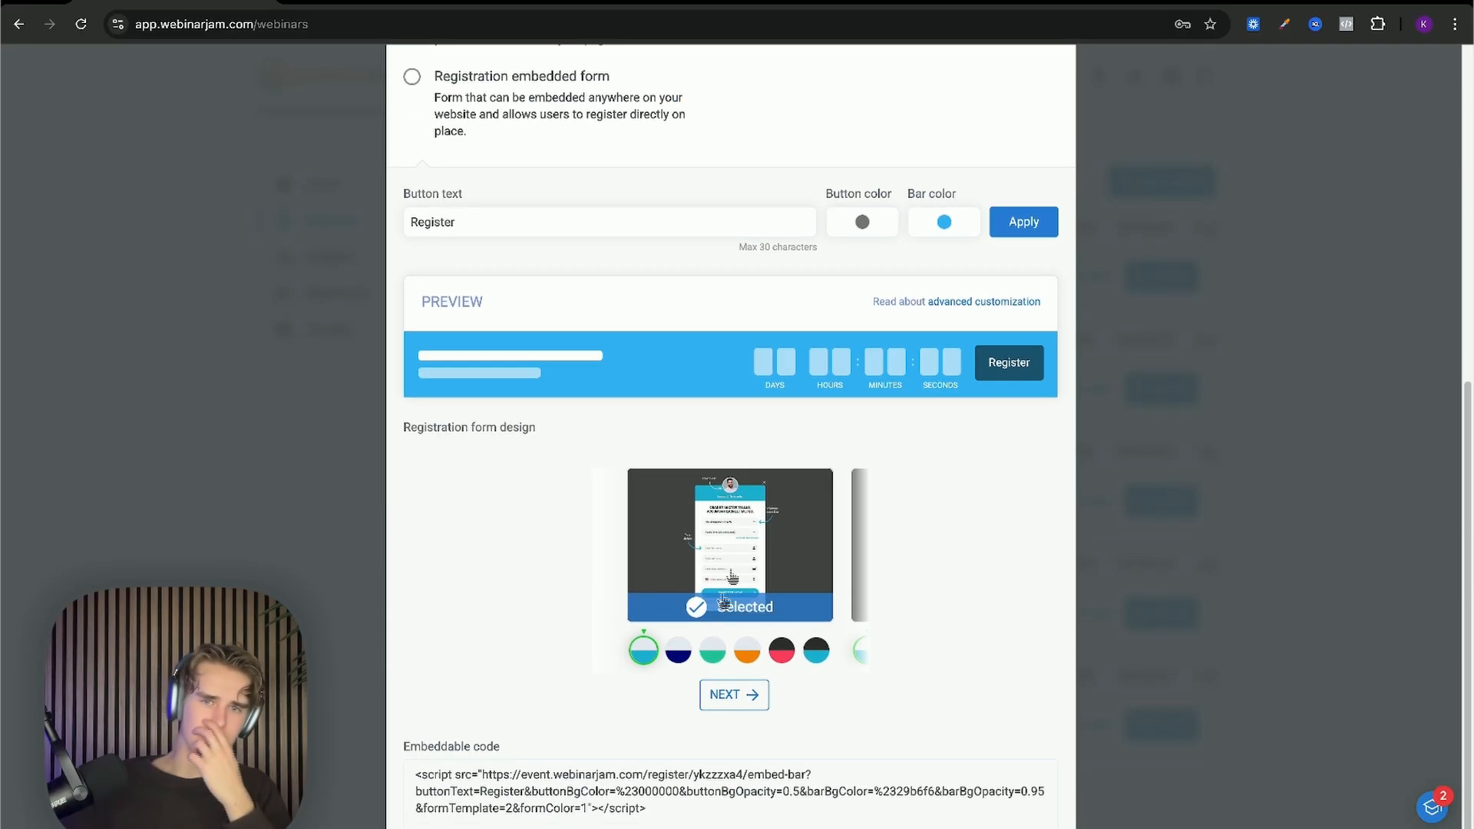
scroll(706, 405, up, 6)
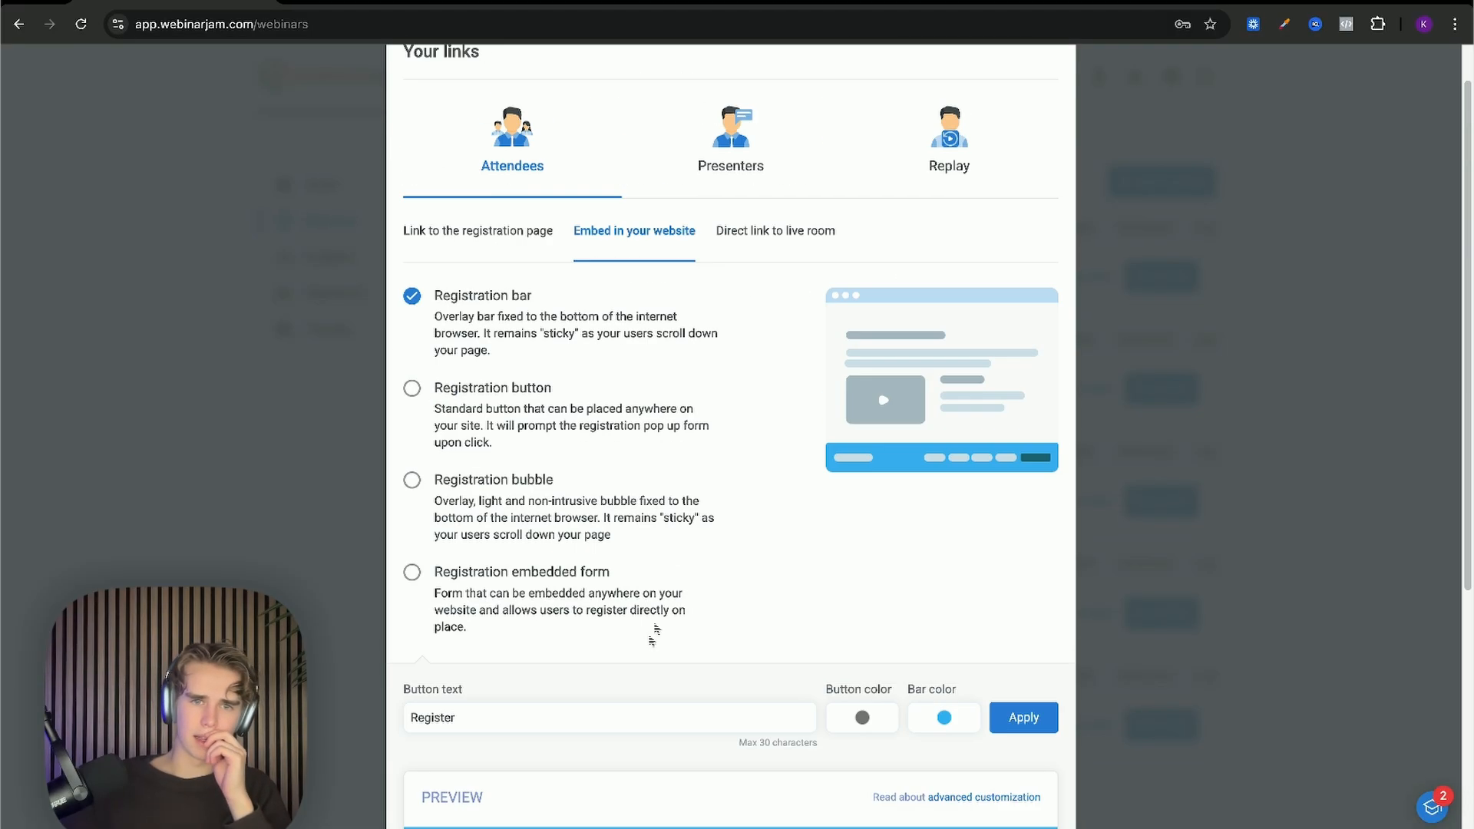
scroll(620, 702, down, 1)
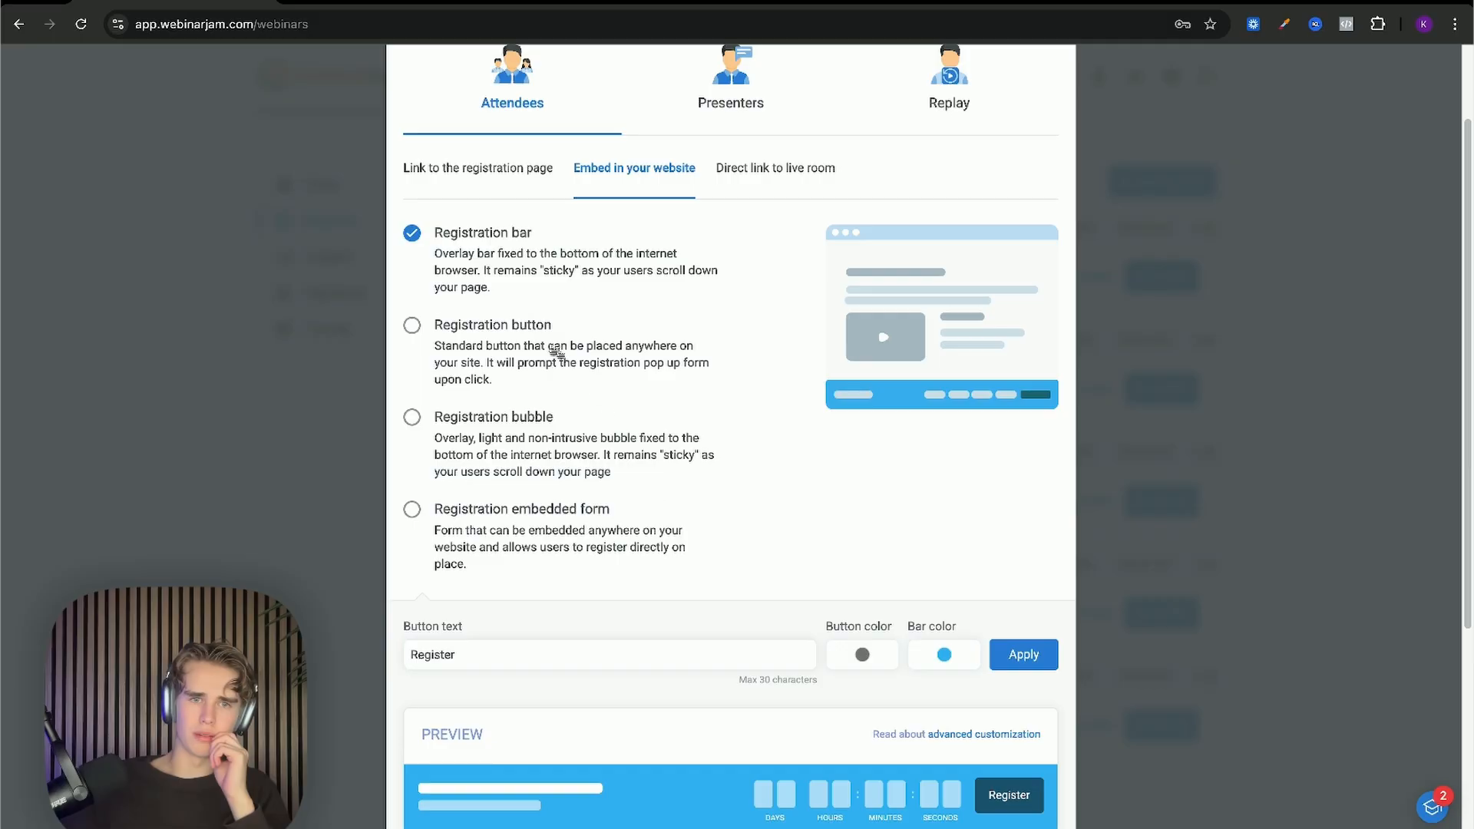
click(532, 402)
scroll(524, 423, down, 3)
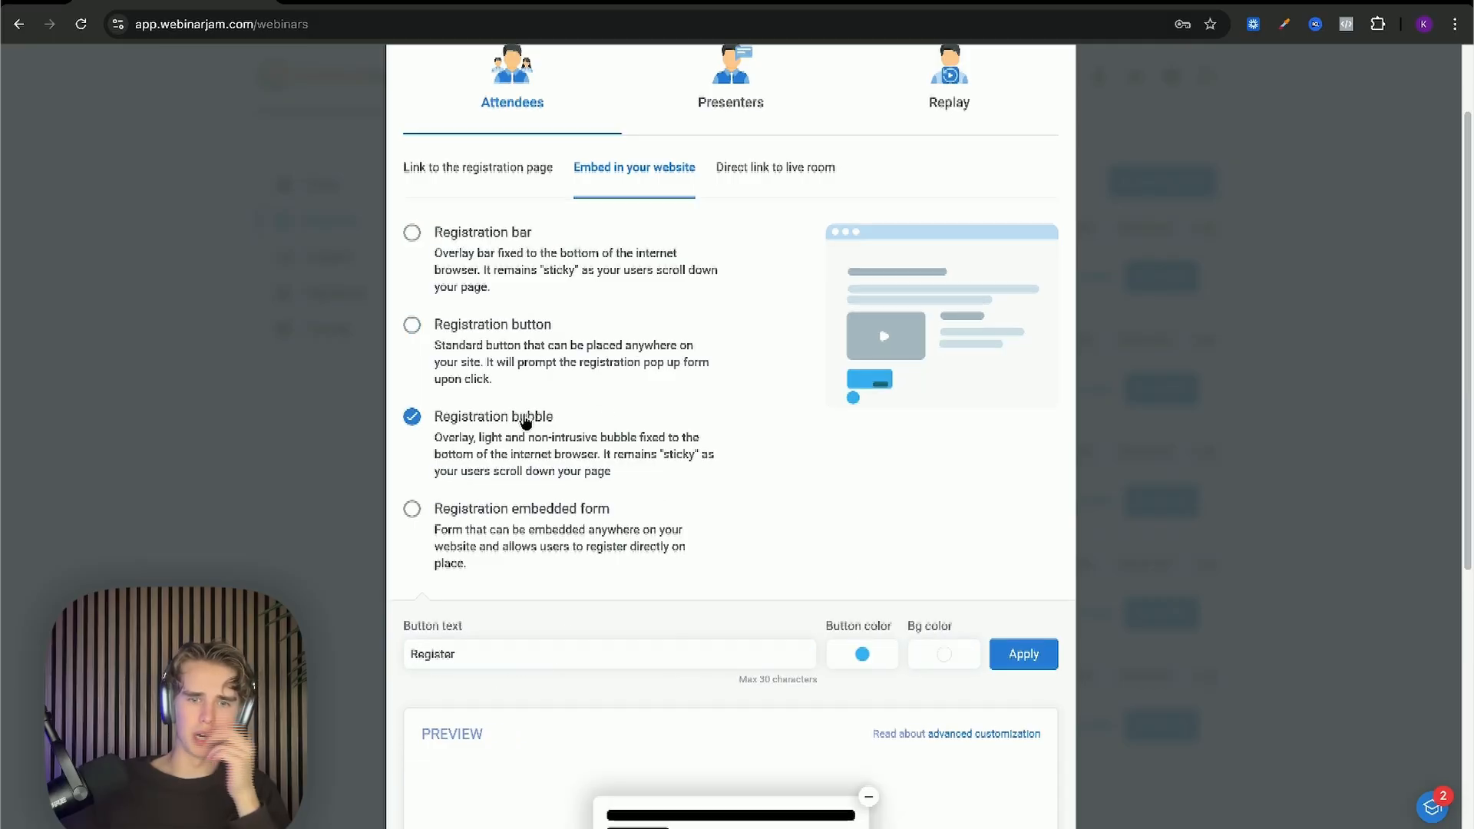
Step: Switch the embed style to Registration button and inspect the webinarHash in its code
click(540, 404)
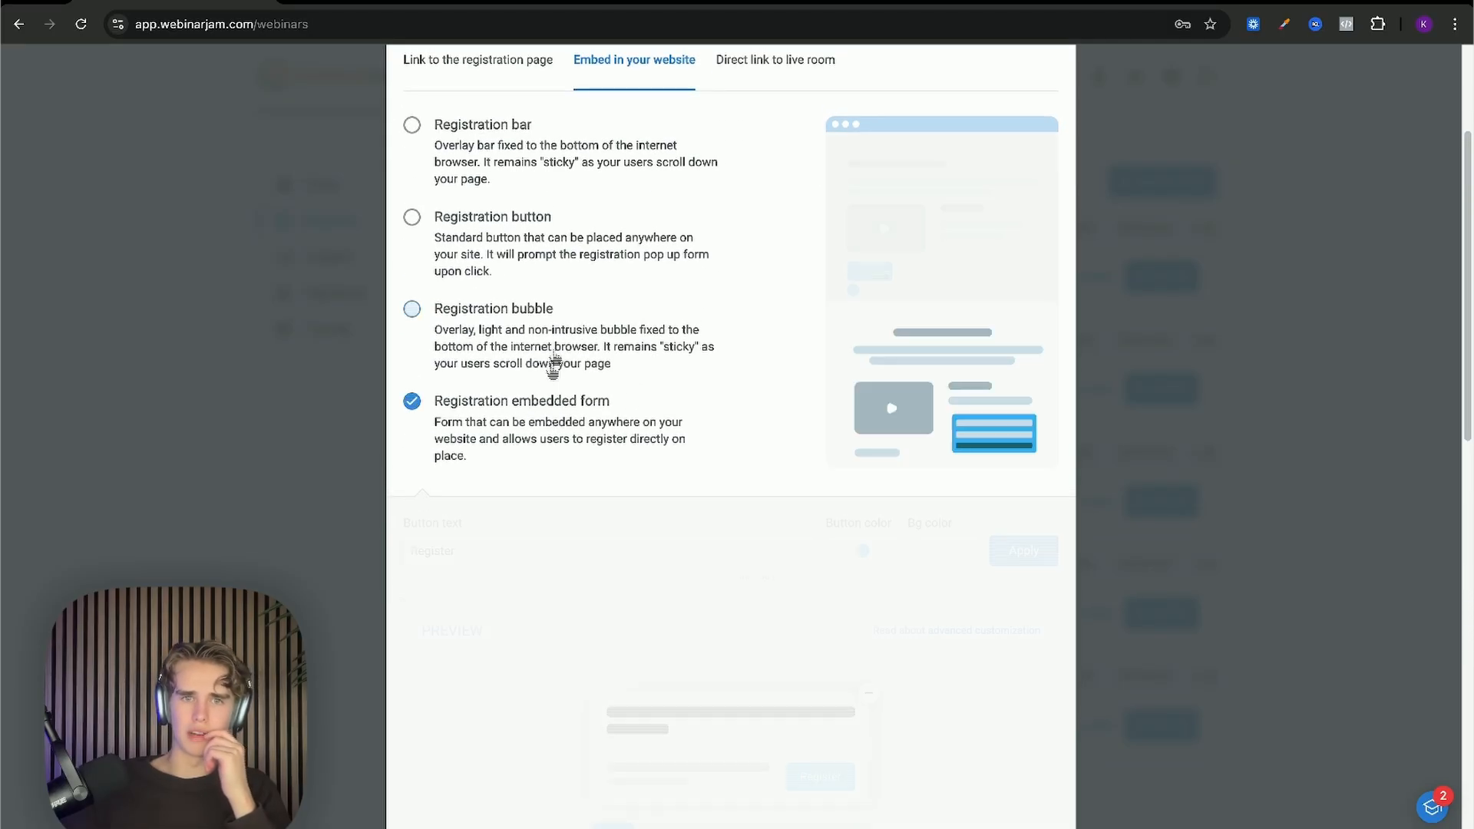
click(541, 238)
scroll(590, 276, down, 5)
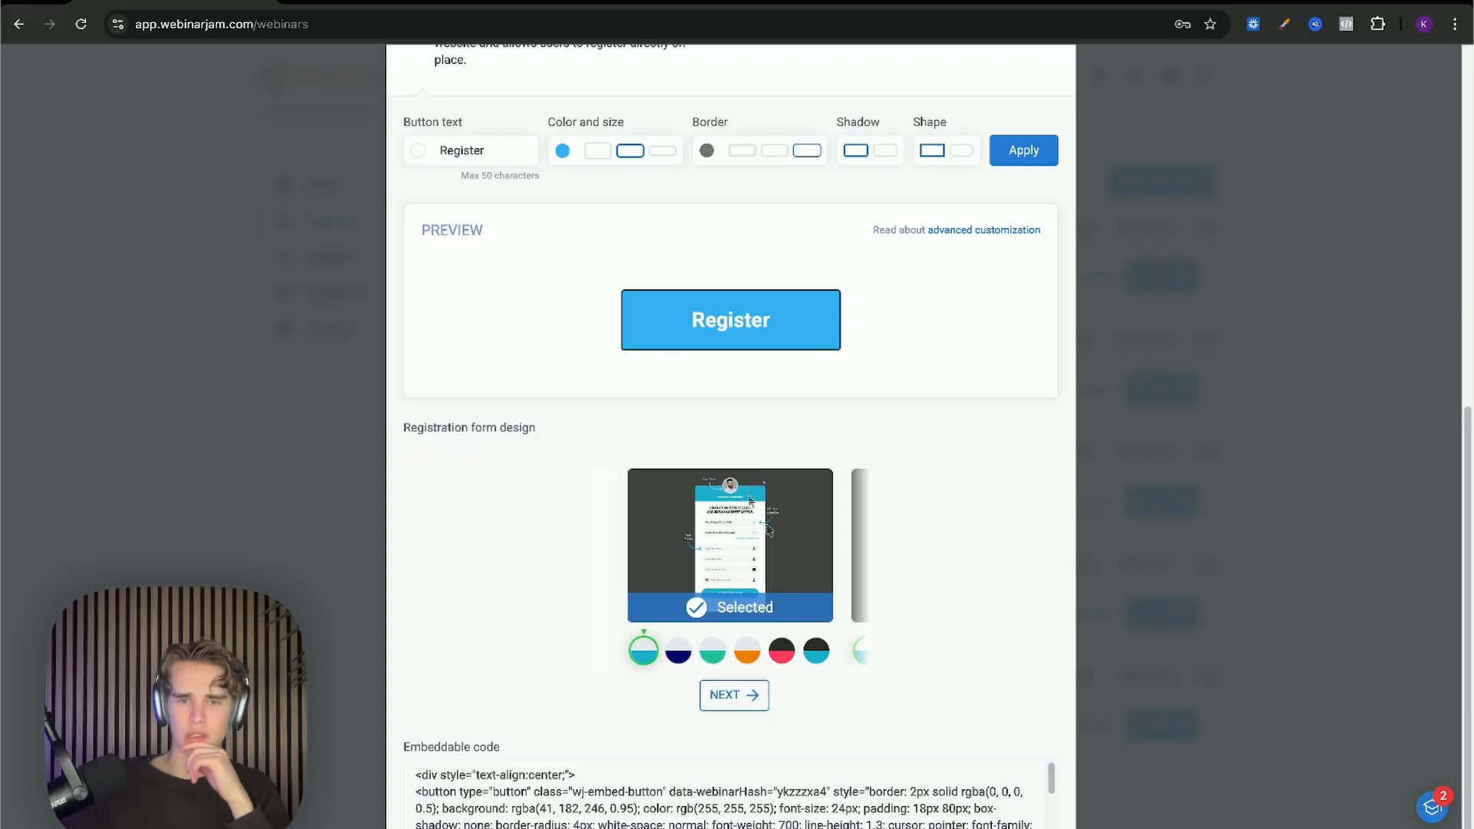
scroll(852, 793, down, 1)
drag(780, 778, 826, 778)
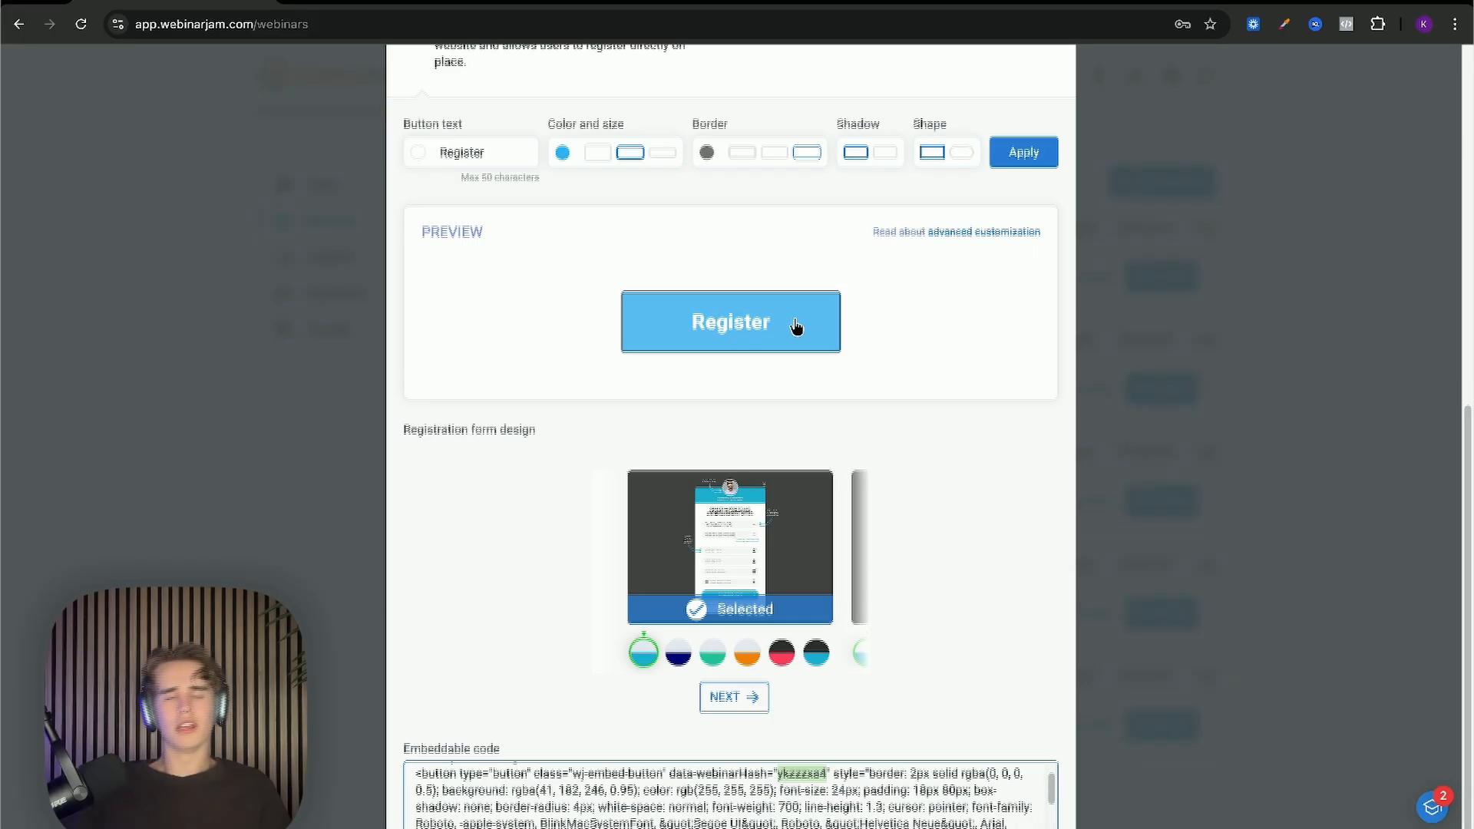
scroll(797, 326, up, 1)
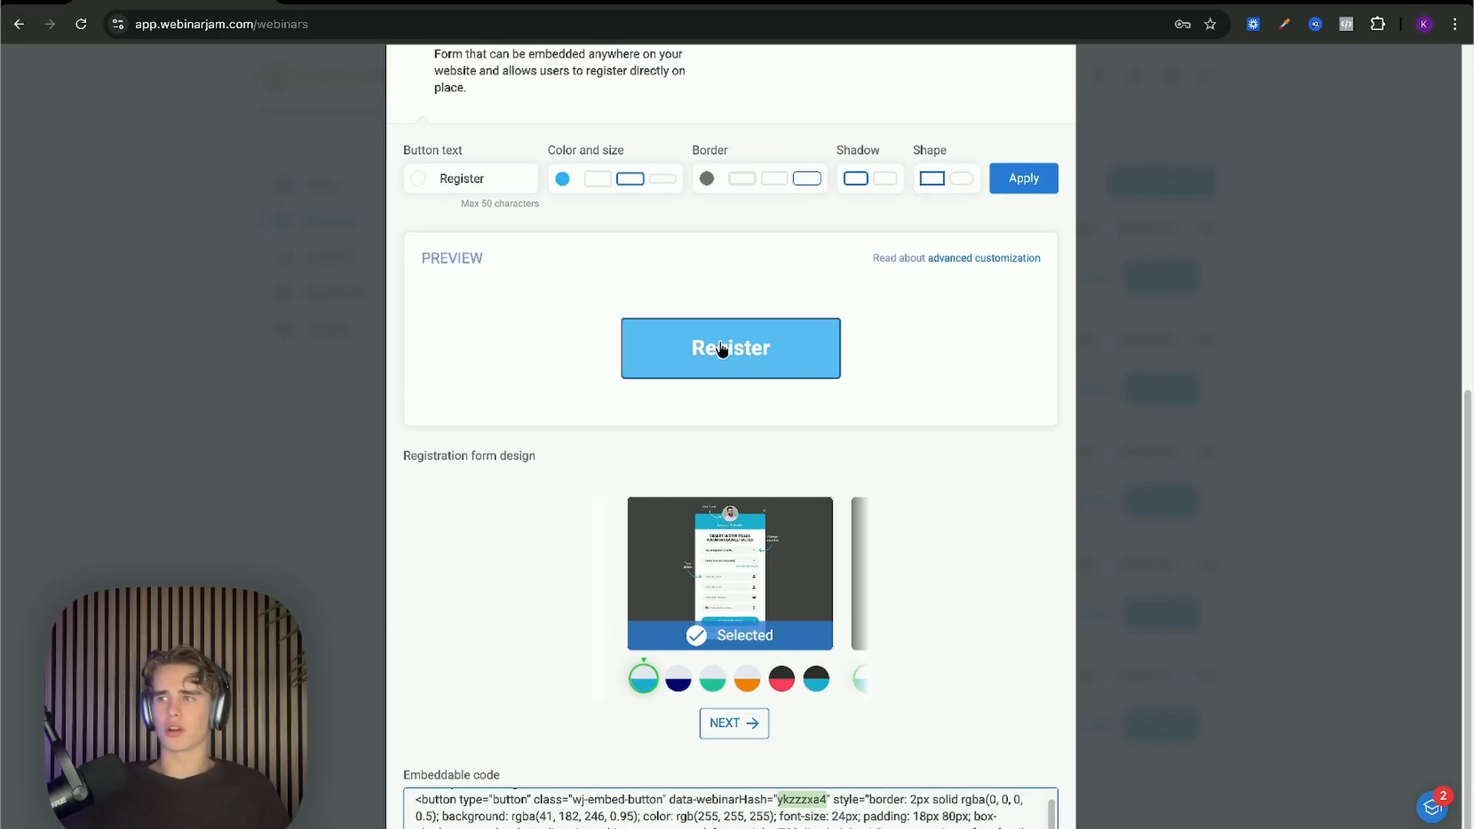
scroll(725, 349, up, 1)
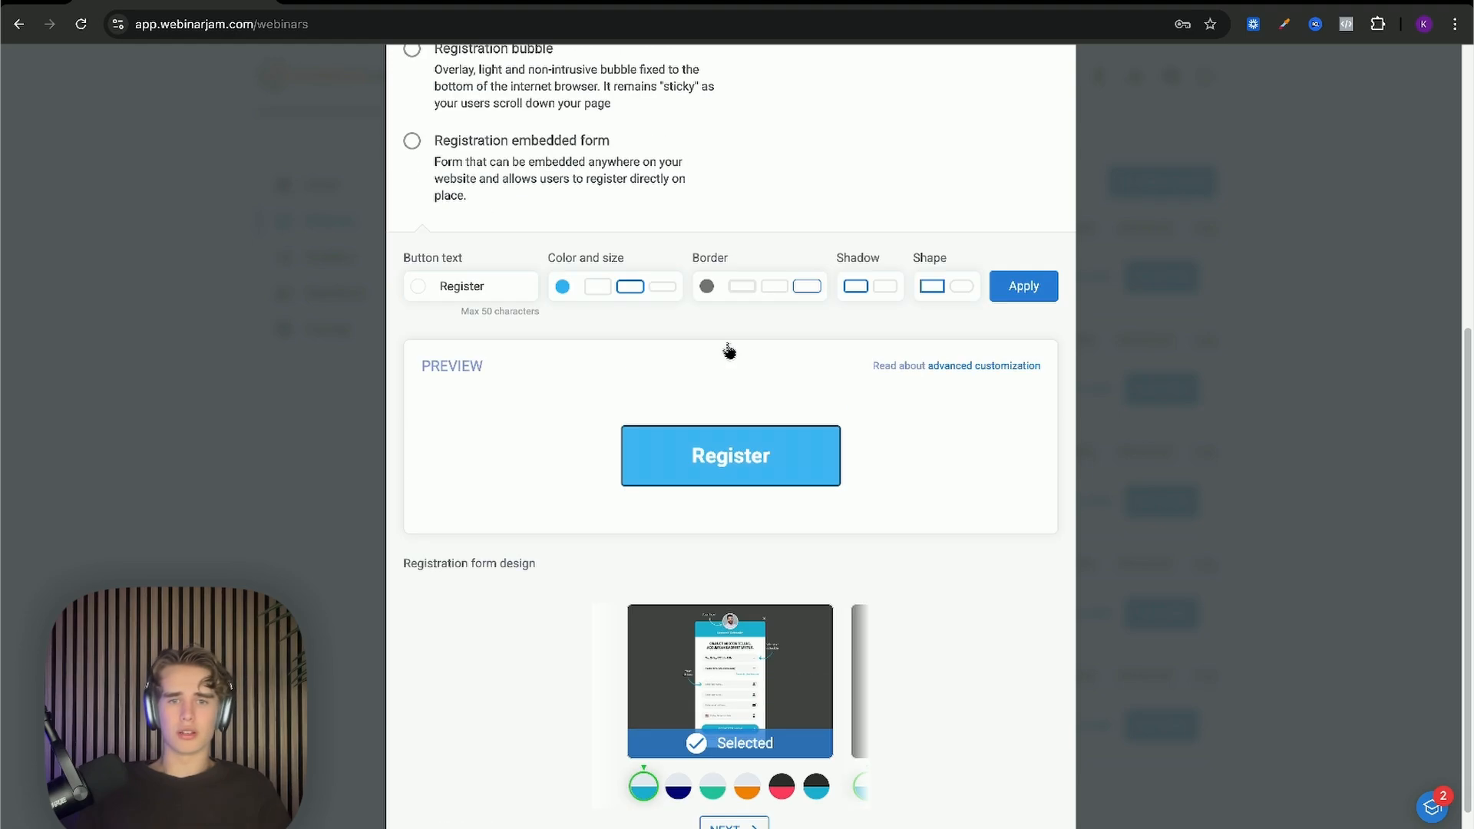
scroll(737, 357, down, 2)
scroll(756, 368, up, 1)
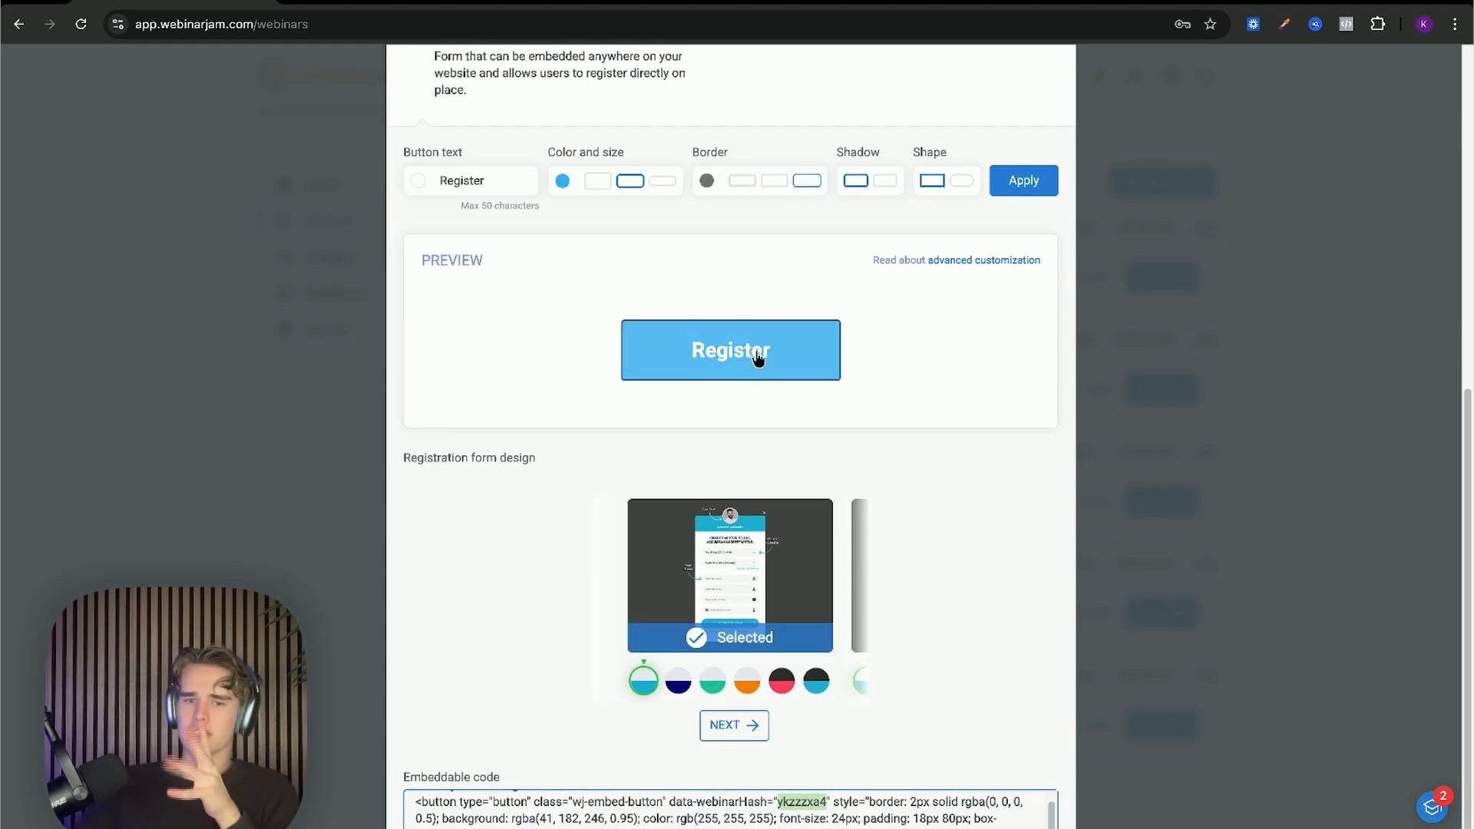
scroll(807, 802, up, 1)
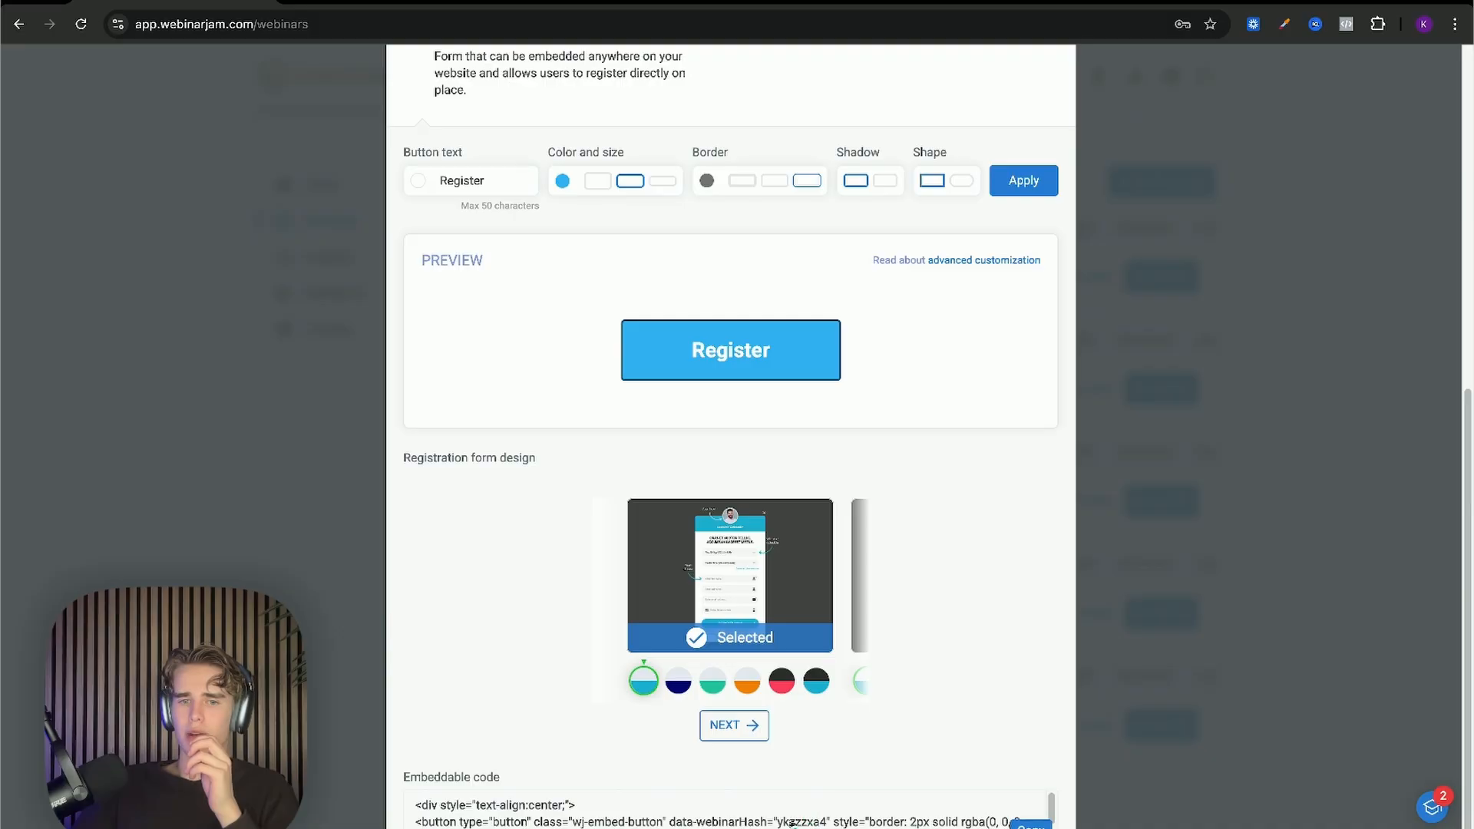
drag(778, 823, 803, 827)
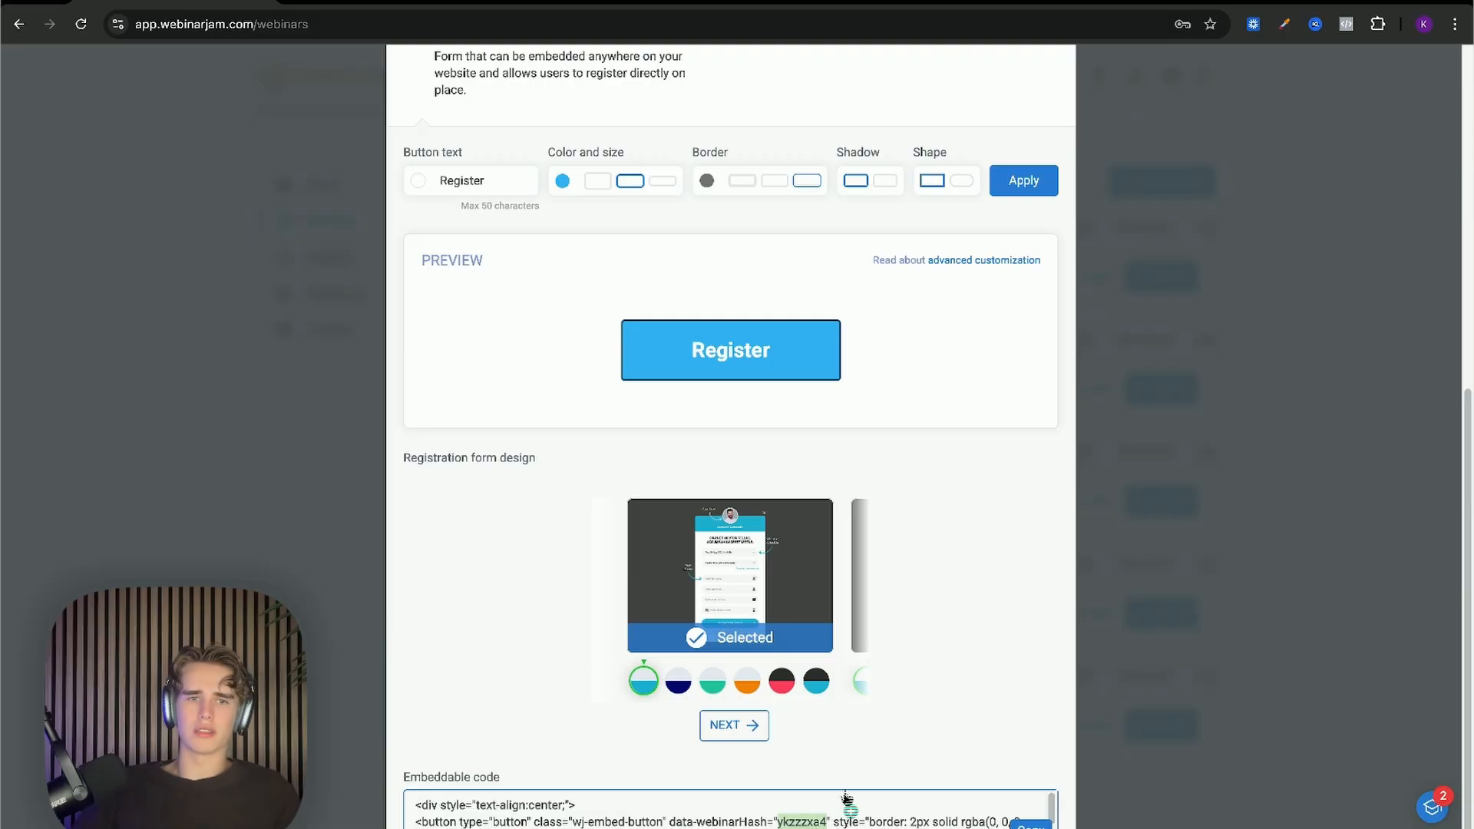
Step: Select the full embeddable code in the Embeddable code box
scroll(795, 350, up, 1)
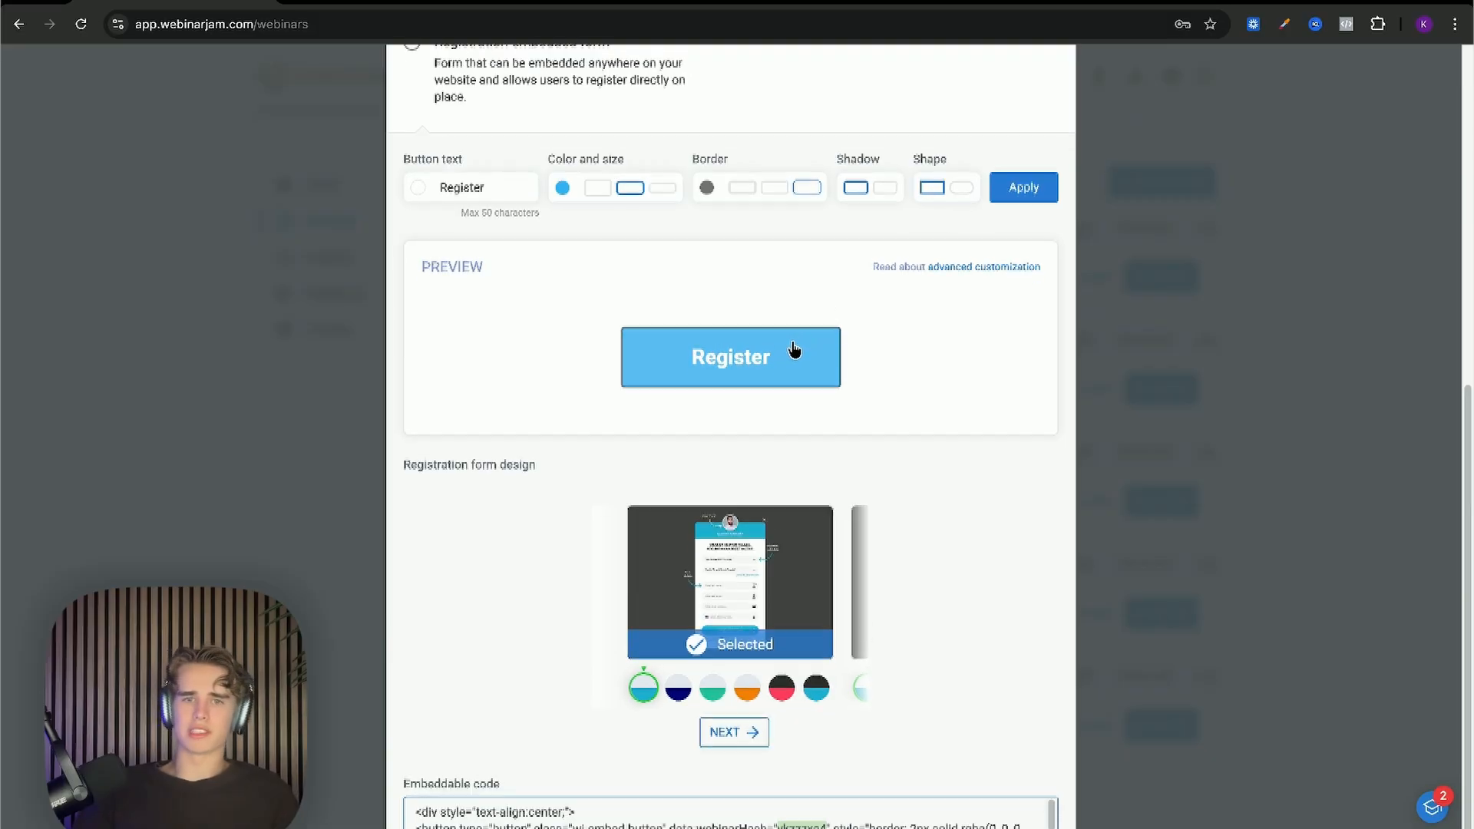
scroll(795, 350, up, 3)
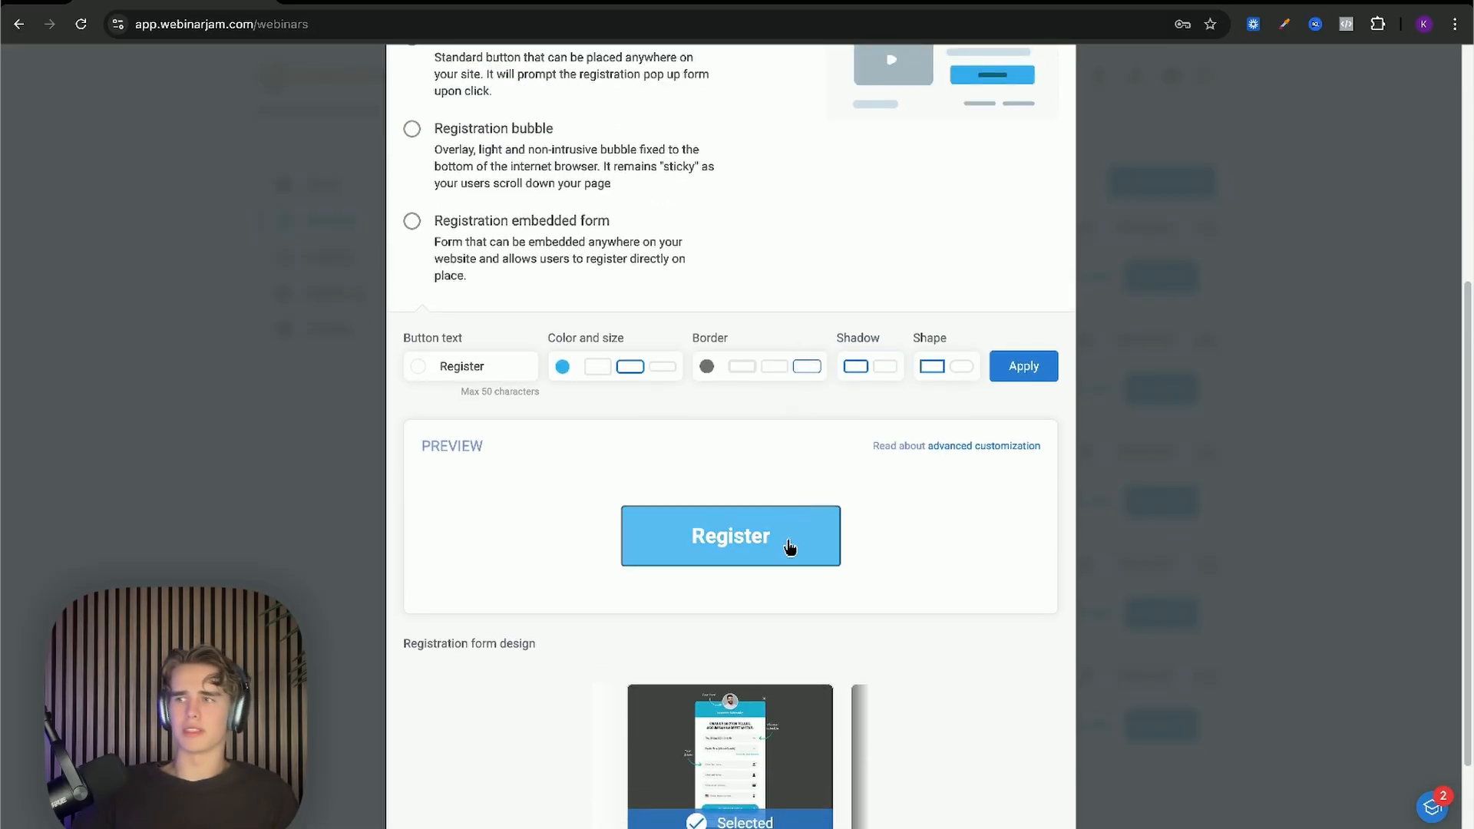
scroll(770, 516, up, 1)
scroll(737, 504, down, 4)
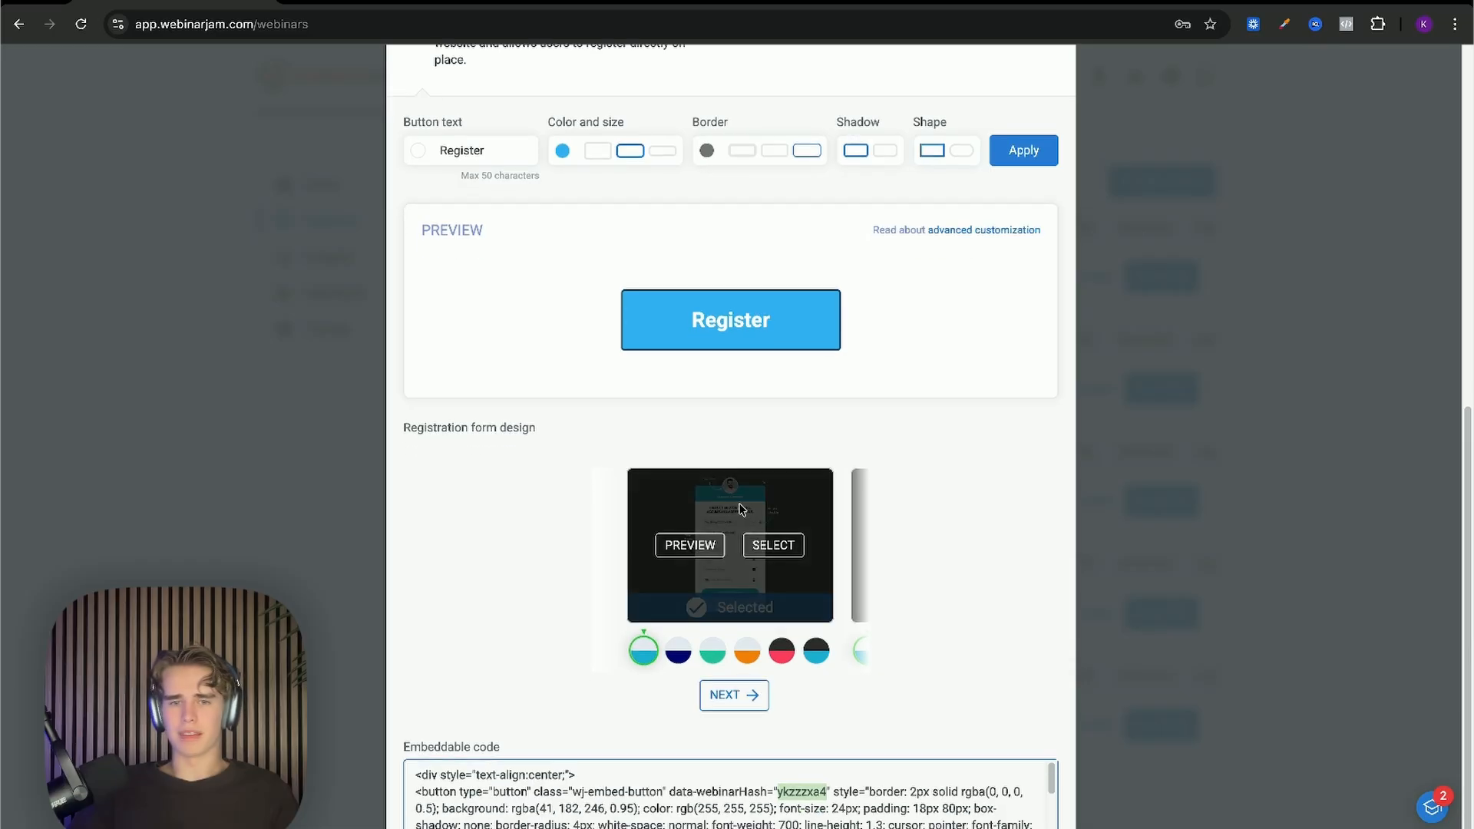
scroll(841, 802, down, 5)
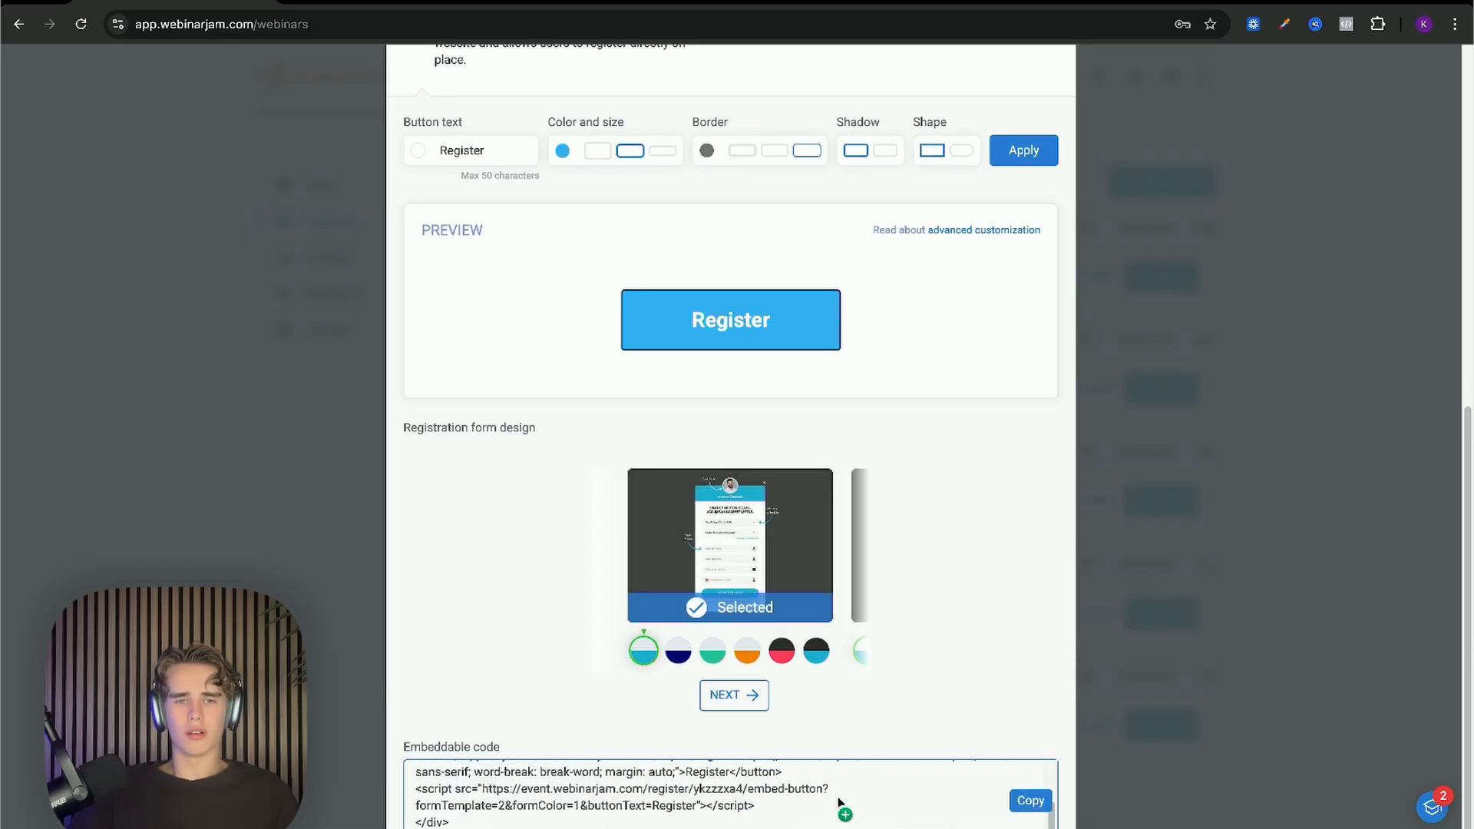
click(839, 808)
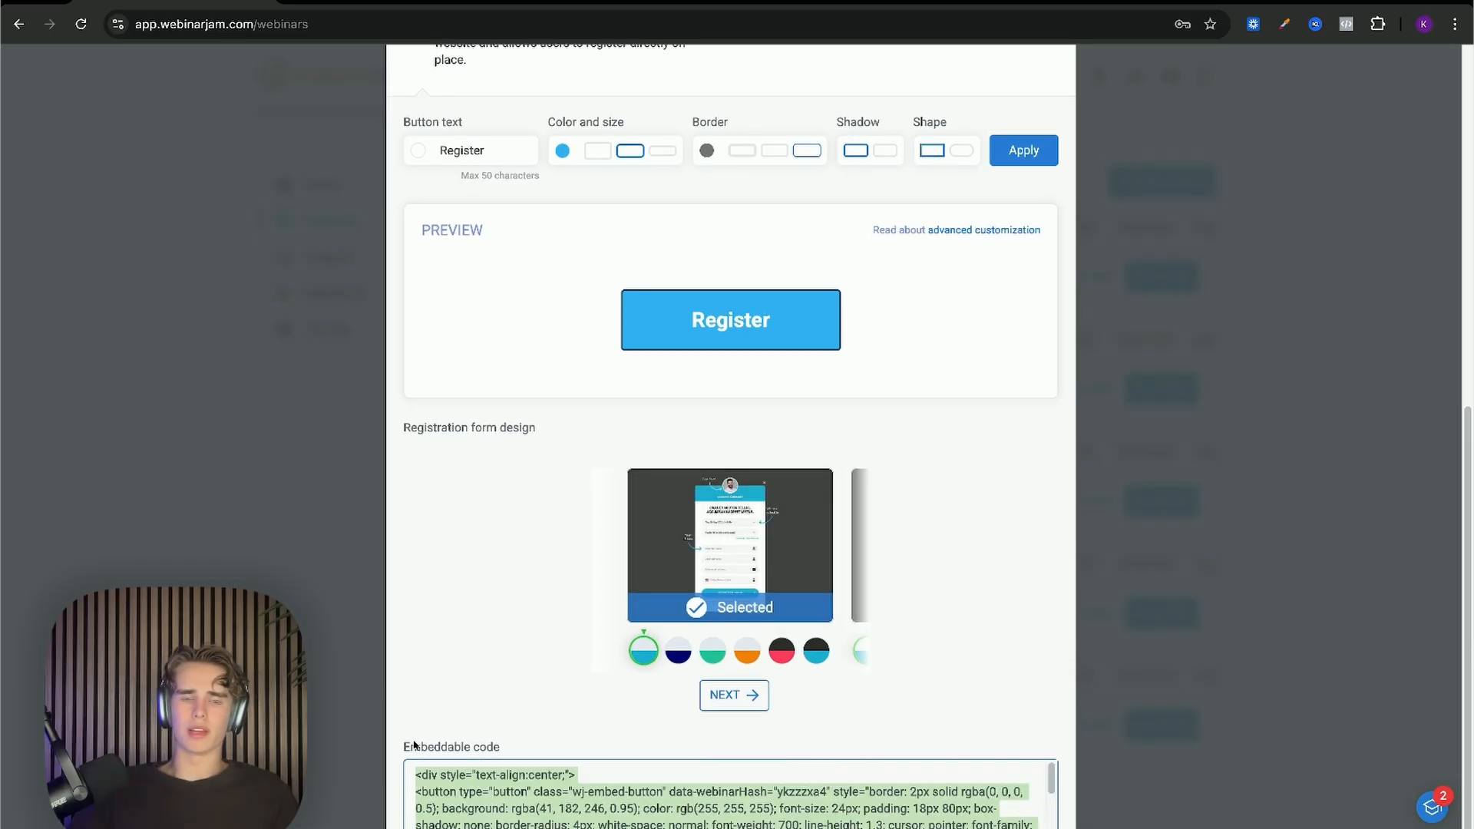
scroll(577, 822, down, 1)
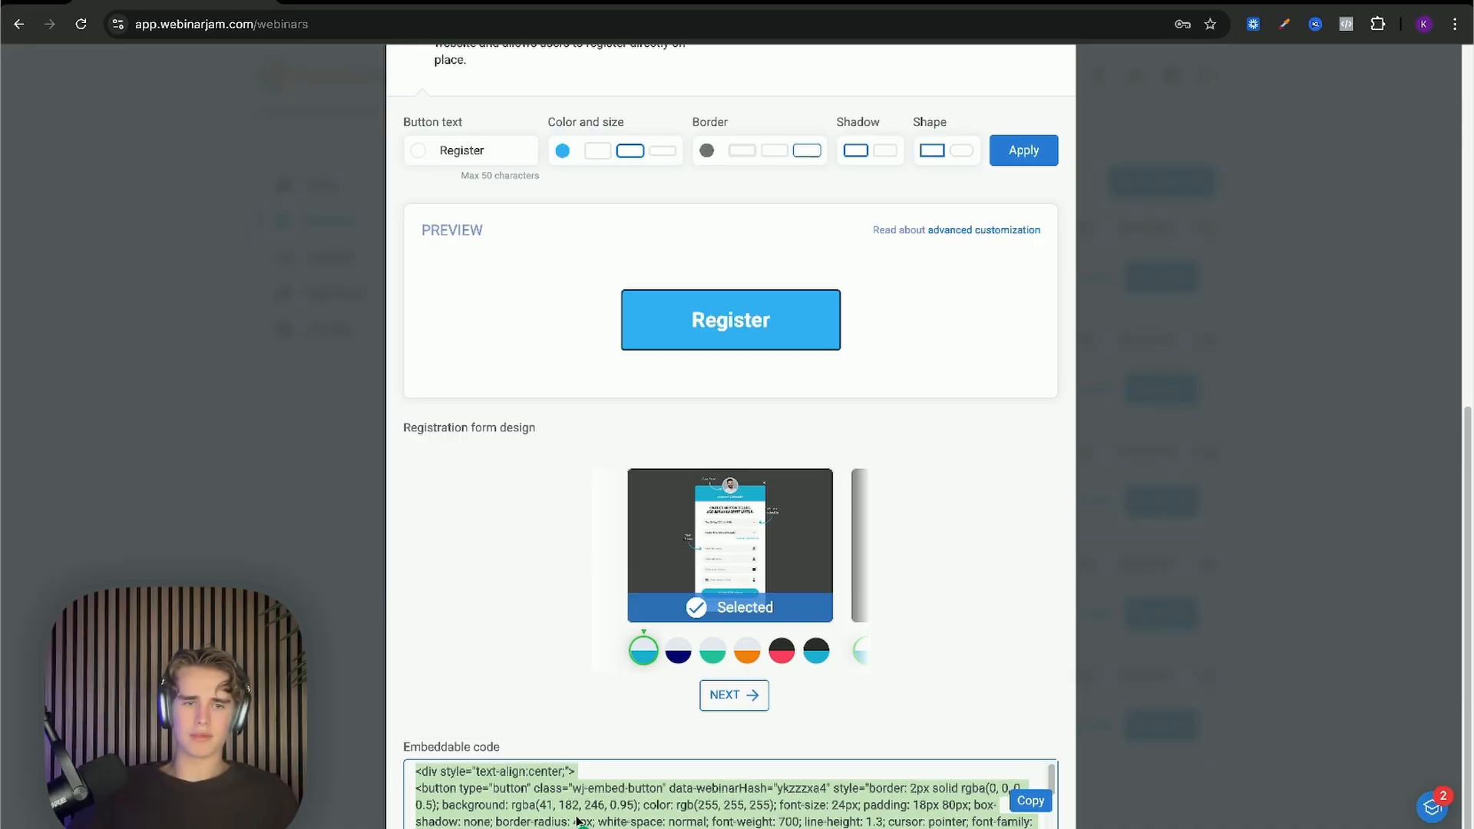
scroll(578, 822, down, 5)
scroll(558, 812, up, 5)
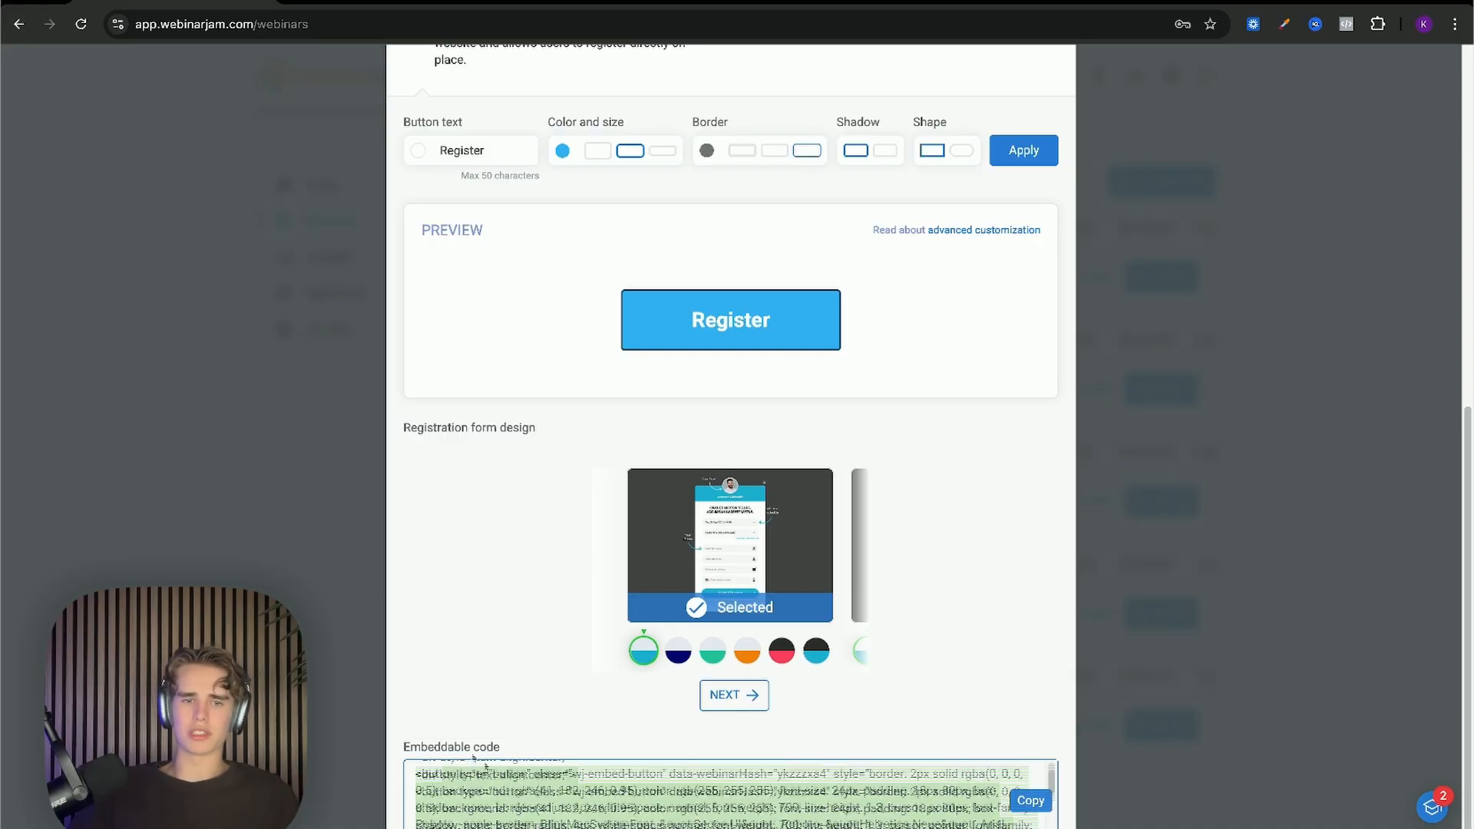
click(590, 816)
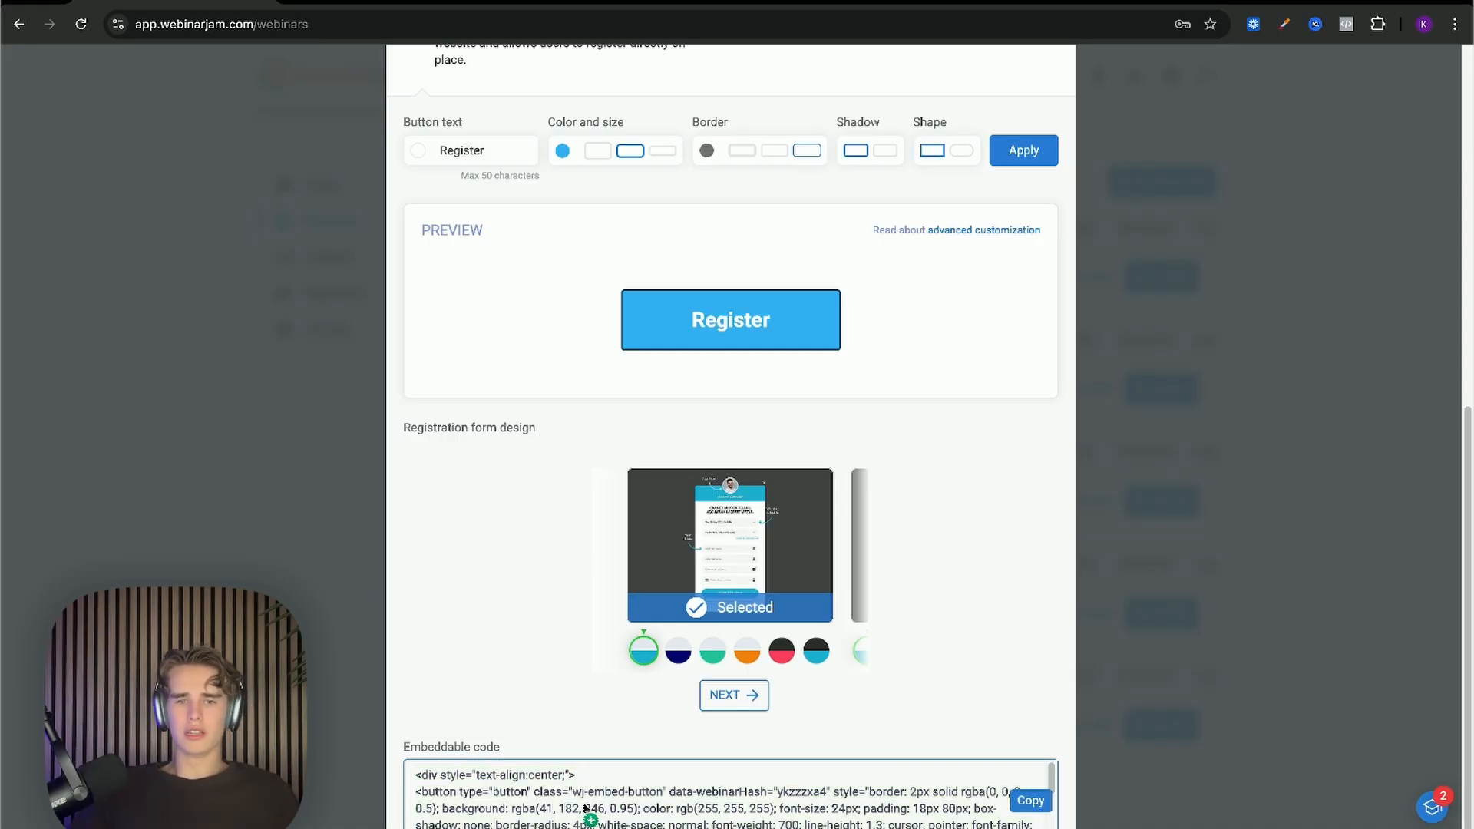
drag(417, 775, 614, 826)
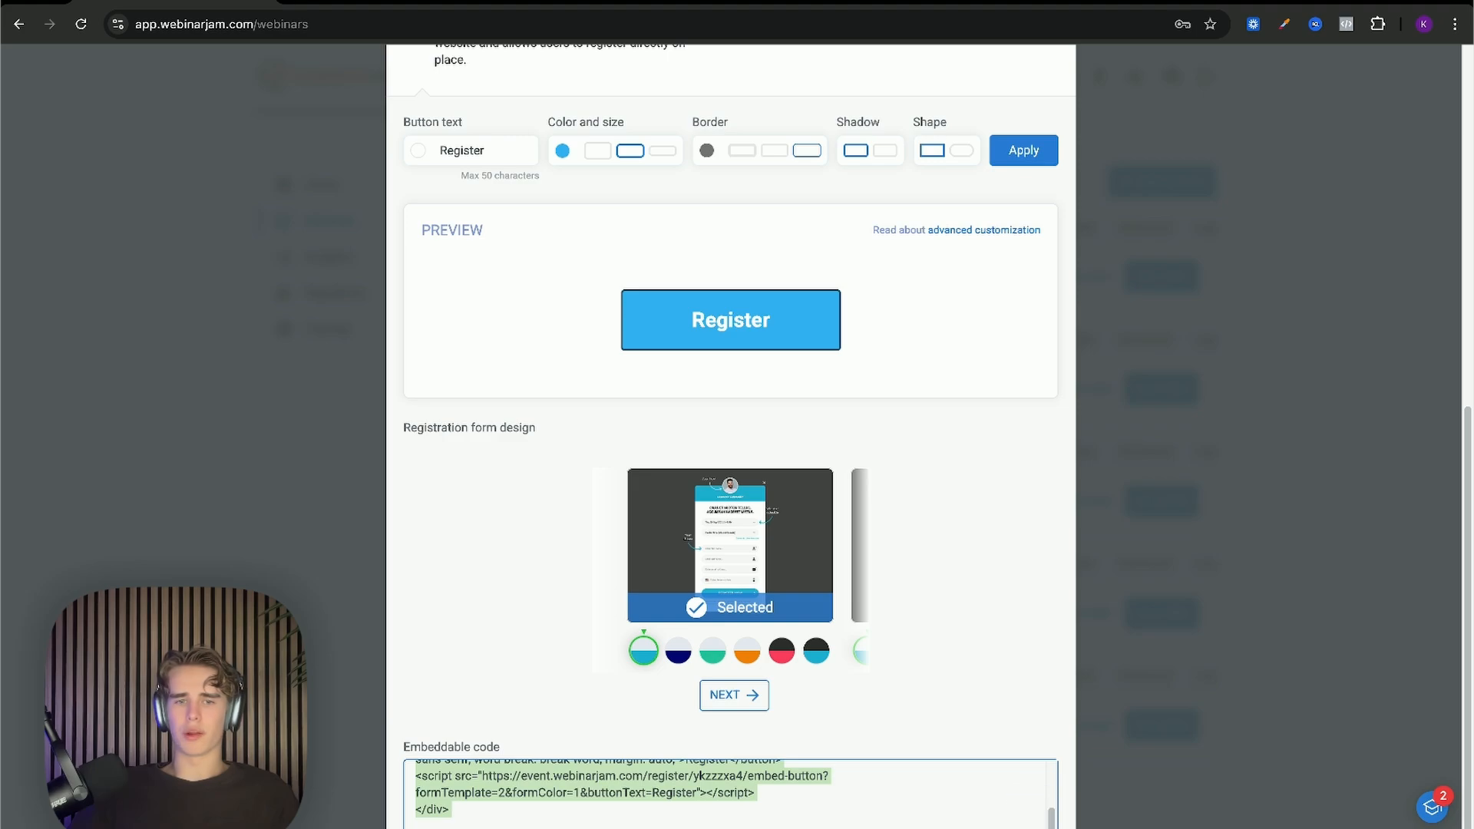
click(700, 781)
scroll(722, 684, up, 8)
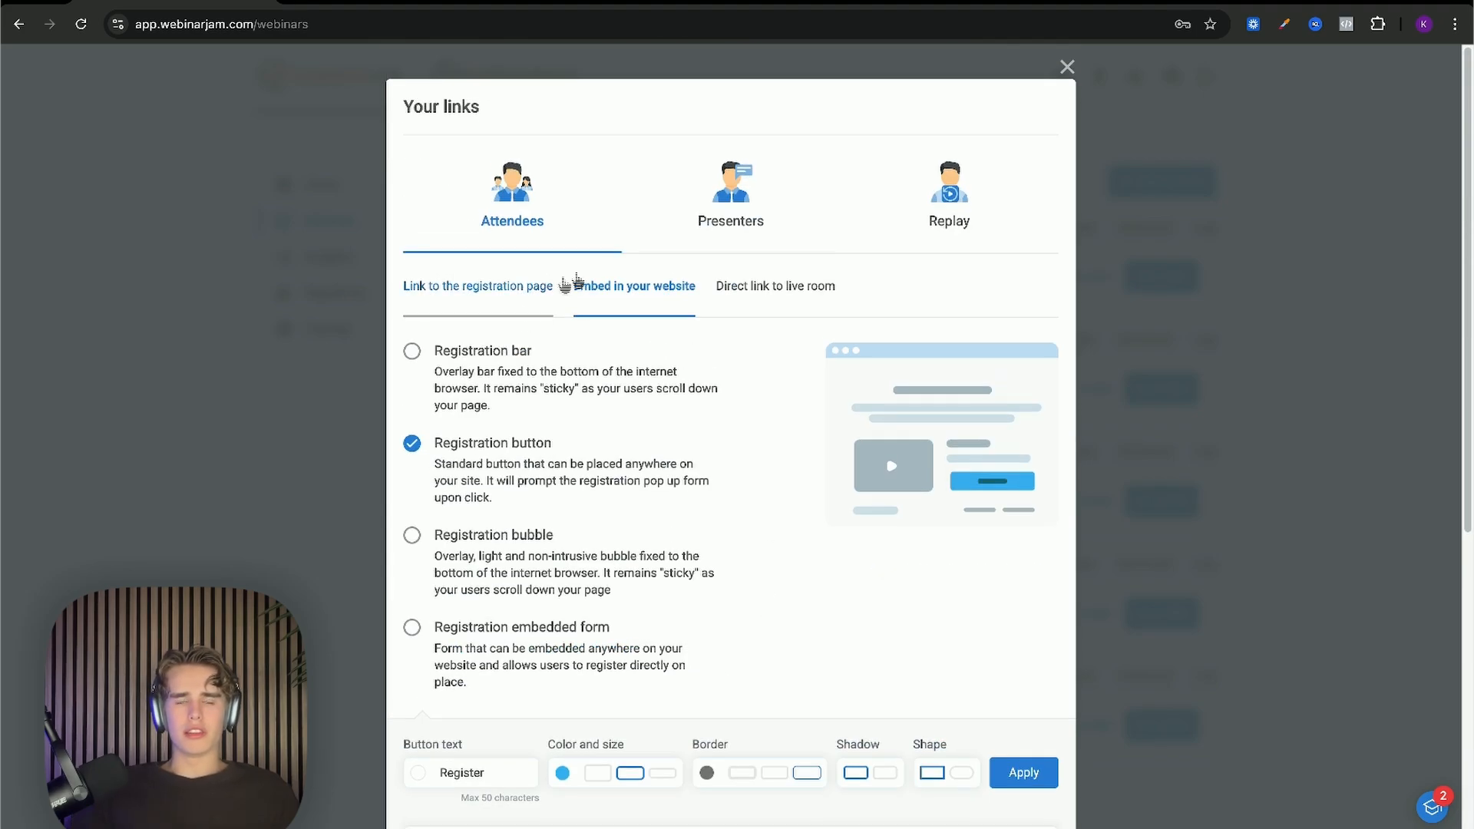
Step: View the registration page link and the direct live-room link, then the presenter live-room link
click(545, 283)
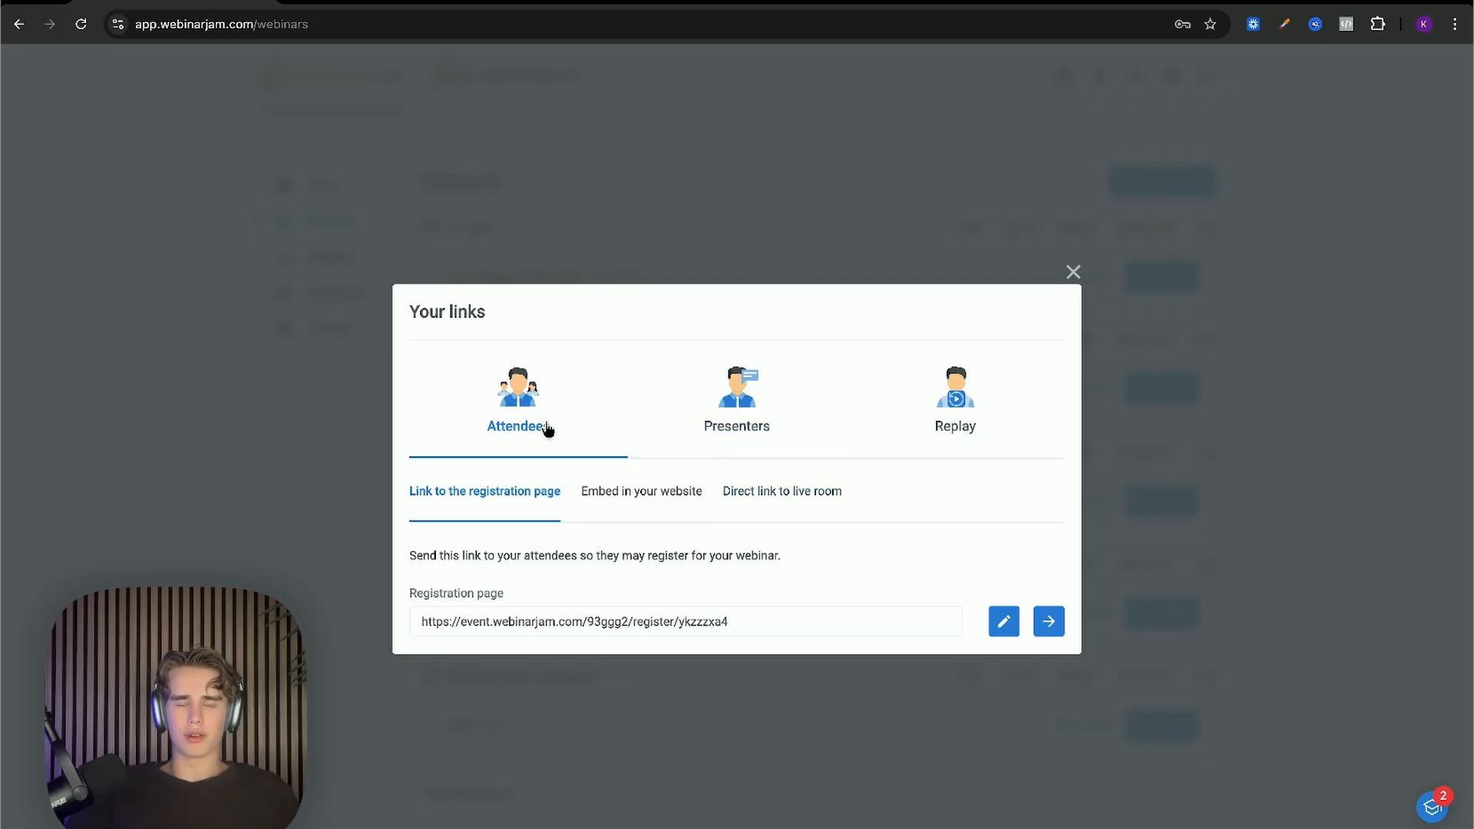
mouse_move(520, 614)
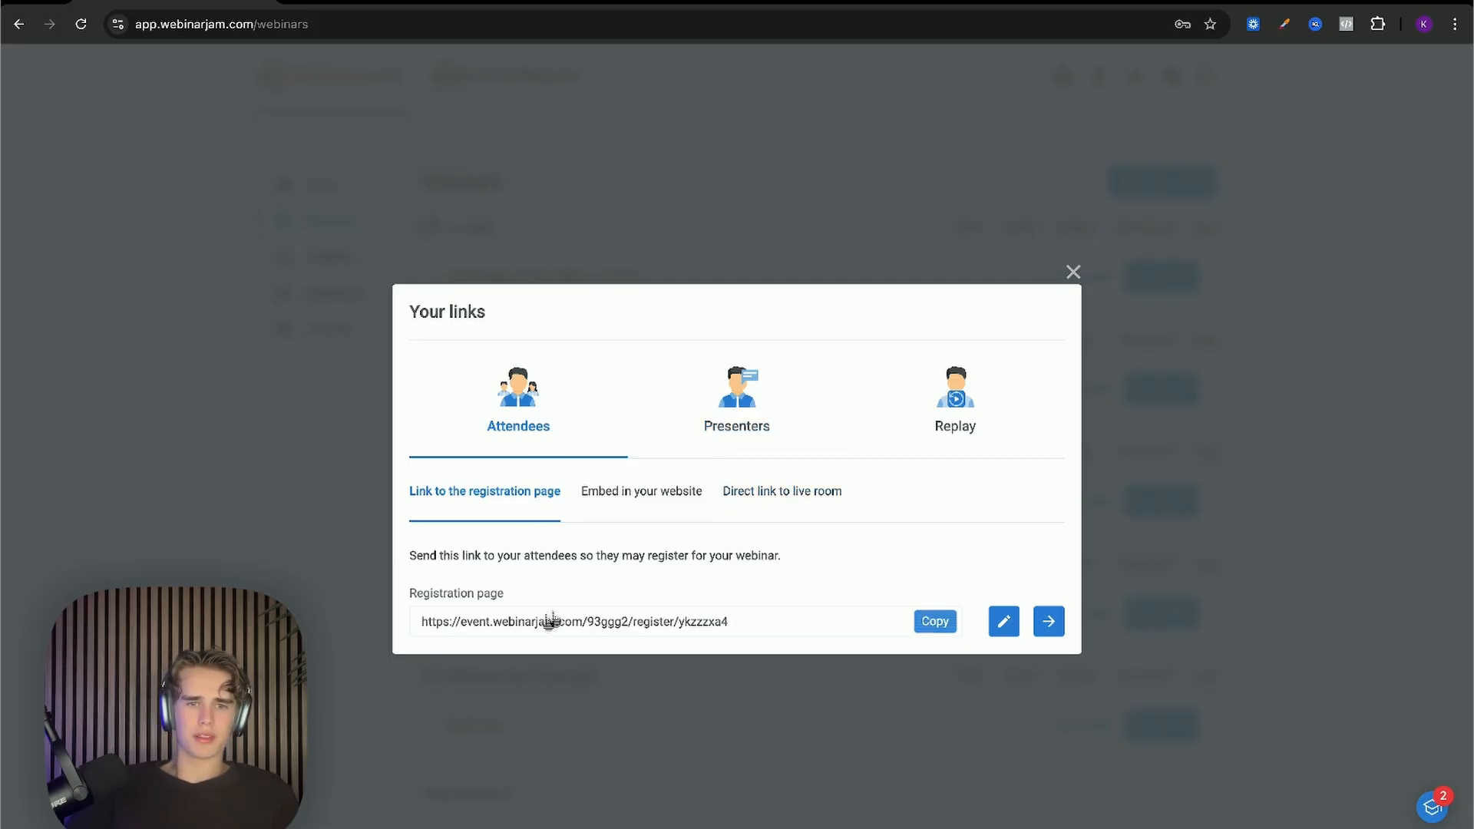
click(815, 511)
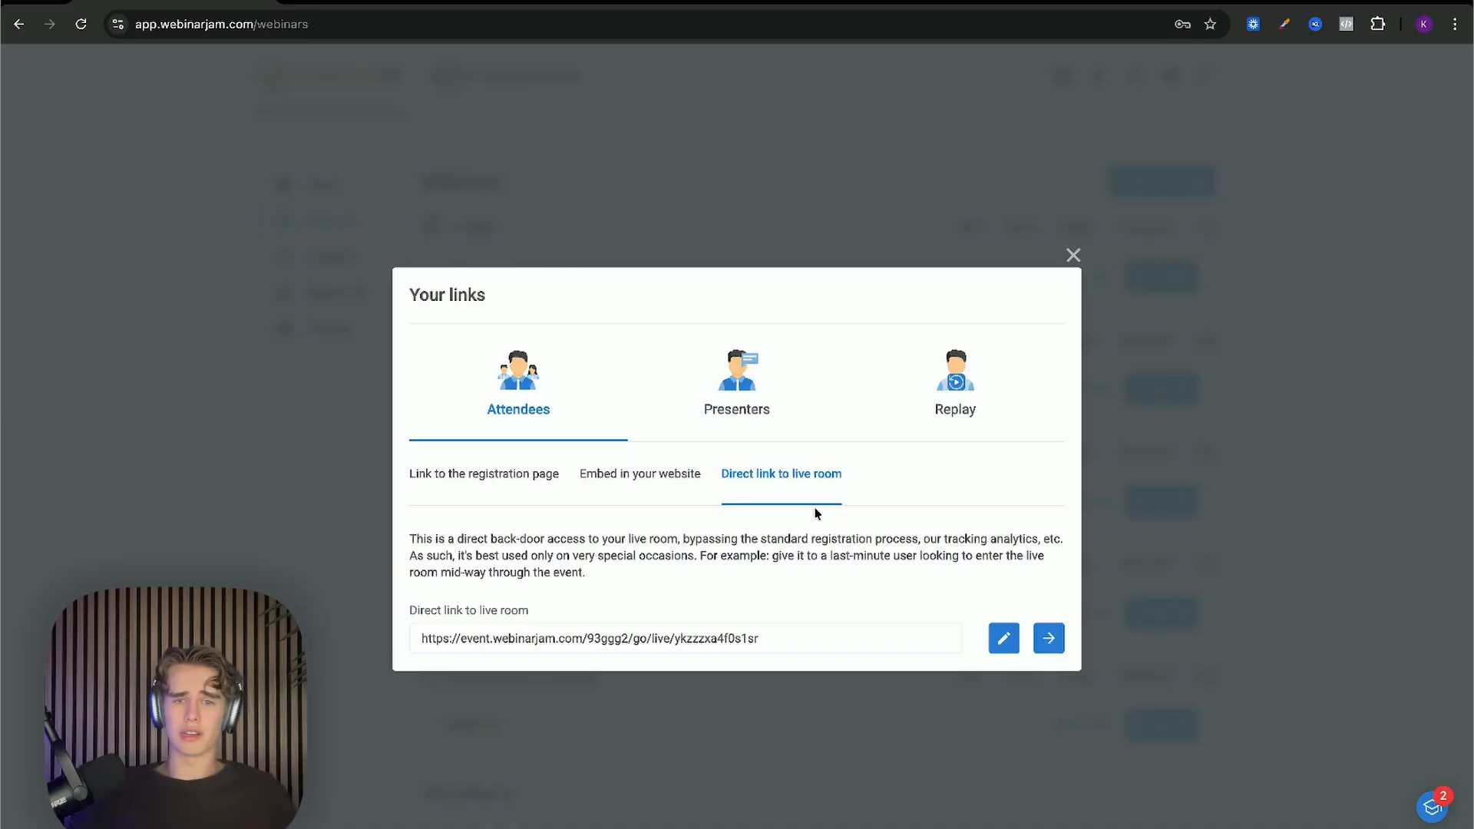
mouse_move(738, 614)
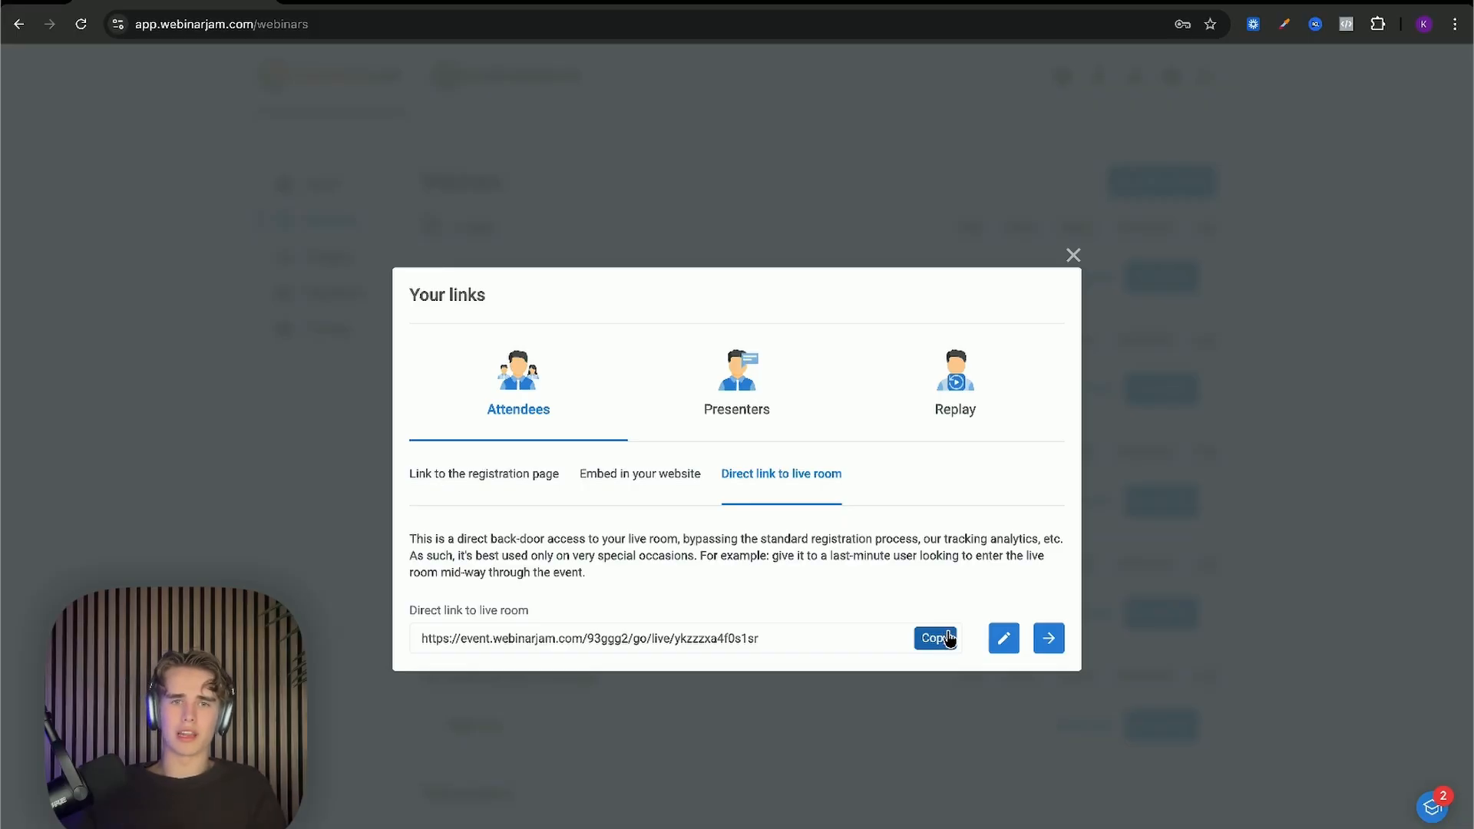
click(793, 385)
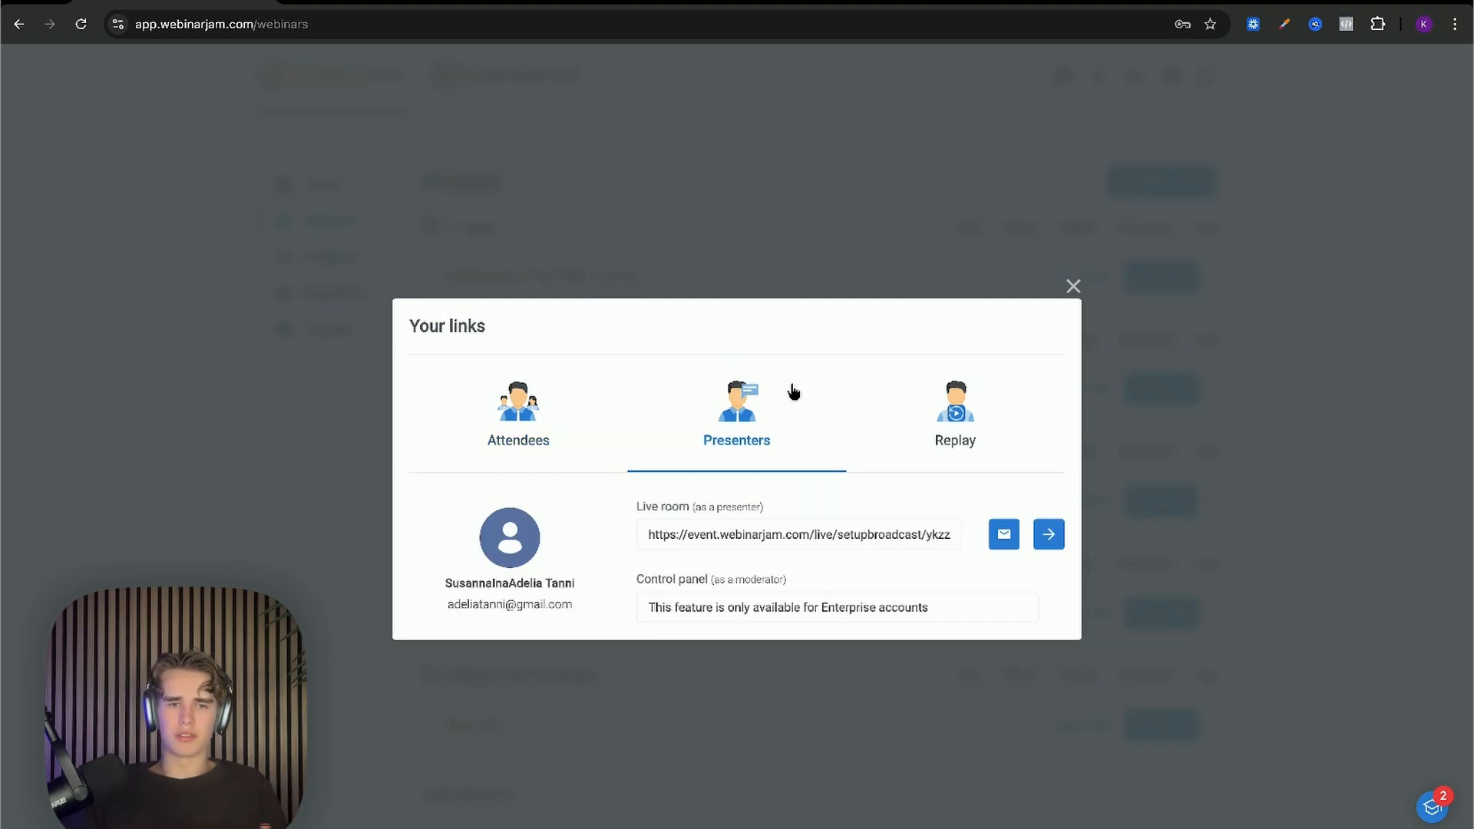
mouse_move(923, 540)
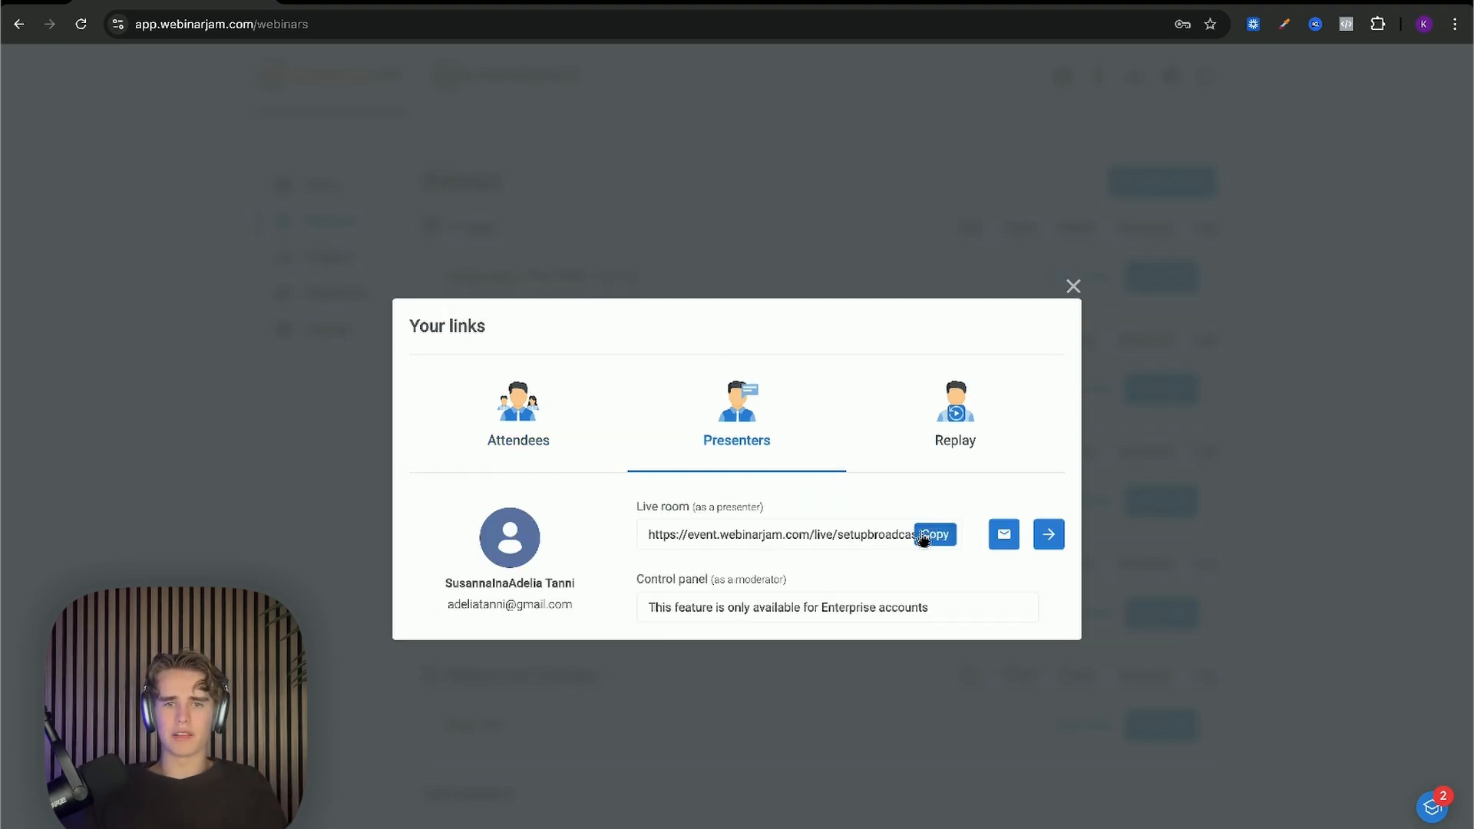
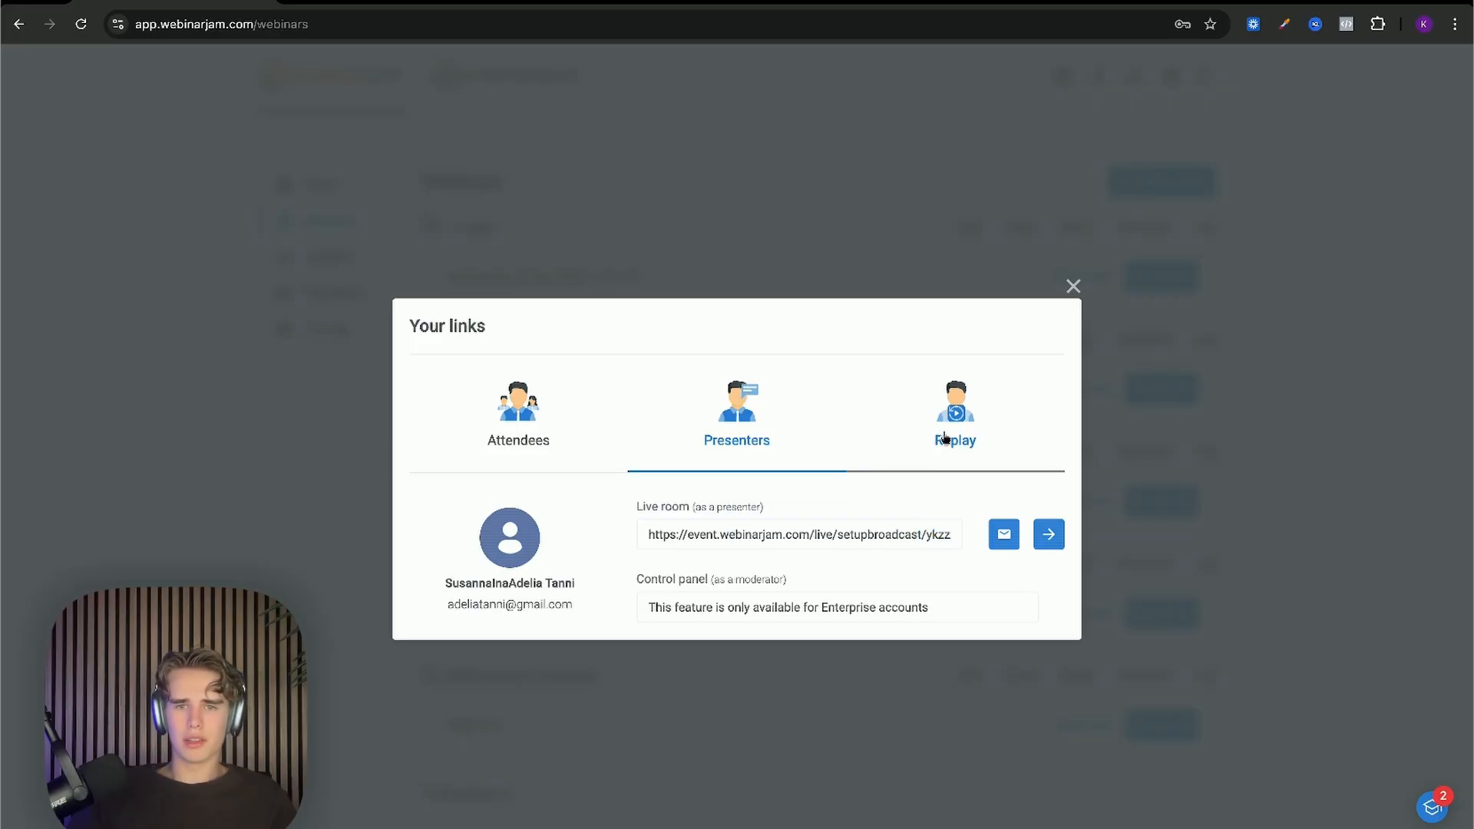
Step: Check the Replay, Presenters and Attendees links, then close the Your links dialog
click(945, 438)
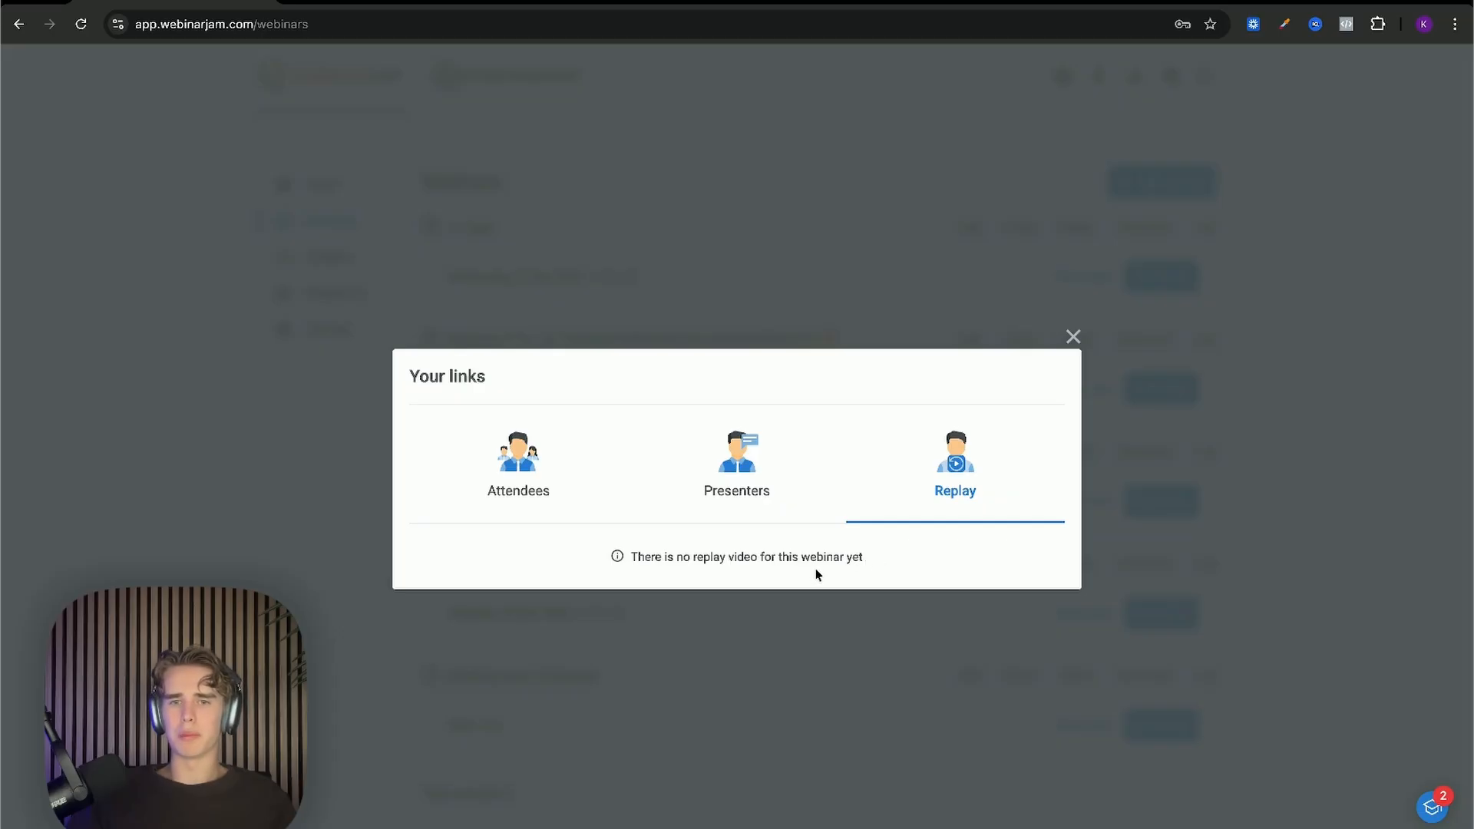
click(753, 495)
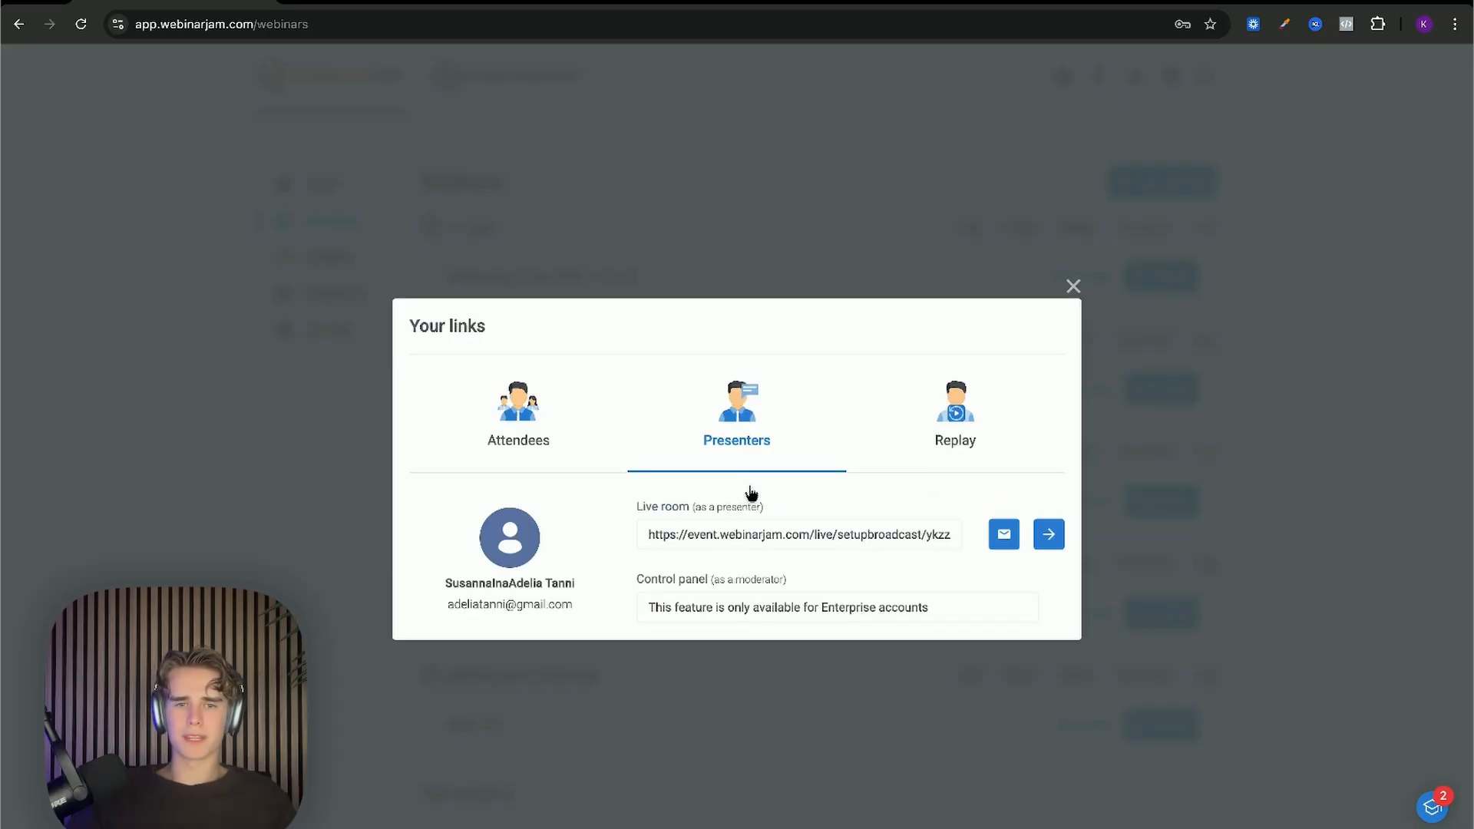
click(516, 421)
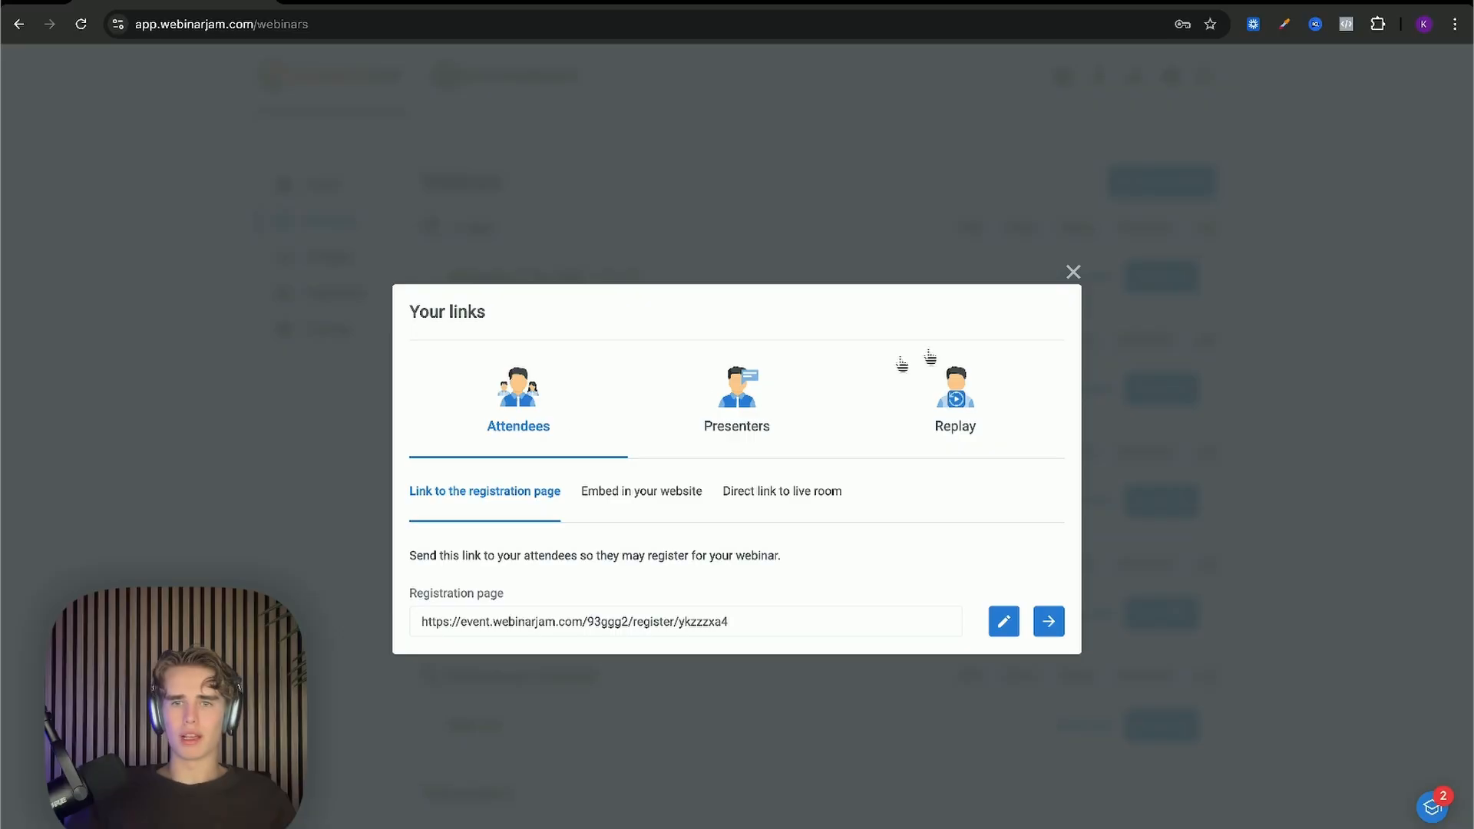
click(1073, 273)
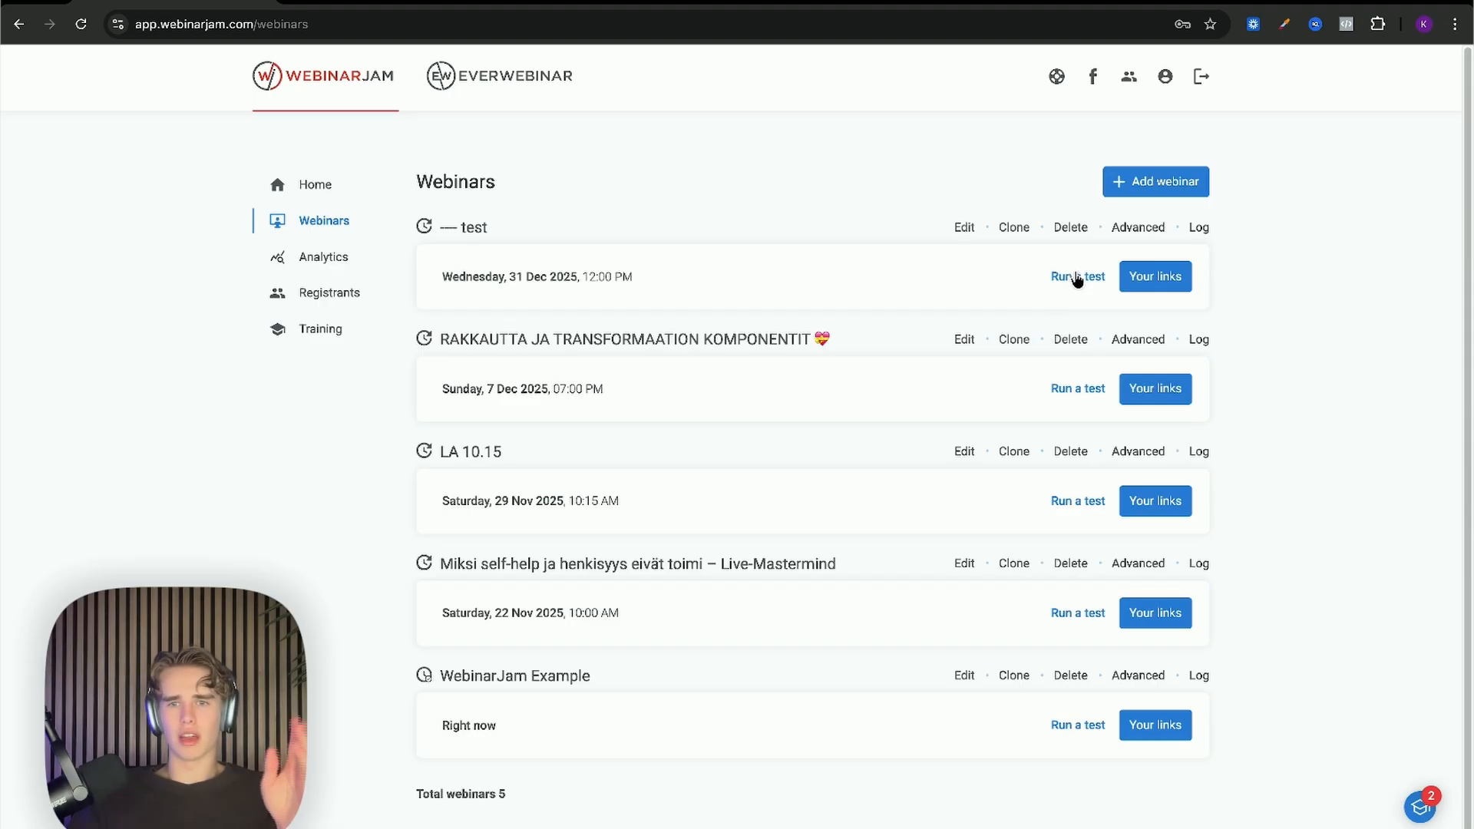
Step: Start a test run of the first webinar and enter its presenter live room
click(1076, 277)
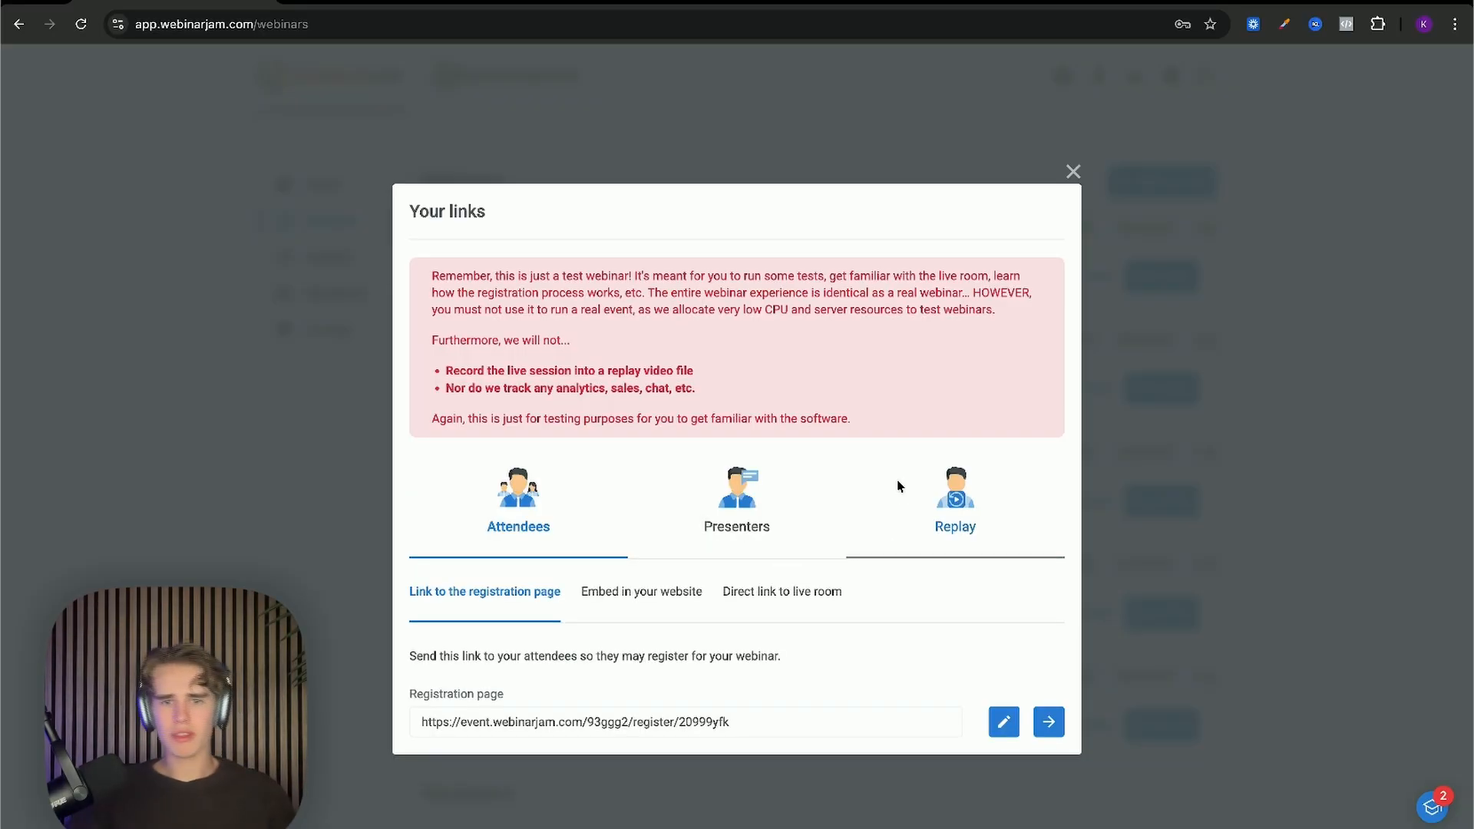
click(776, 551)
mouse_move(942, 651)
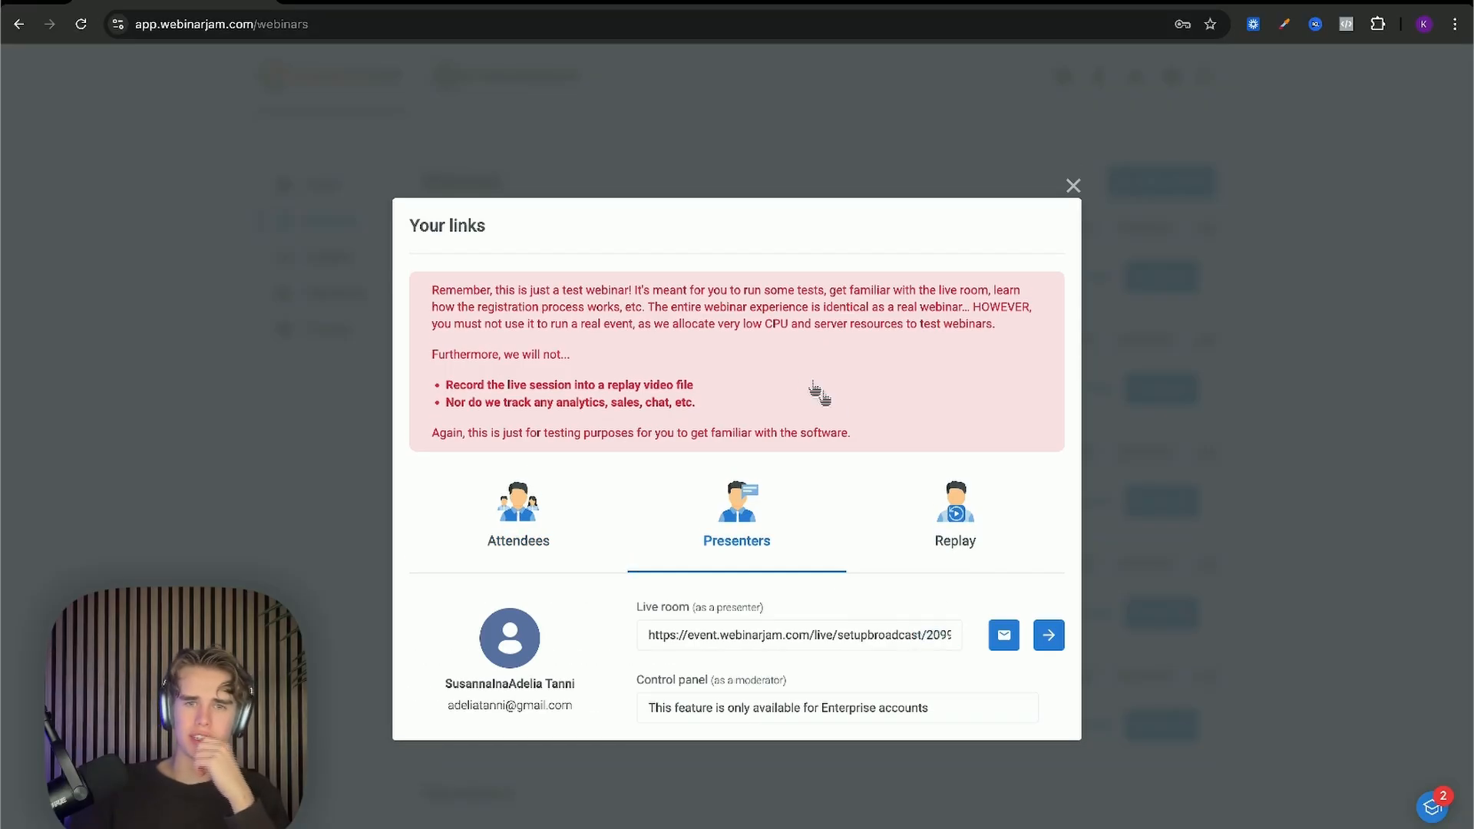
mouse_move(433, 291)
mouse_down()
mouse_move(819, 434)
mouse_move(874, 436)
mouse_move(436, 289)
mouse_up()
click(876, 436)
click(419, 288)
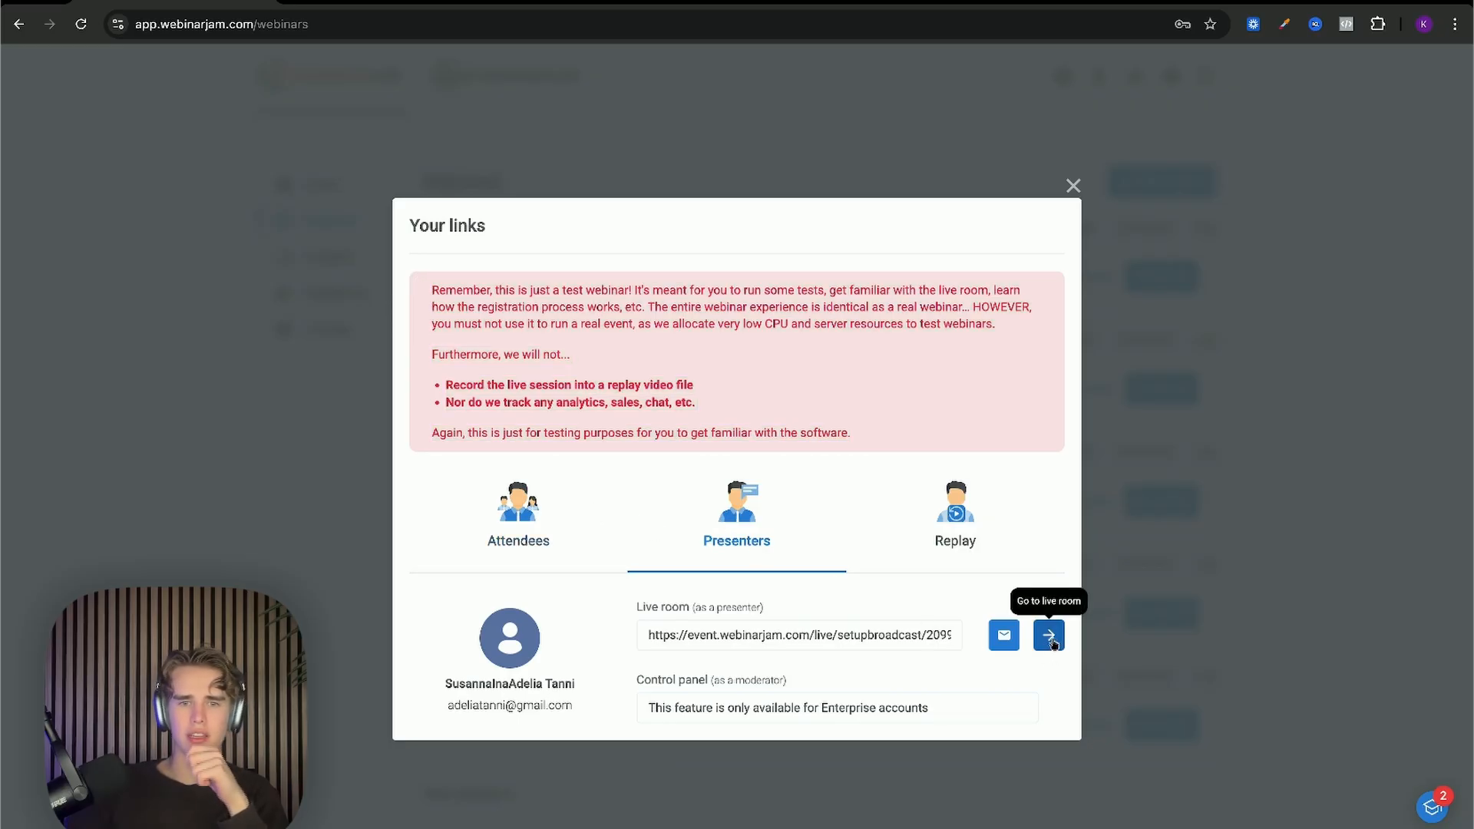
click(1049, 638)
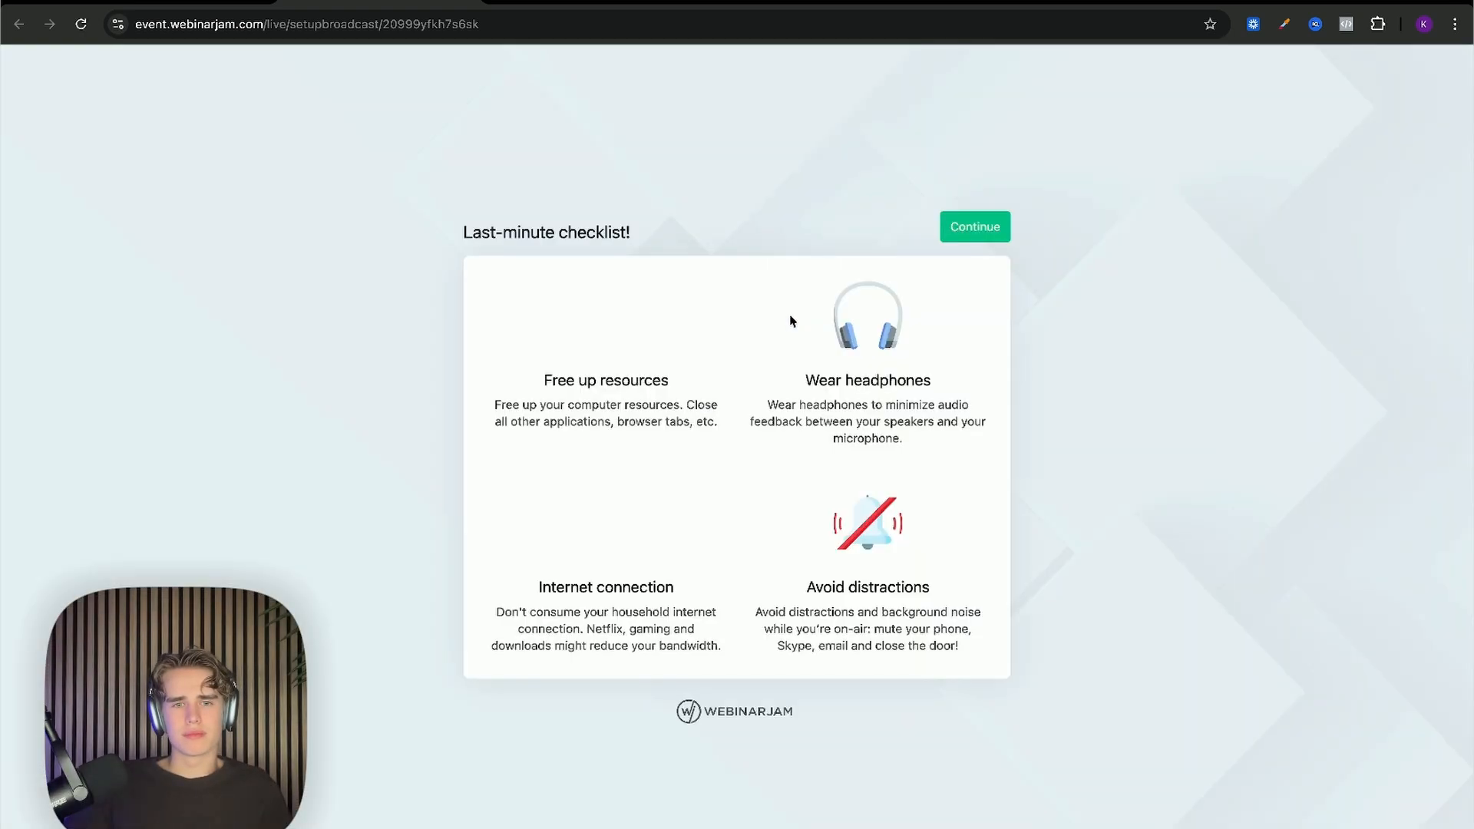
Step: Move past the last-minute checklist and turn off the camera preview and microphone
click(993, 230)
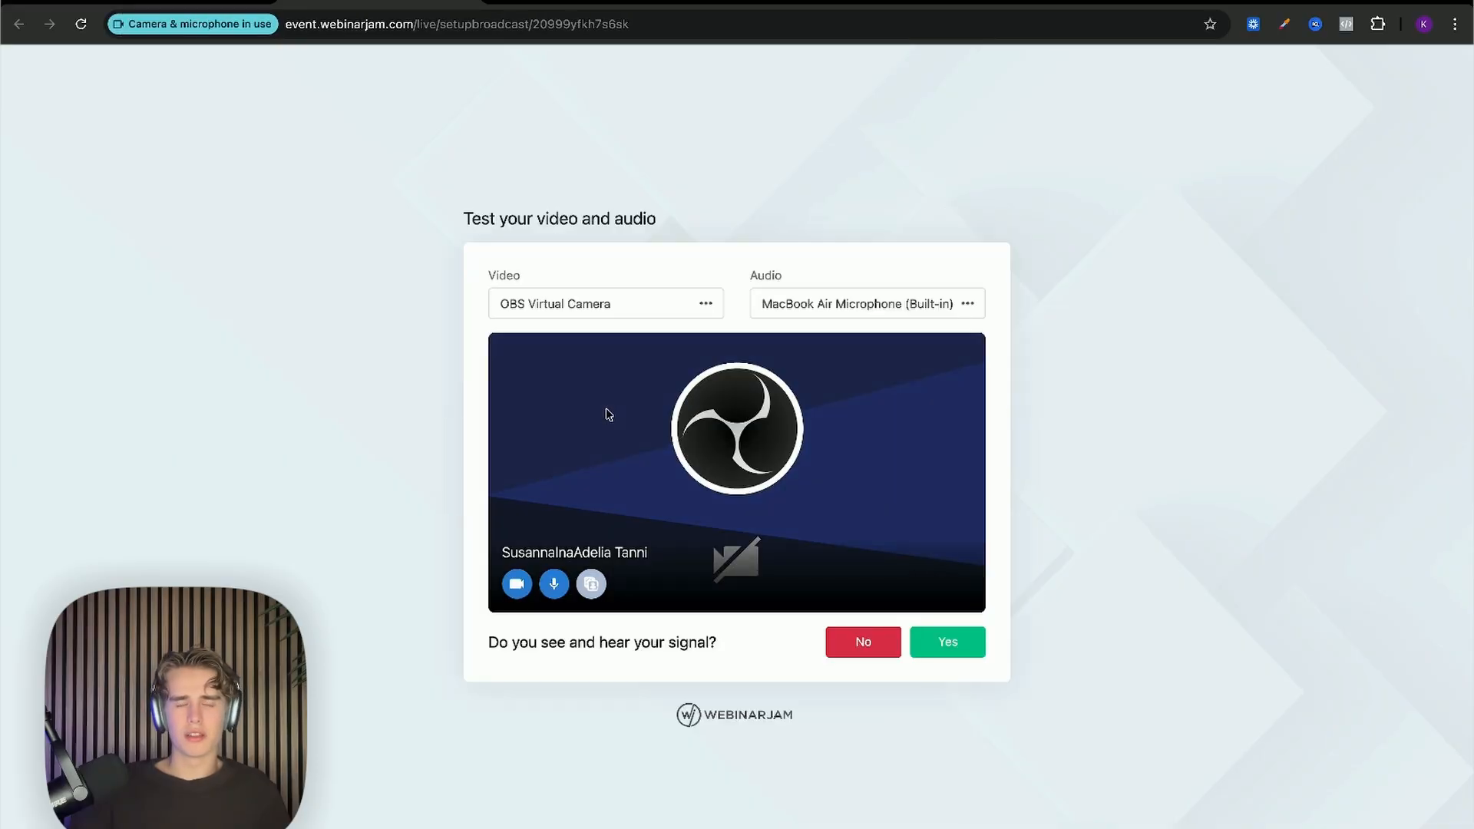
click(518, 593)
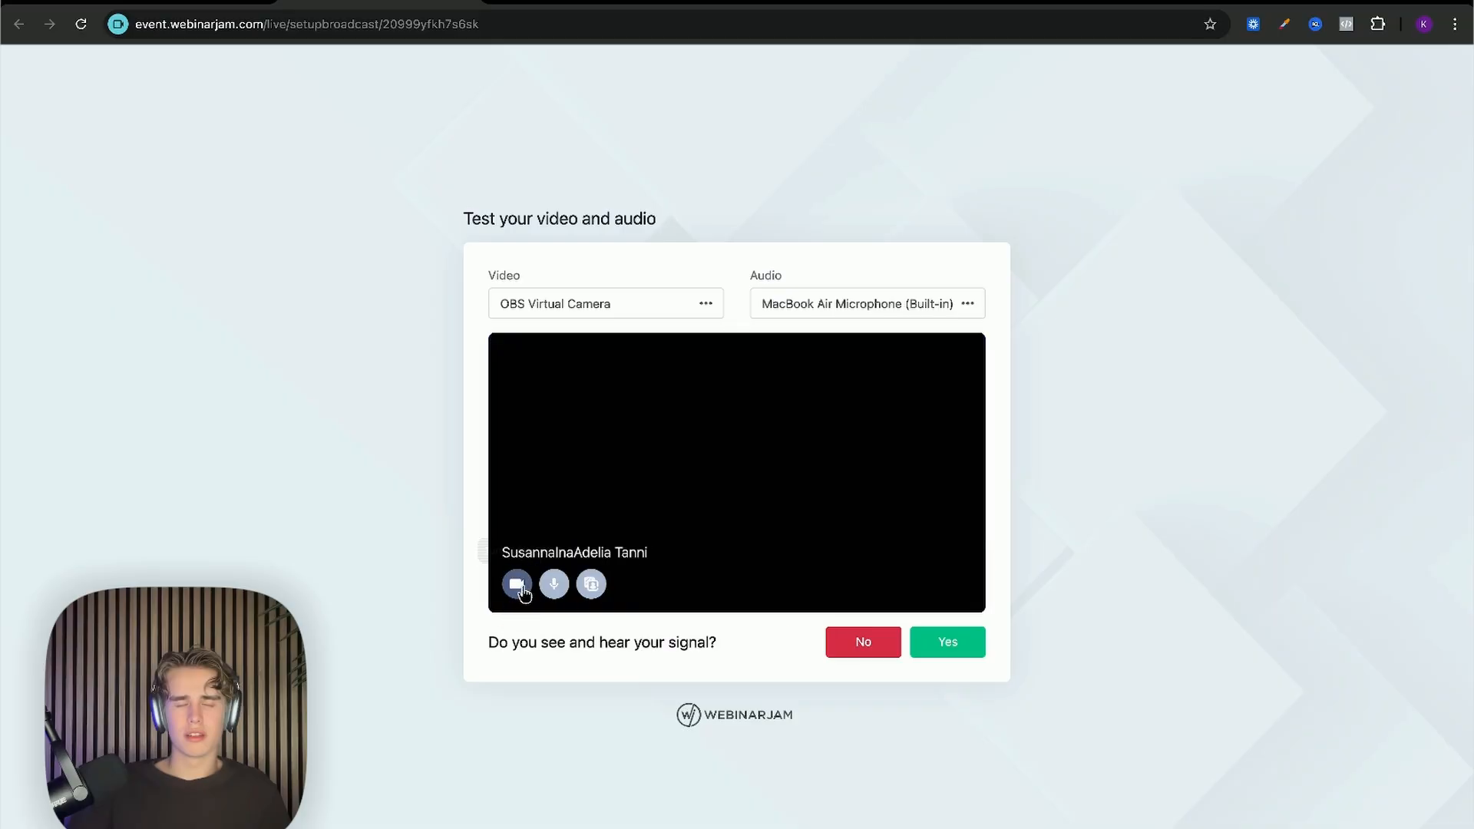
click(554, 585)
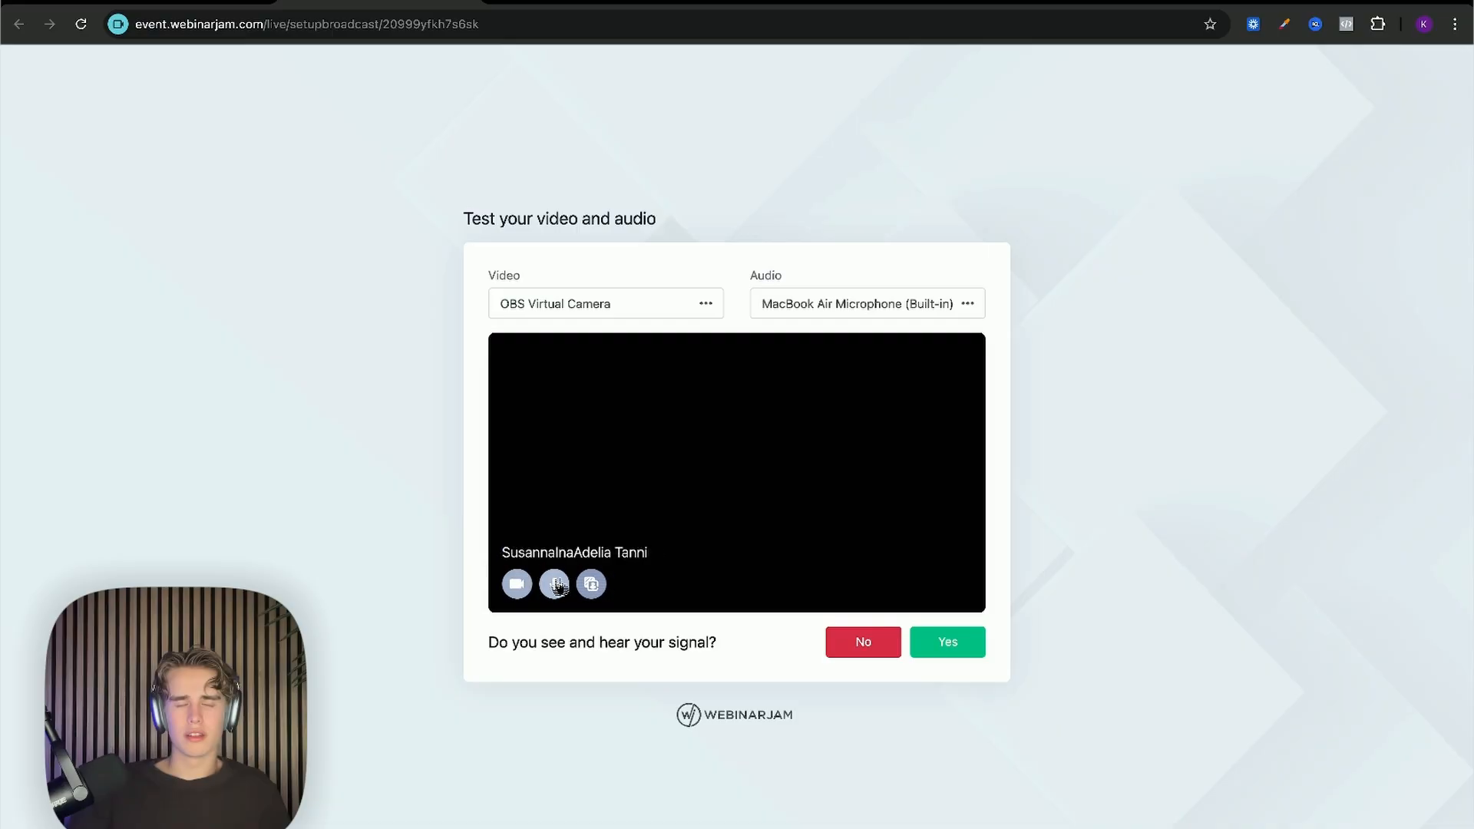
Step: Keep OBS Virtual Camera and the built-in microphone as sources, and confirm the signal works
click(659, 306)
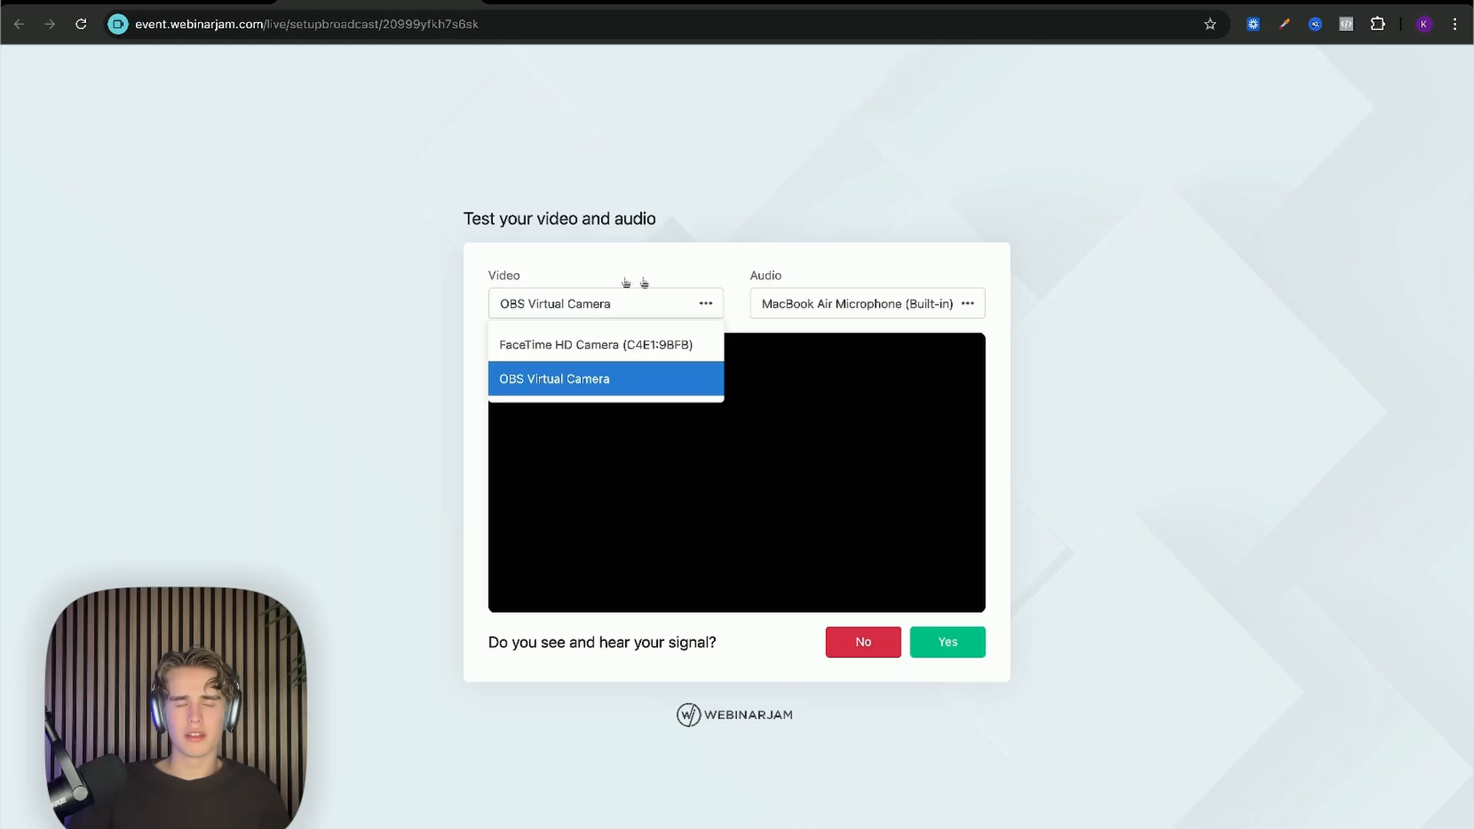
click(863, 303)
click(861, 303)
click(666, 307)
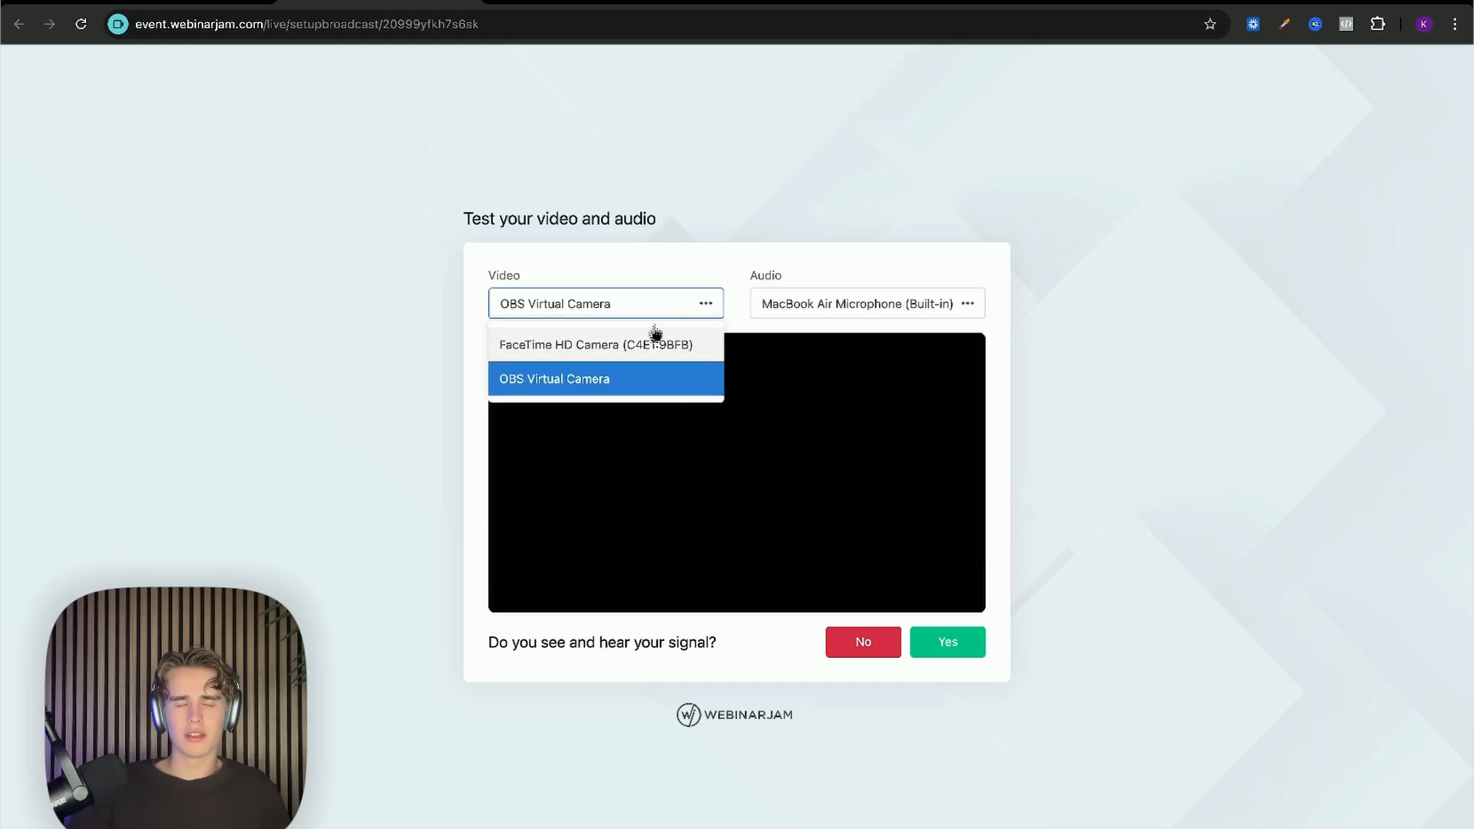
click(799, 305)
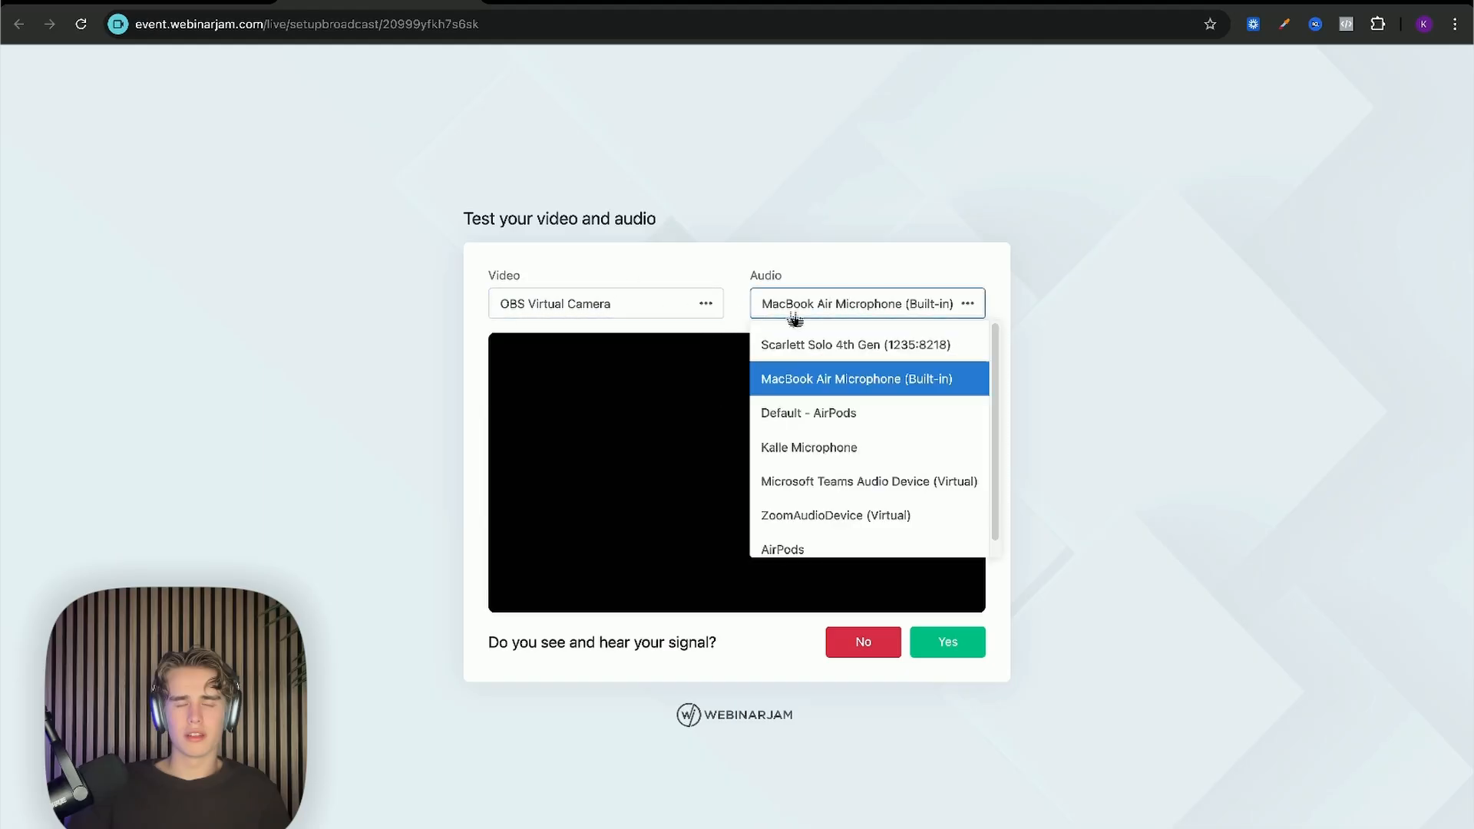
click(826, 285)
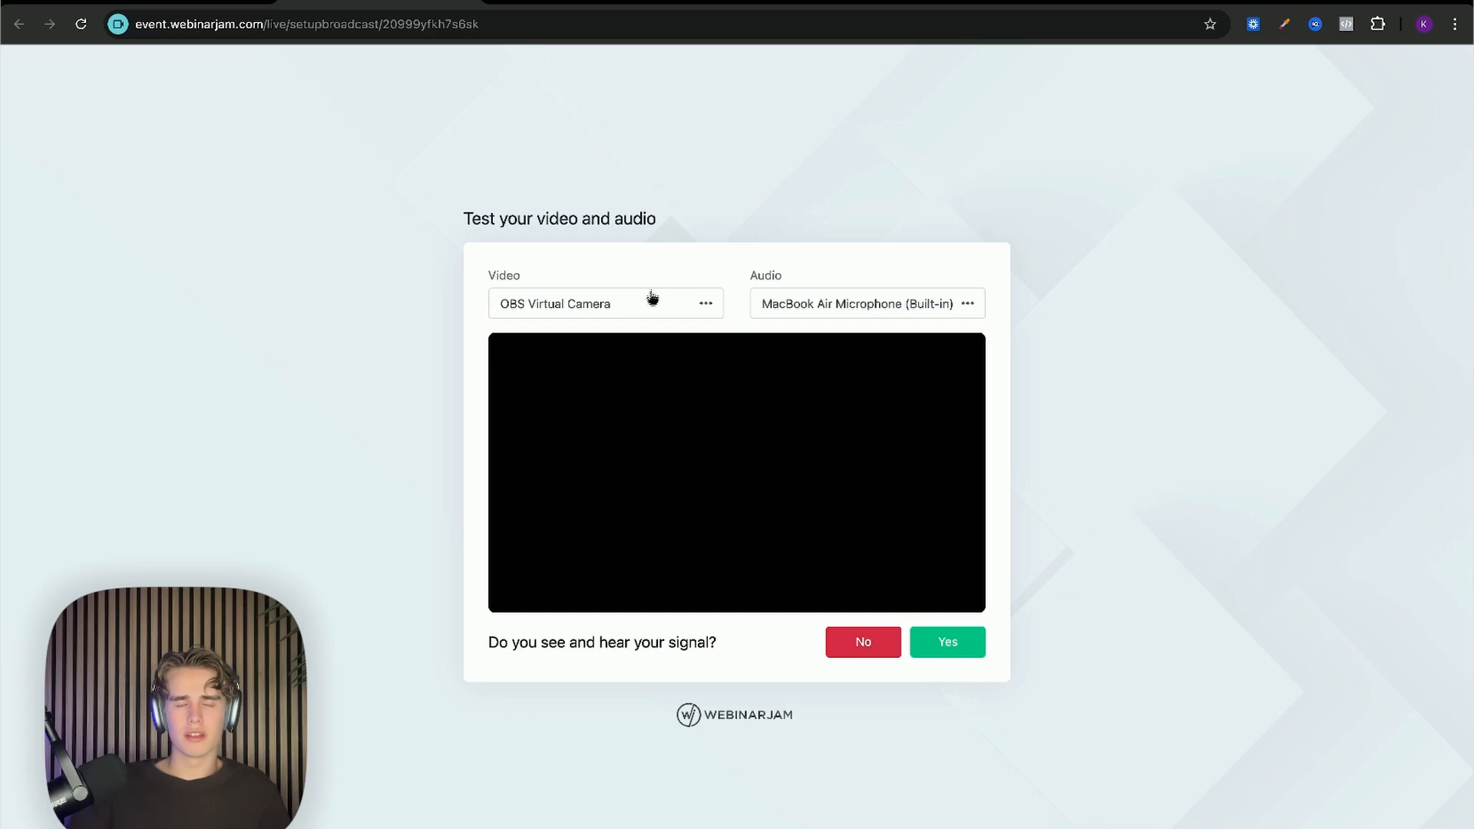
click(865, 287)
click(891, 289)
click(908, 283)
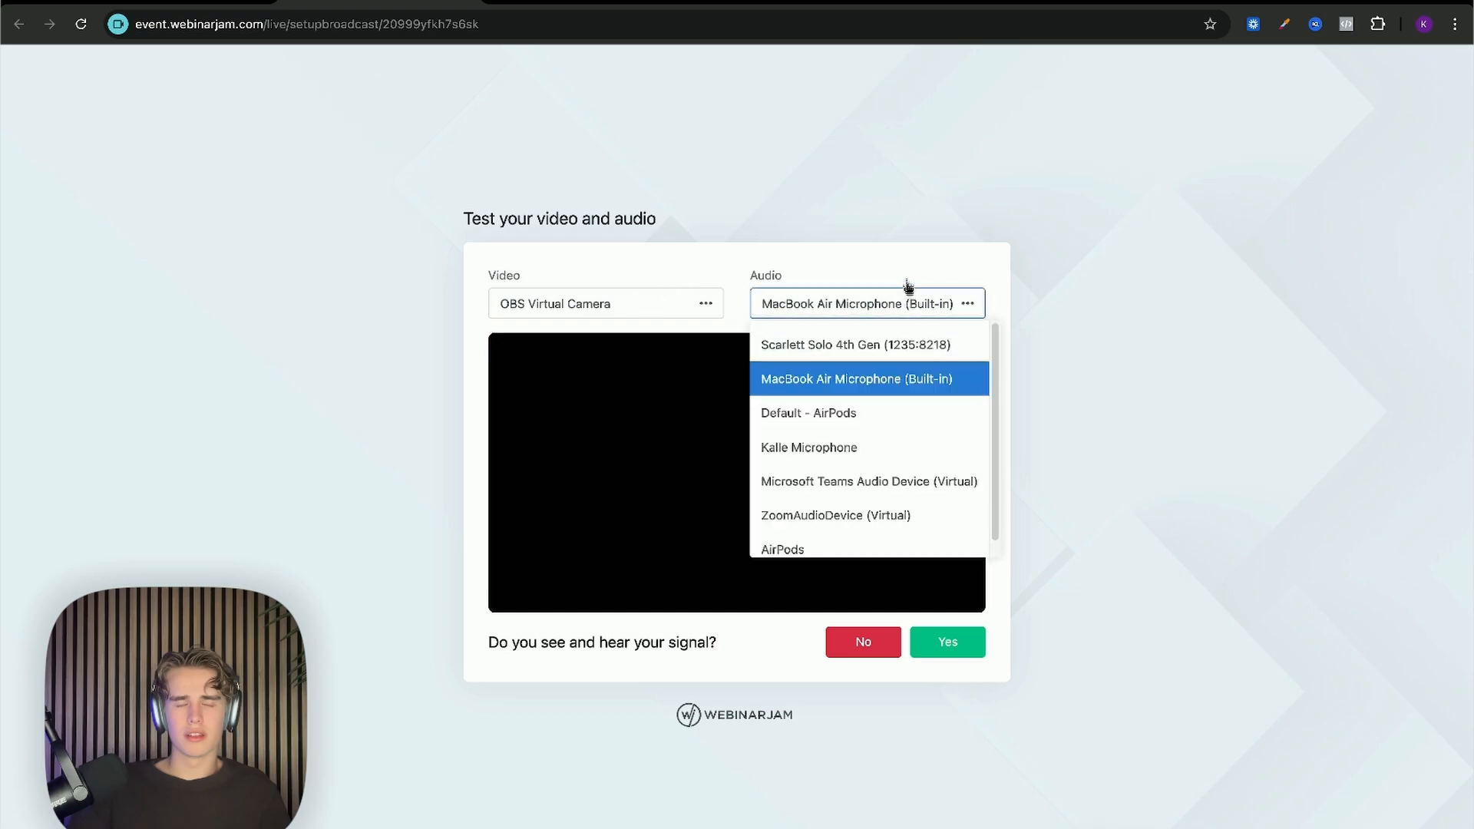
click(908, 283)
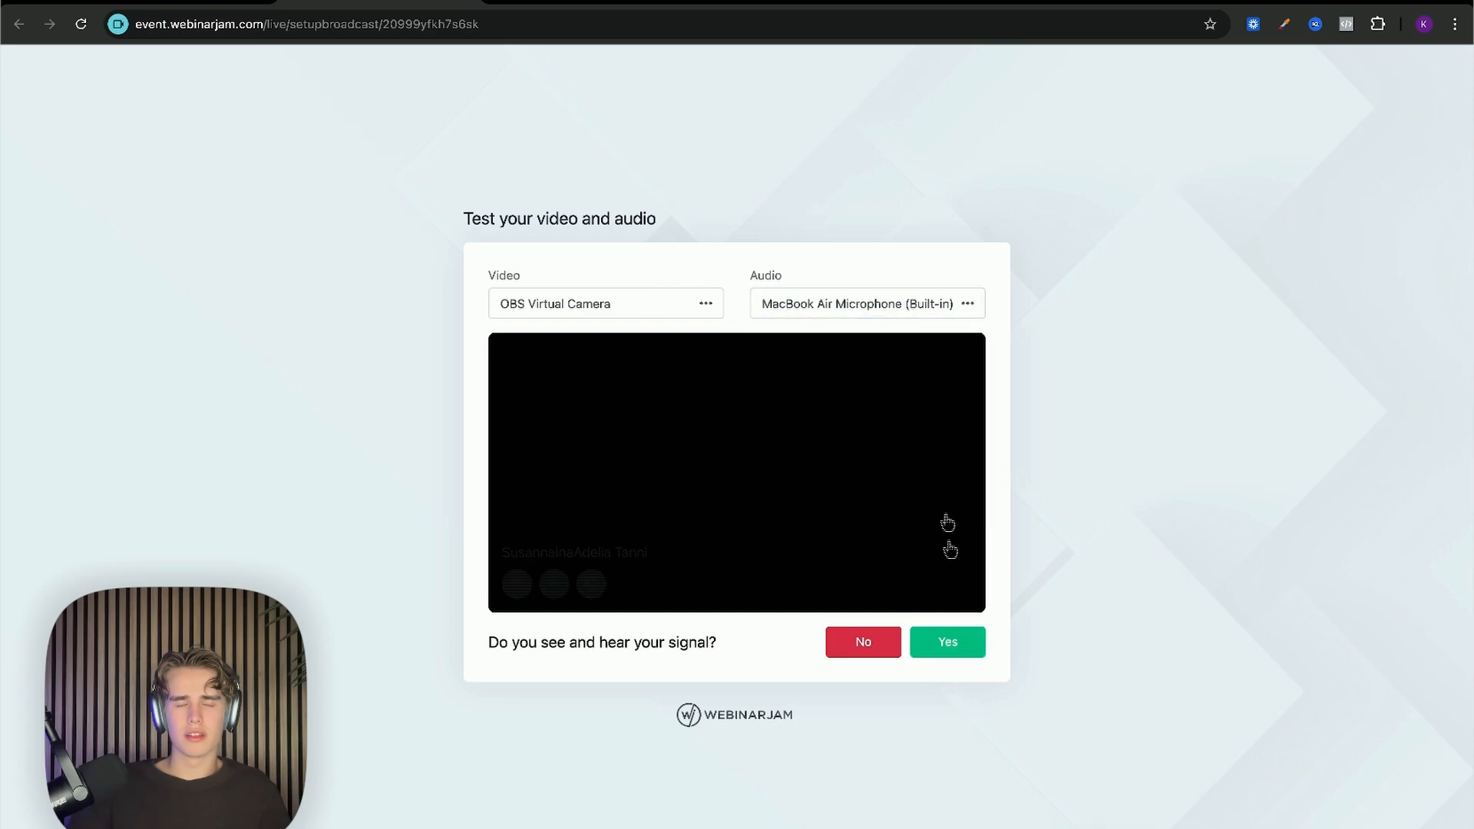
click(951, 650)
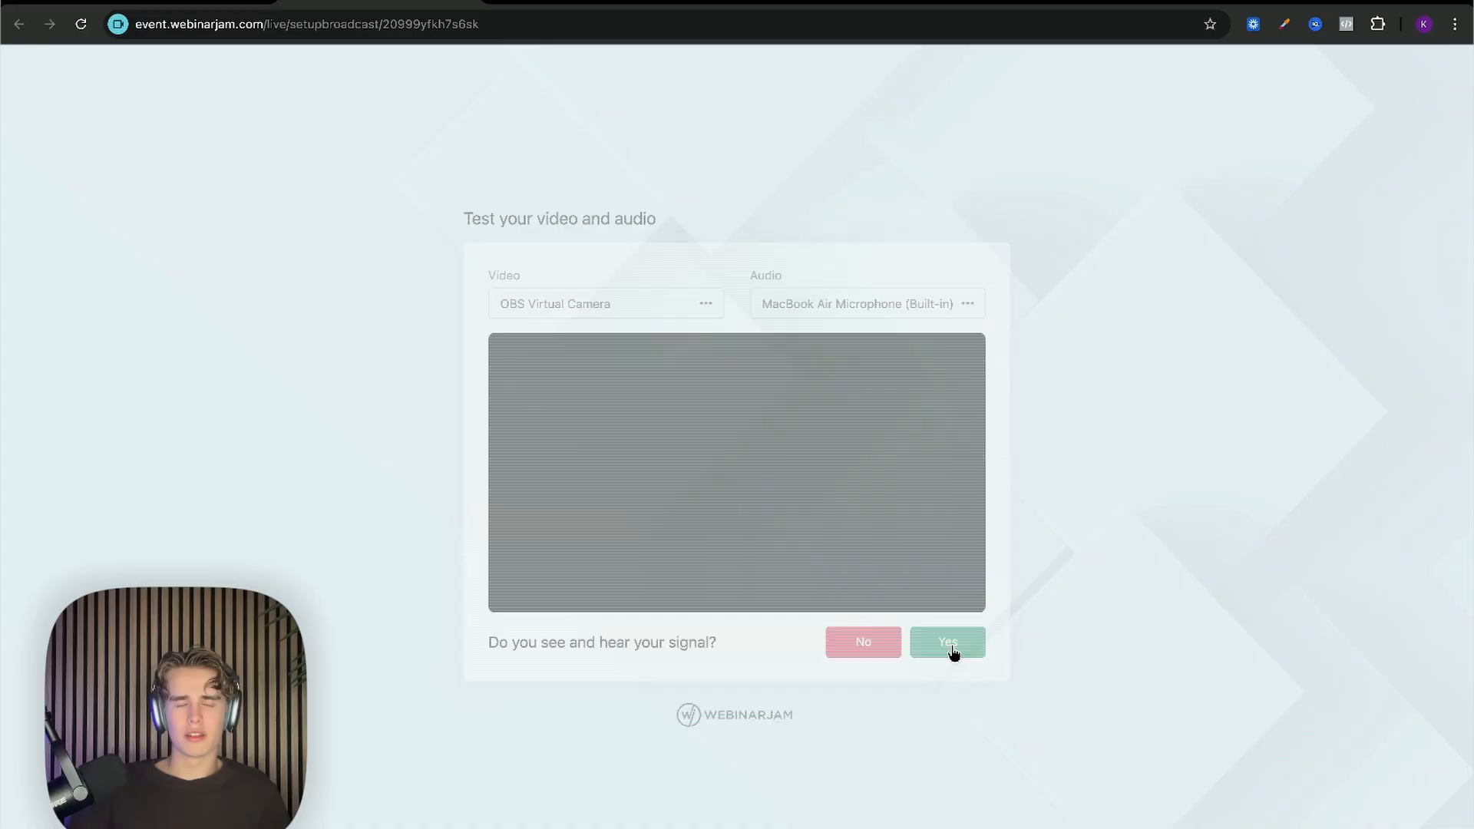
Step: Enter the live broadcast room and show its Settings panel with chat enabled
click(962, 357)
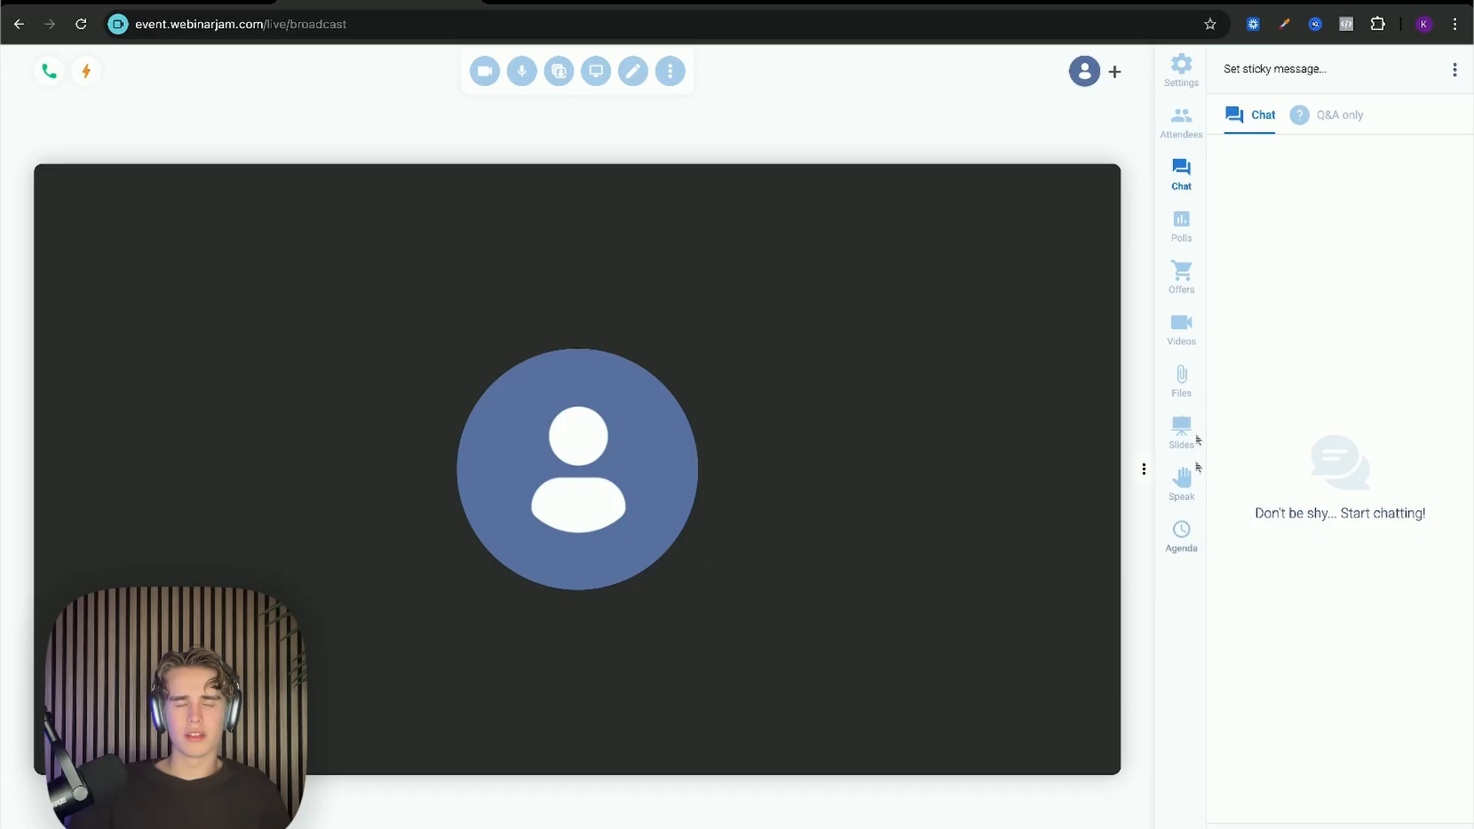
click(1183, 74)
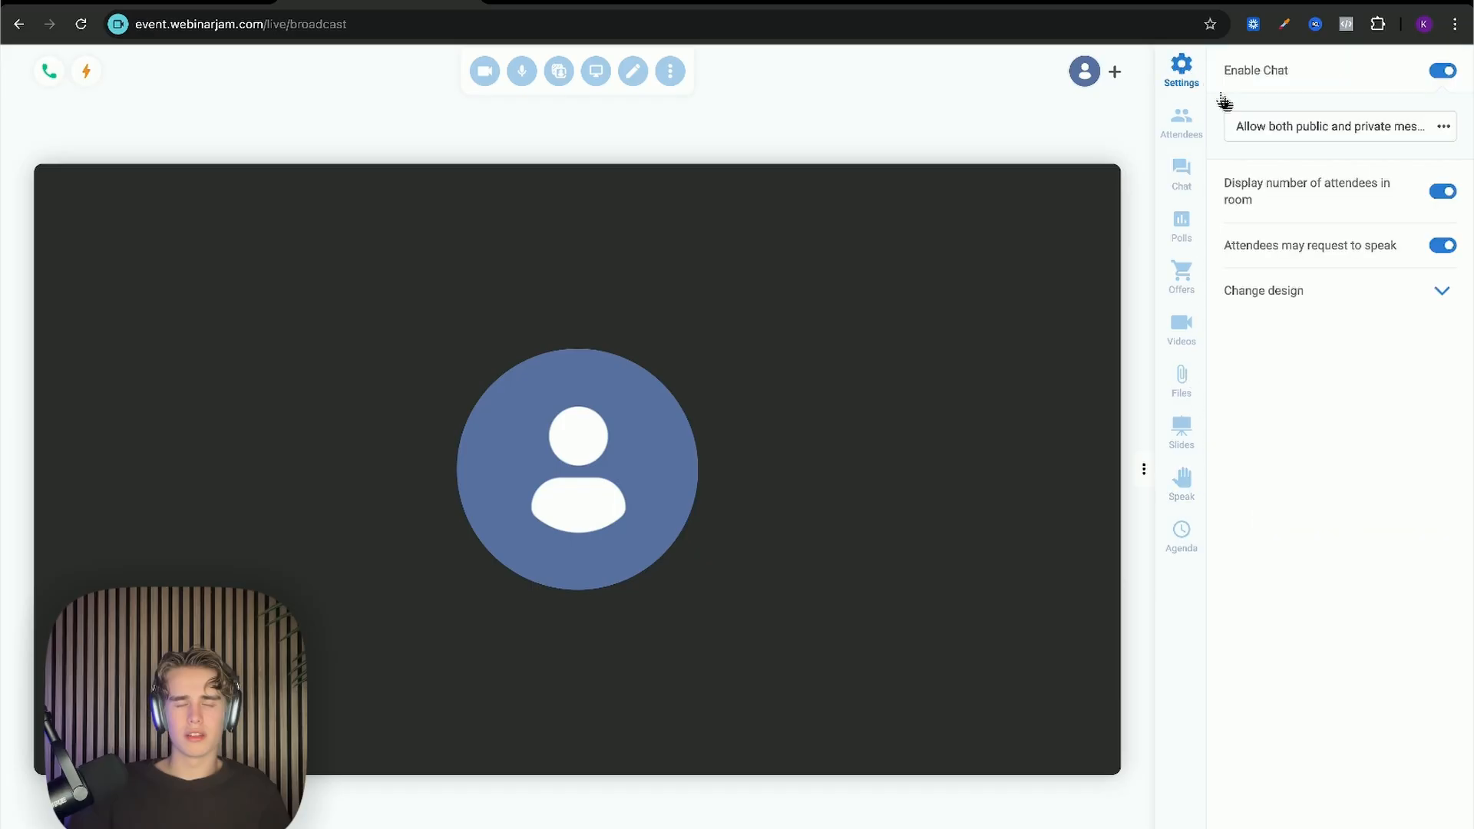
Step: Review the chat toggle and message privacy options, leaving them unchanged
click(1445, 74)
click(1299, 133)
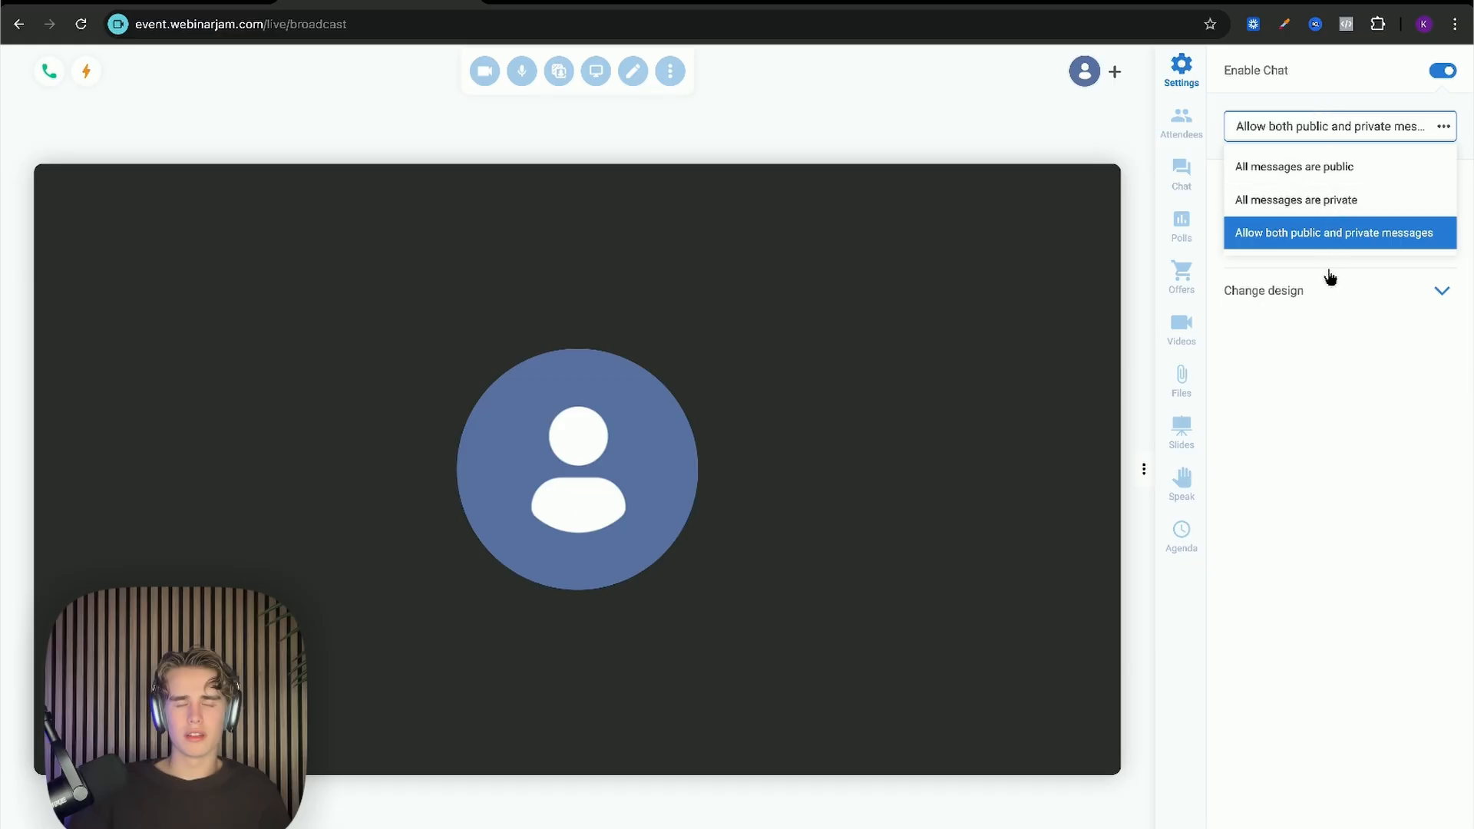
click(1290, 388)
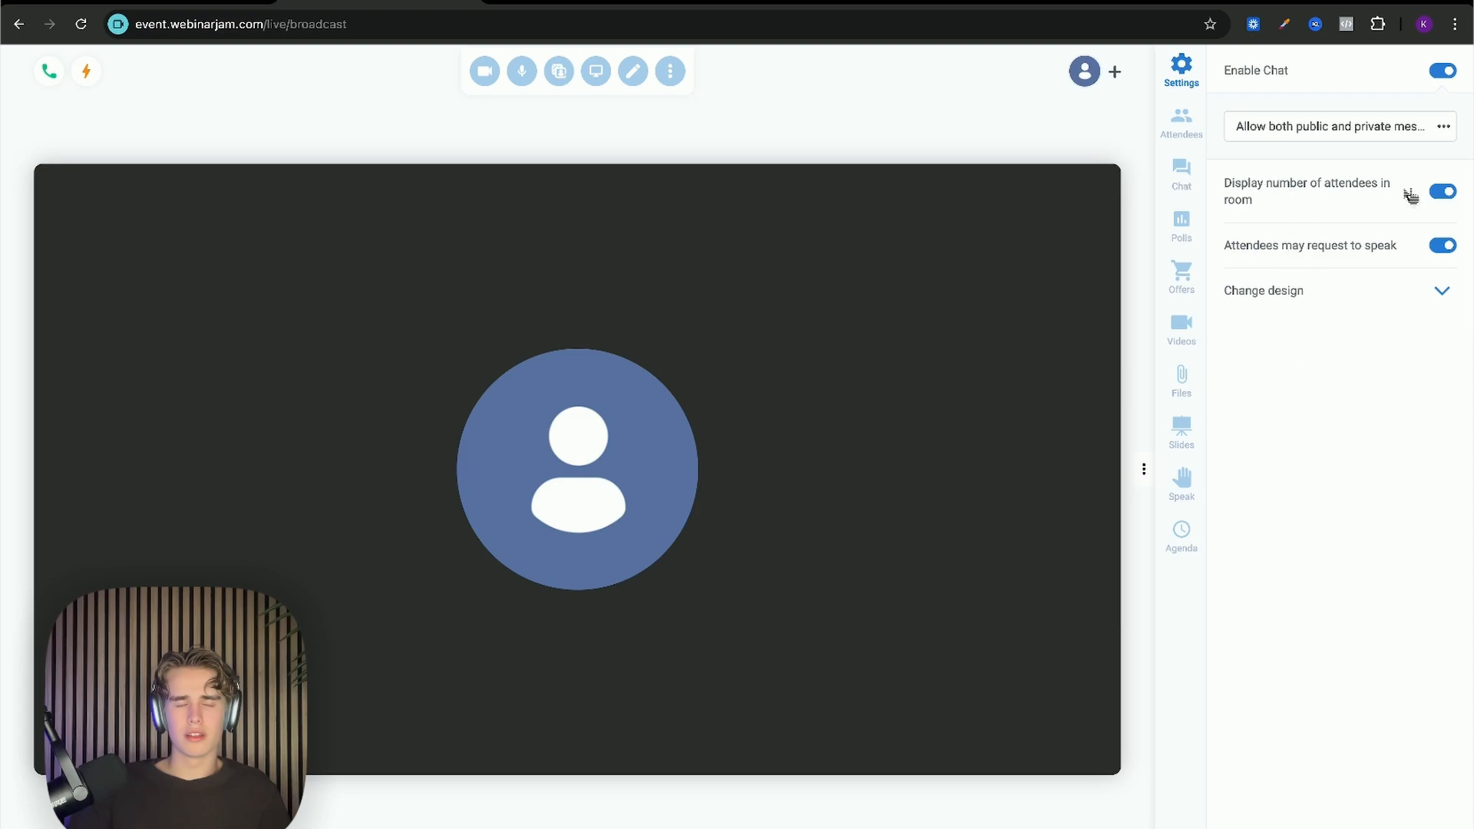
Step: Hide the attendee count and turn speak requests off and back on
click(1446, 197)
click(1446, 196)
click(1447, 197)
click(1447, 197)
click(1448, 199)
click(1448, 199)
click(1448, 198)
click(1440, 248)
click(1438, 250)
Step: Try the blue-framed, unframed and peach-framed room designs
click(1441, 293)
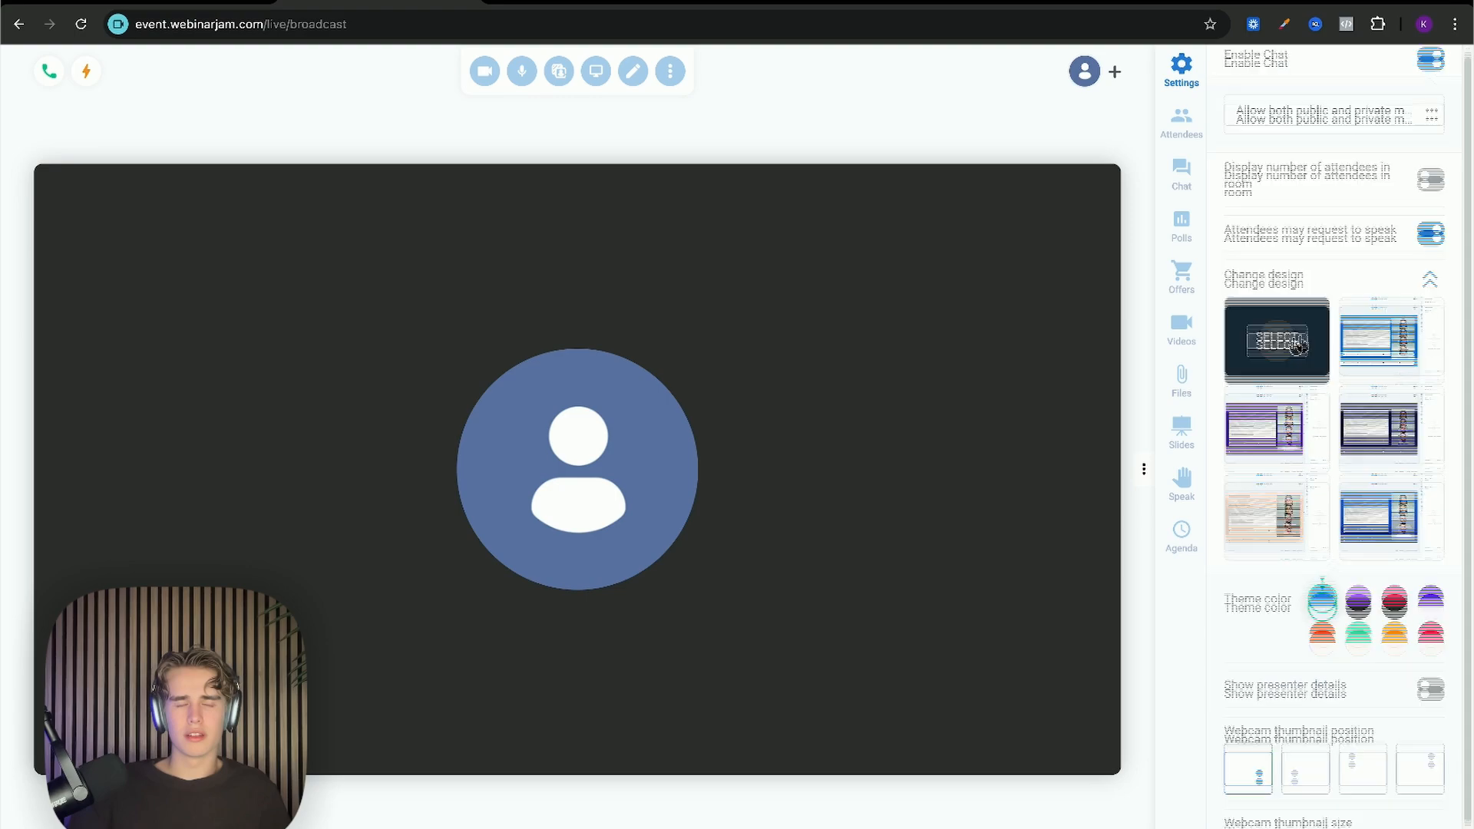
scroll(1278, 346, down, 1)
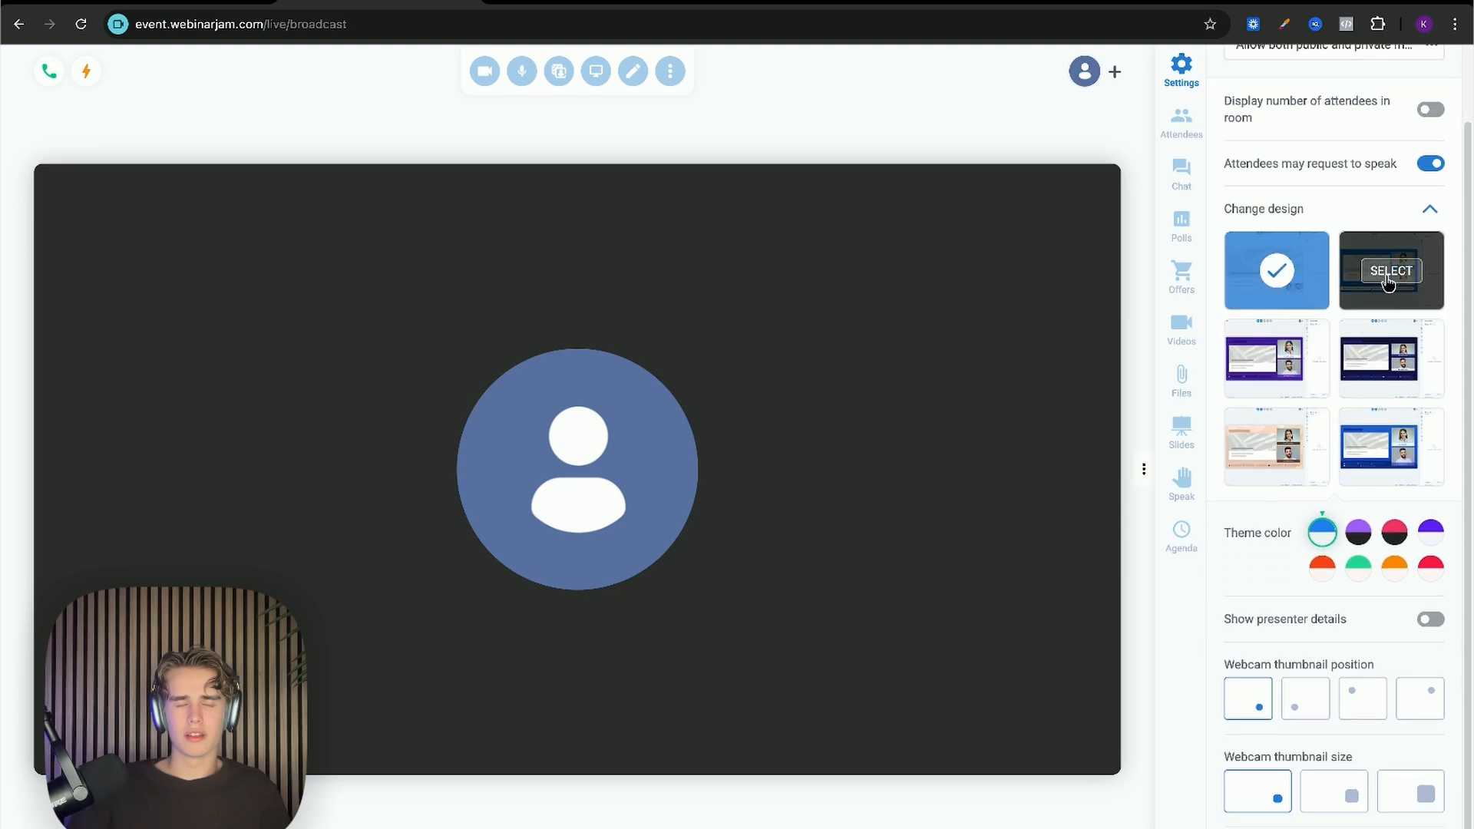
click(1386, 281)
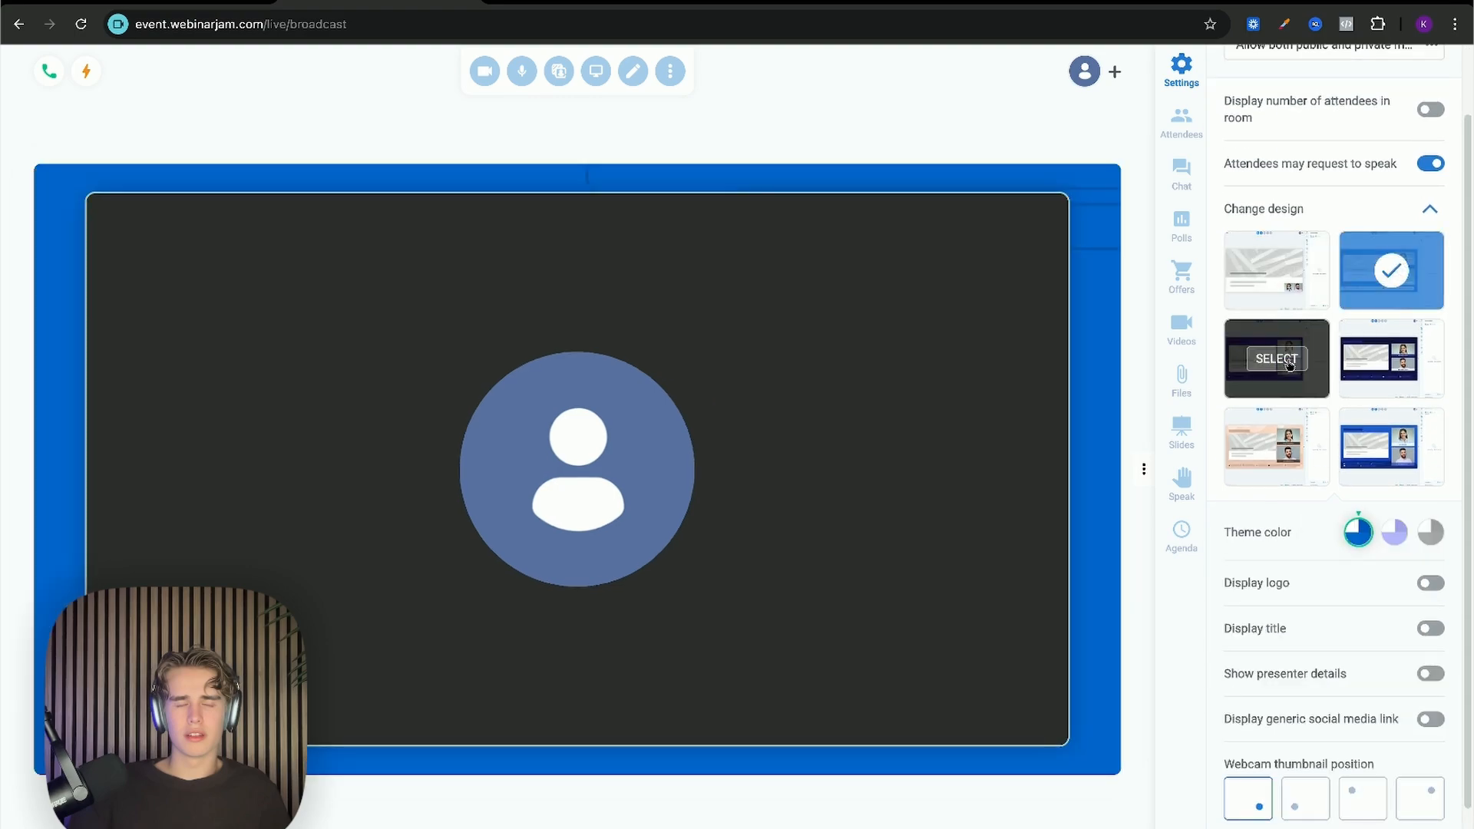
click(1391, 361)
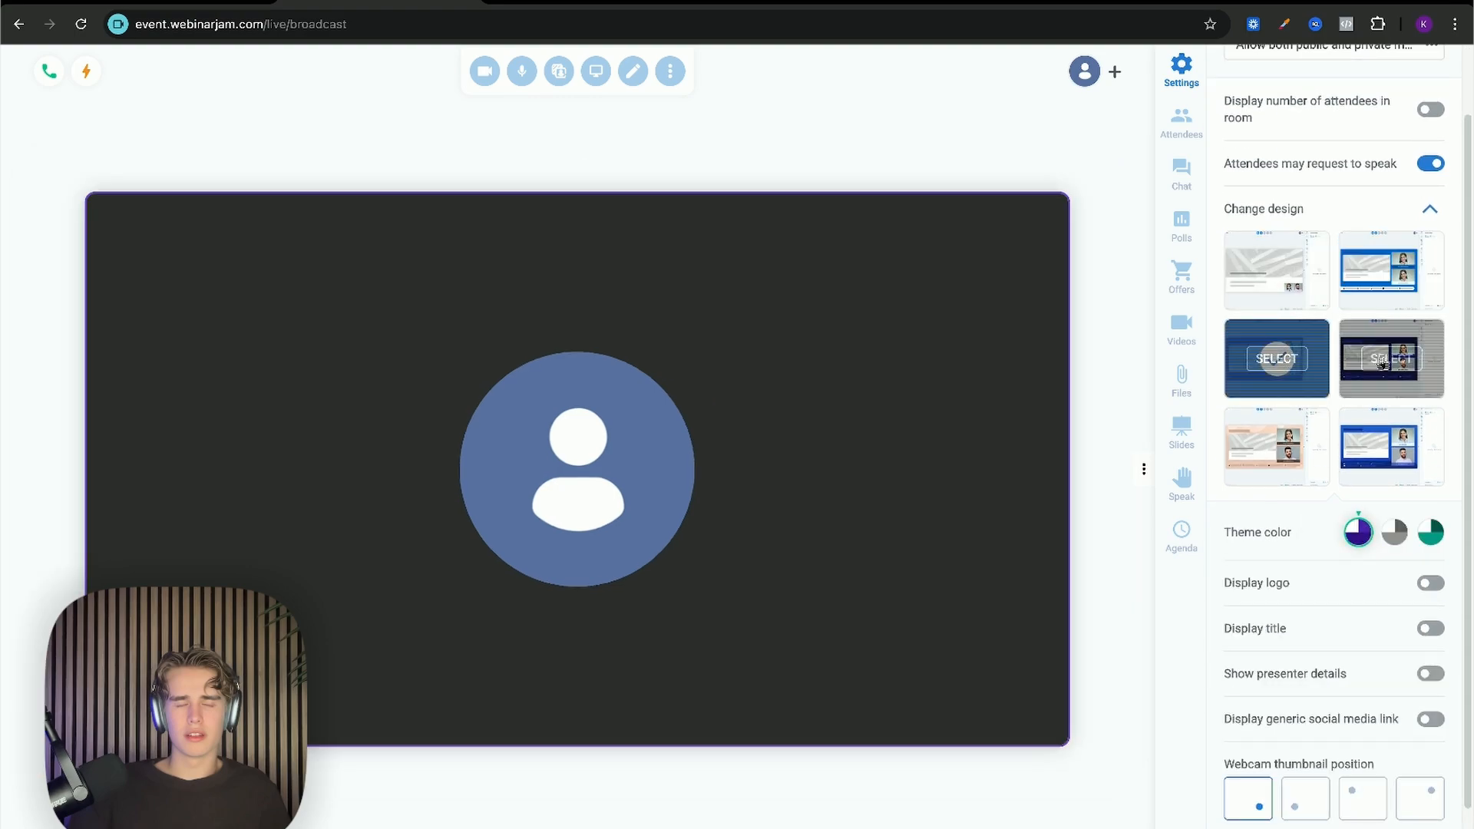
click(1281, 447)
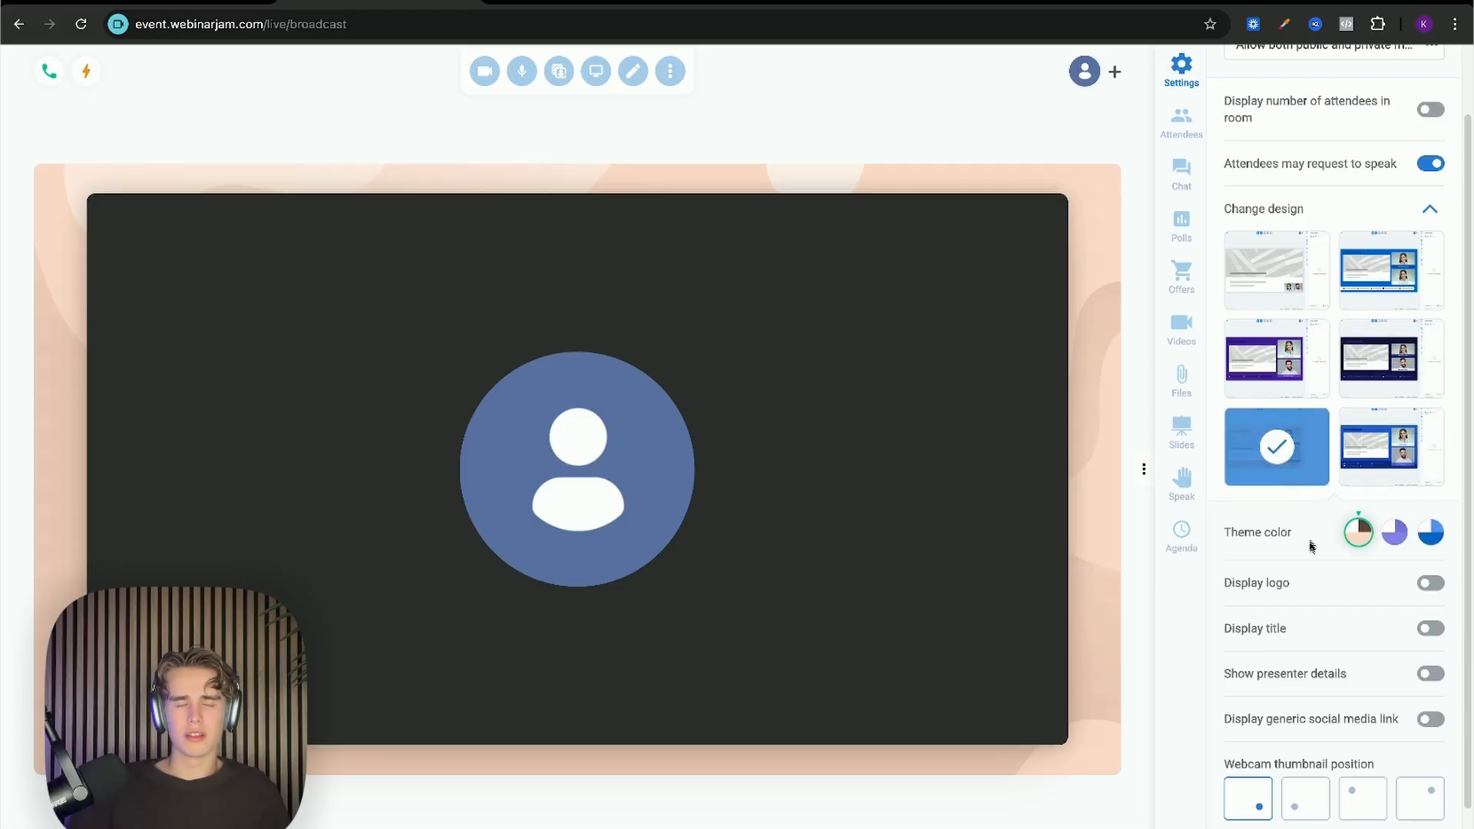
Step: Turn the room title display on, then off again
scroll(1429, 589, down, 1)
right_click(1403, 588)
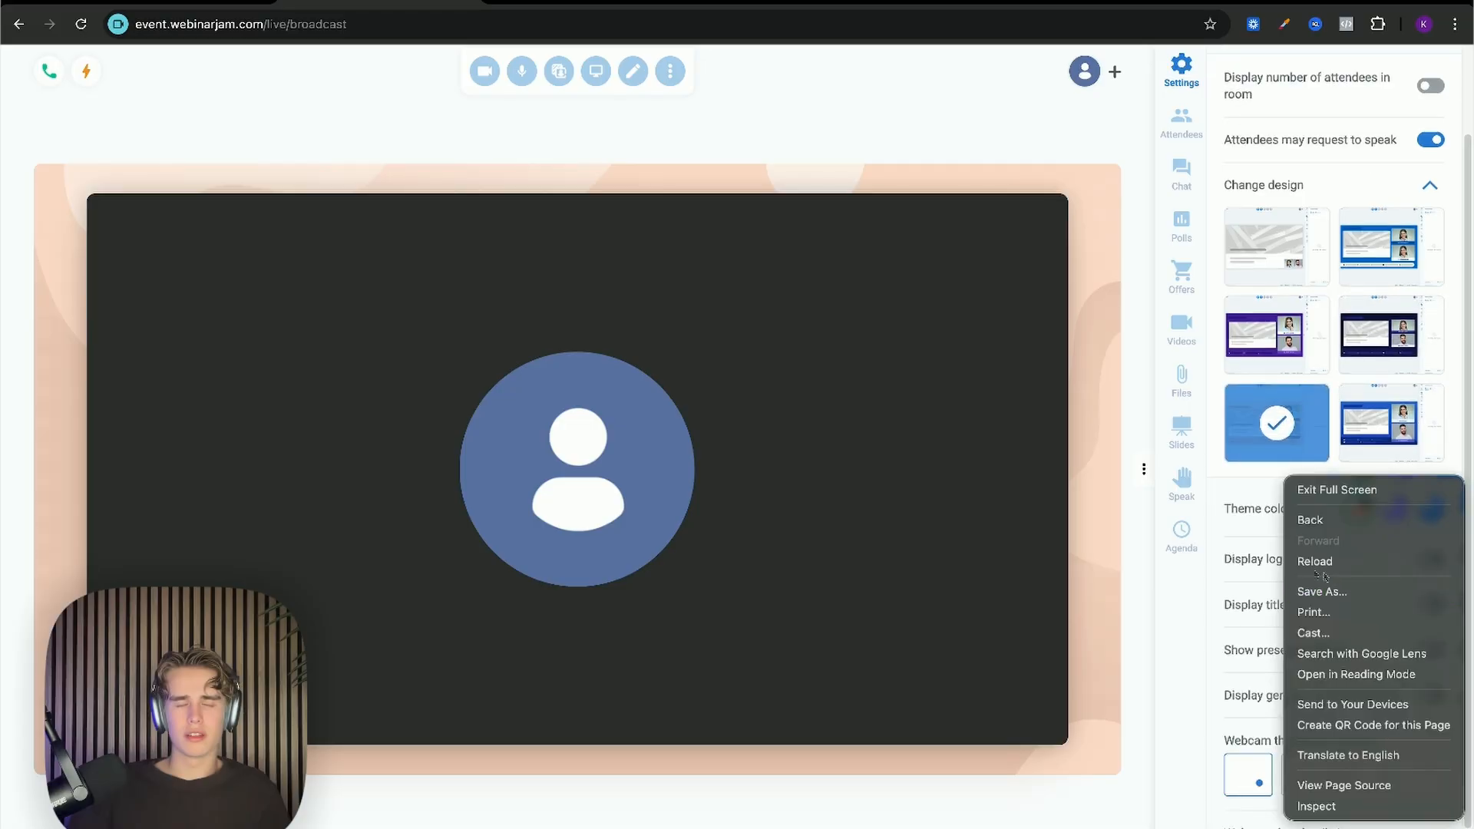
click(1270, 568)
scroll(1328, 585, down, 1)
scroll(1351, 585, down, 1)
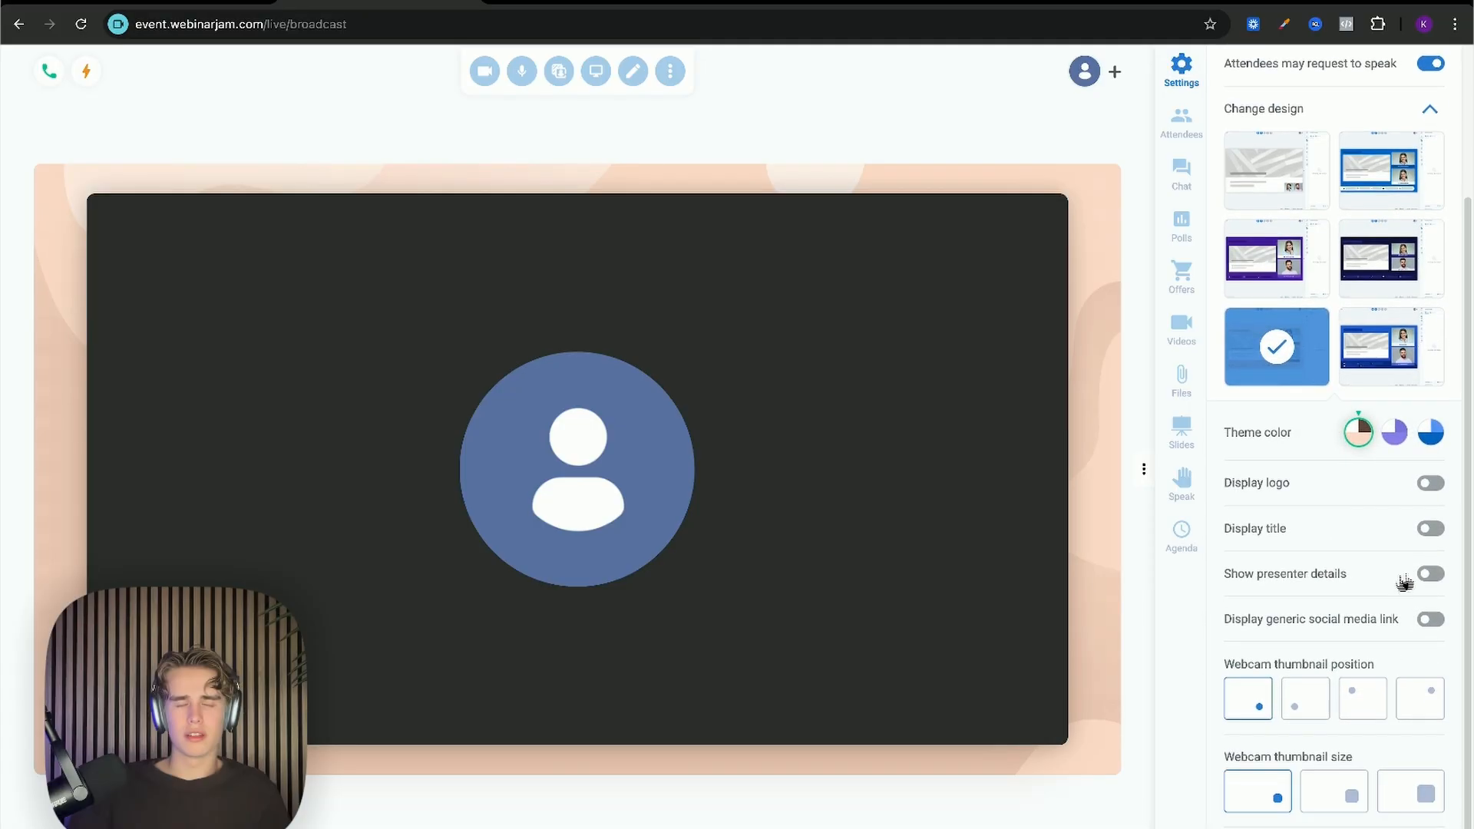
click(1430, 528)
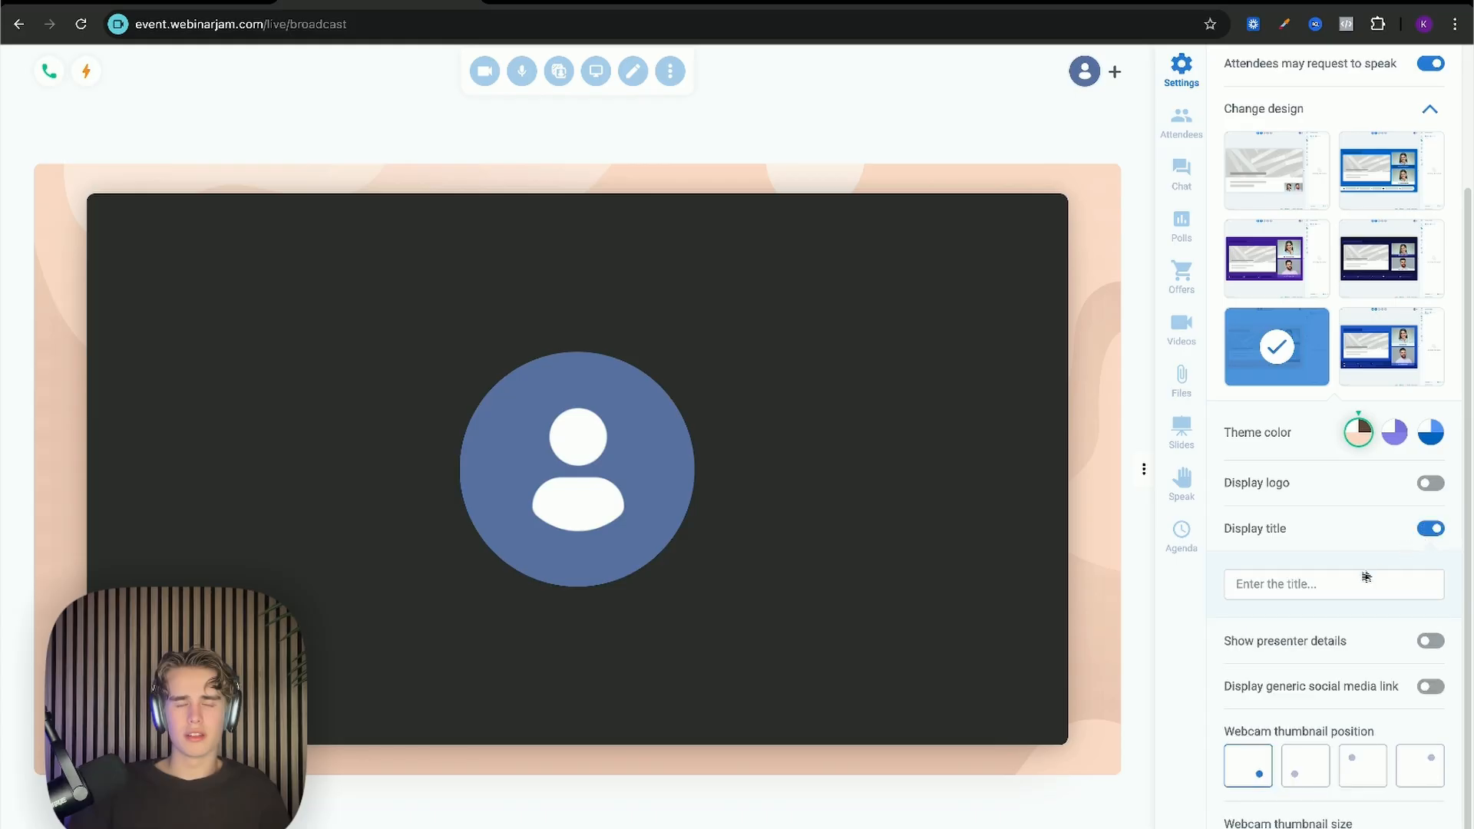
click(1429, 529)
Step: Compare webcam thumbnail sizes and leave the thumbnail set to large
click(1364, 795)
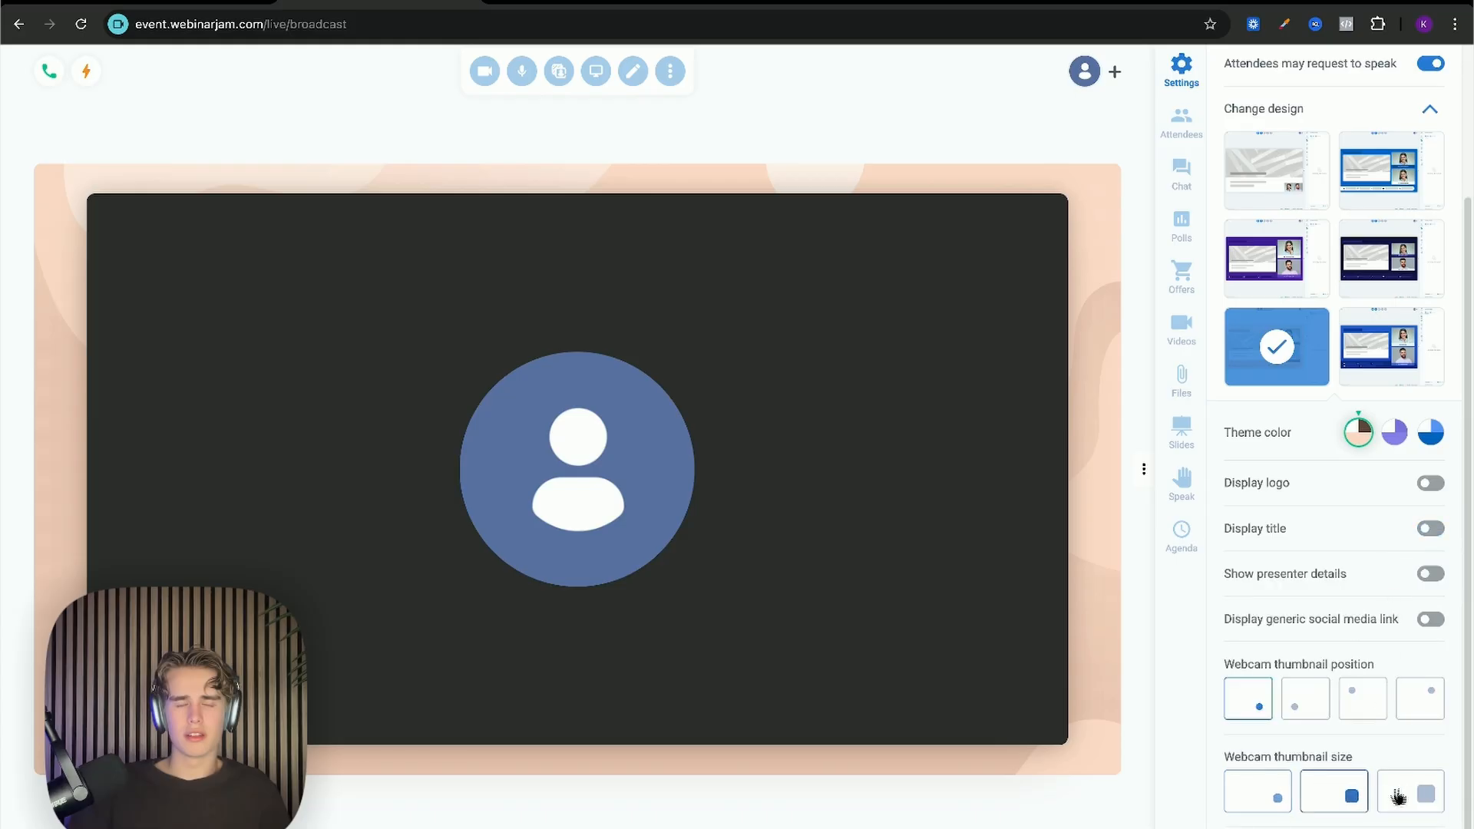
click(1421, 794)
click(1350, 799)
click(1290, 796)
click(1351, 797)
click(1424, 795)
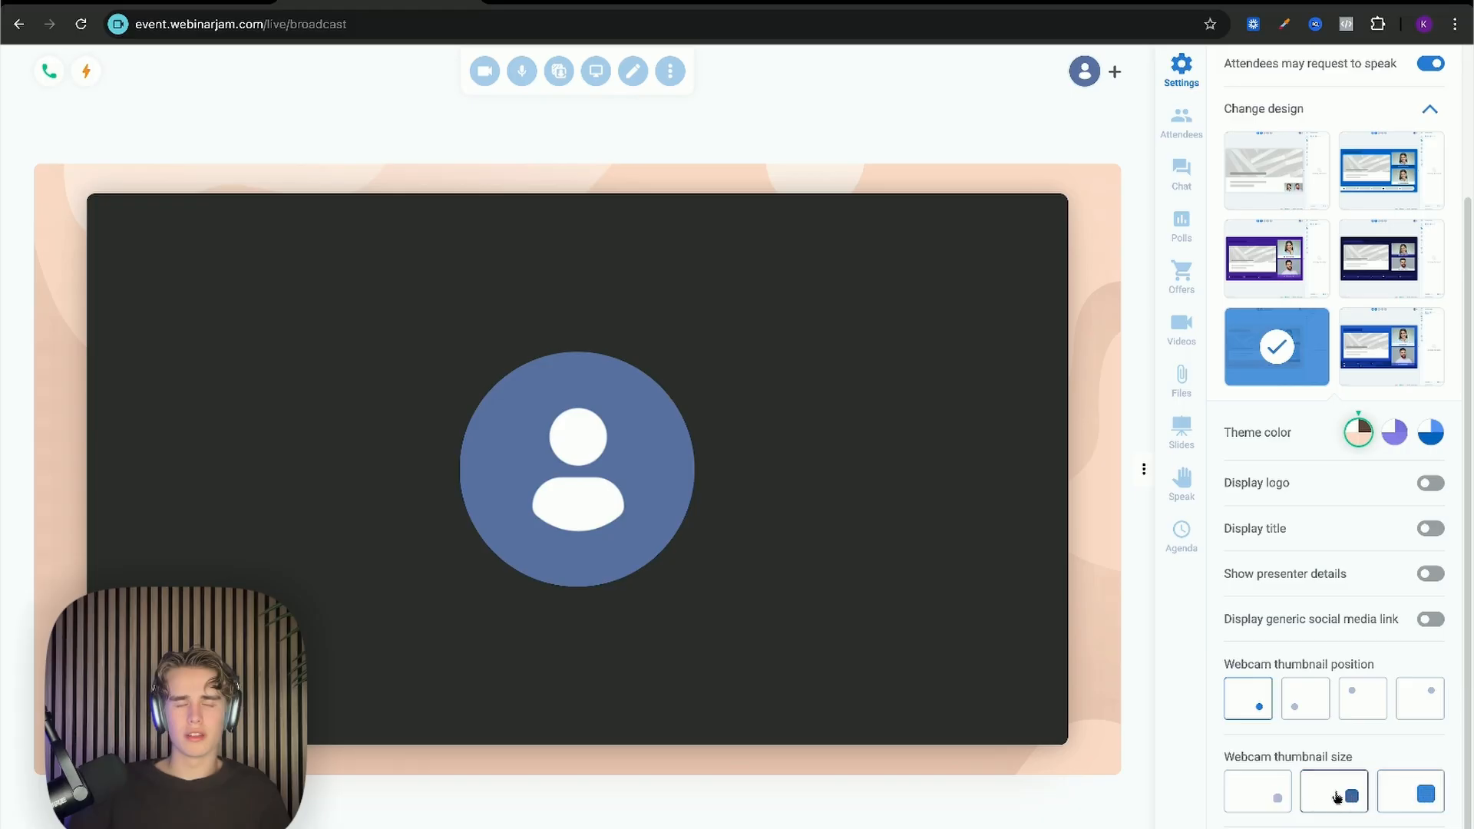
click(1288, 797)
click(1346, 799)
click(1383, 798)
click(1286, 799)
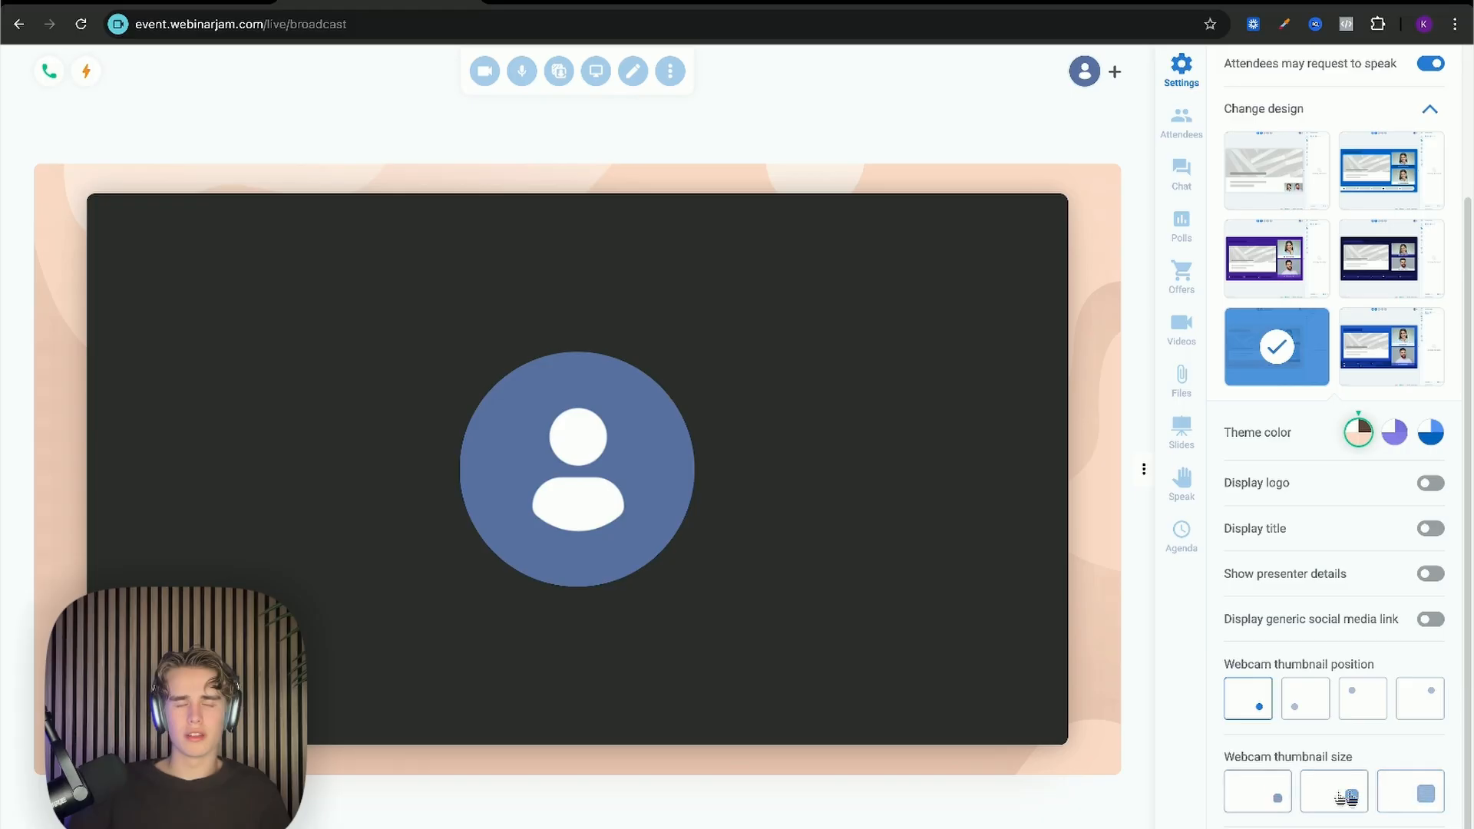
click(1345, 799)
click(1420, 799)
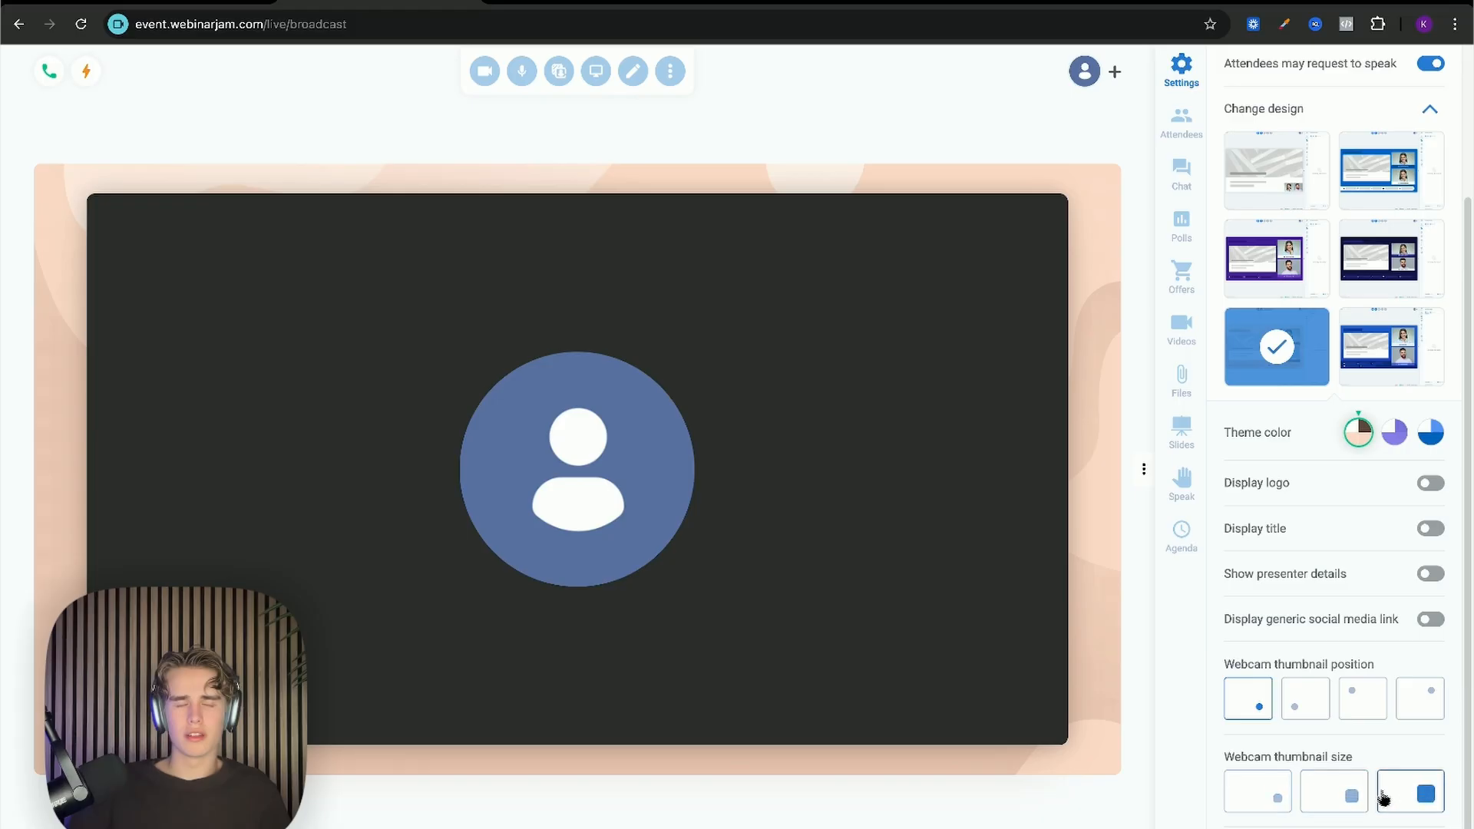
Step: Move the webcam thumbnail to the bottom-left, then view Attendees (0 live of 0 registered)
click(1352, 699)
click(1261, 708)
scroll(1310, 290, up, 3)
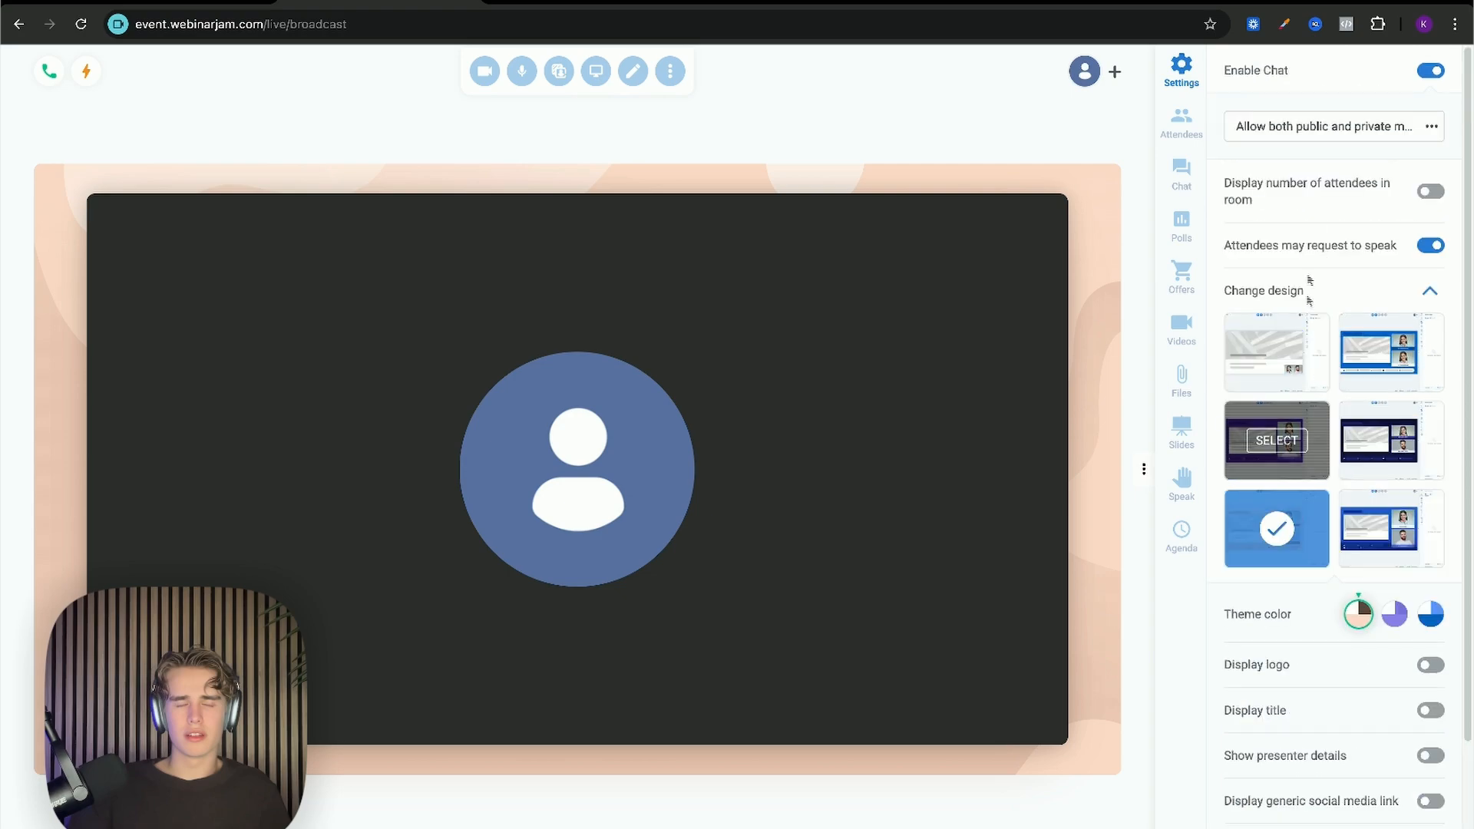
click(1192, 133)
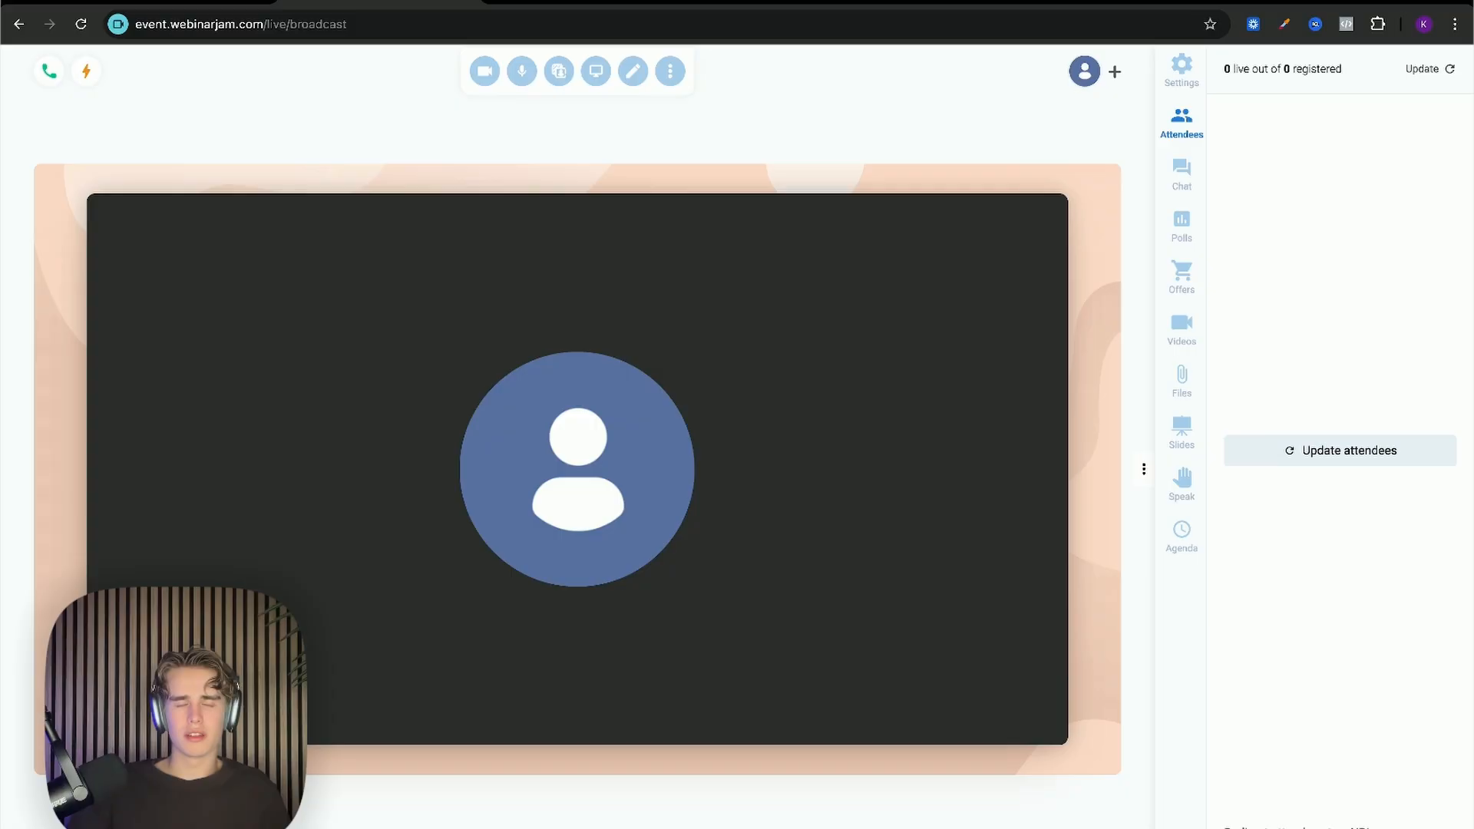
Step: Switch between the full Chat and Q&A-only views, then show the Polls panel
click(1186, 194)
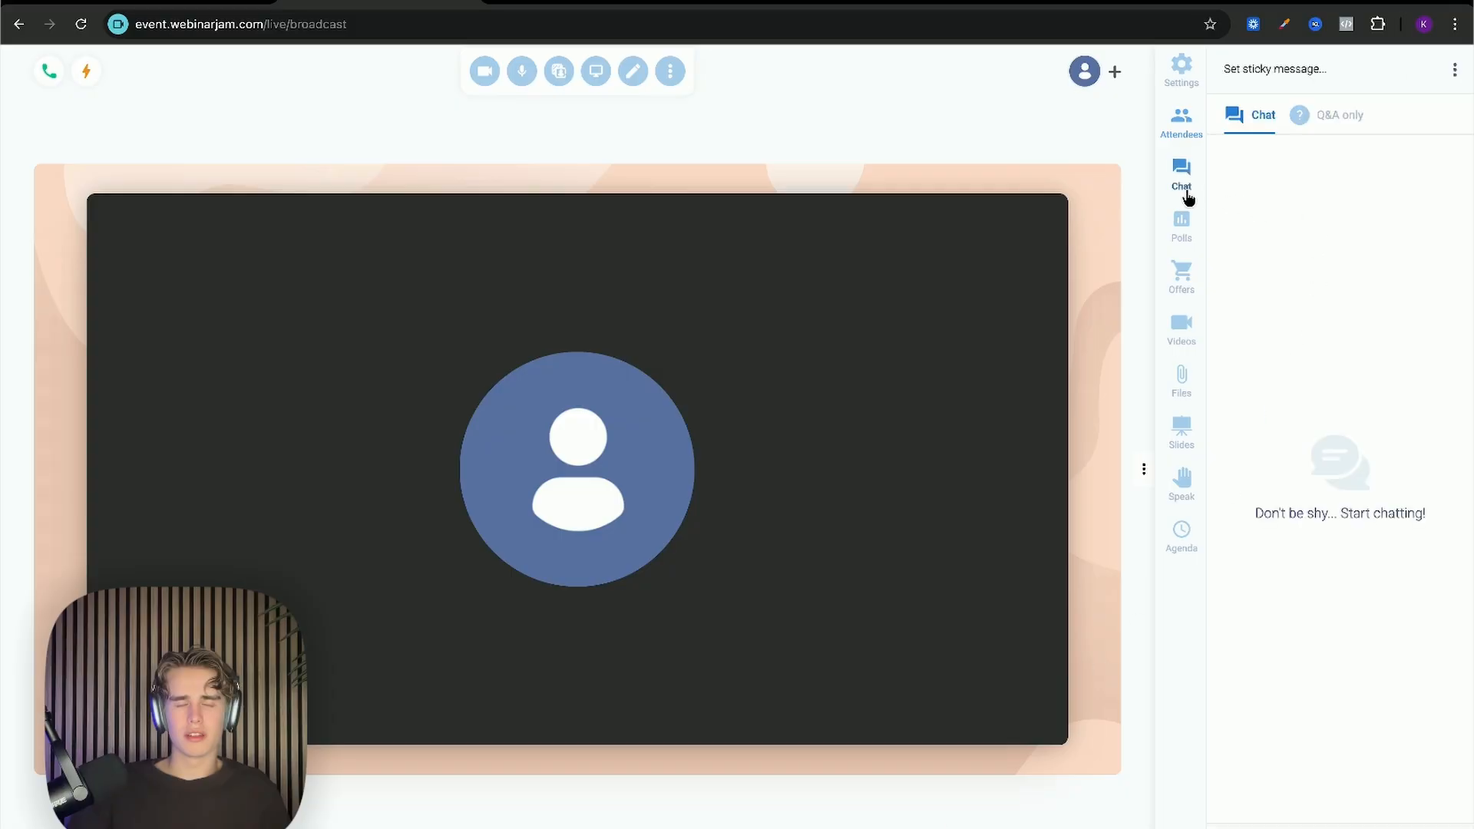
click(1336, 132)
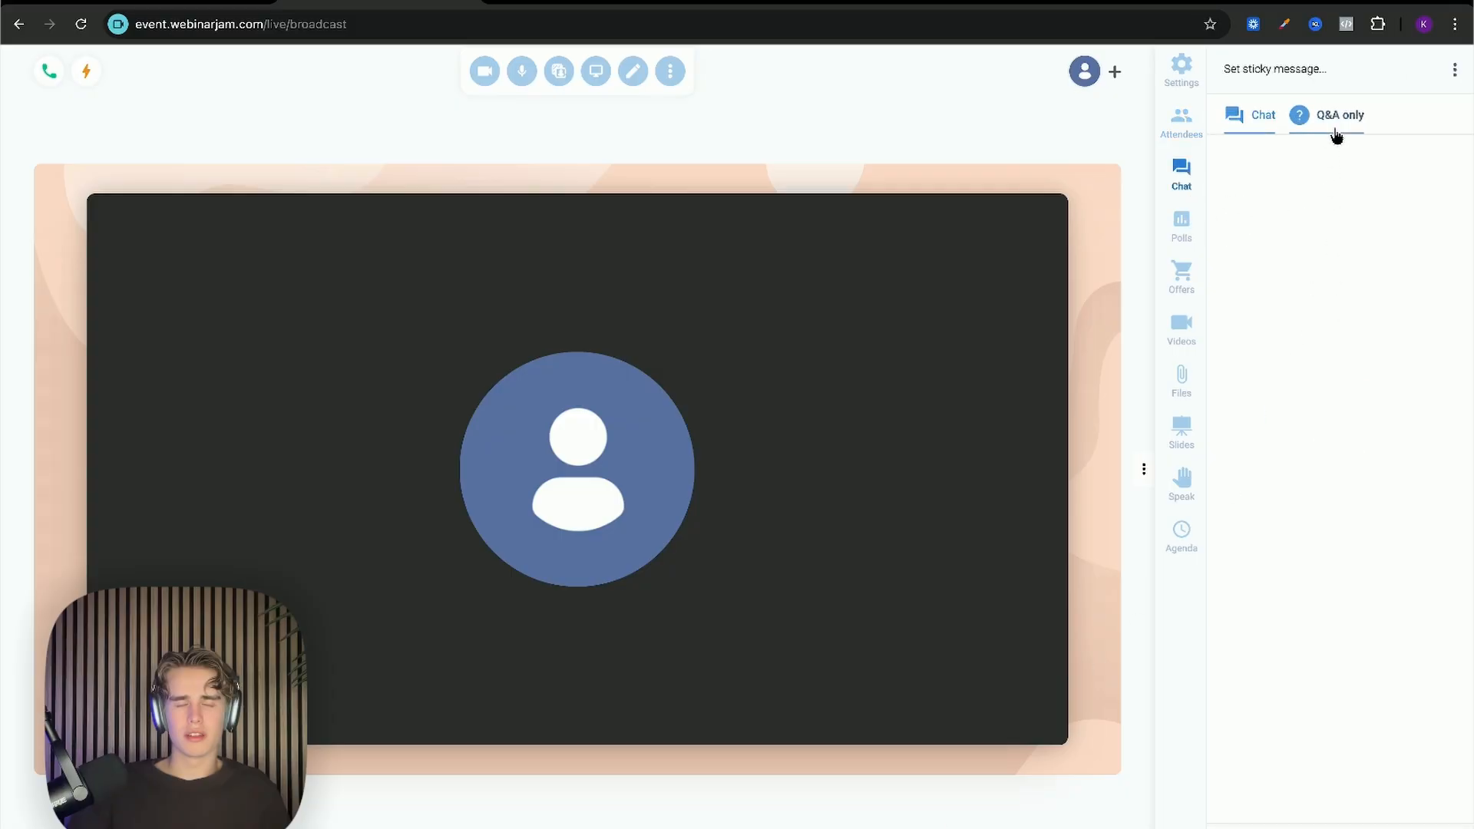
click(1268, 129)
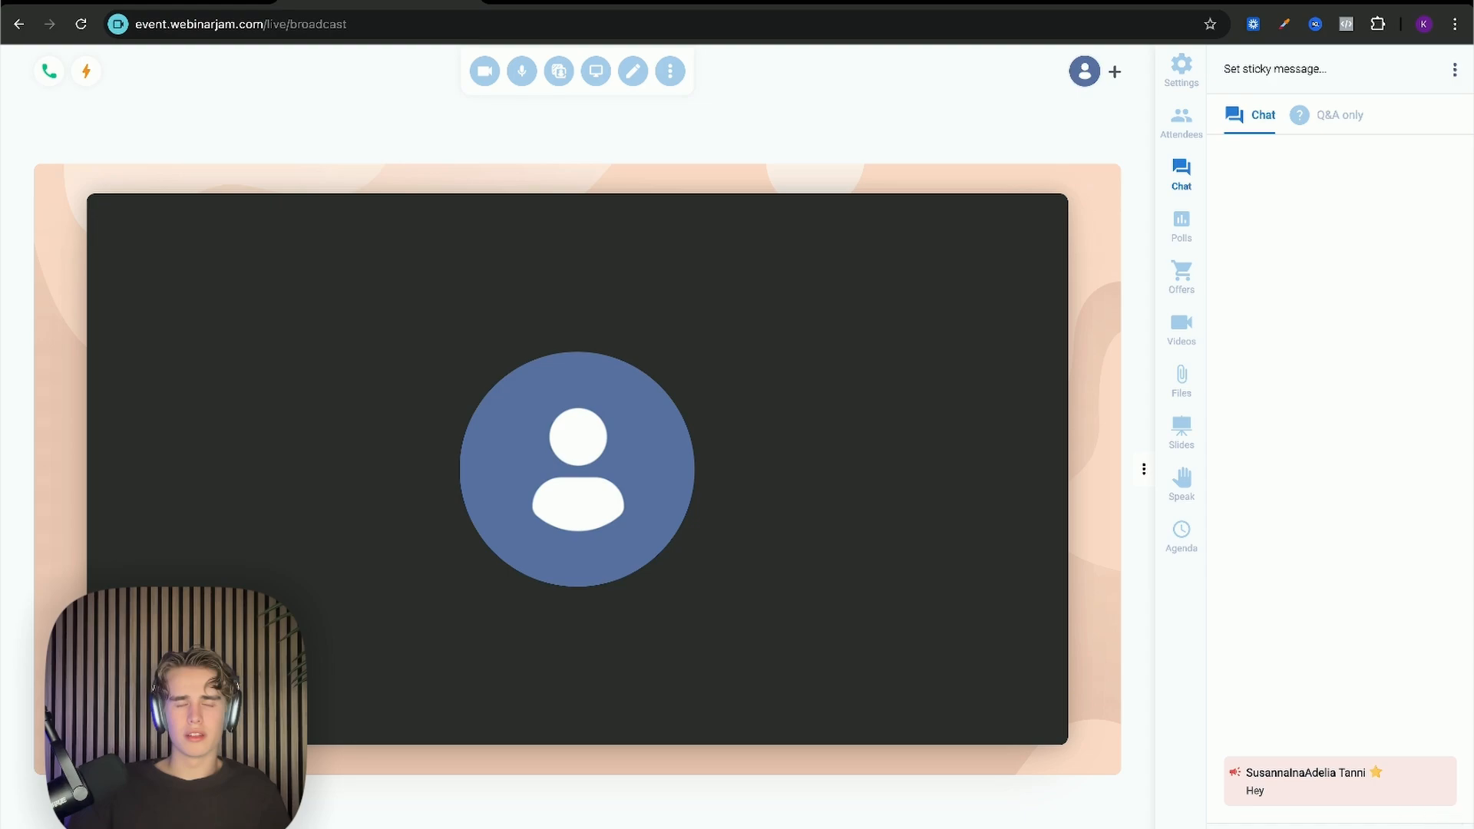
click(1328, 116)
click(1393, 823)
click(1392, 813)
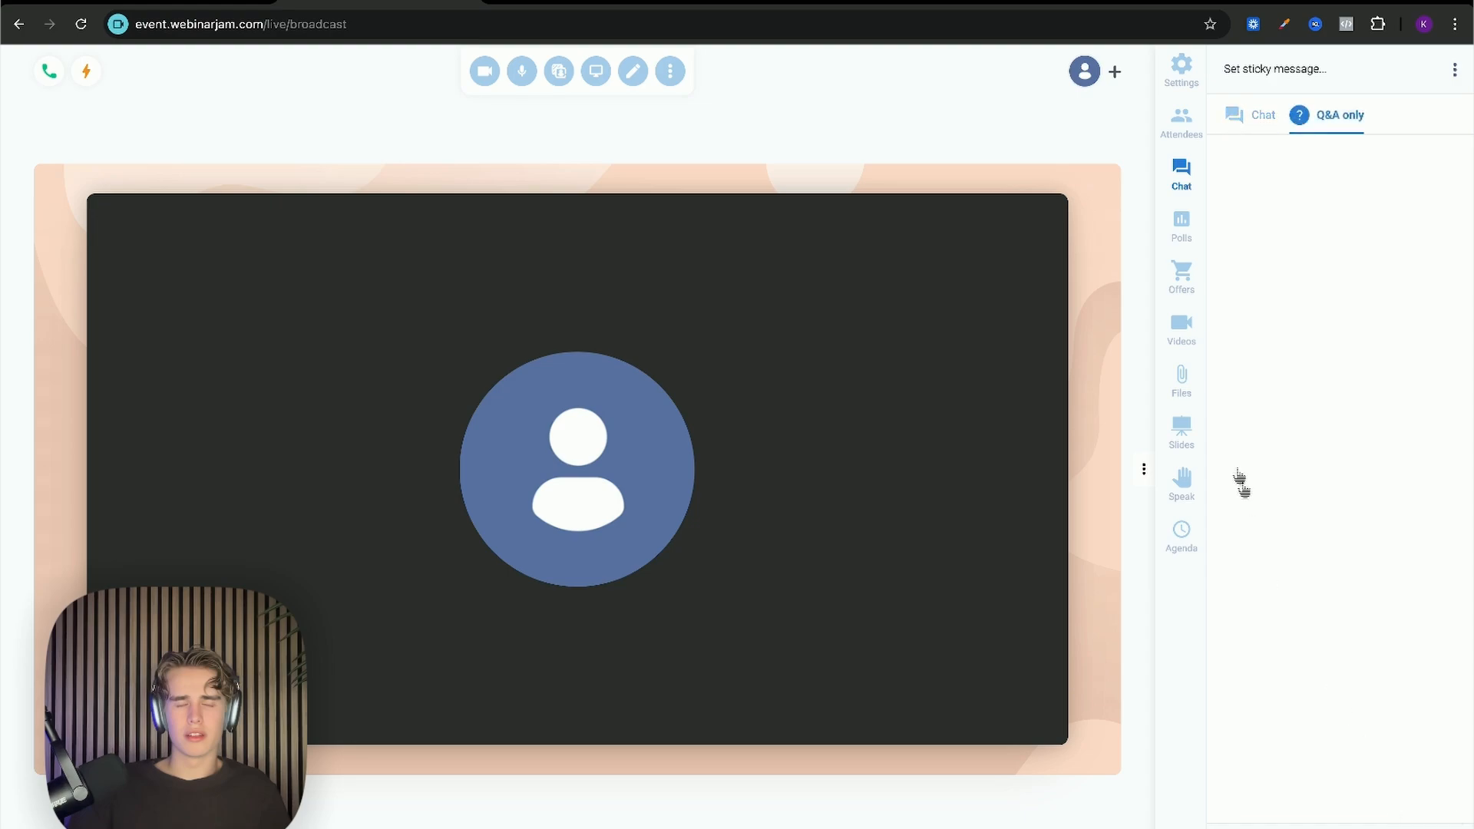
click(1181, 225)
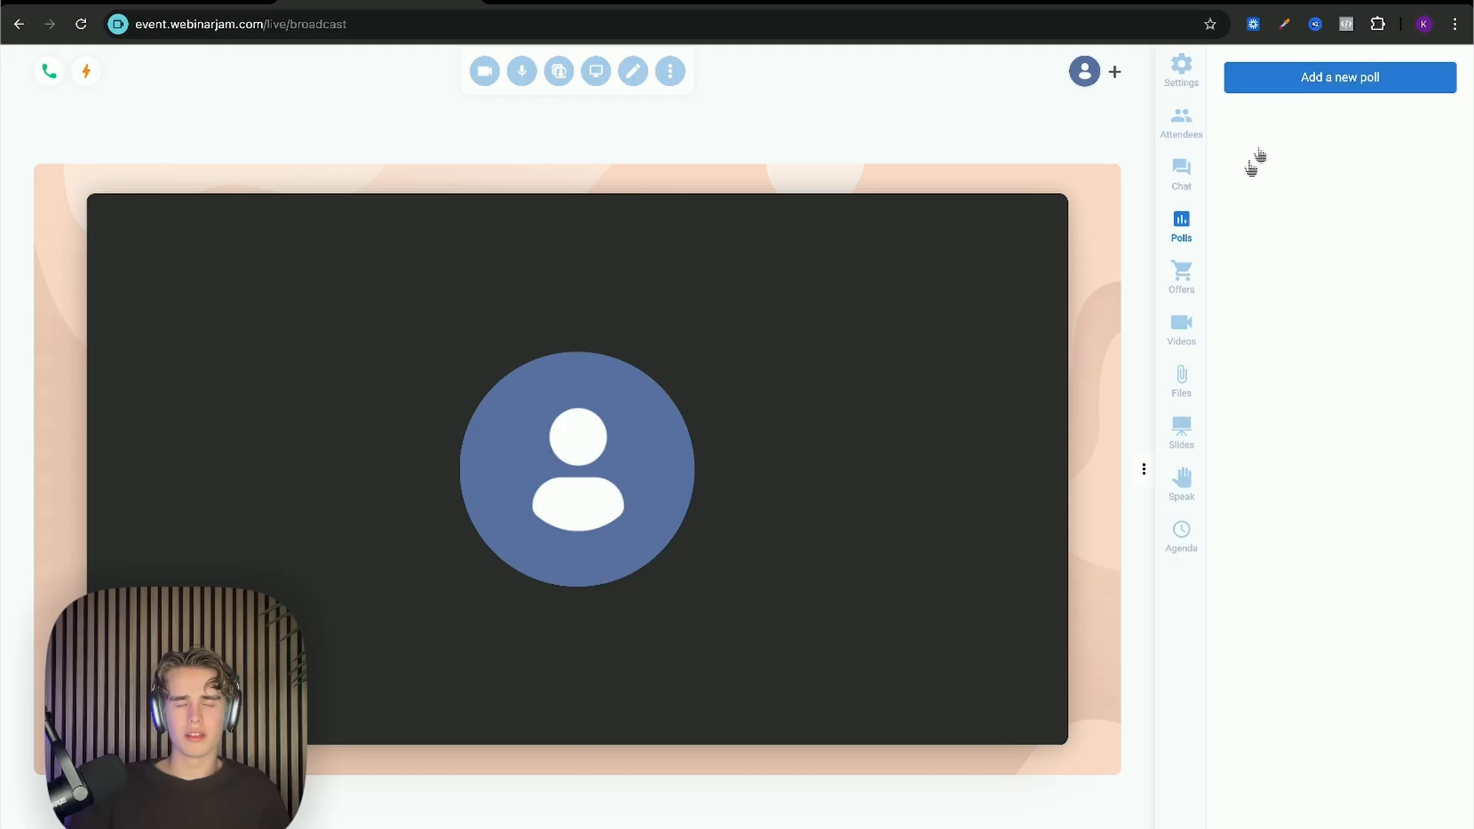
Step: Browse the Offers, Videos, Files, Slides and Speak panels, ending on the empty Agenda and notes
click(1181, 274)
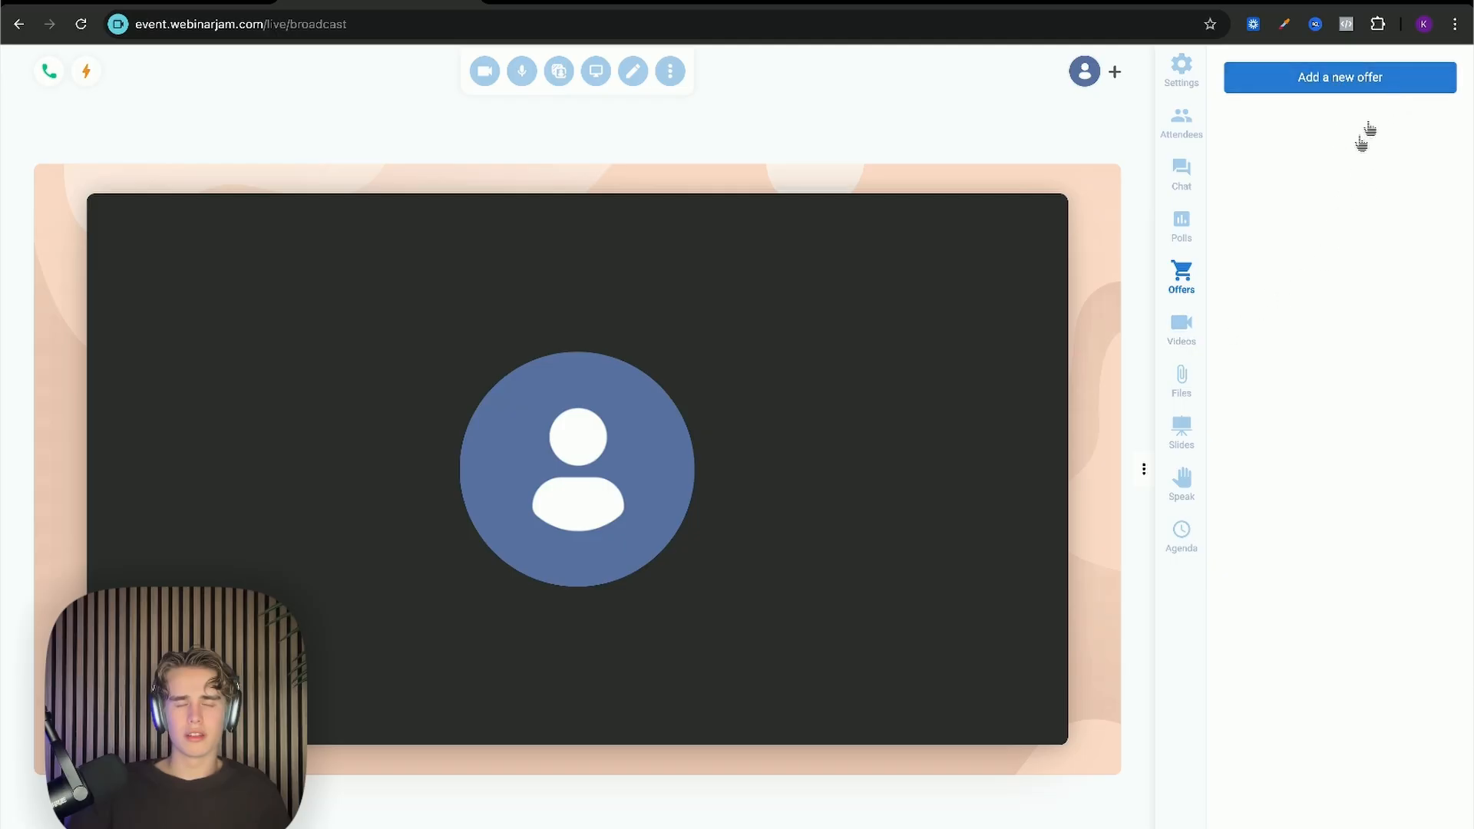
click(1185, 340)
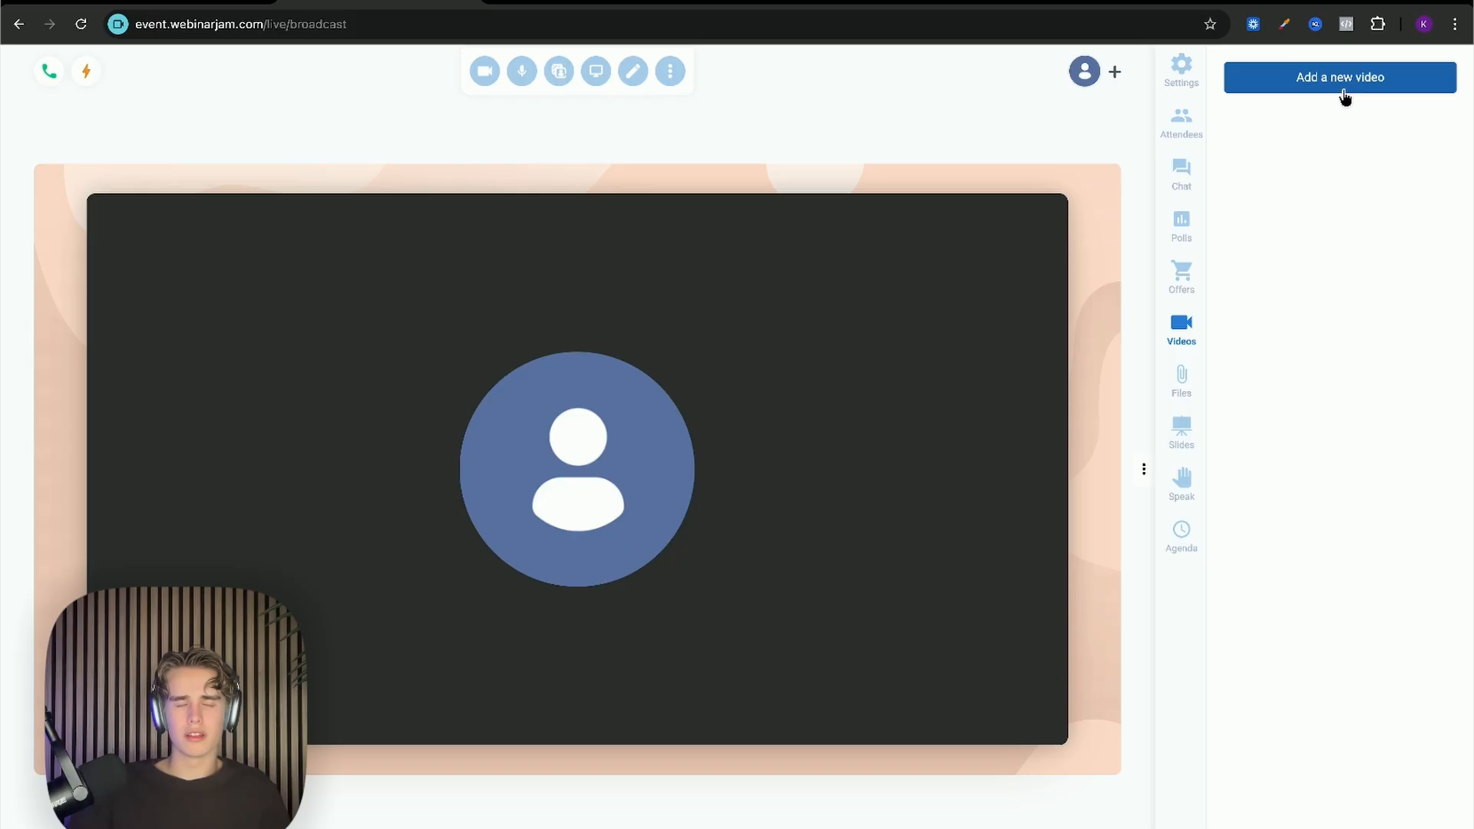
click(1192, 376)
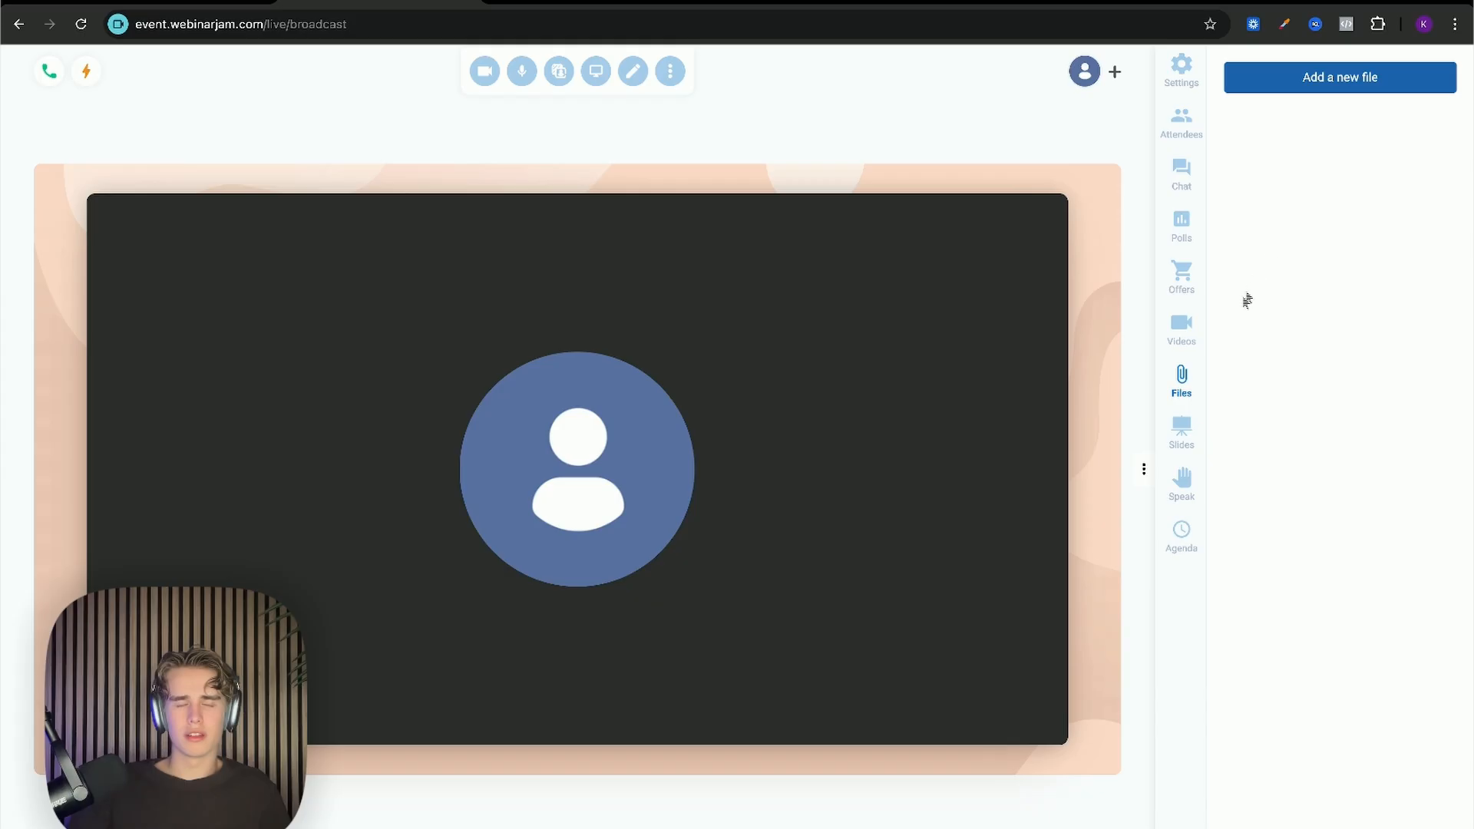
click(1190, 427)
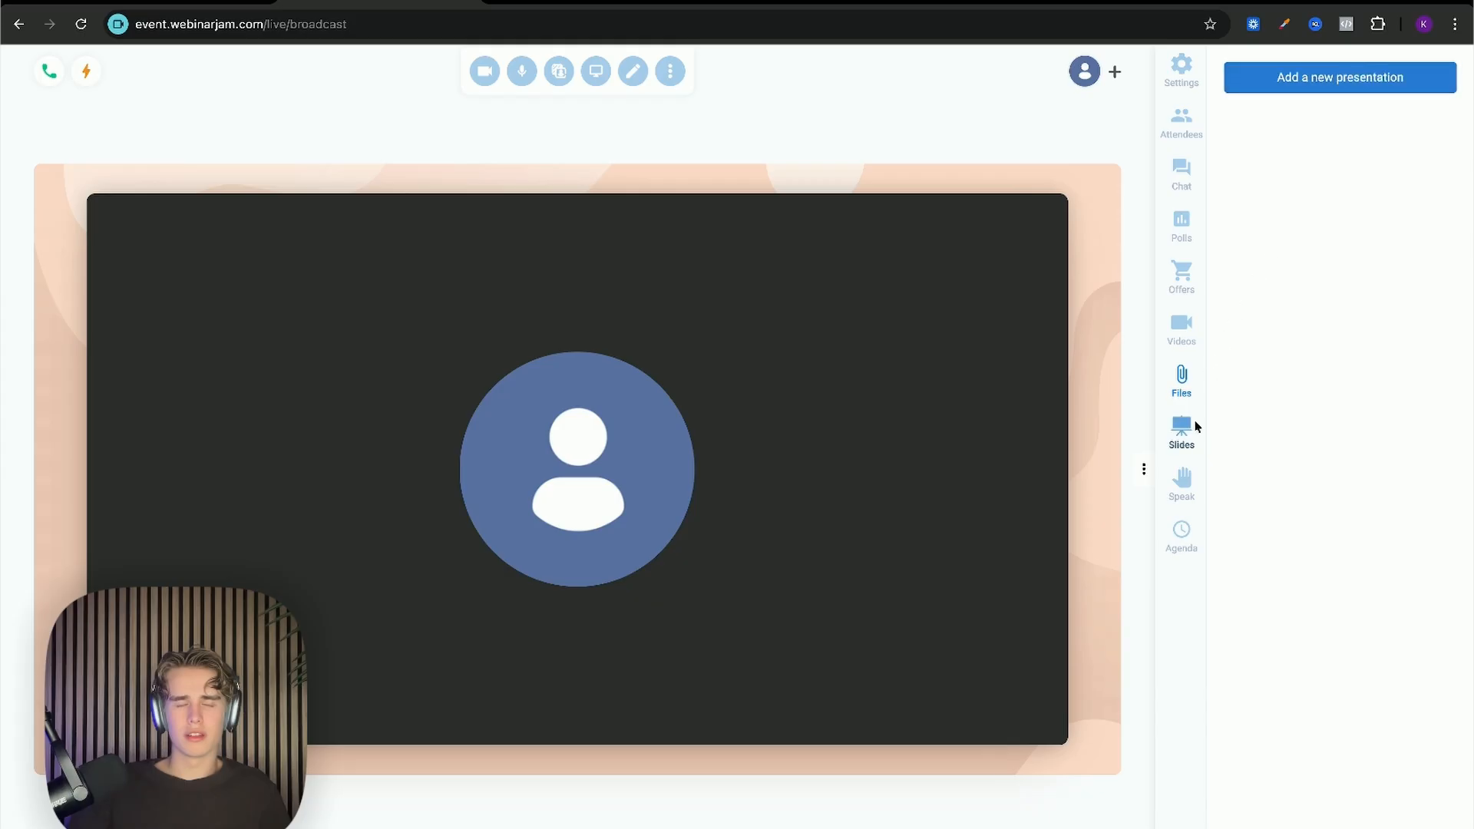
click(1397, 83)
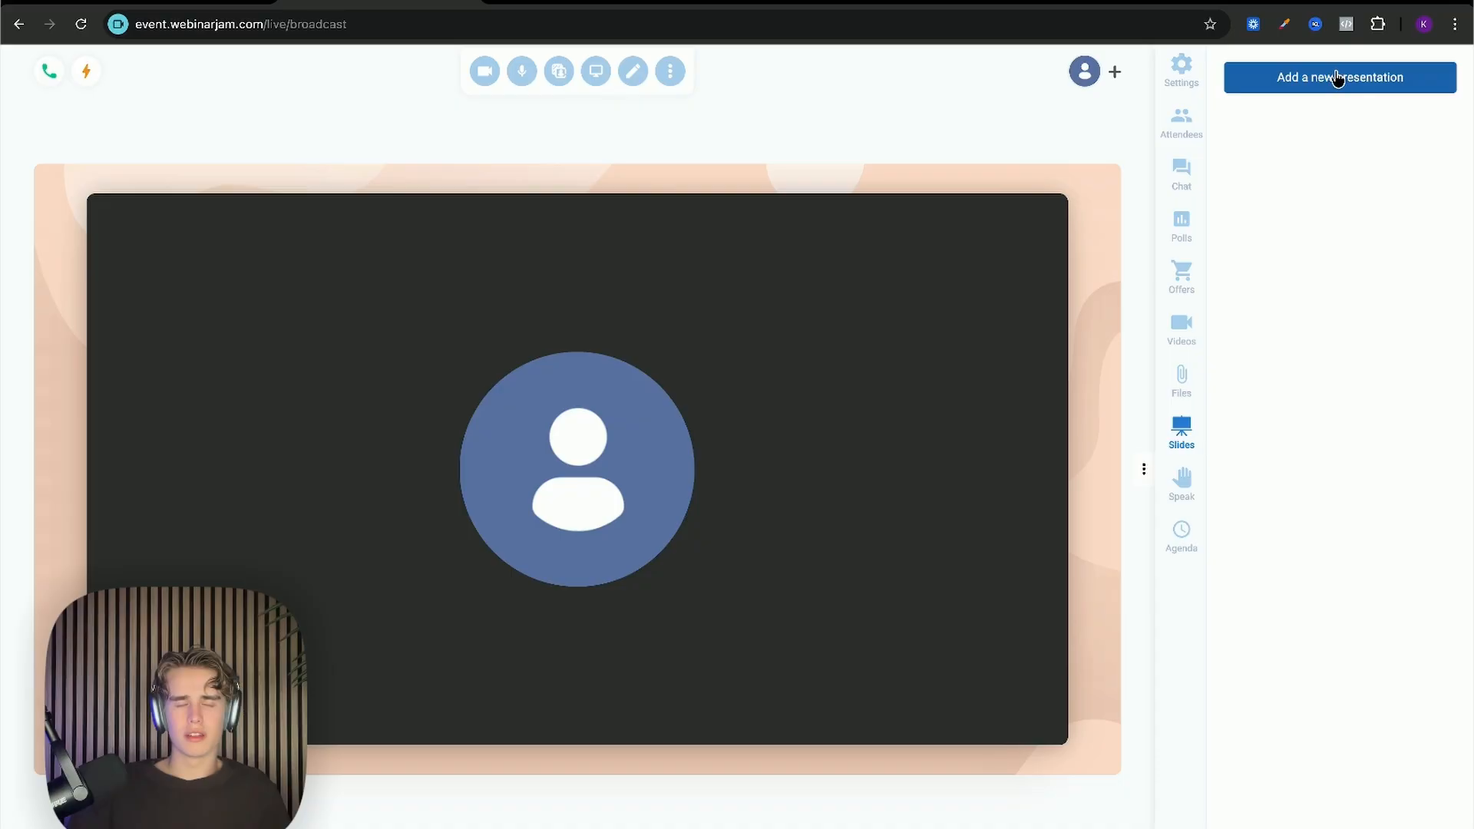
click(1336, 77)
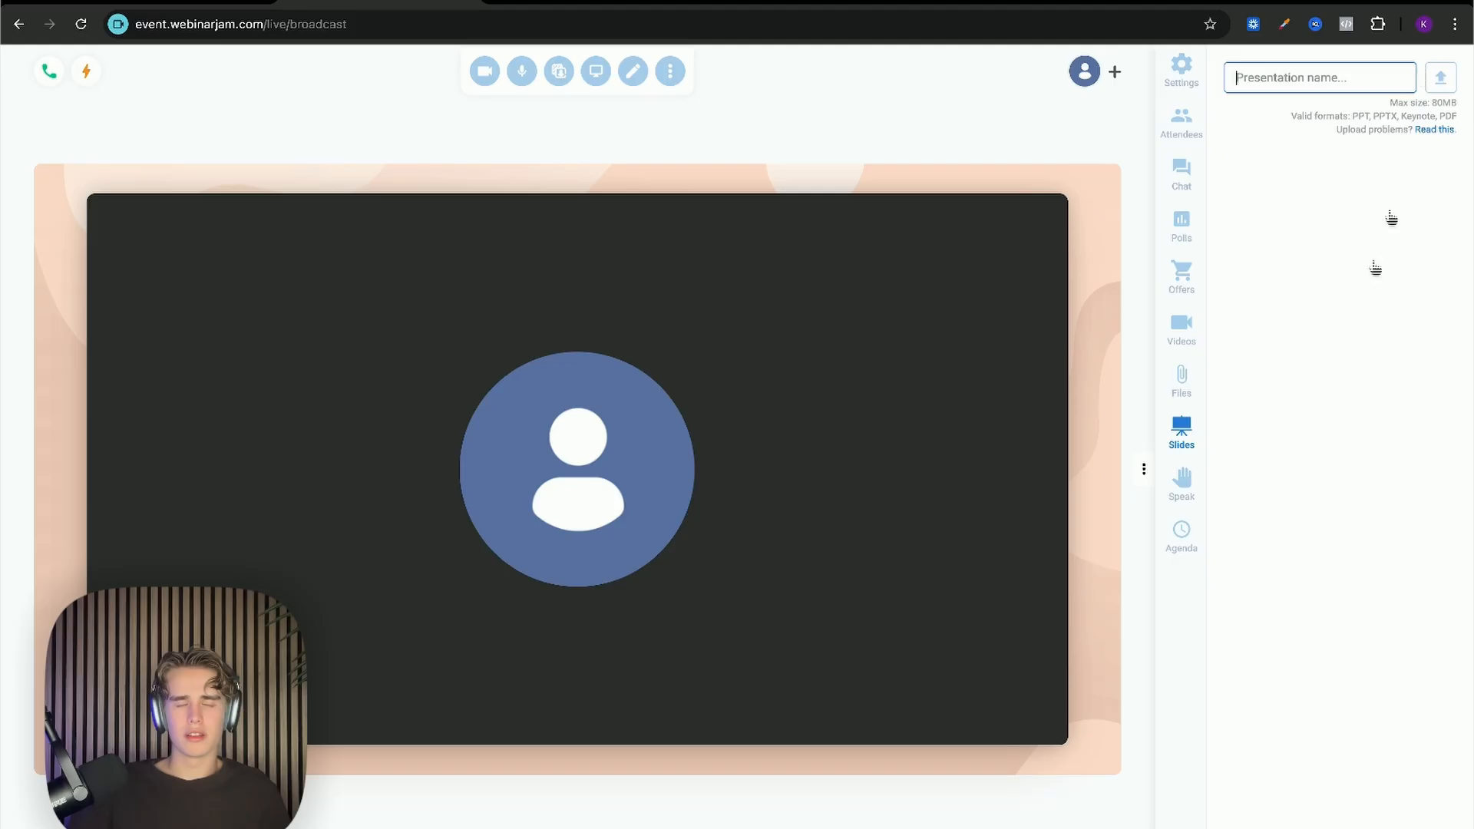
click(1186, 492)
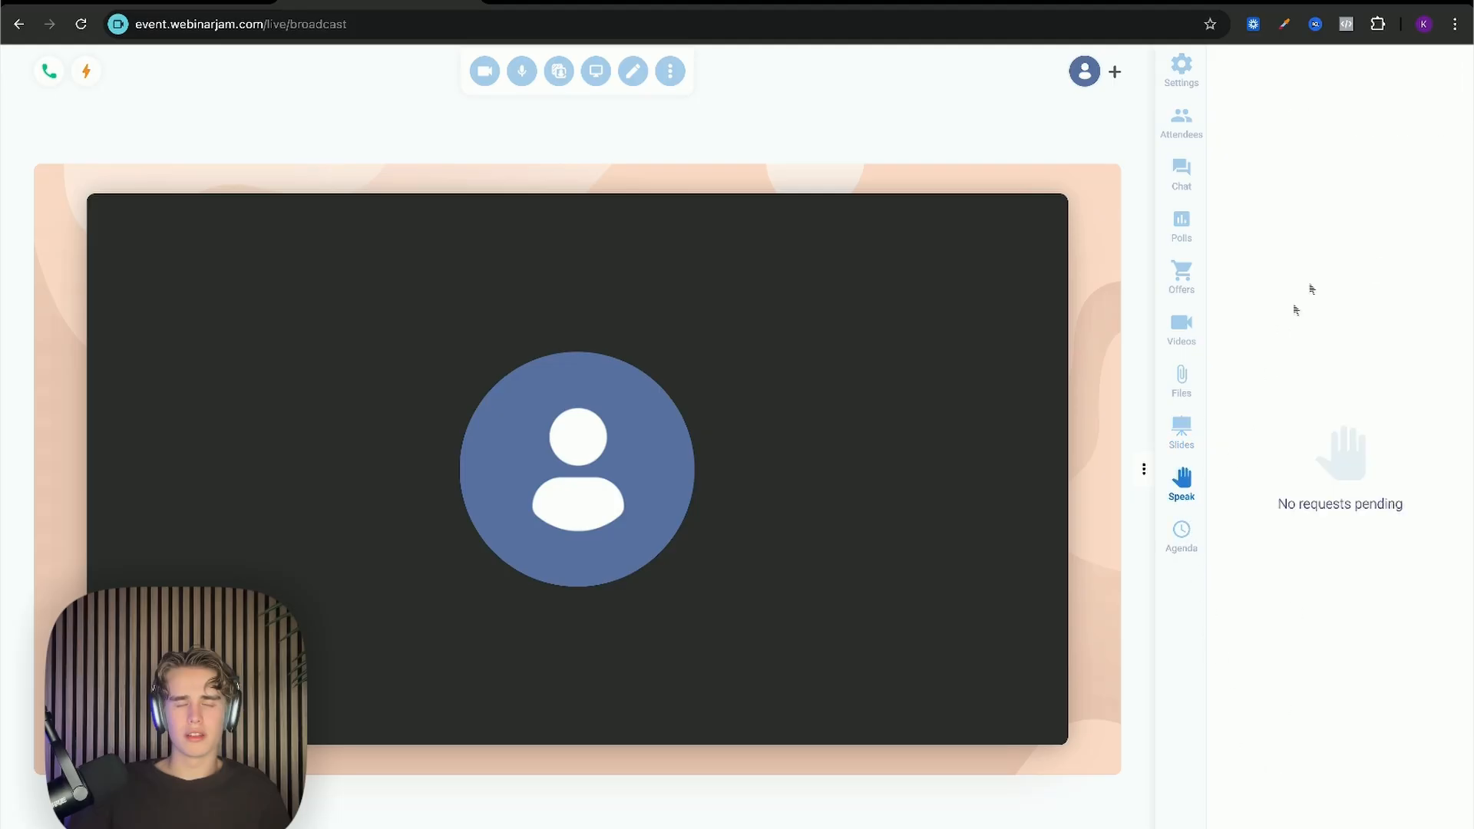
click(1197, 538)
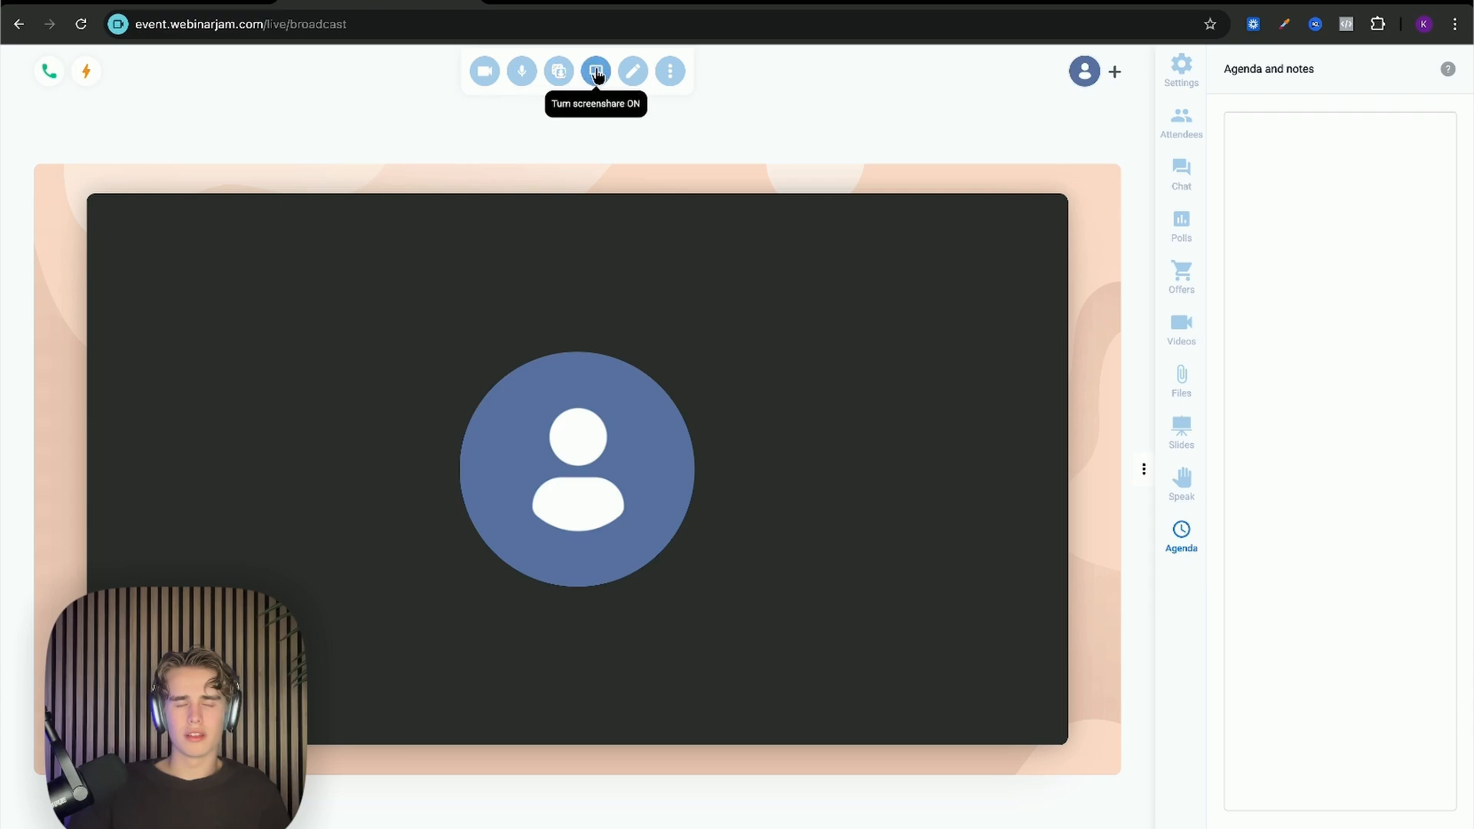
Step: Open Whiteboard 1 and draw a black freehand scribble, then check the device options
click(633, 71)
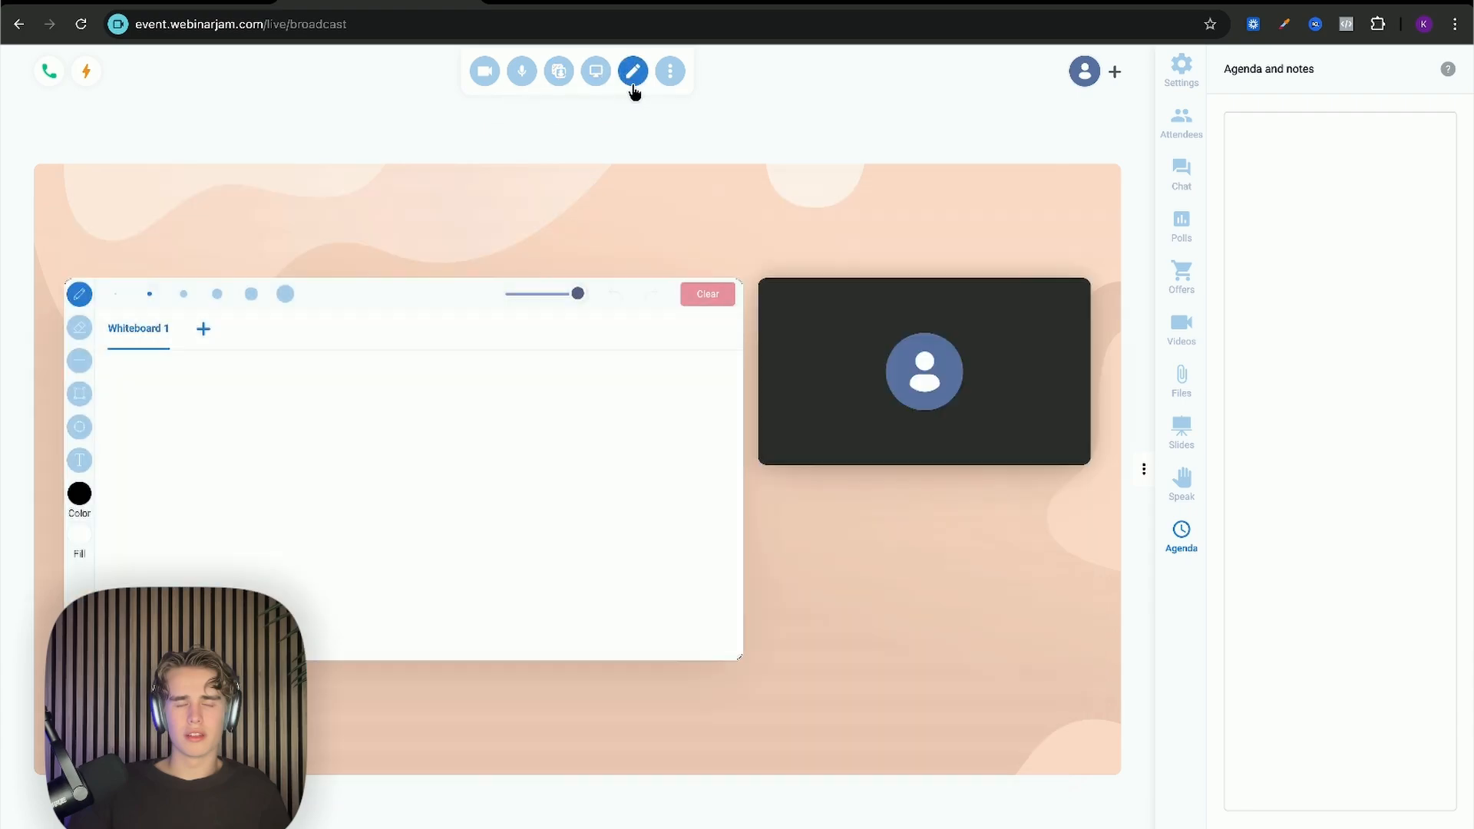
mouse_move(372, 416)
mouse_down()
mouse_move(349, 430)
mouse_move(418, 503)
mouse_move(430, 547)
mouse_move(341, 581)
mouse_move(484, 403)
mouse_move(338, 484)
mouse_up()
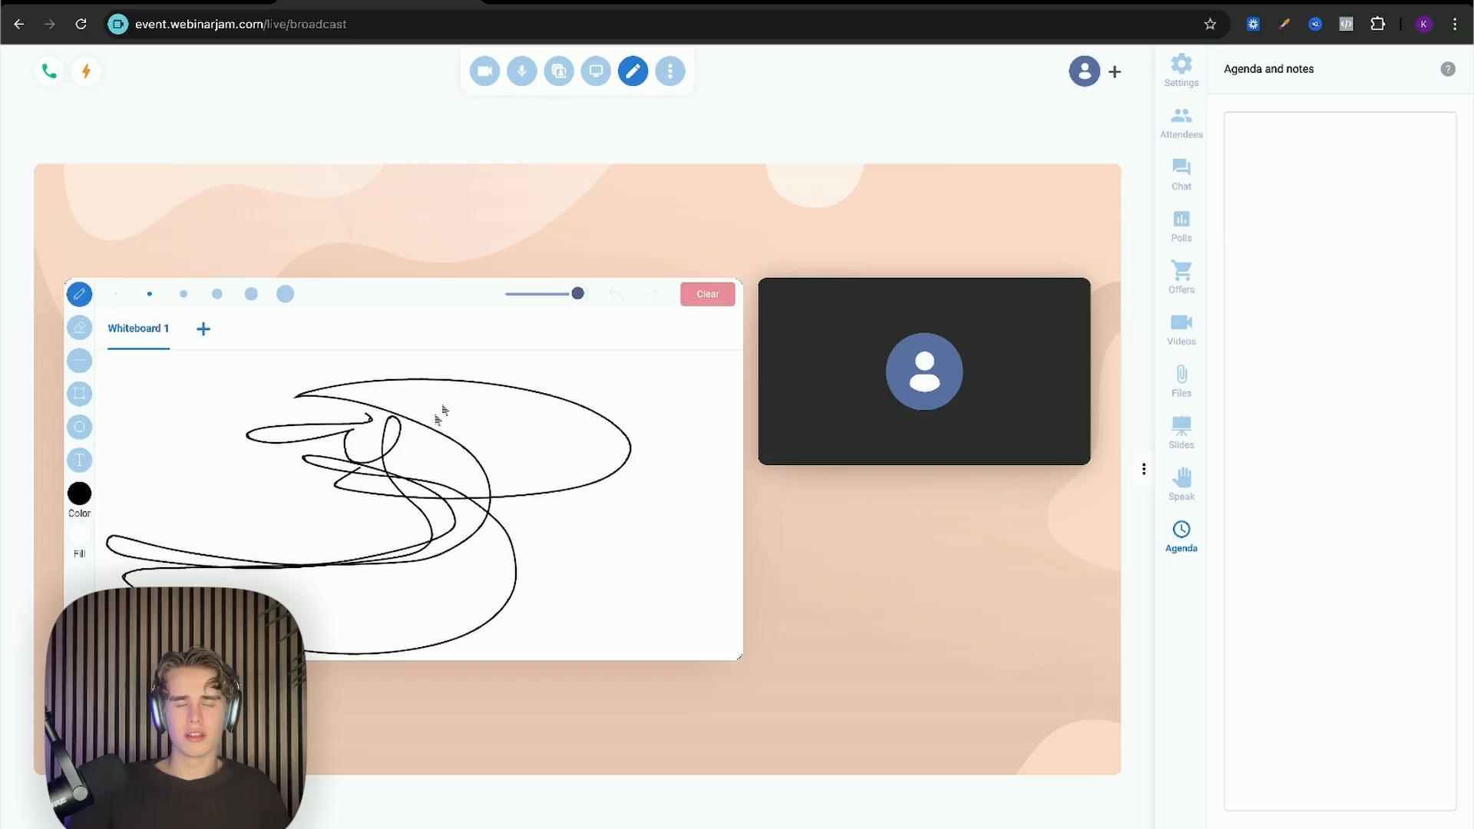
click(672, 72)
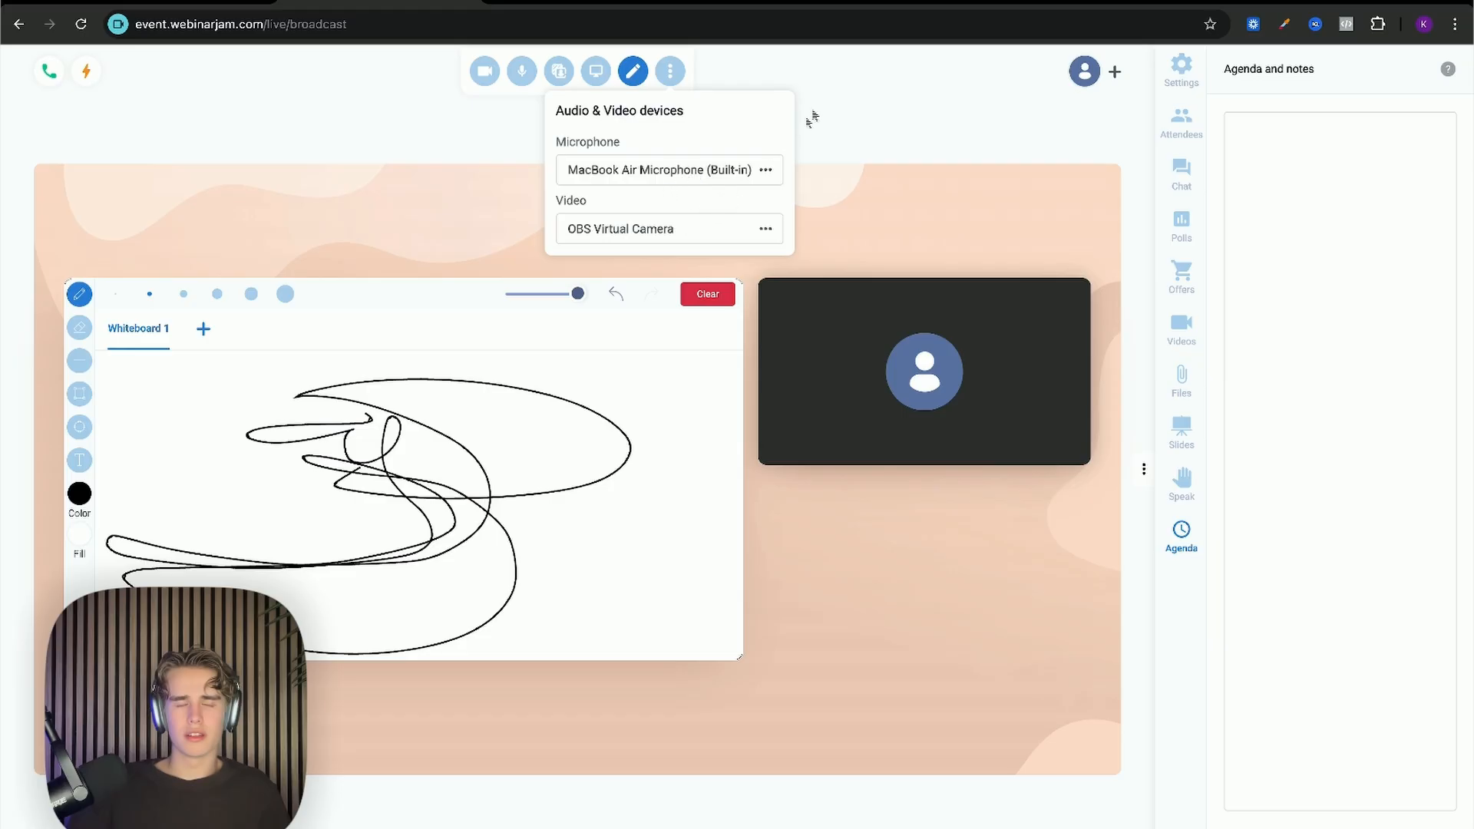
click(868, 88)
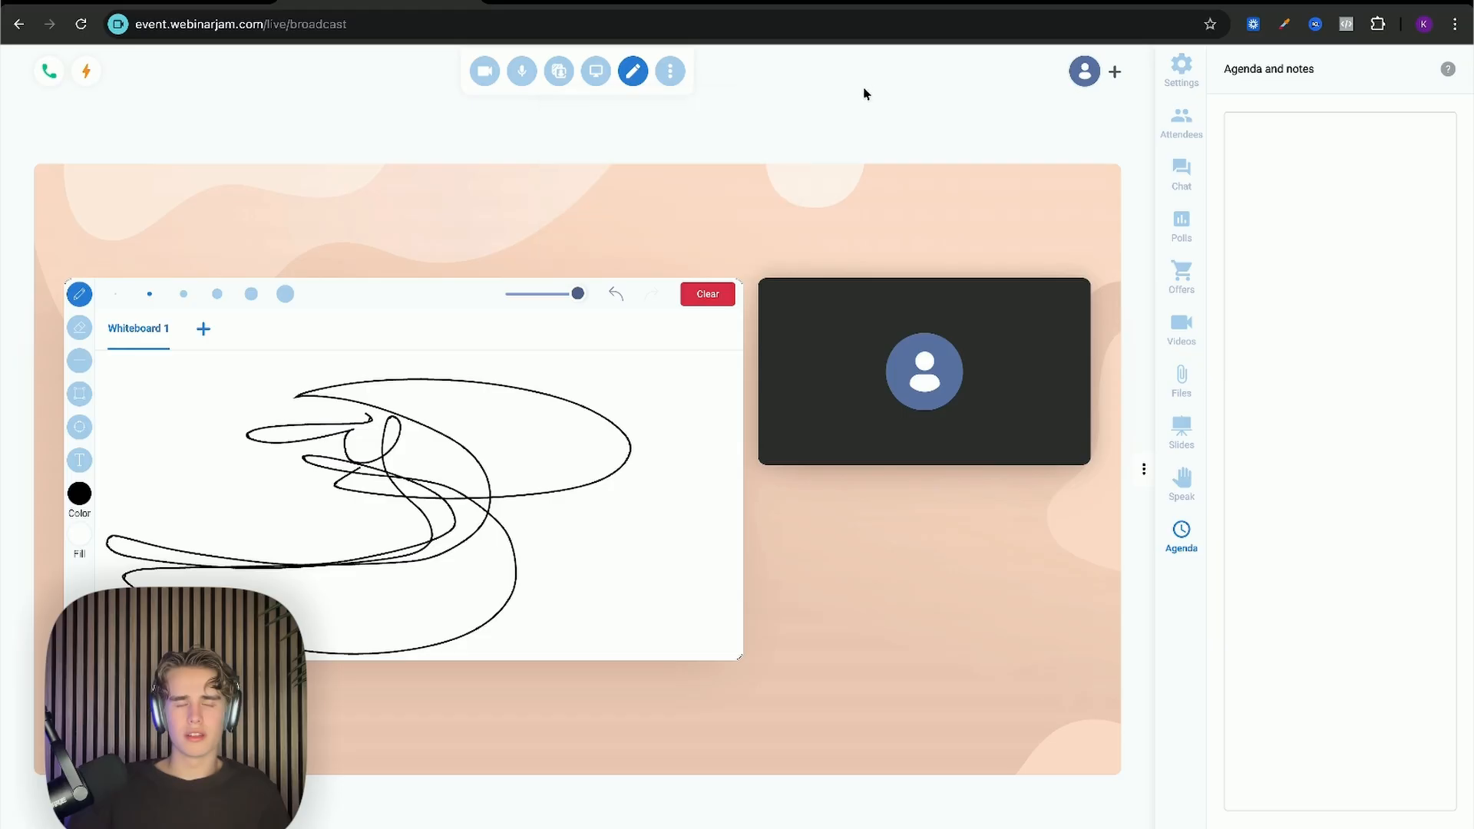
Step: Start broadcasting live and flip between the Attendees and Settings panels
click(1182, 71)
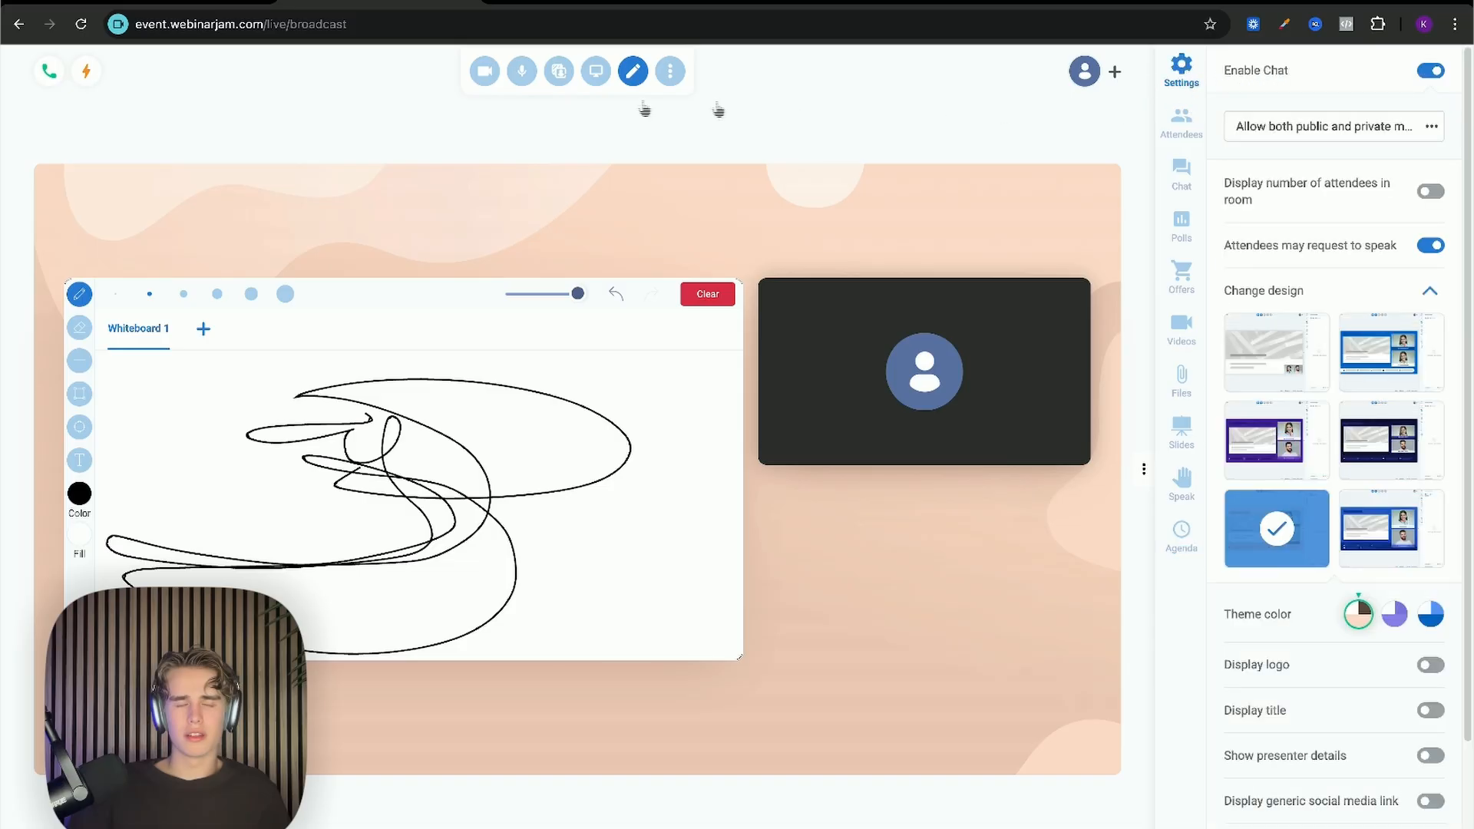
click(41, 77)
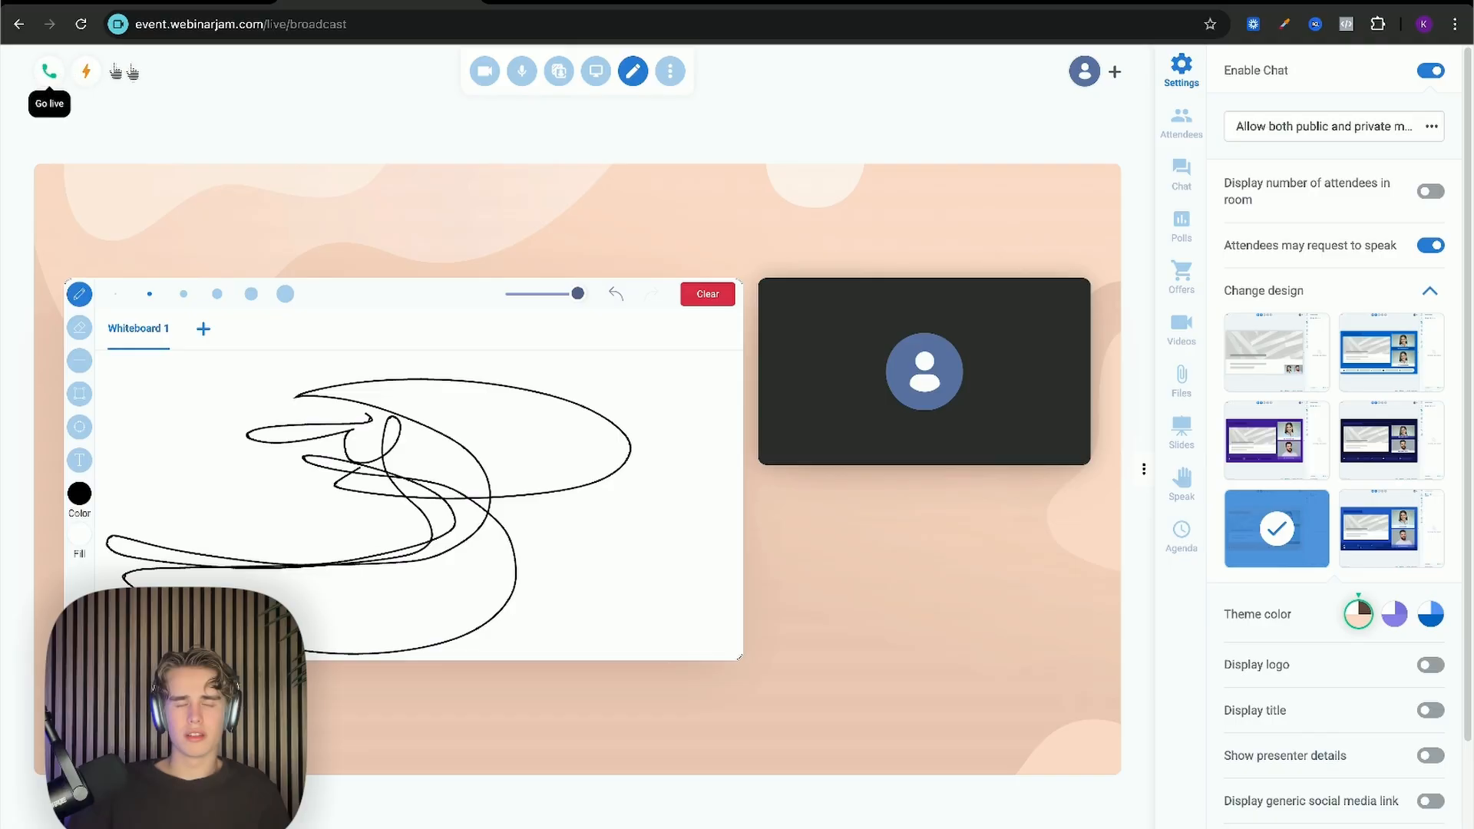
click(1181, 119)
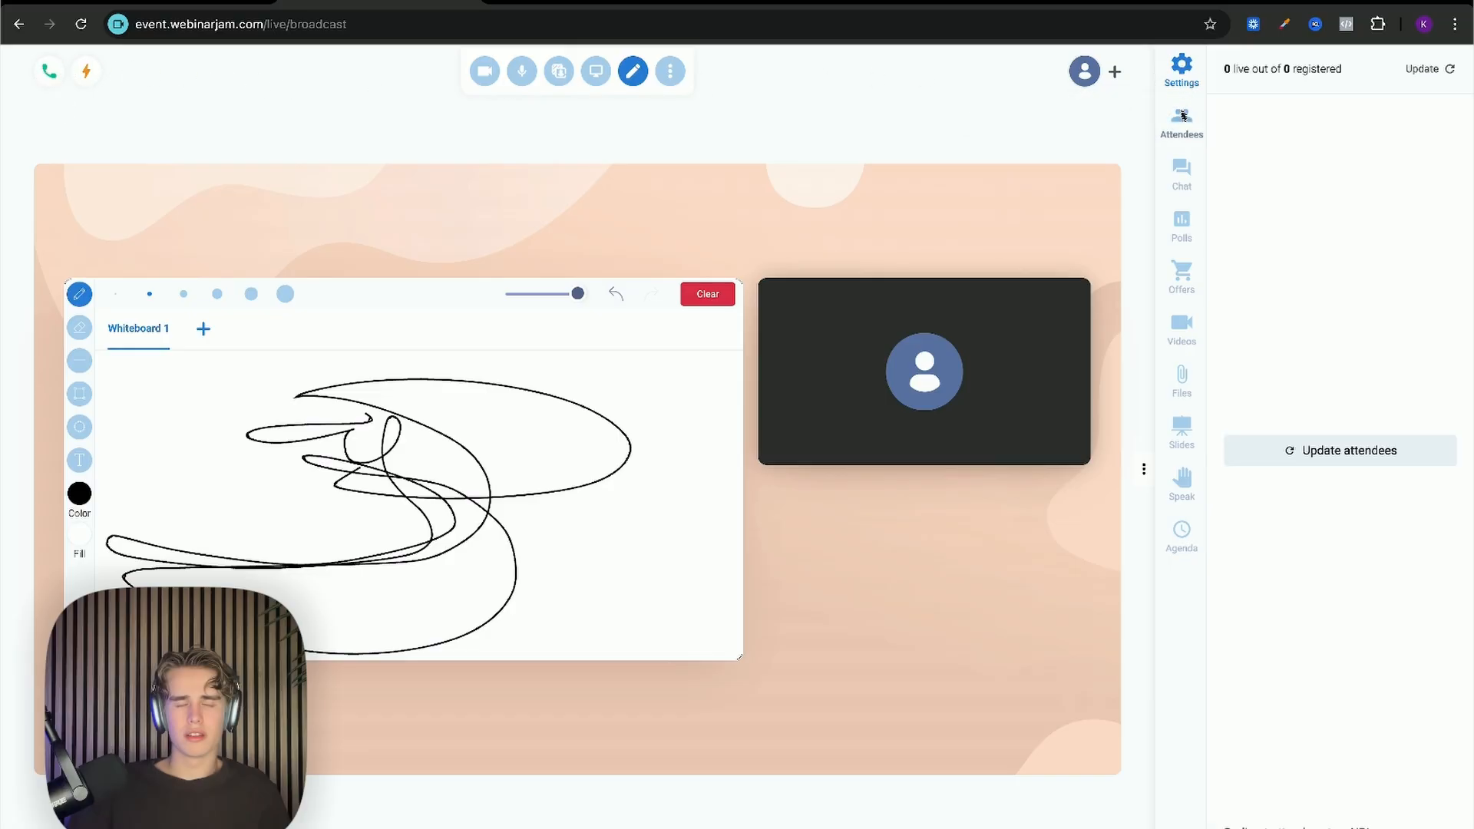
click(1182, 69)
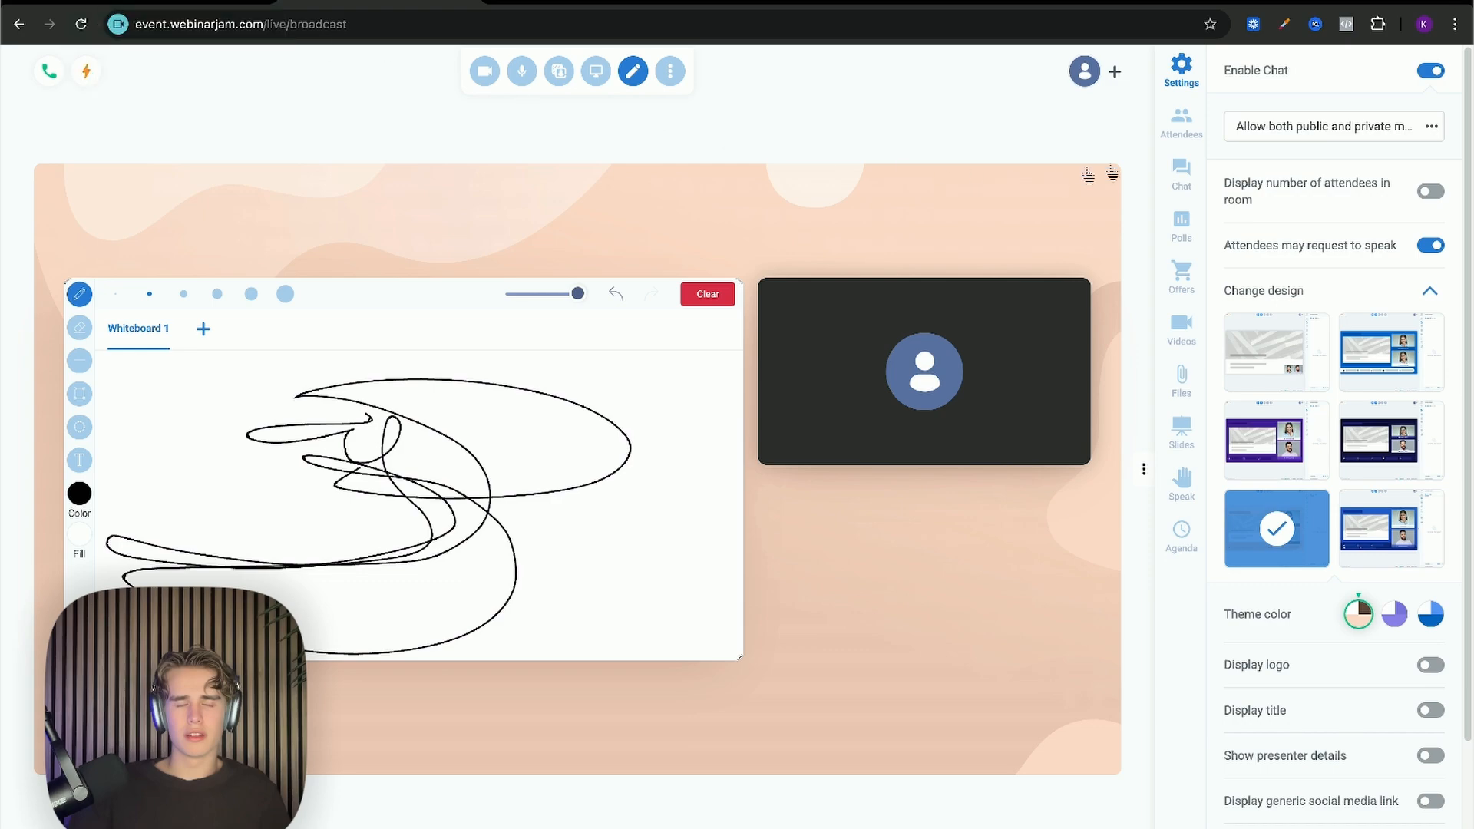
click(1181, 118)
click(1186, 81)
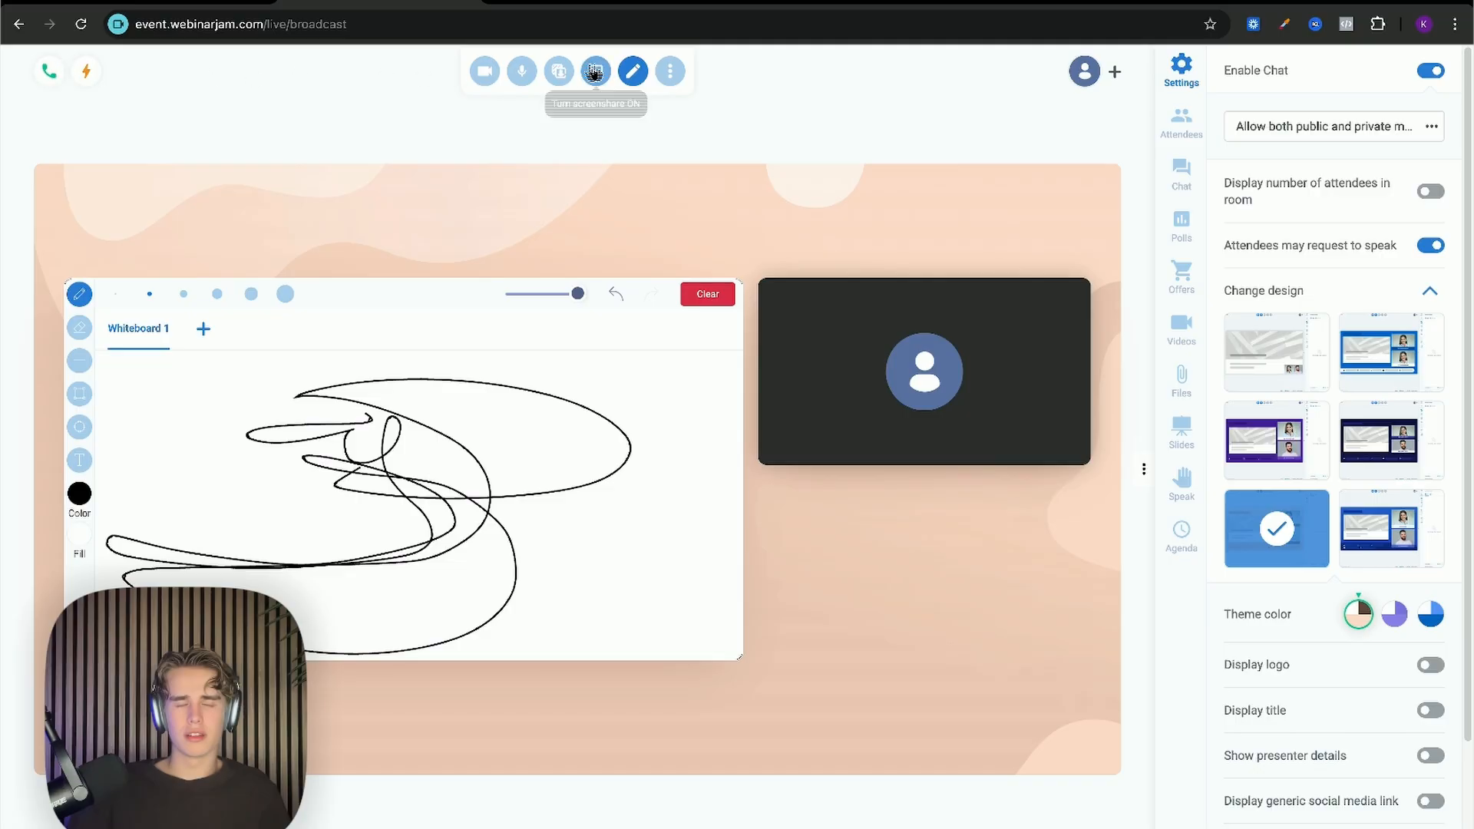
Step: Turn the camera on and back off, then view the Attendees and Agenda panels
click(492, 77)
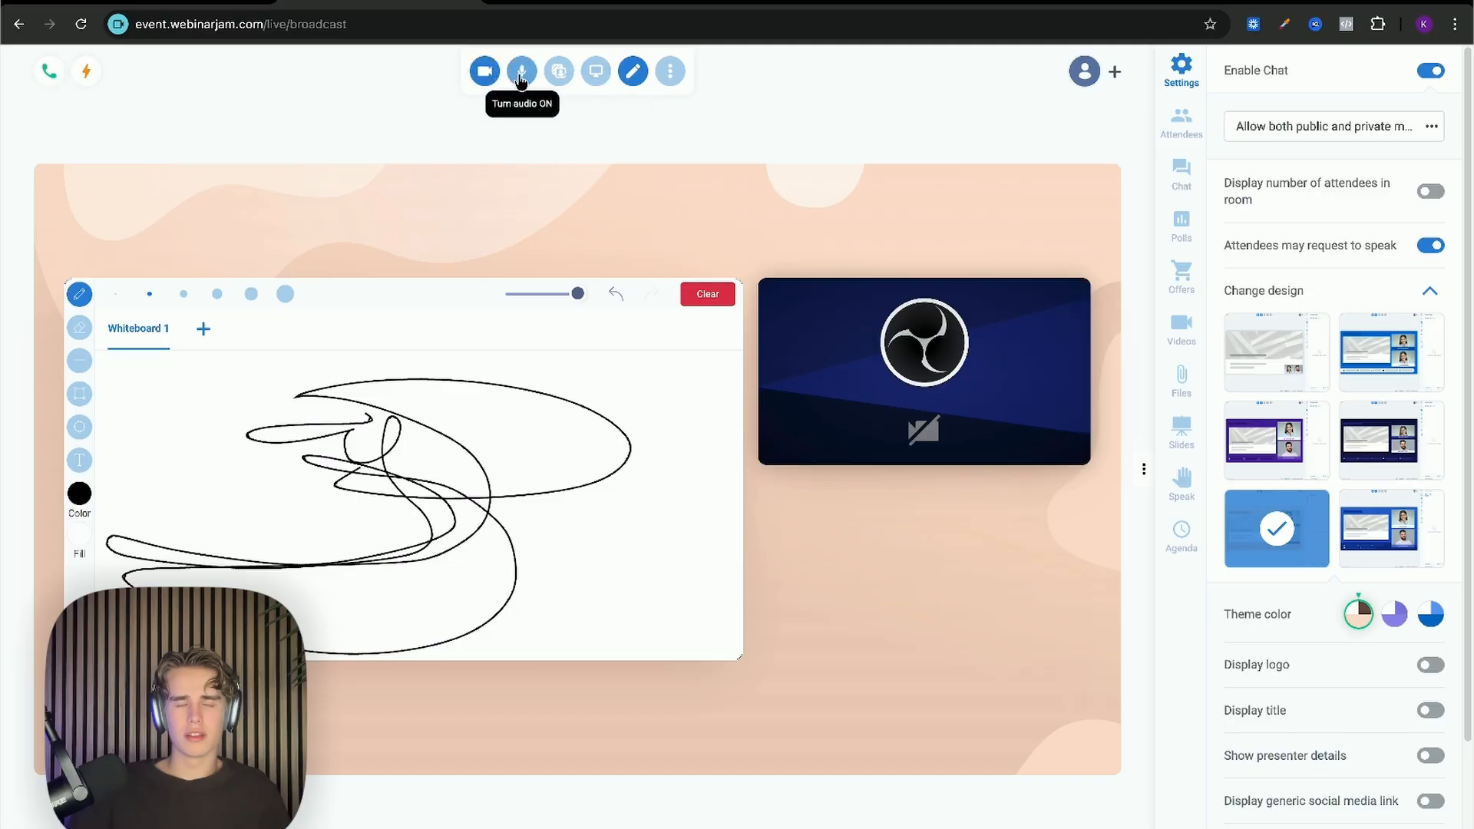
click(485, 73)
click(1179, 123)
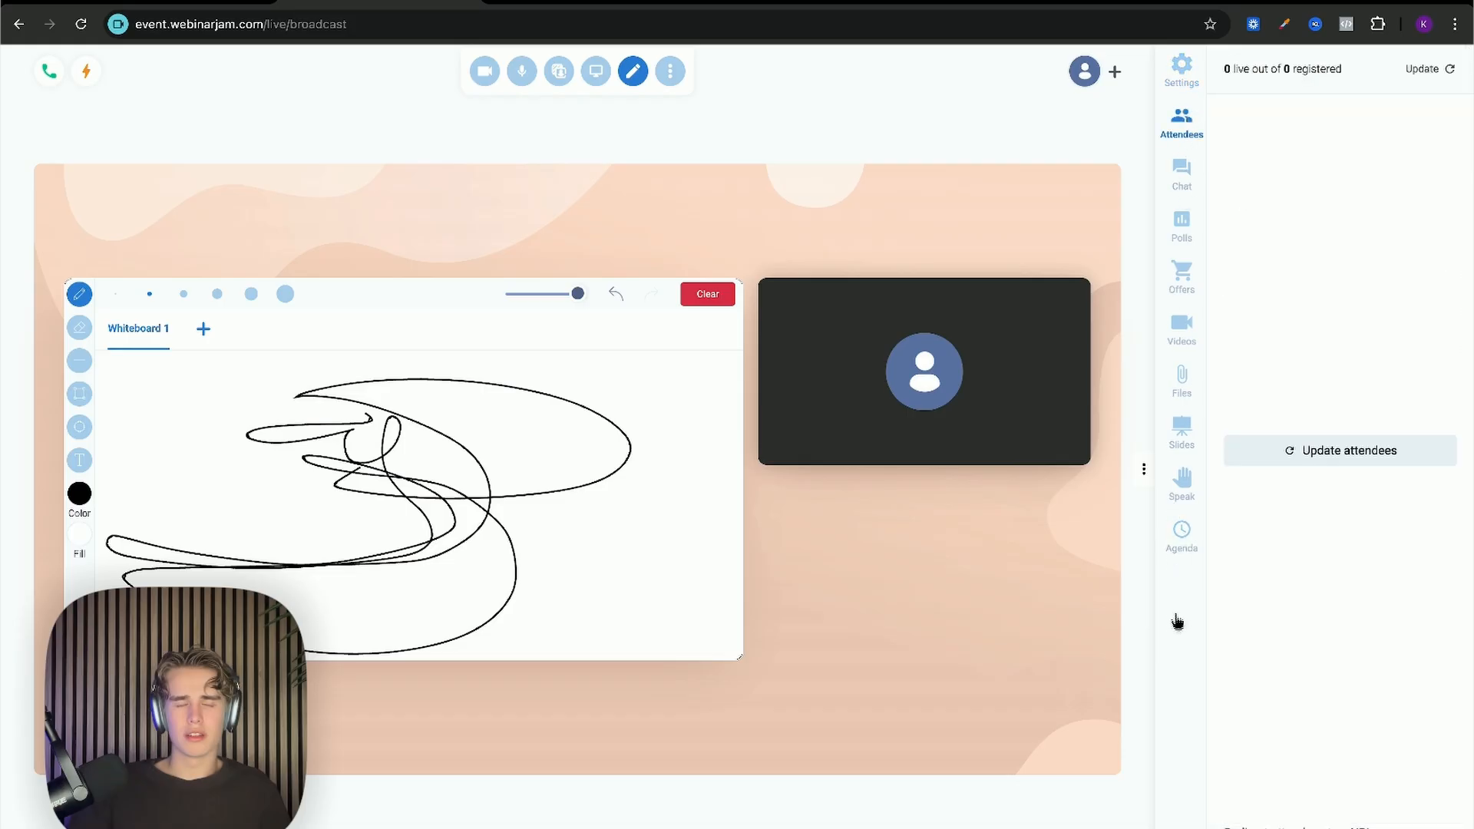
click(1181, 533)
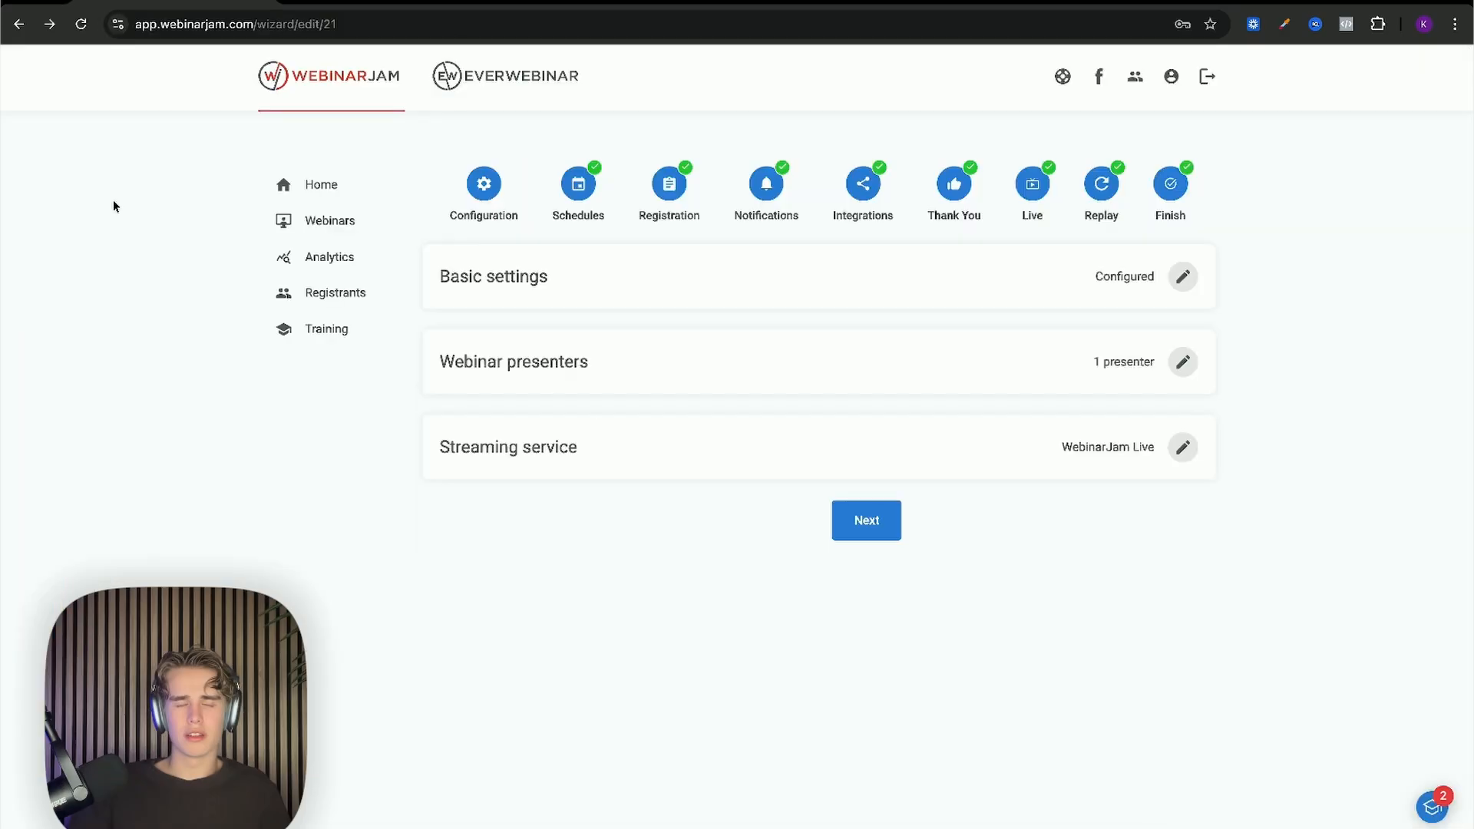